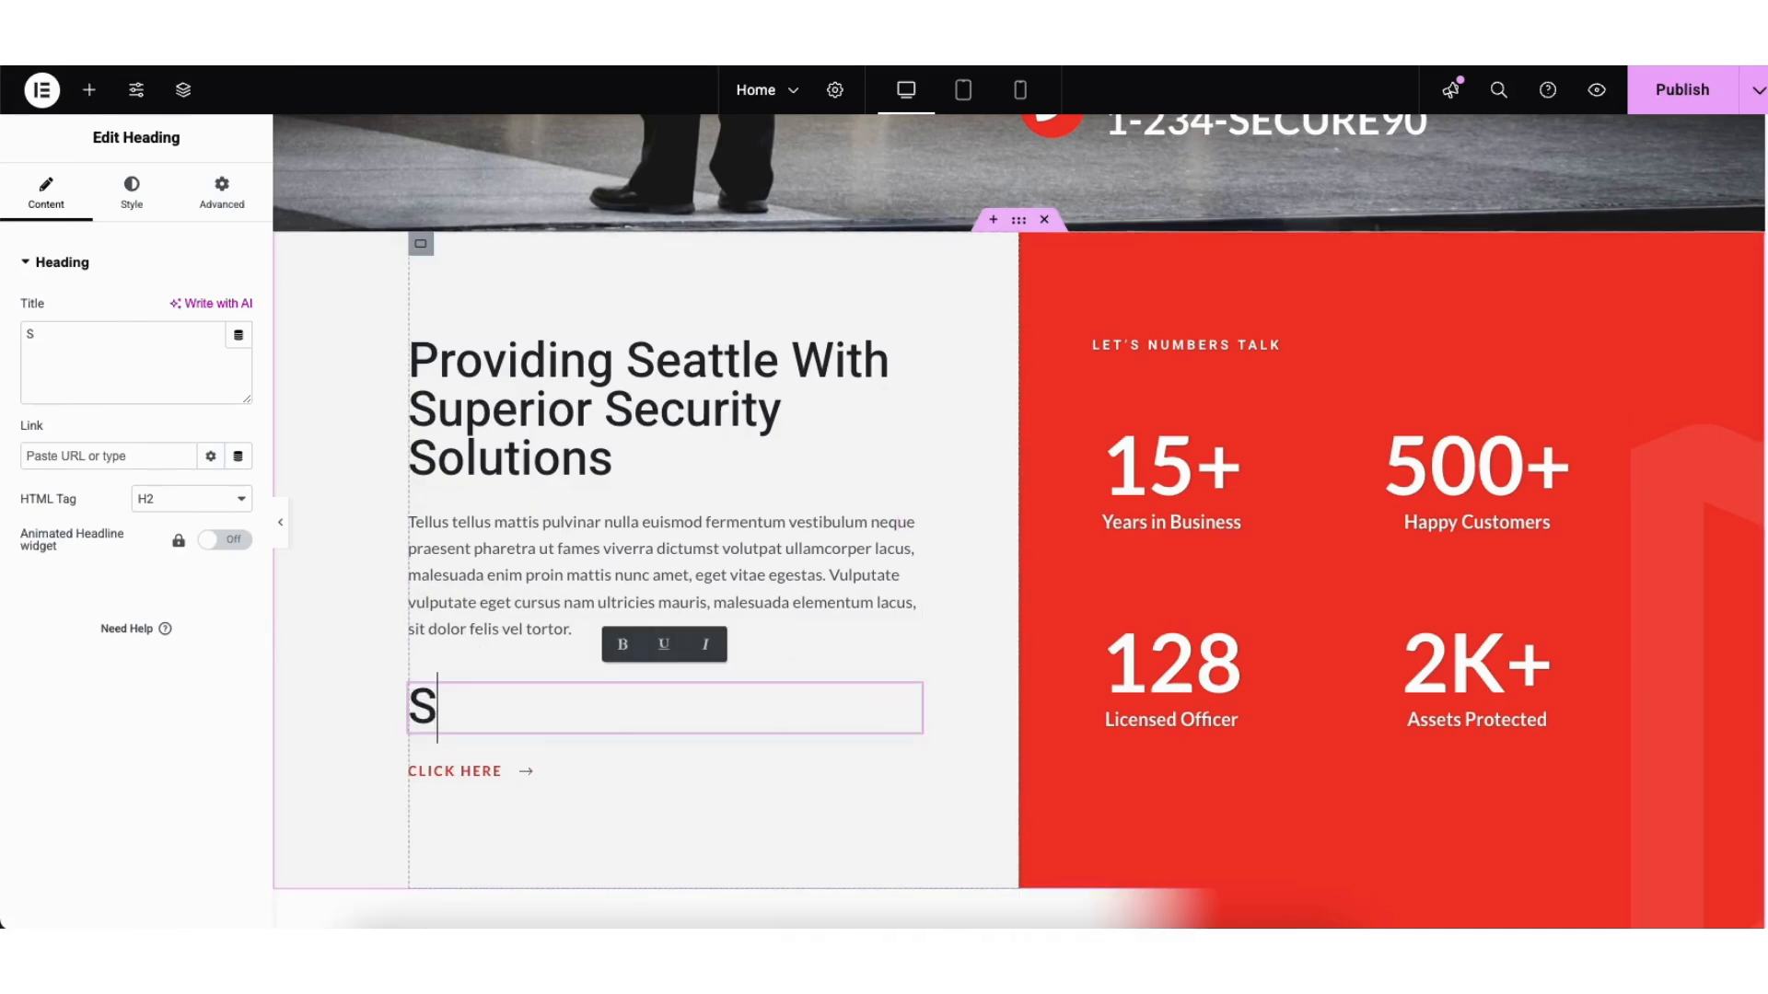
Step: Type the heading text 'Security Servic' below the Seattle security paragraph
type("rity Servic")
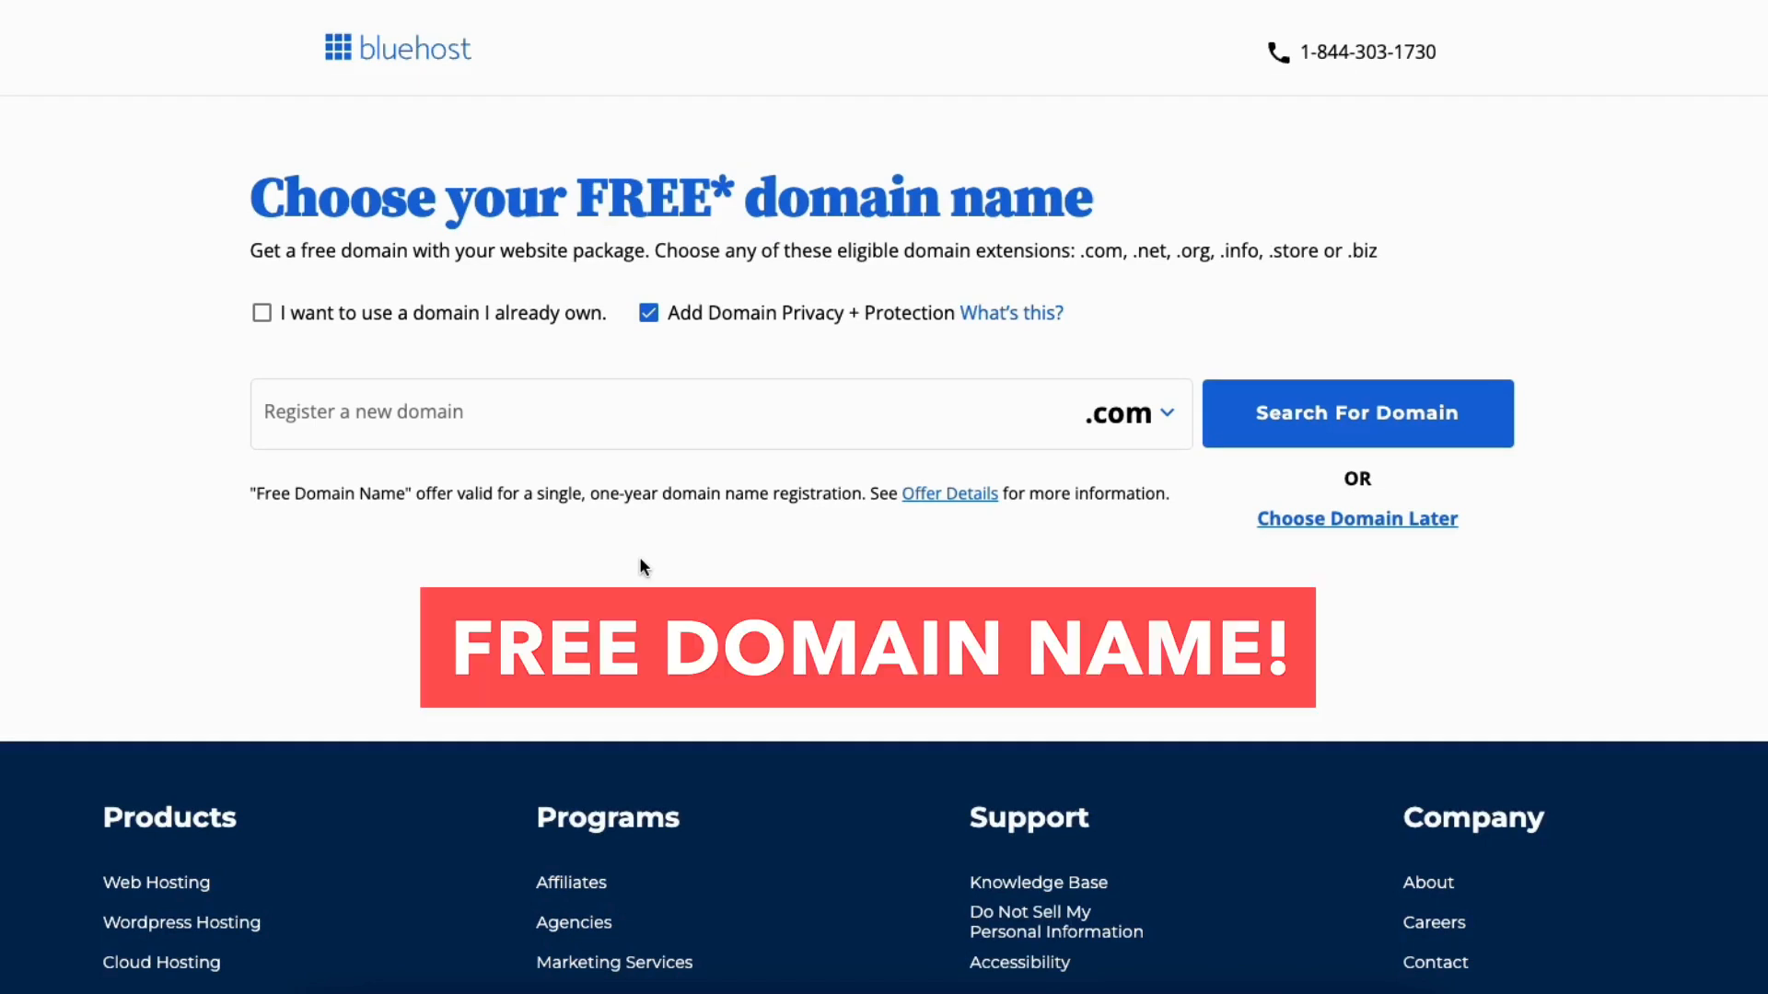
Step: Check the domain extensions, keep .com, and tick 'I want to use a domain I already own'
left_click(442, 415)
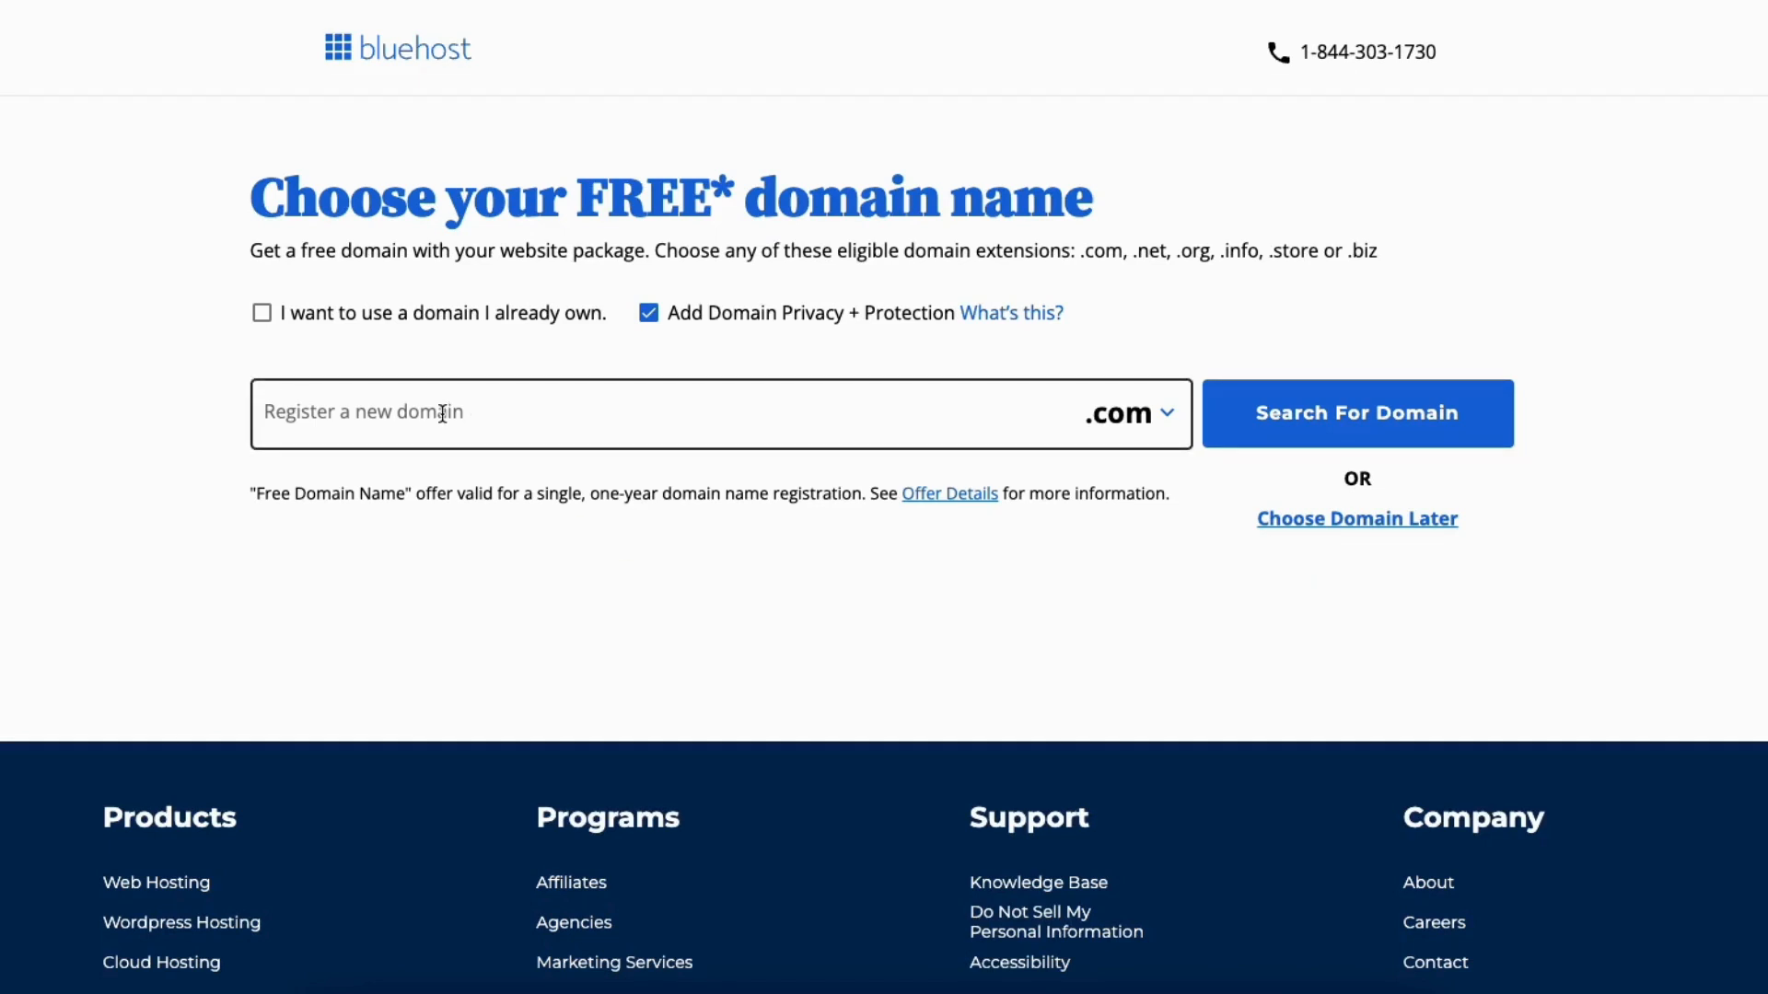
left_click(442, 413)
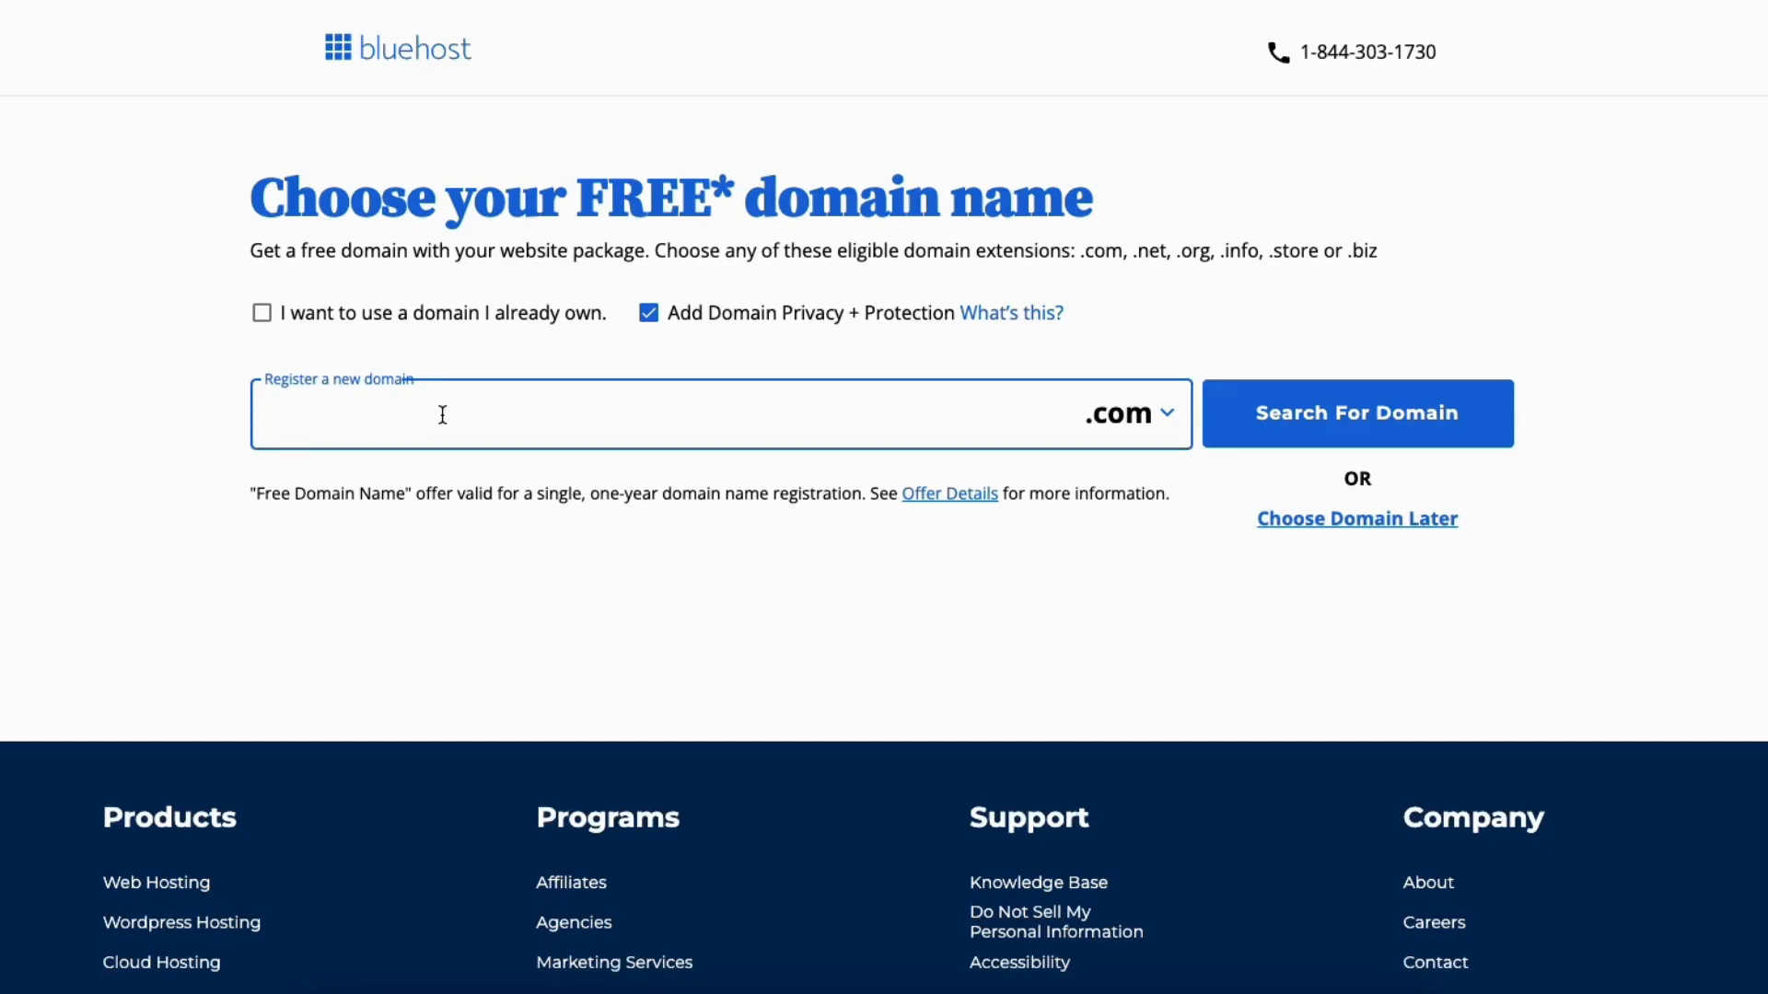
left_click(1143, 430)
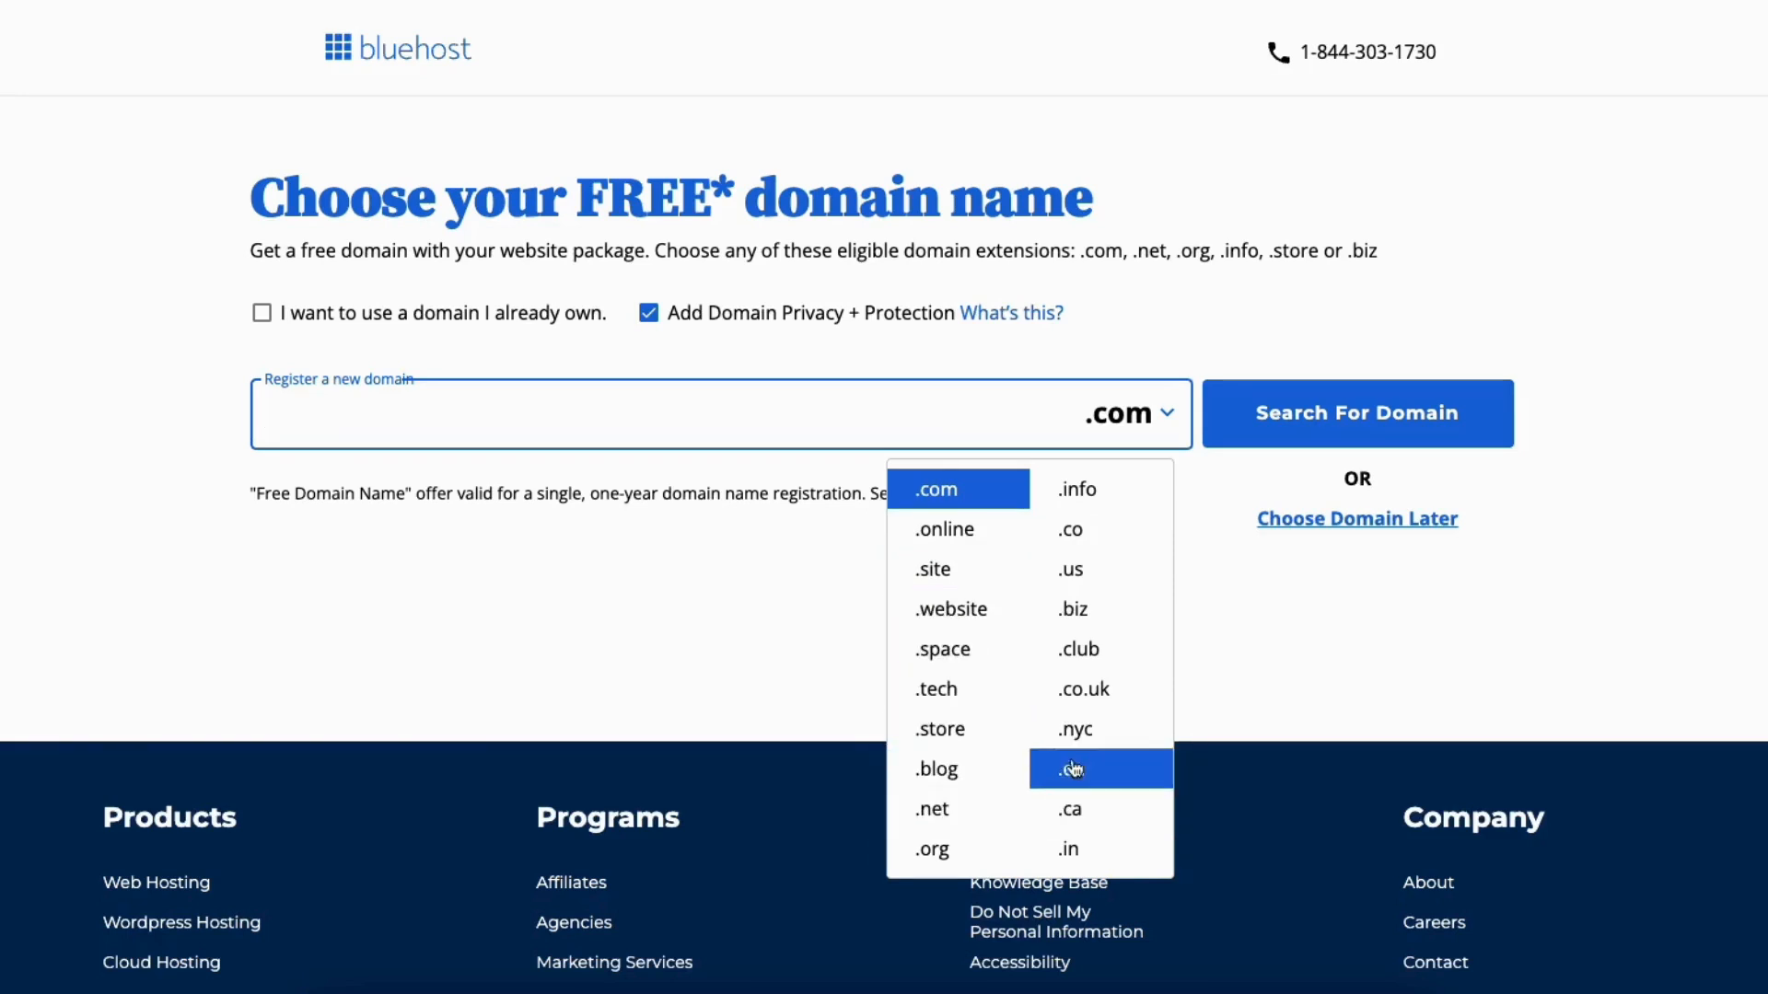
left_click(818, 577)
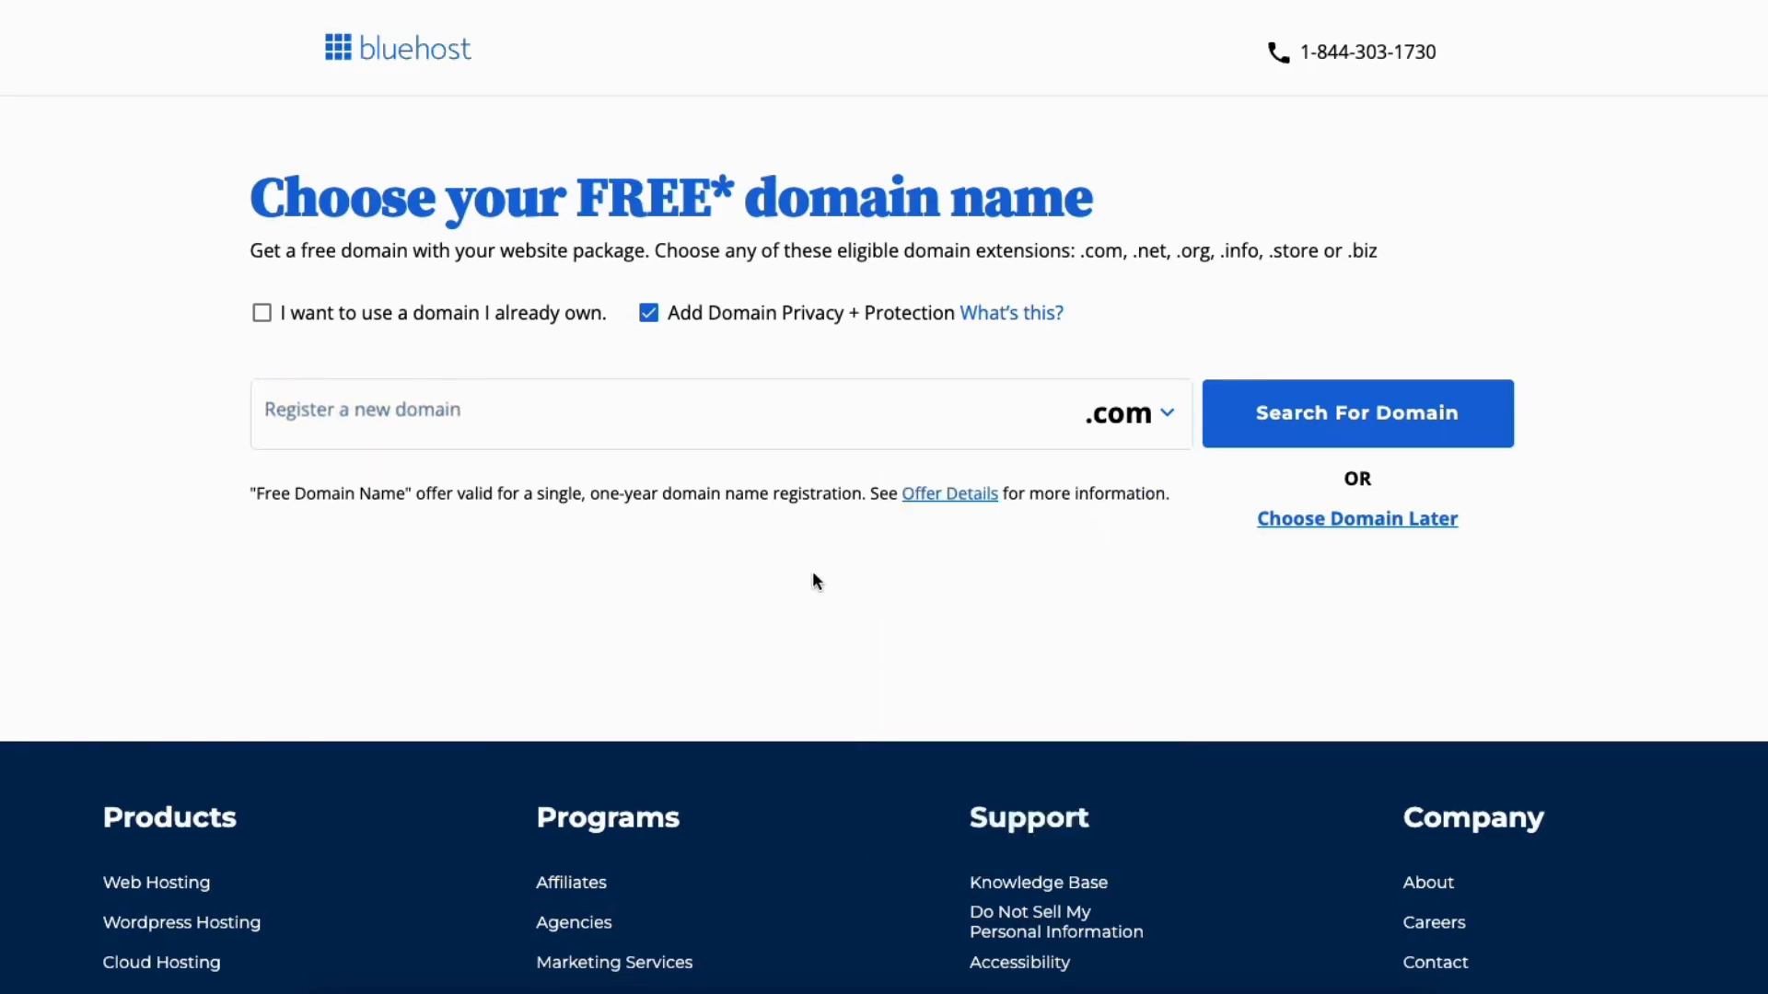
left_click(263, 316)
left_click(366, 454)
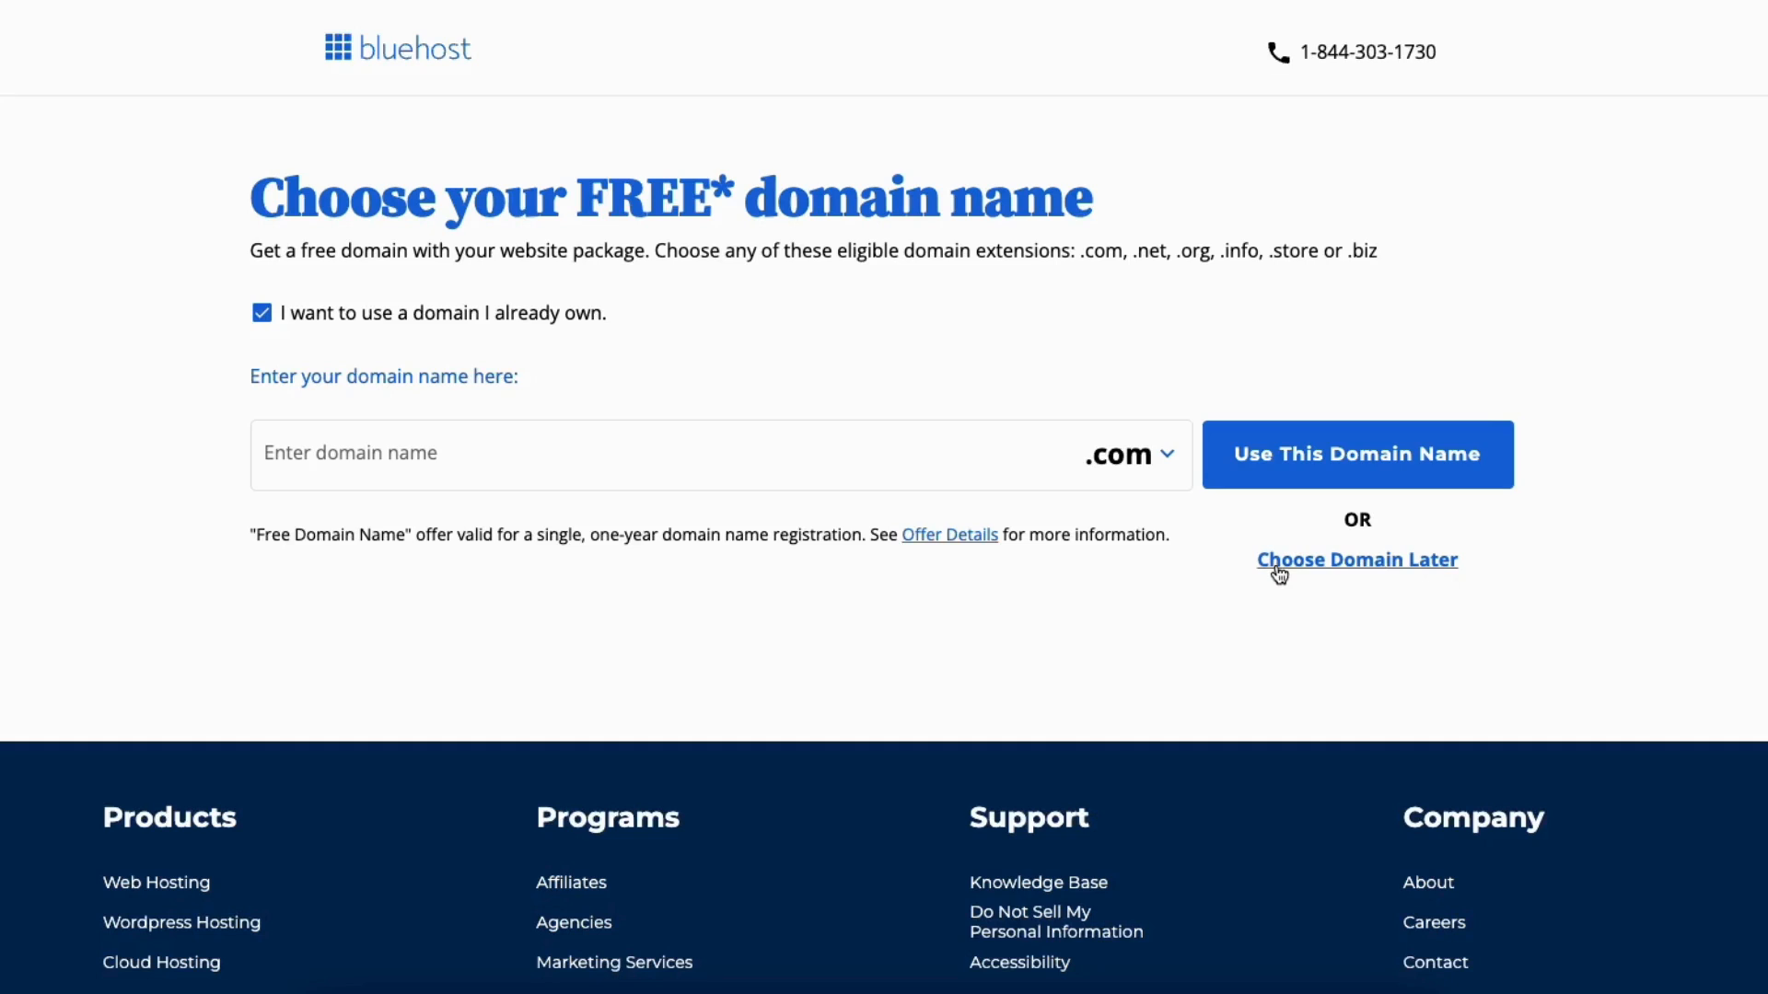
Step: Untick 'I want to use a domain I already own' to go back to registering a new domain
left_click(263, 314)
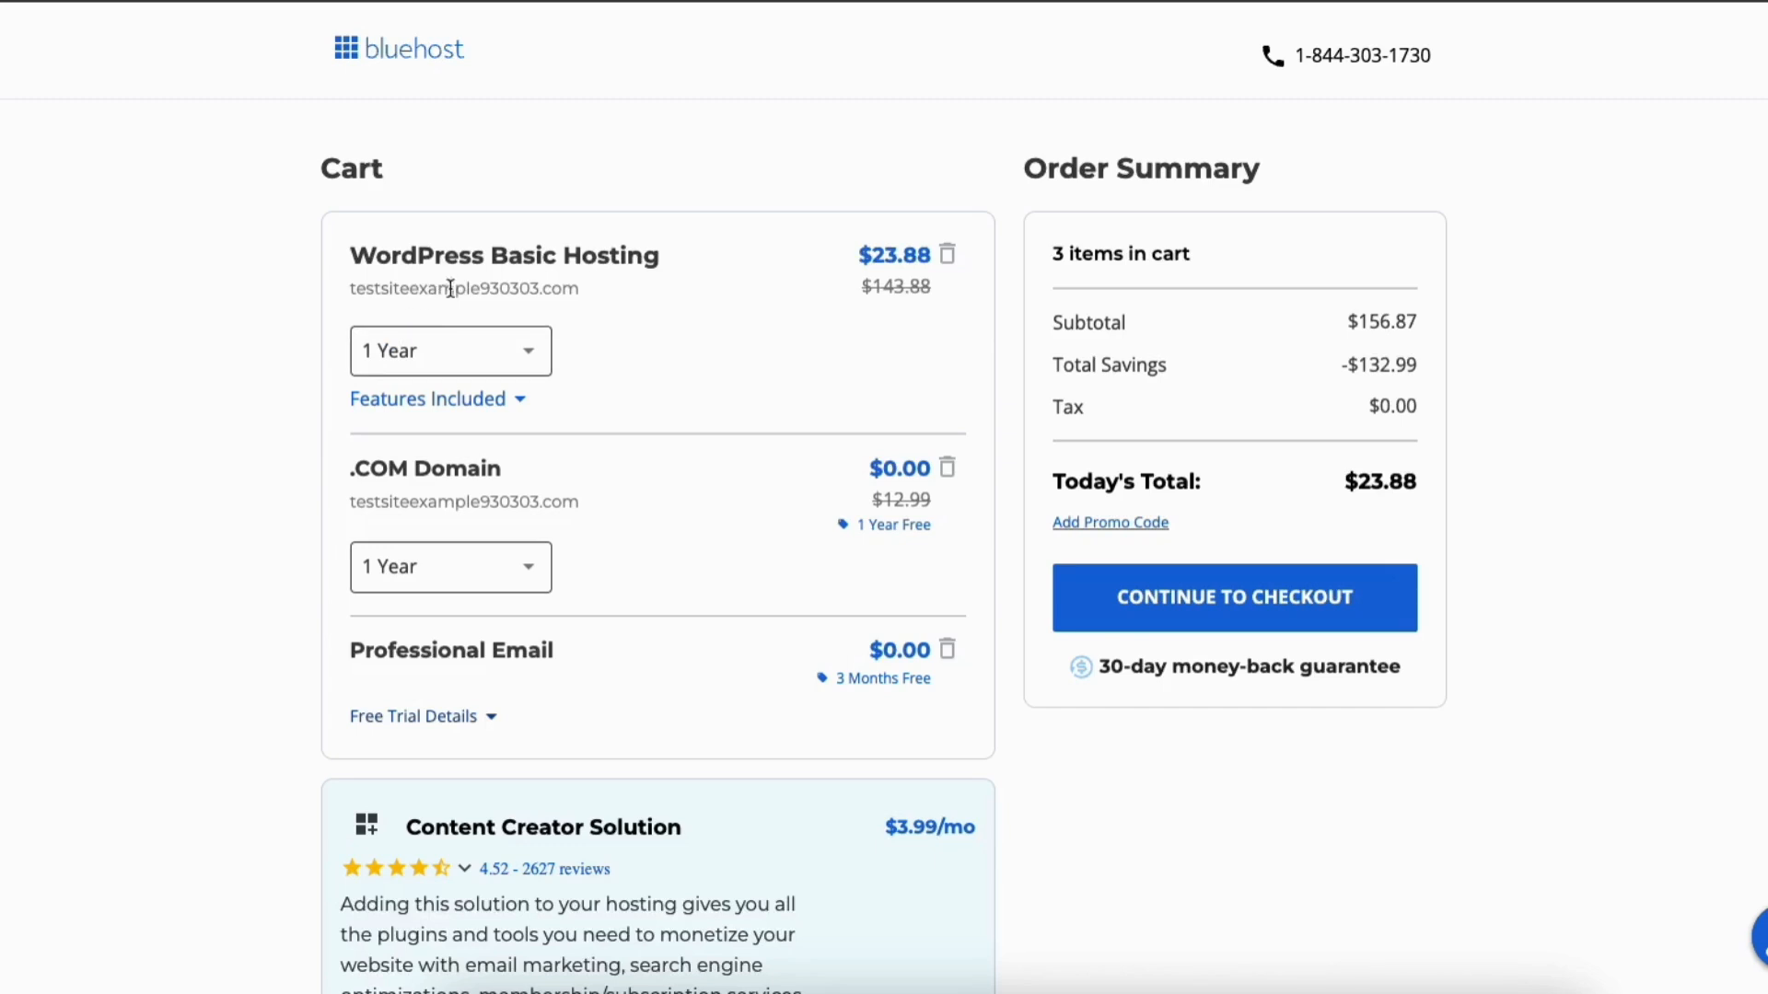
left_click(487, 348)
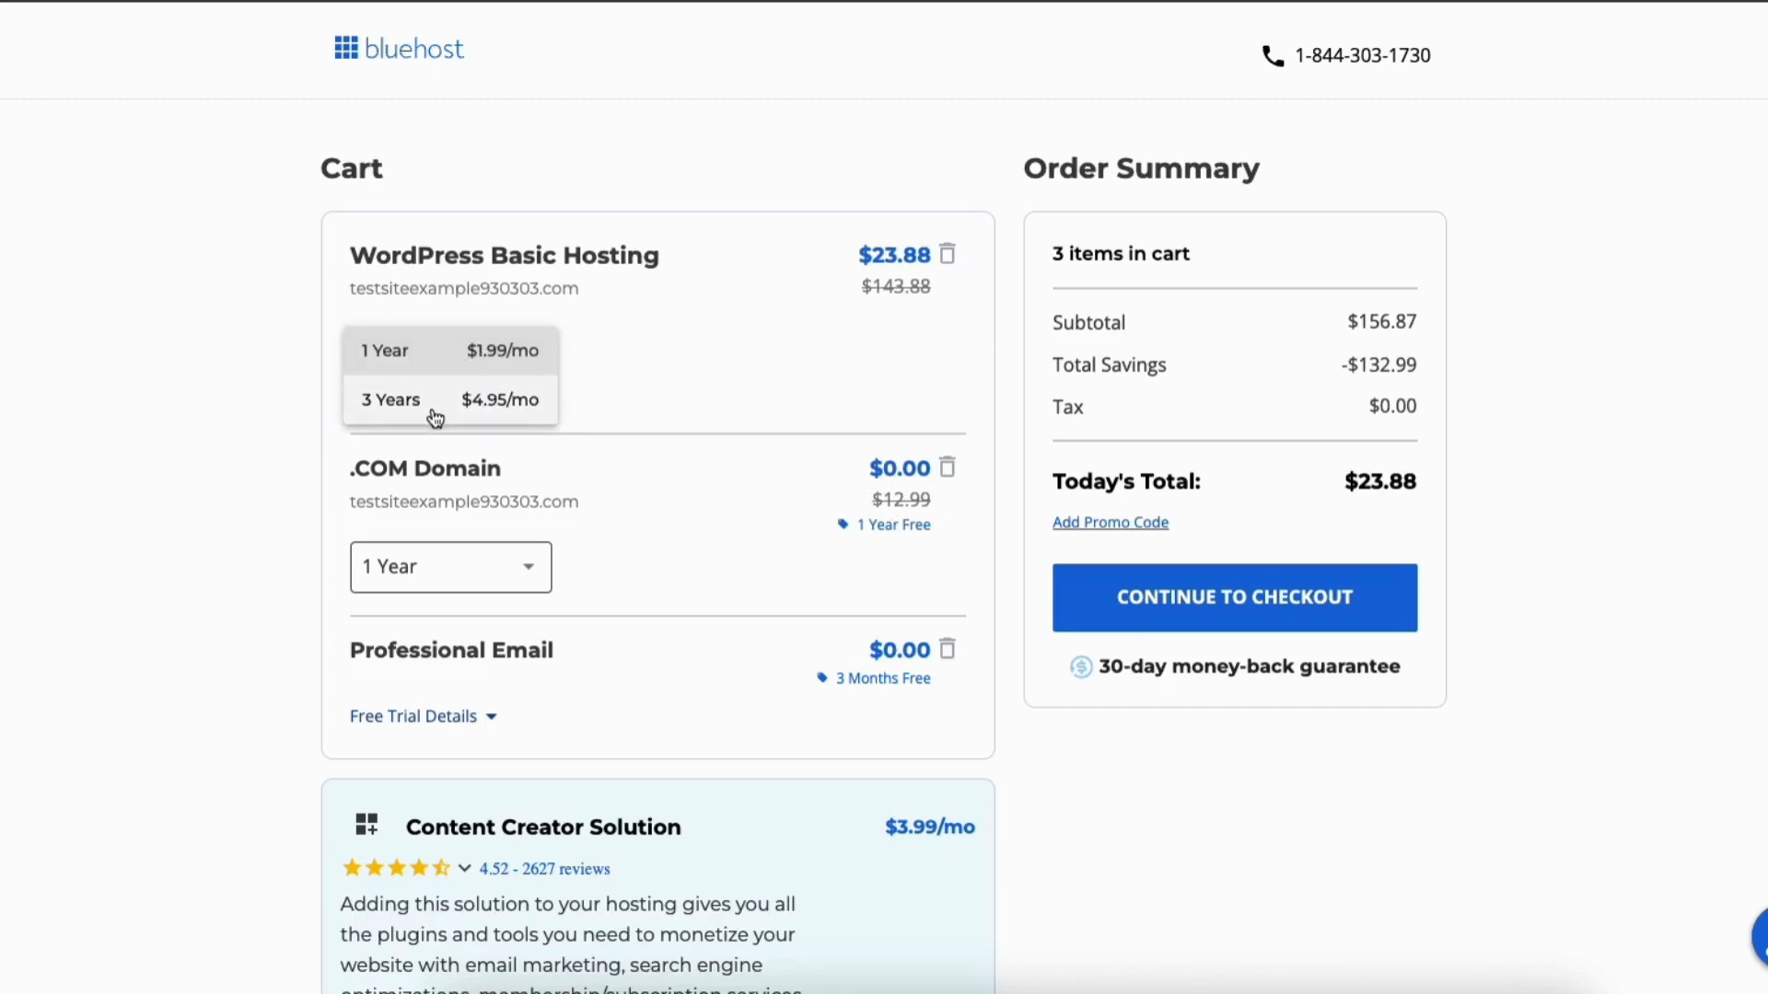
left_click(435, 366)
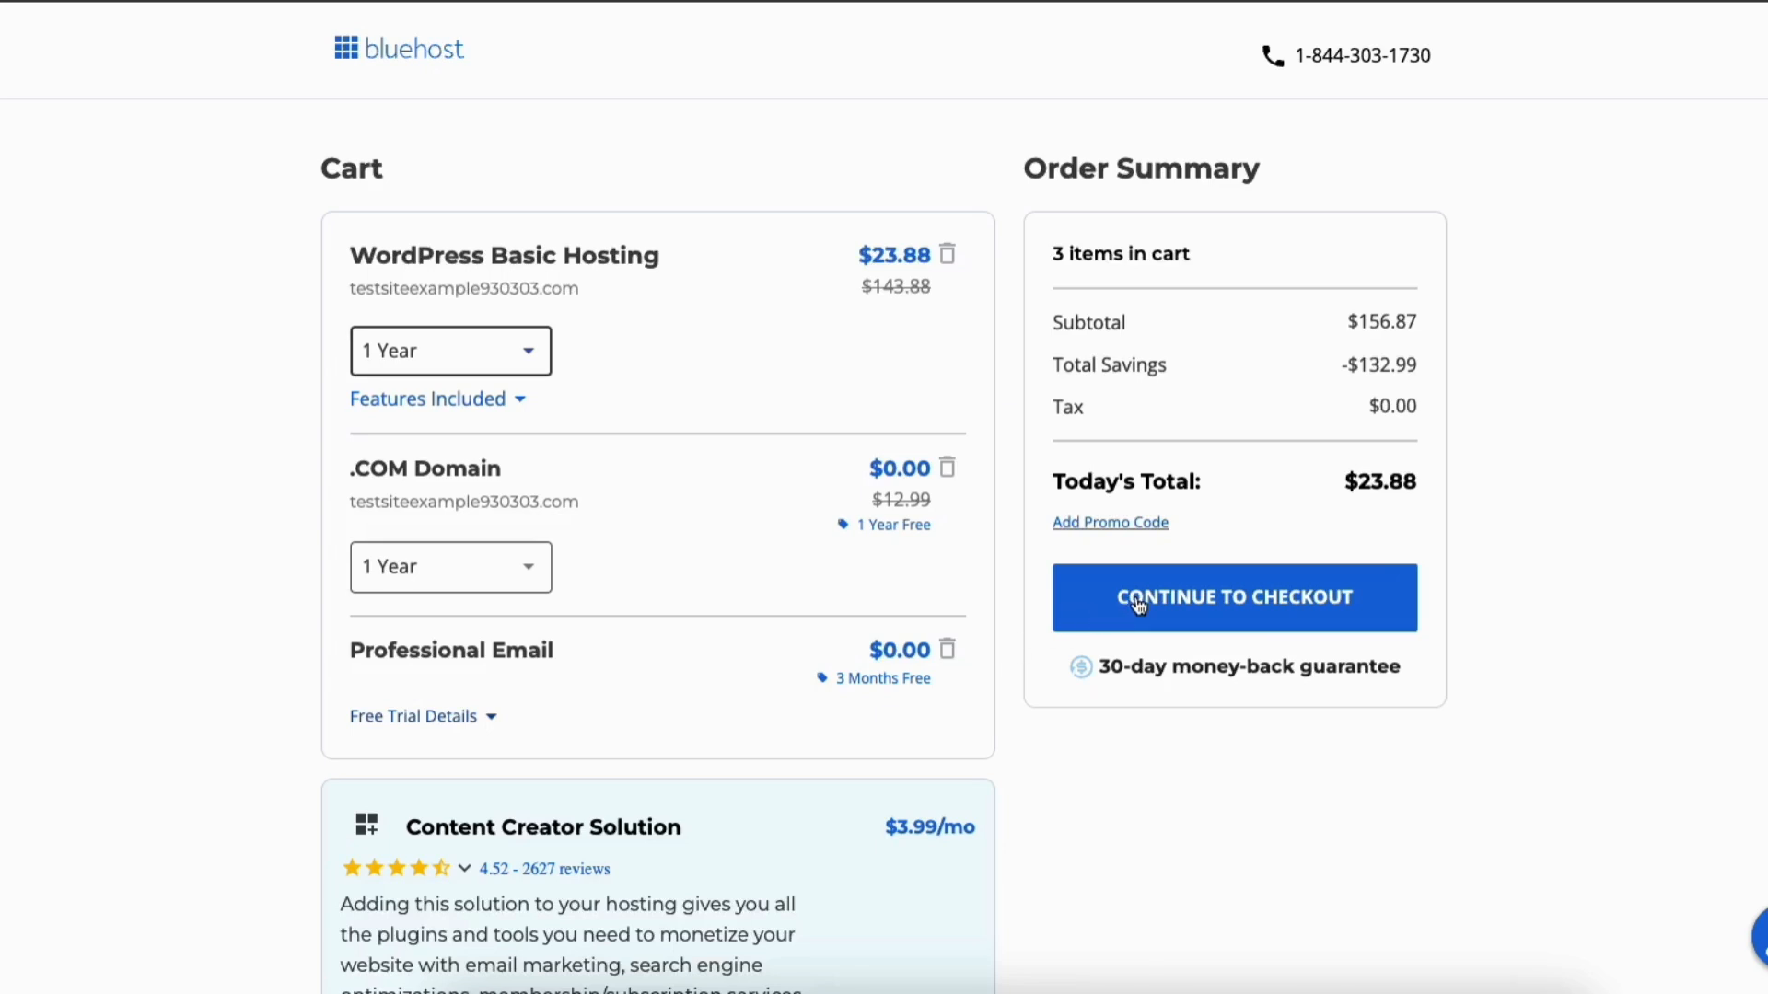
Step: Proceed from the Bluehost cart to checkout
left_click(1139, 604)
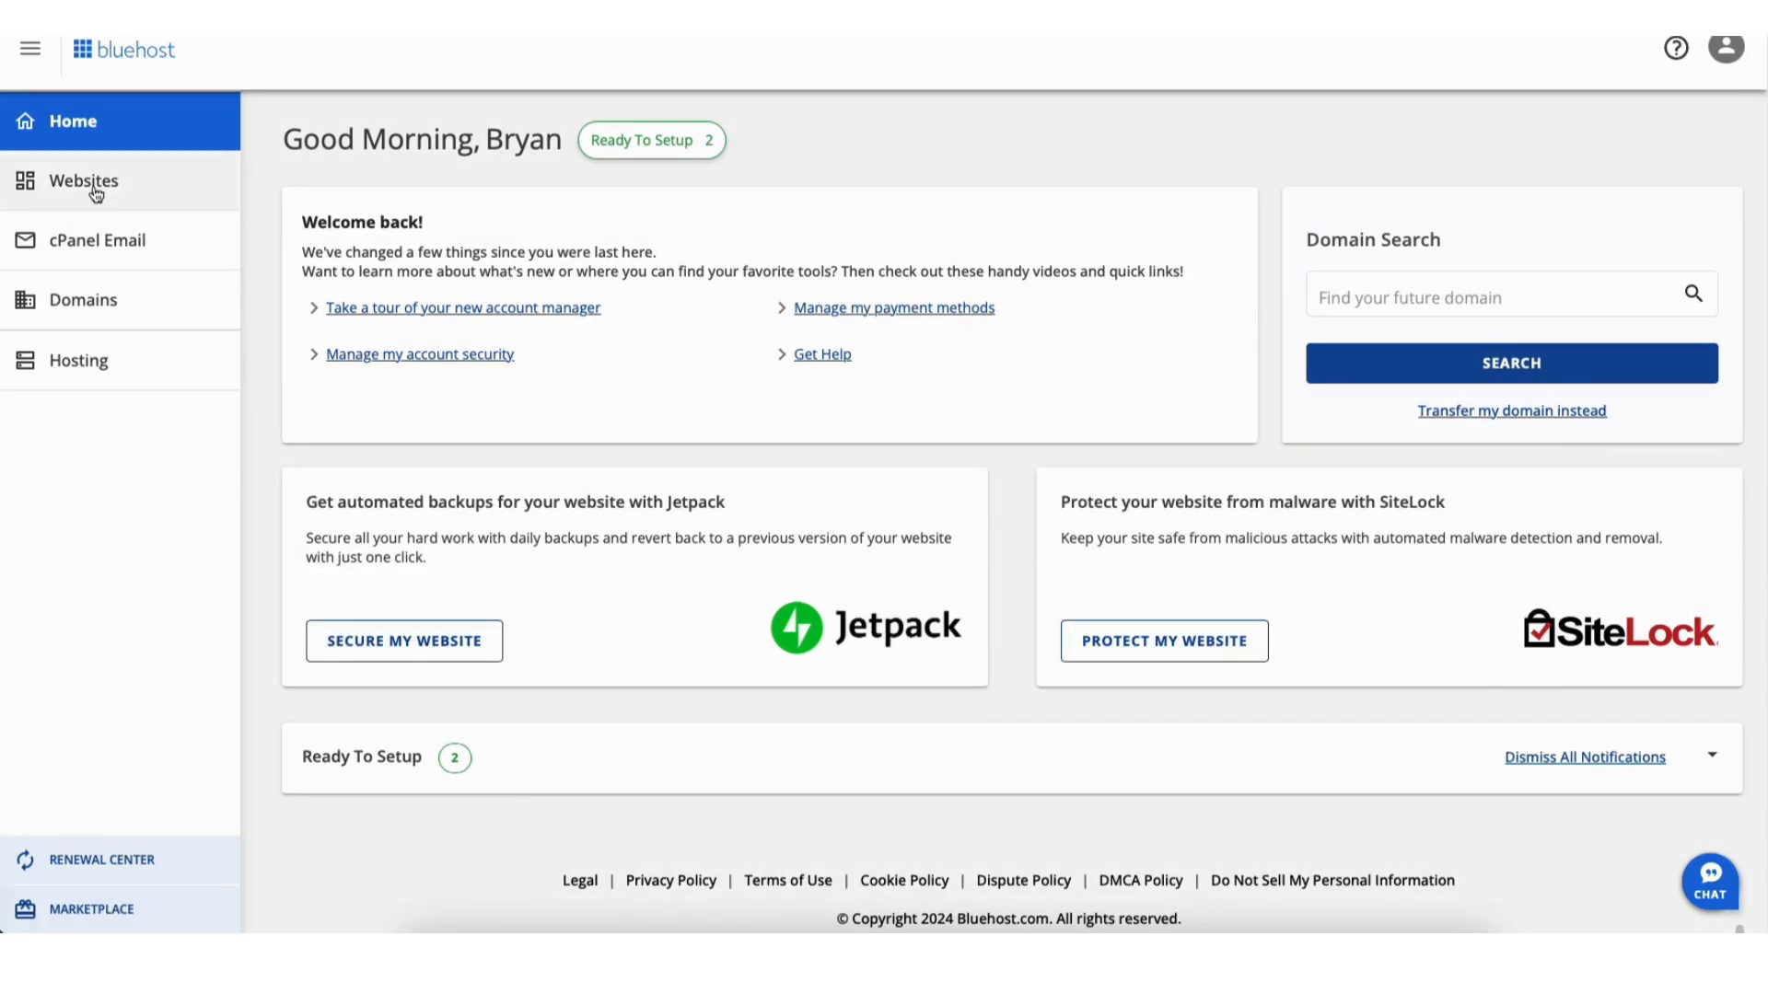
Step: Go to Websites and open the Welcome site's settings overview
left_click(92, 189)
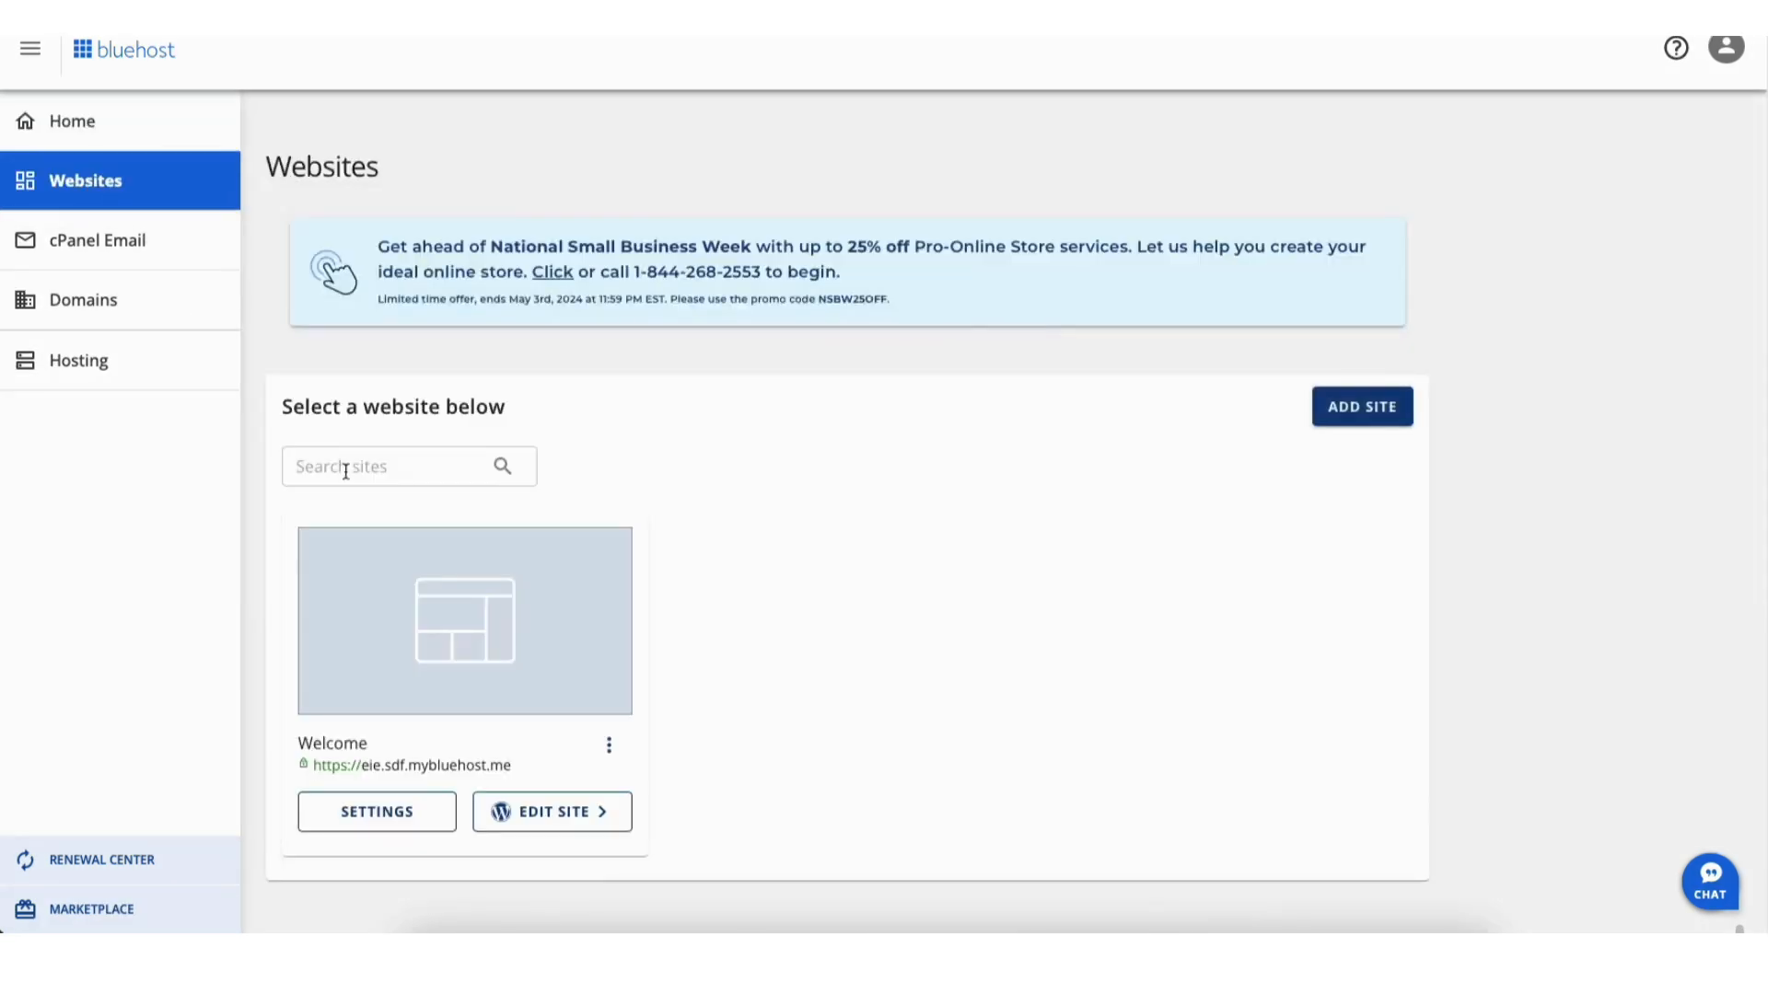
left_click(538, 820)
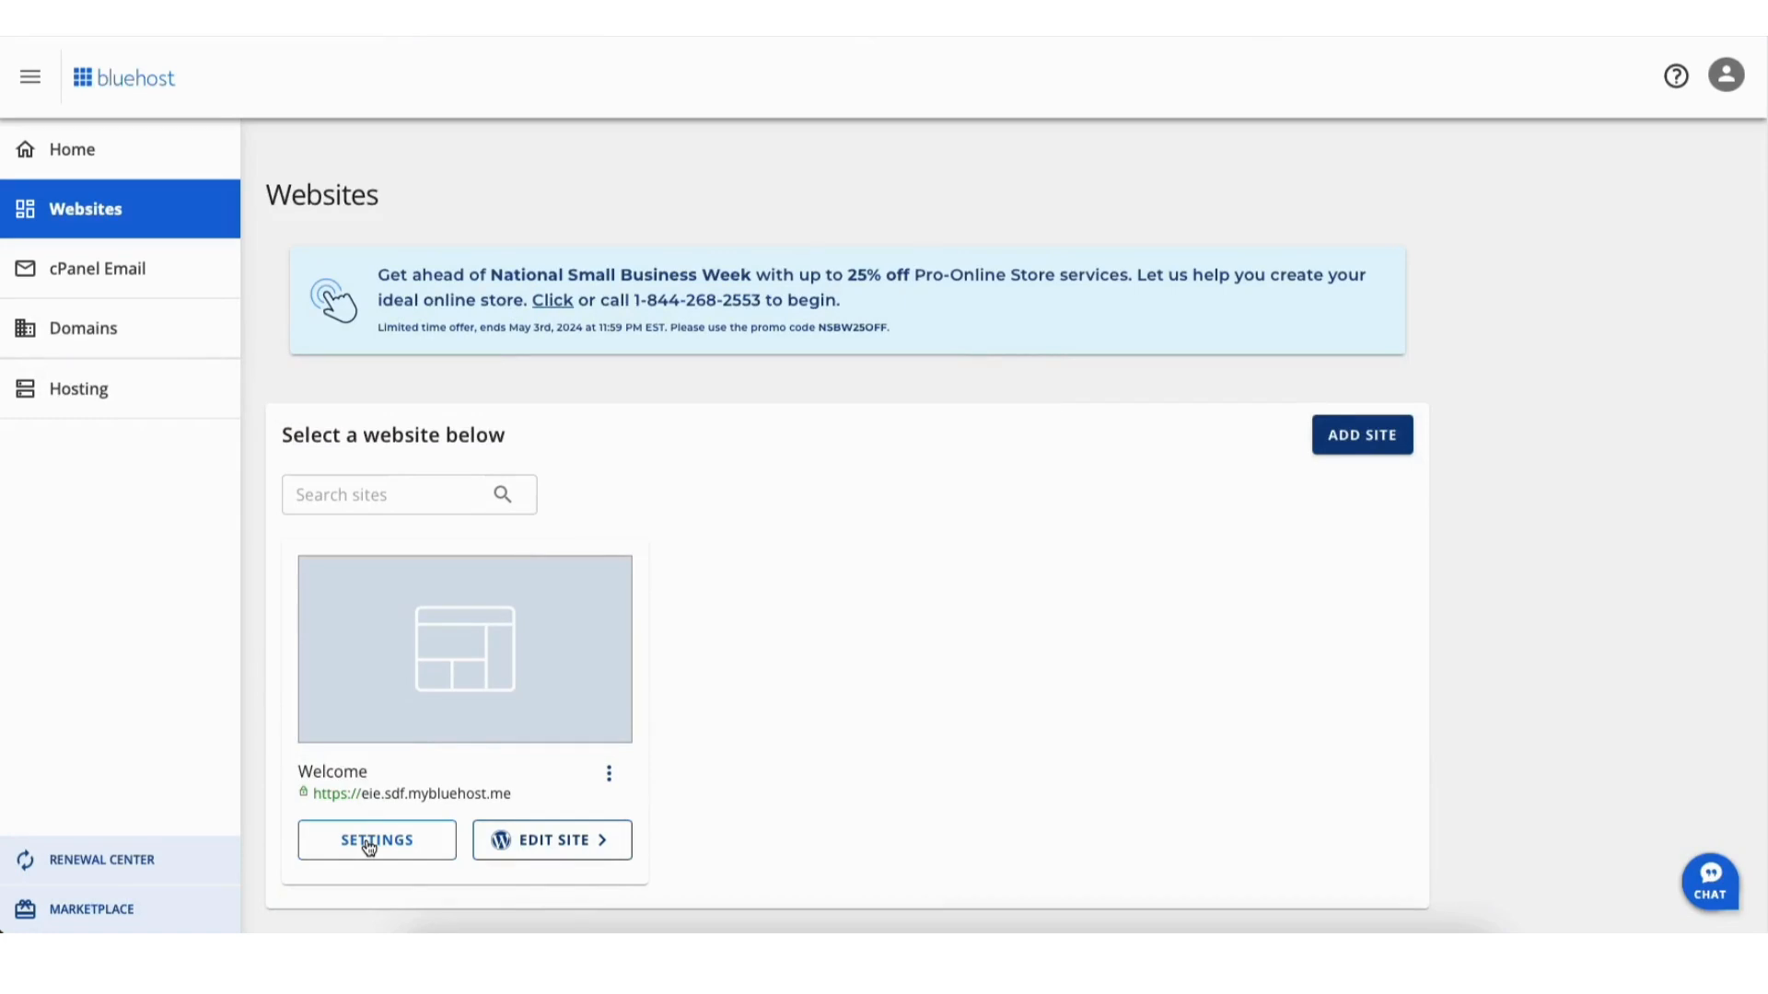
left_click(371, 841)
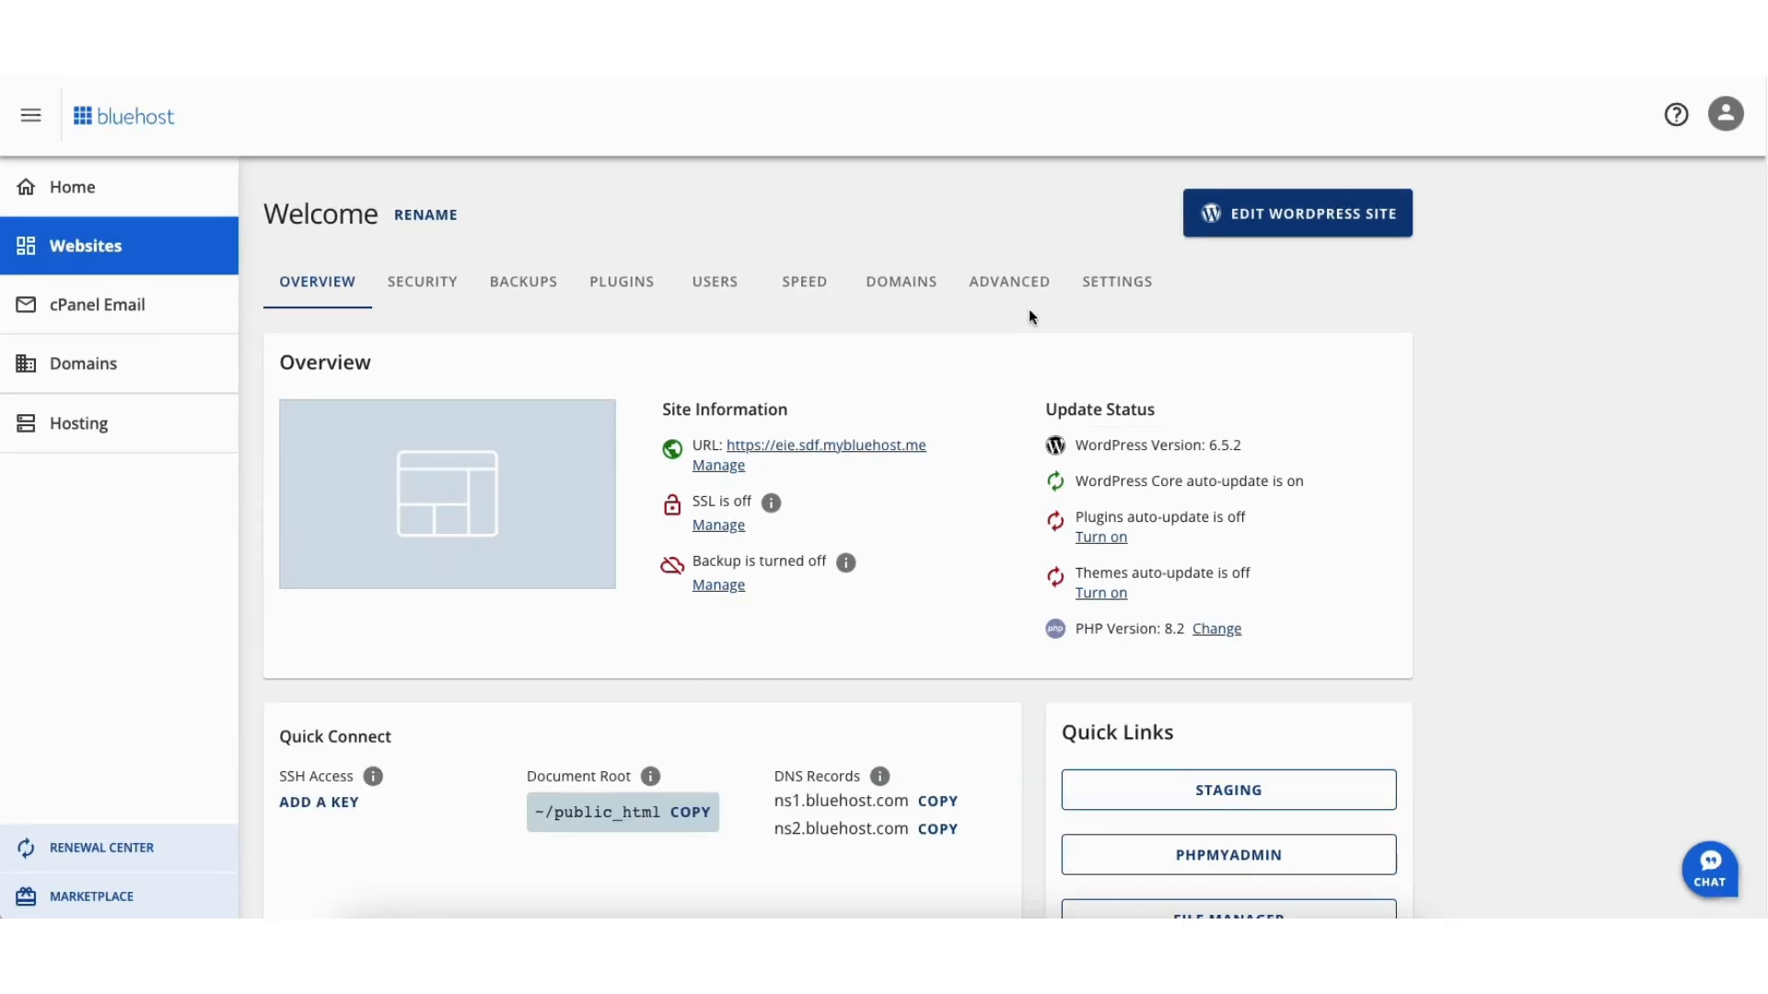
Step: Open the Welcome site's WordPress admin and go to Settings > General
left_click(1267, 216)
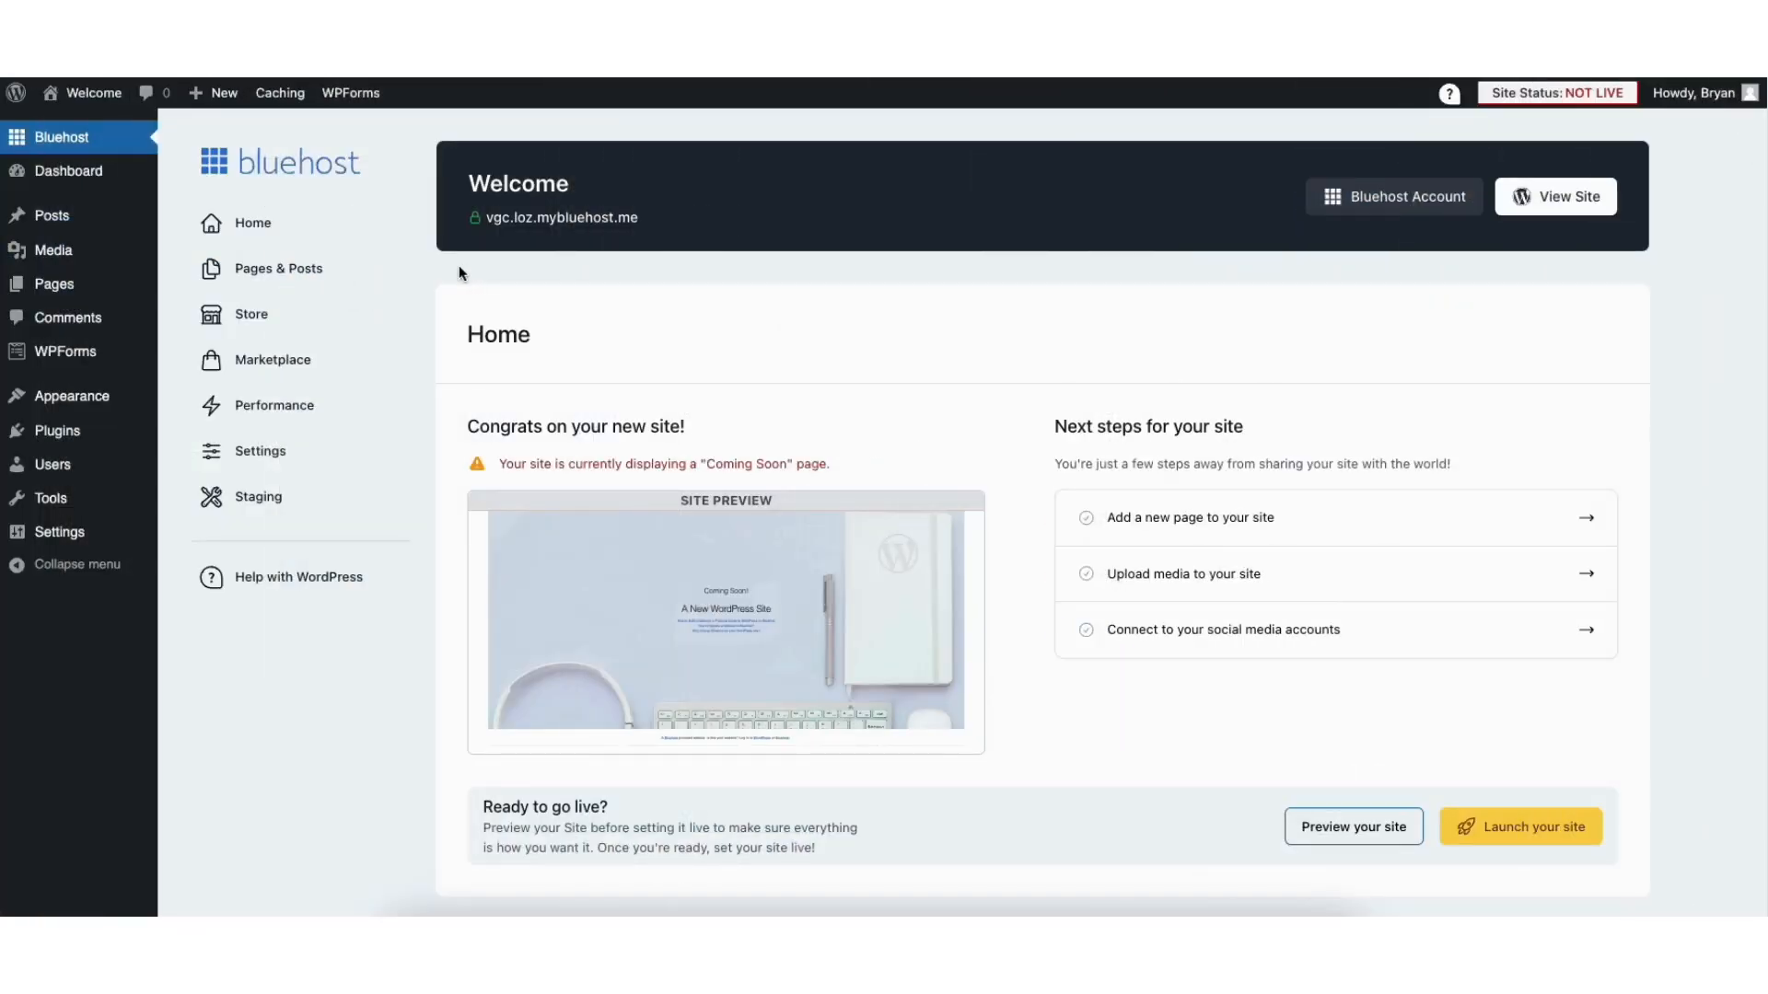
mouse_move(57, 540)
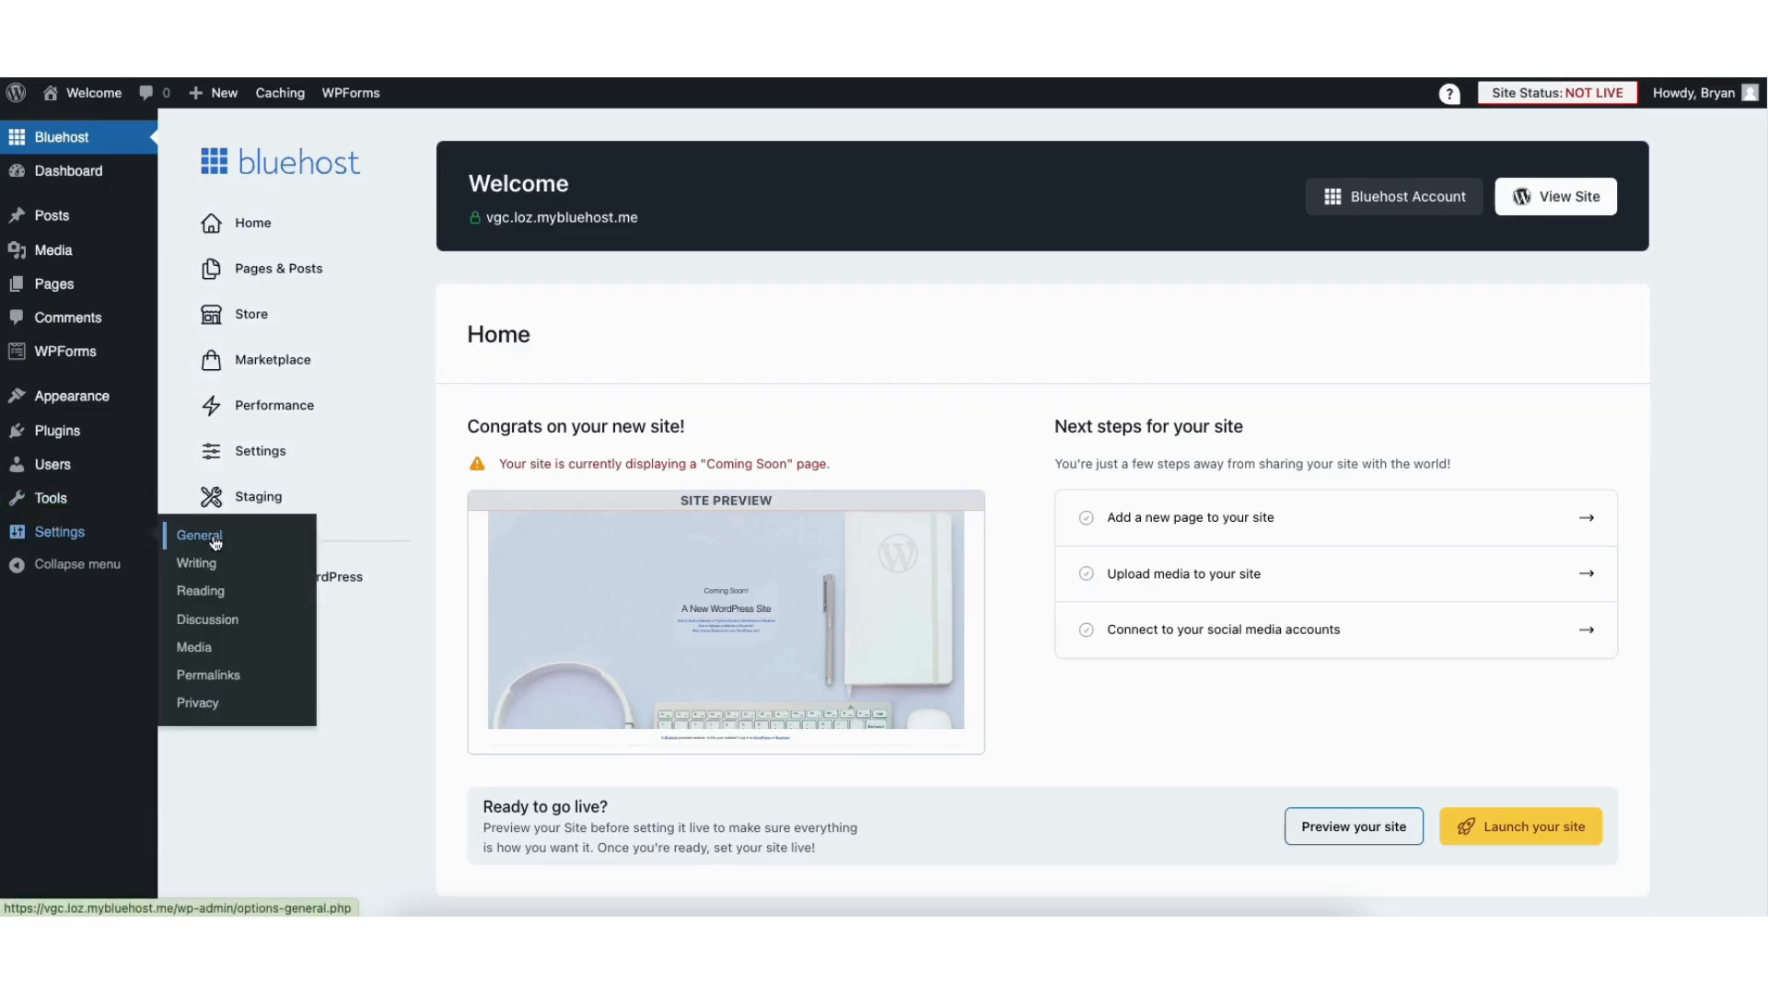
left_click(215, 543)
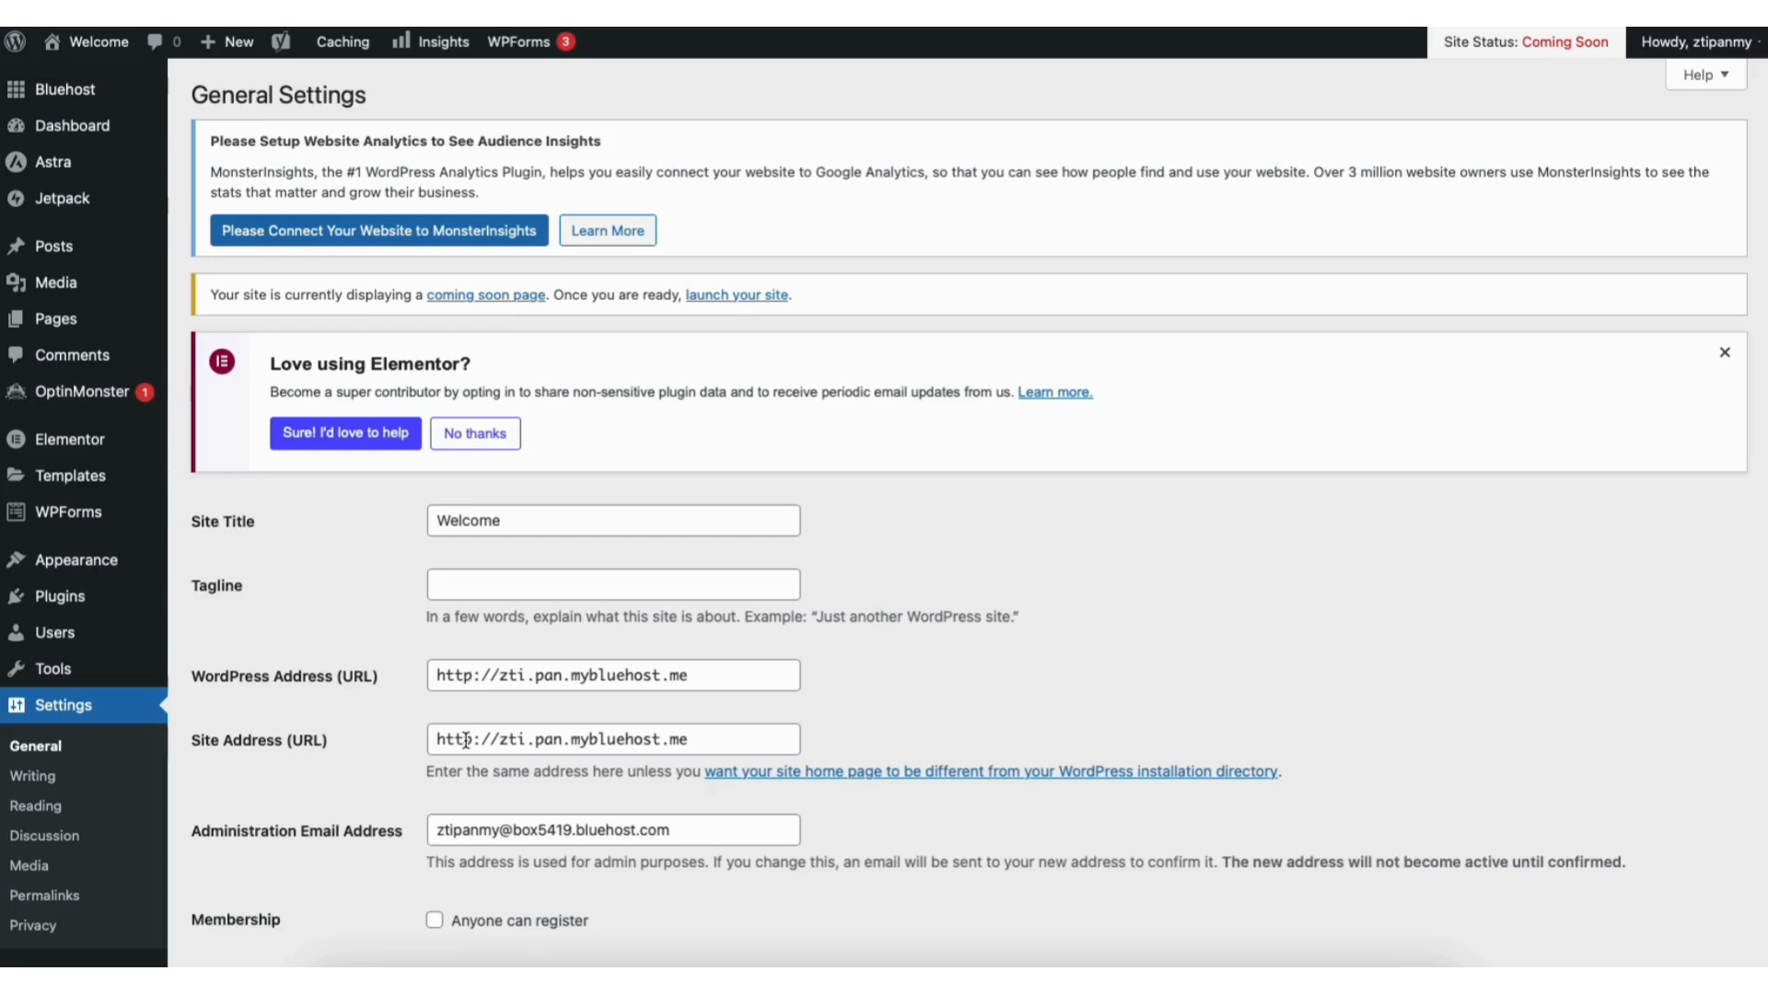
Step: Change WordPress Address and Site Address from http to https and save the changes
left_click(471, 680)
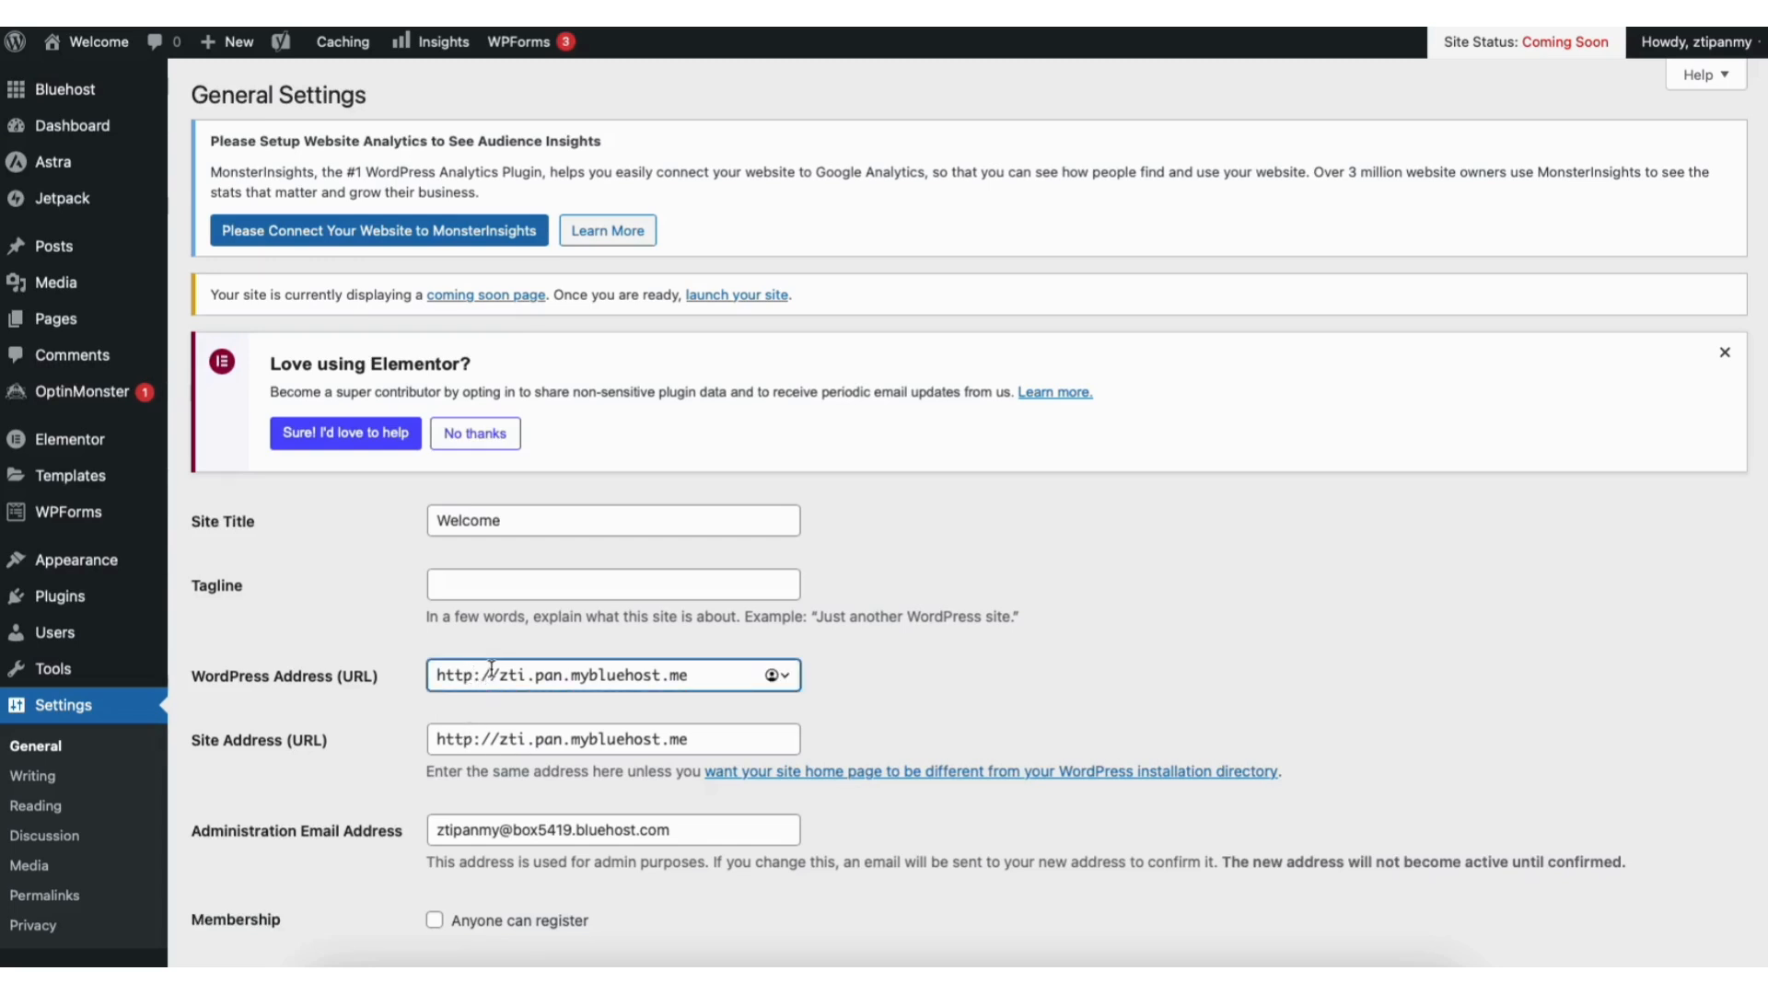
type("s")
left_click(475, 740)
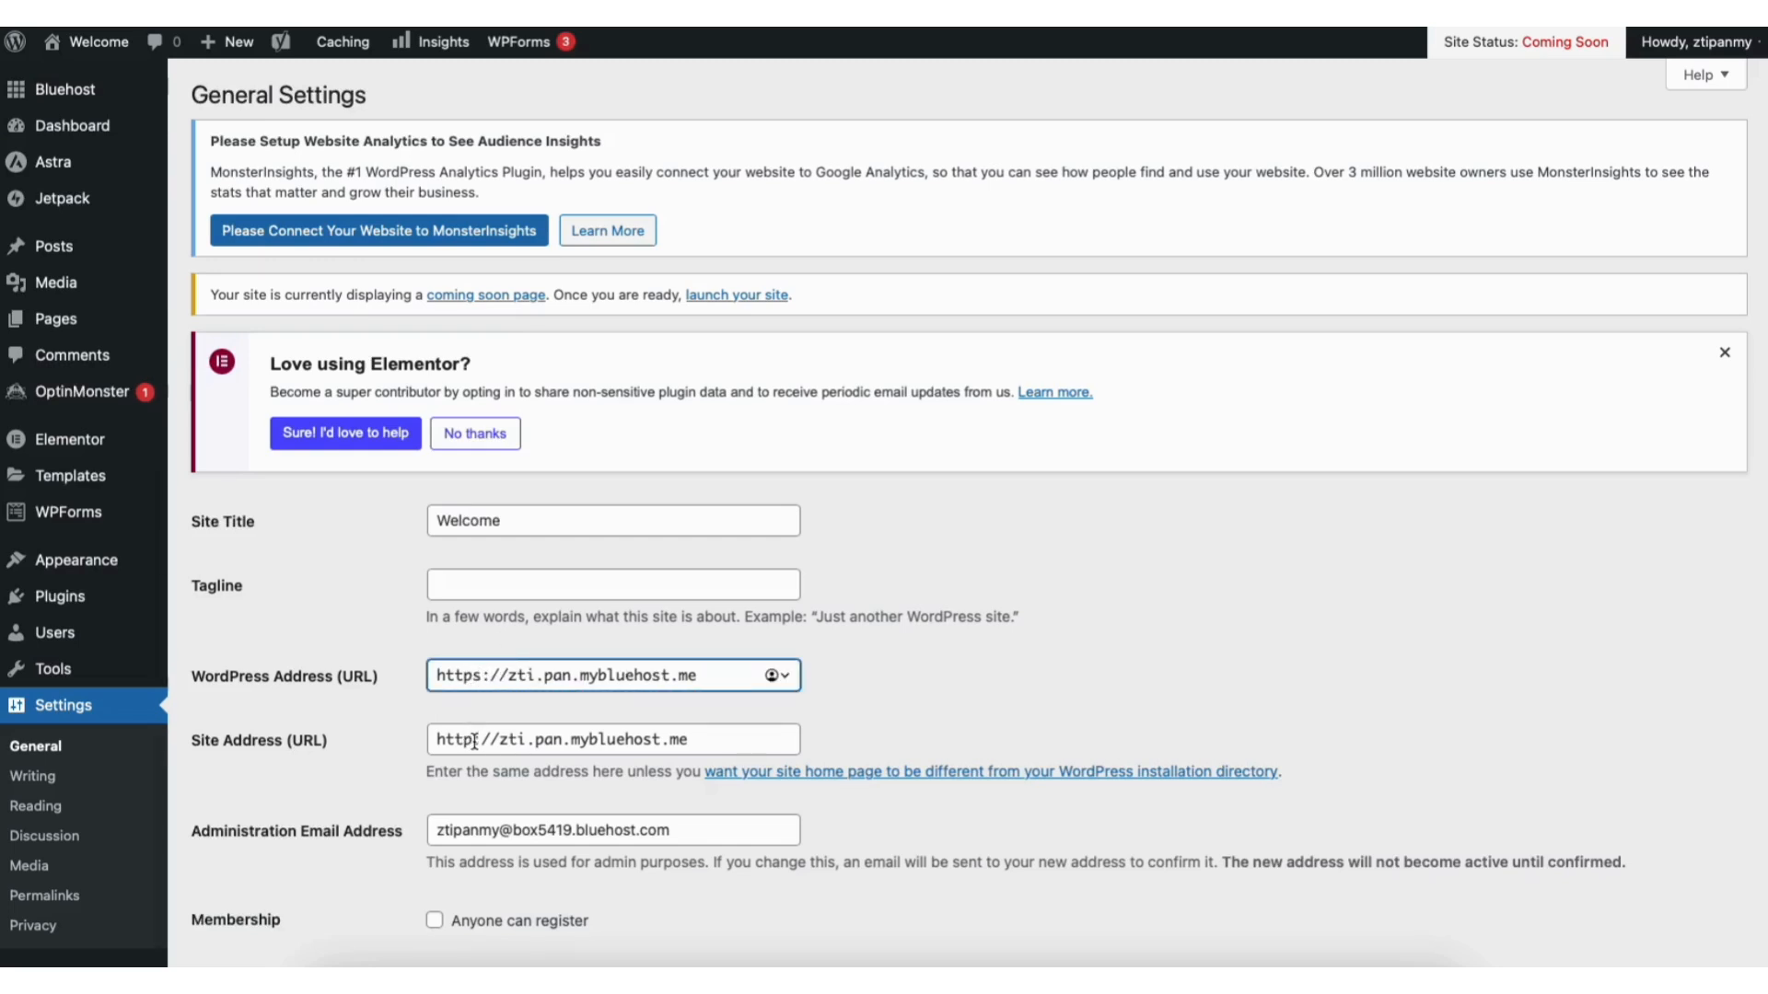
type("s")
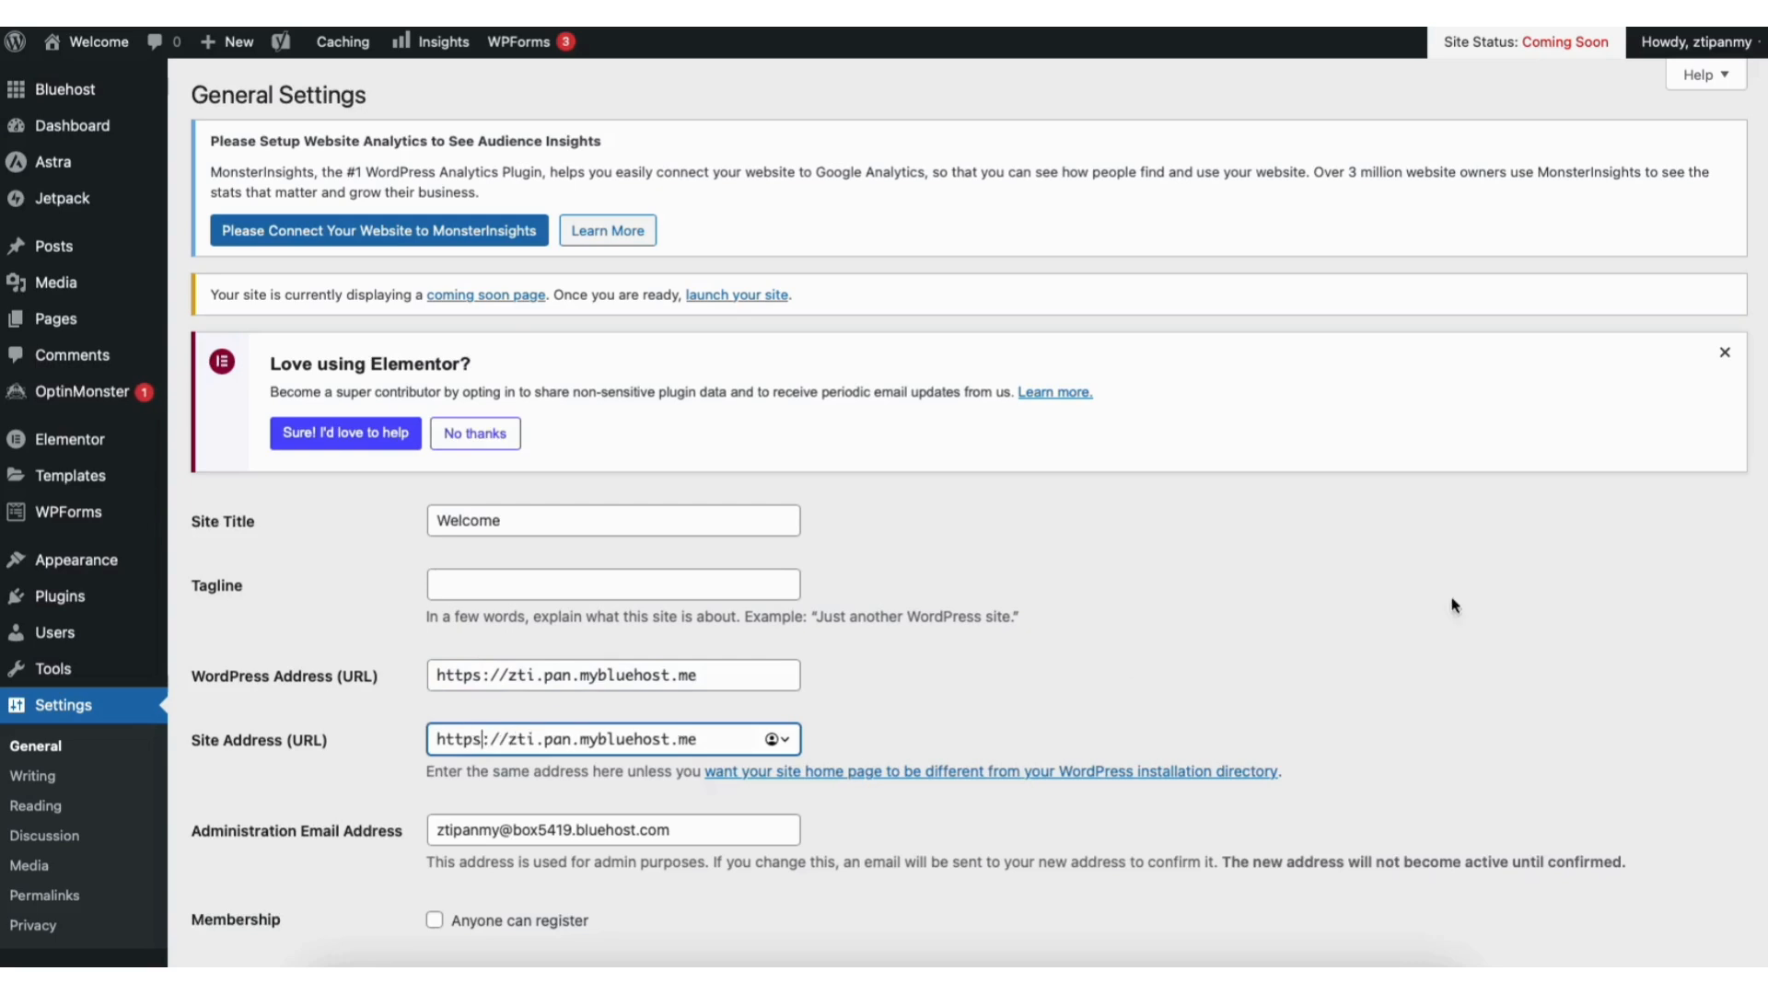
scroll(1764, 379, "down", 15)
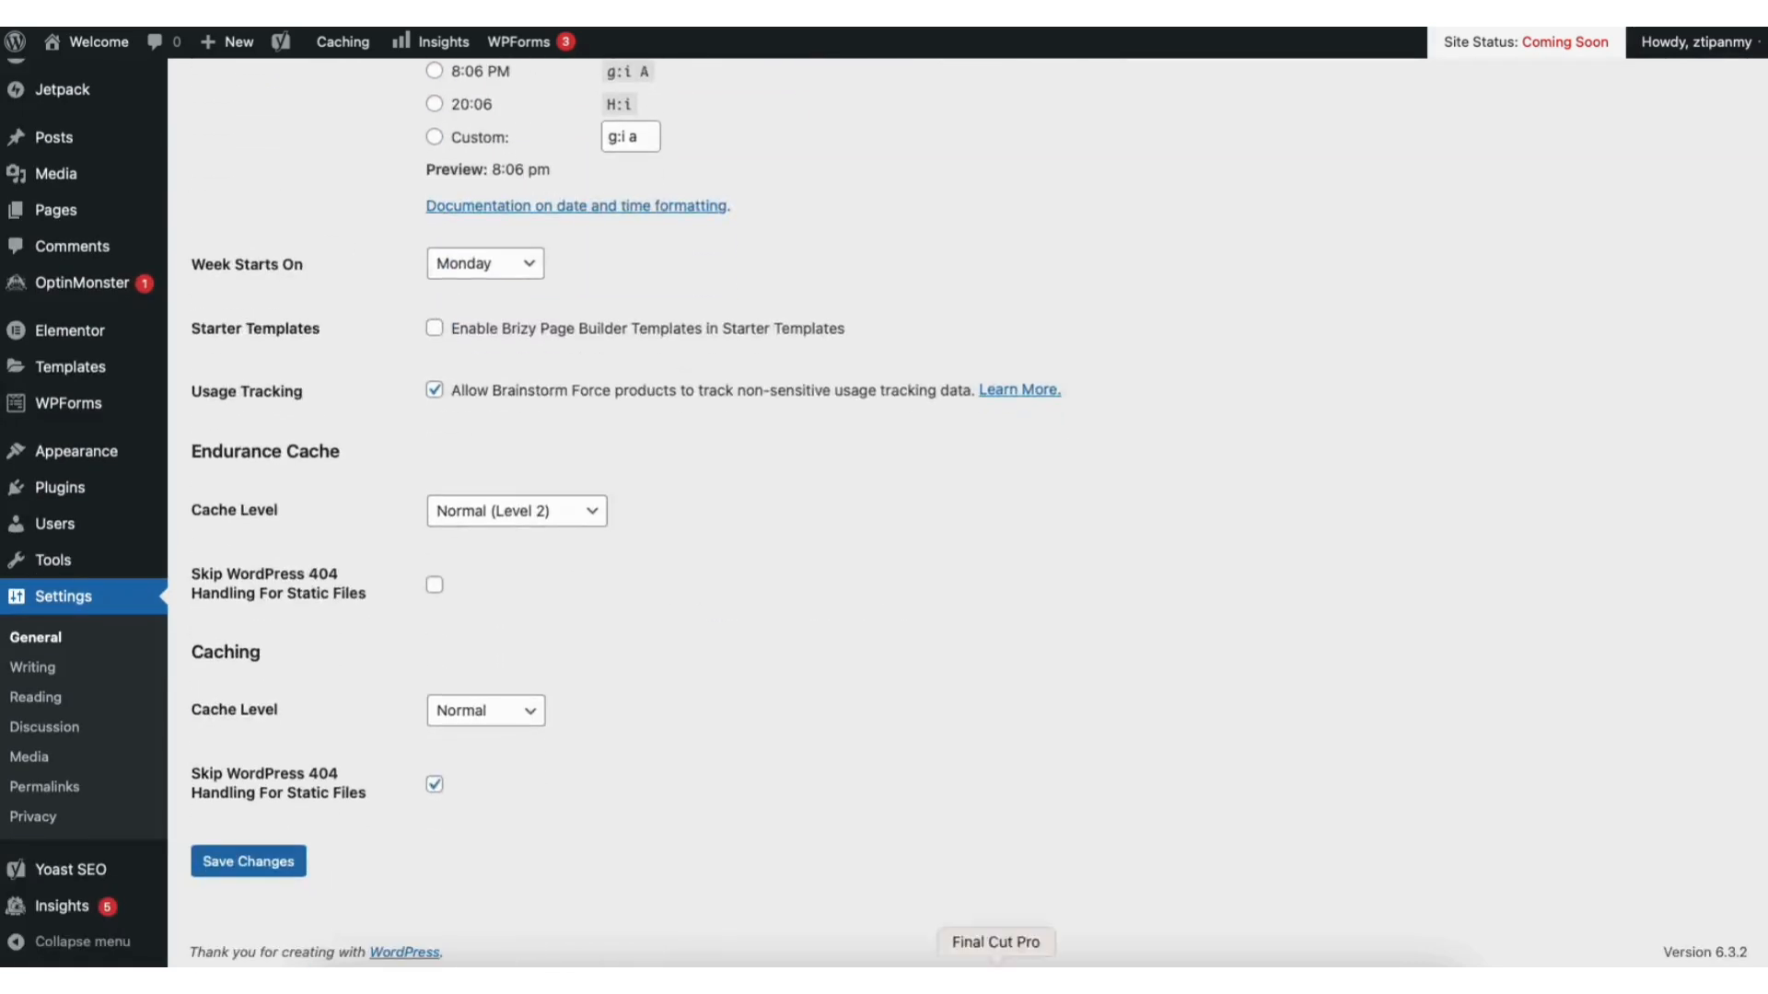
left_click(276, 861)
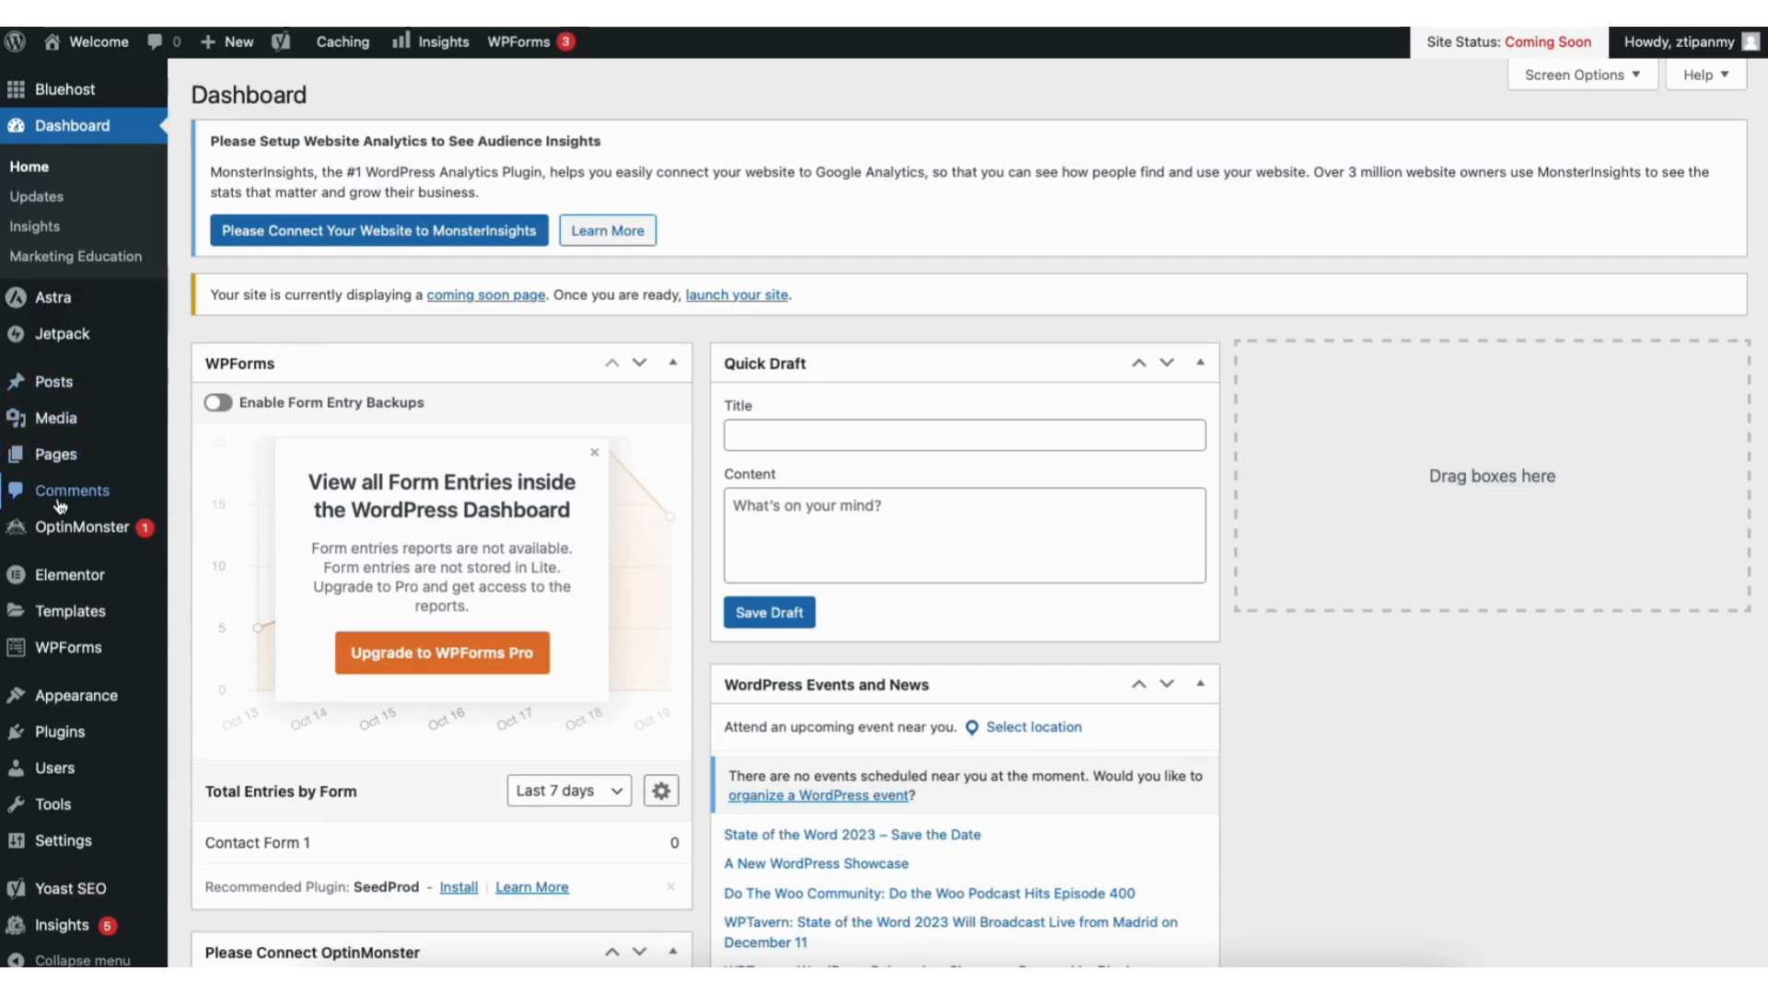
Step: Go to Appearance > Themes and browse new themes to add
mouse_move(76, 698)
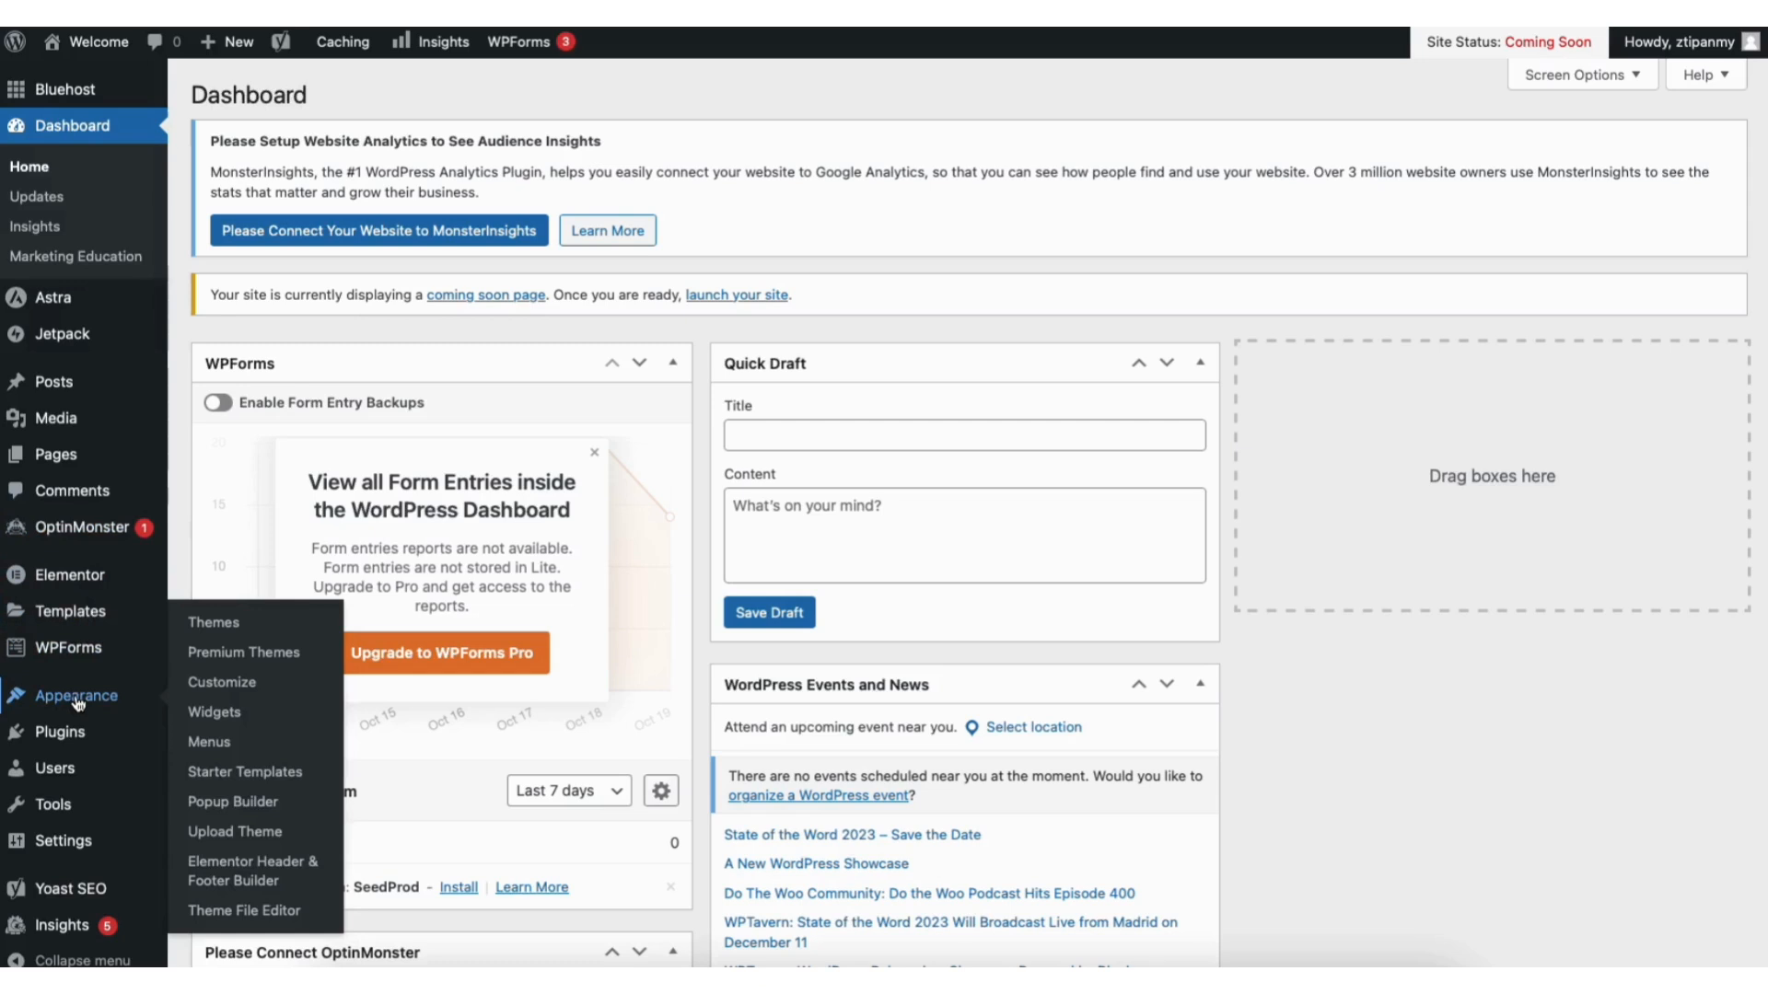
left_click(224, 633)
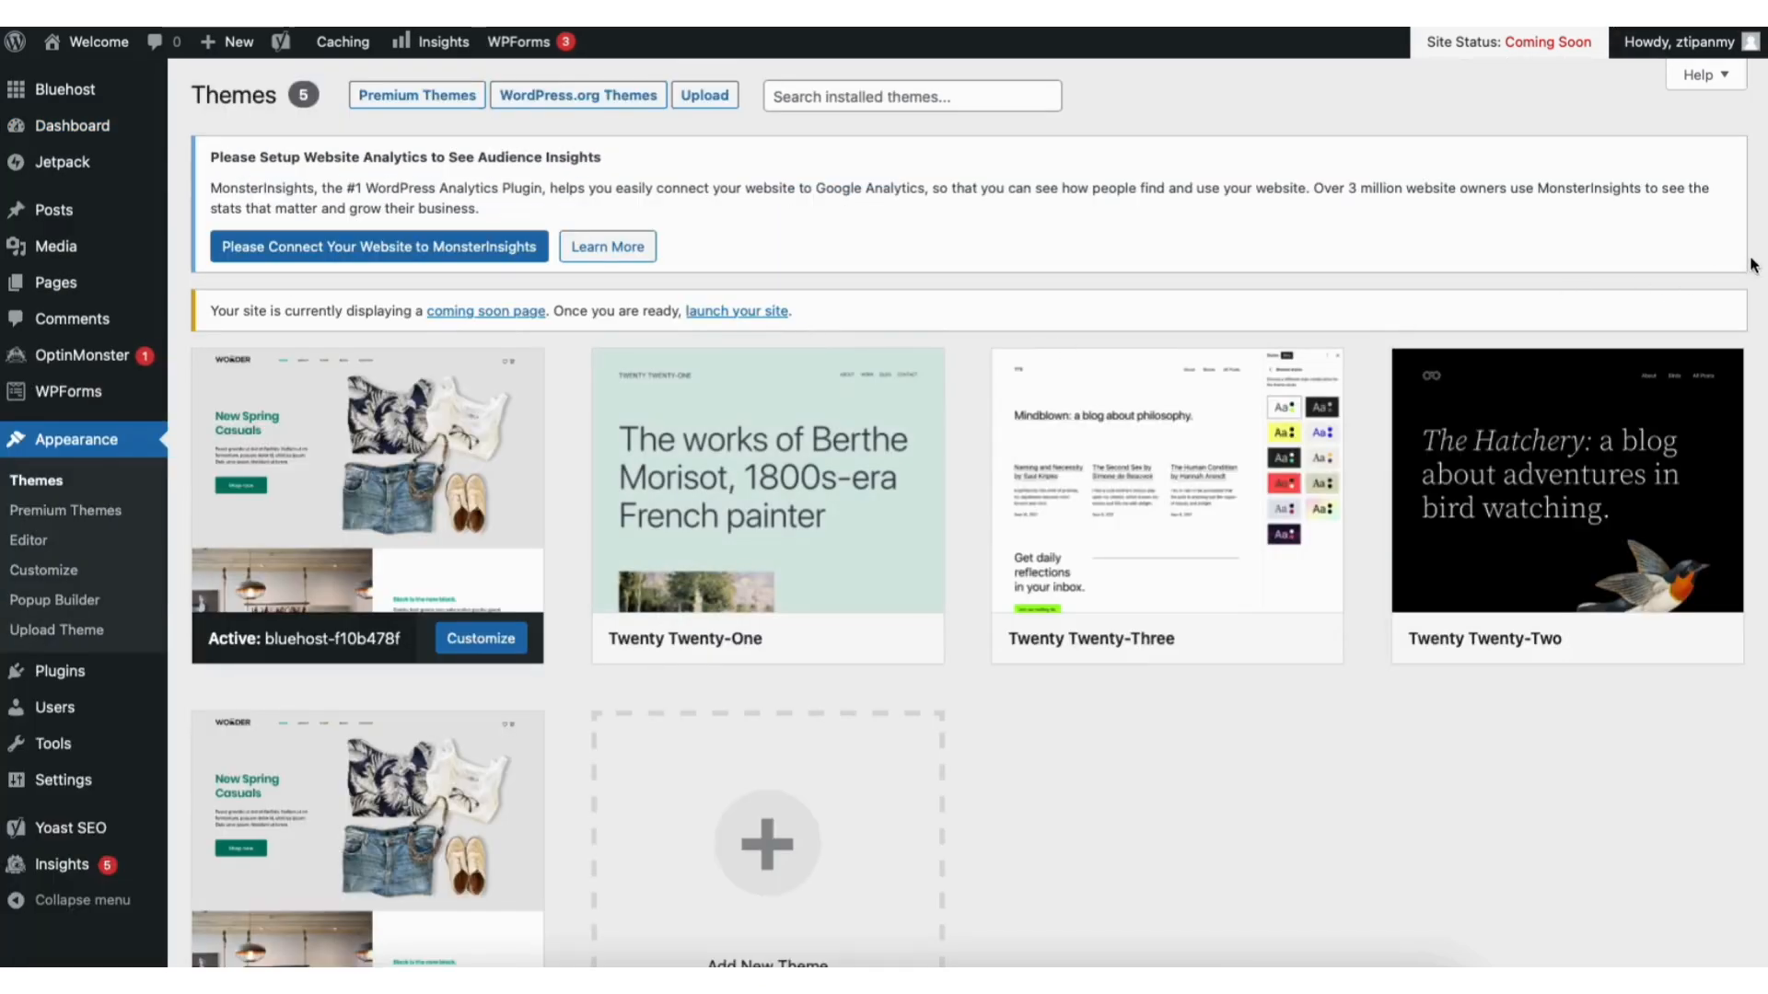
scroll(871, 613, "down", 2)
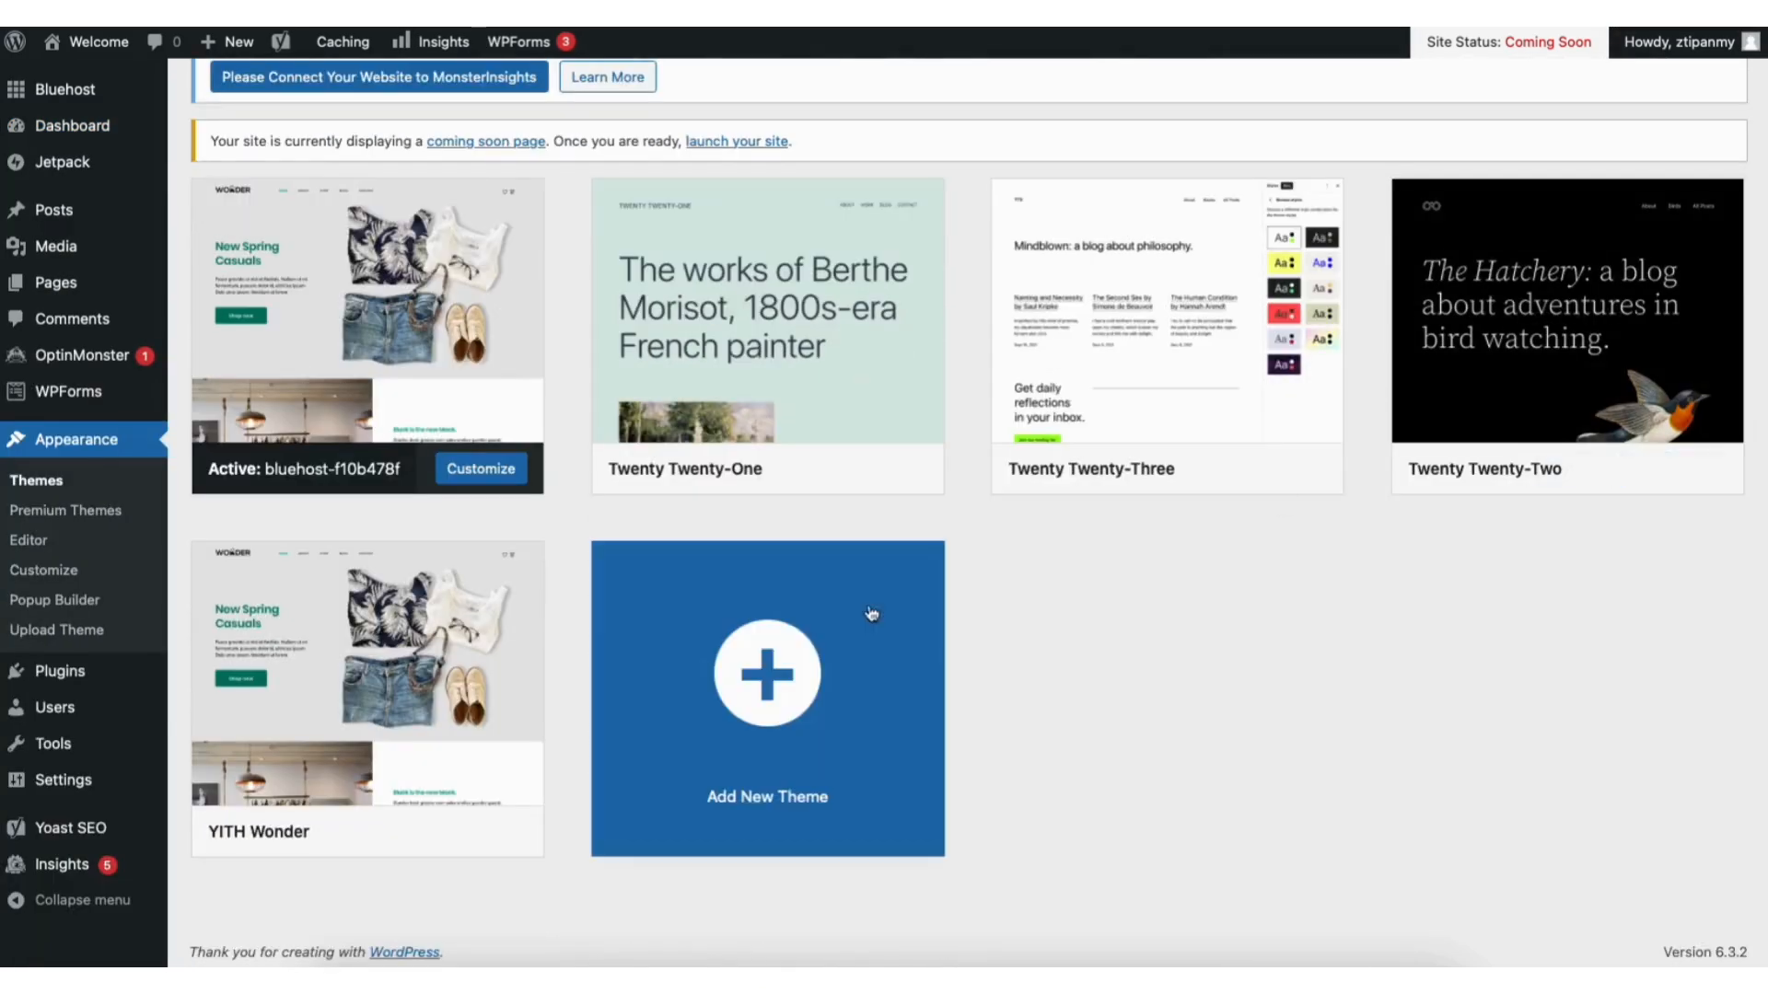
left_click(737, 716)
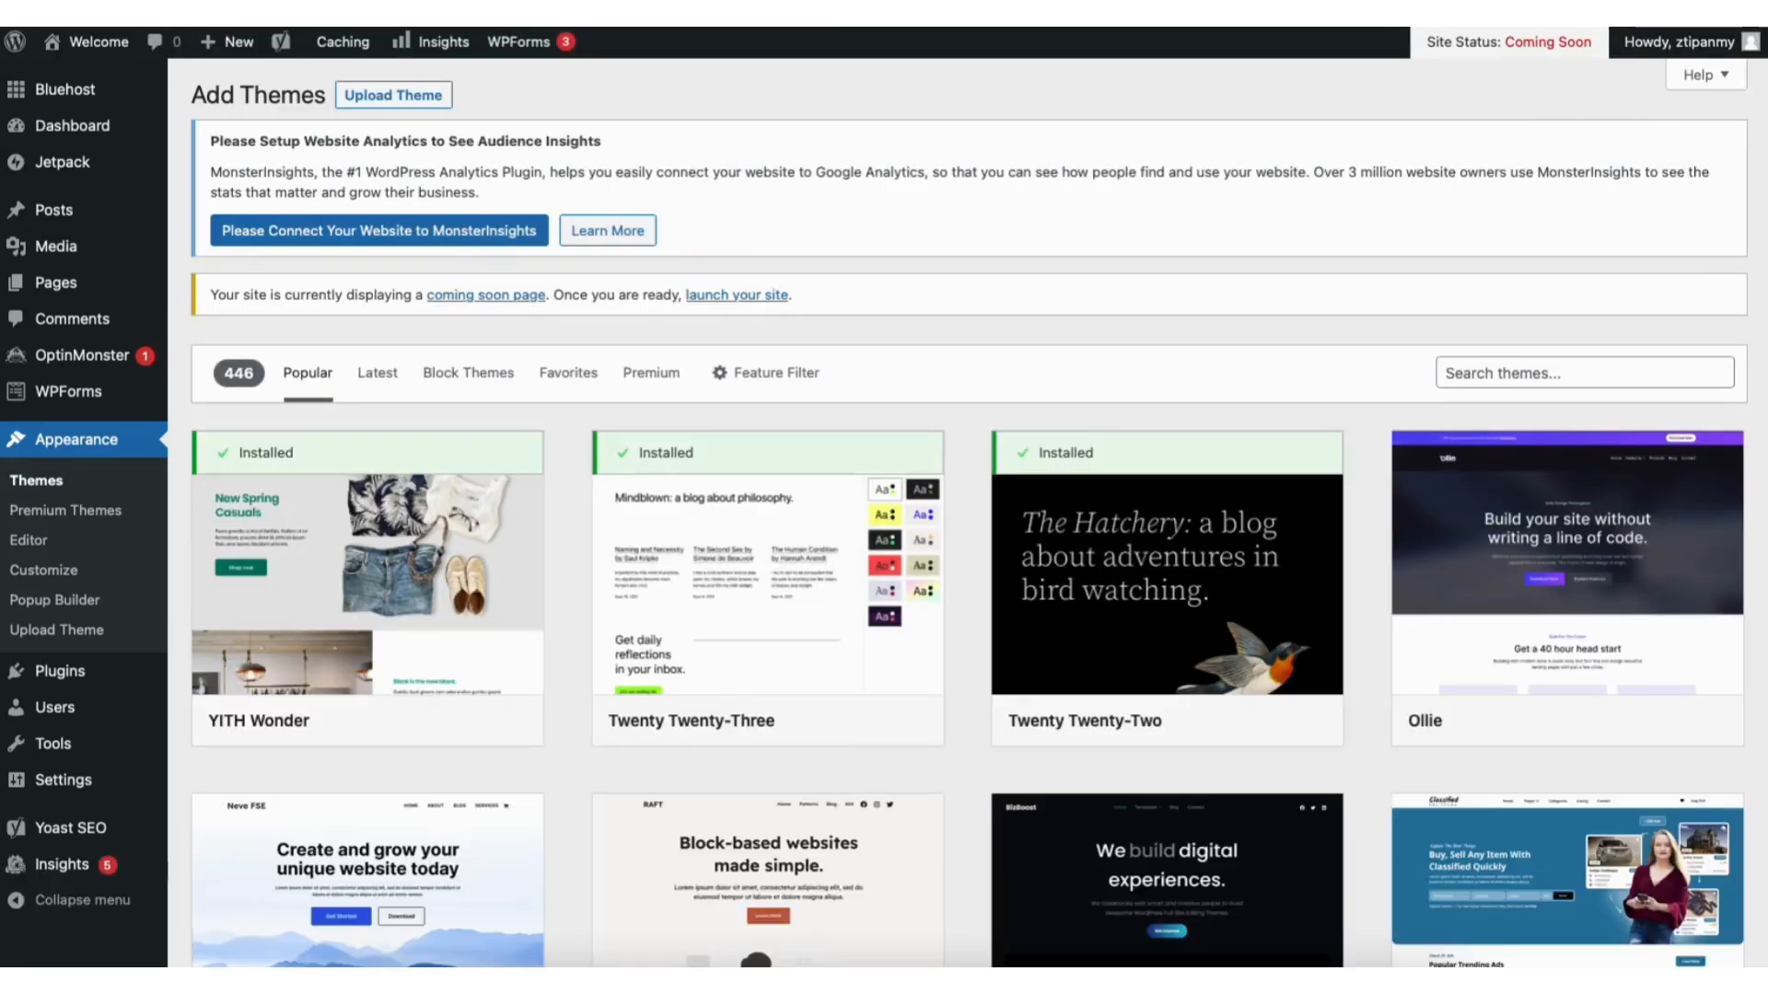
scroll(970, 514, "down", 8)
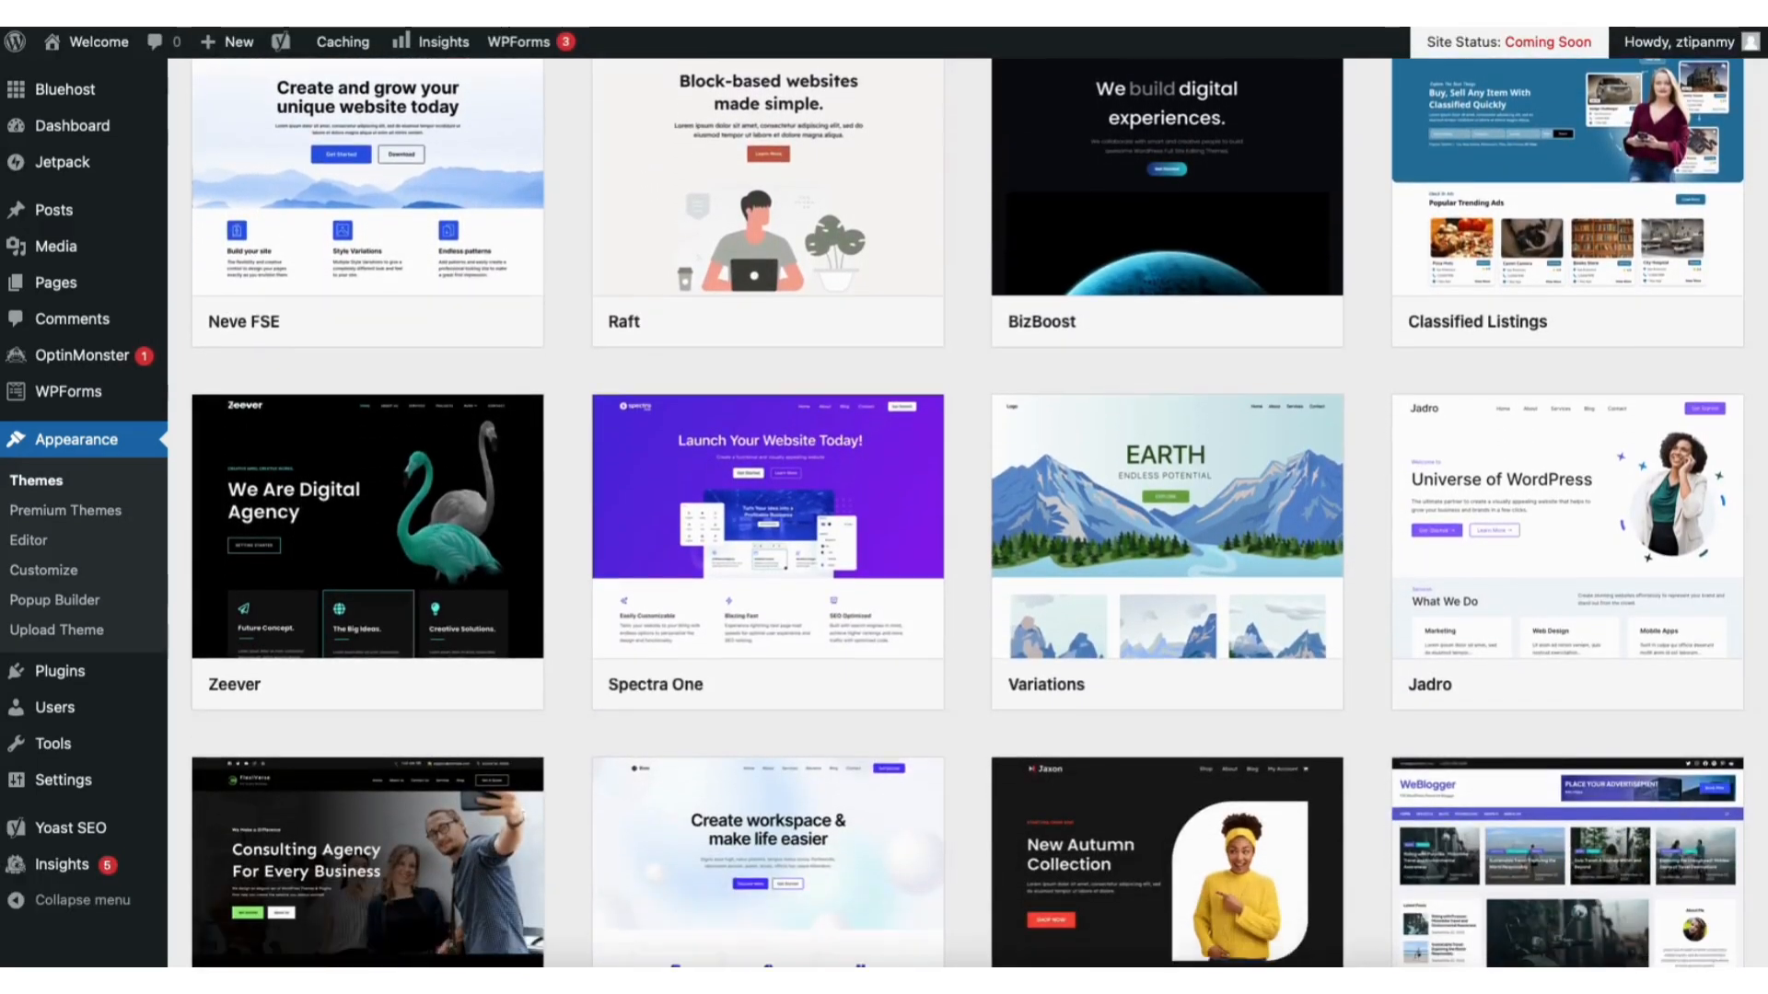
scroll(970, 514, "down", 9)
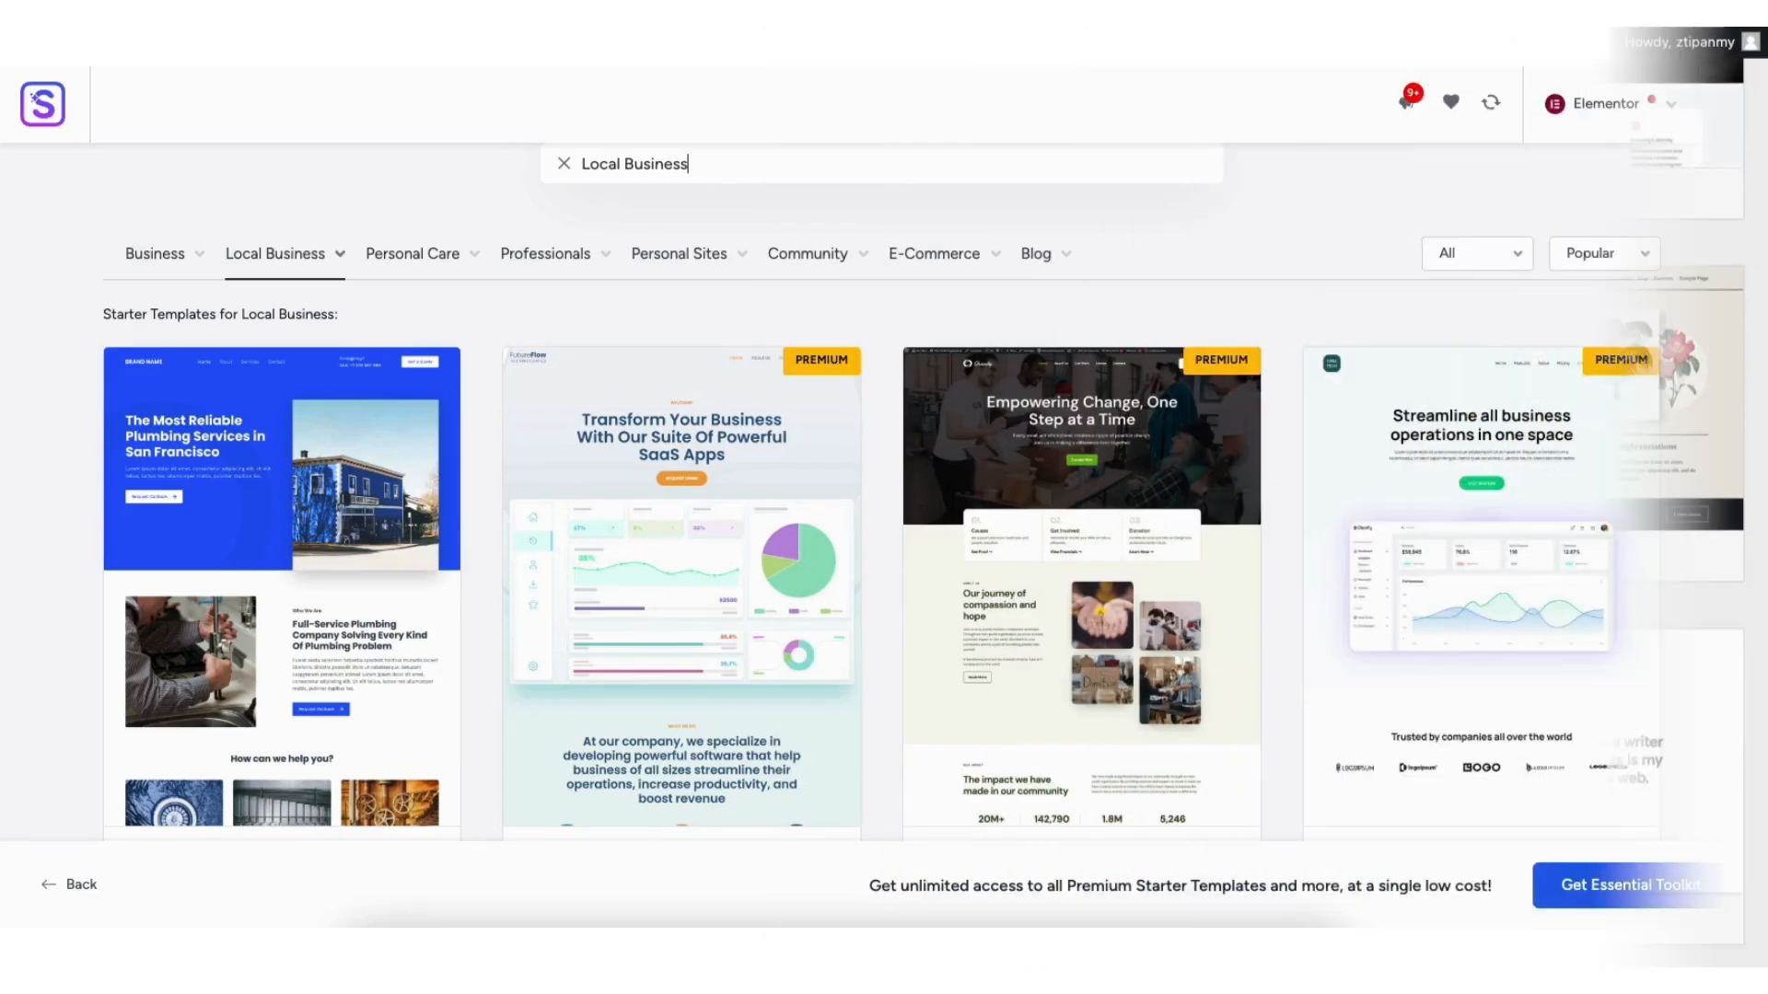
scroll(1764, 180, "down", 7)
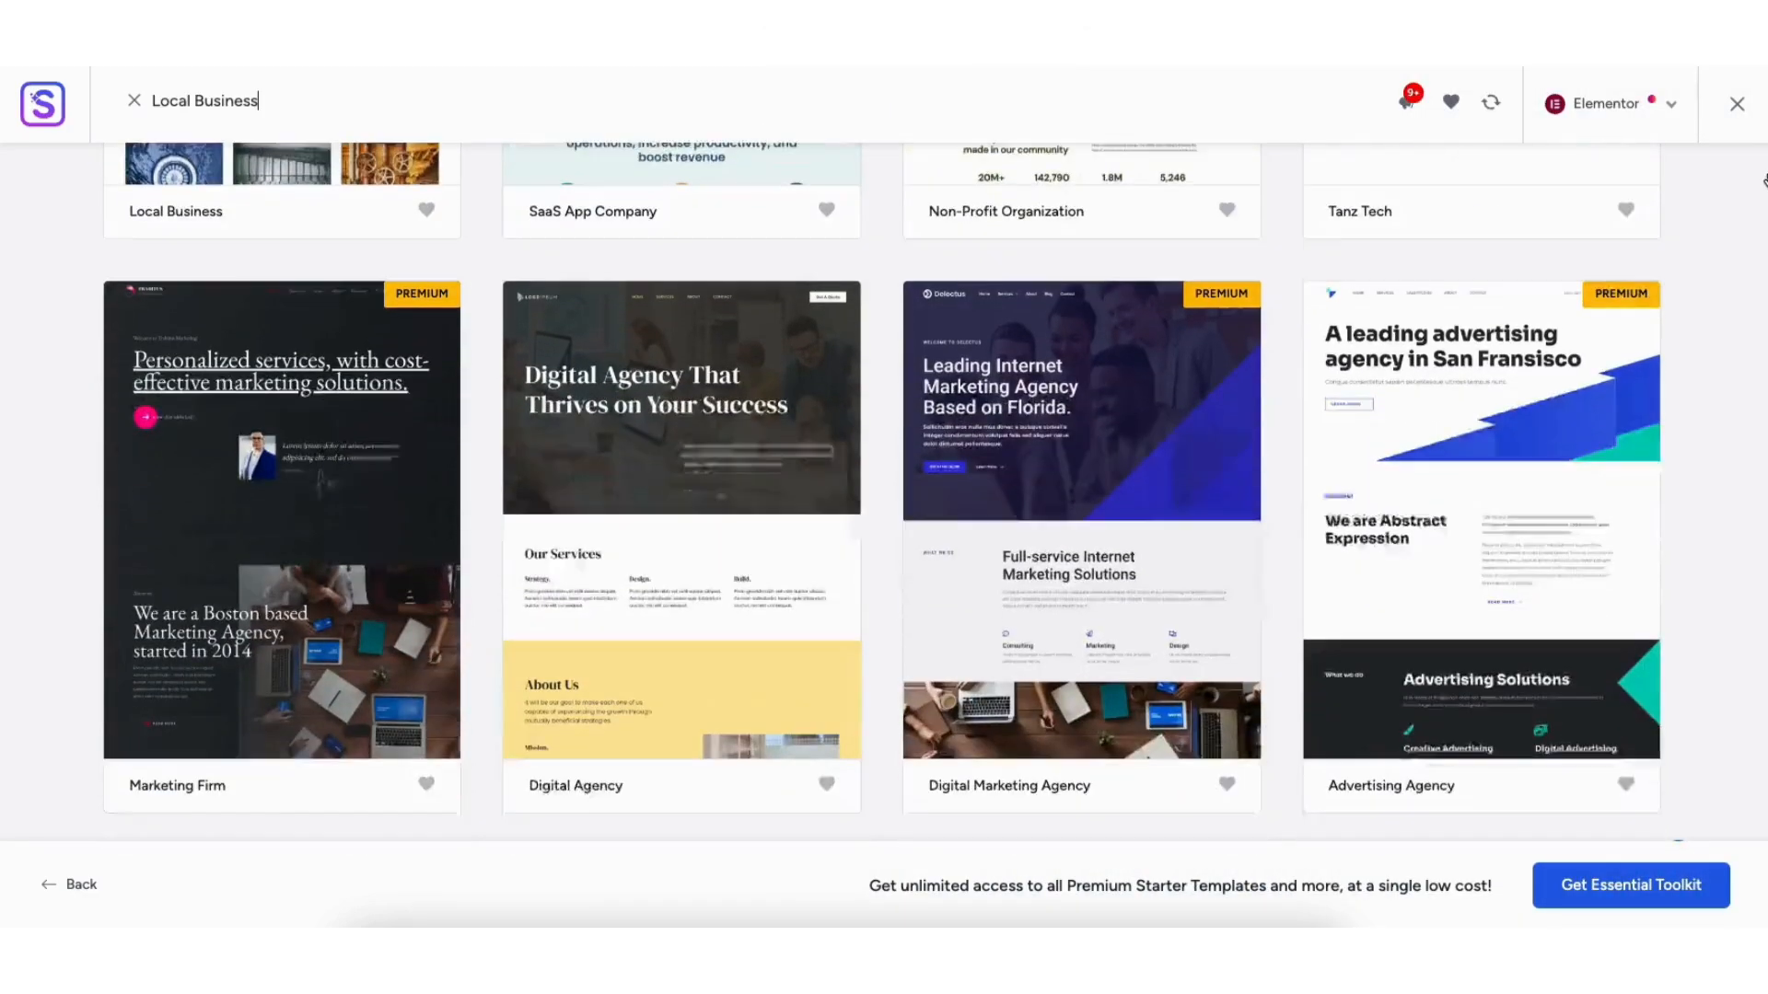
scroll(1764, 180, "down", 8)
Step: Search for 'astra', then install and activate the Astra theme
type("curity Servic")
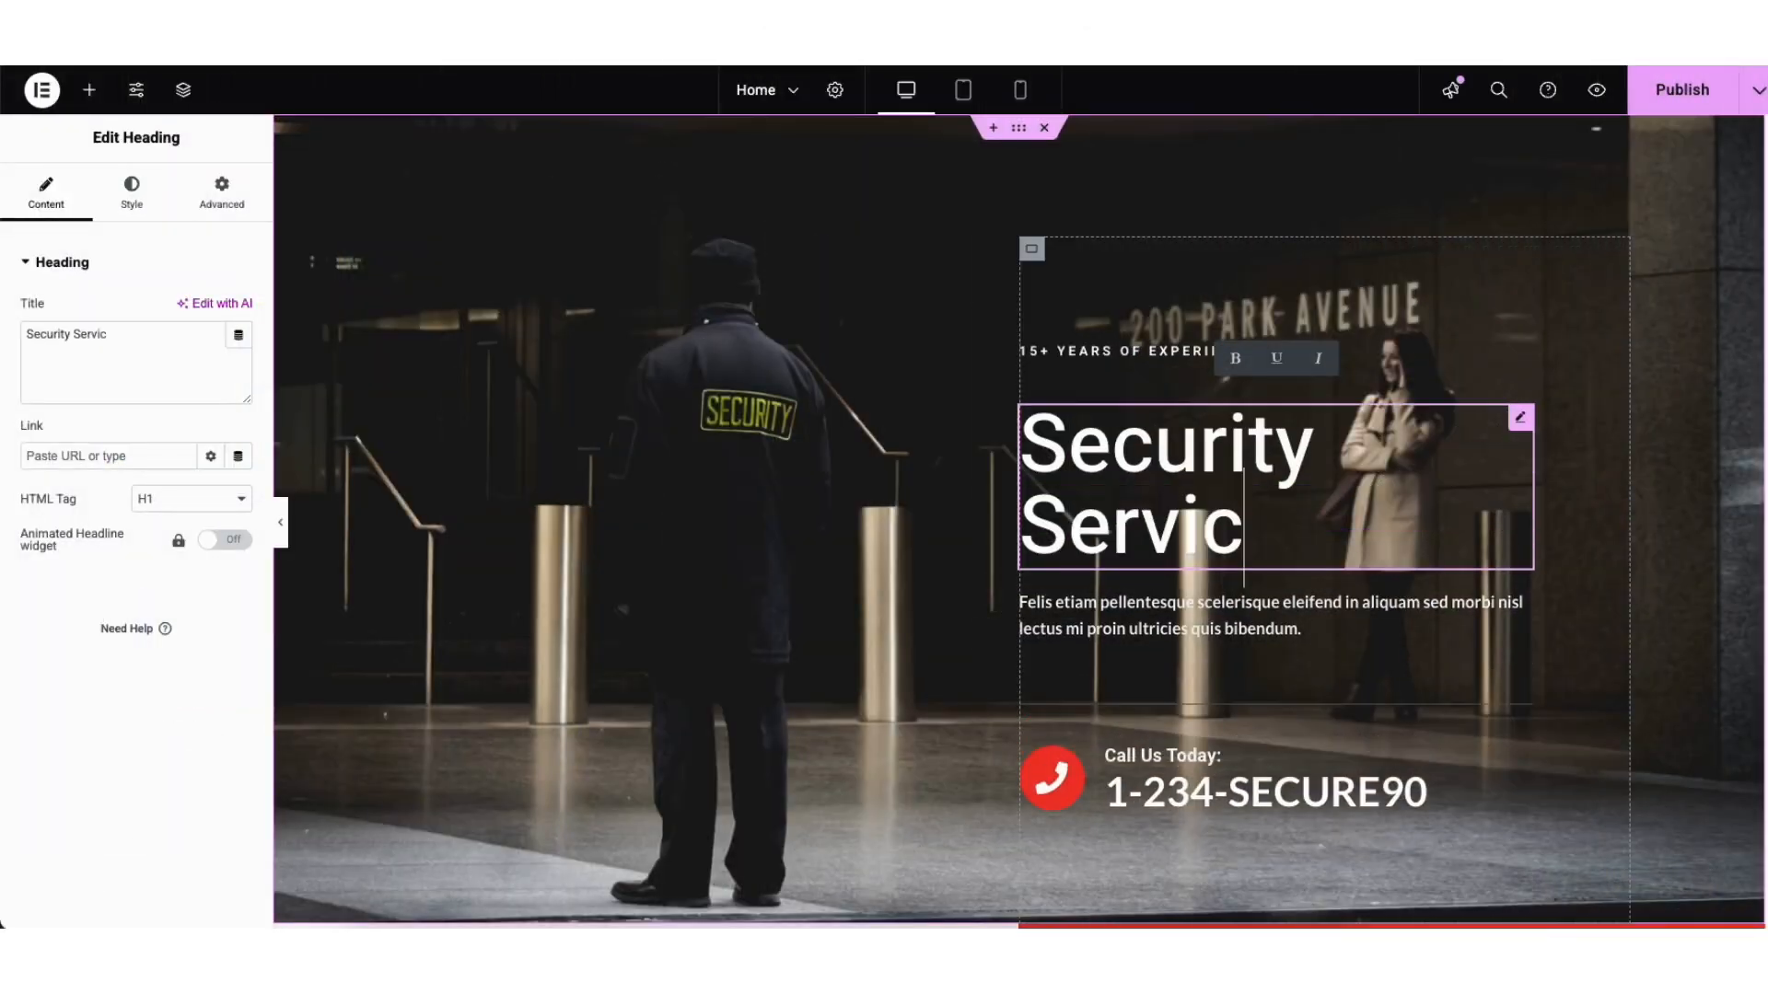
type("es")
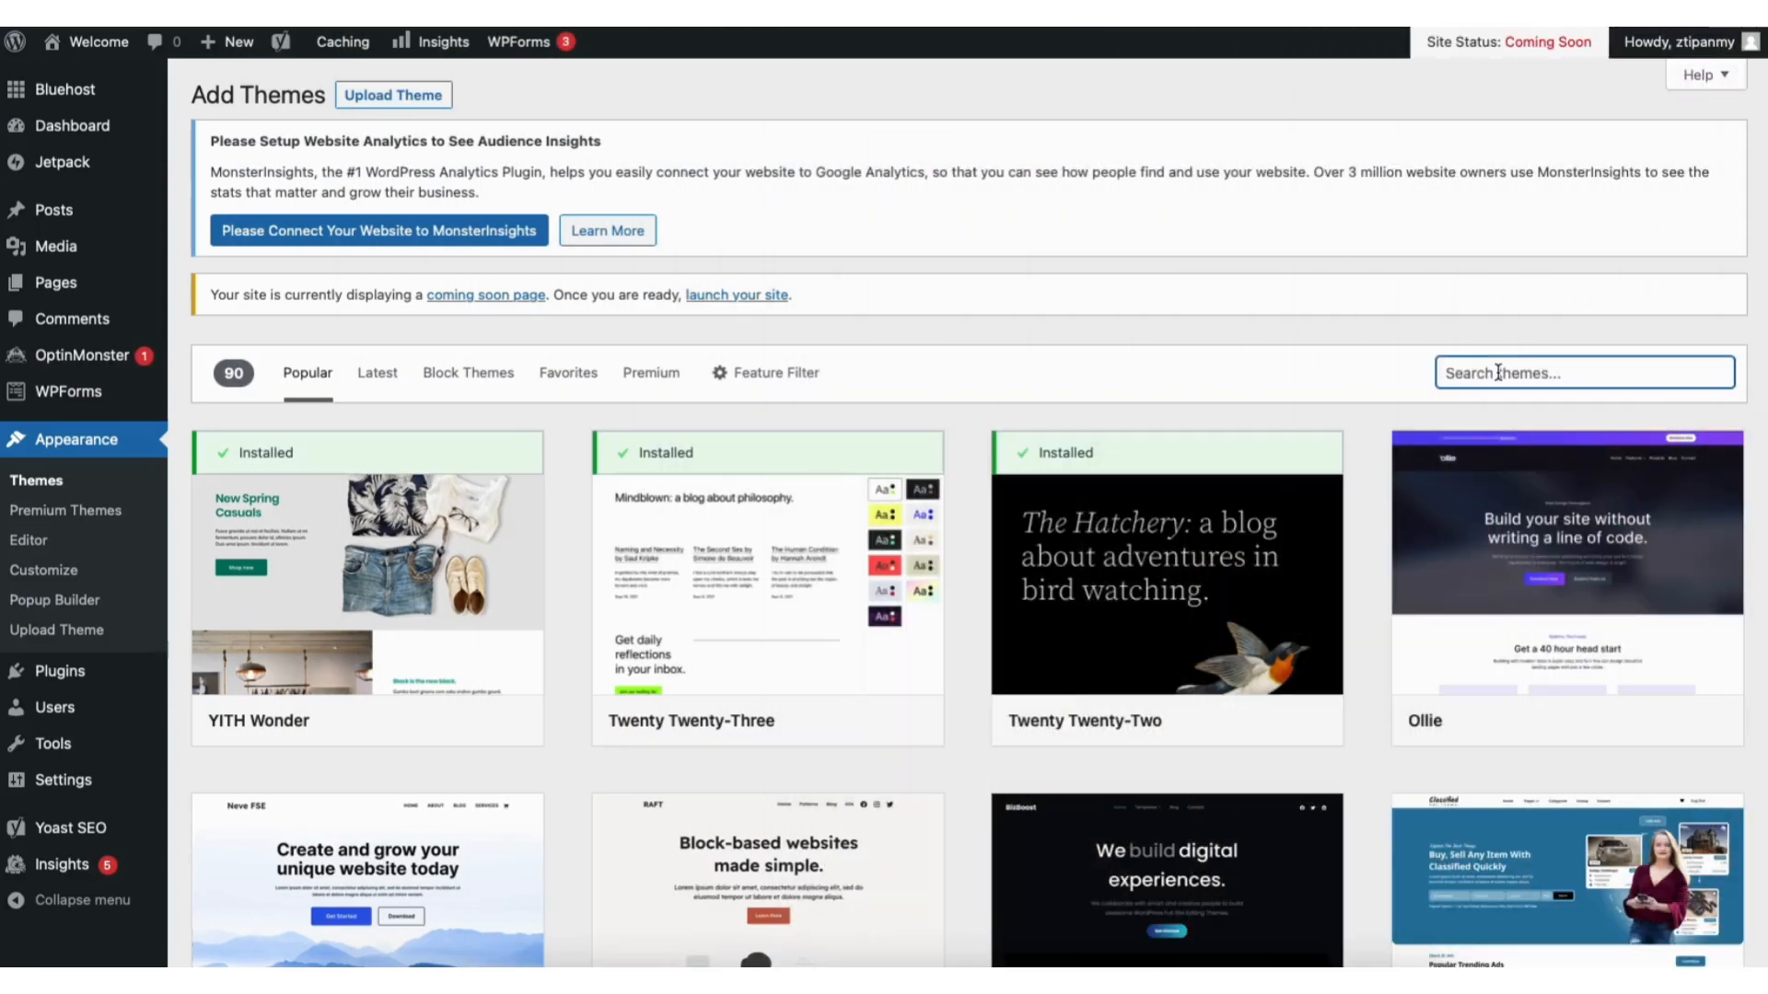
type("astra")
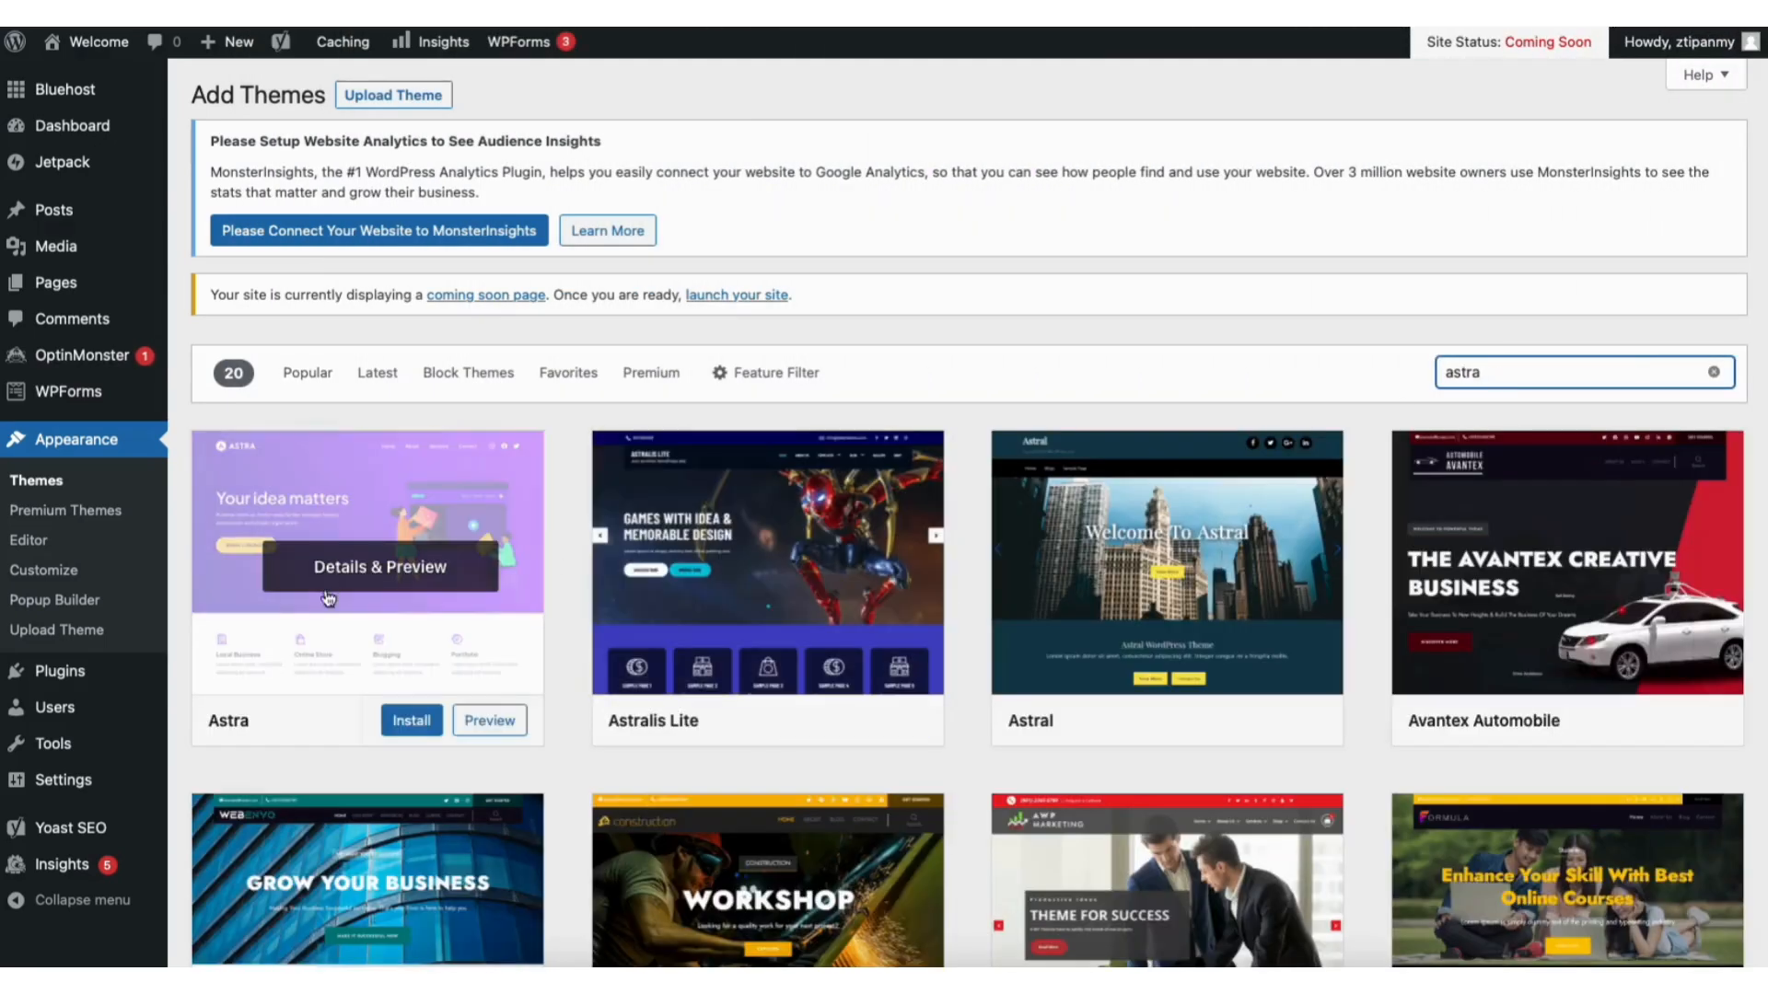
left_click(407, 723)
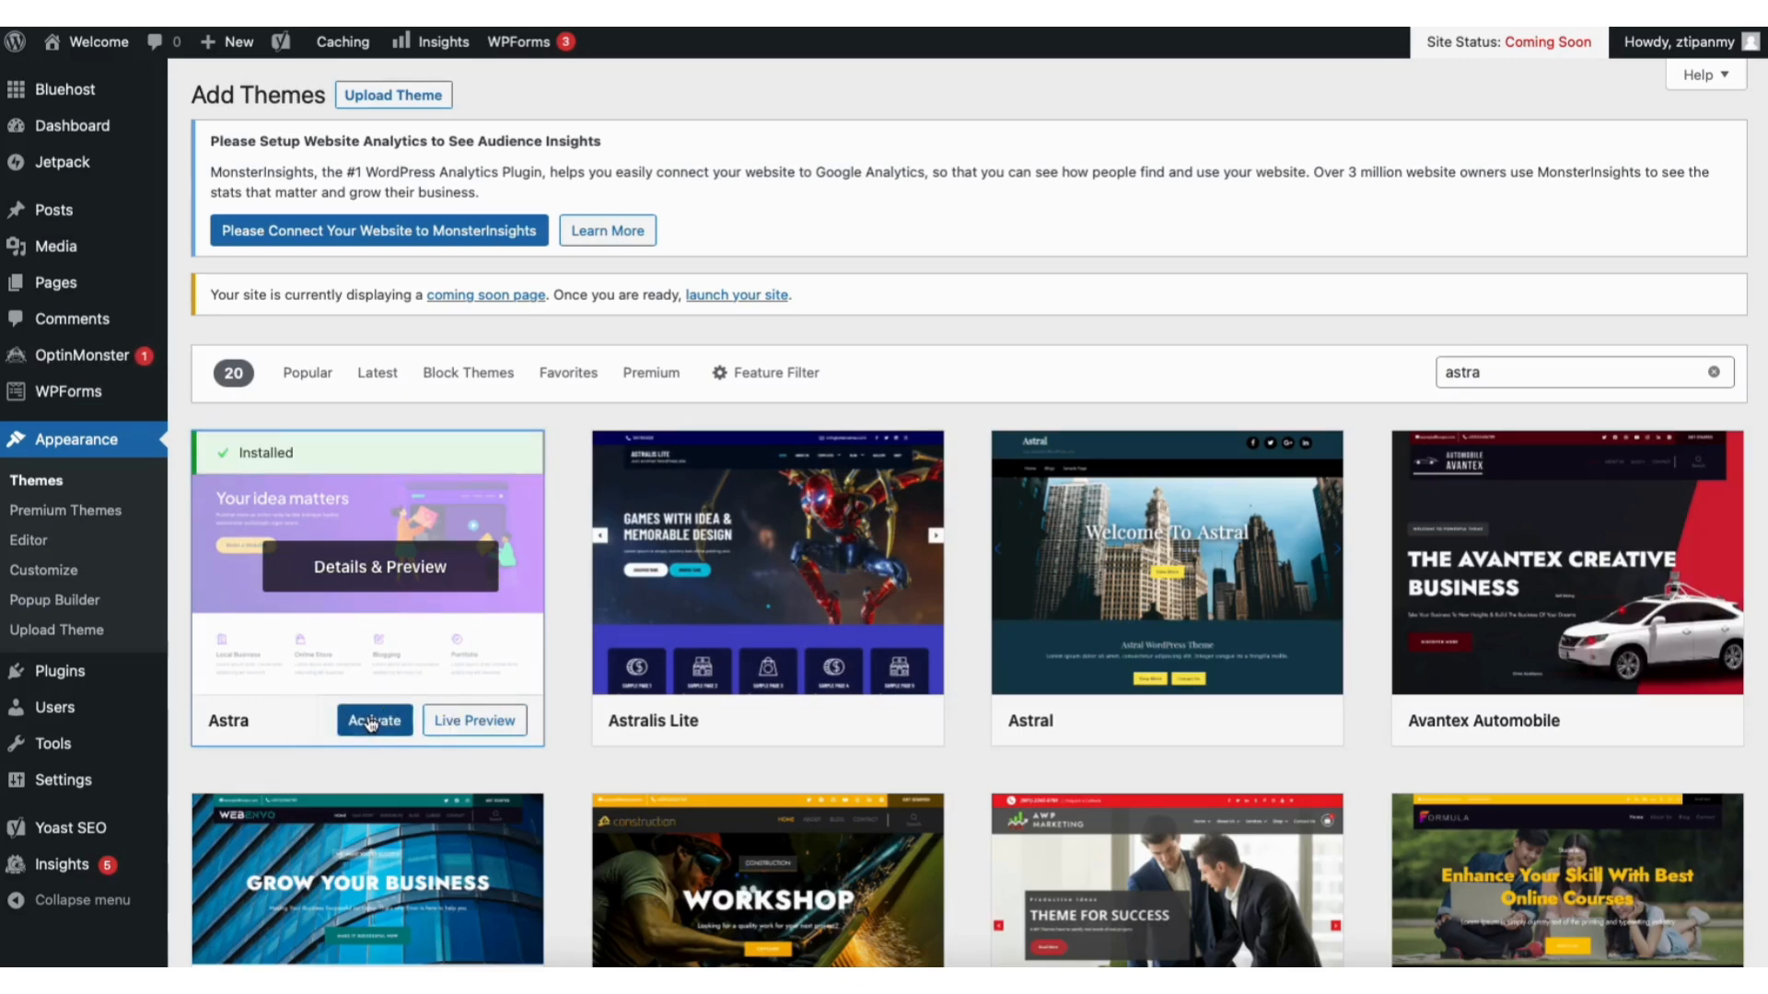
left_click(367, 721)
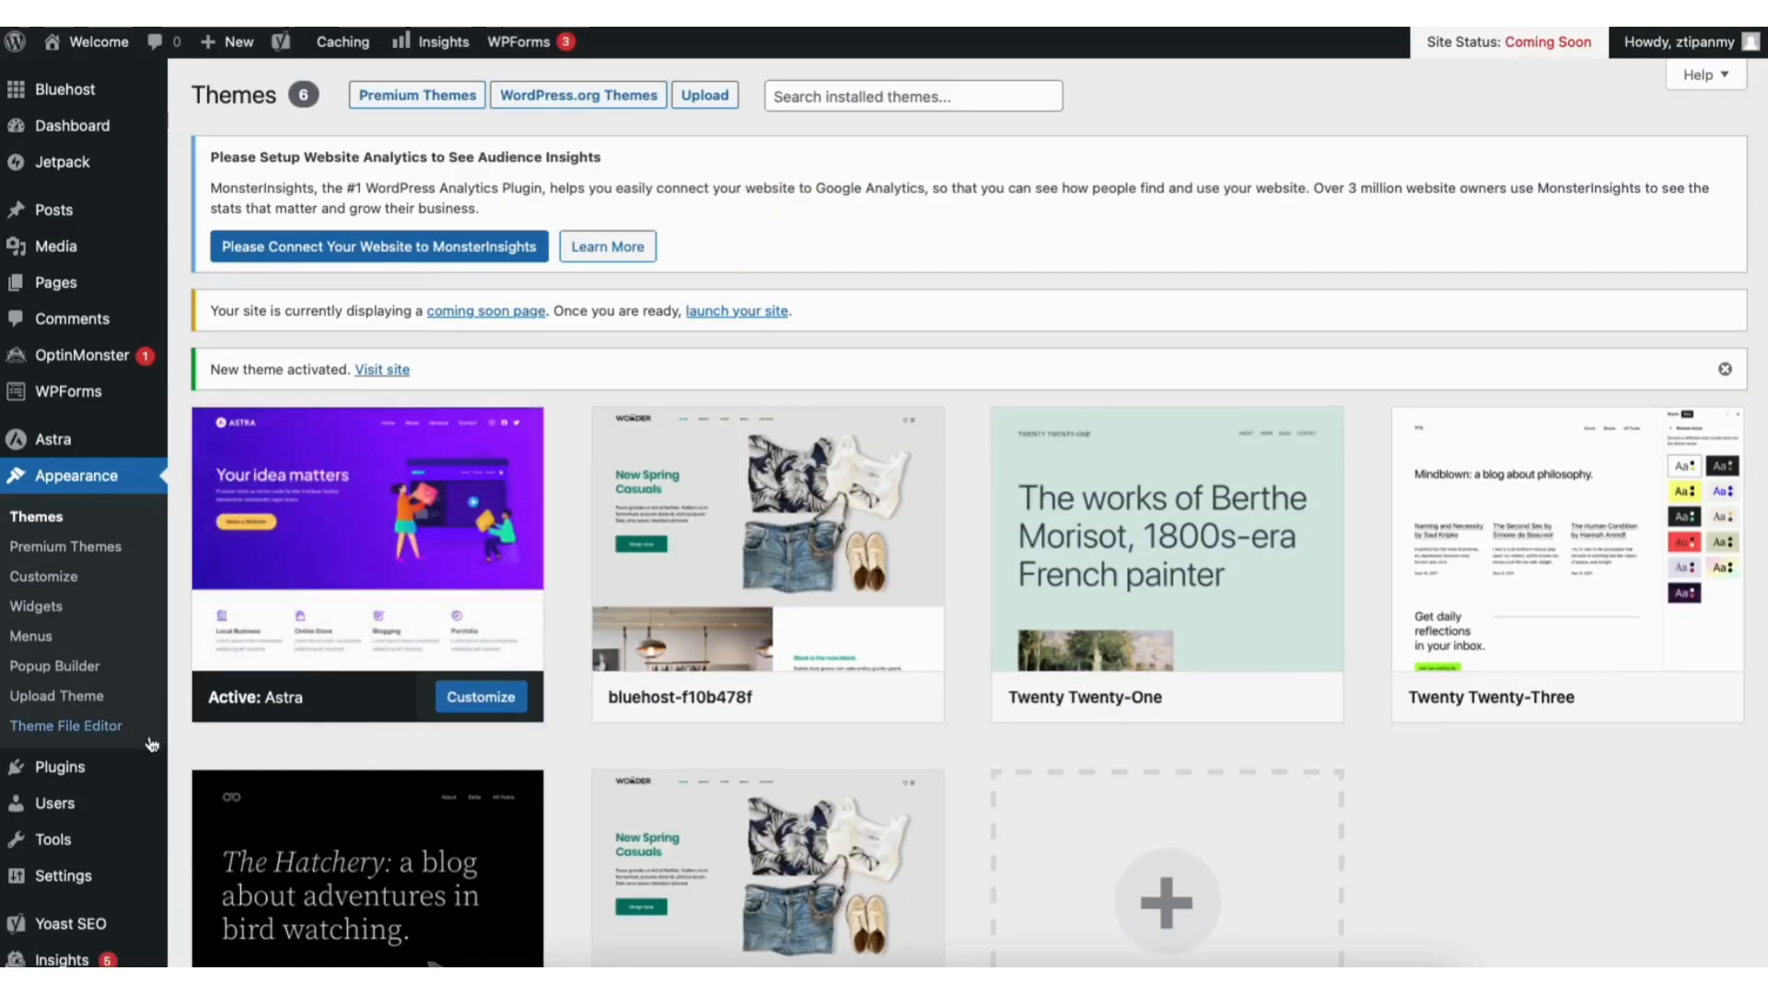
mouse_move(63, 772)
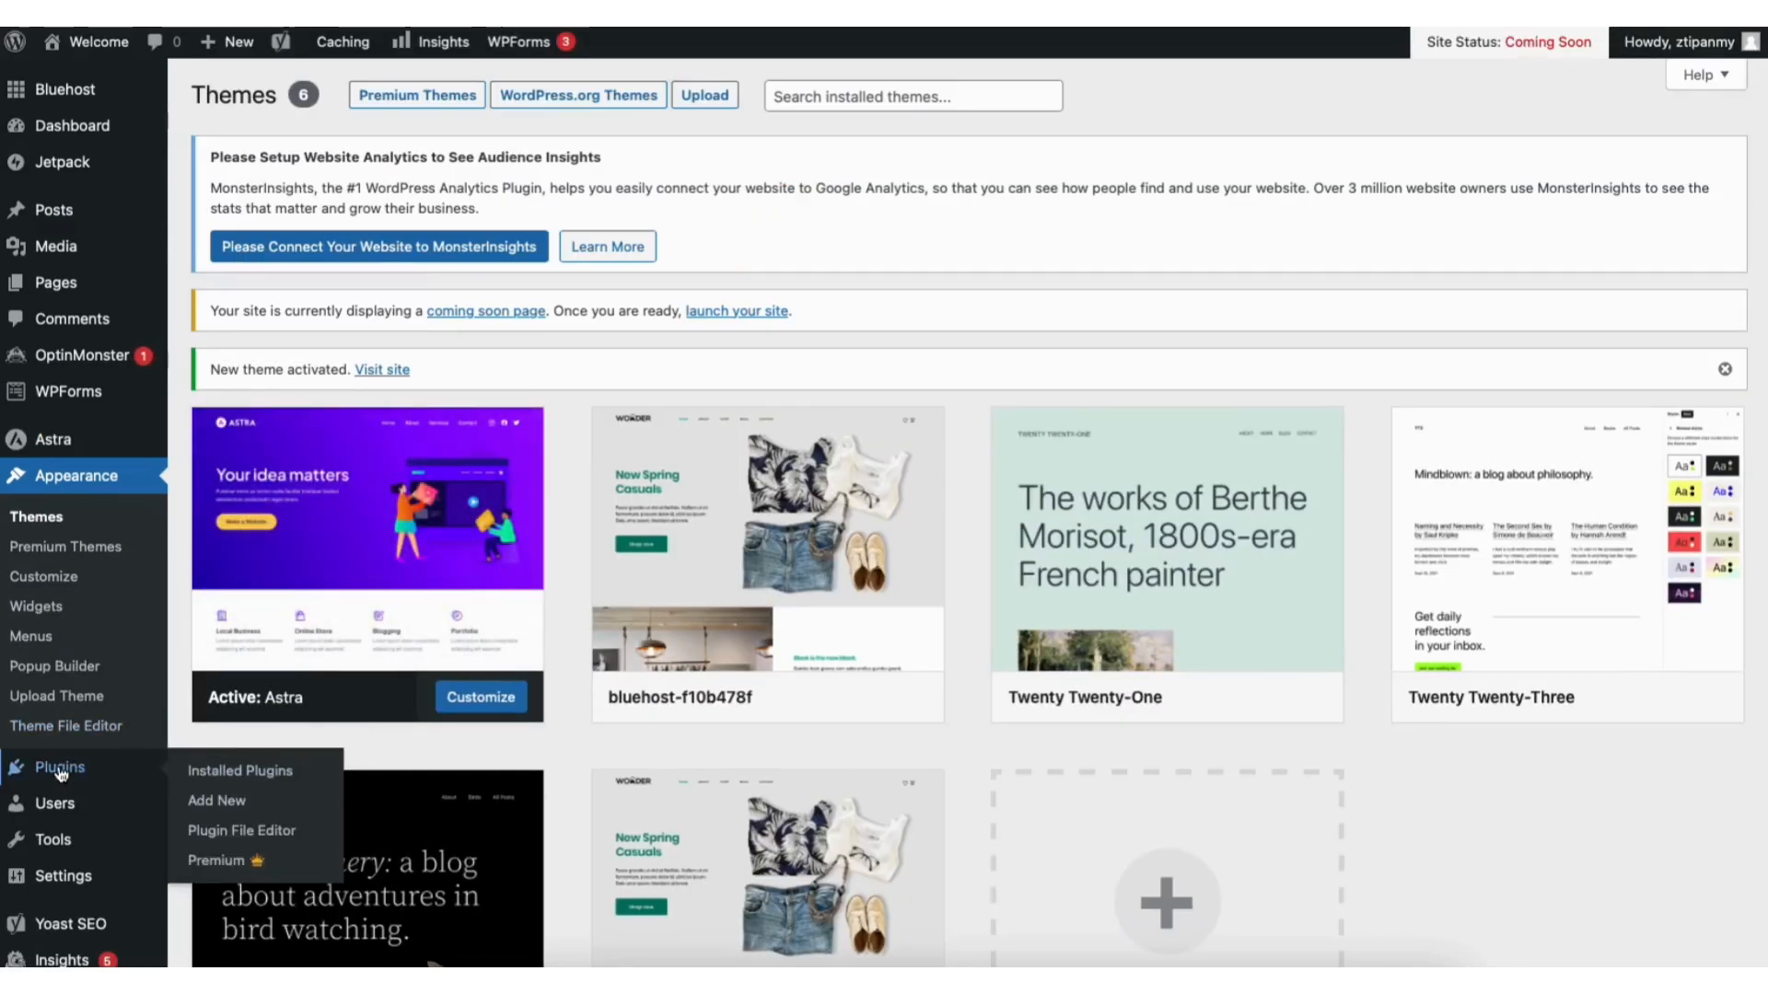
Step: Install and activate the 'starter templates' plugin, then open Appearance > Starter Templates
left_click(221, 799)
left_click(1510, 355)
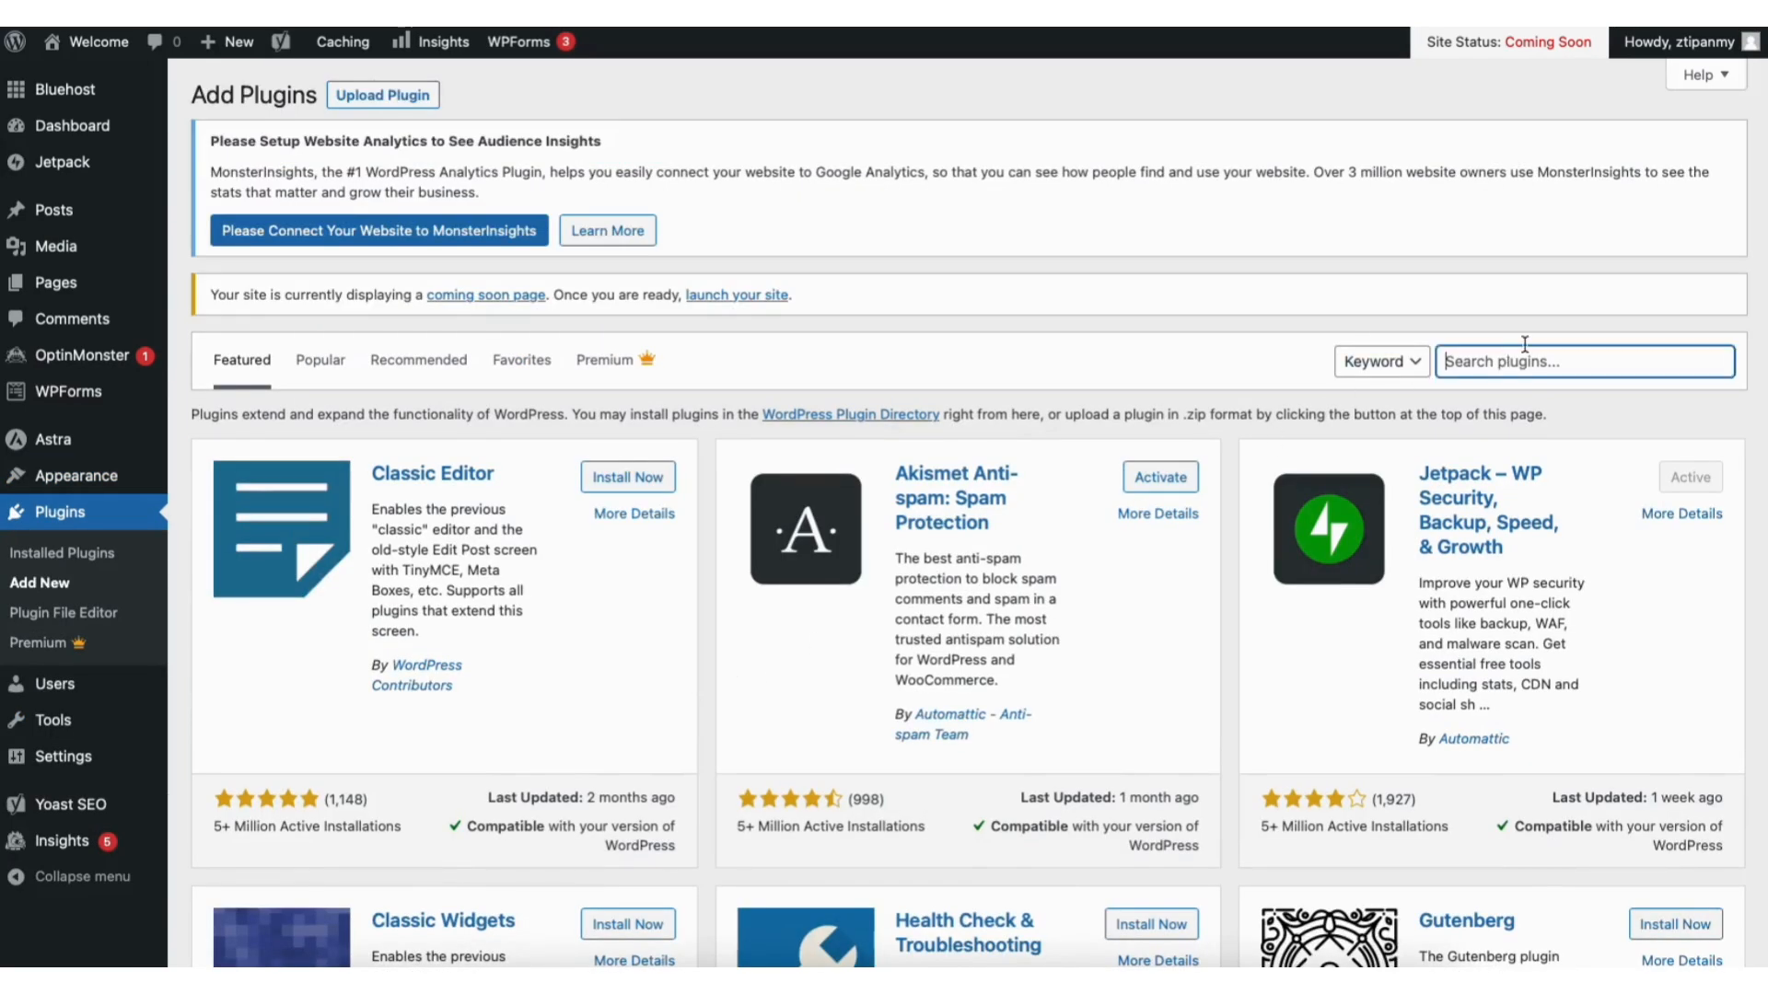
type("starter templates")
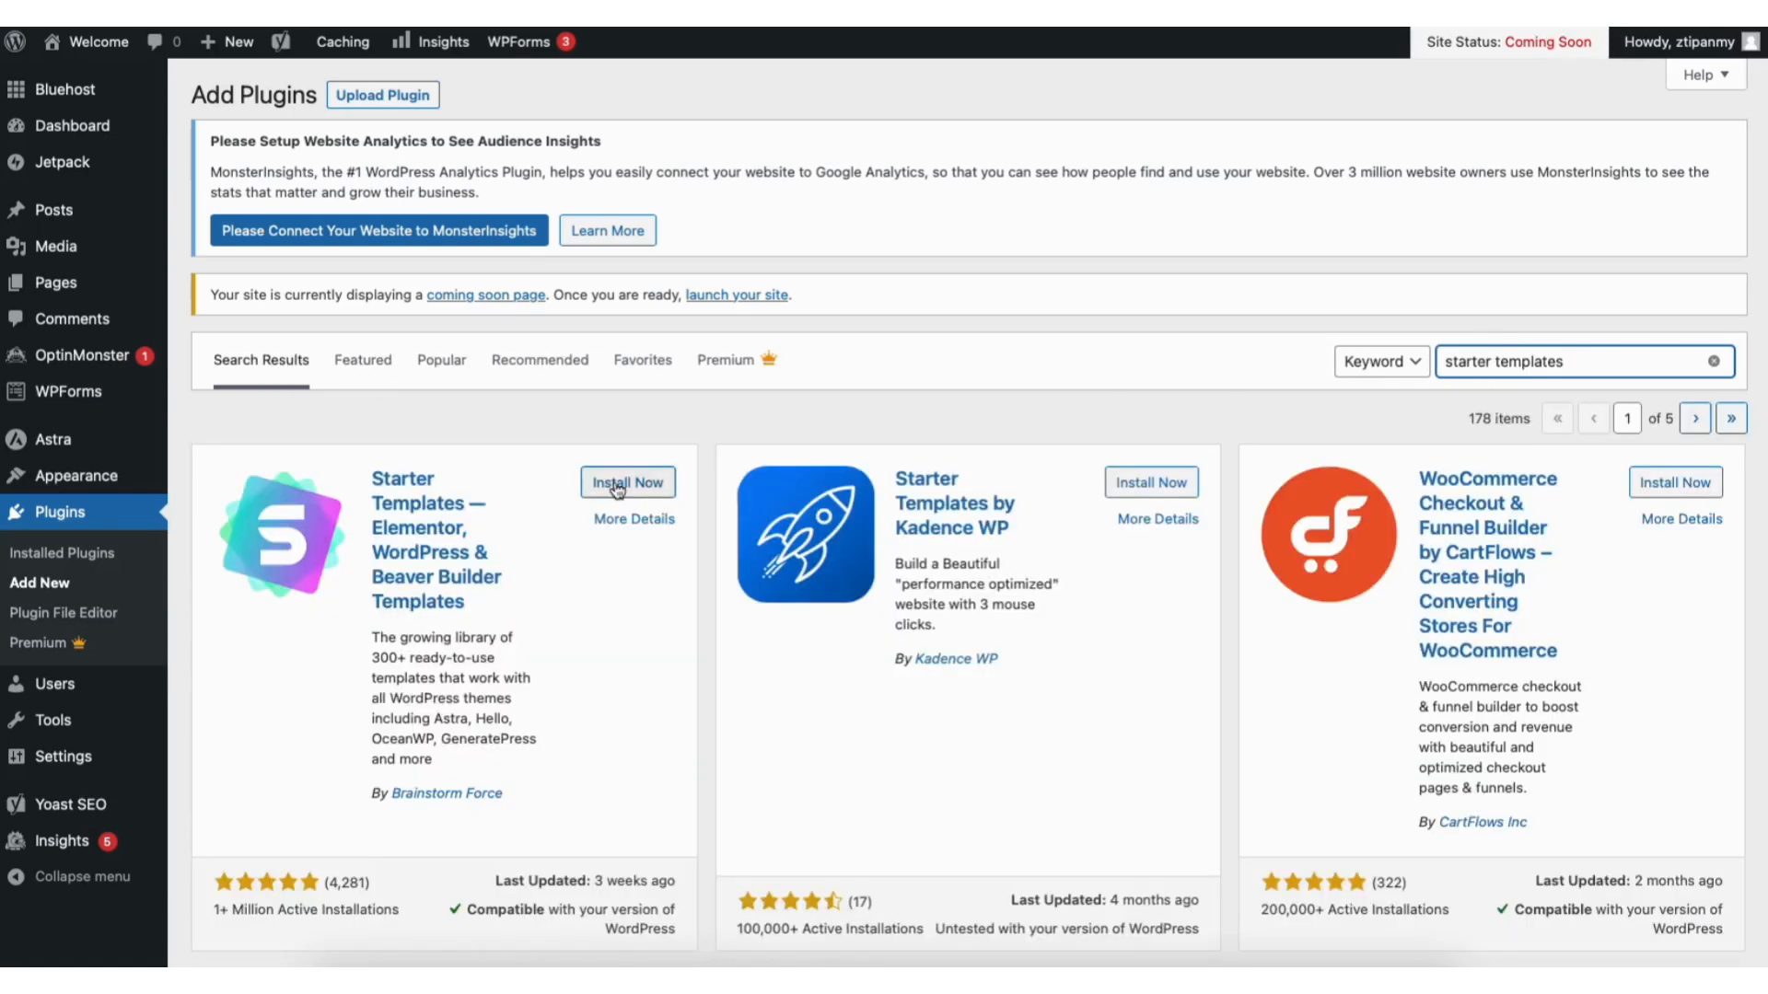
left_click(617, 489)
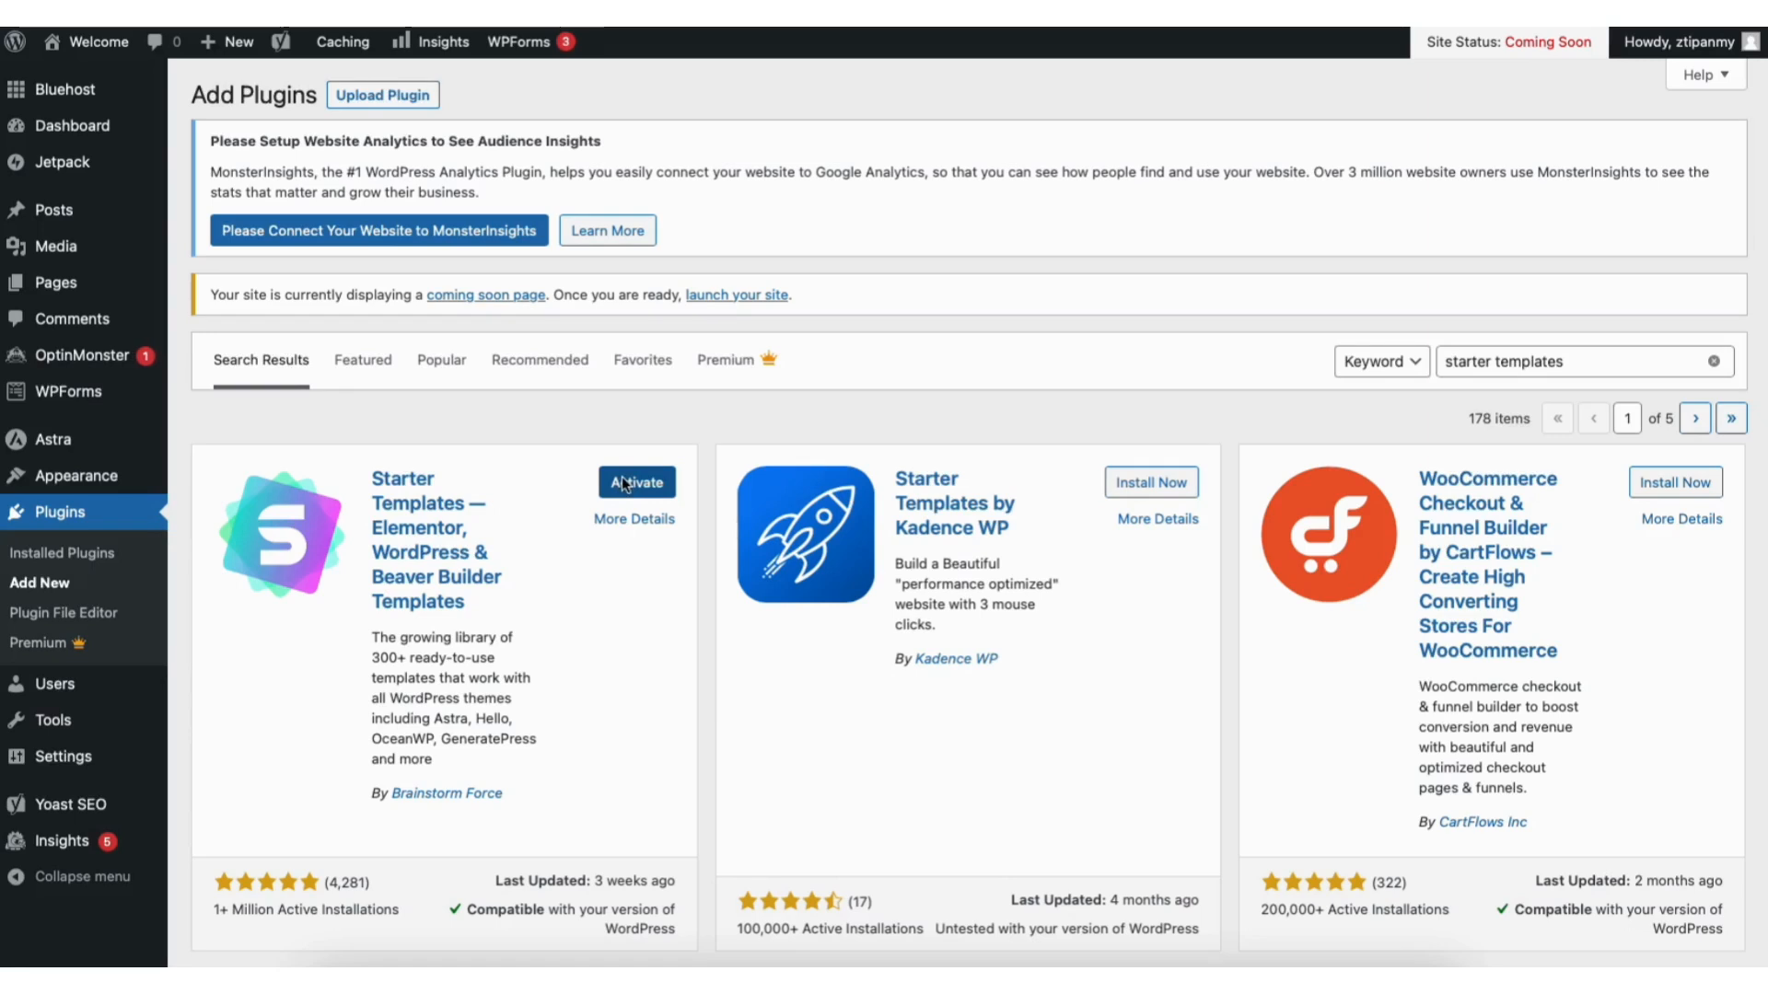
left_click(623, 480)
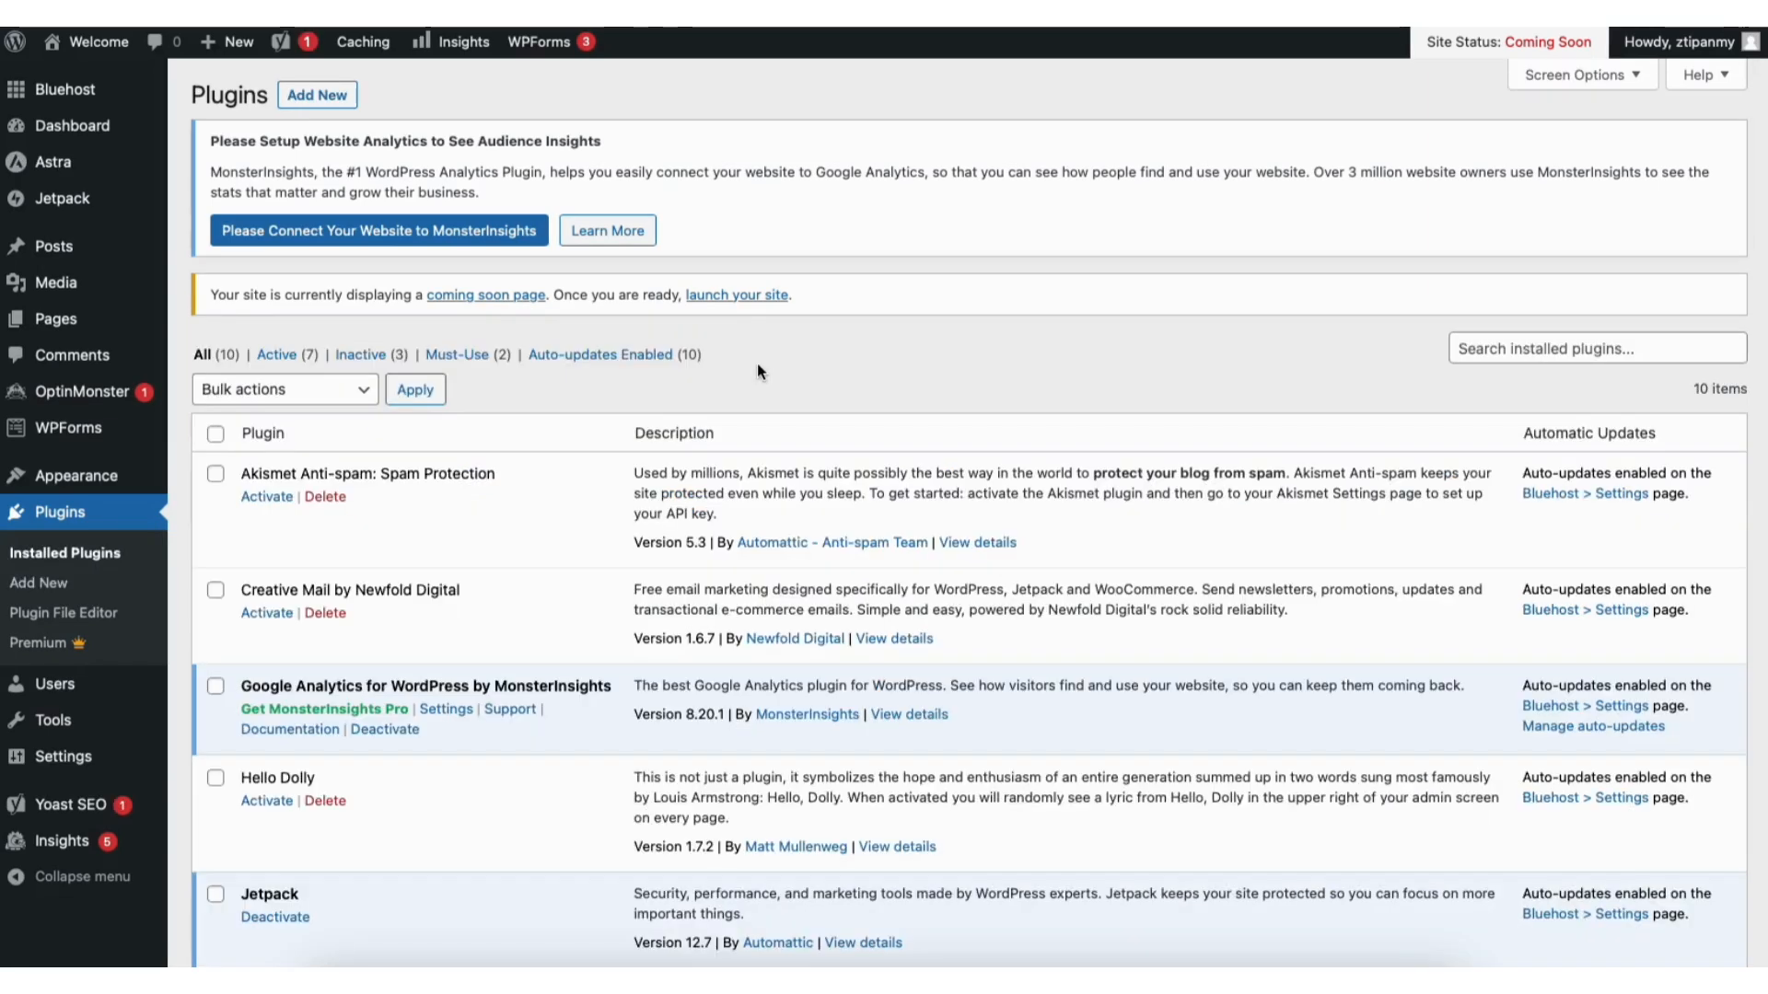
mouse_move(93, 477)
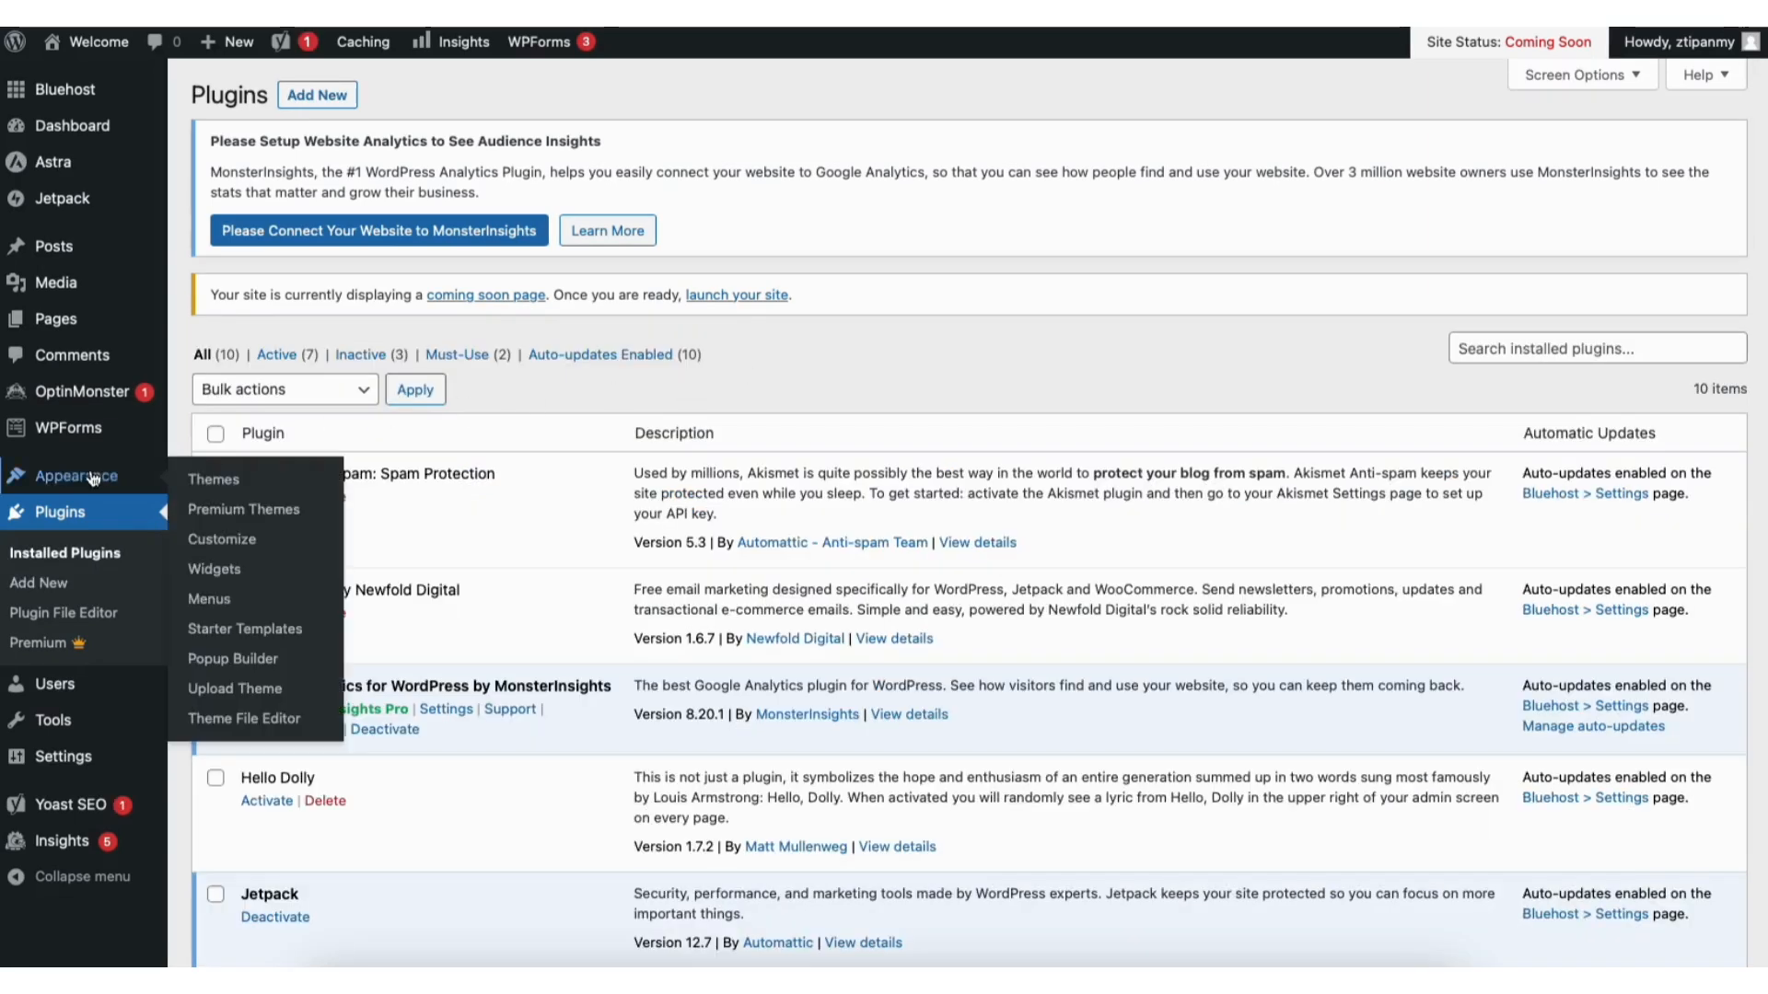
left_click(228, 634)
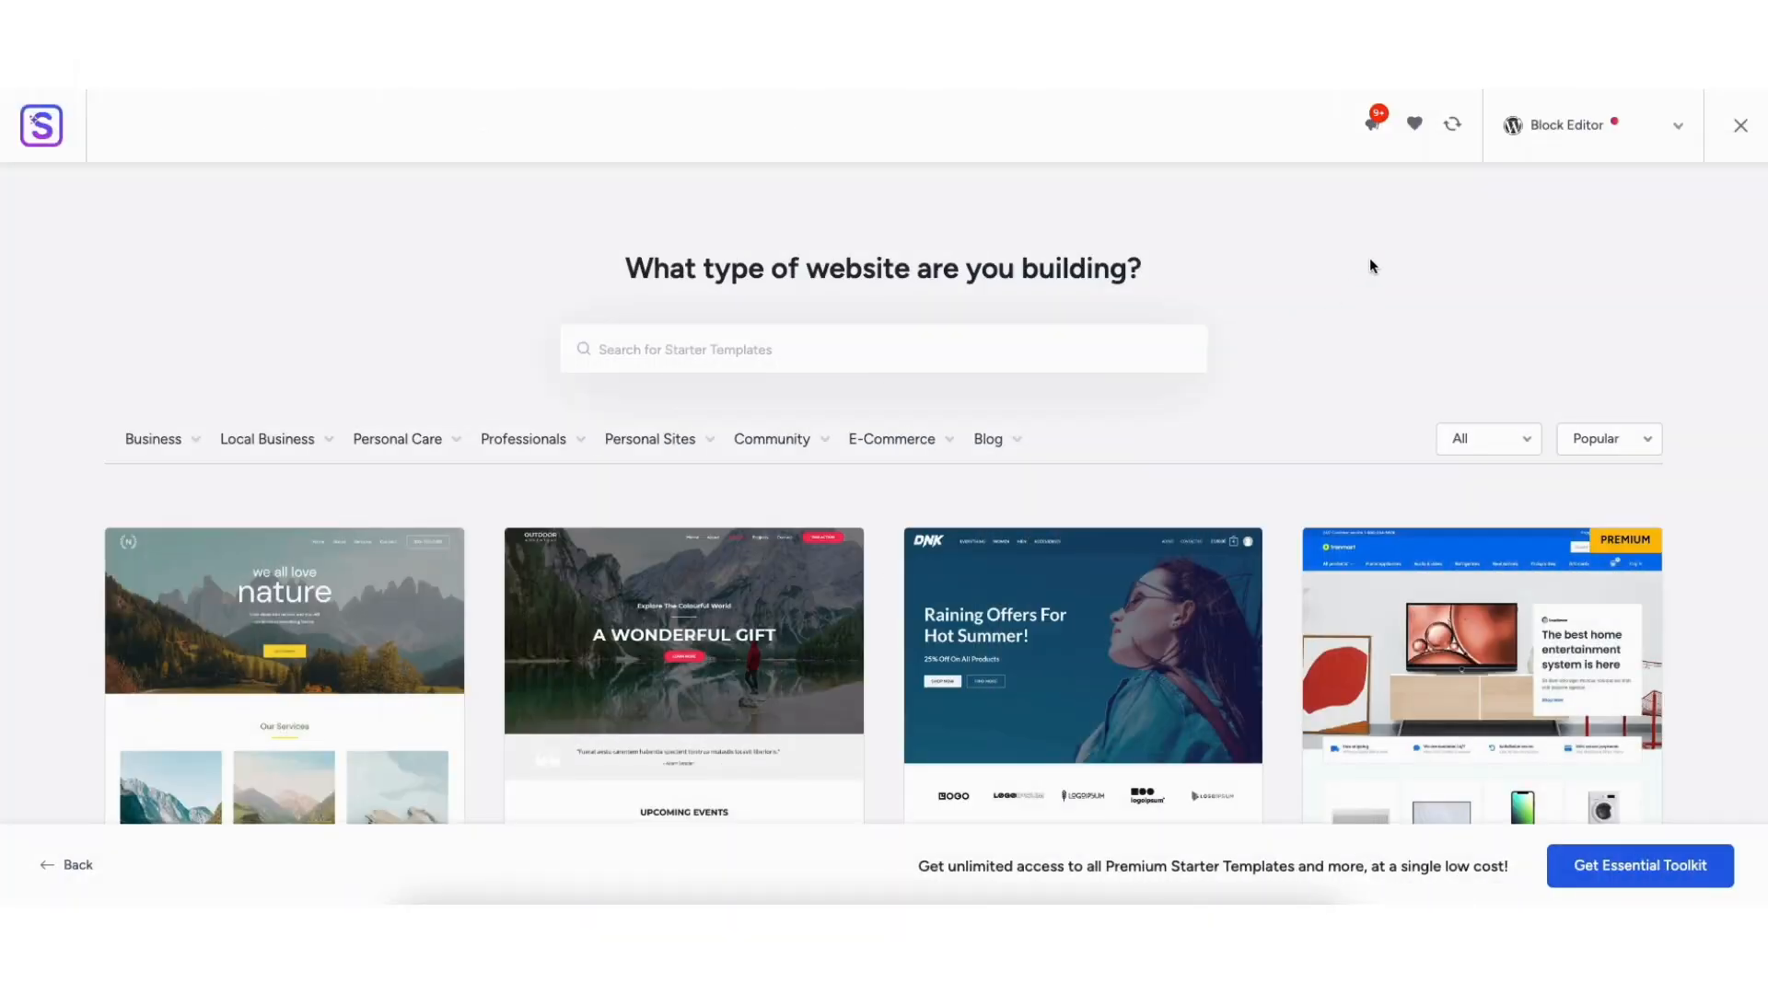
Step: Switch the Starter Templates page builder to Elementor and browse the template categories
left_click(1560, 131)
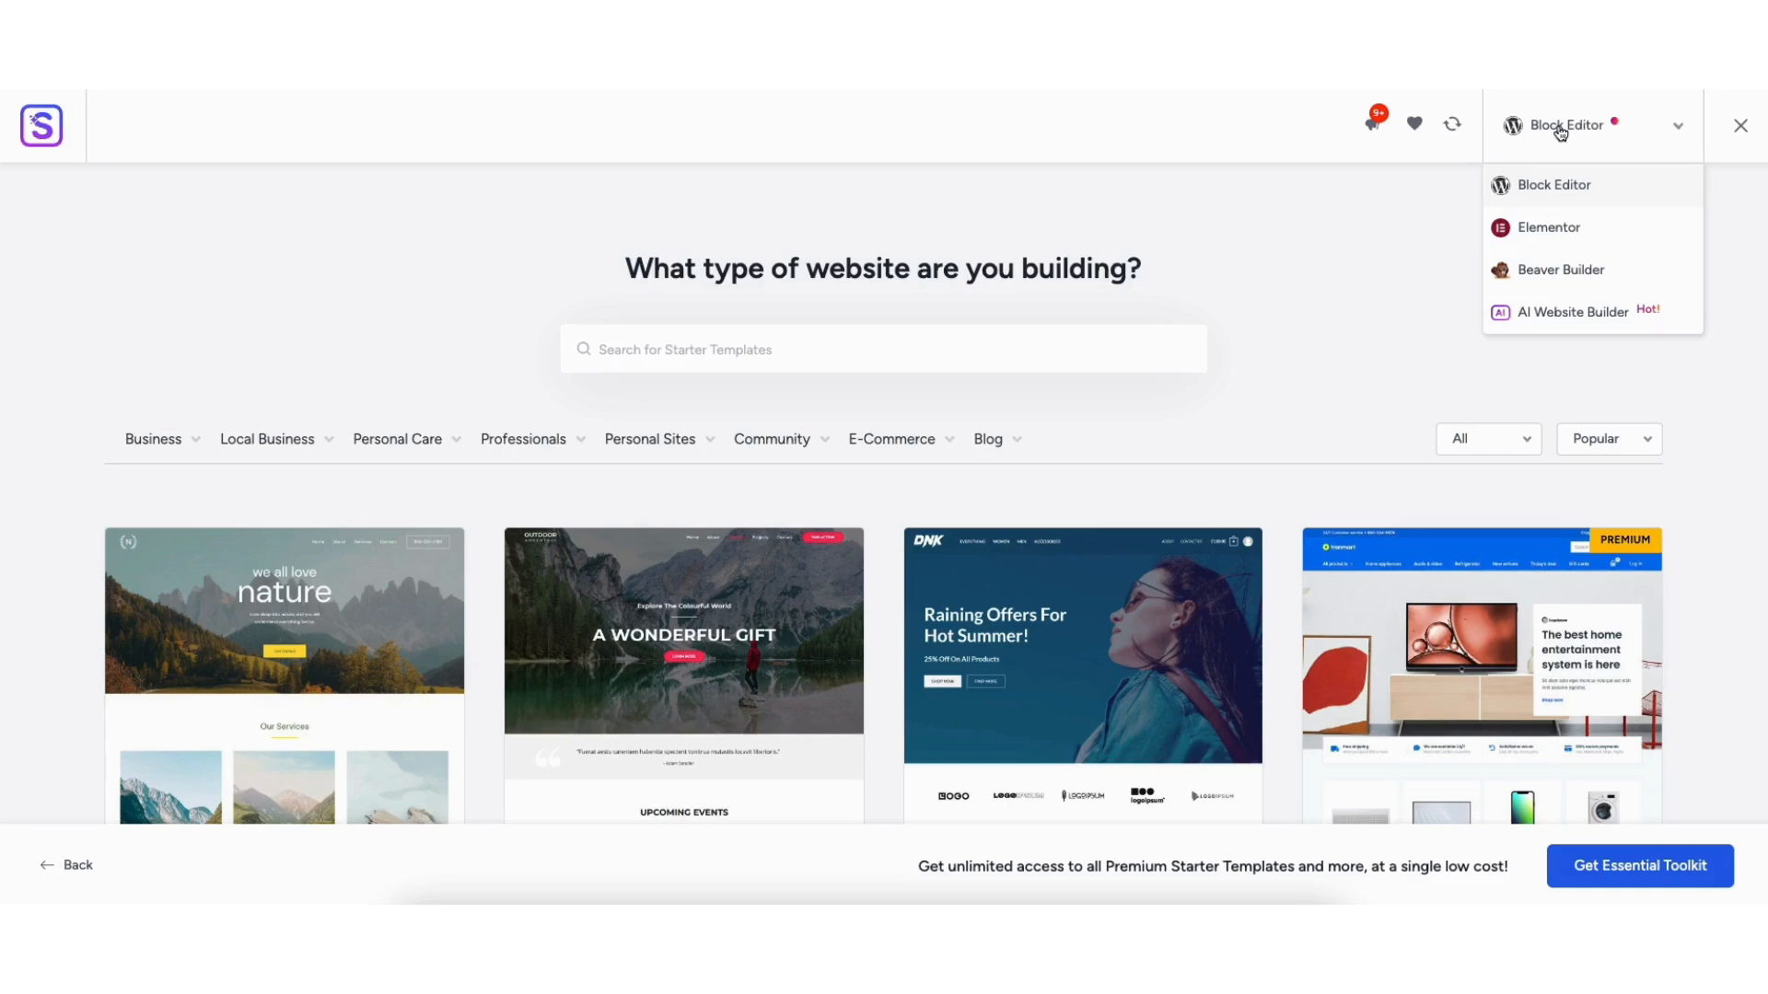
left_click(1540, 229)
scroll(190, 800, "down", 8)
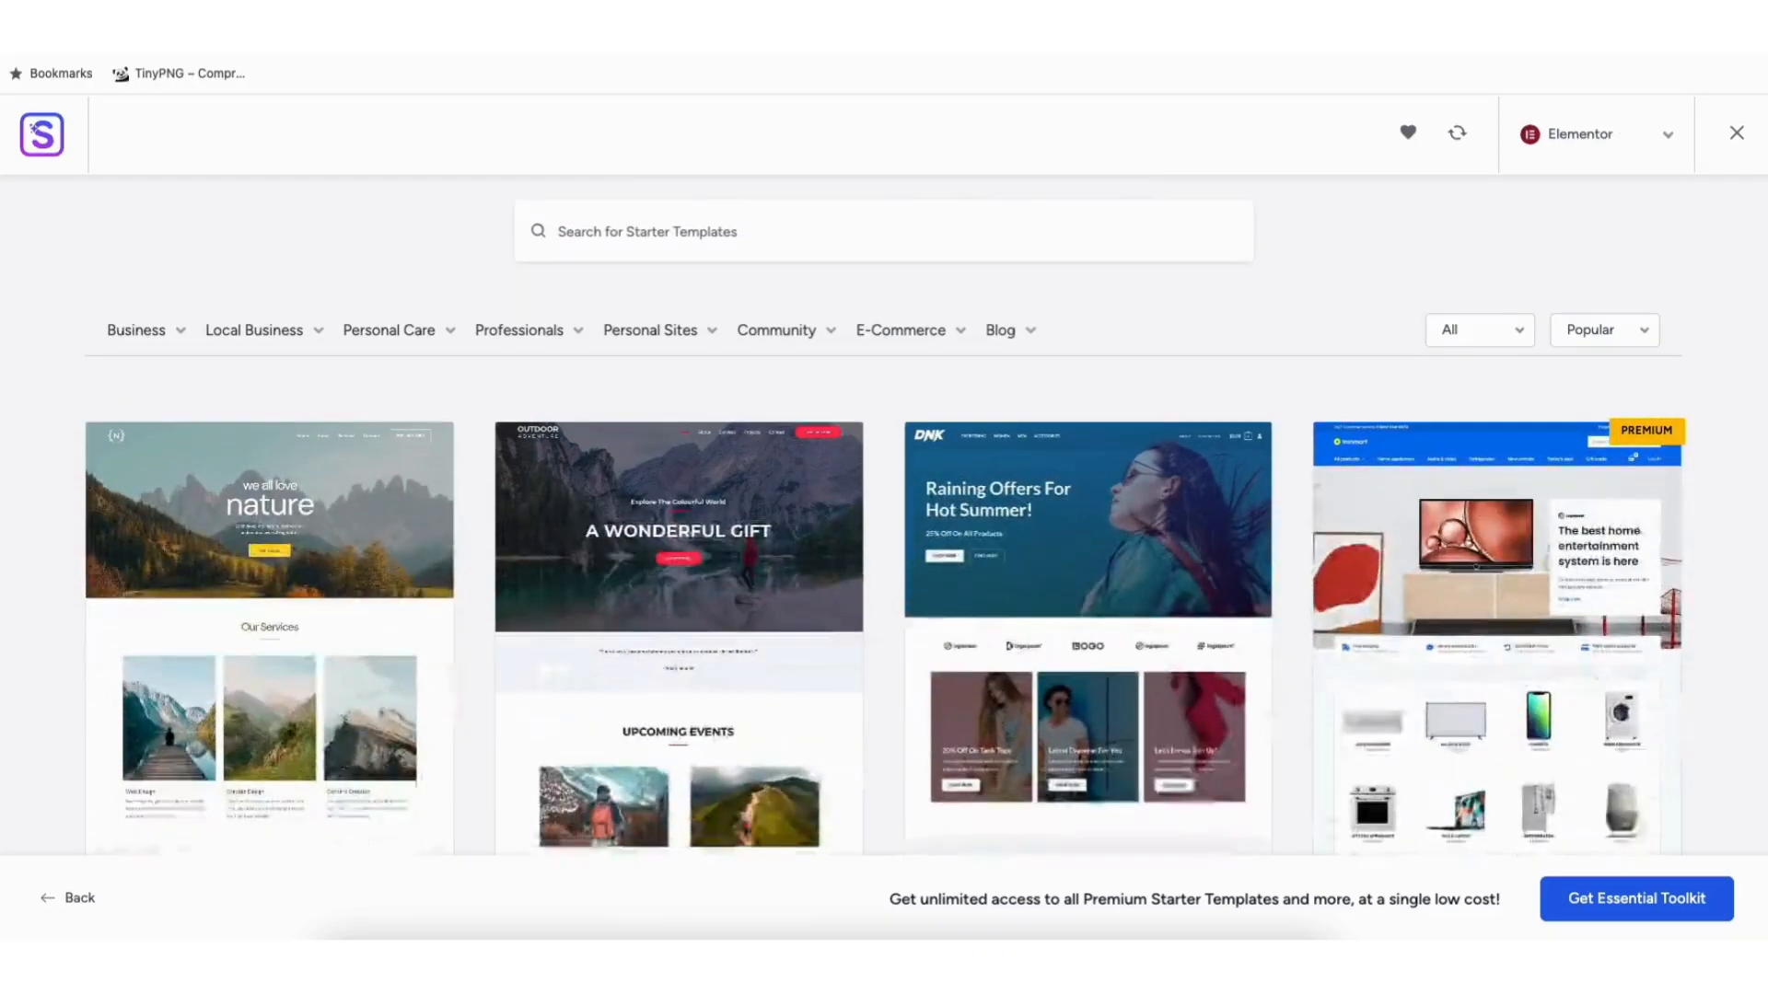
scroll(191, 800, "down", 10)
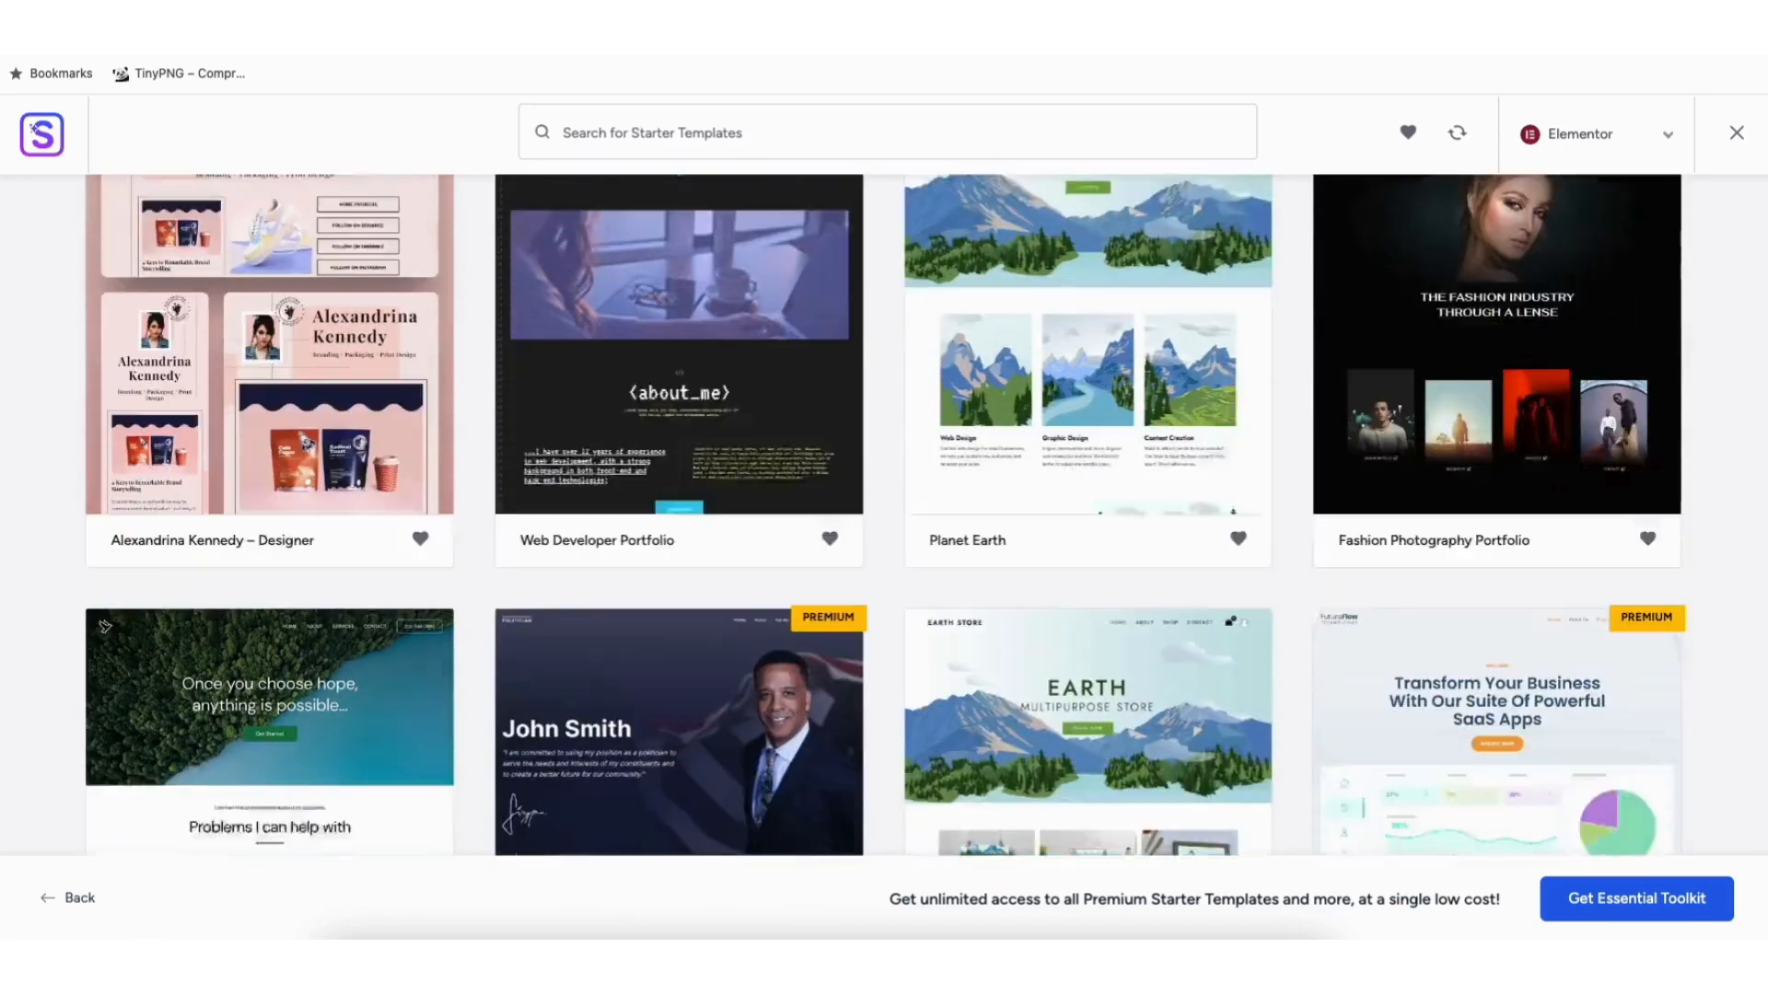
scroll(883, 515, "down", 2)
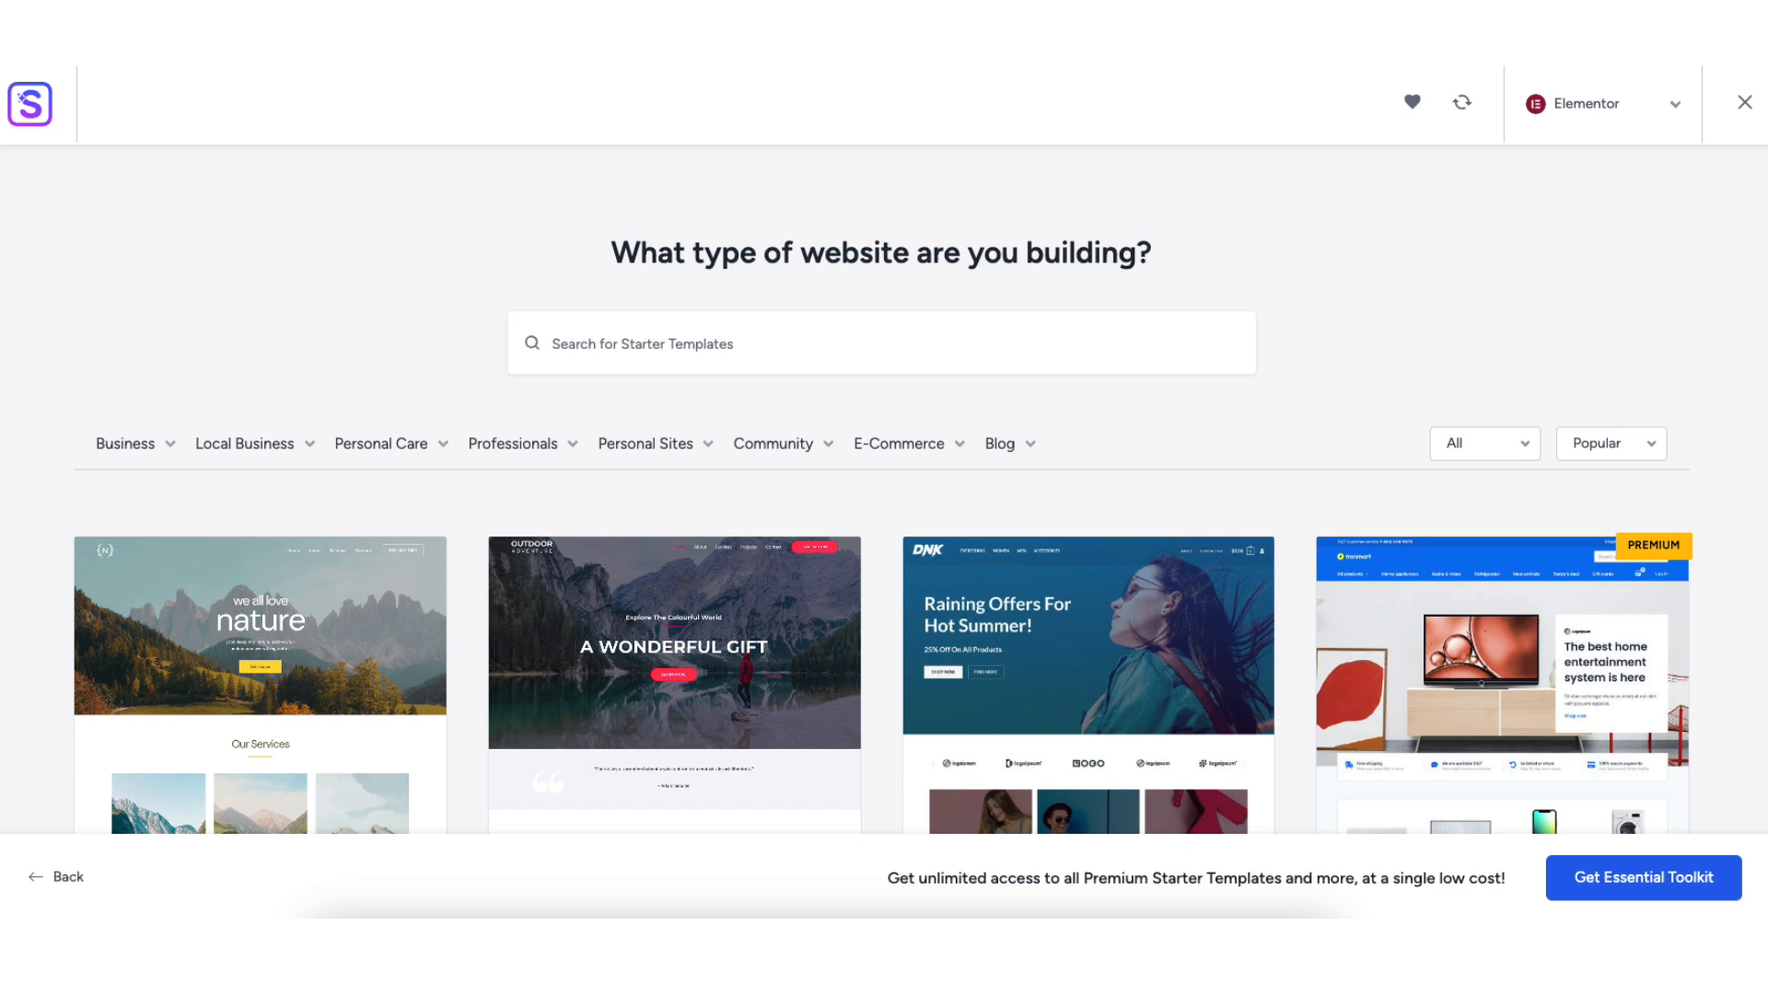
mouse_move(228, 452)
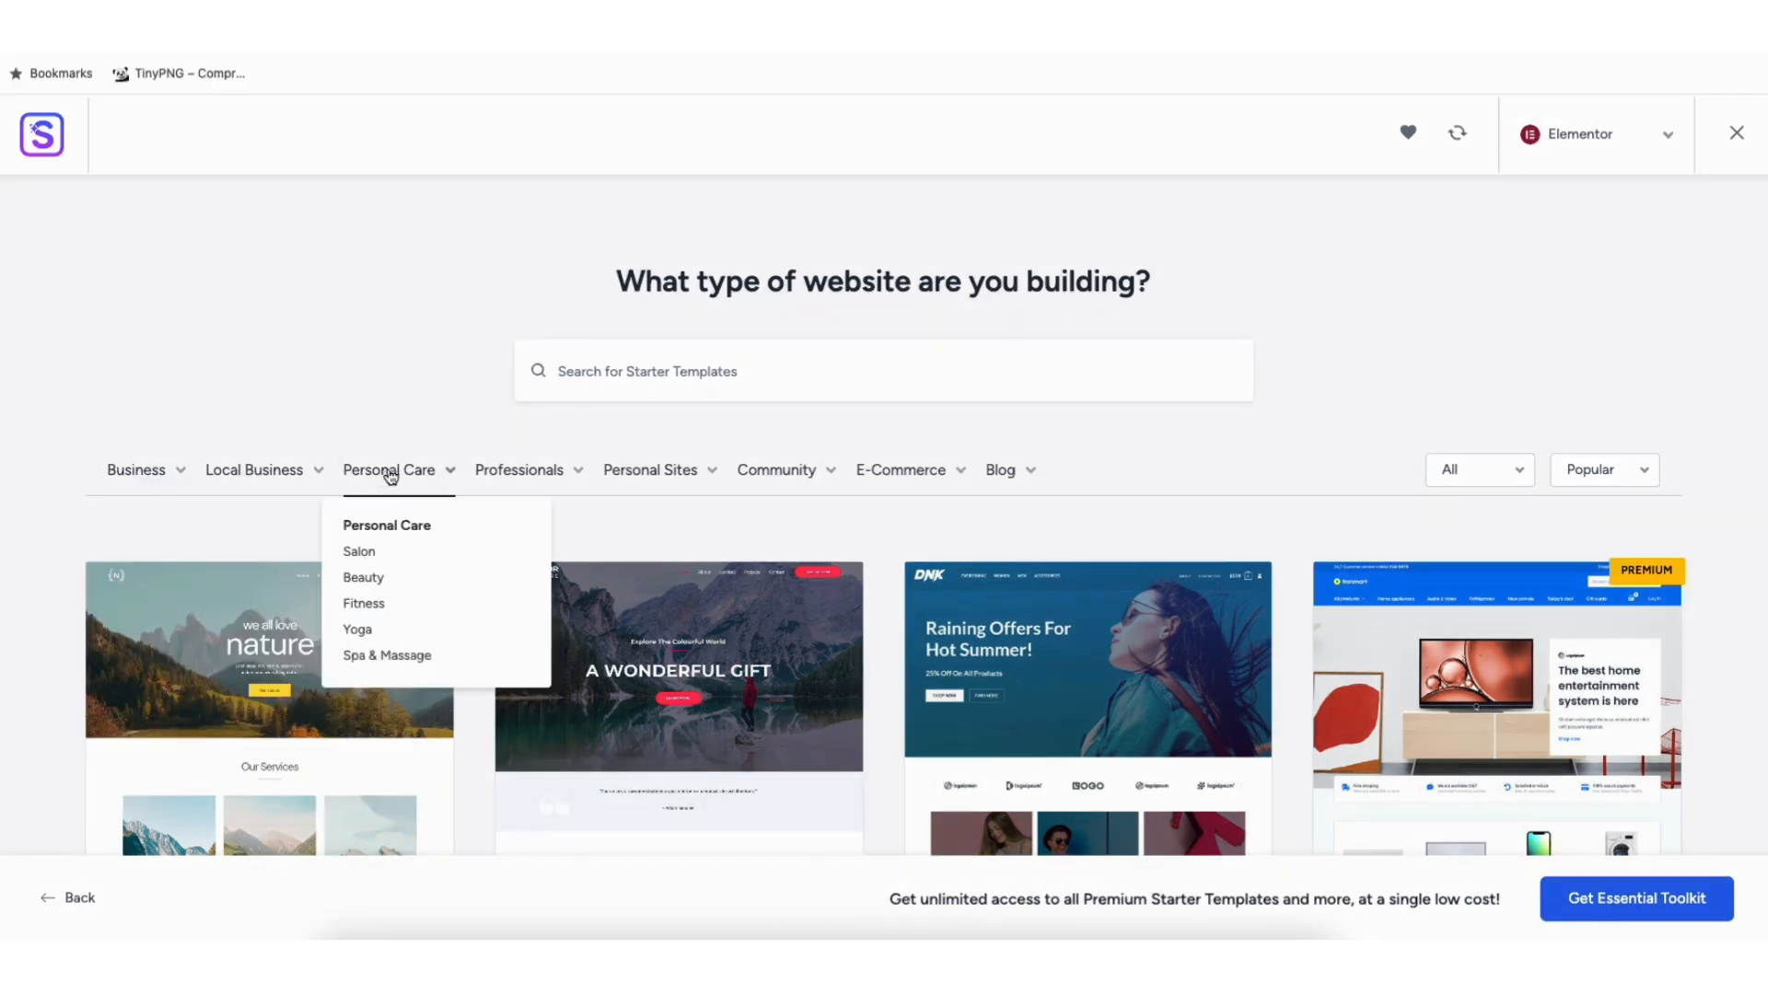
mouse_move(621, 478)
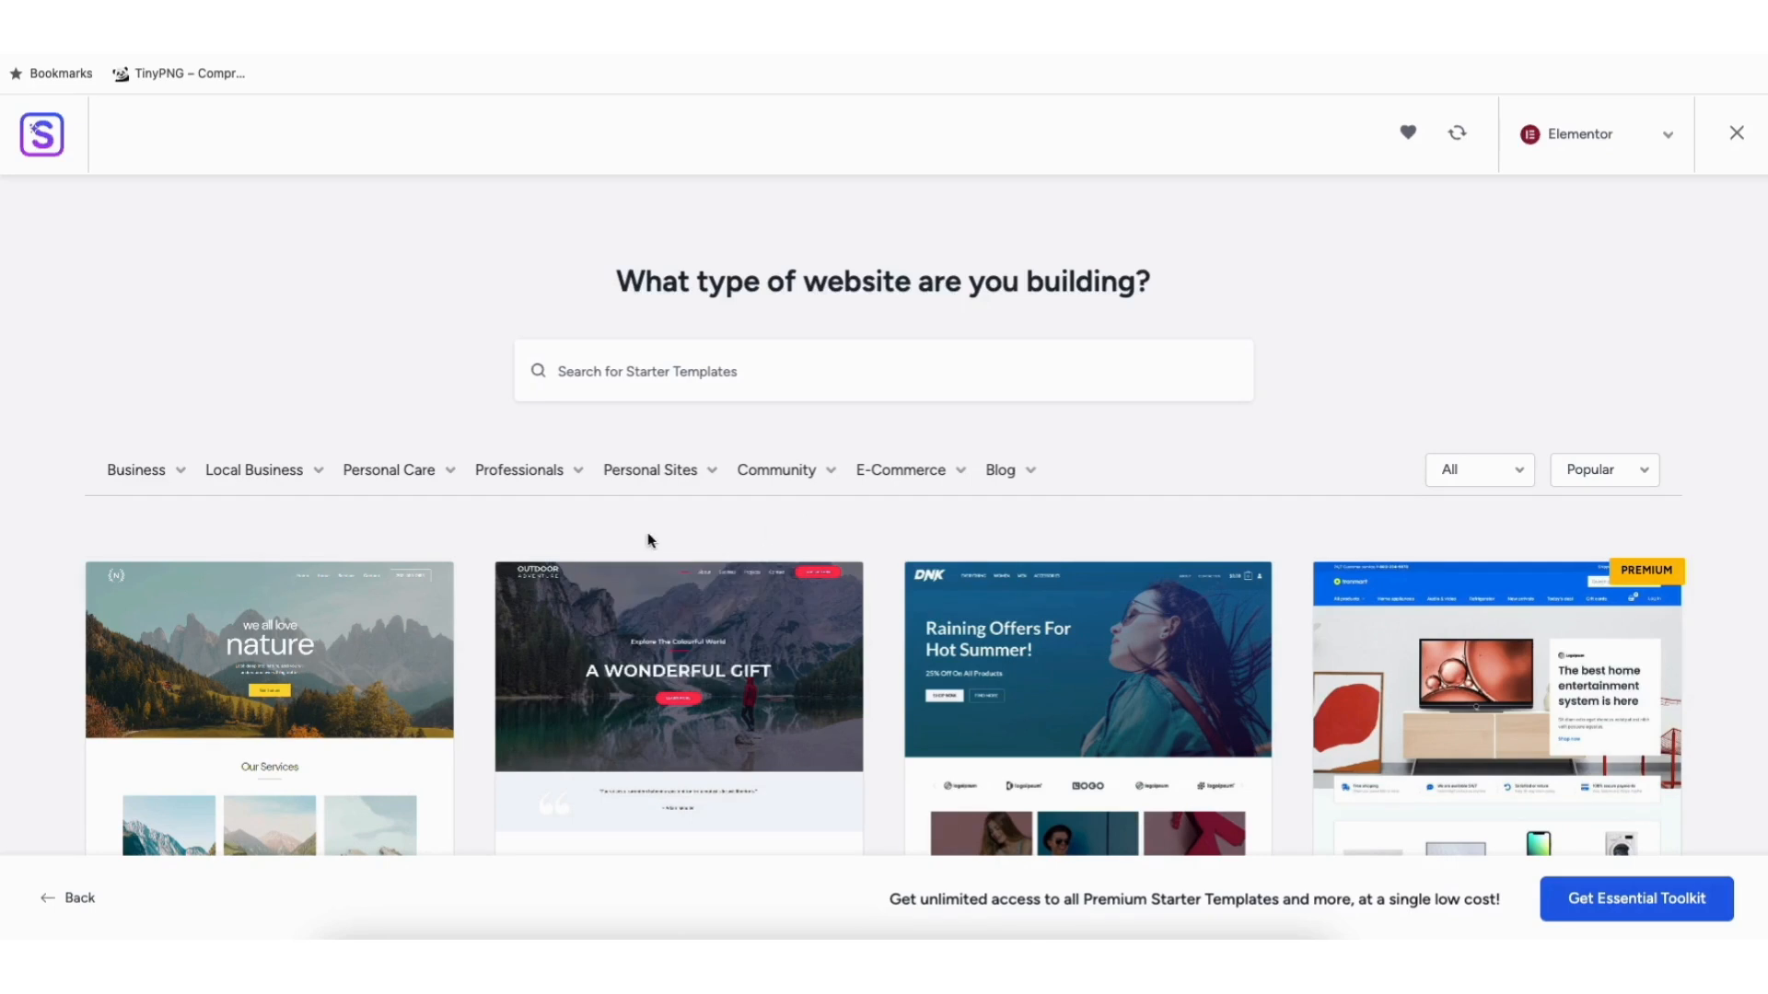
left_click(258, 679)
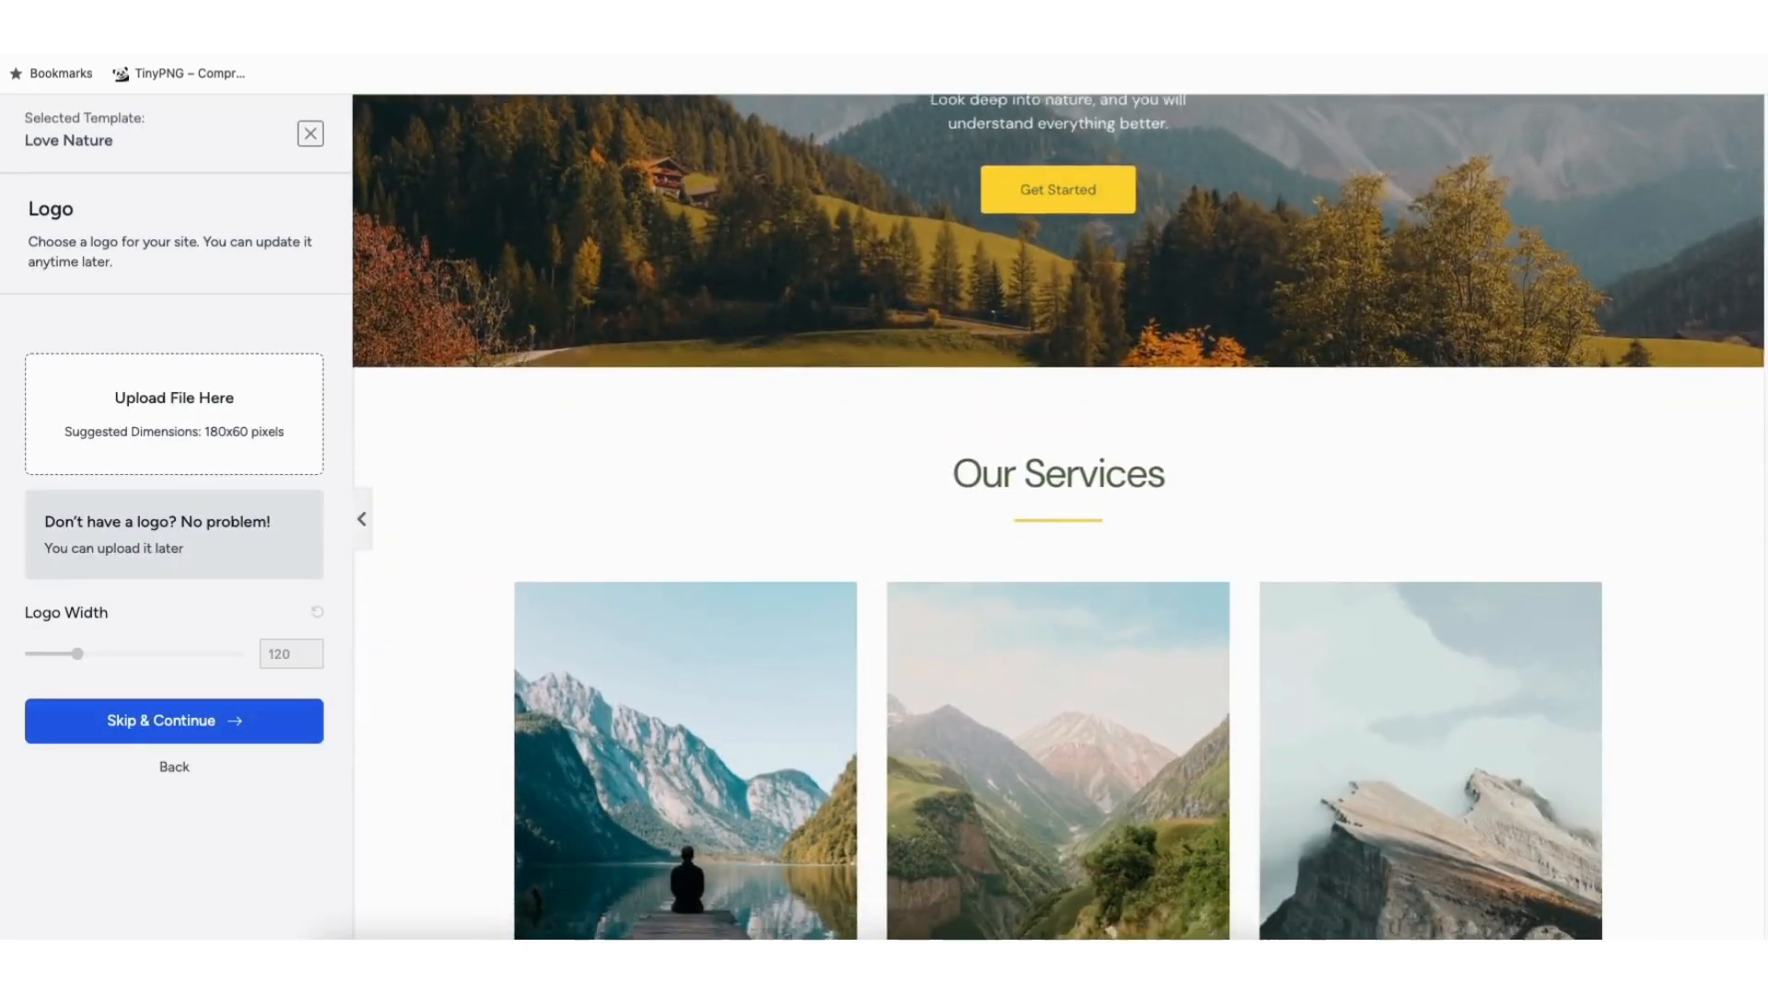
left_click_drag(1765, 240, 1765, 444)
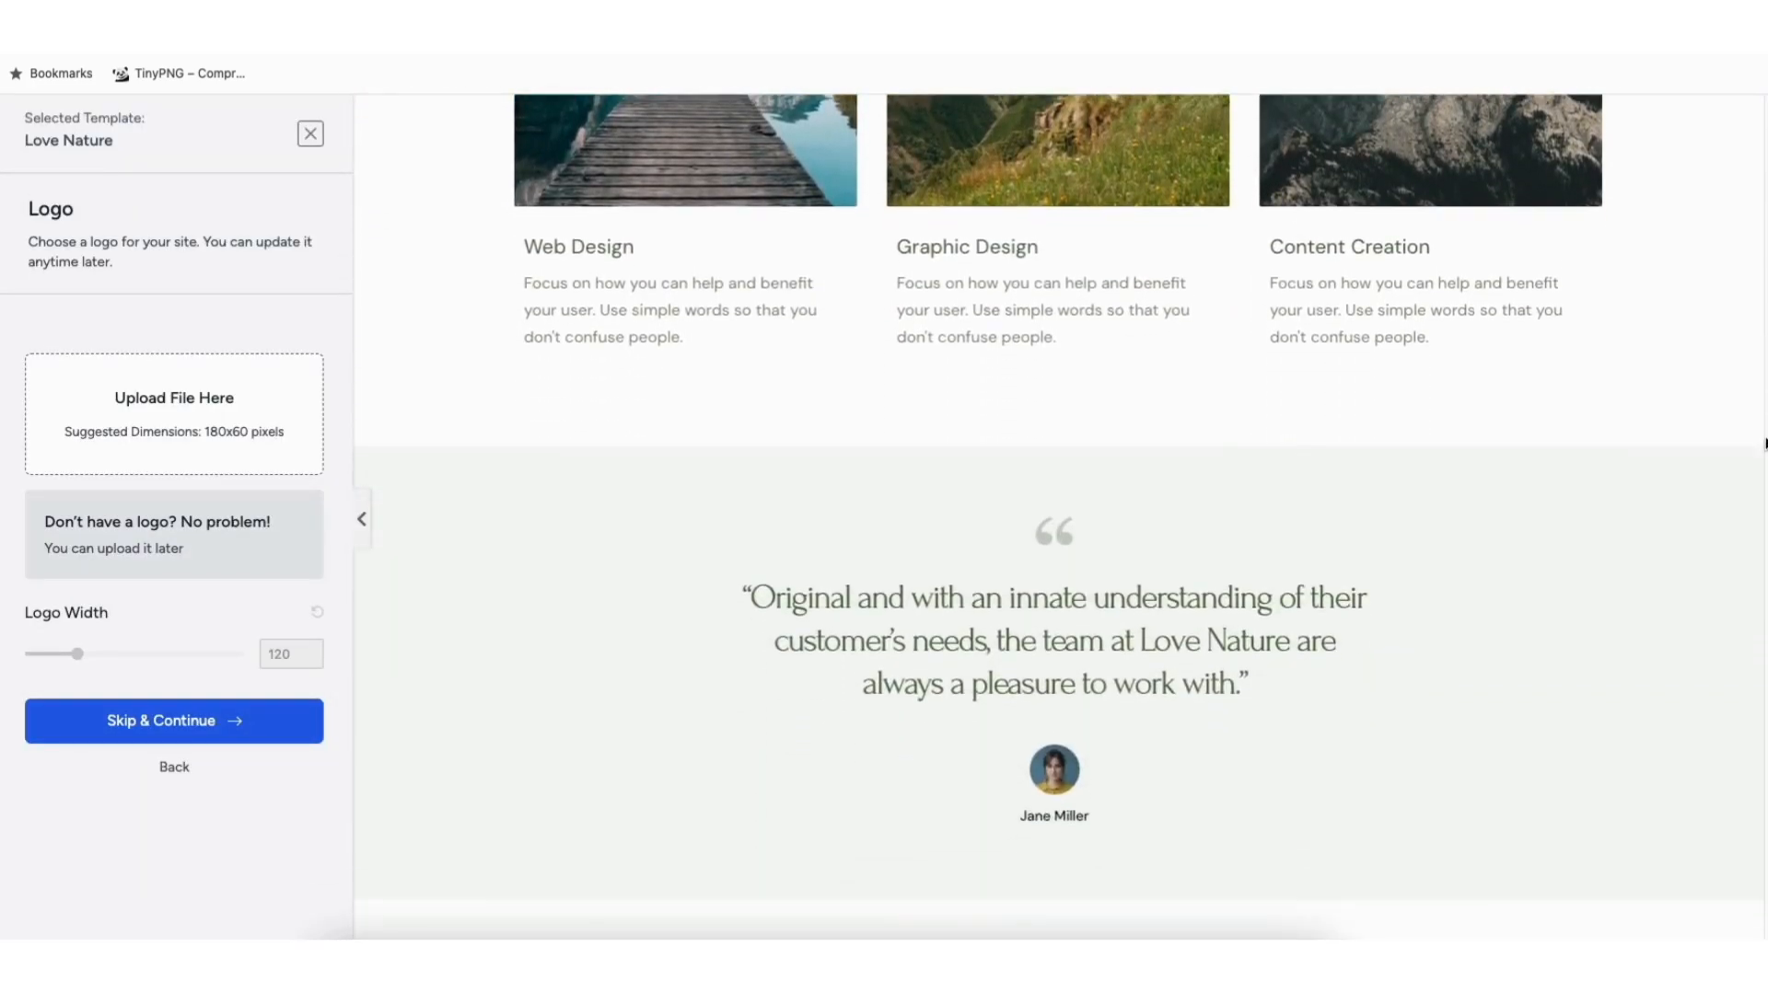
left_click(310, 136)
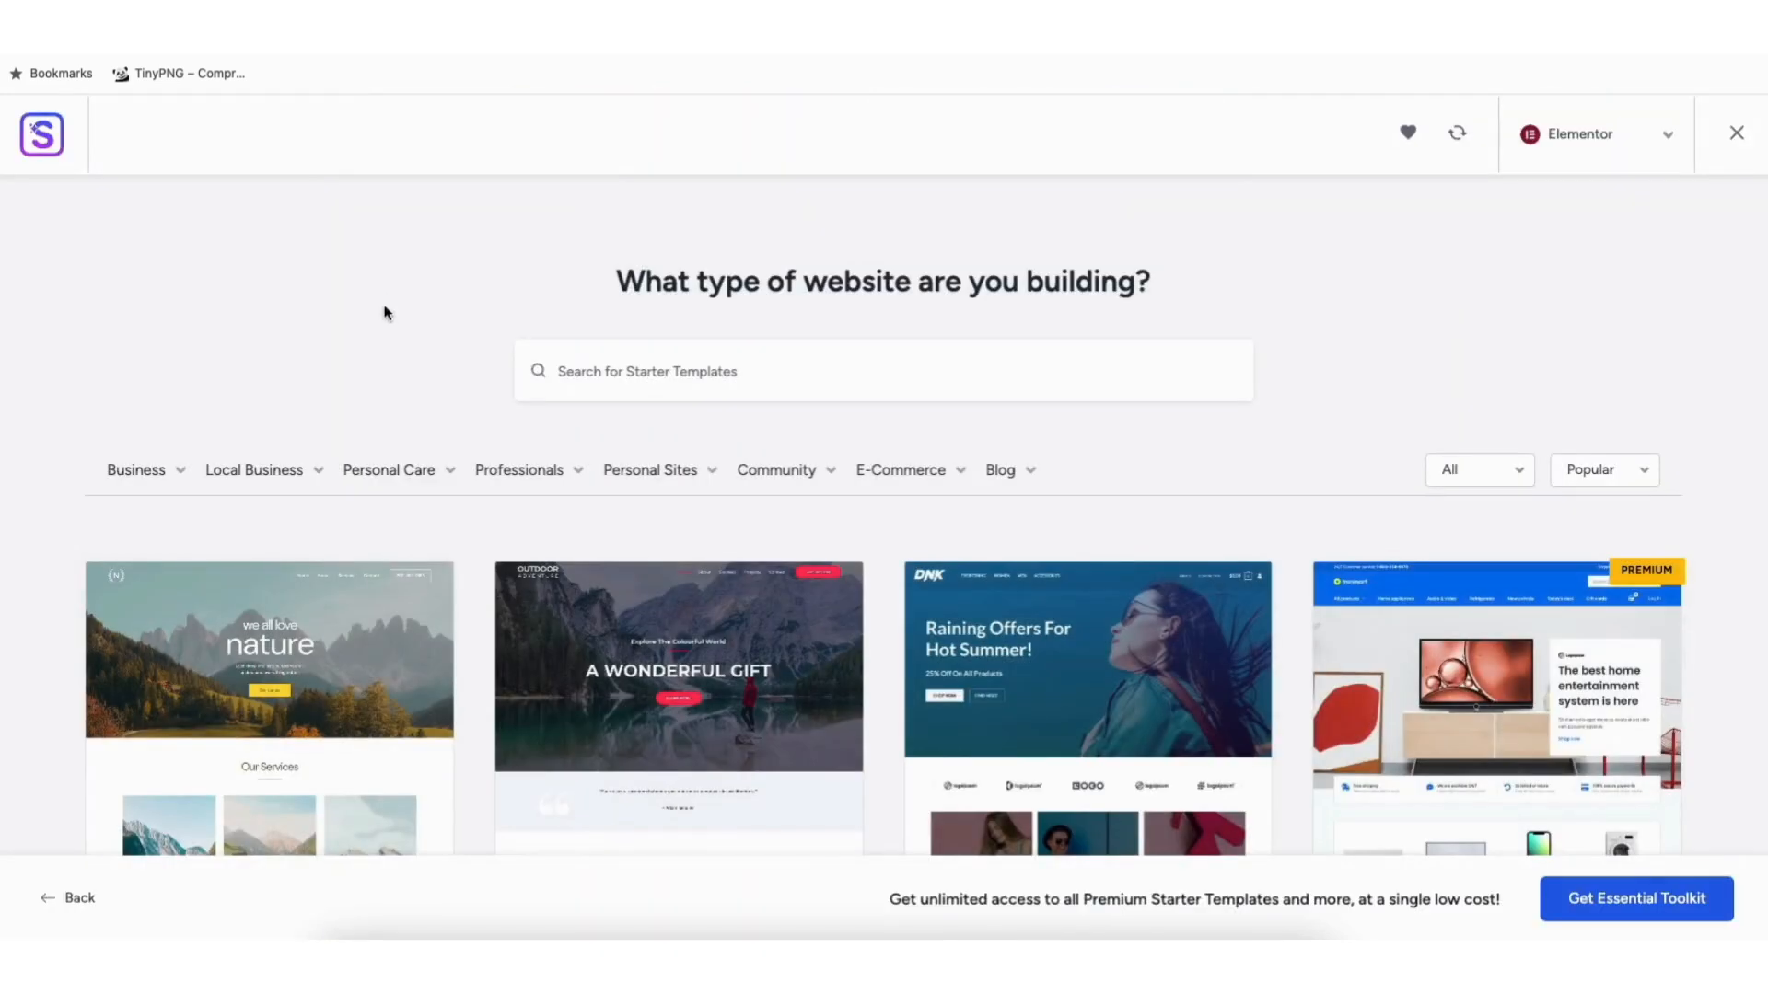
scroll(884, 516, "down", 6)
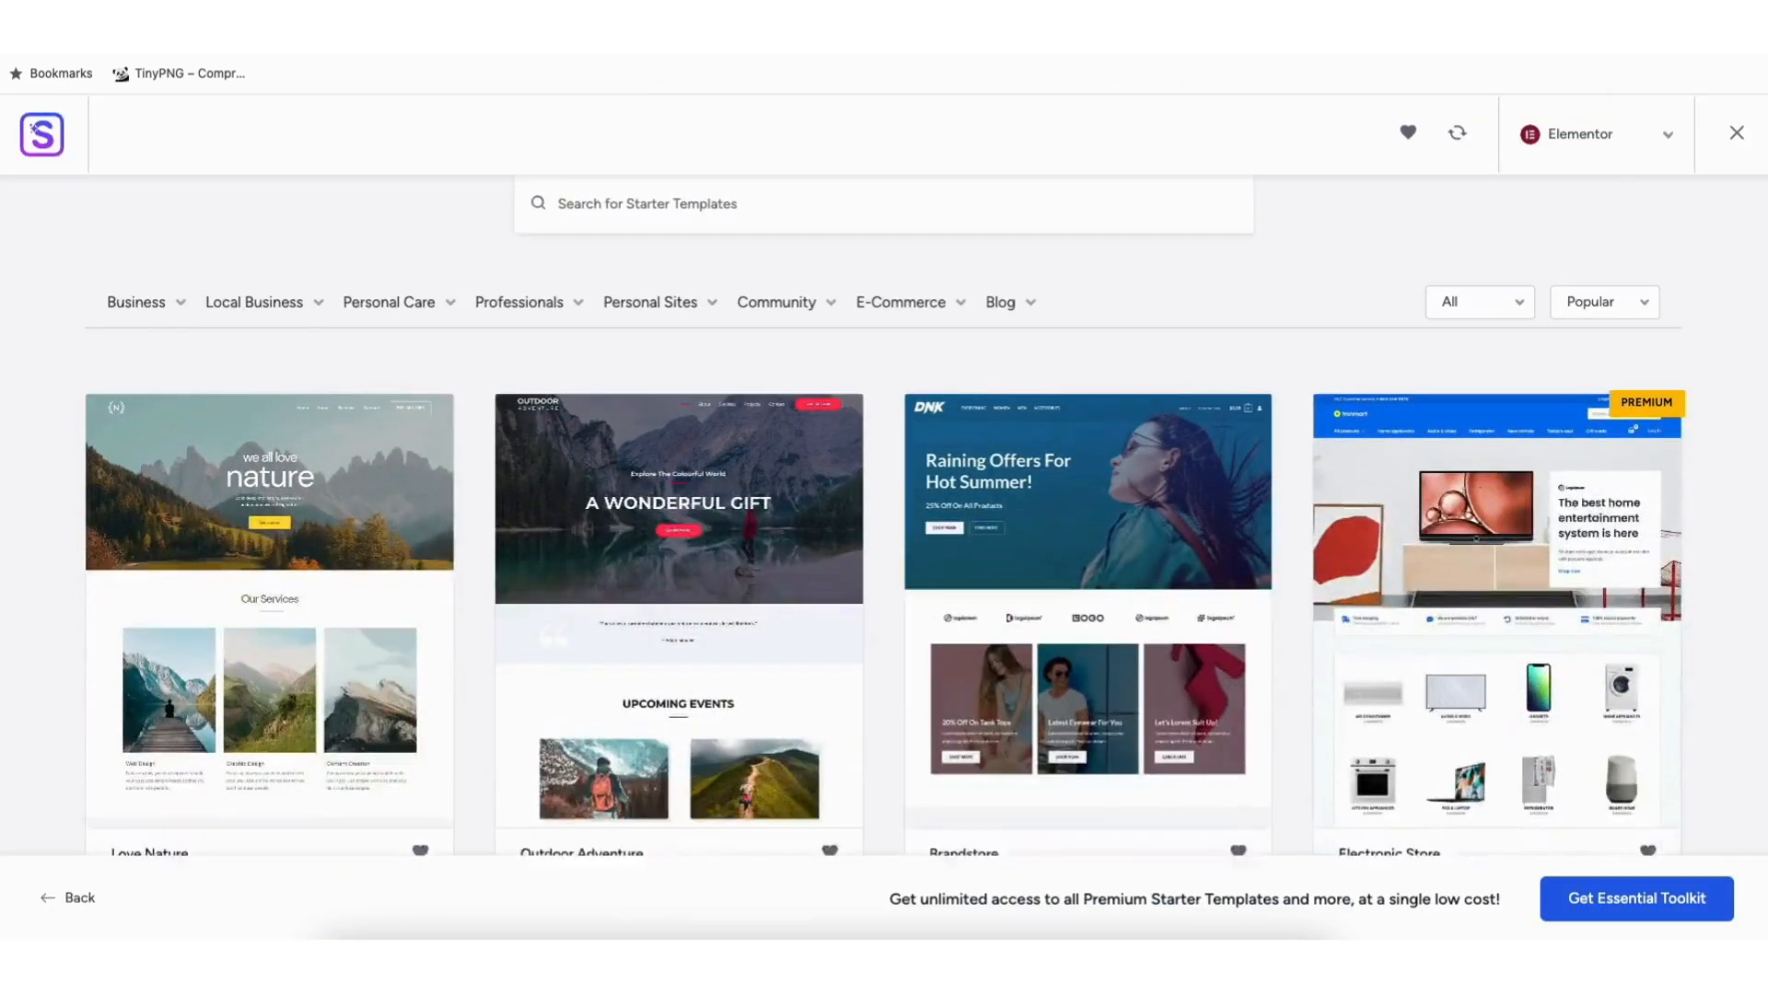
scroll(884, 516, "down", 12)
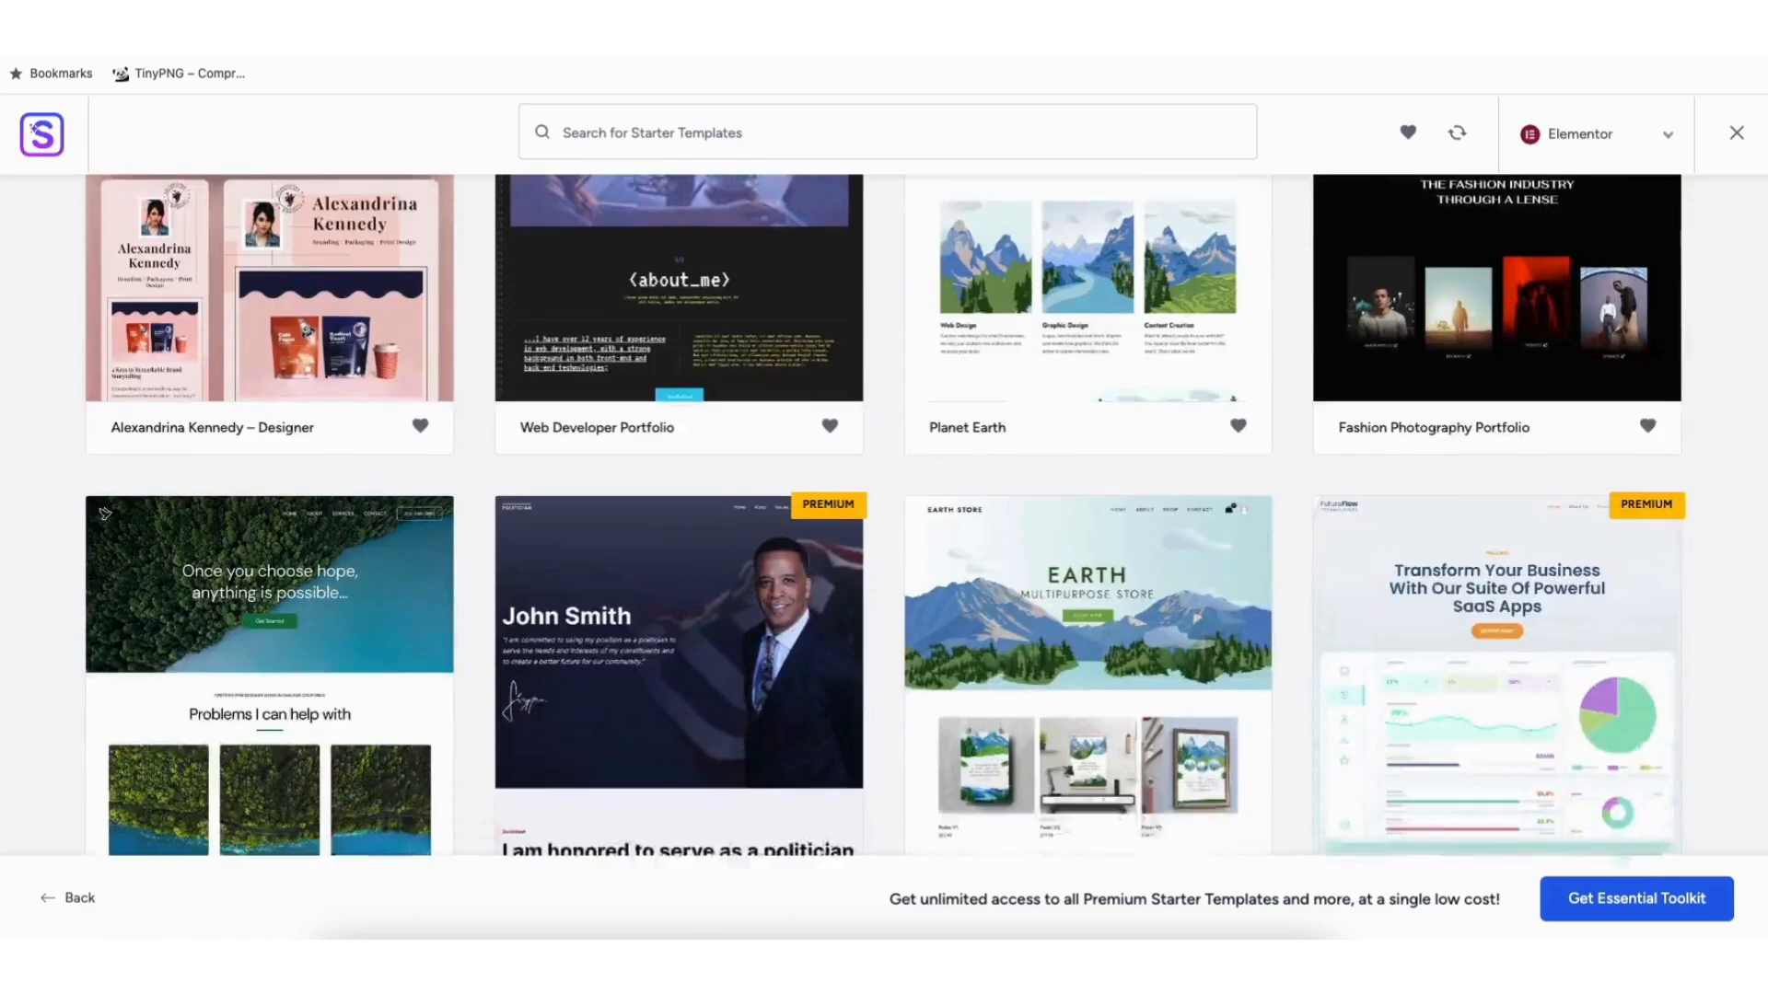
scroll(715, 605, "down", 9)
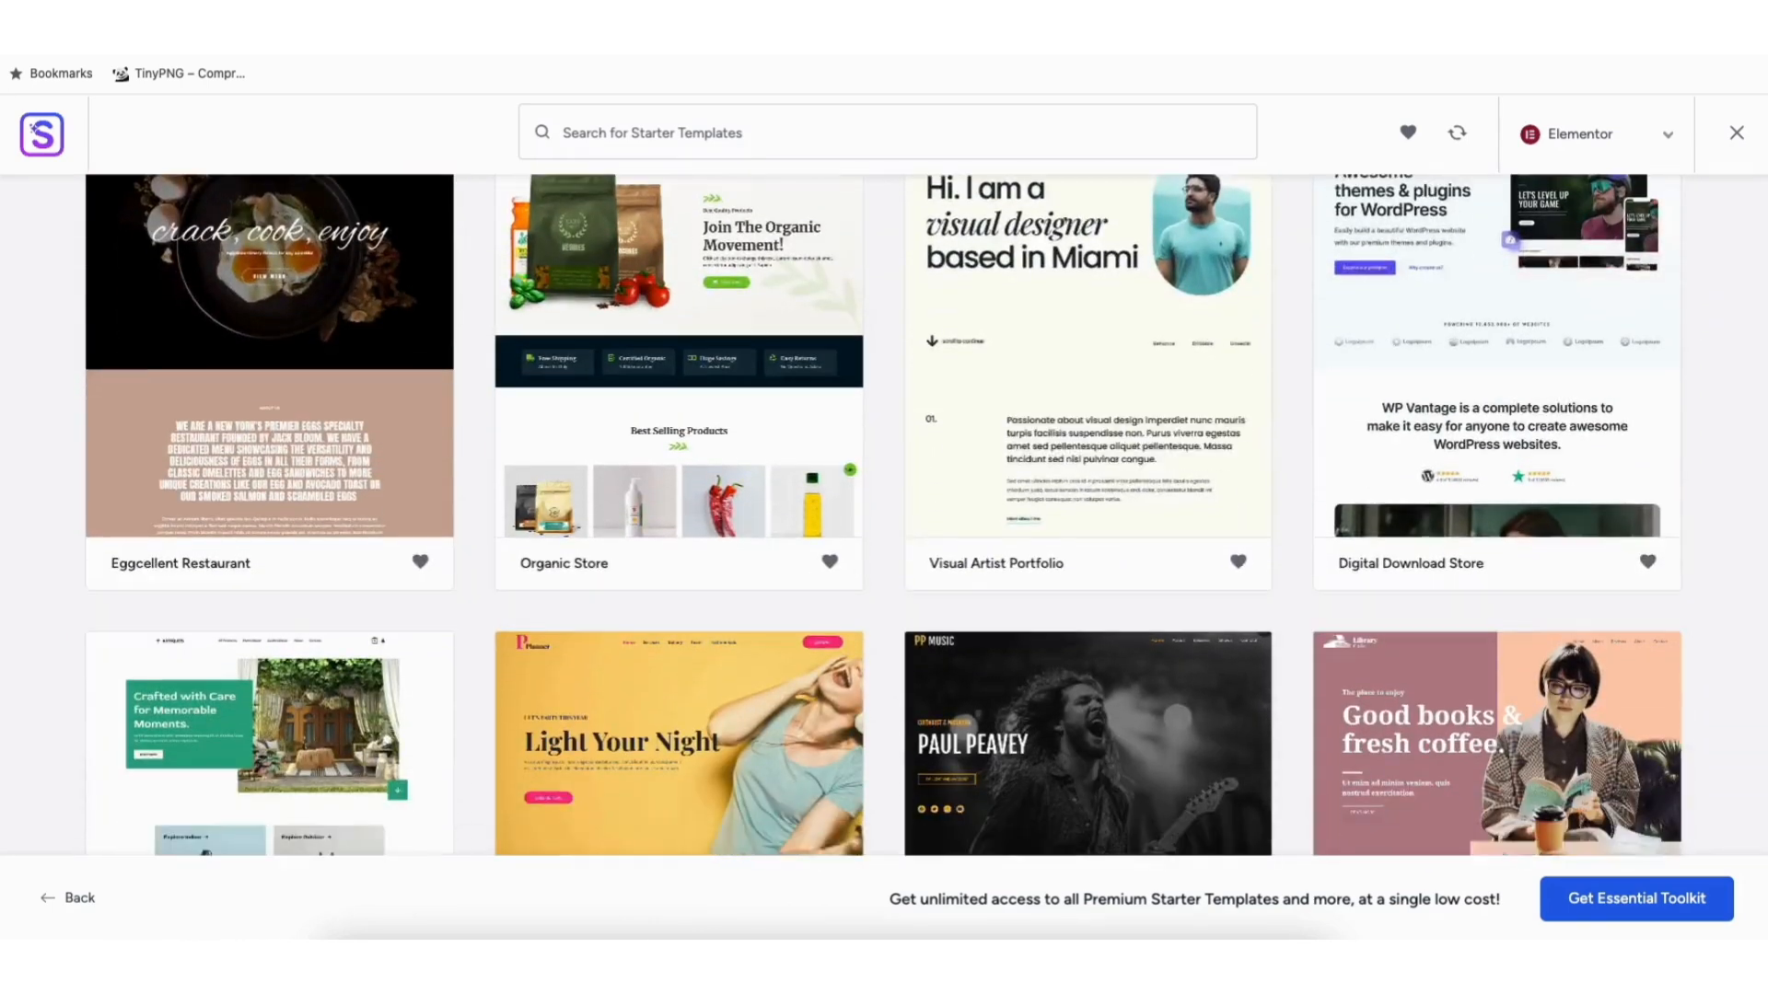
scroll(715, 605, "down", 12)
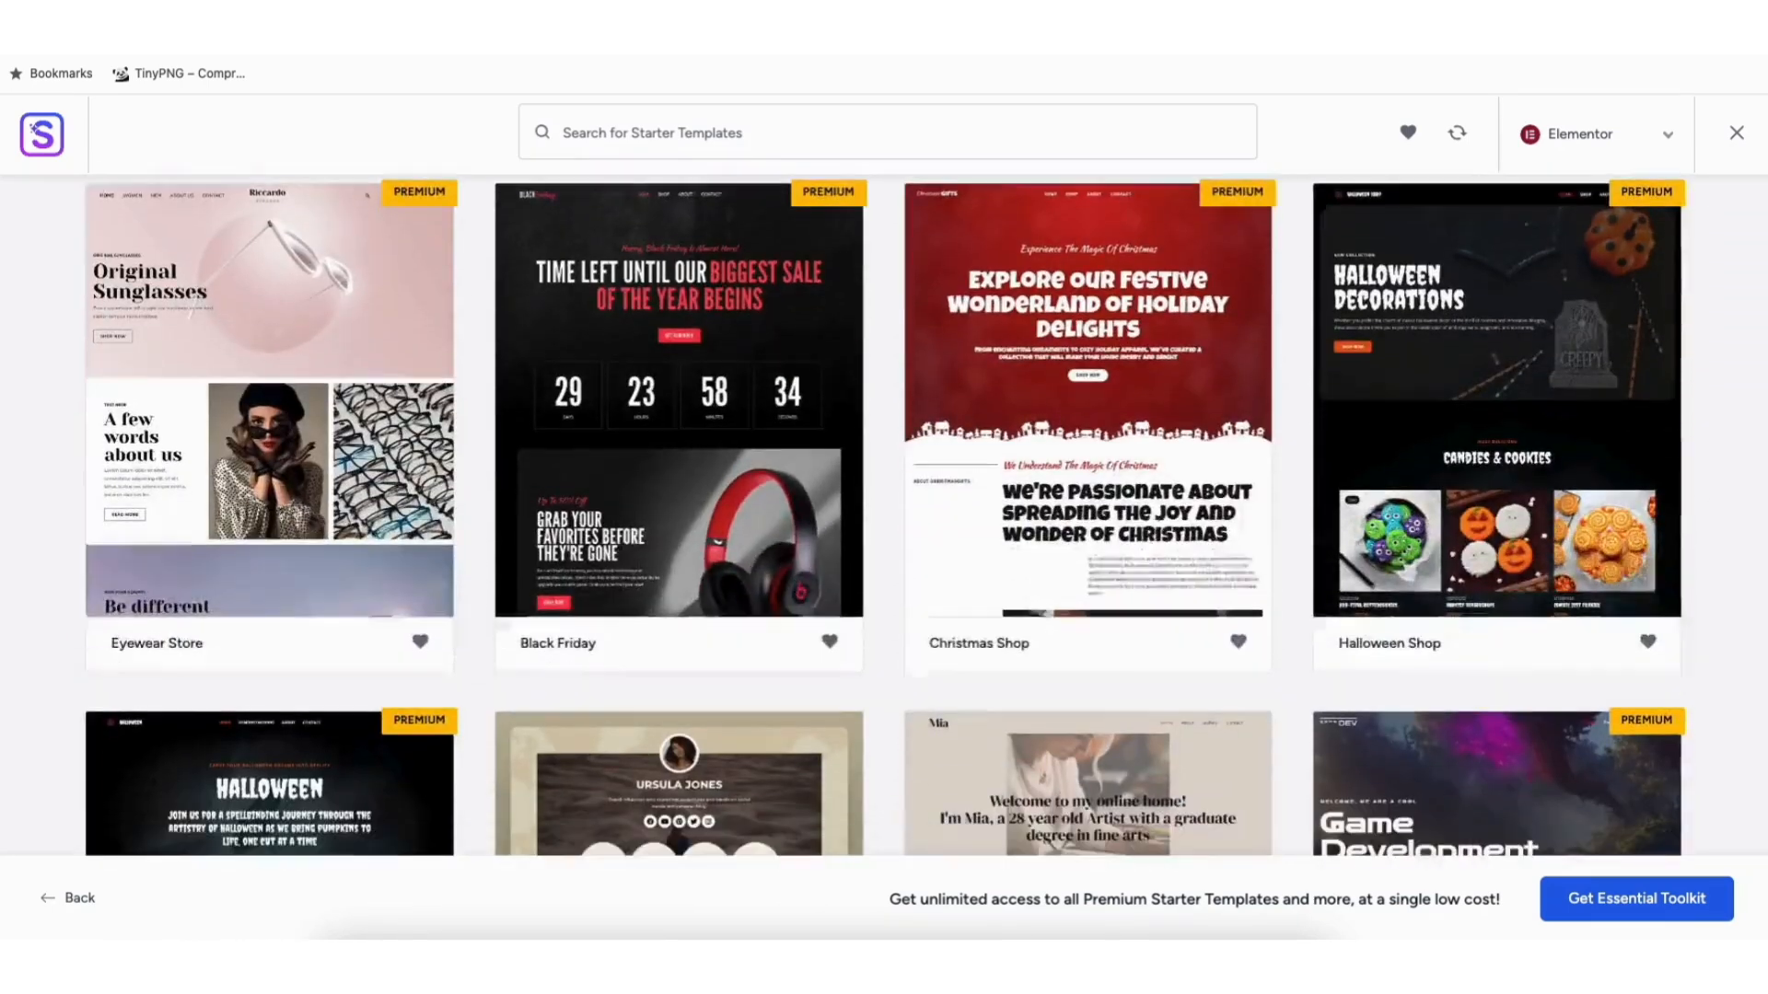
scroll(884, 516, "down", 12)
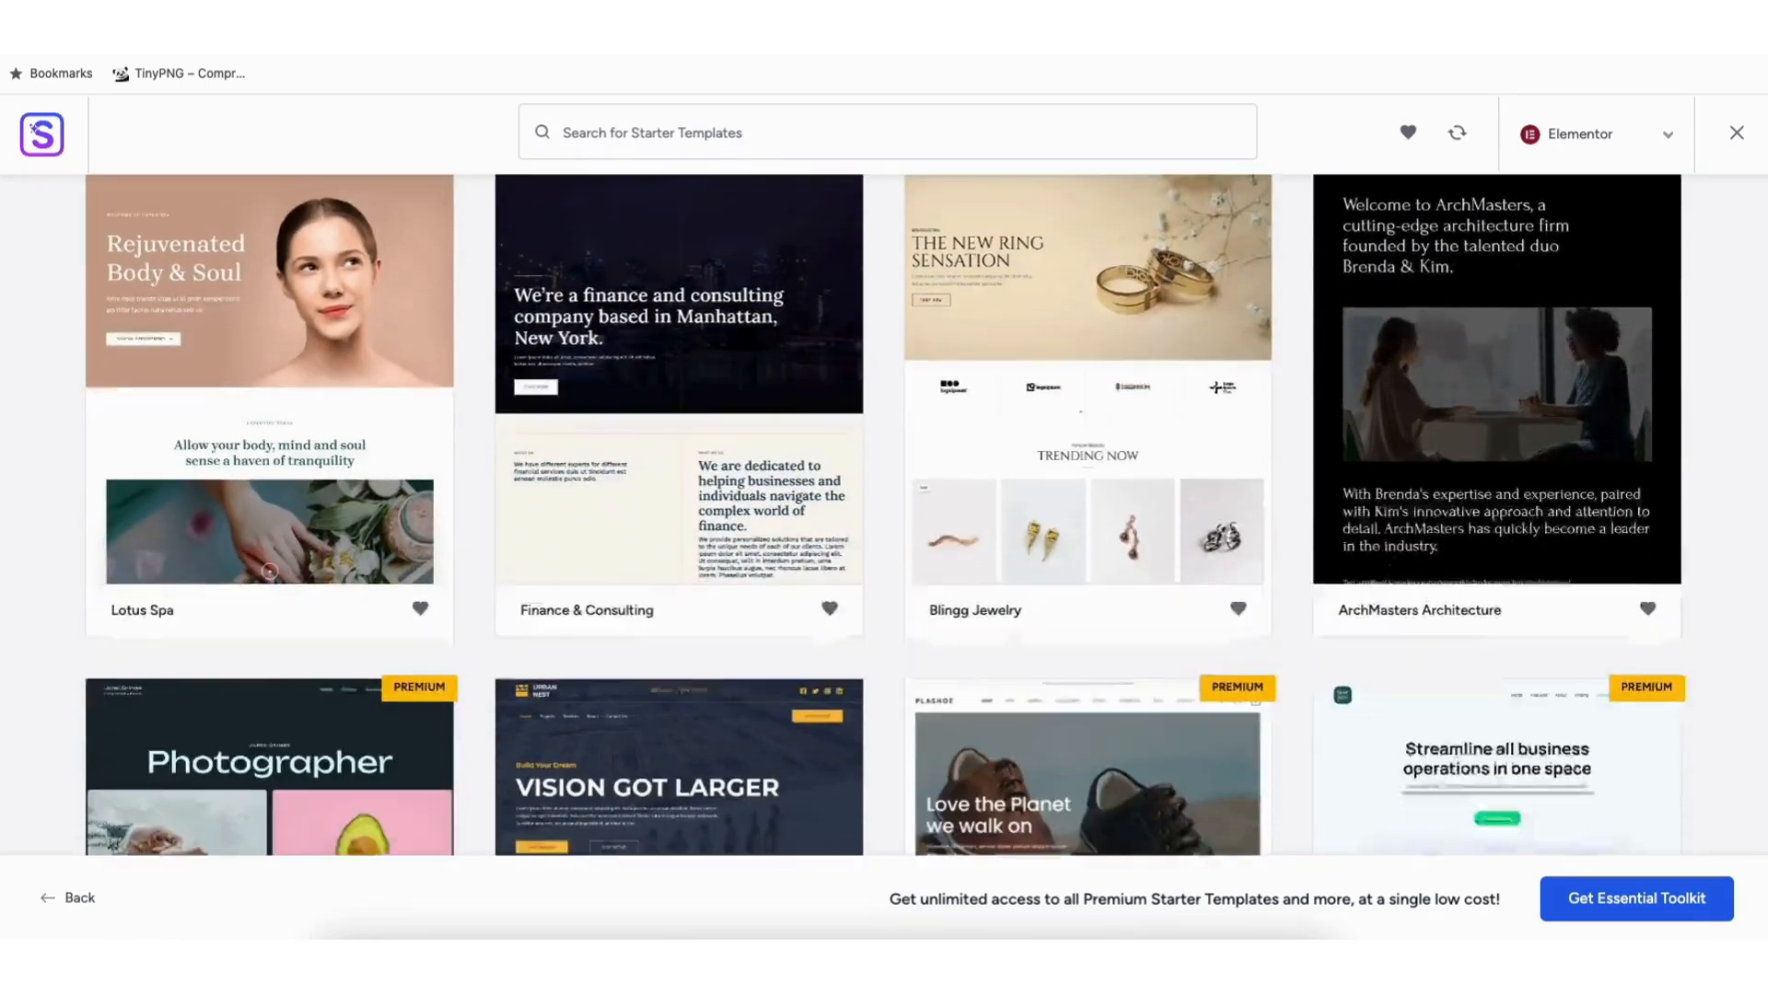
scroll(884, 516, "down", 9)
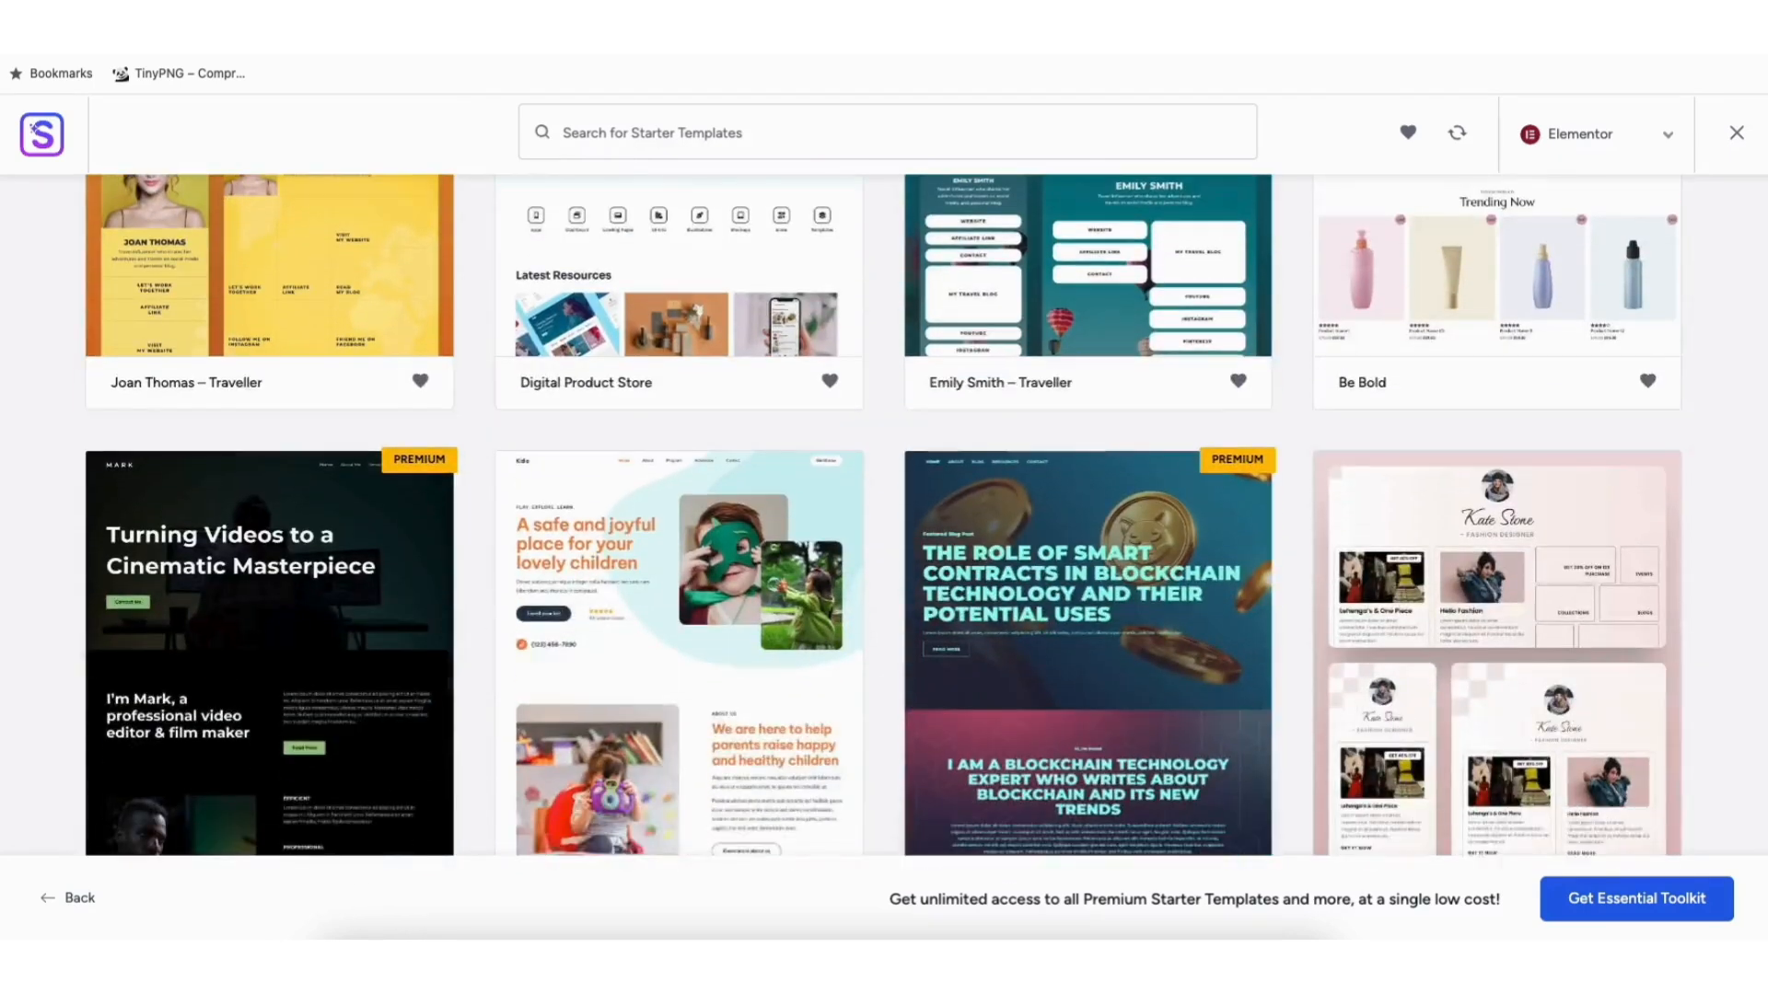
scroll(884, 516, "down", 8)
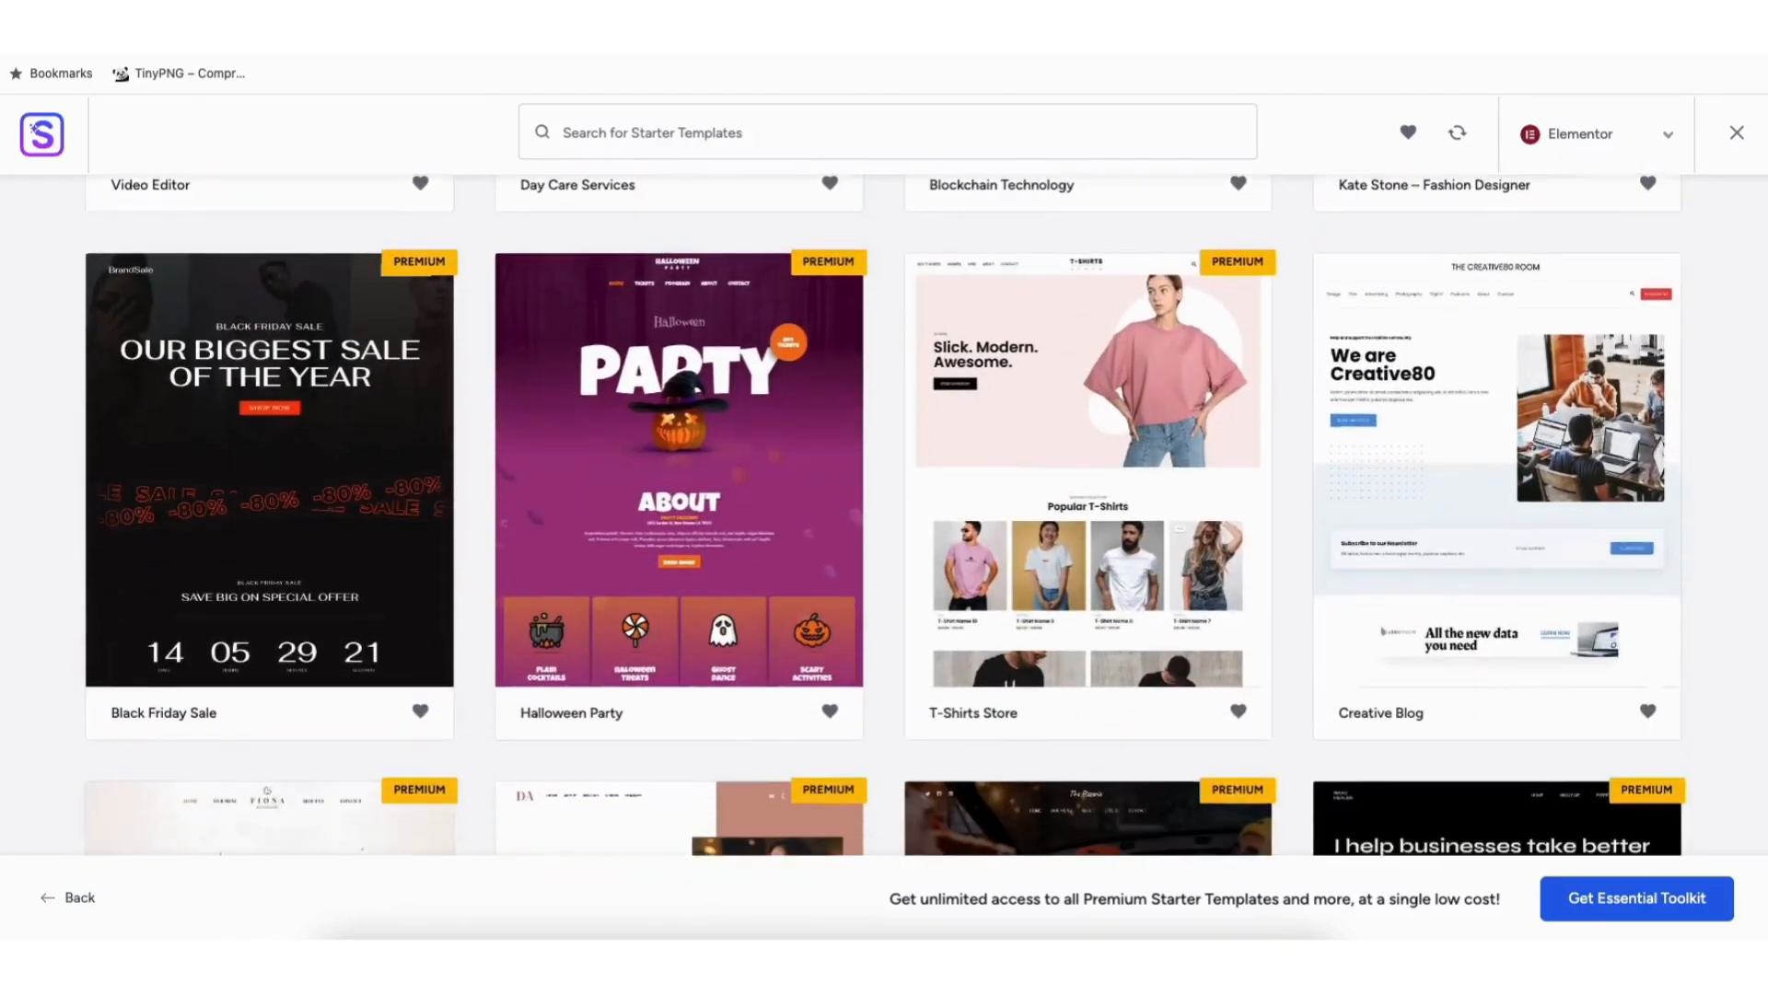
scroll(884, 515, "down", 8)
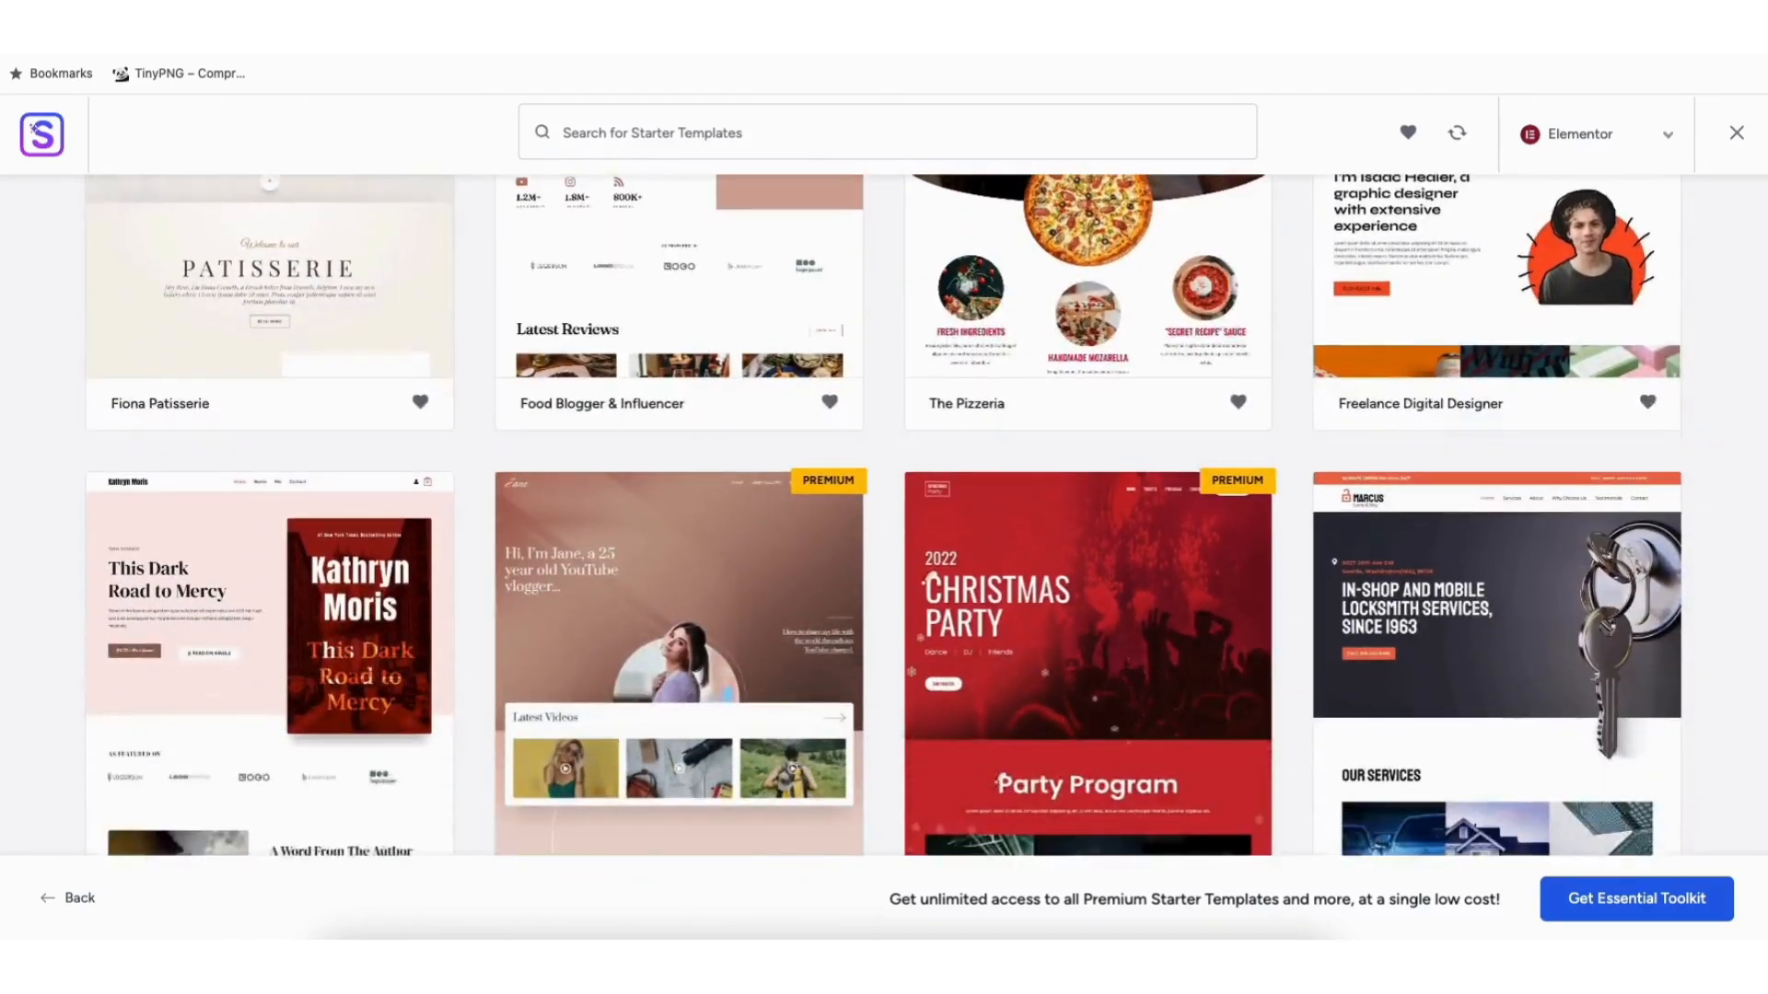
scroll(884, 516, "down", 8)
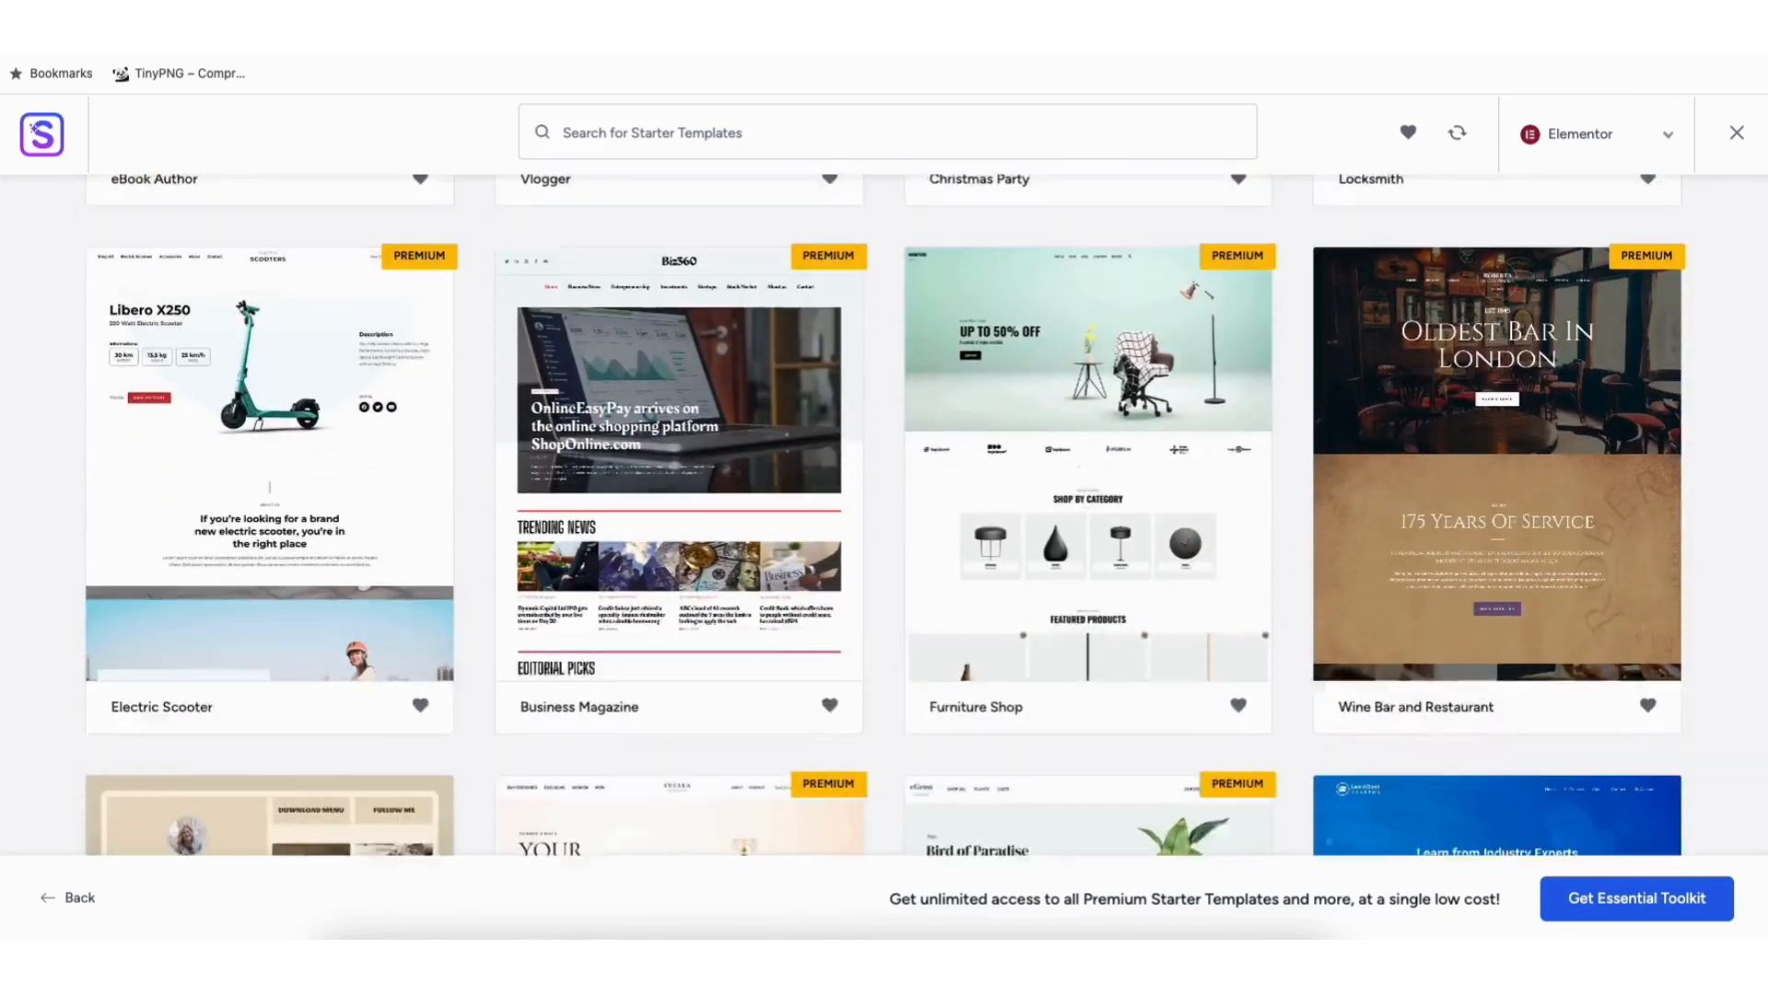
scroll(884, 516, "down", 7)
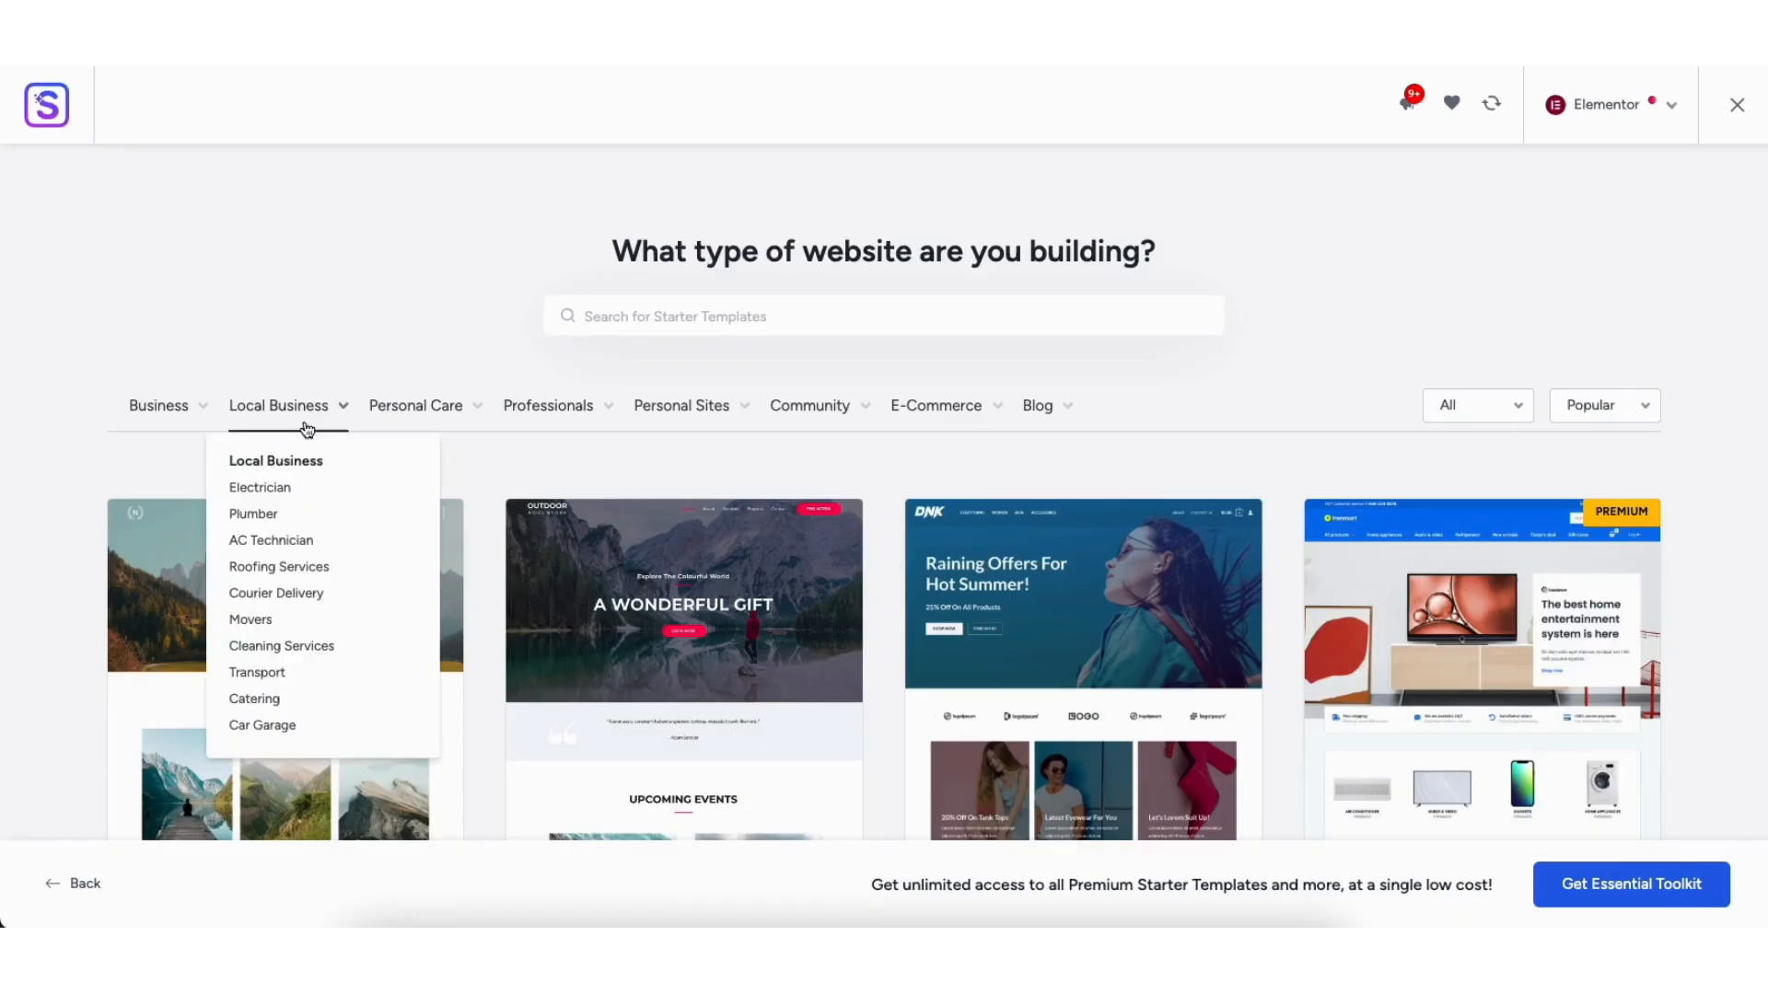
Step: Filter templates to the Local Business category and scroll through the results
left_click(283, 412)
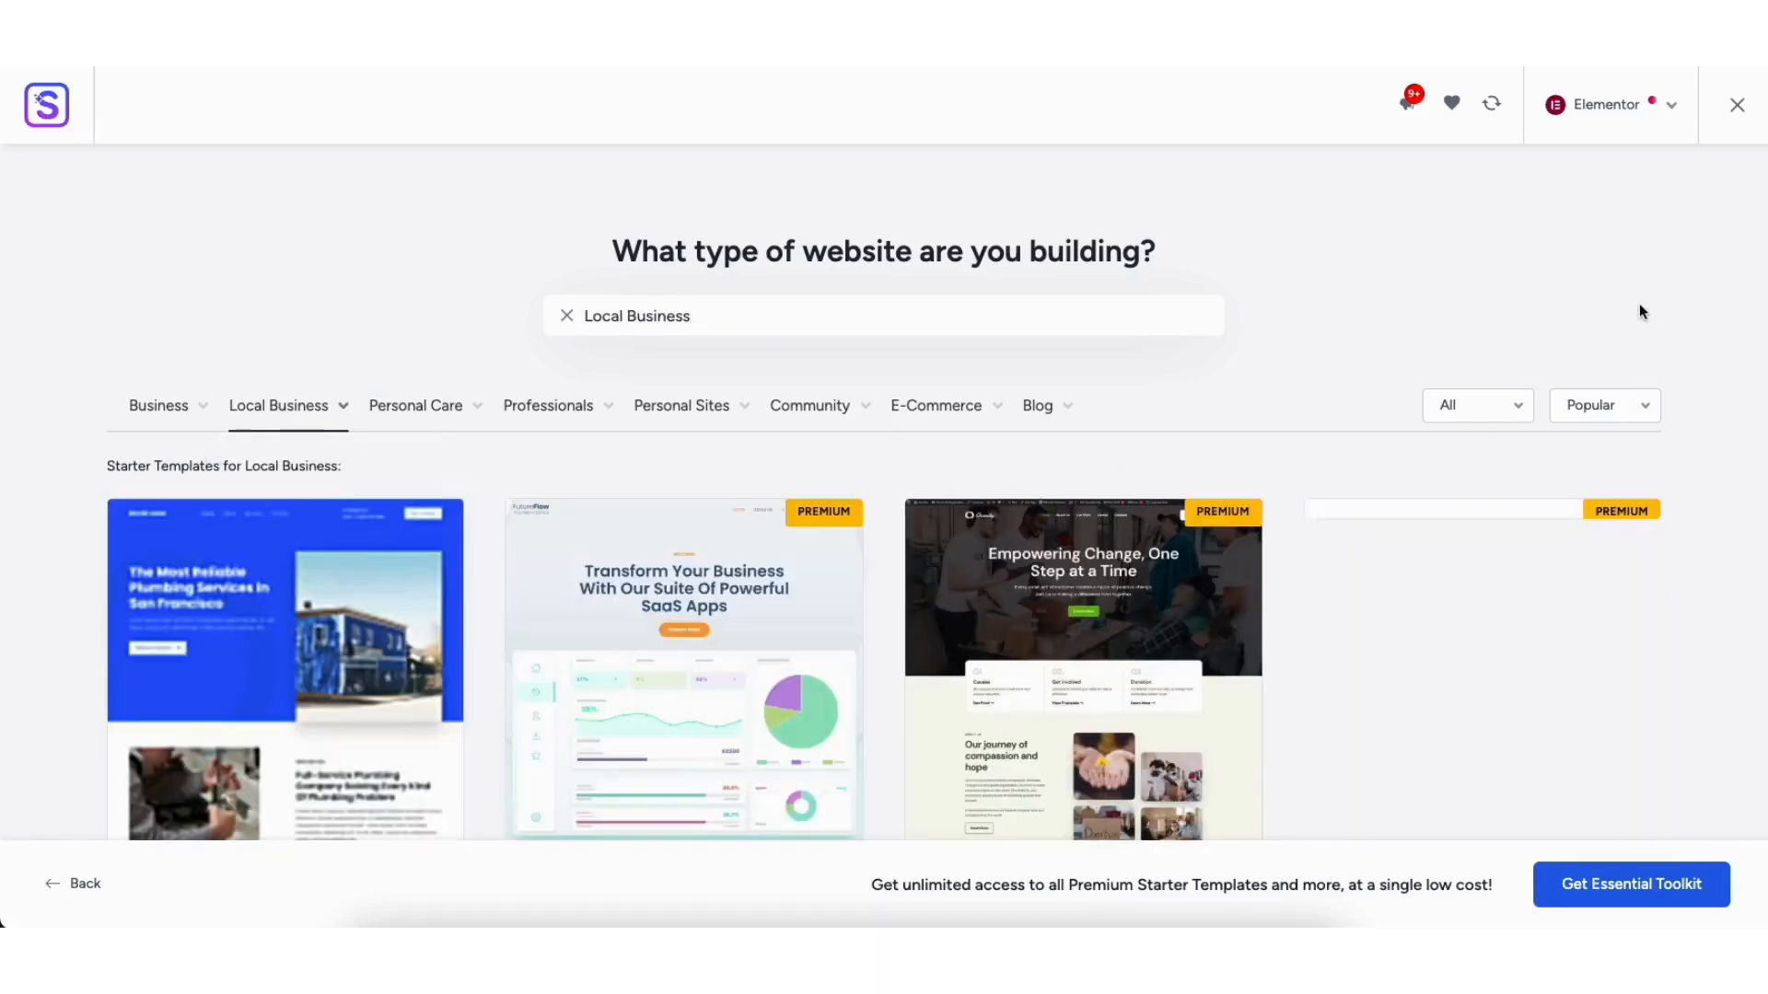
scroll(1761, 195, "down", 10)
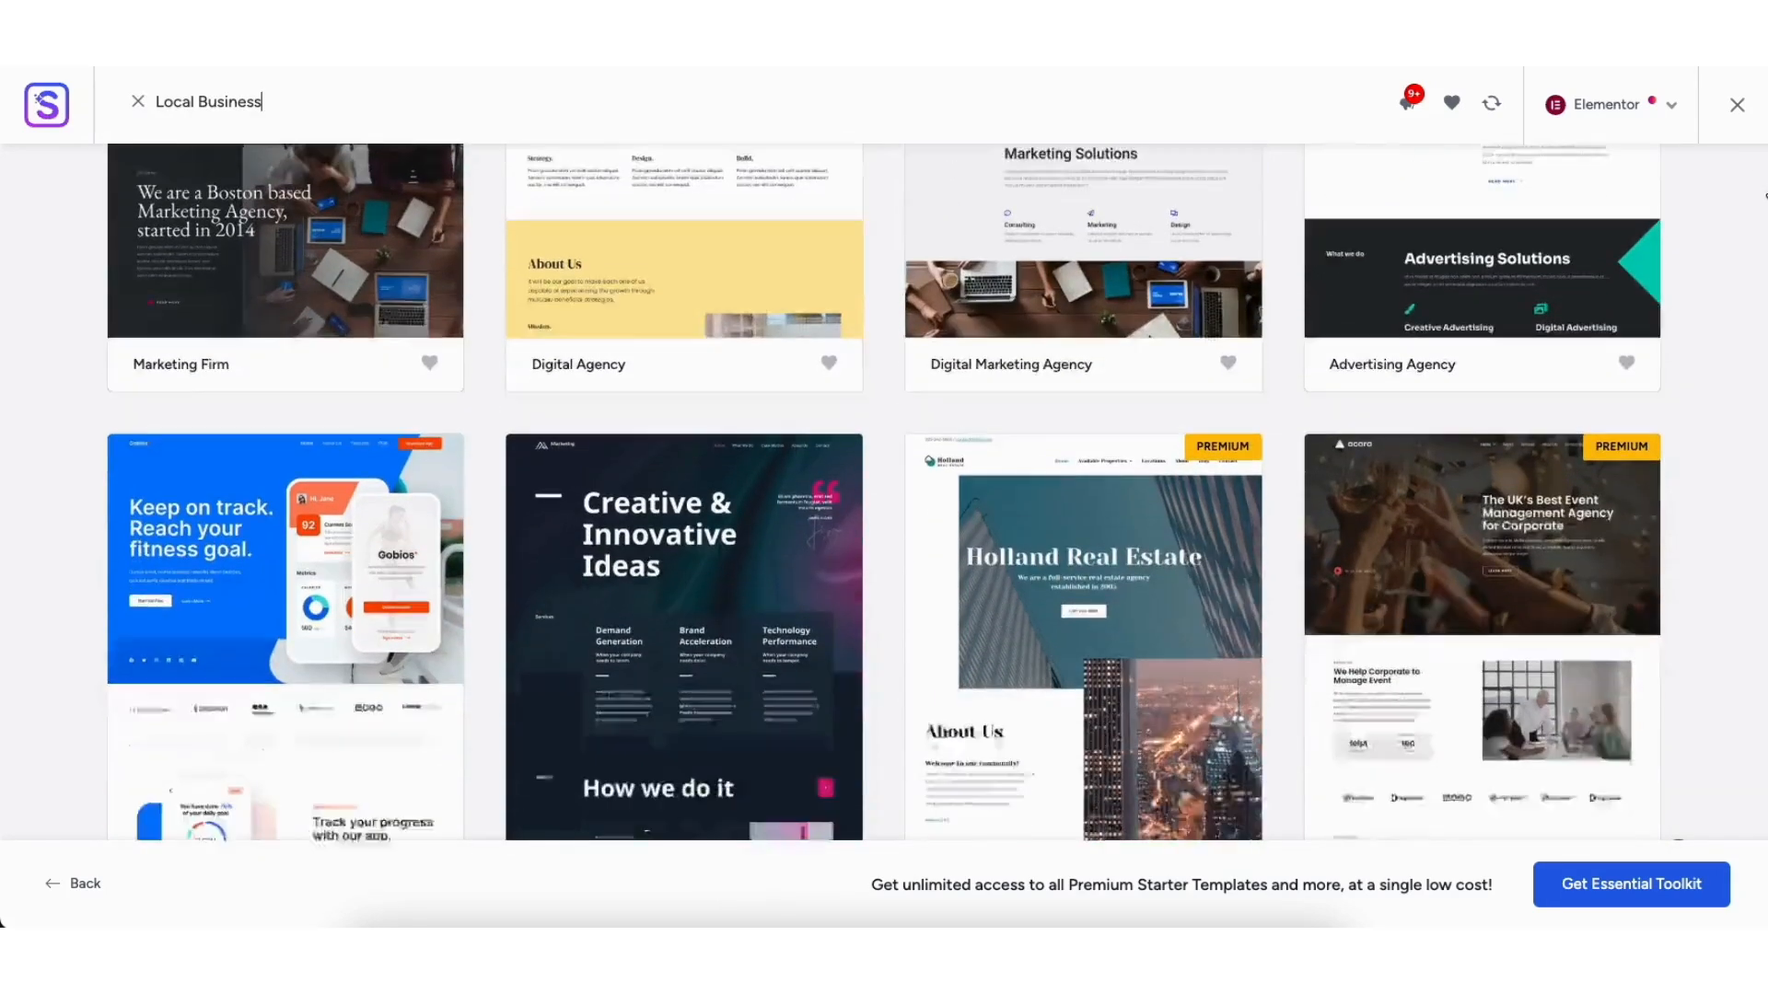
scroll(1763, 196, "down", 12)
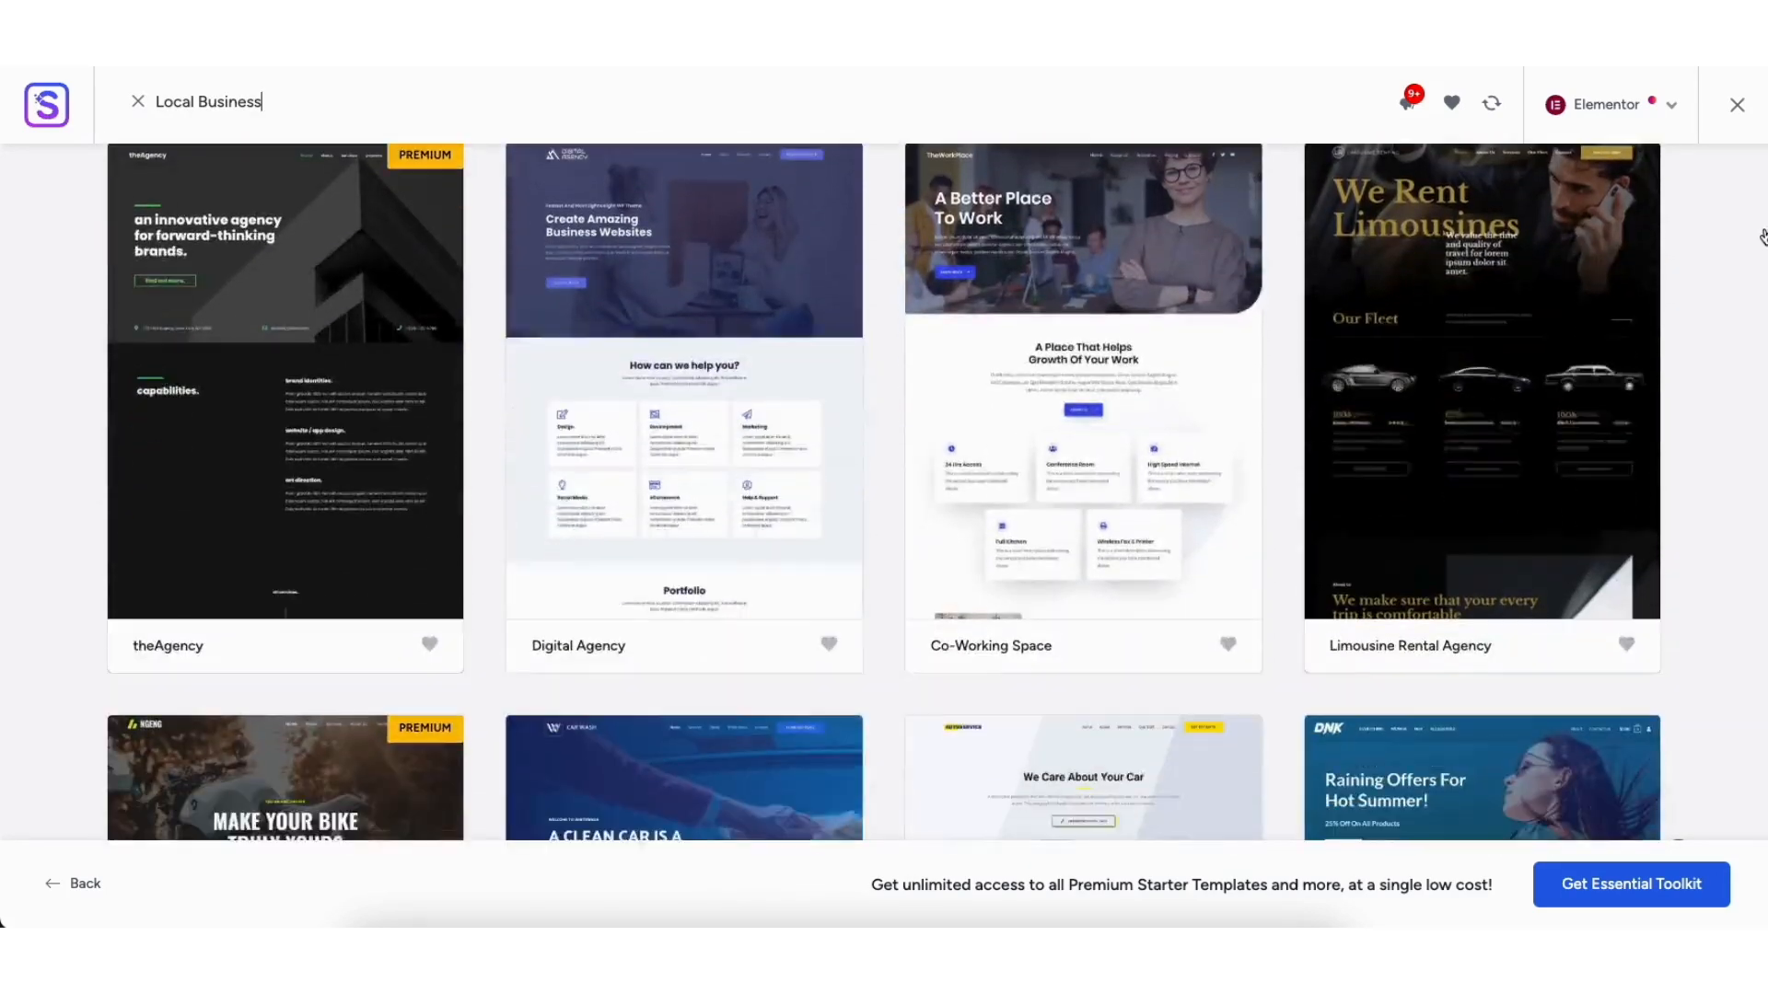
scroll(1763, 238, "down", 15)
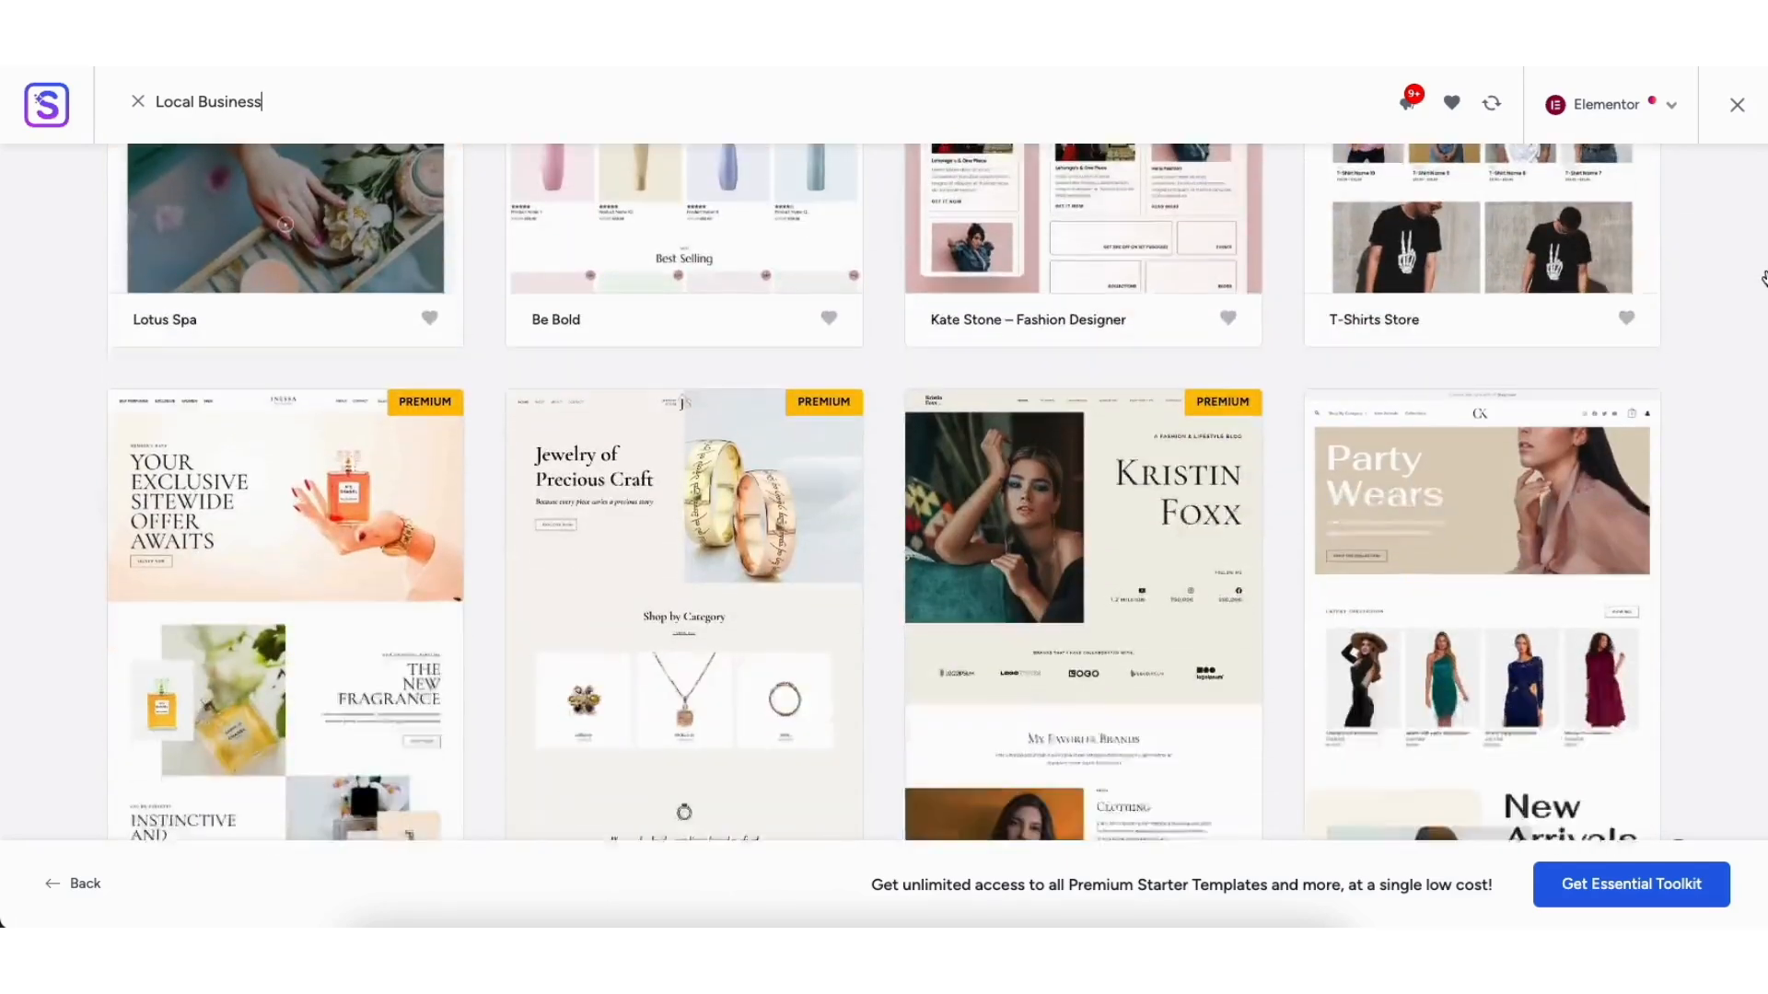
scroll(1763, 278, "down", 15)
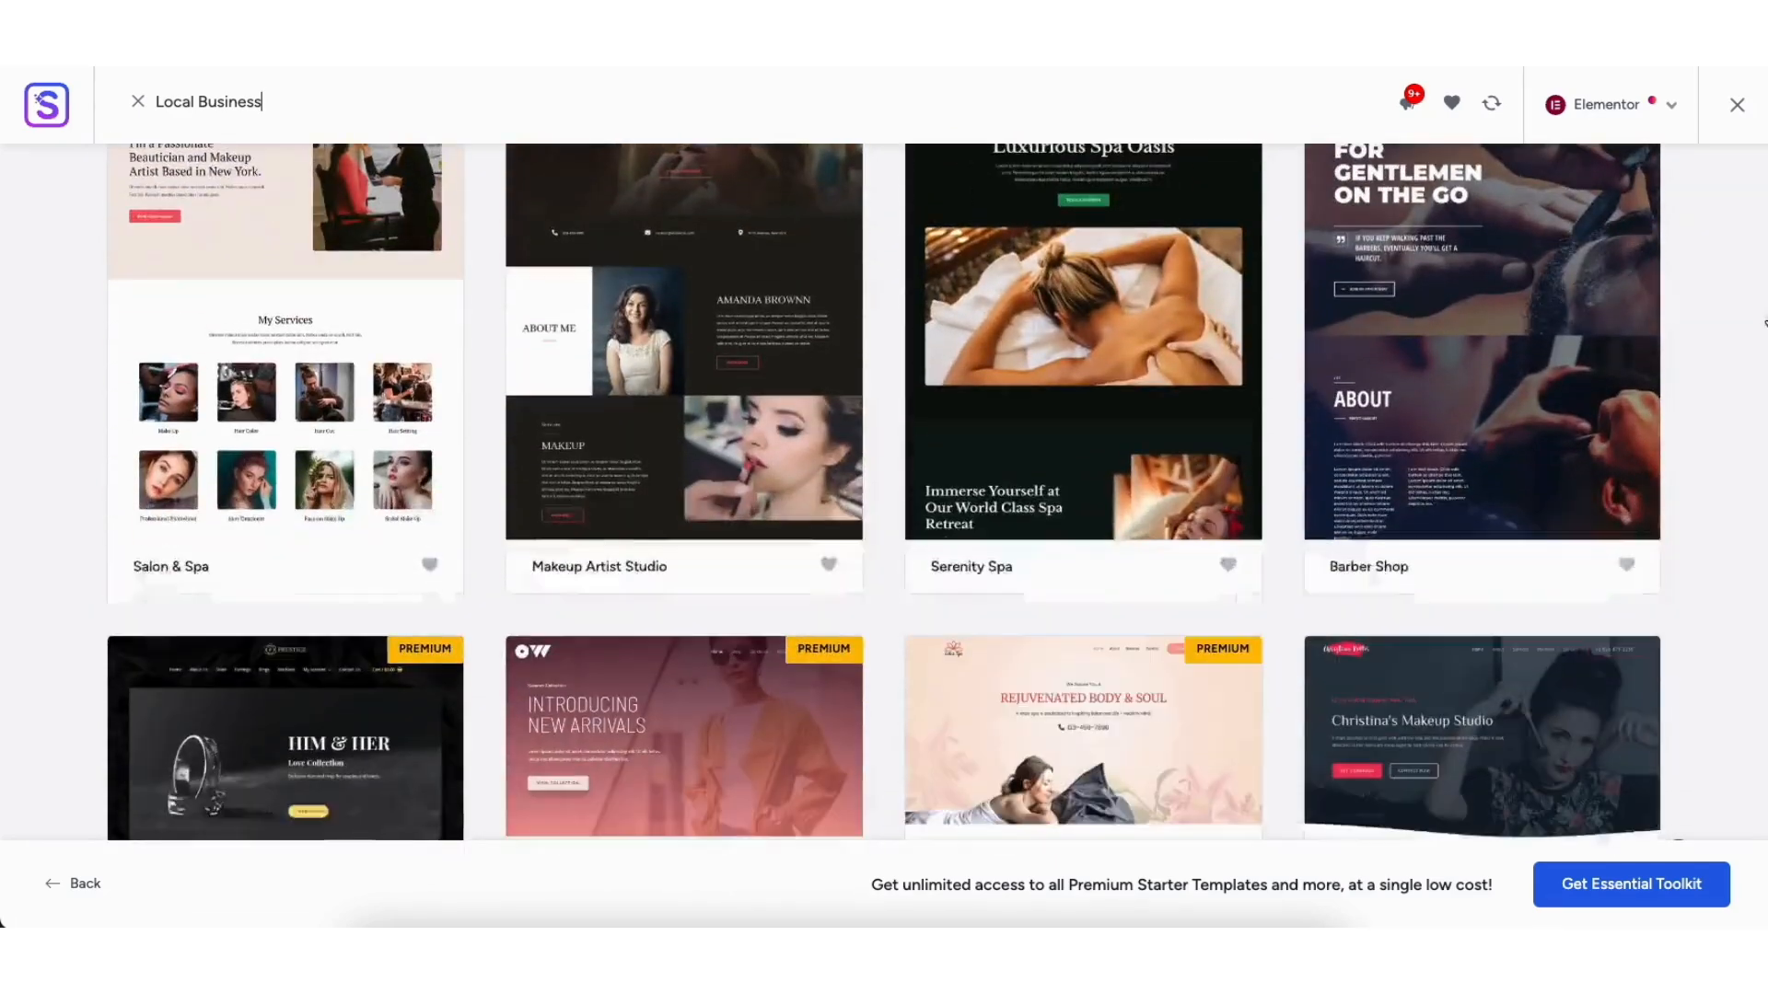
scroll(1764, 323, "down", 15)
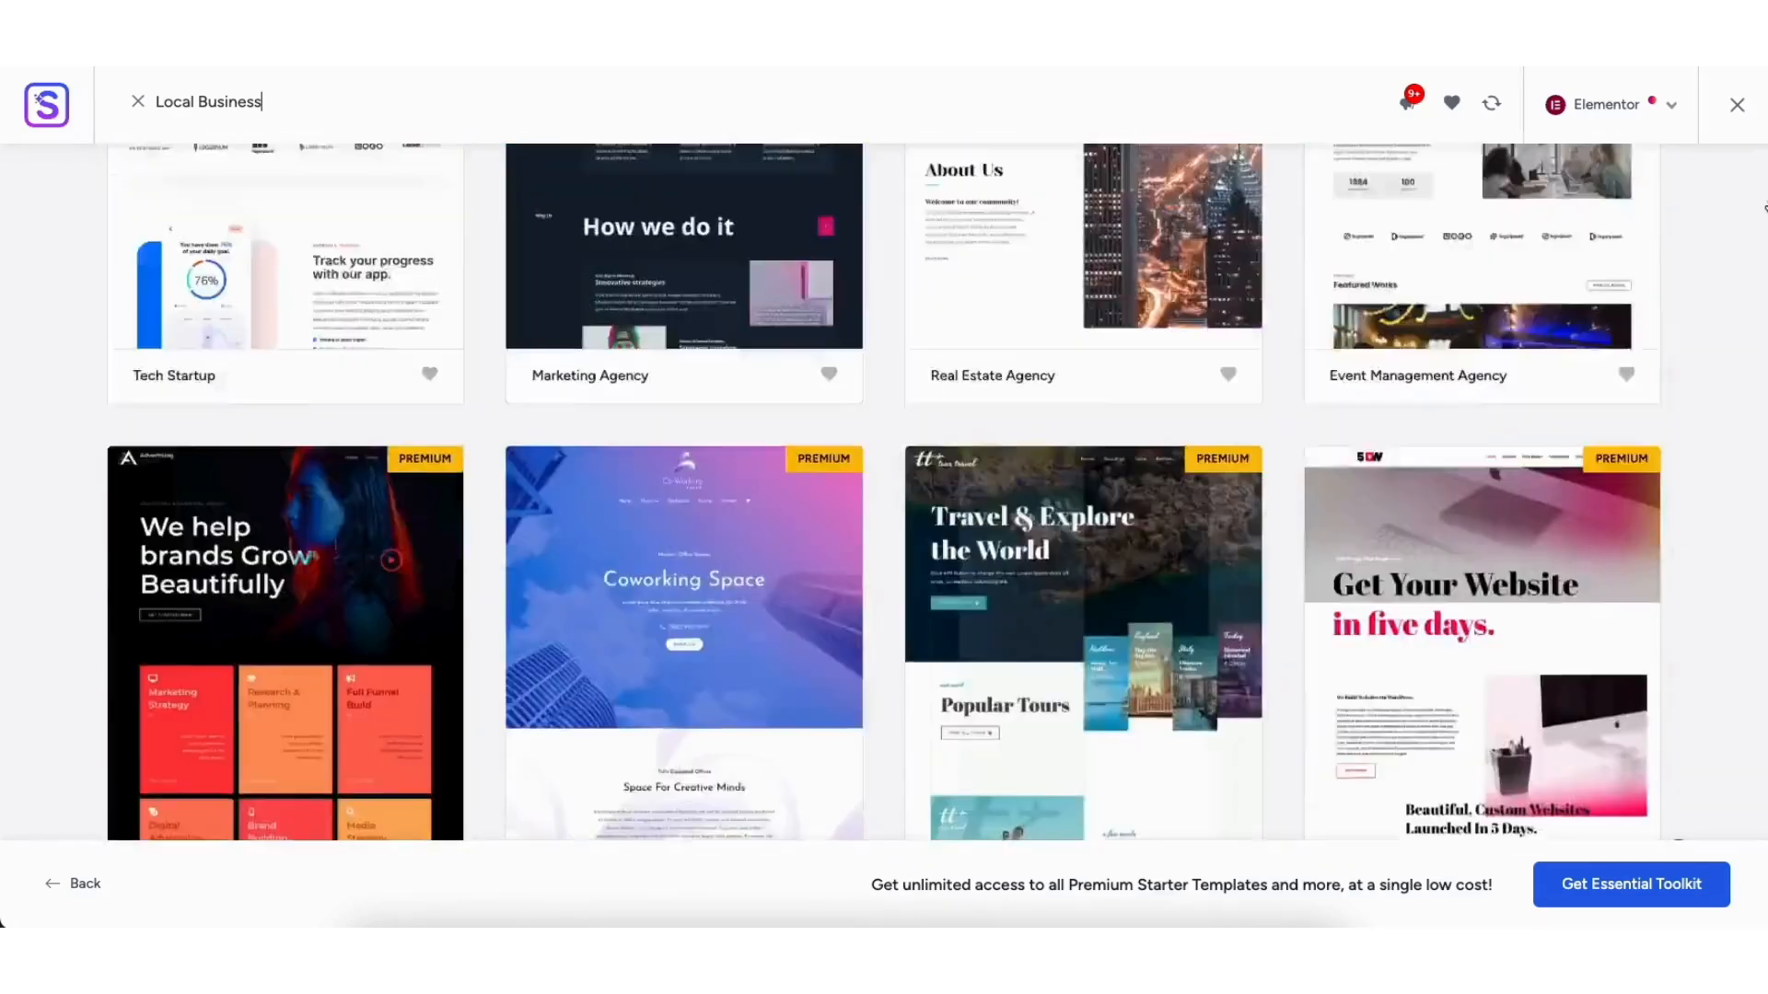
left_click_drag(1766, 208, 1766, 138)
Step: Replace the Local Business search term with 'security' and scroll to the results
left_click_drag(729, 317, 586, 314)
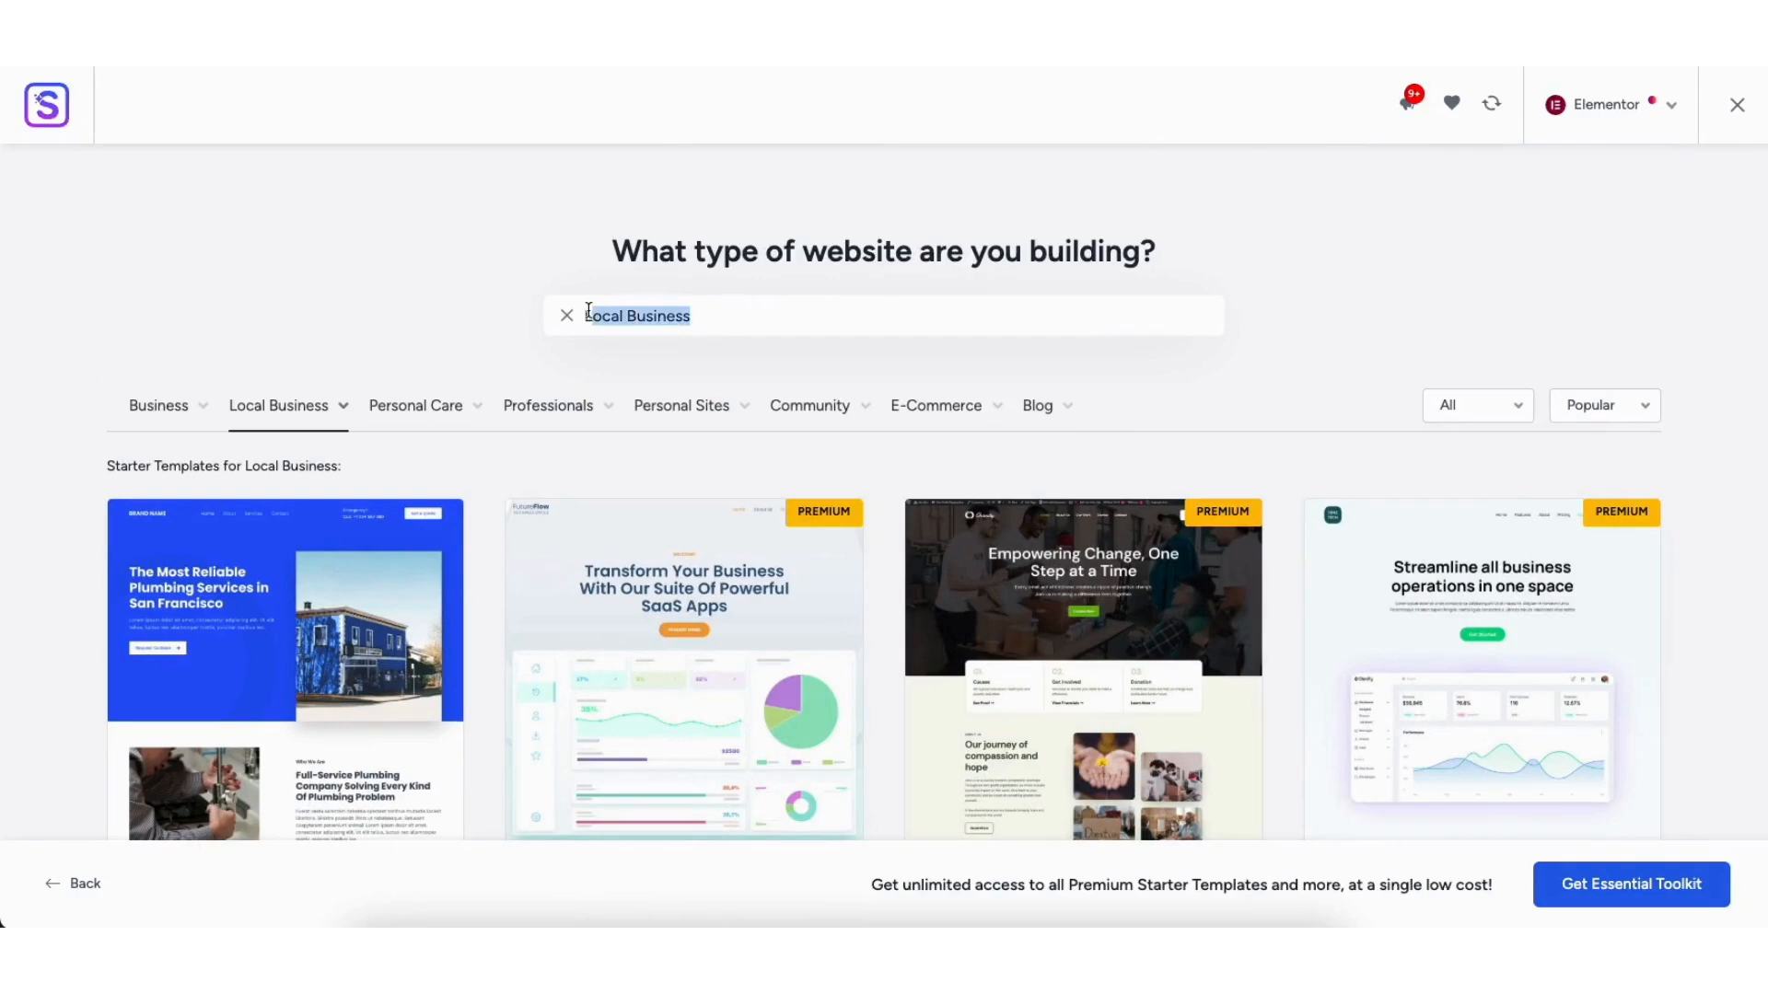
key("BackSpace")
type("security")
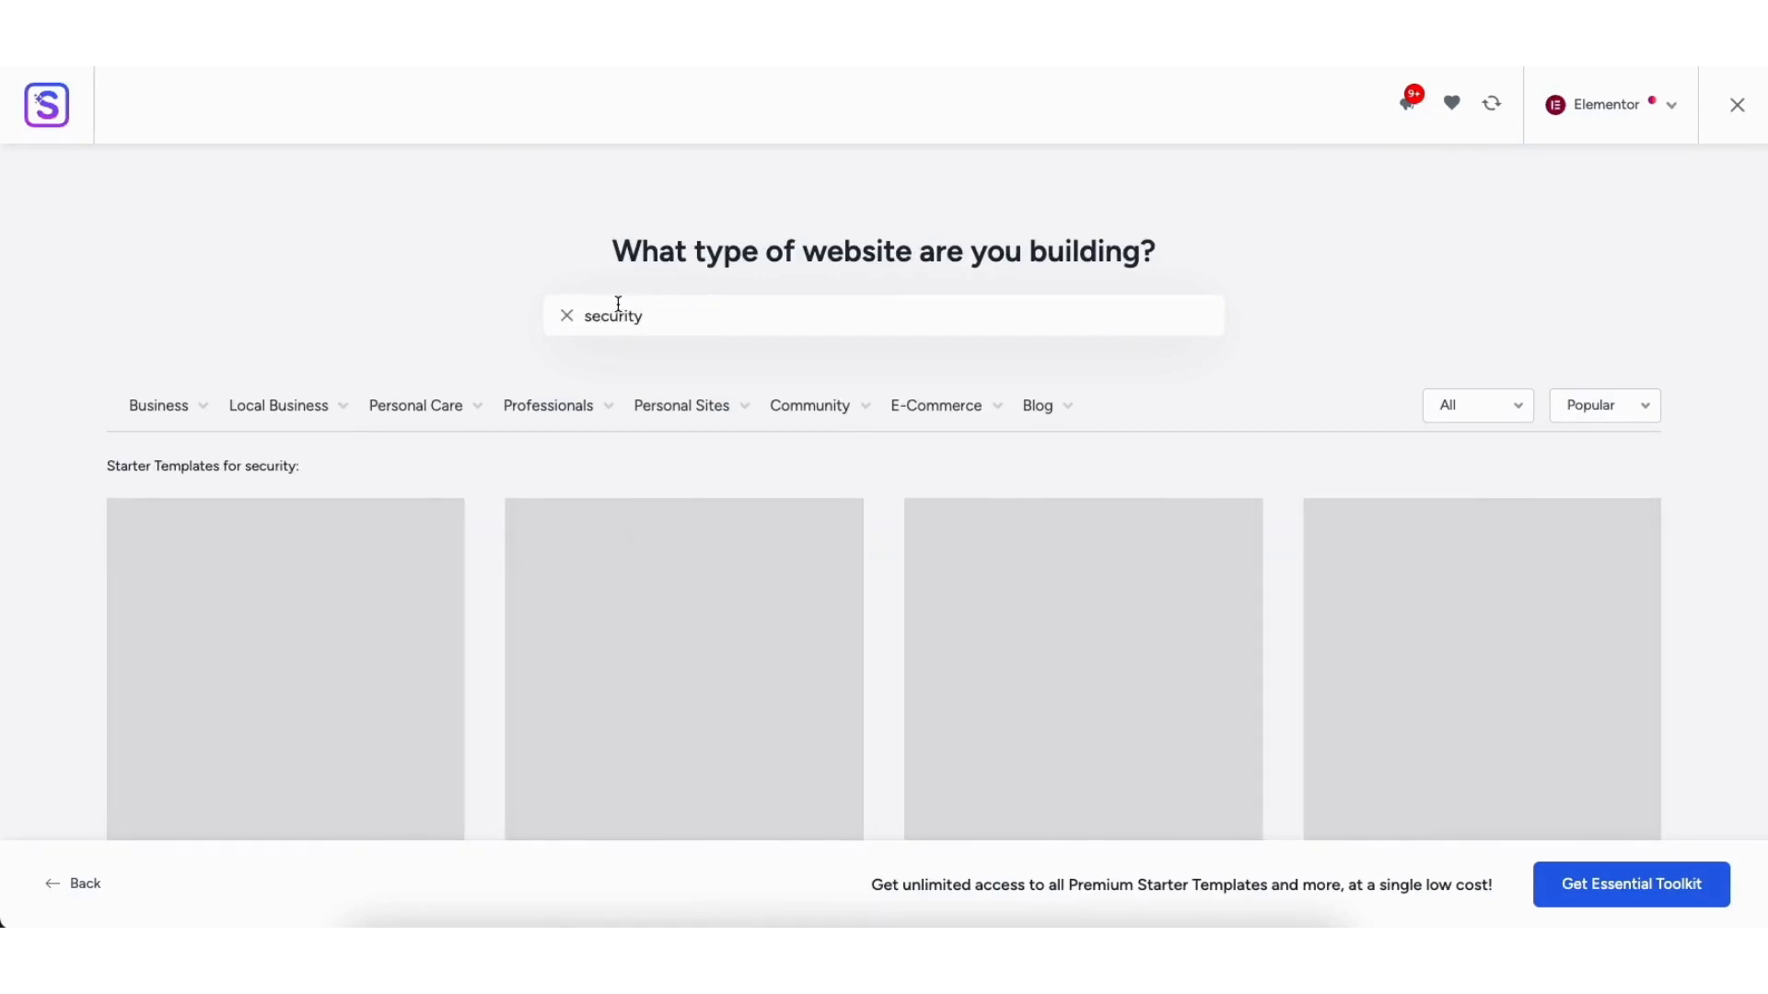
scroll(1273, 313, "down", 3)
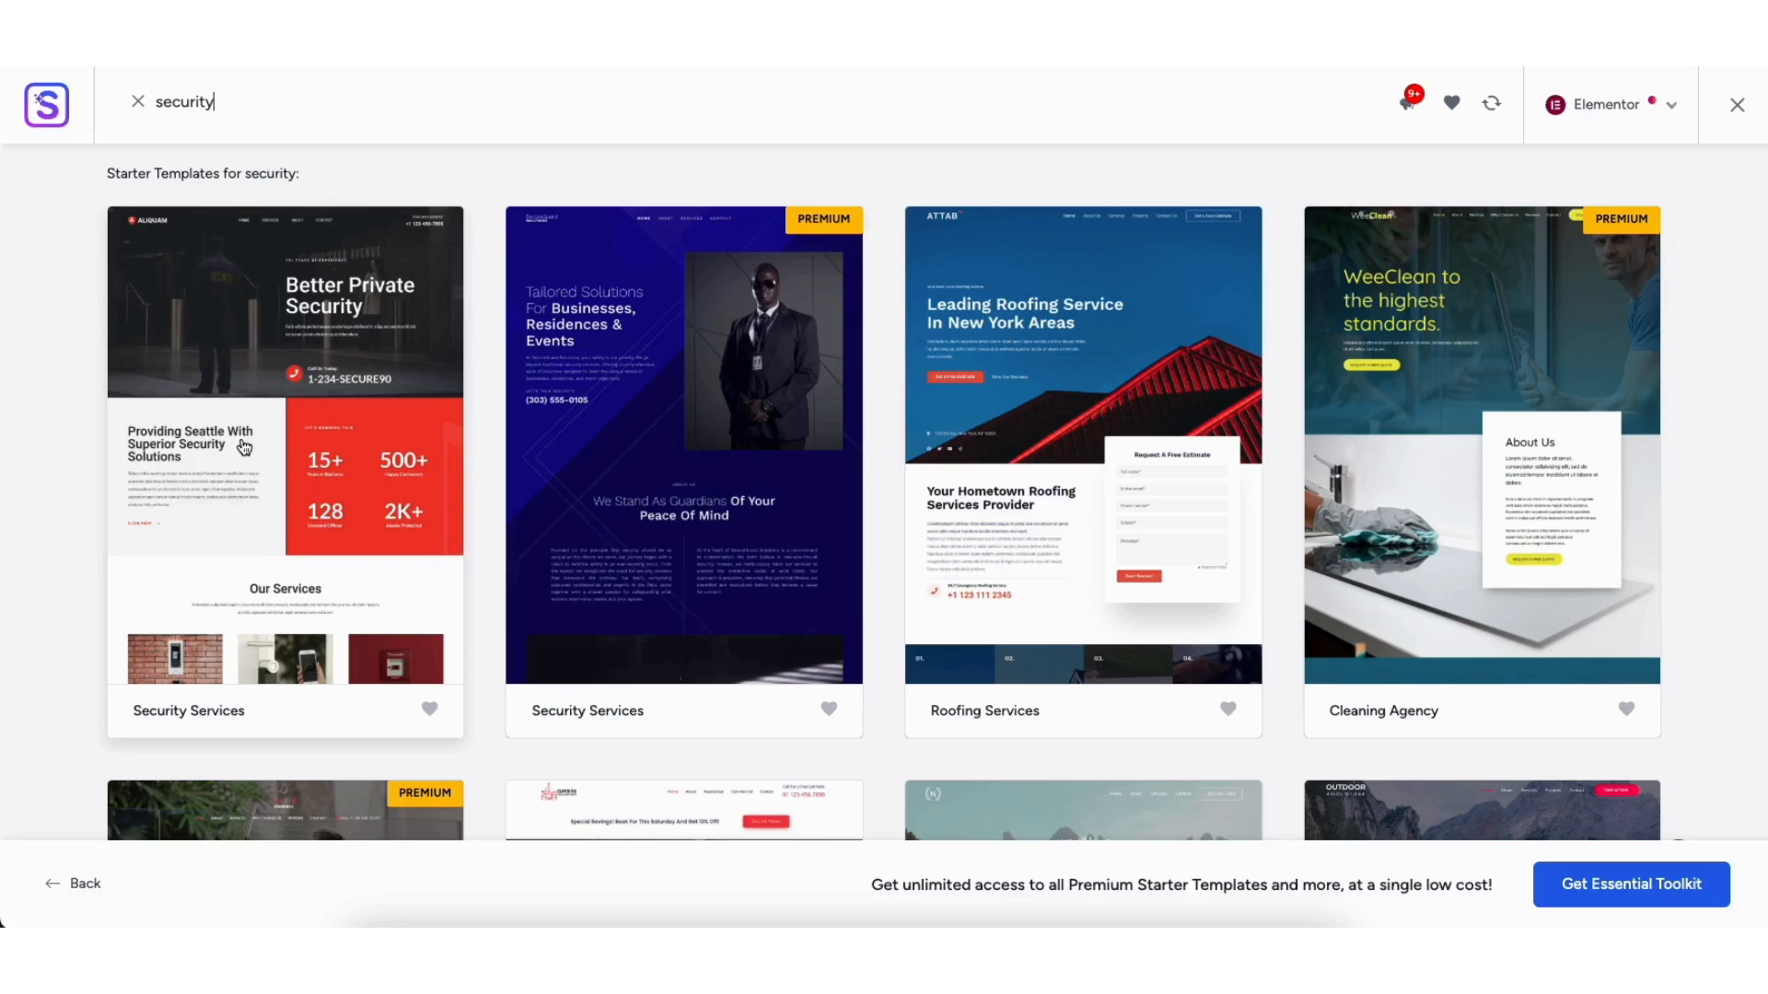
Step: Open the Security Services template and preview its blue, green, dark red, pink and orange palettes
left_click(244, 448)
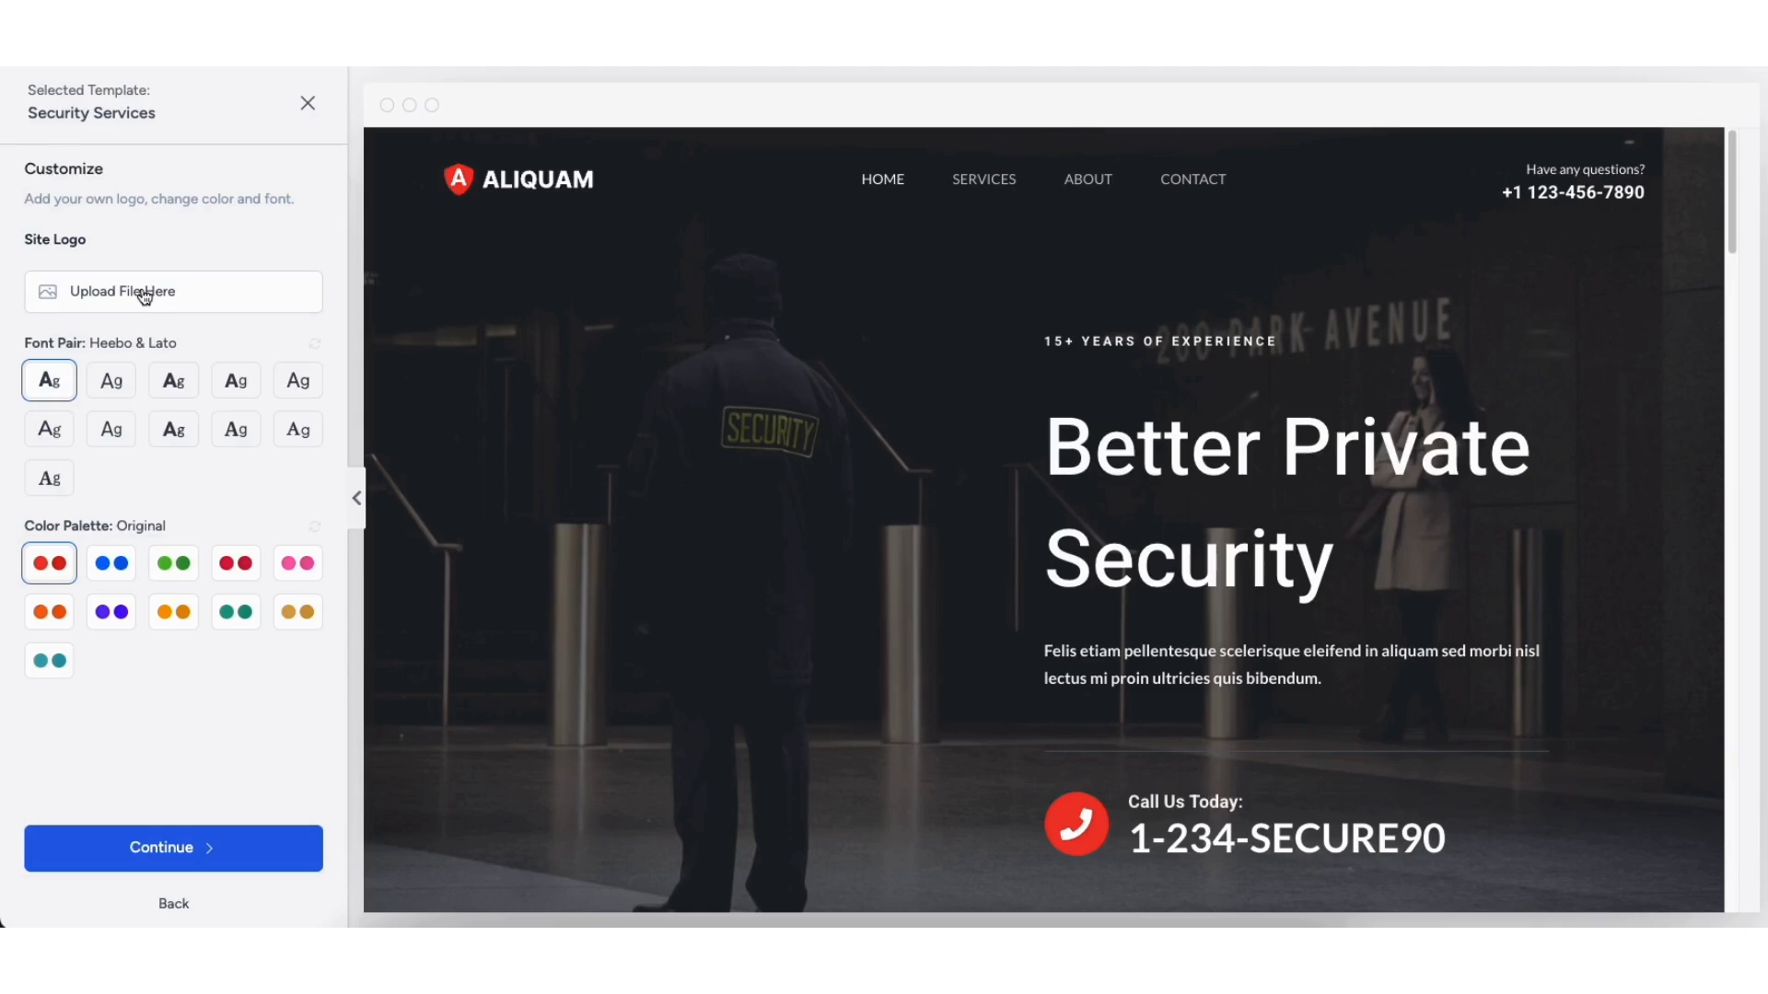
left_click(108, 576)
left_click(173, 568)
left_click(236, 568)
left_click(297, 568)
left_click(71, 613)
Step: Preview the purple, teal and gold palettes, then keep the Original red palette and continue
left_click(113, 615)
left_click(173, 613)
left_click(237, 617)
left_click(299, 618)
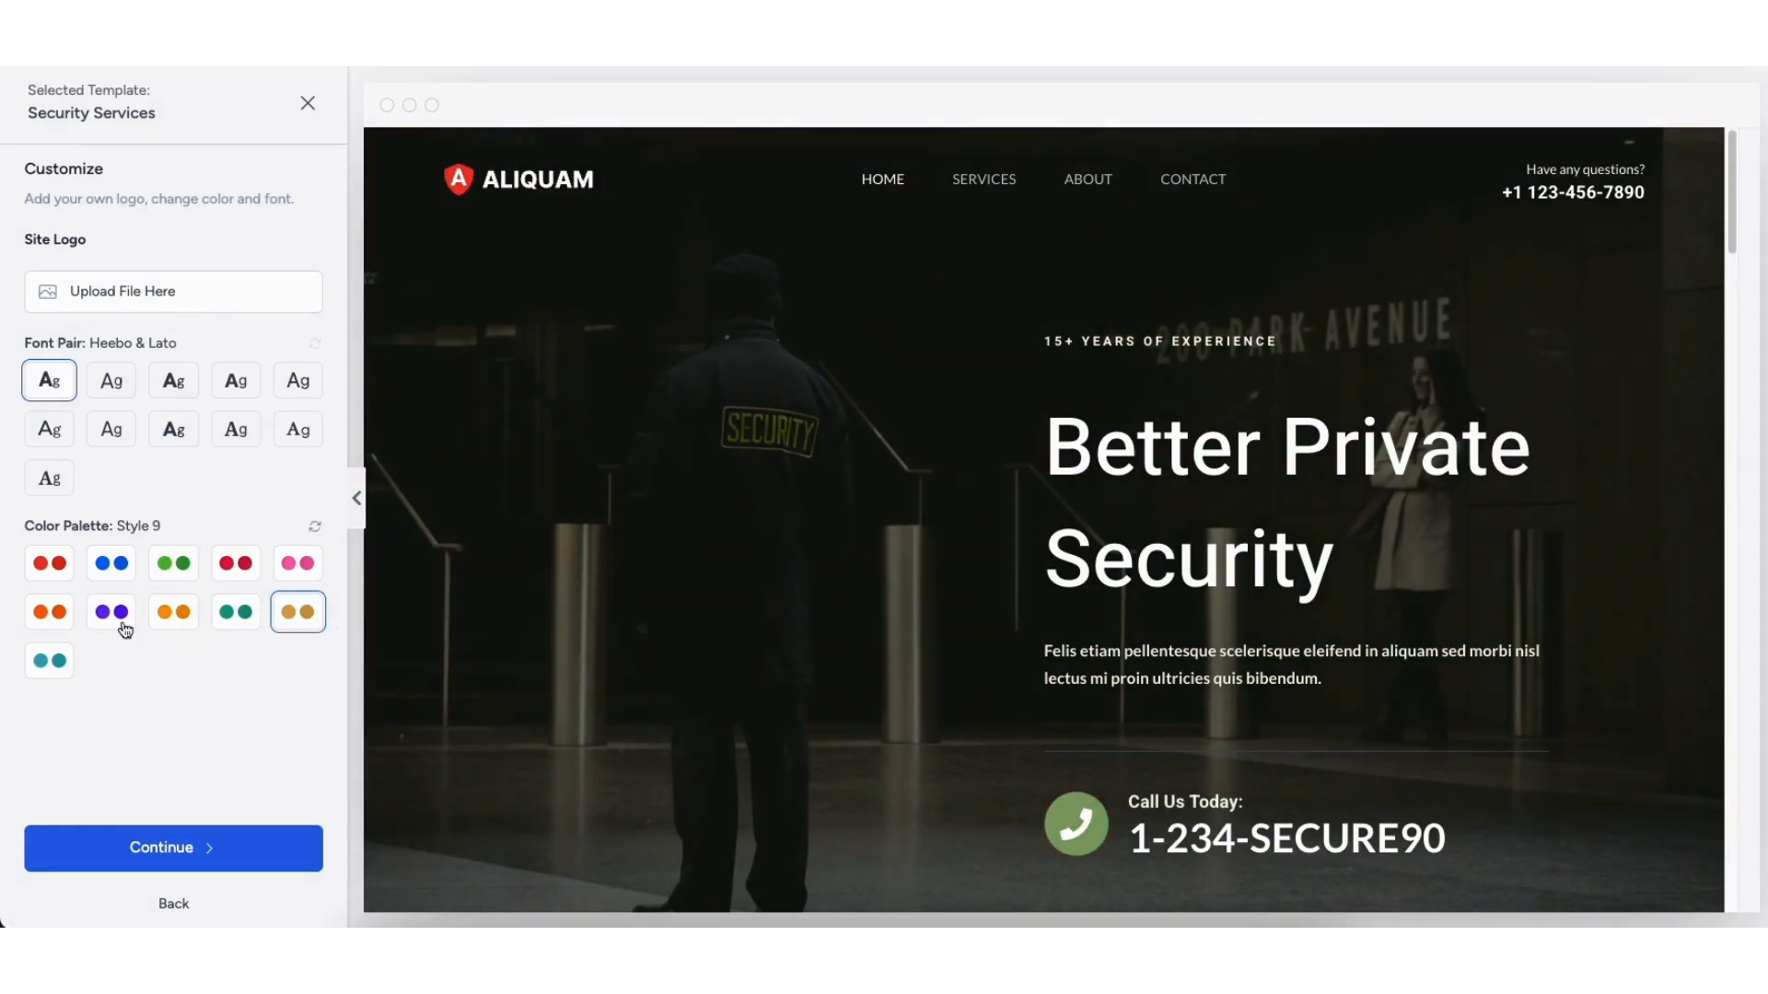
left_click(55, 659)
left_click(62, 571)
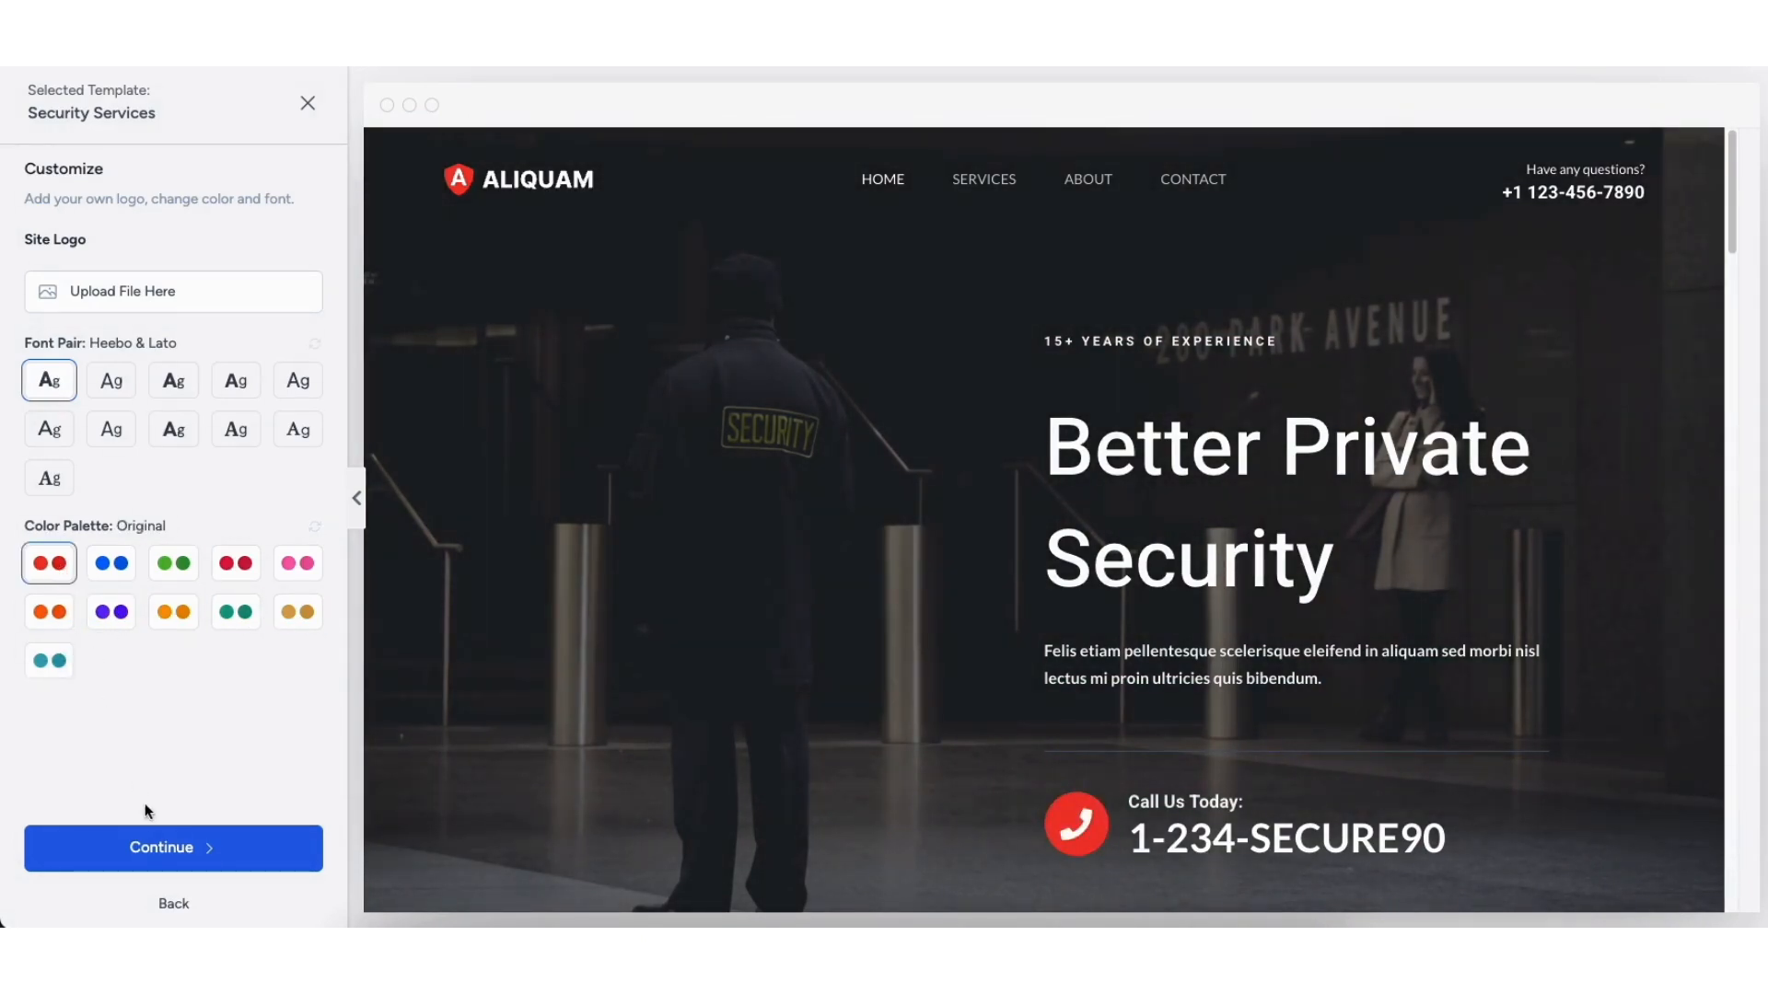
left_click(146, 857)
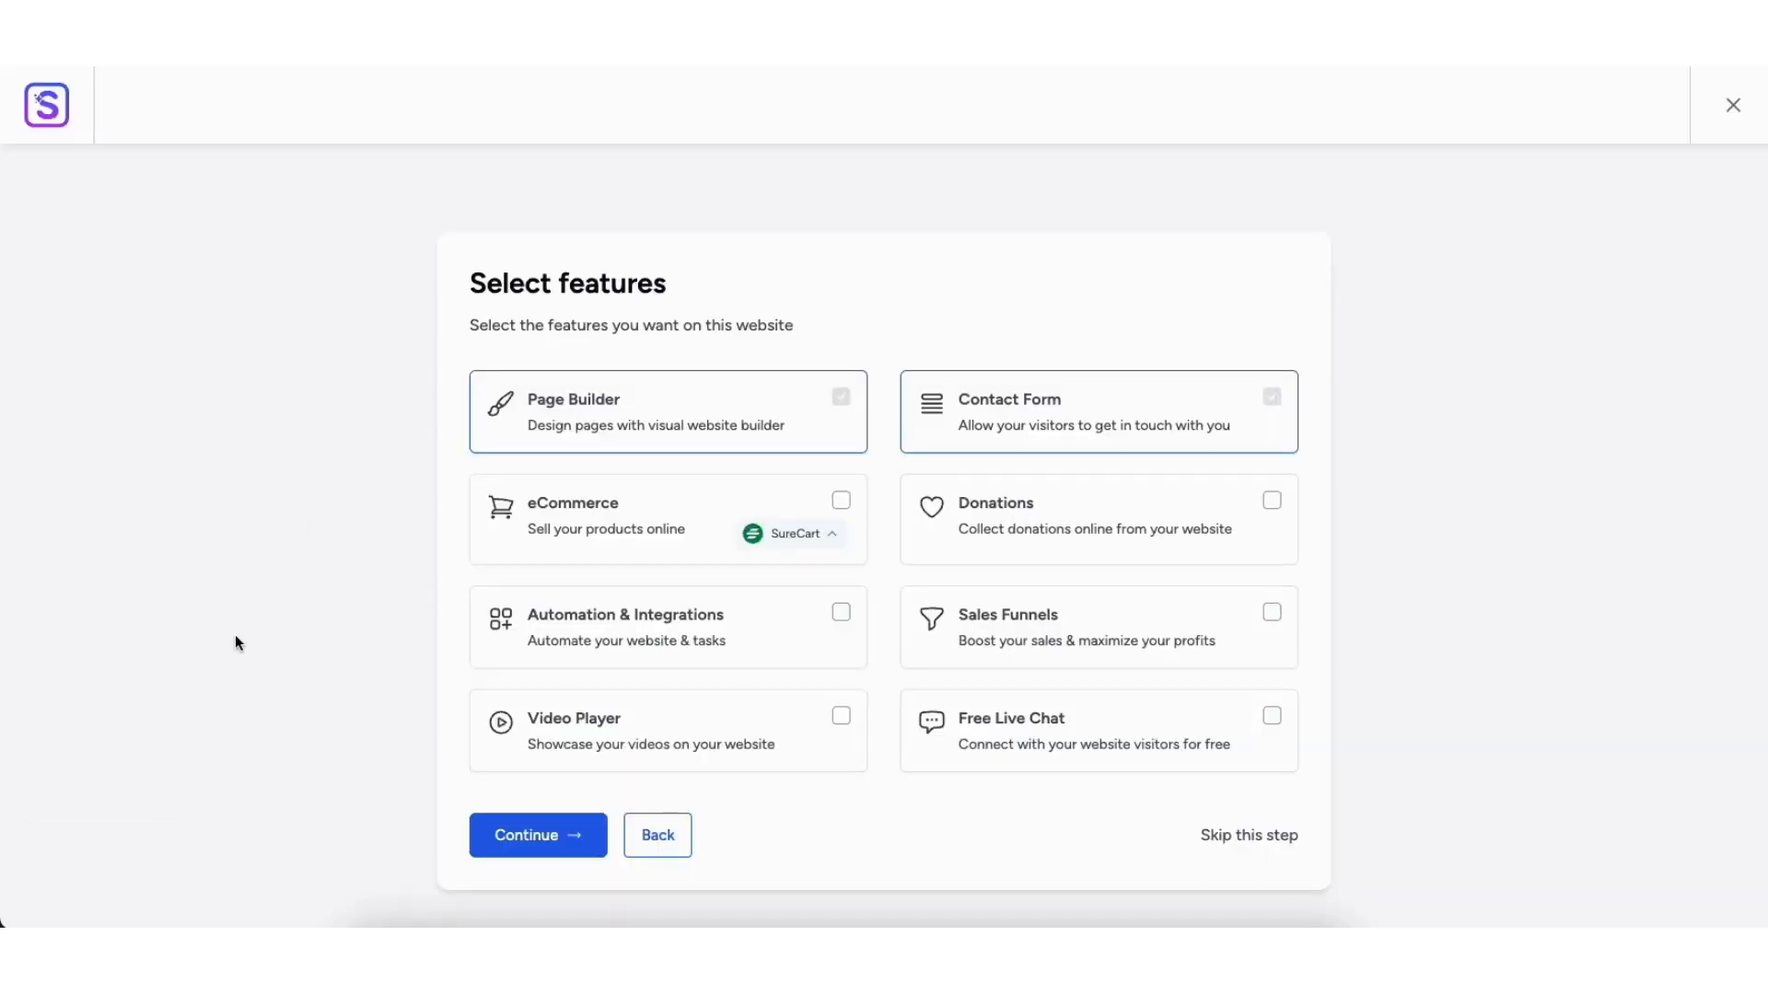
Step: Toggle eCommerce on and back off, then skip the optional features step
left_click(841, 502)
left_click(842, 503)
left_click(1241, 838)
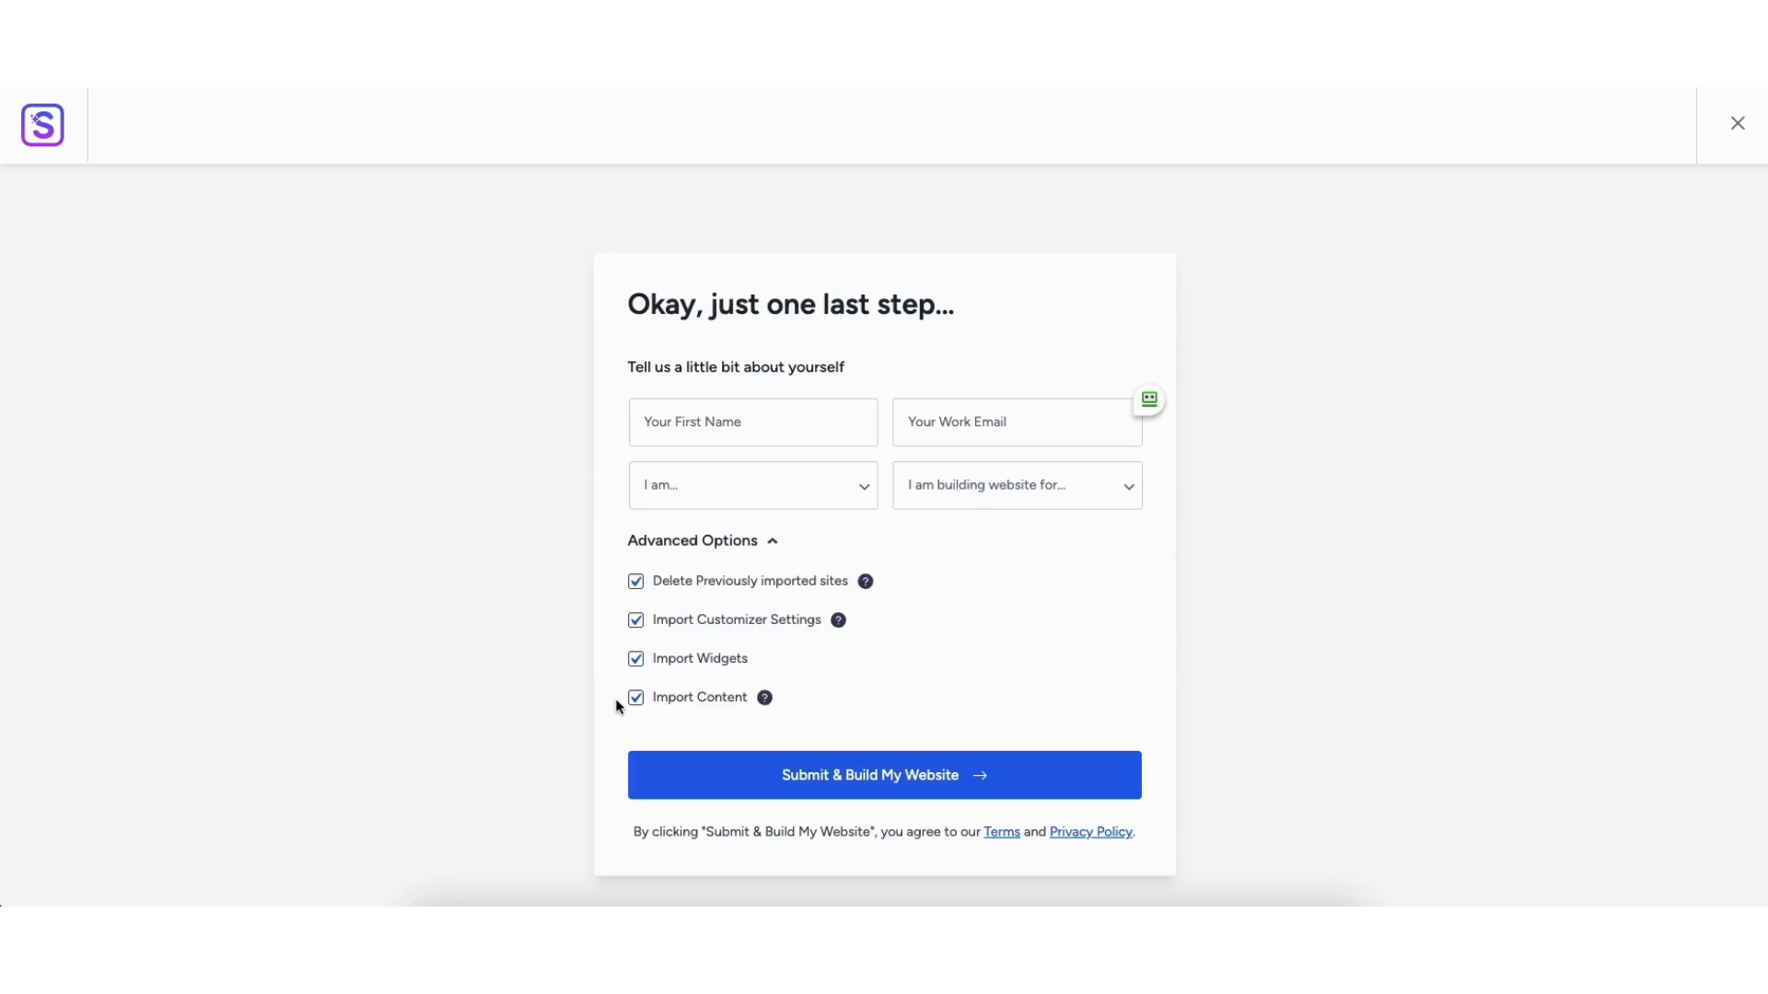
Step: Submit the details to build the website, then scroll through the finished home page
left_click(866, 776)
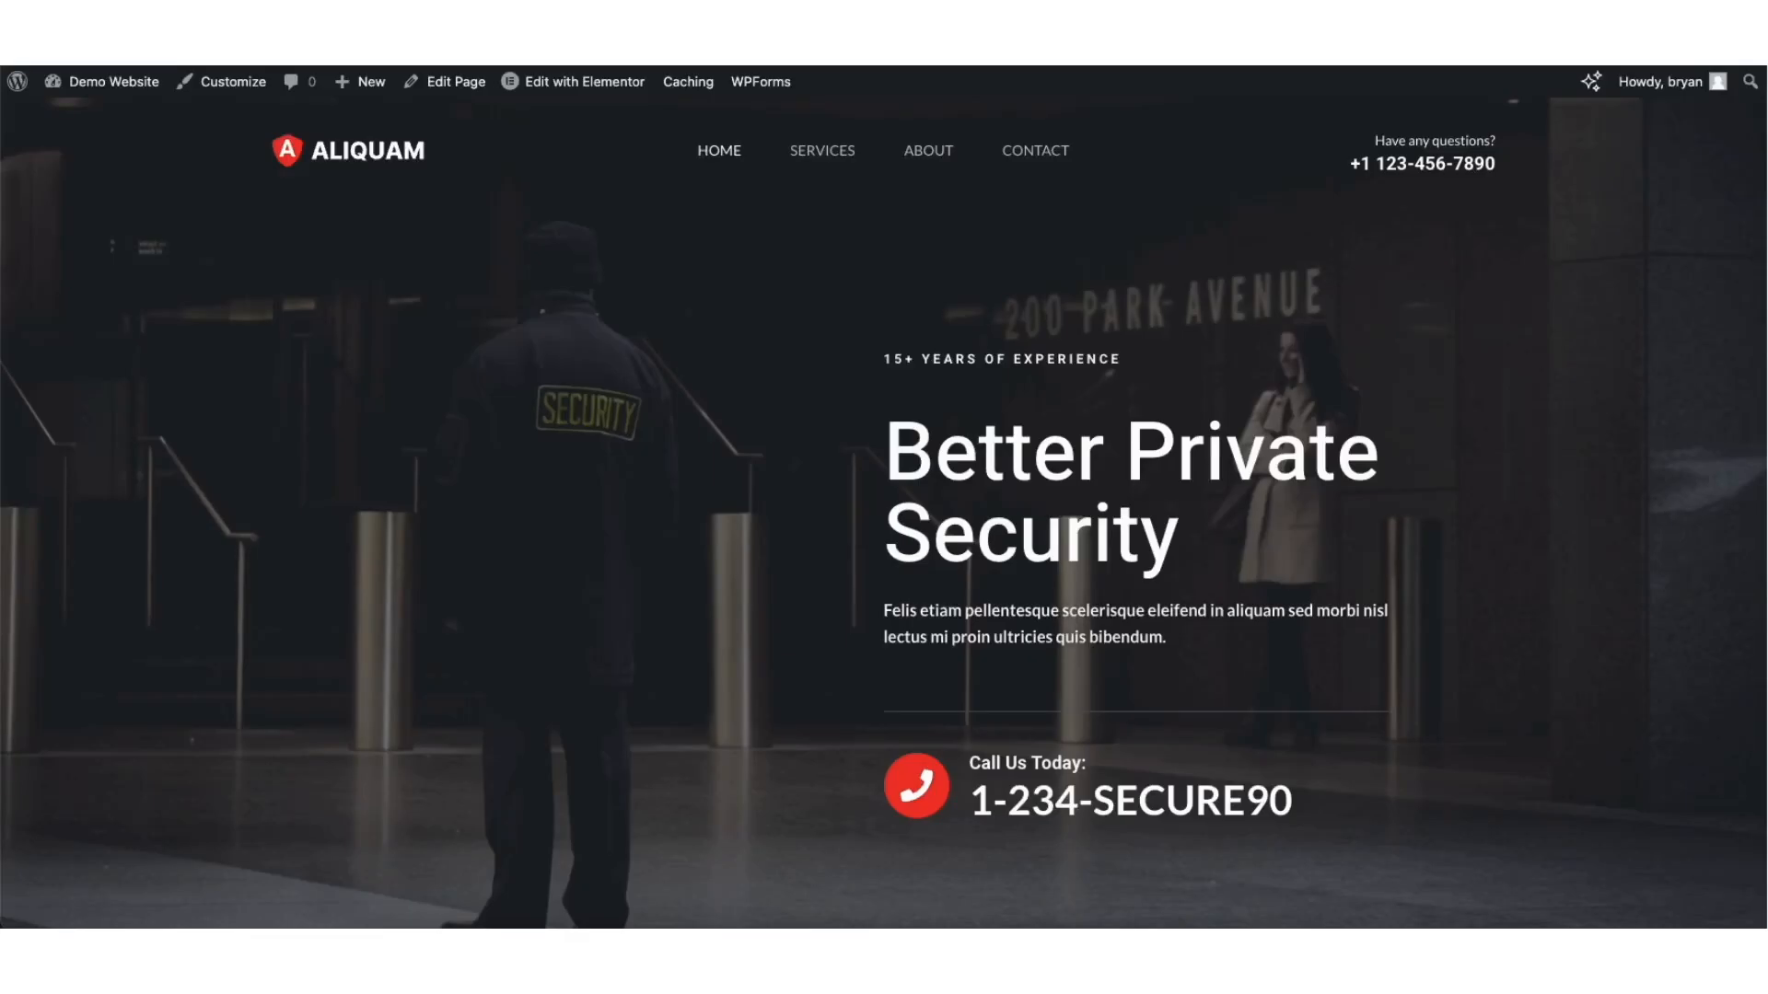
scroll(884, 513, "down", 8)
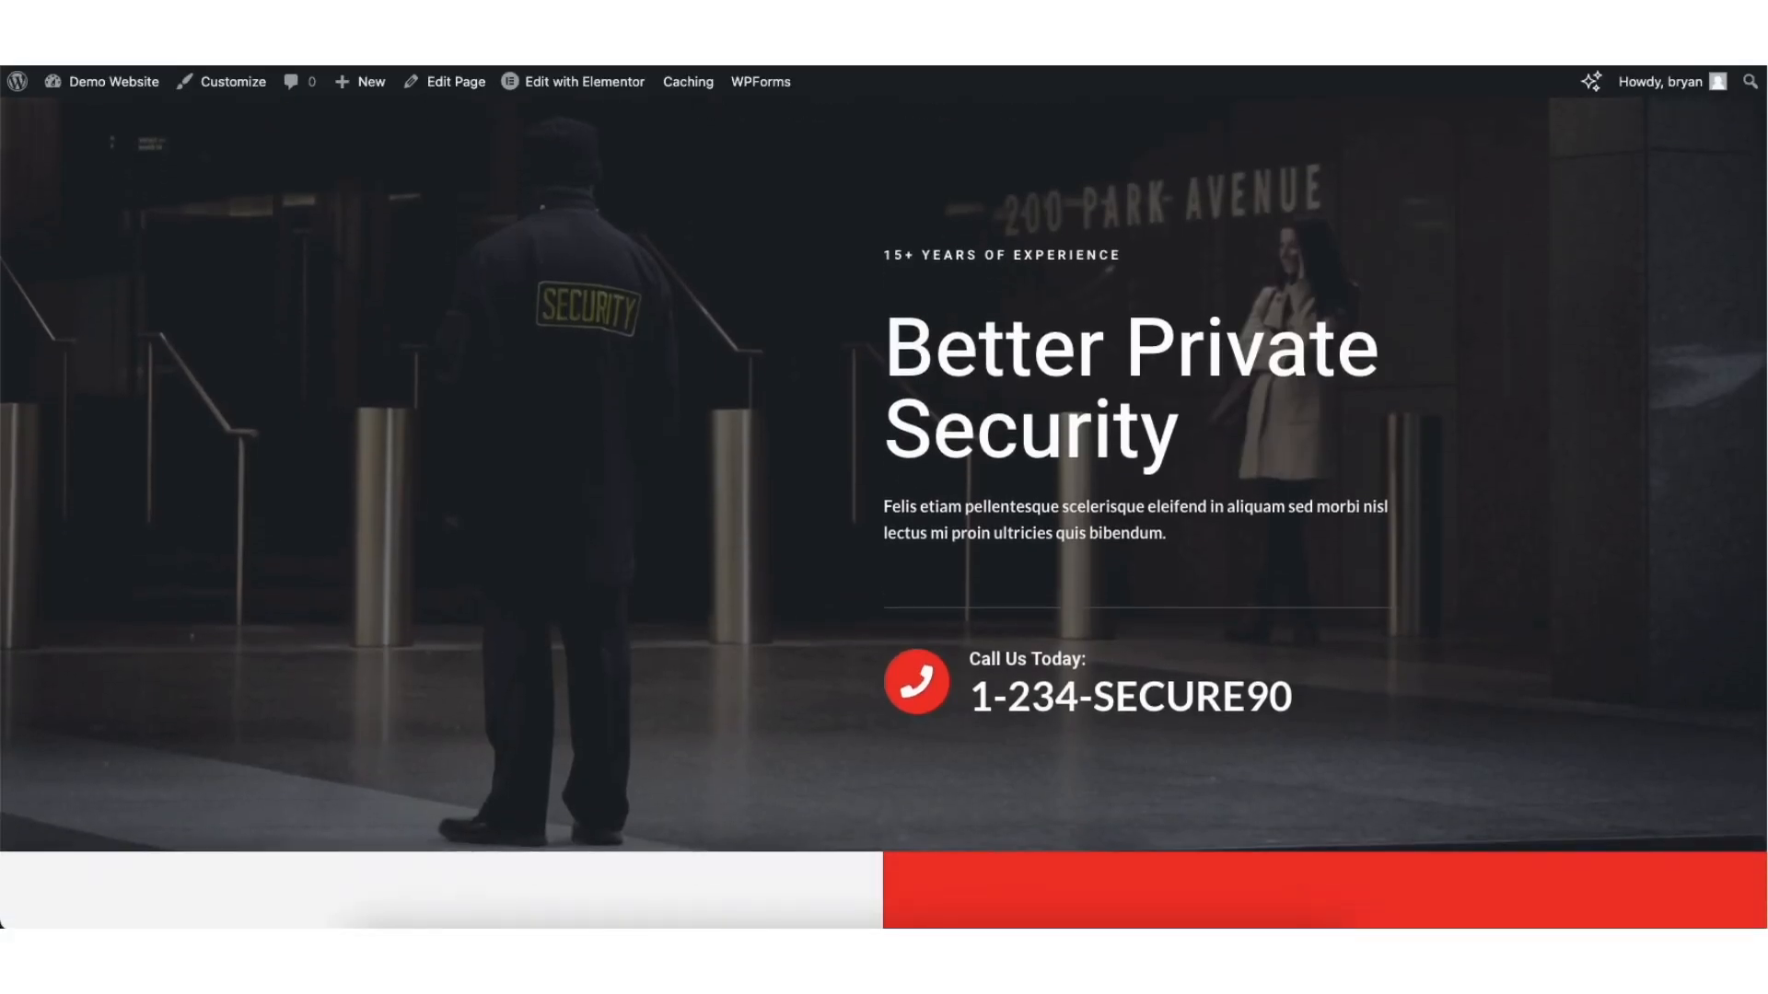
scroll(884, 513, "down", 10)
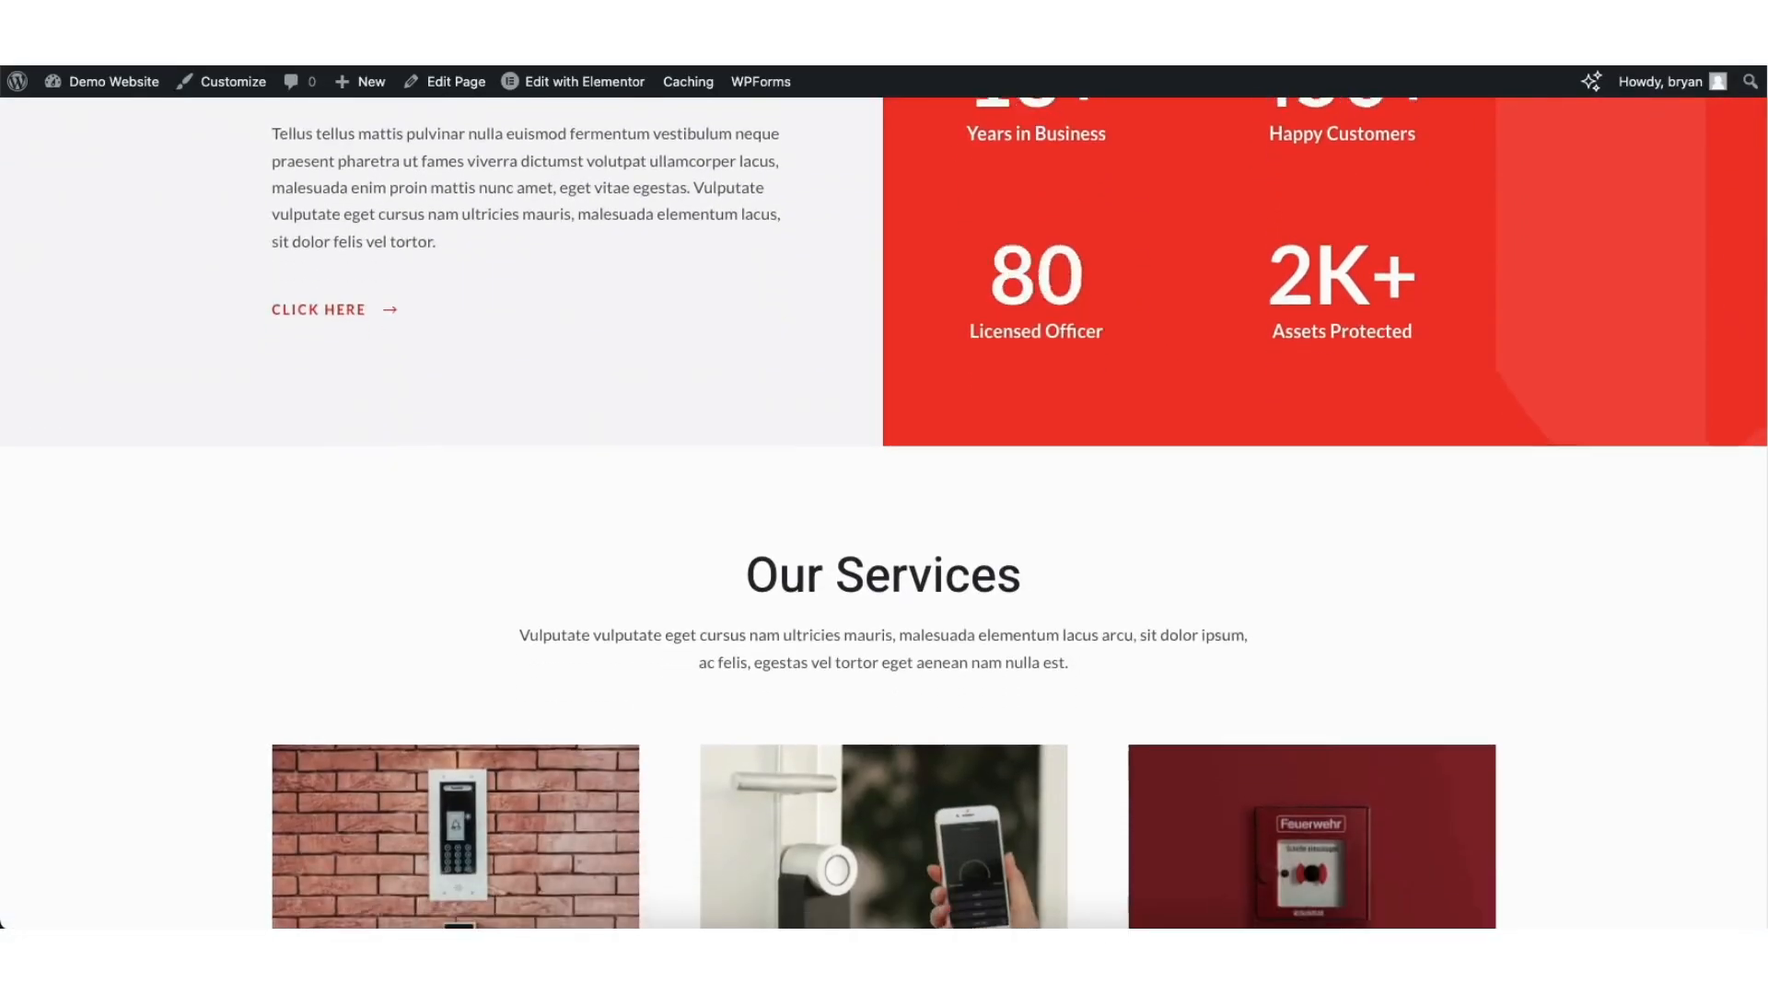
scroll(884, 514, "down", 10)
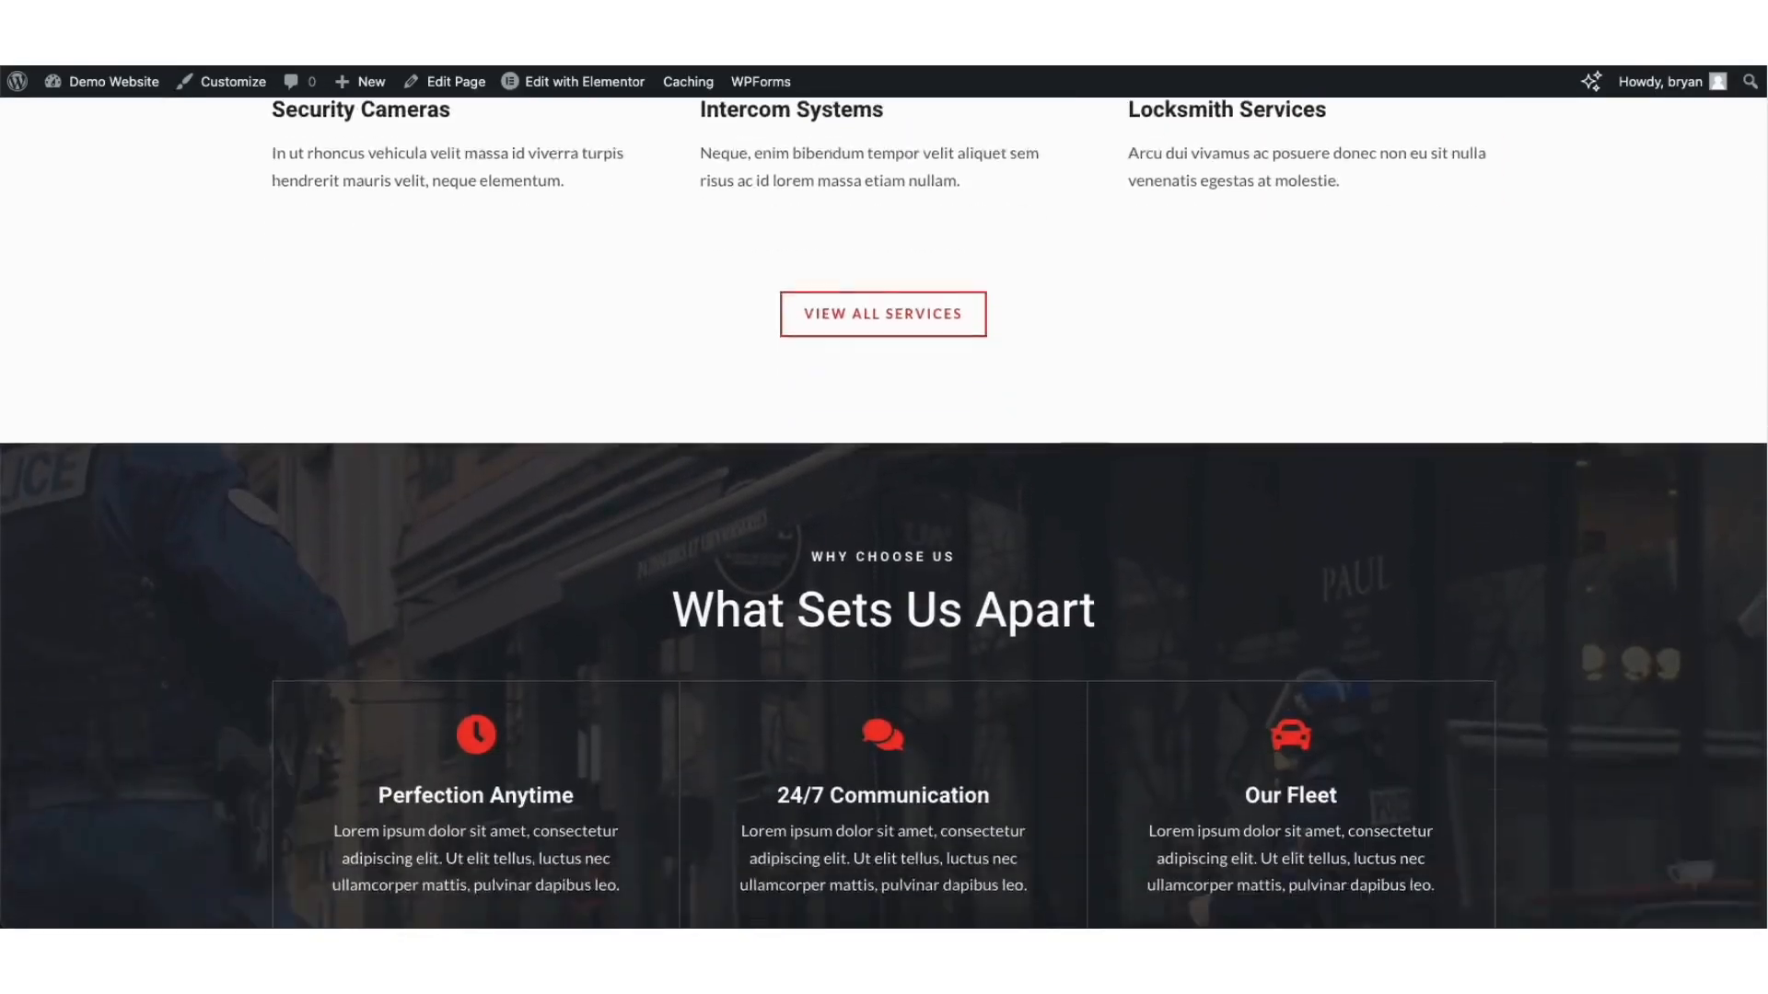
scroll(1756, 721, "down", 10)
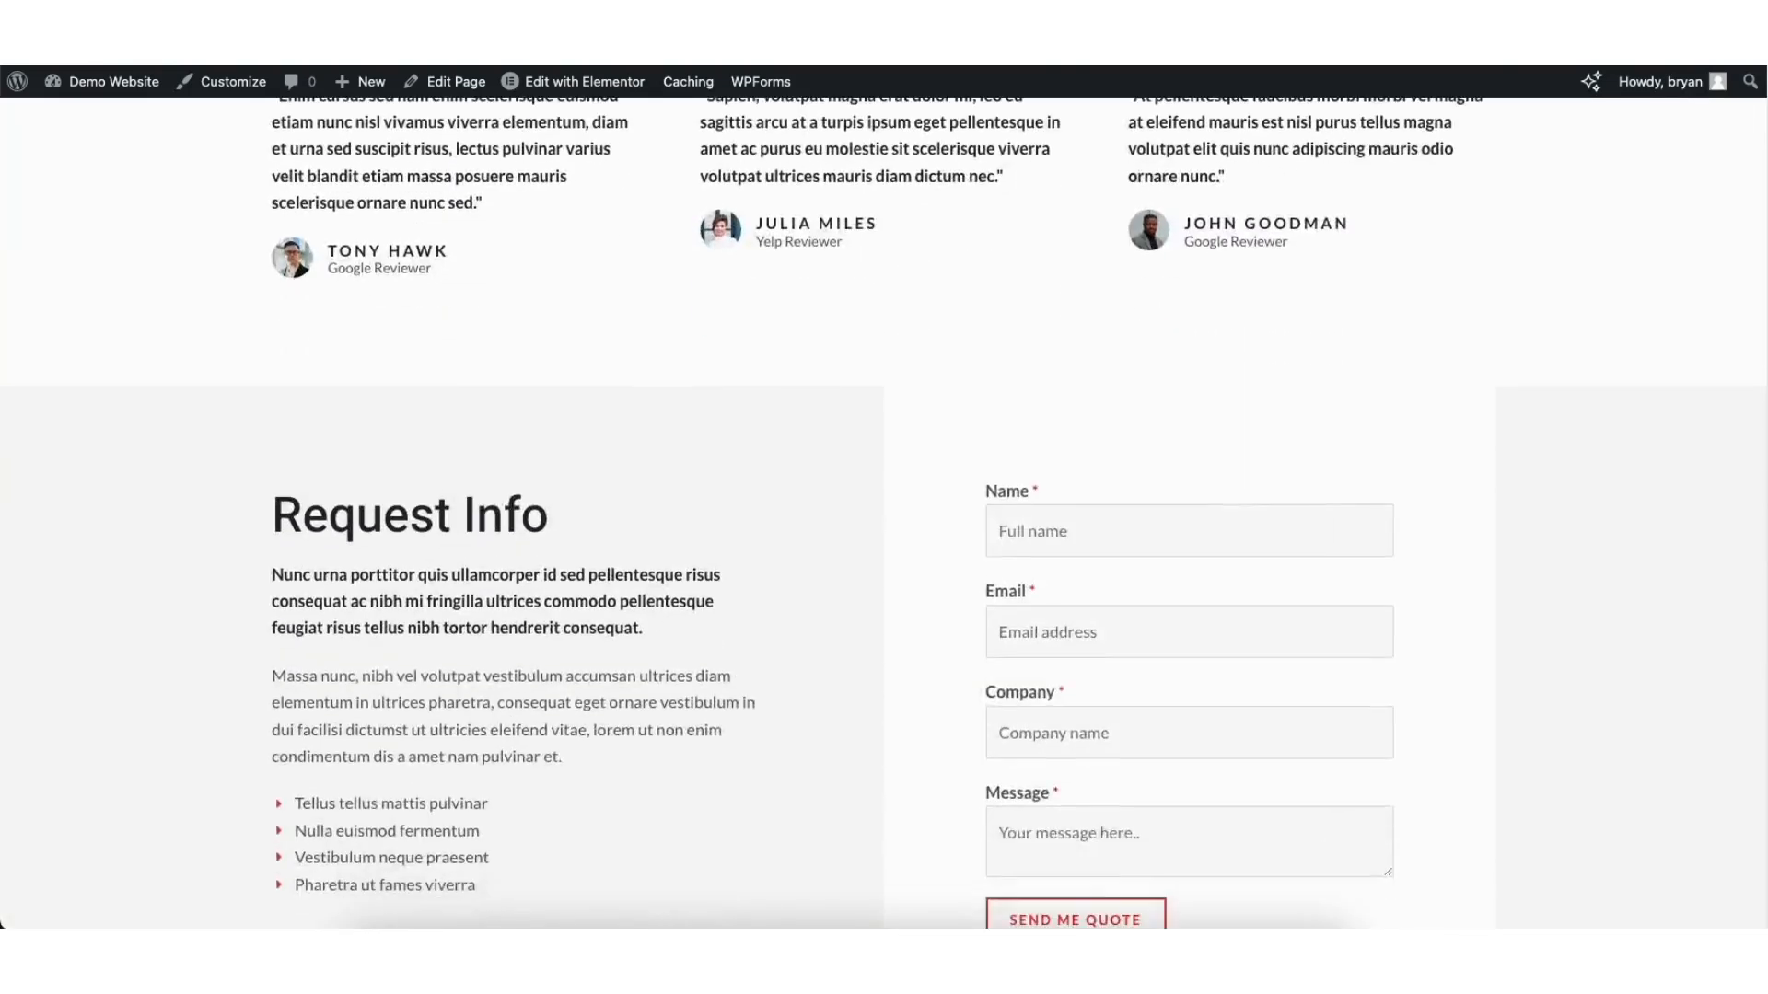
scroll(1756, 721, "up", 5)
Step: Open the Home page in the Elementor editor from the admin bar
left_click_drag(1756, 721, 1754, 72)
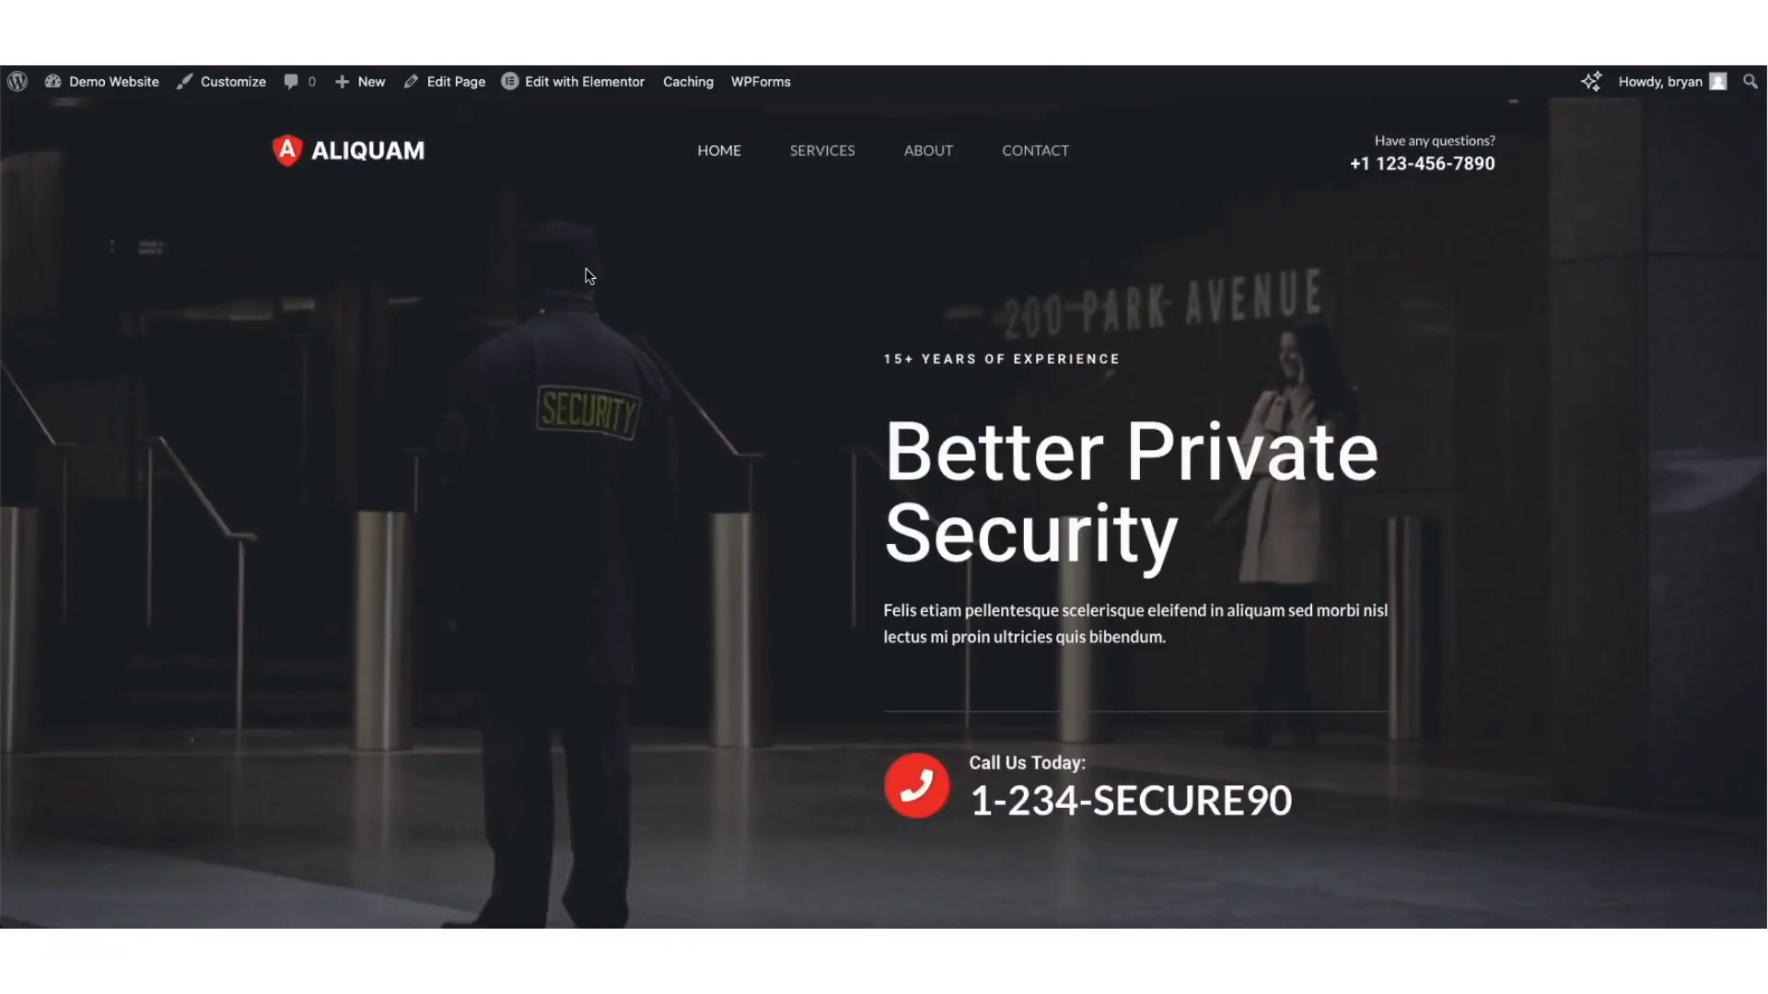
mouse_move(578, 87)
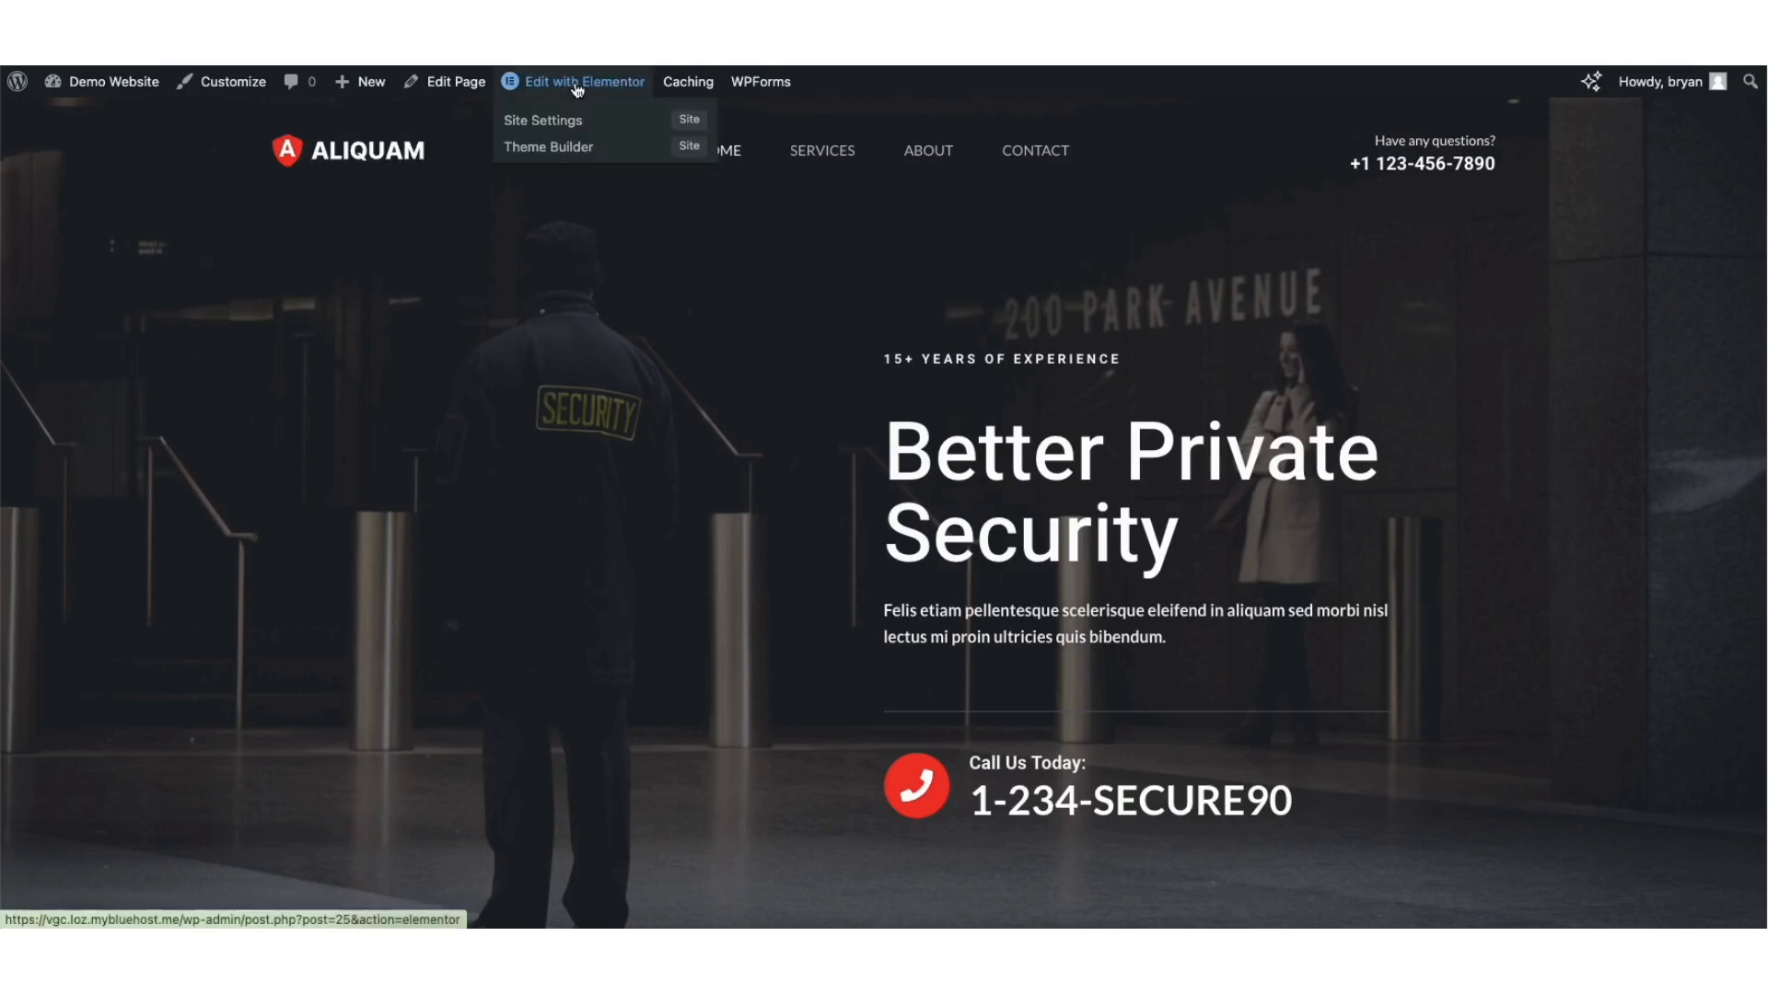
left_click(577, 84)
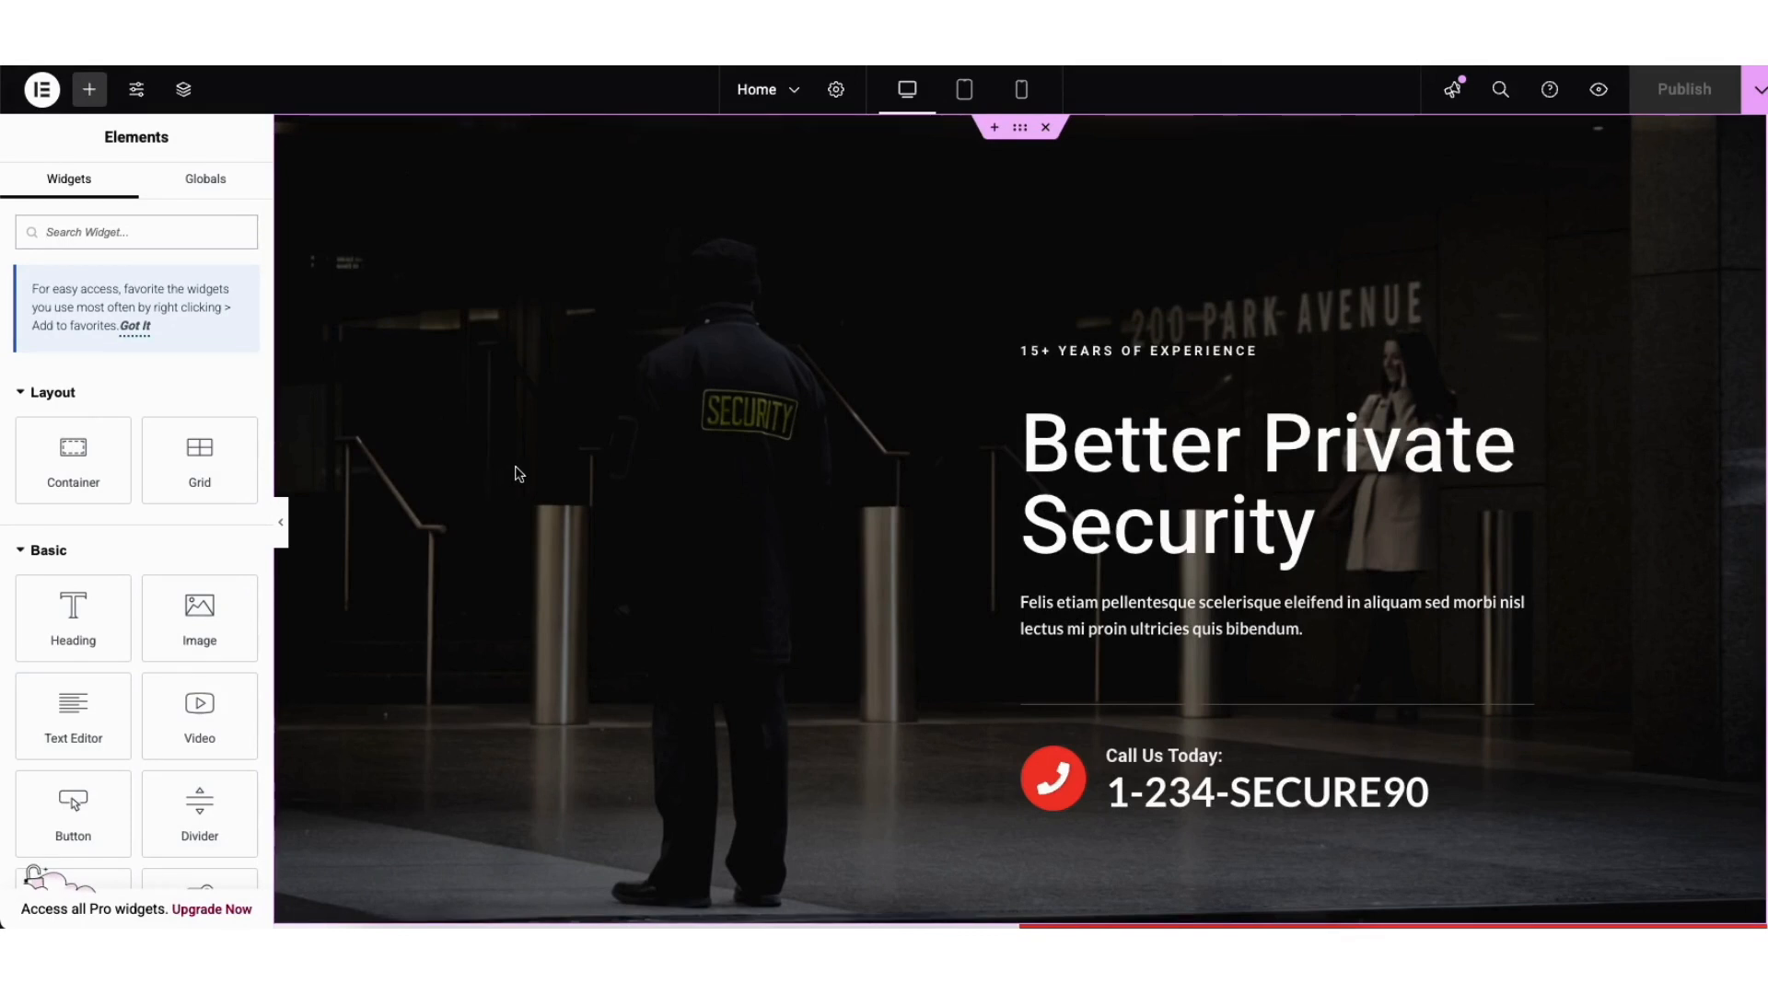
Step: Replace the hero heading 'Better Private Security' with 'Security Services Website', keeping the H1 tag
left_click(1069, 438)
left_click_drag(1024, 437, 1320, 523)
left_click(1208, 458)
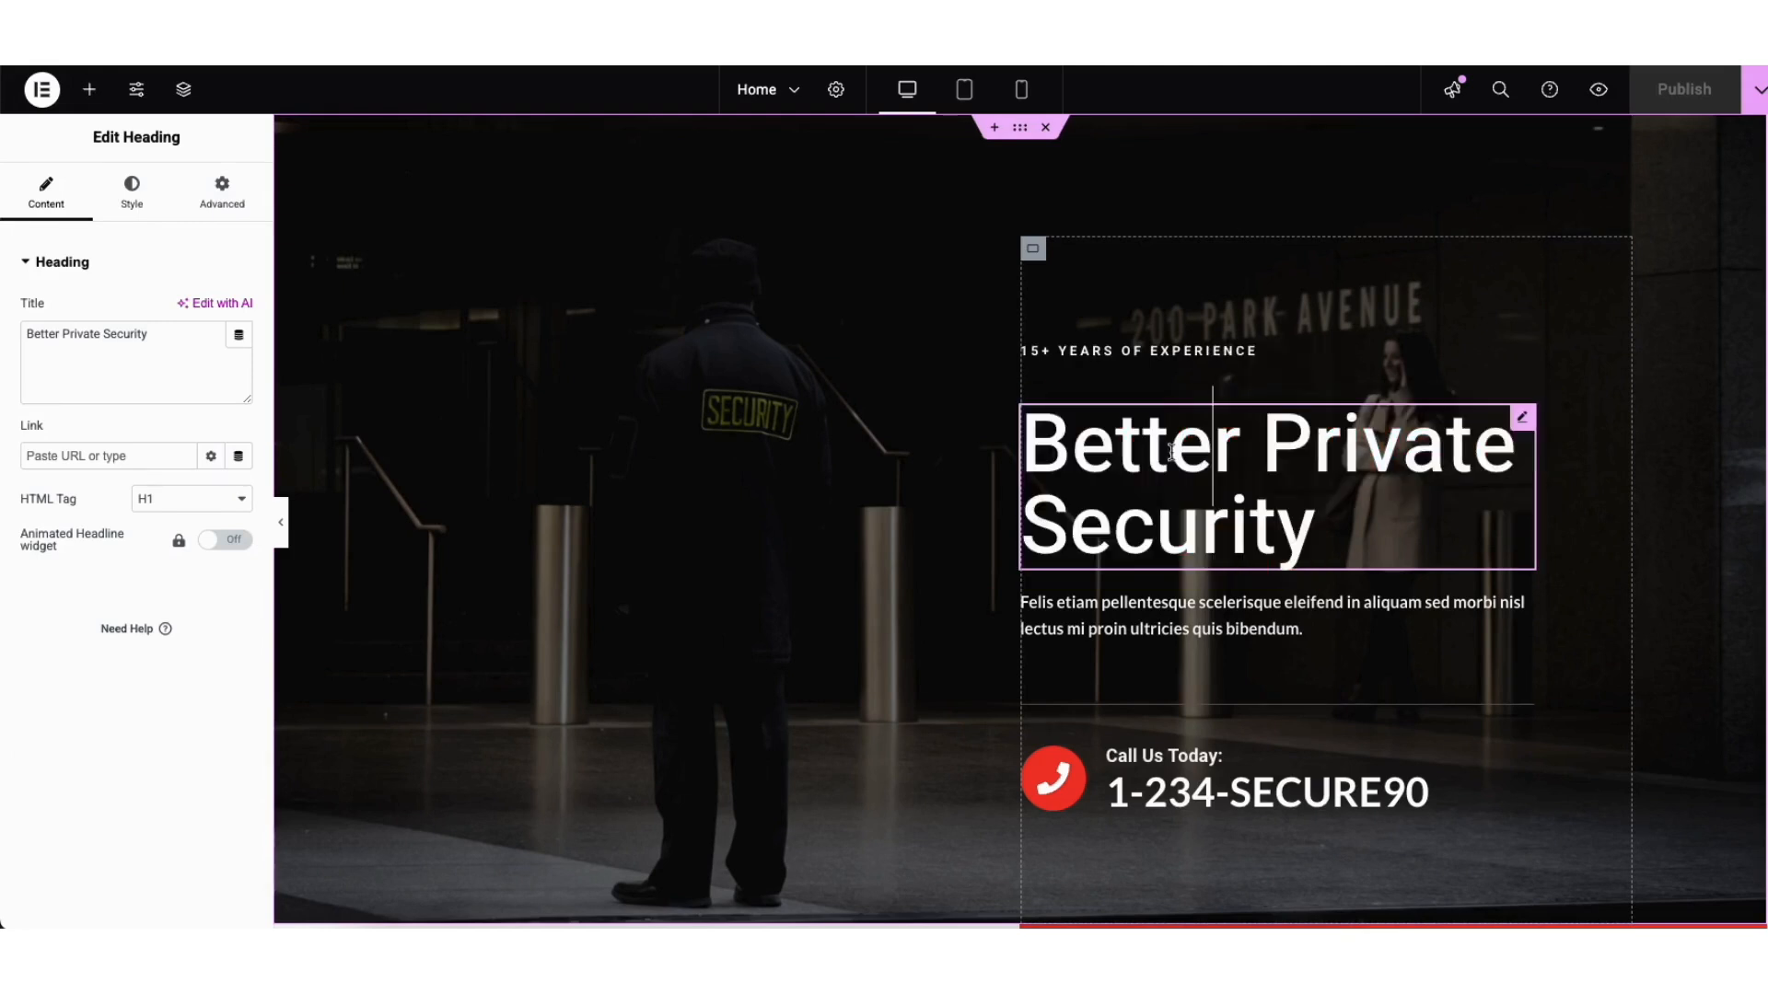
left_click_drag(1024, 447, 1327, 505)
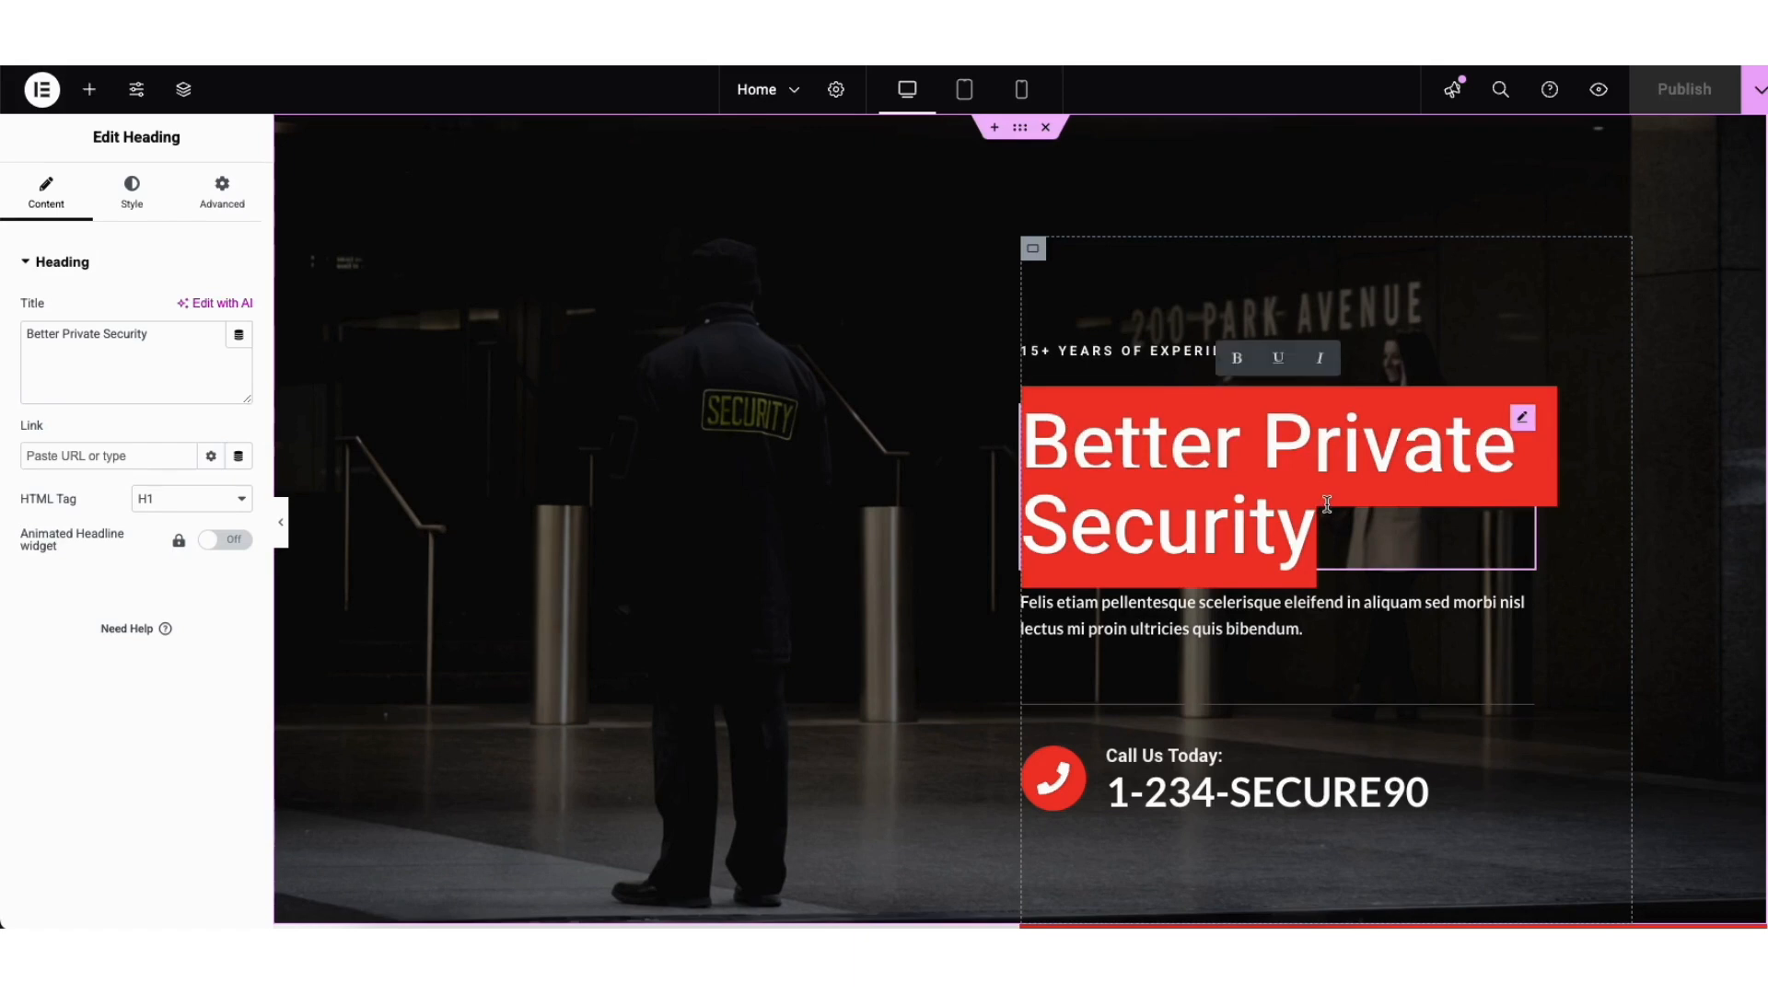
type("Securi")
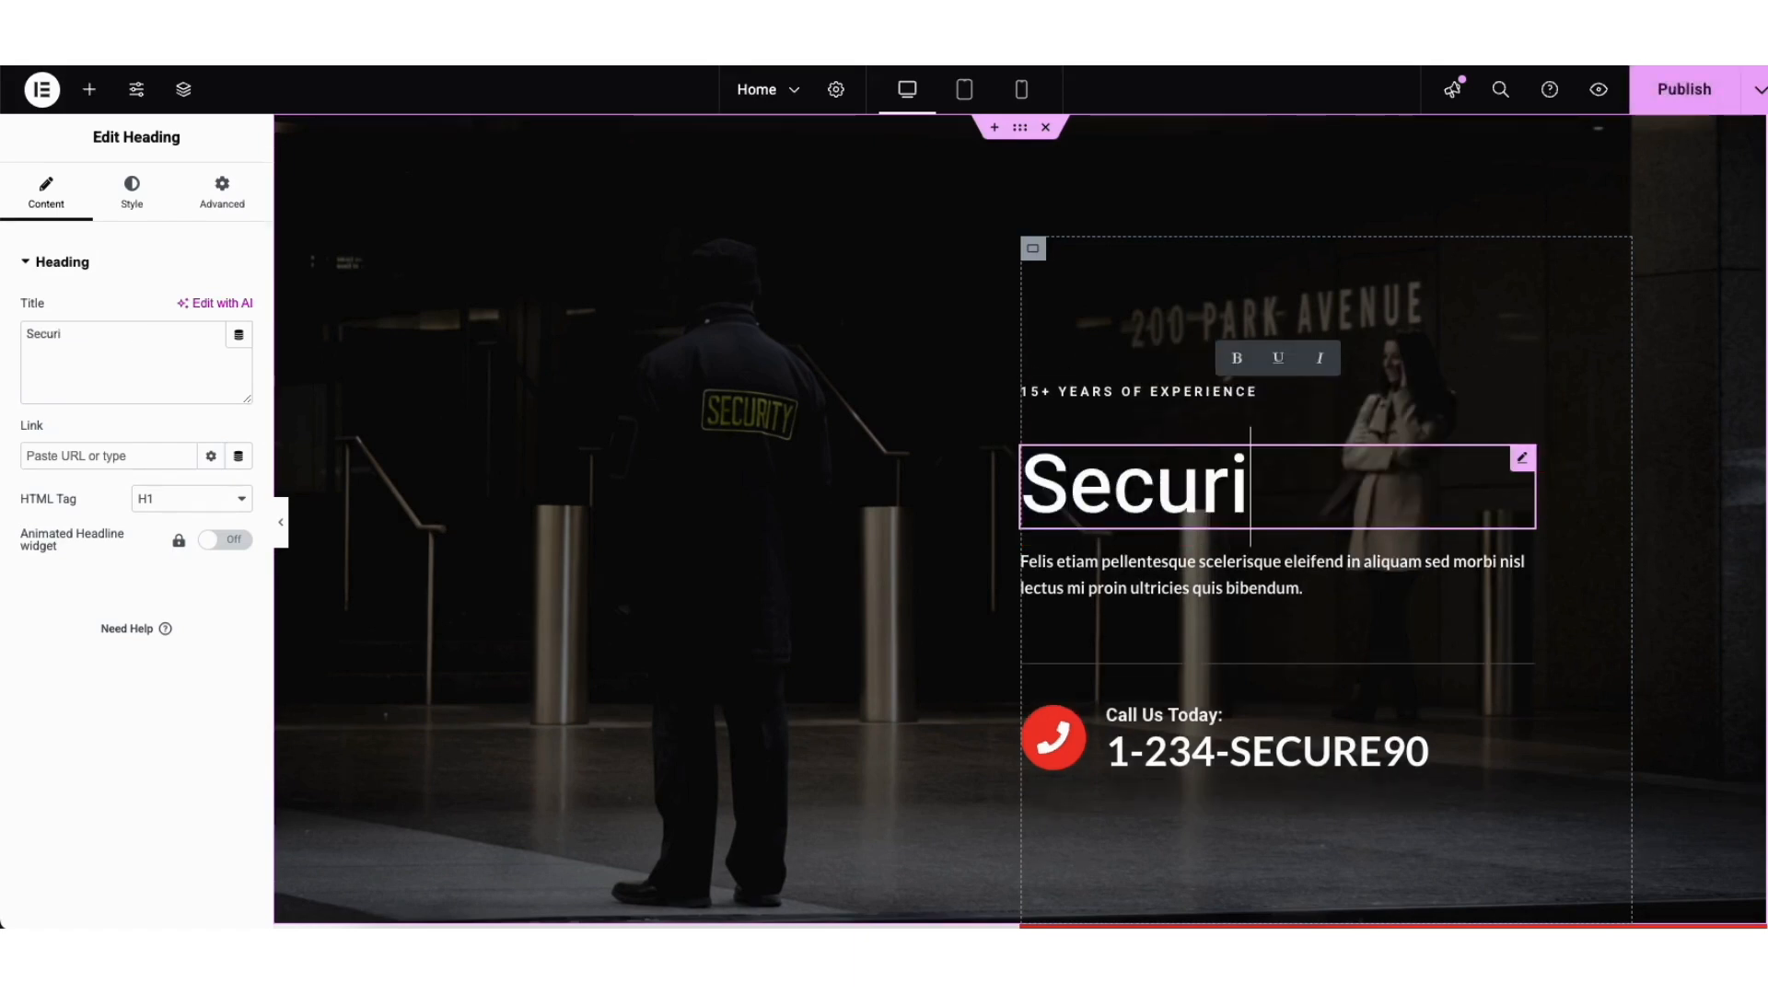
type("ty Services")
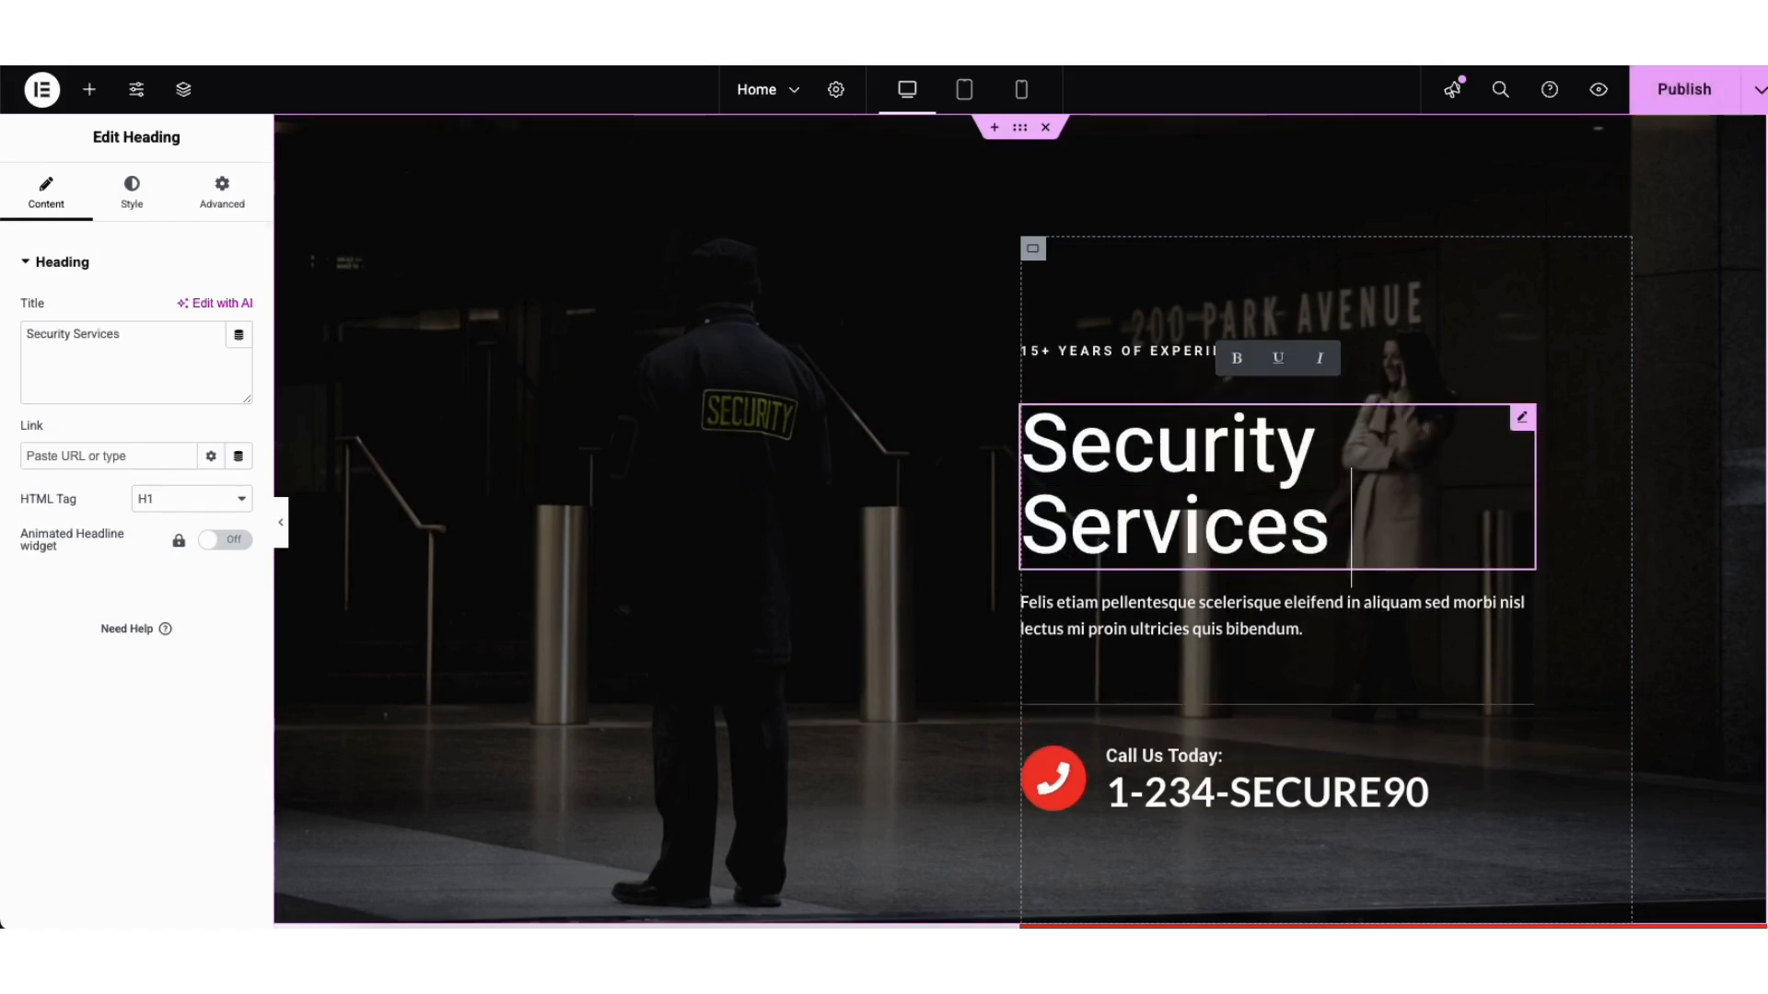
type(" Website")
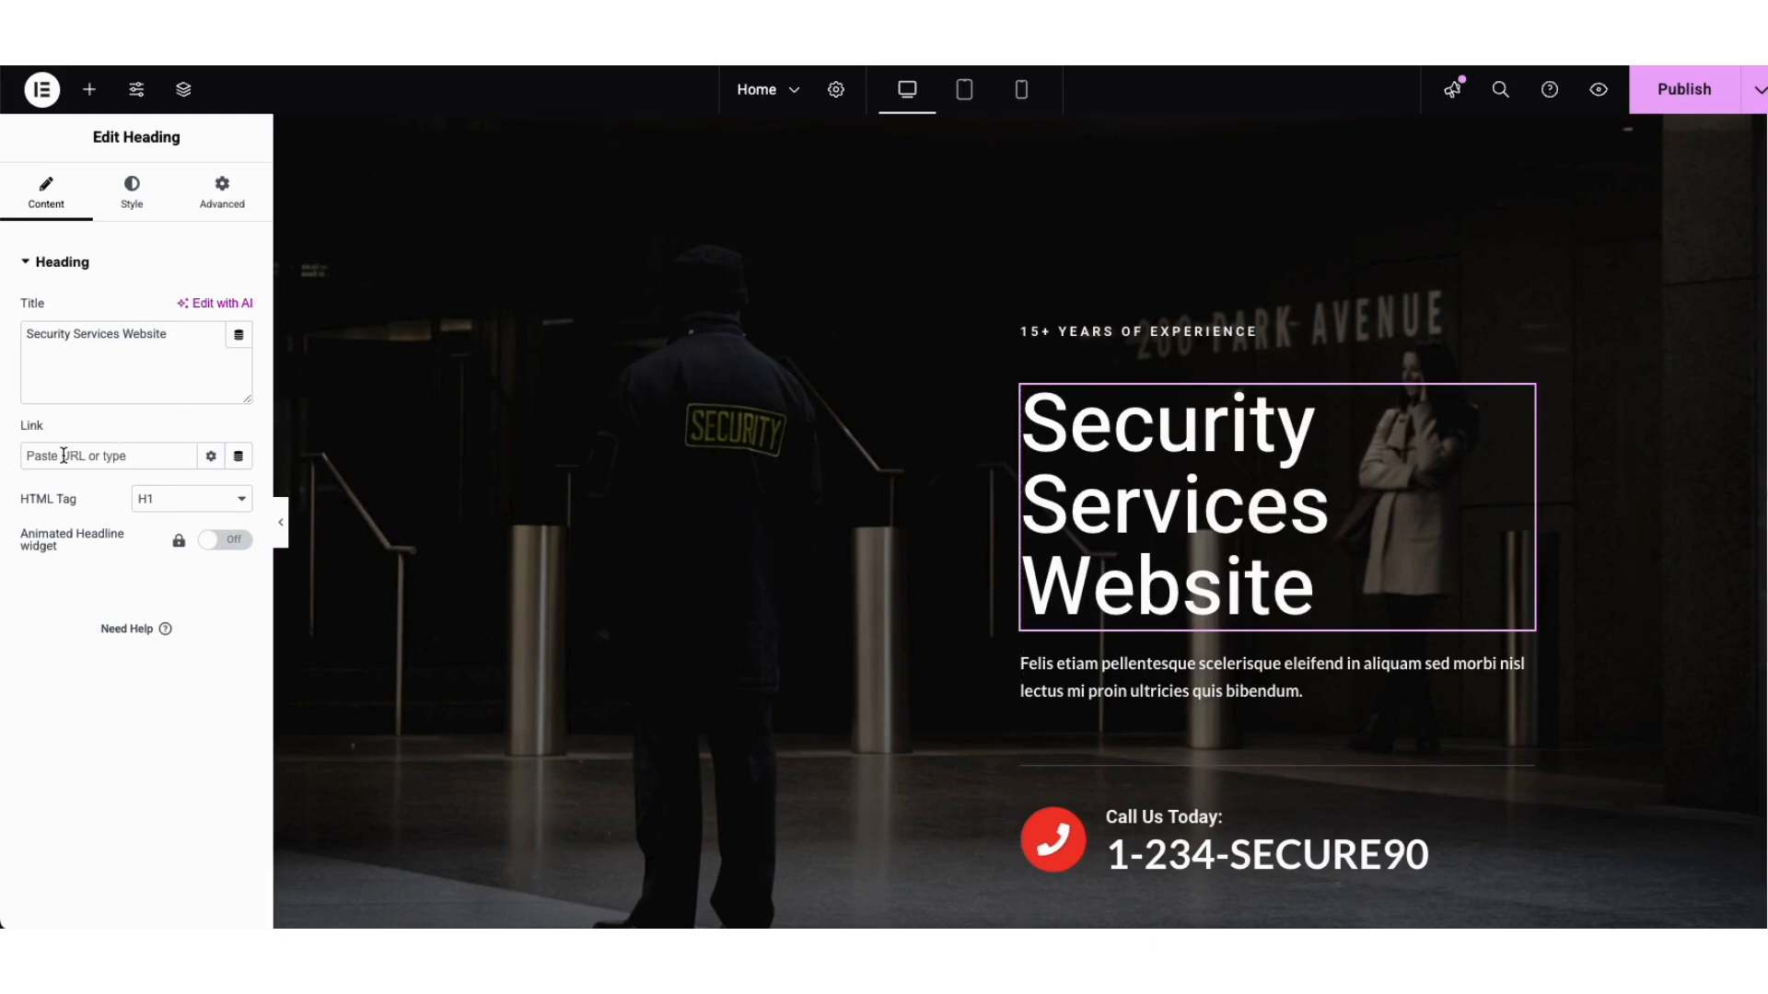
left_click(170, 503)
left_click(179, 501)
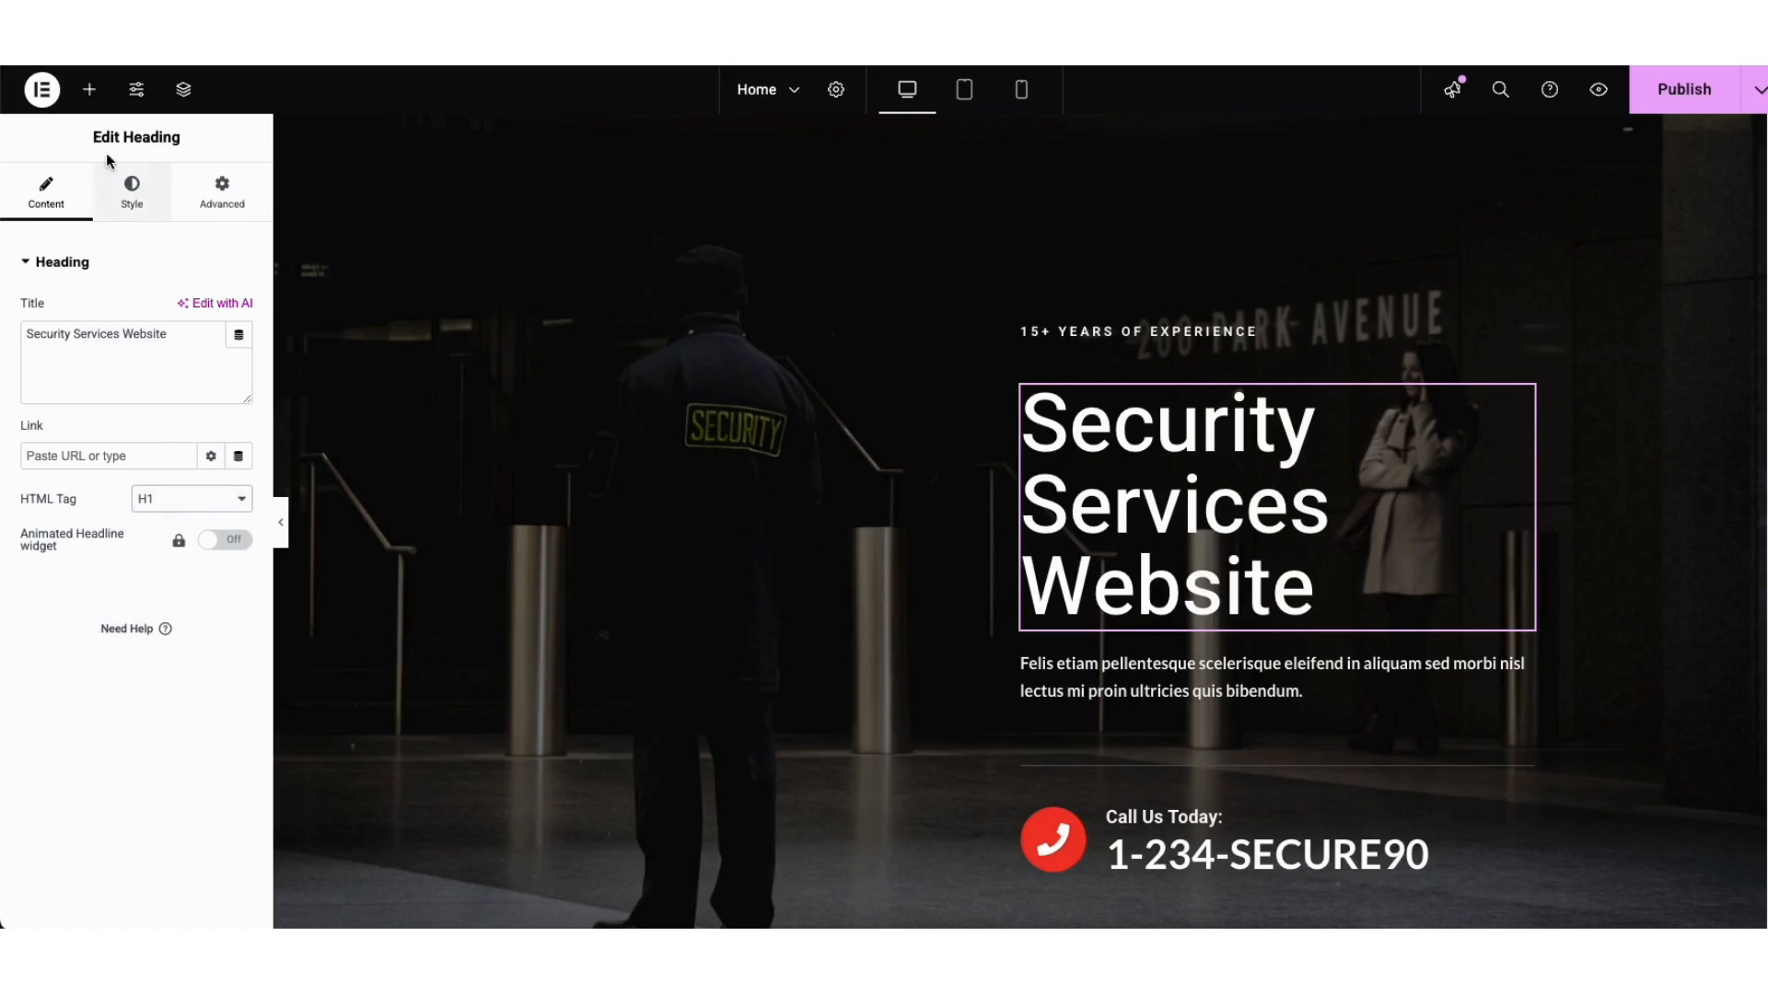
Step: Open the heading's Style typography options and browse the font families without changing the font
left_click(131, 191)
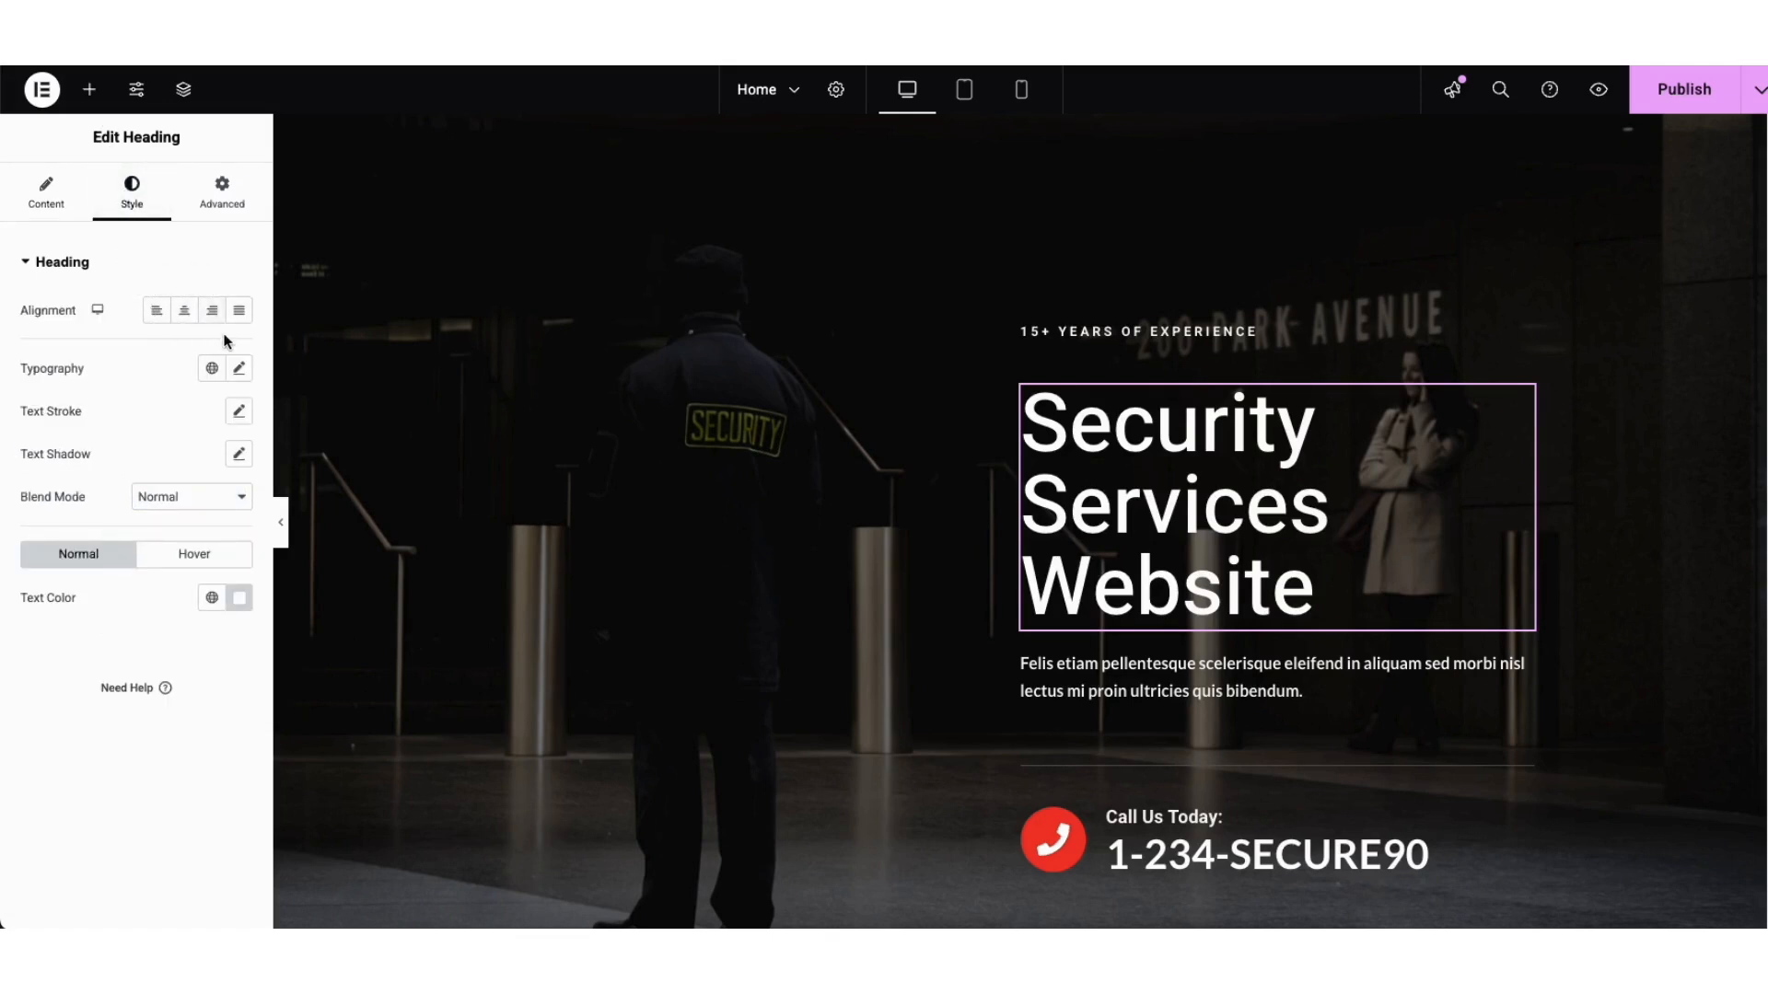
left_click(239, 371)
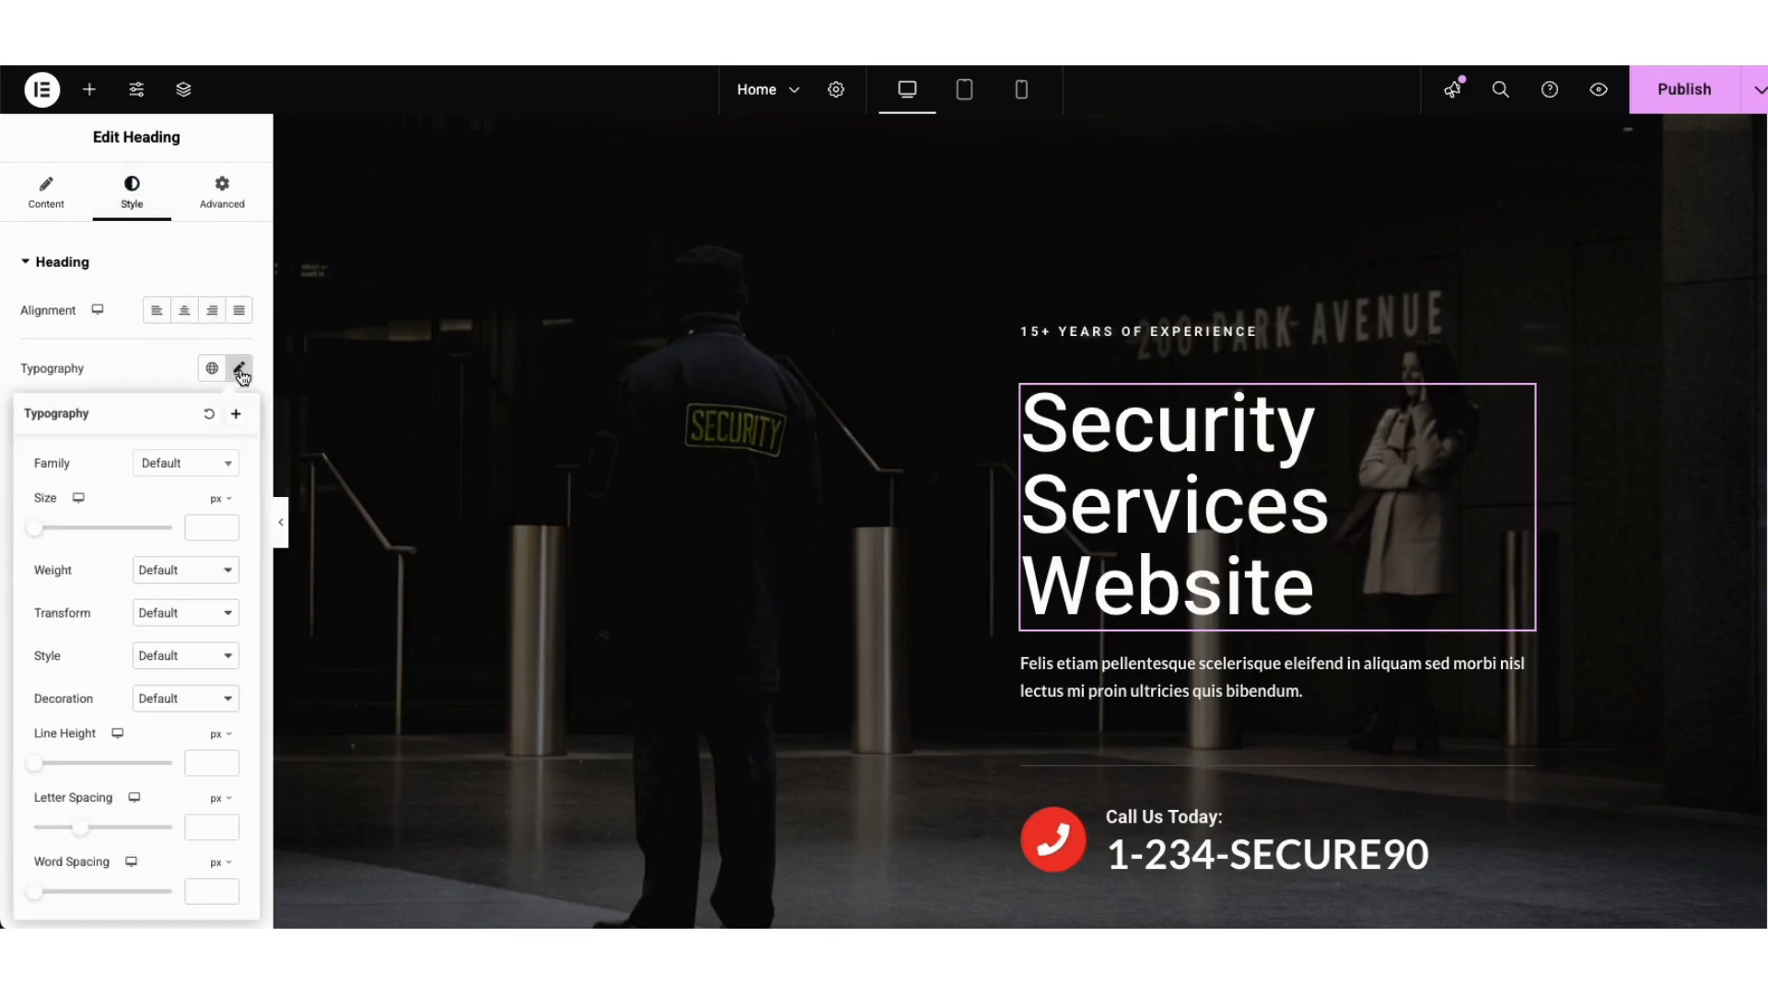
left_click(231, 470)
left_click_drag(233, 509, 228, 541)
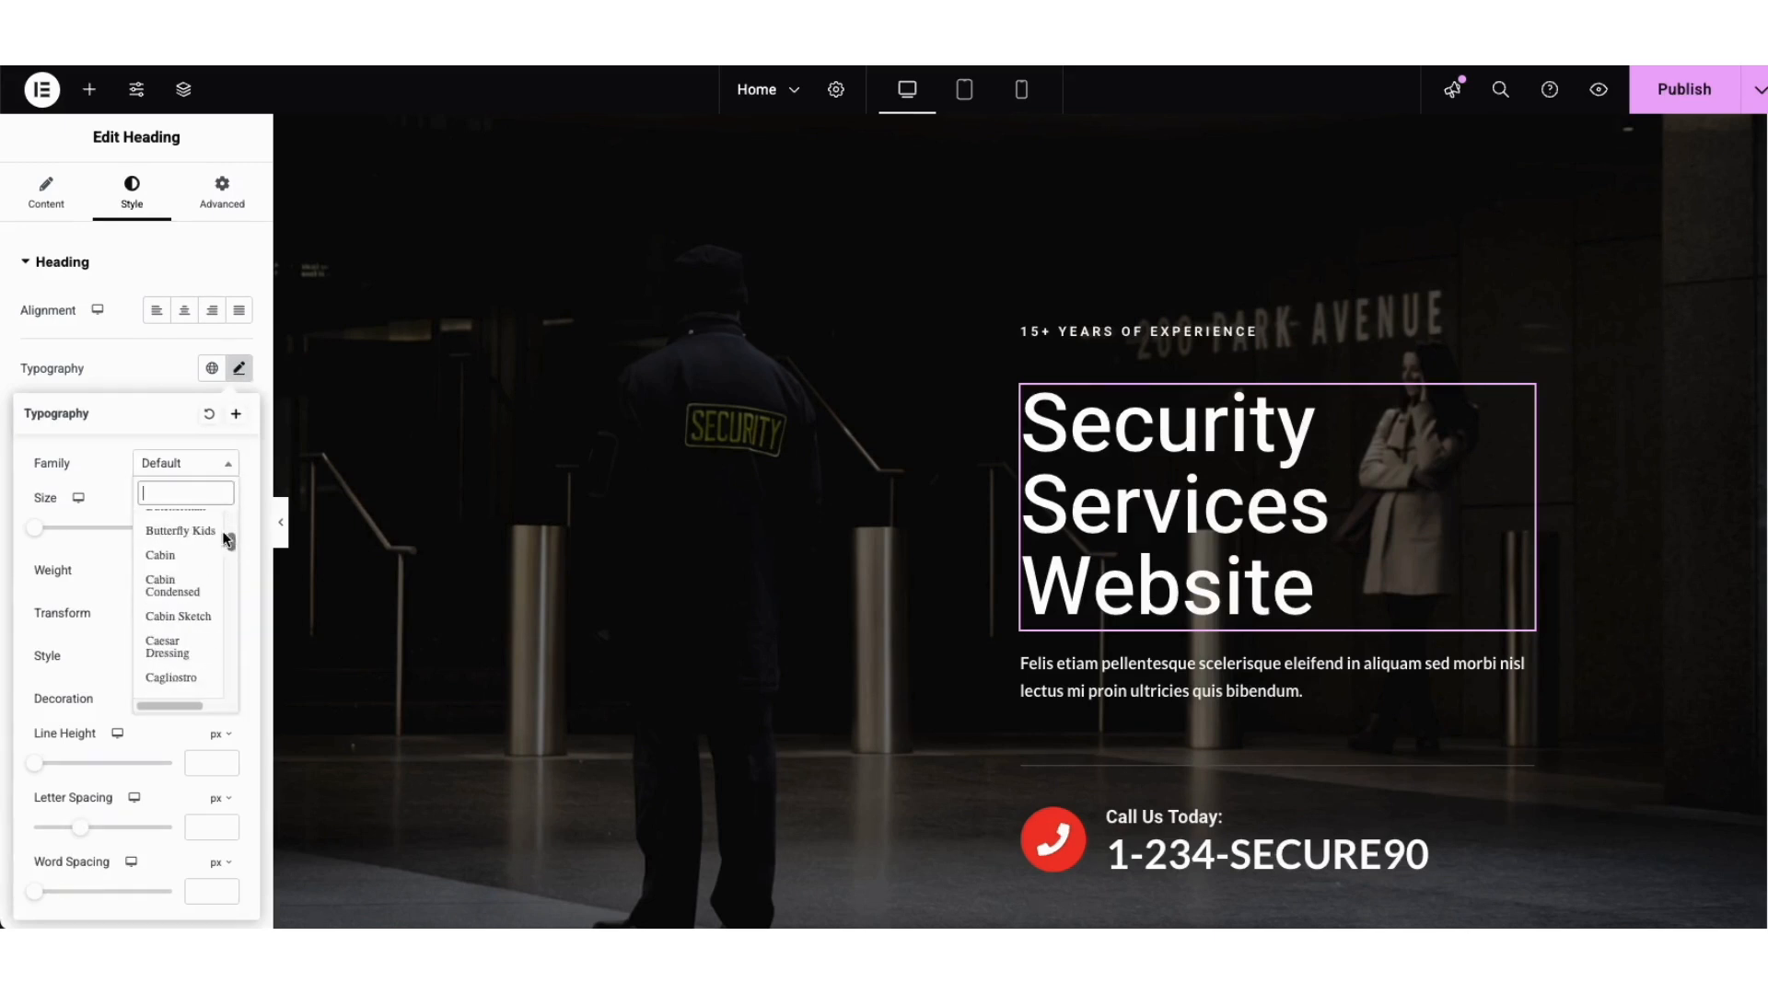
left_click(114, 487)
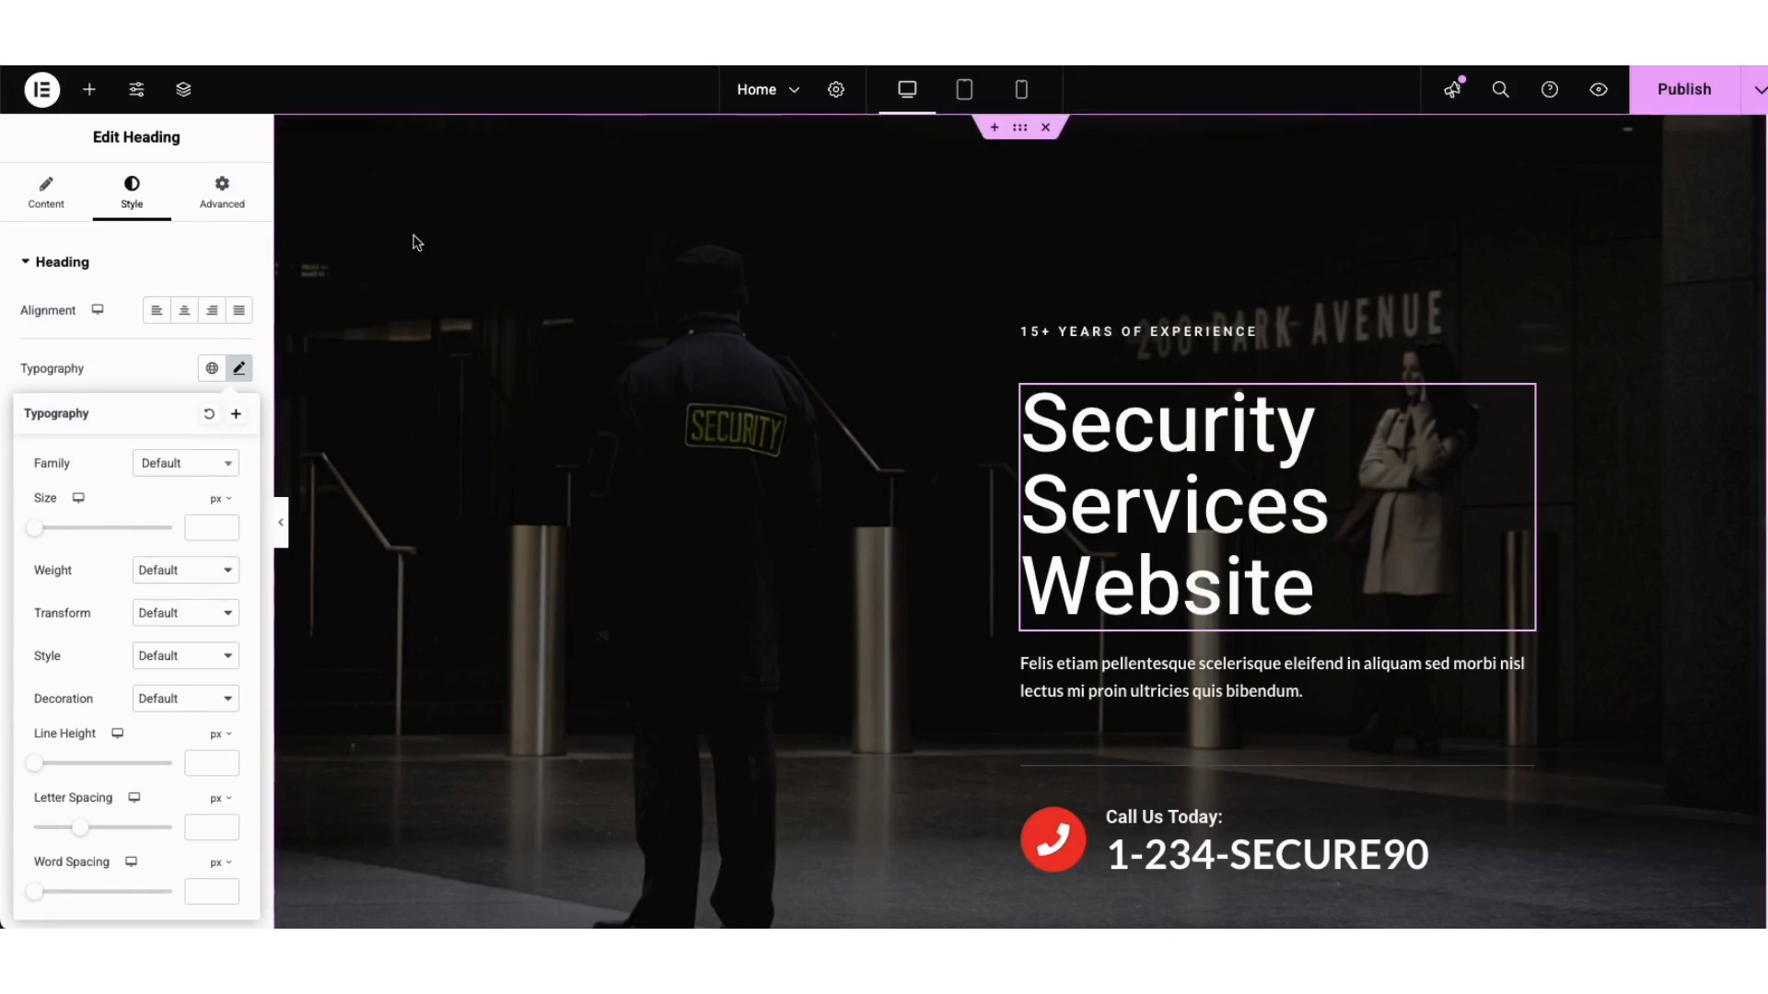
right_click(479, 229)
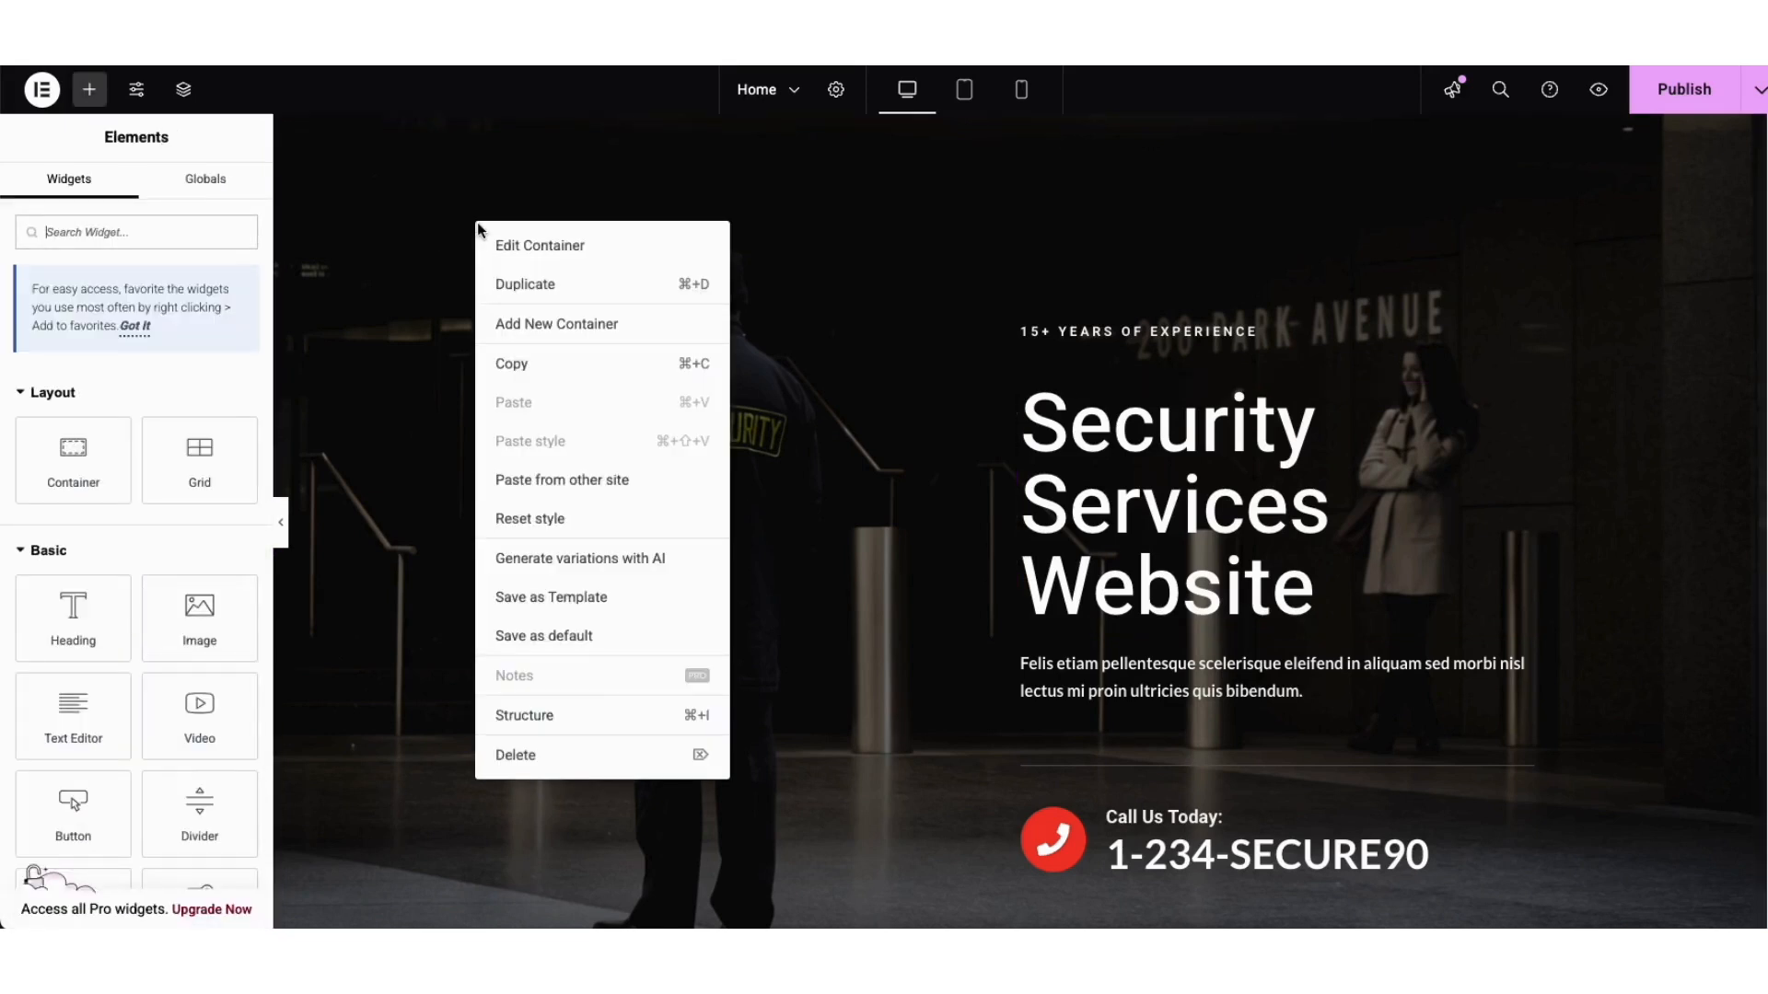
Step: Edit the hero container and open its Style background image picker
left_click(512, 249)
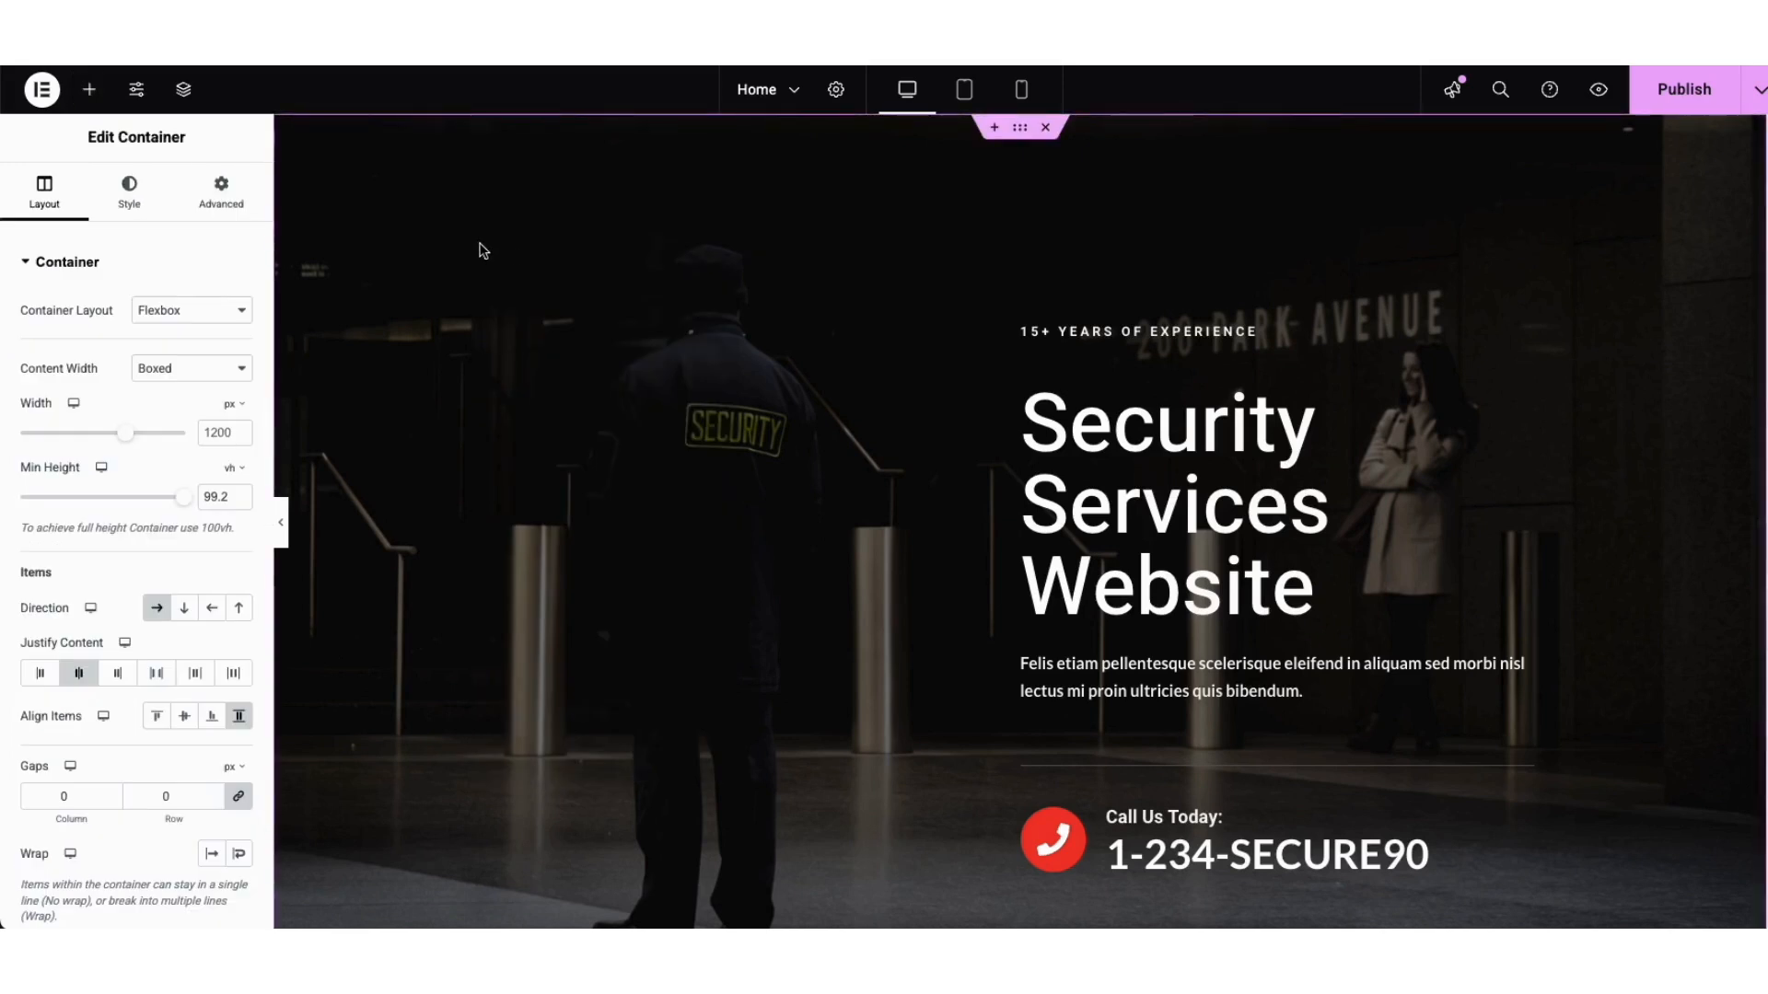
left_click(129, 201)
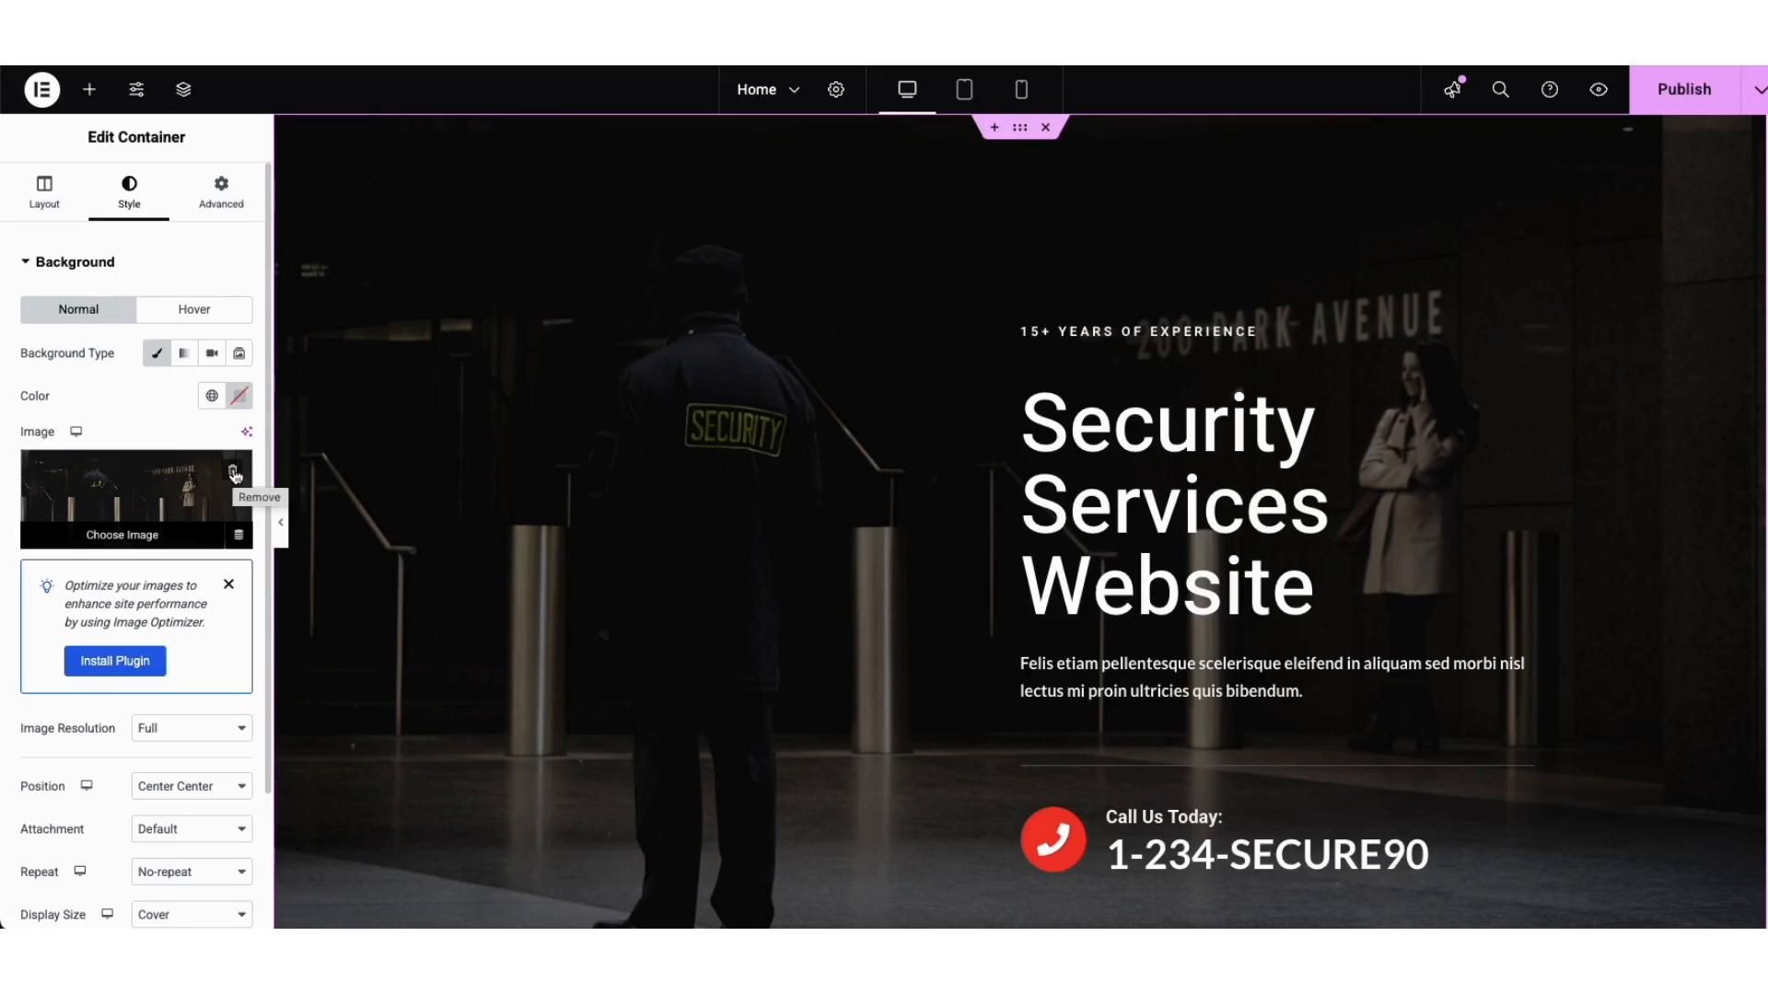
left_click(179, 493)
Step: Choose security-service-hero-img-bg.jpg from the Media Library as the hero container background
left_click(293, 171)
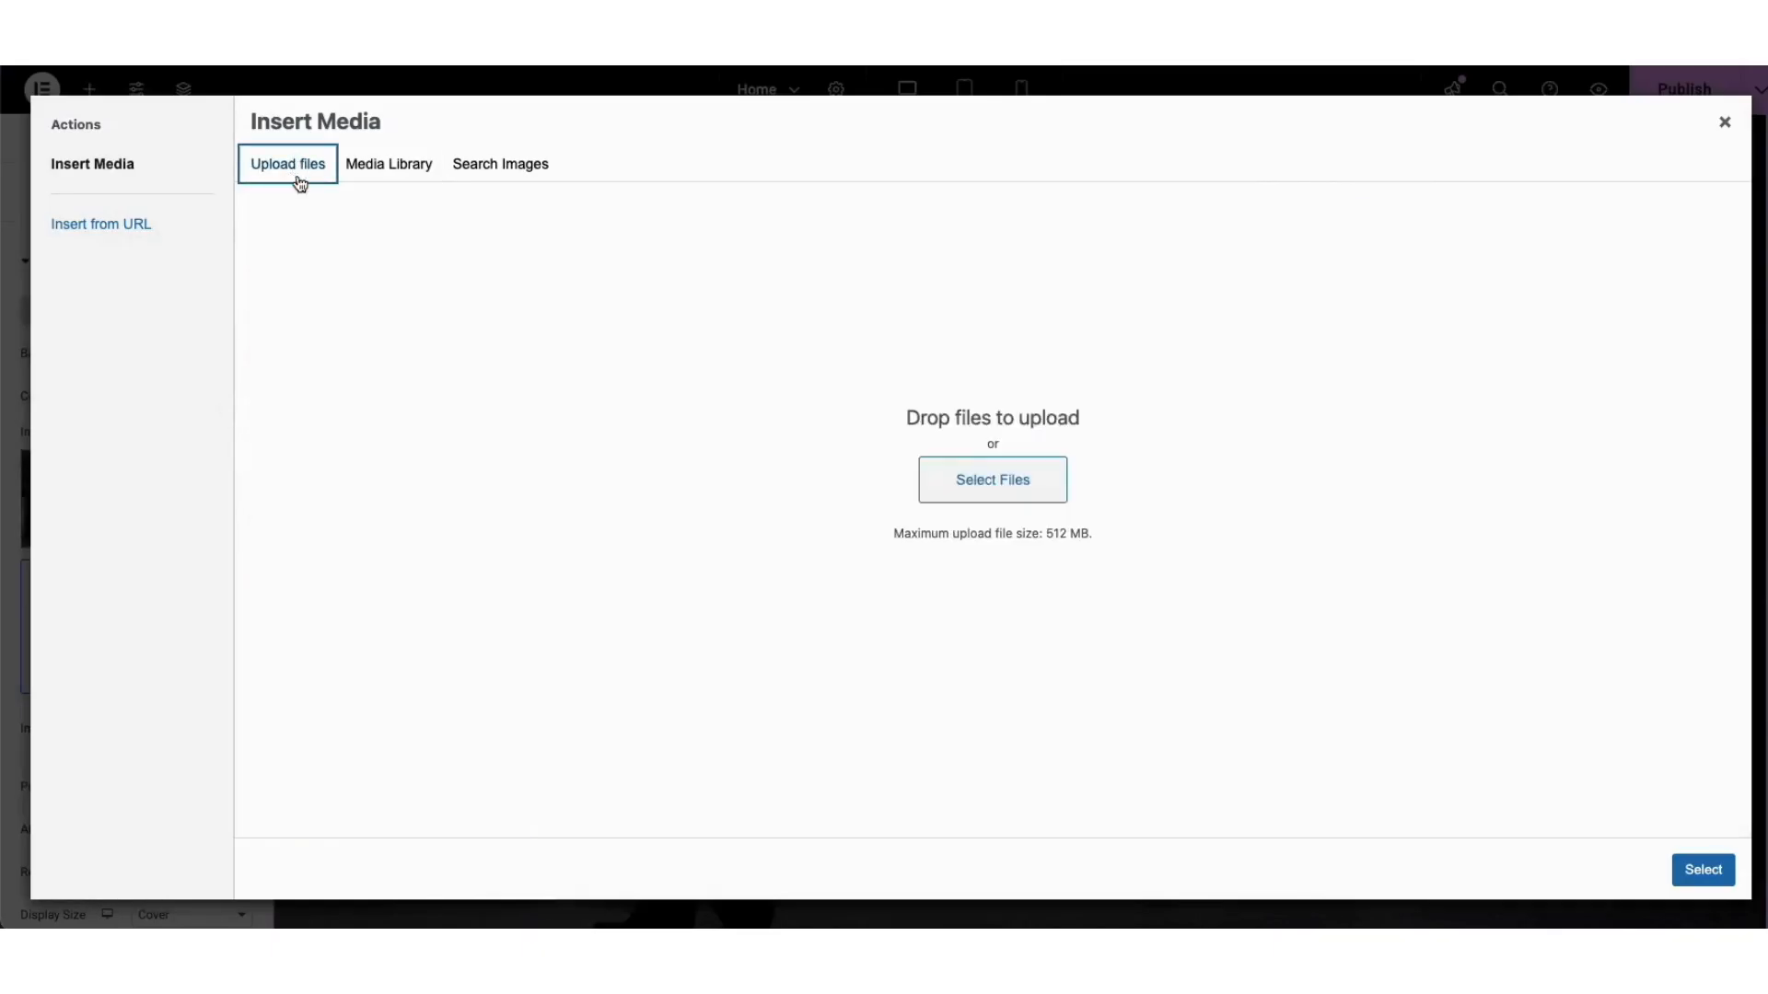
left_click(379, 171)
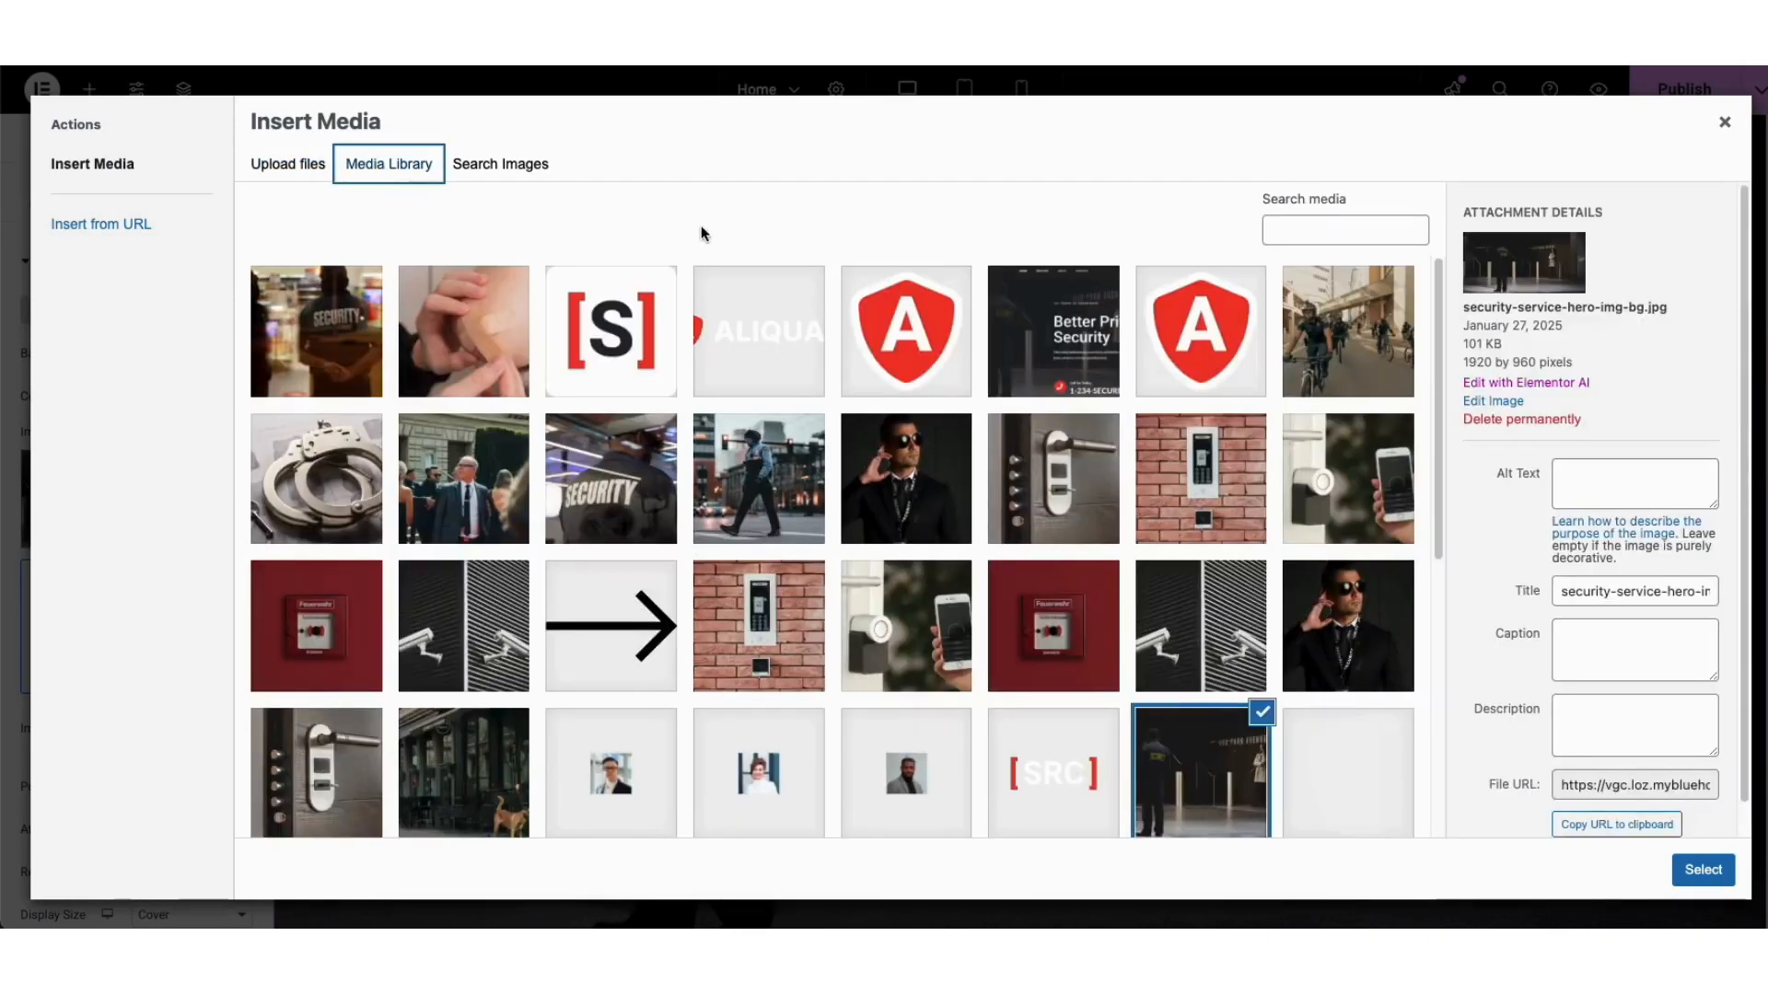
left_click_drag(1442, 288, 1450, 451)
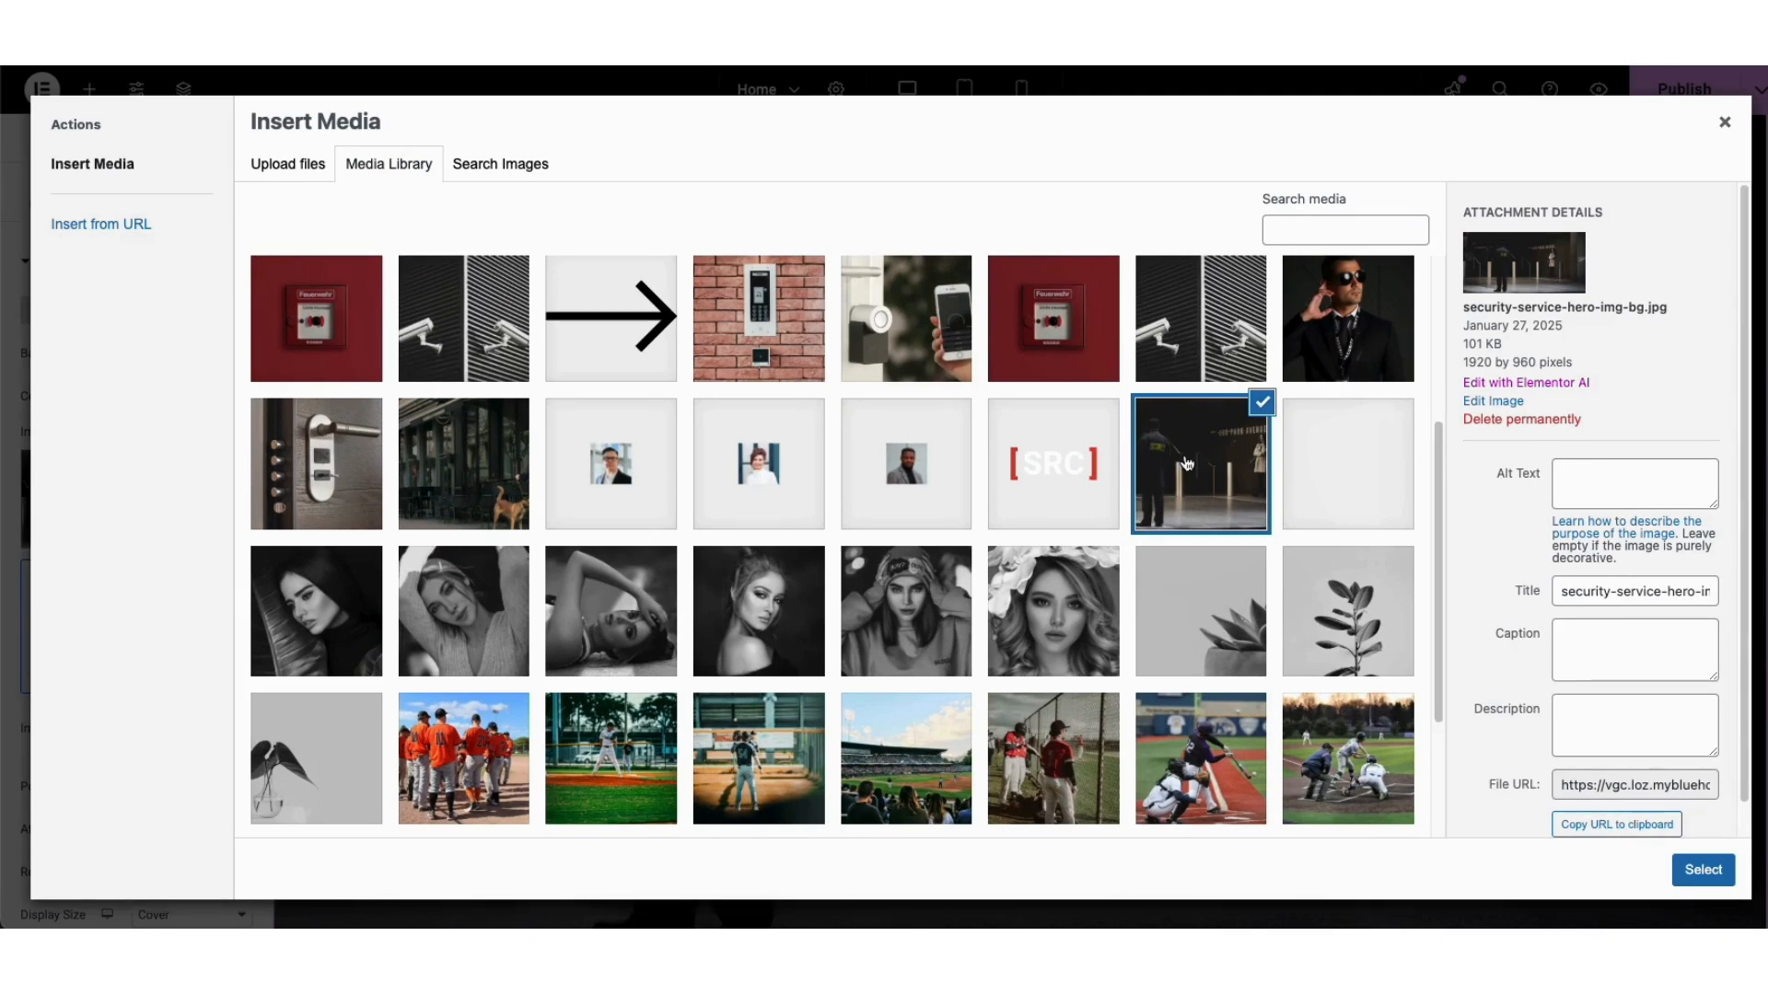
left_click(1702, 870)
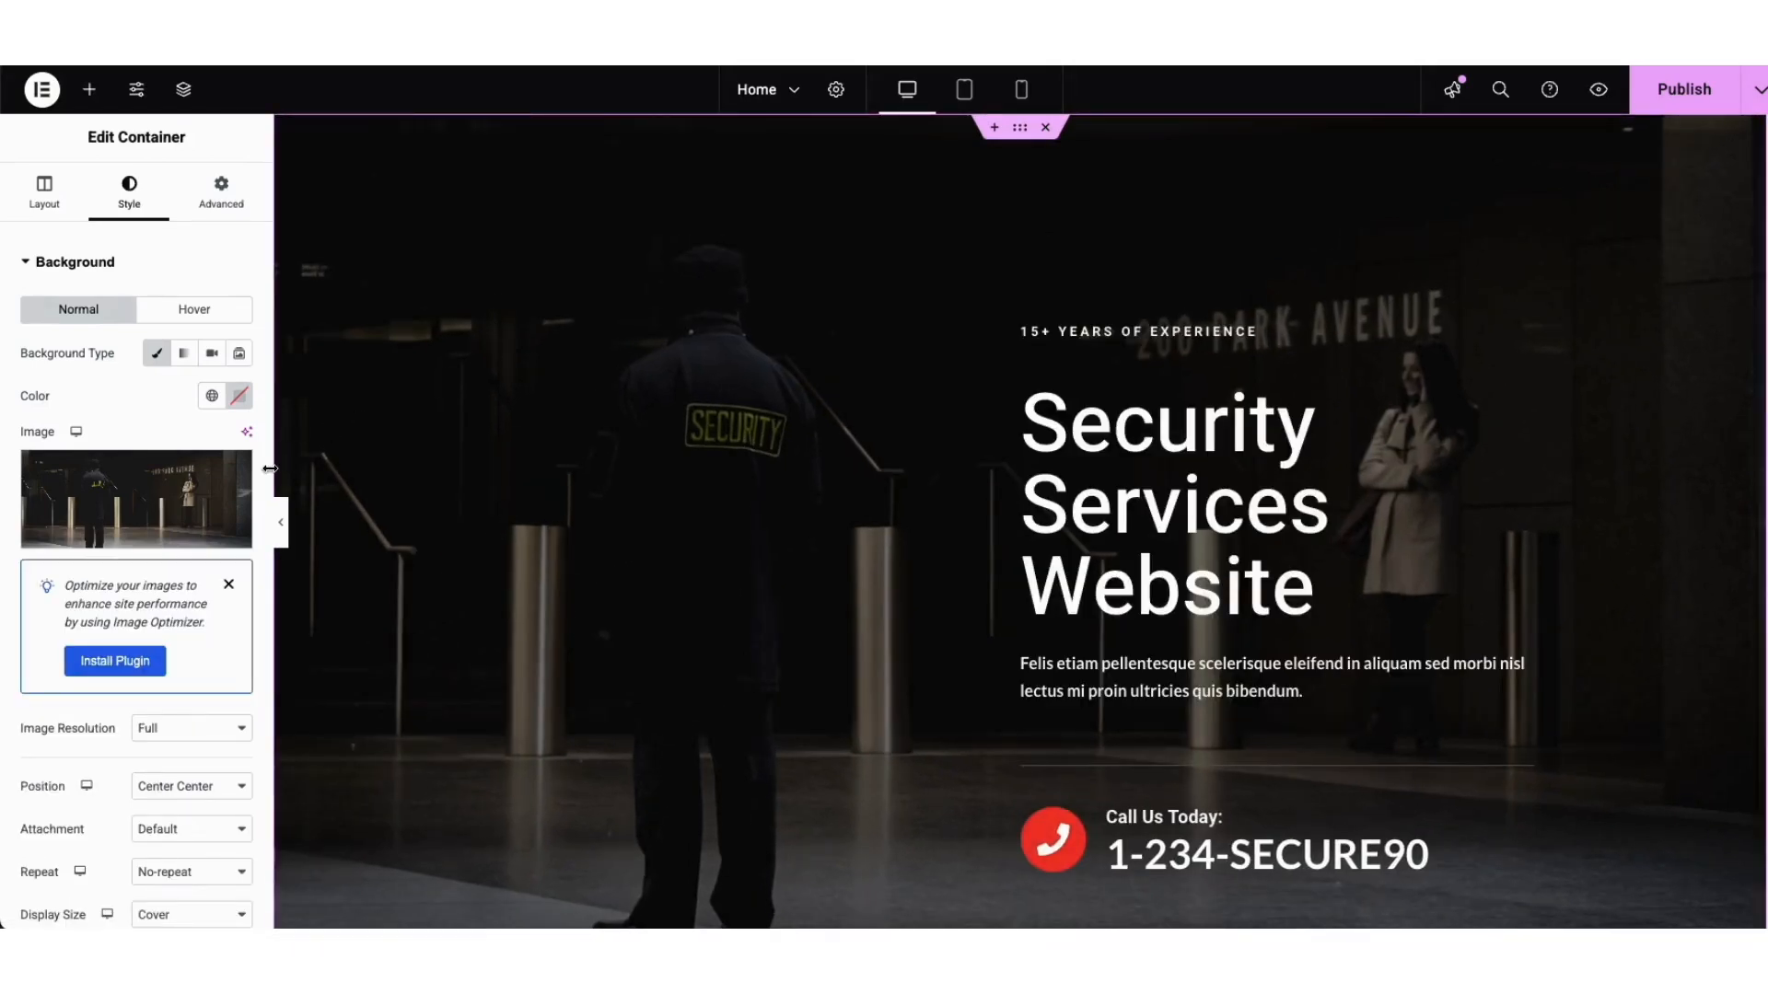
Step: Set the hero Background Overlay colour to near-black and its opacity to 0.7
scroll(138, 644, "down", 5)
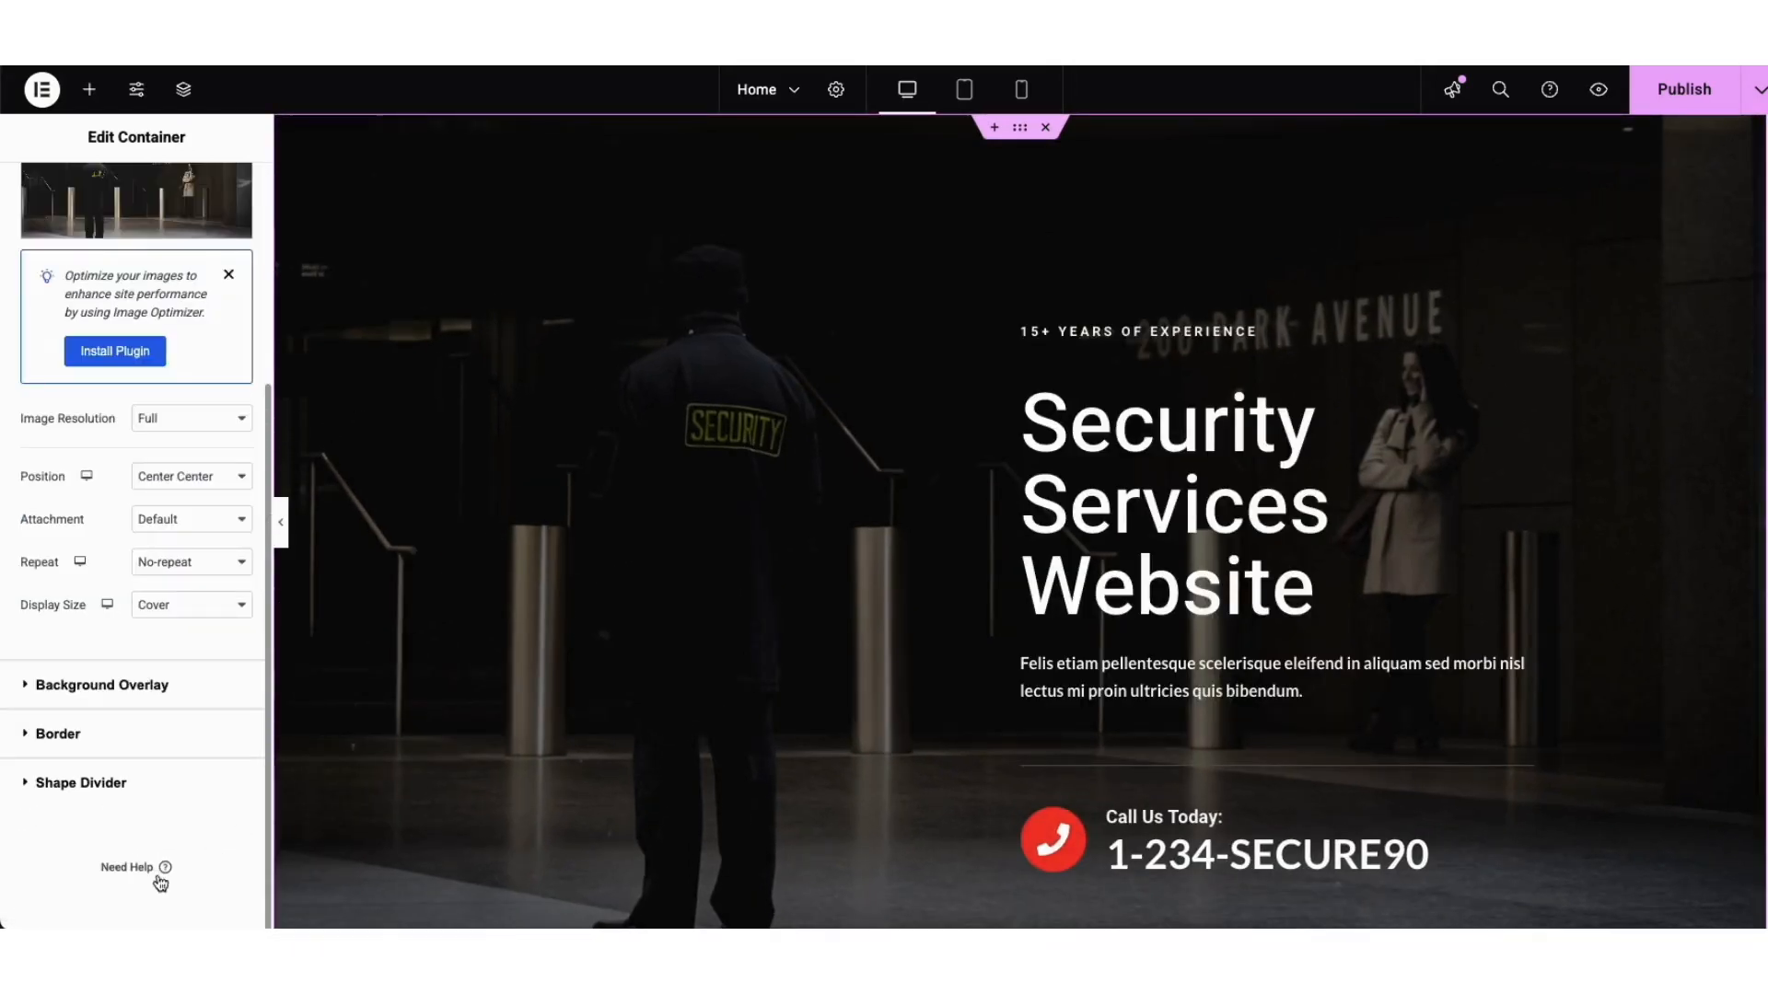
left_click(106, 718)
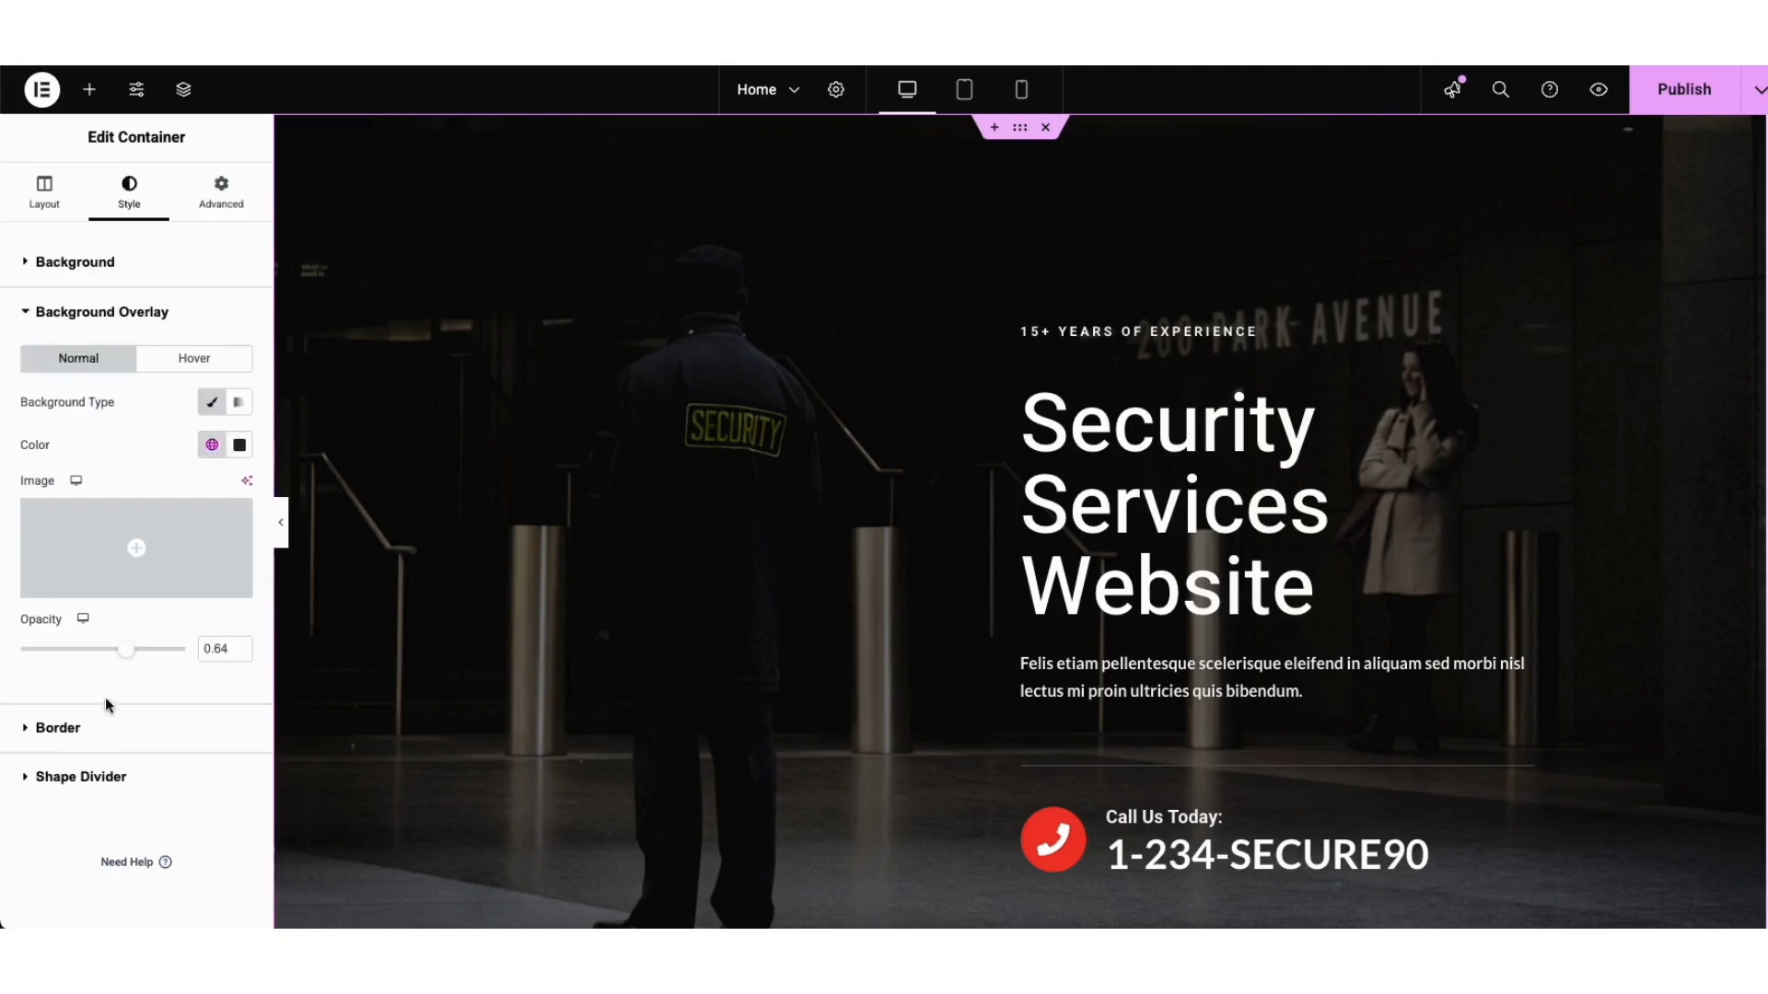
left_click(240, 444)
left_click(284, 599)
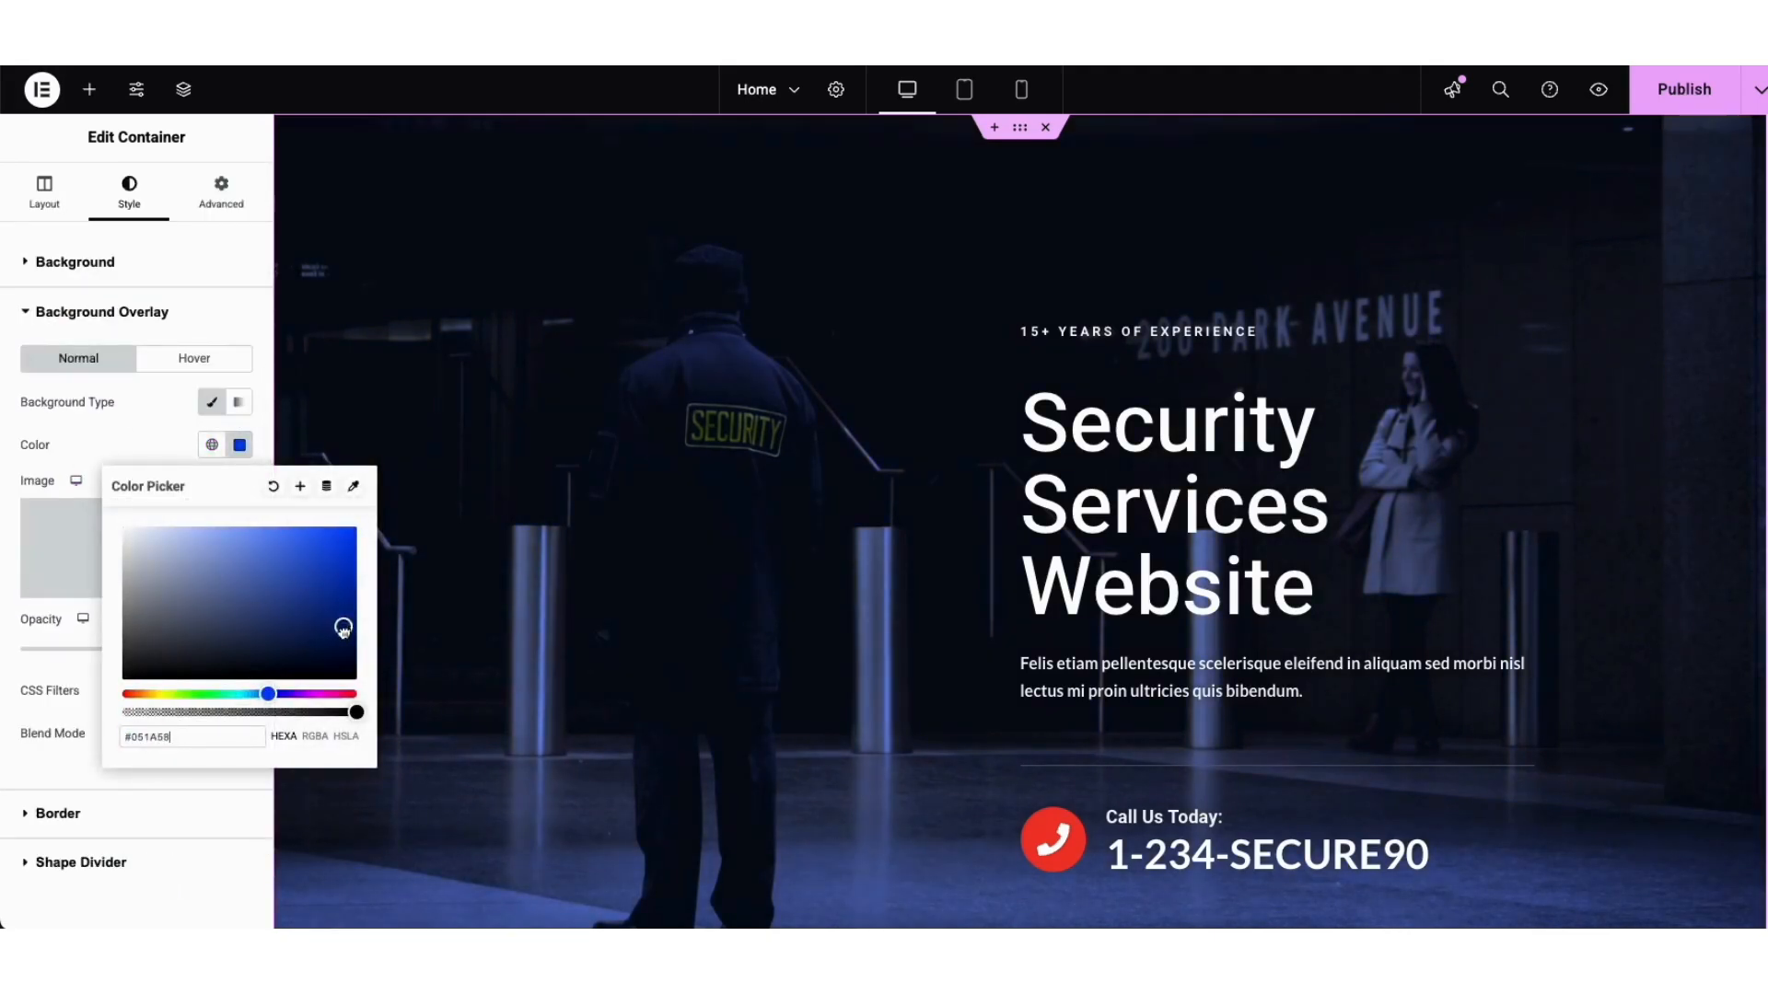
left_click(269, 633)
left_click_drag(269, 633, 168, 674)
left_click(87, 455)
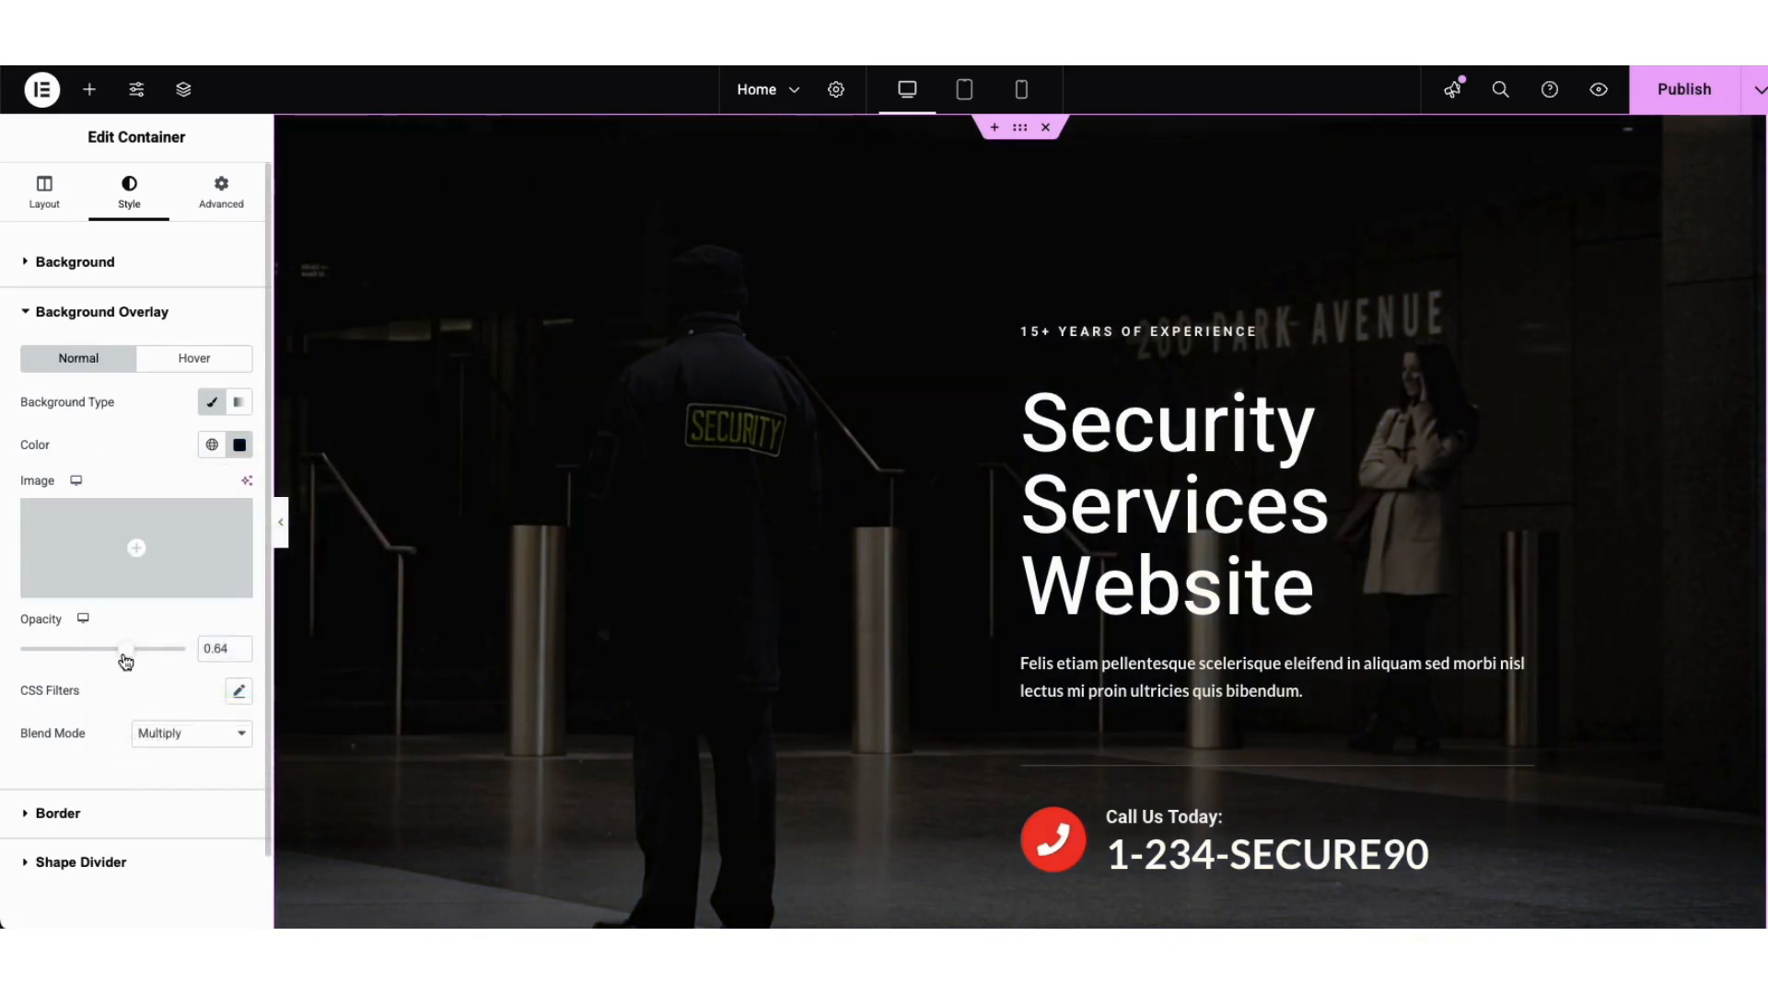
mouse_move(126, 654)
left_mouse_down()
mouse_move(19, 670)
mouse_move(173, 663)
mouse_move(135, 673)
left_mouse_up()
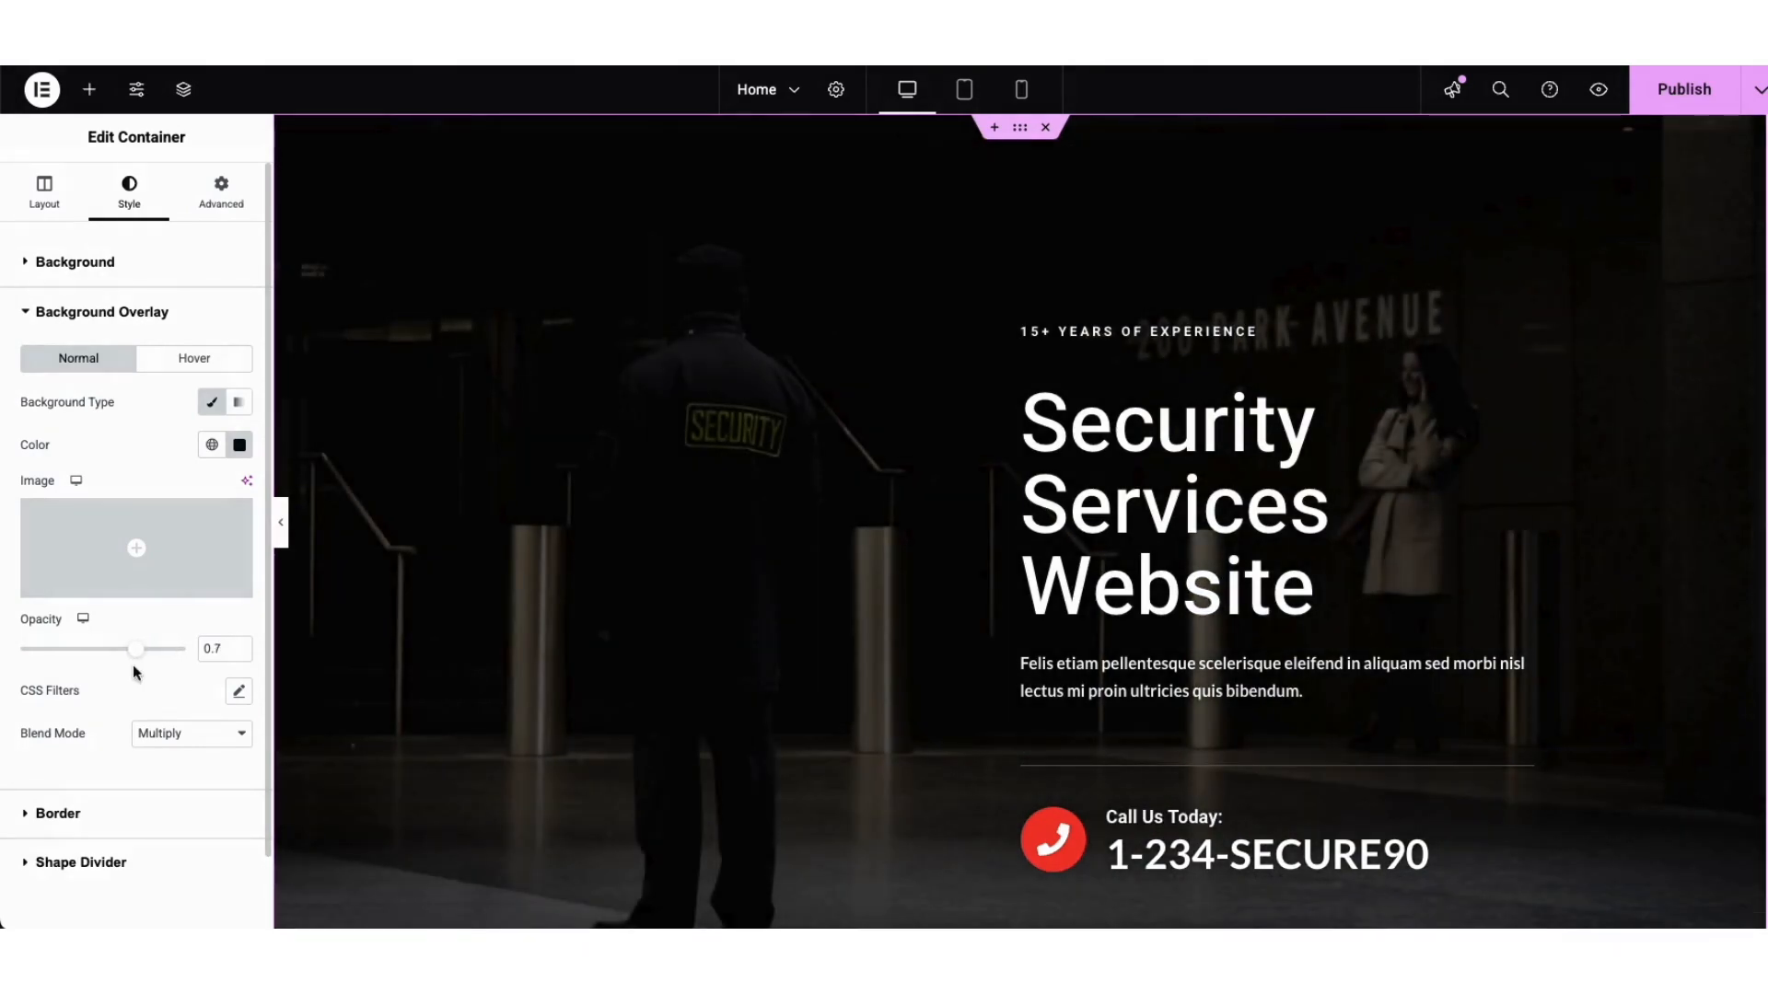
left_click(1152, 831)
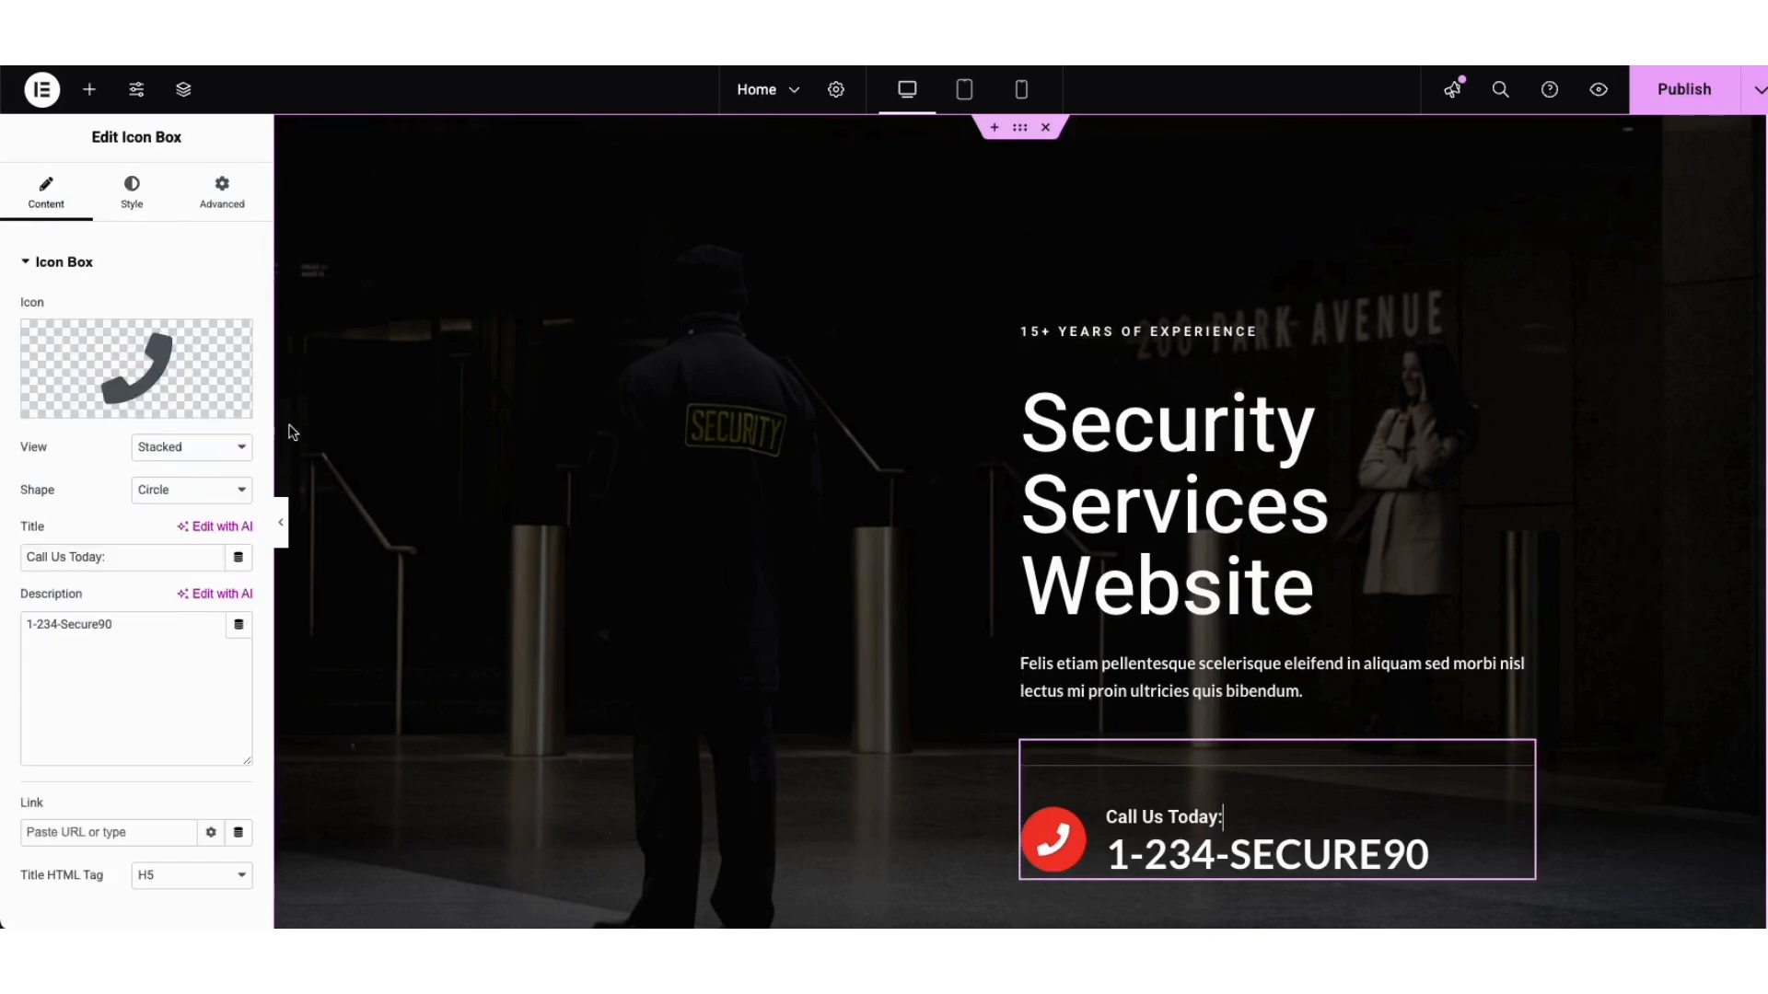
Step: Review the Call Us Today icon library and shapes, keeping the phone icon and circle shape
mouse_move(139, 374)
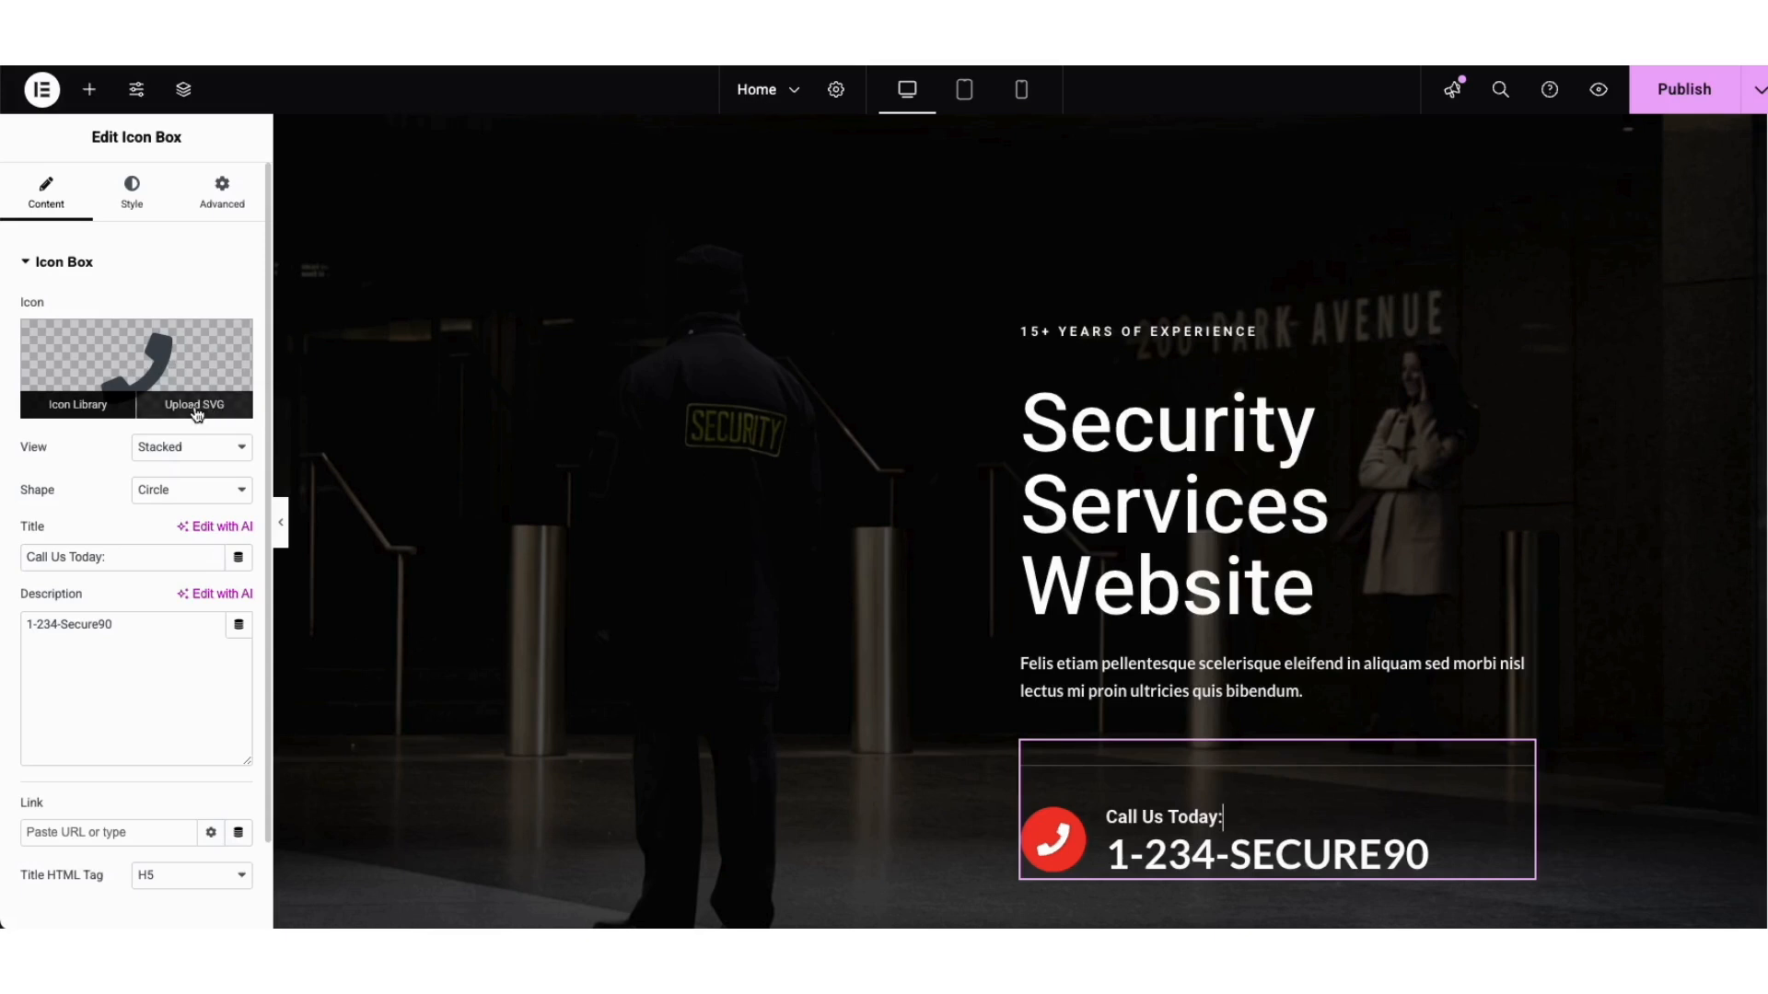
left_click(115, 408)
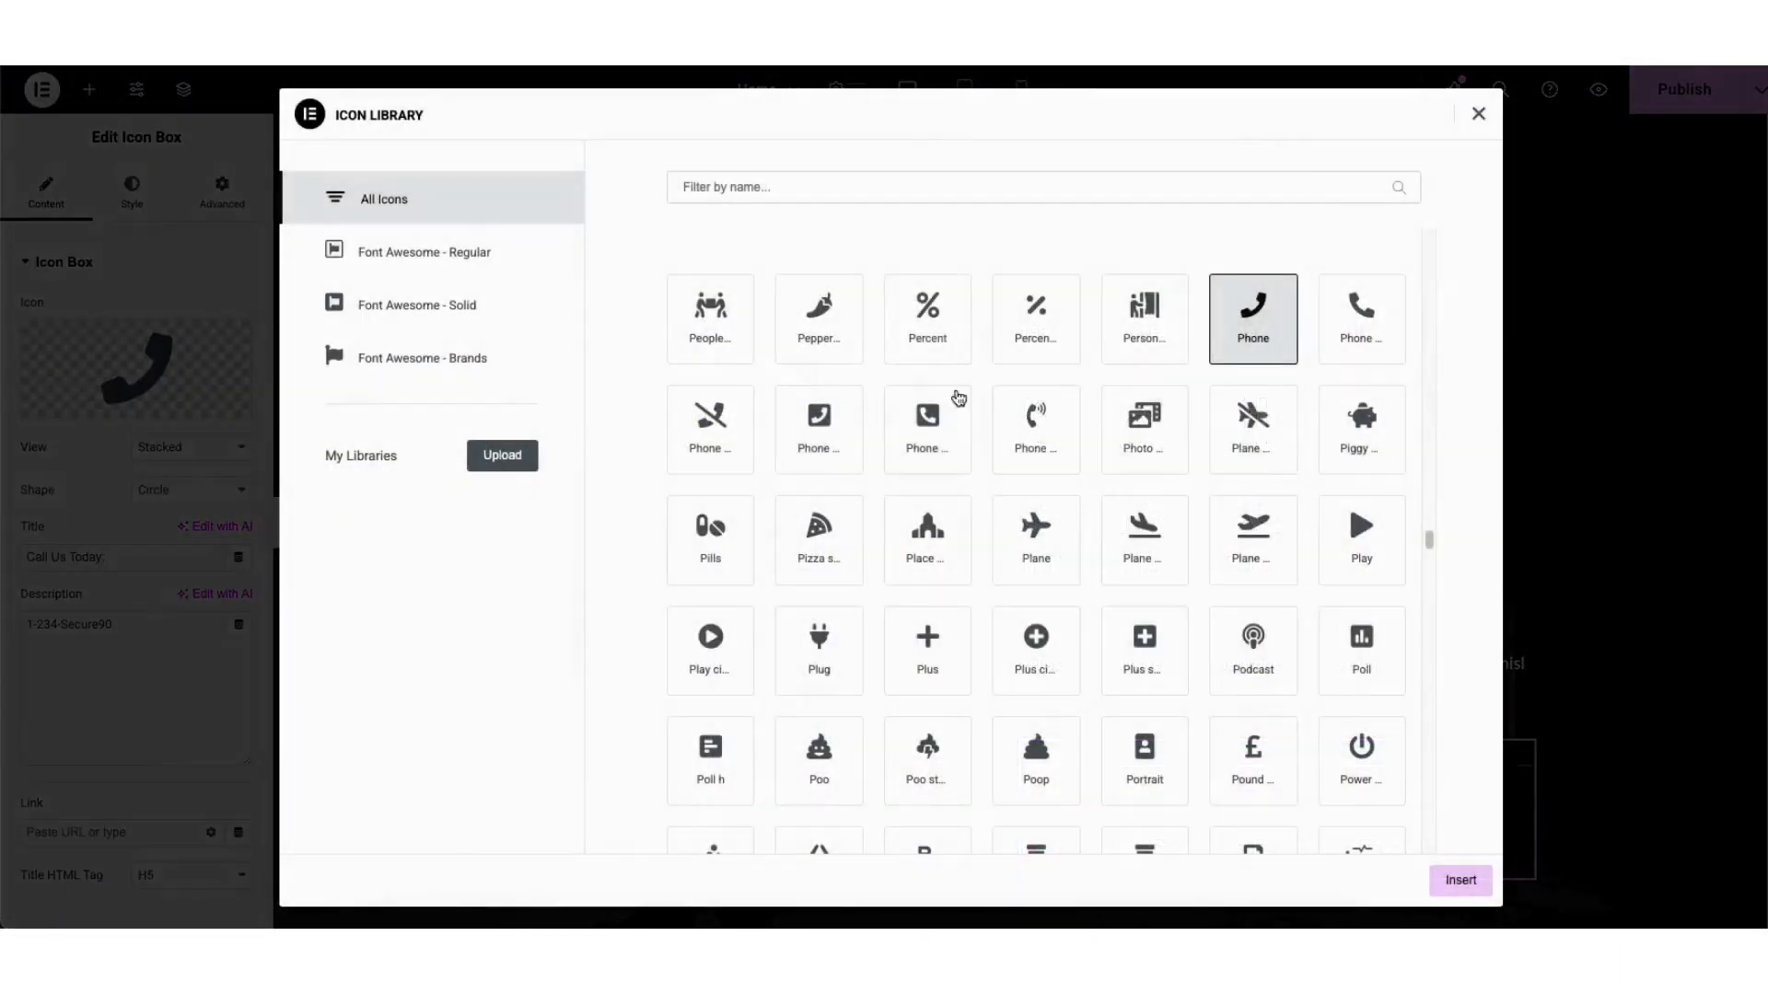
left_click_drag(1429, 544, 1429, 433)
left_click(1478, 114)
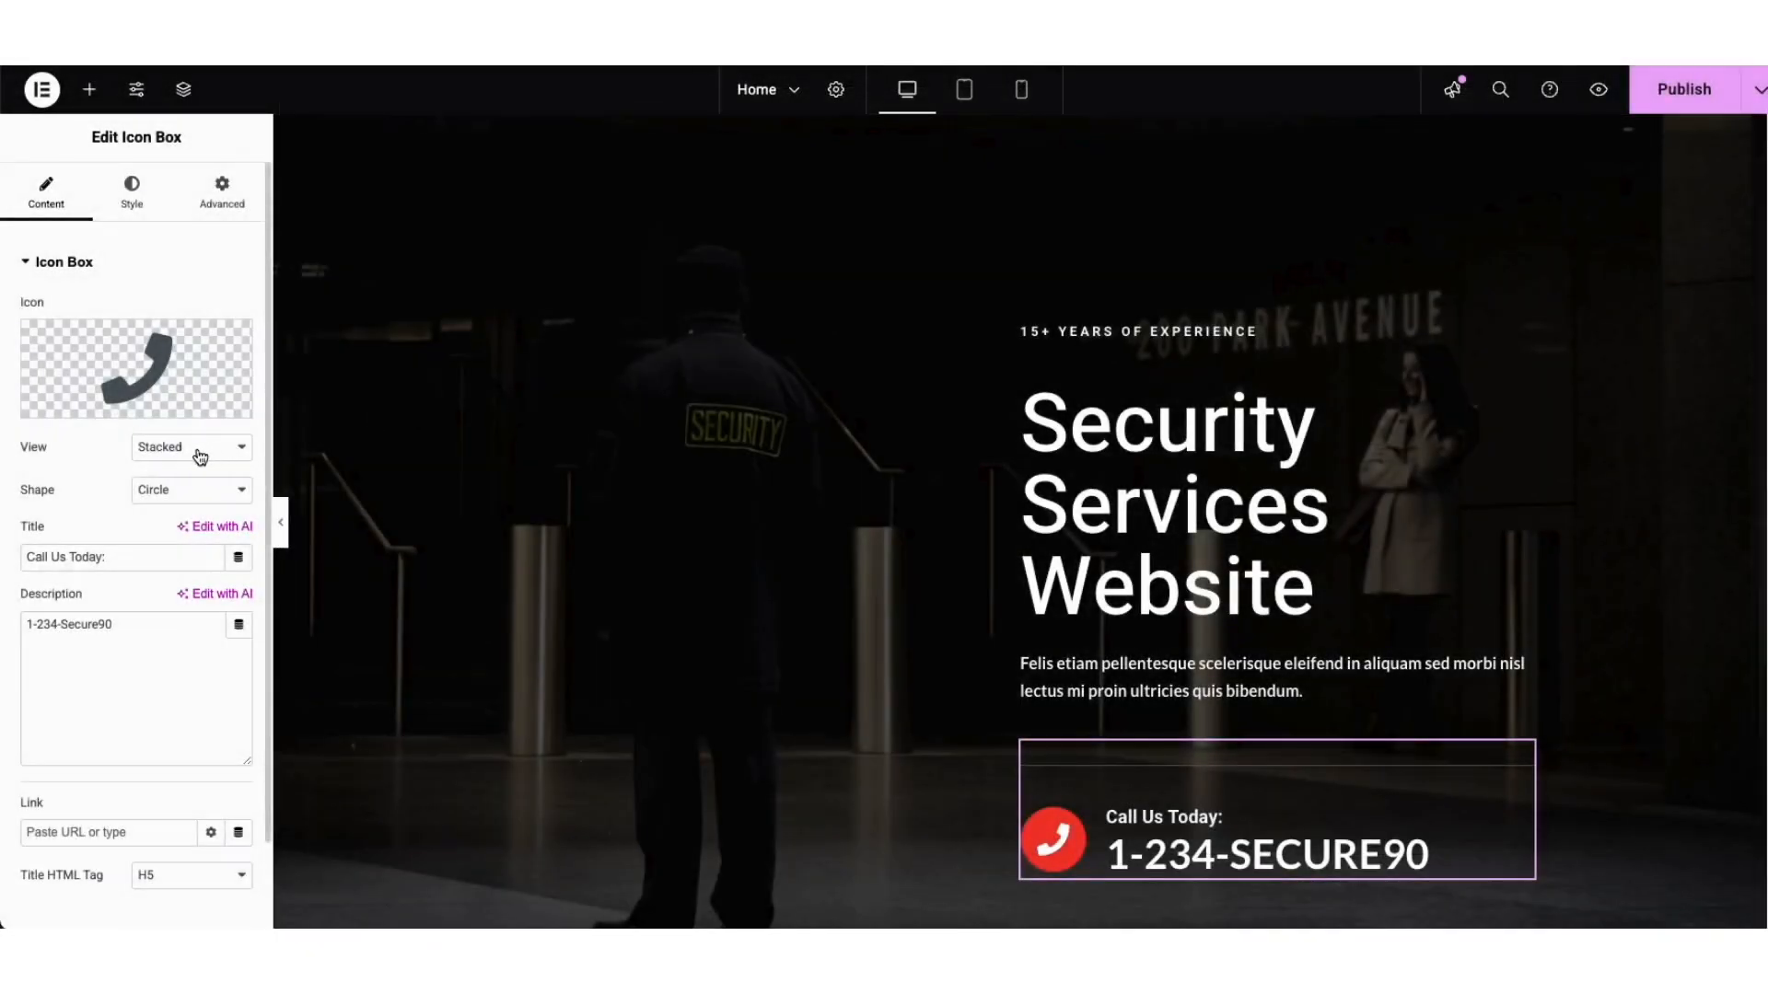
left_click(166, 495)
left_click(169, 493)
Step: Check the title and phone-number description text, then switch the icon box to its Style settings
left_click_drag(29, 558, 115, 558)
left_click_drag(28, 625, 130, 623)
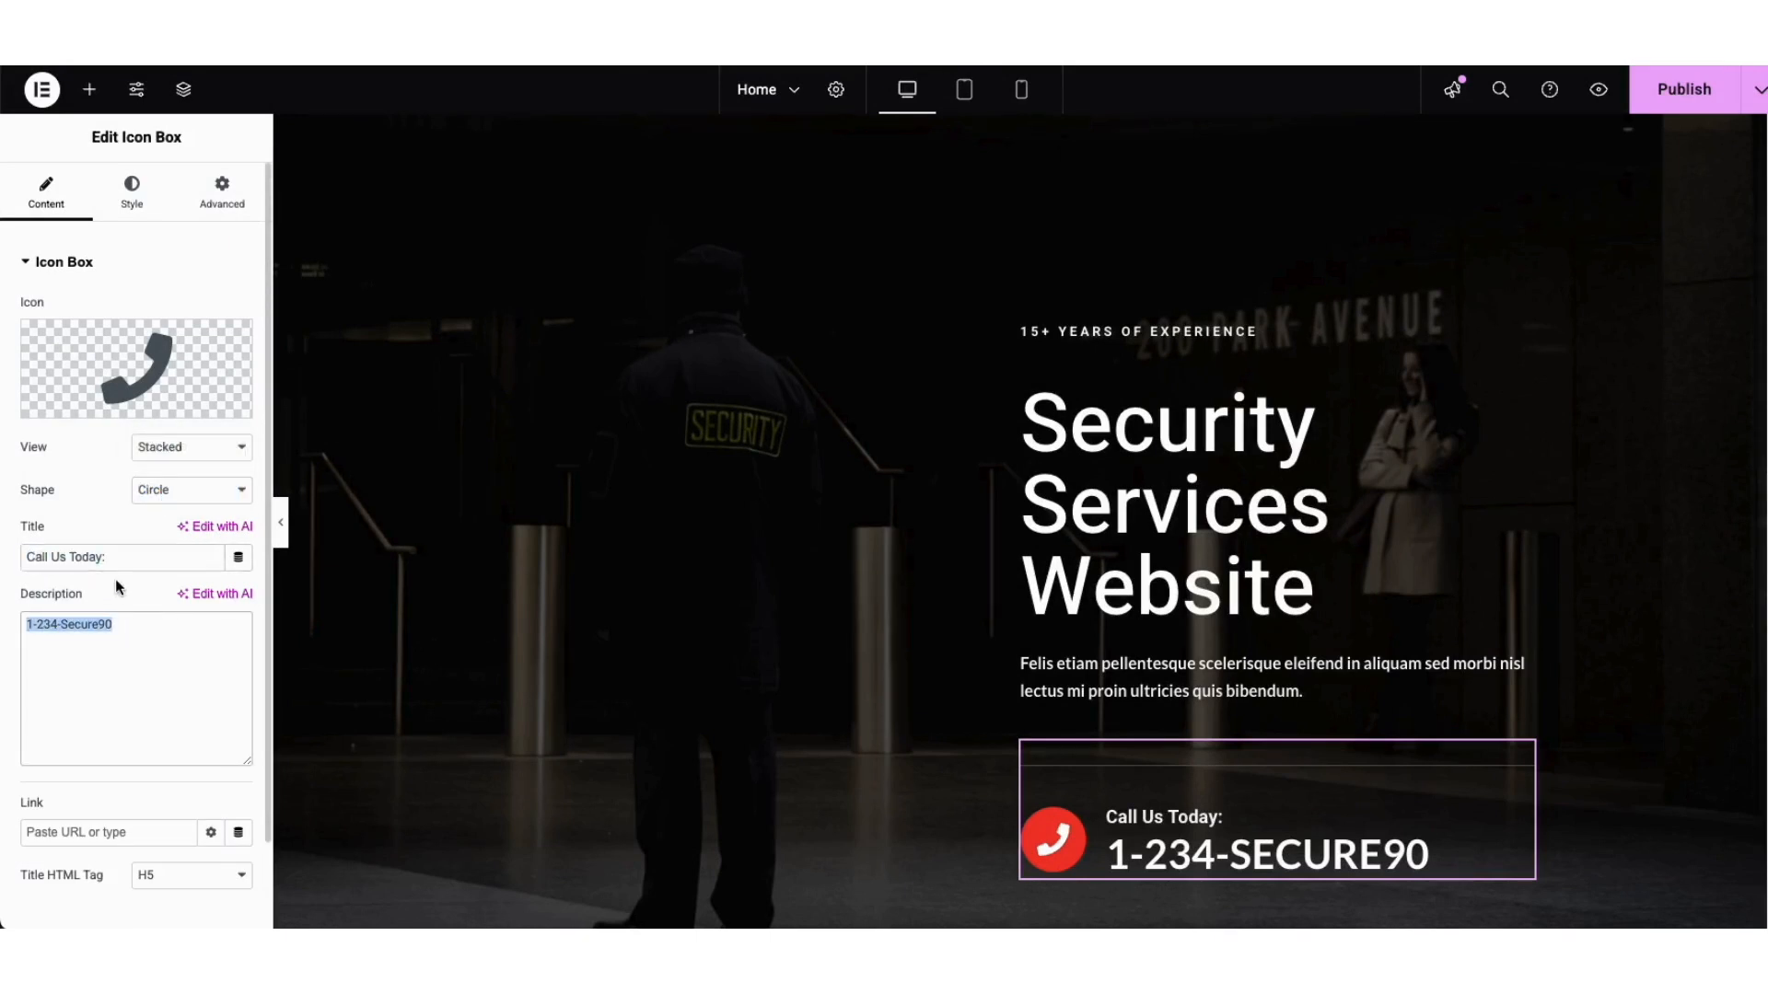
left_click(117, 589)
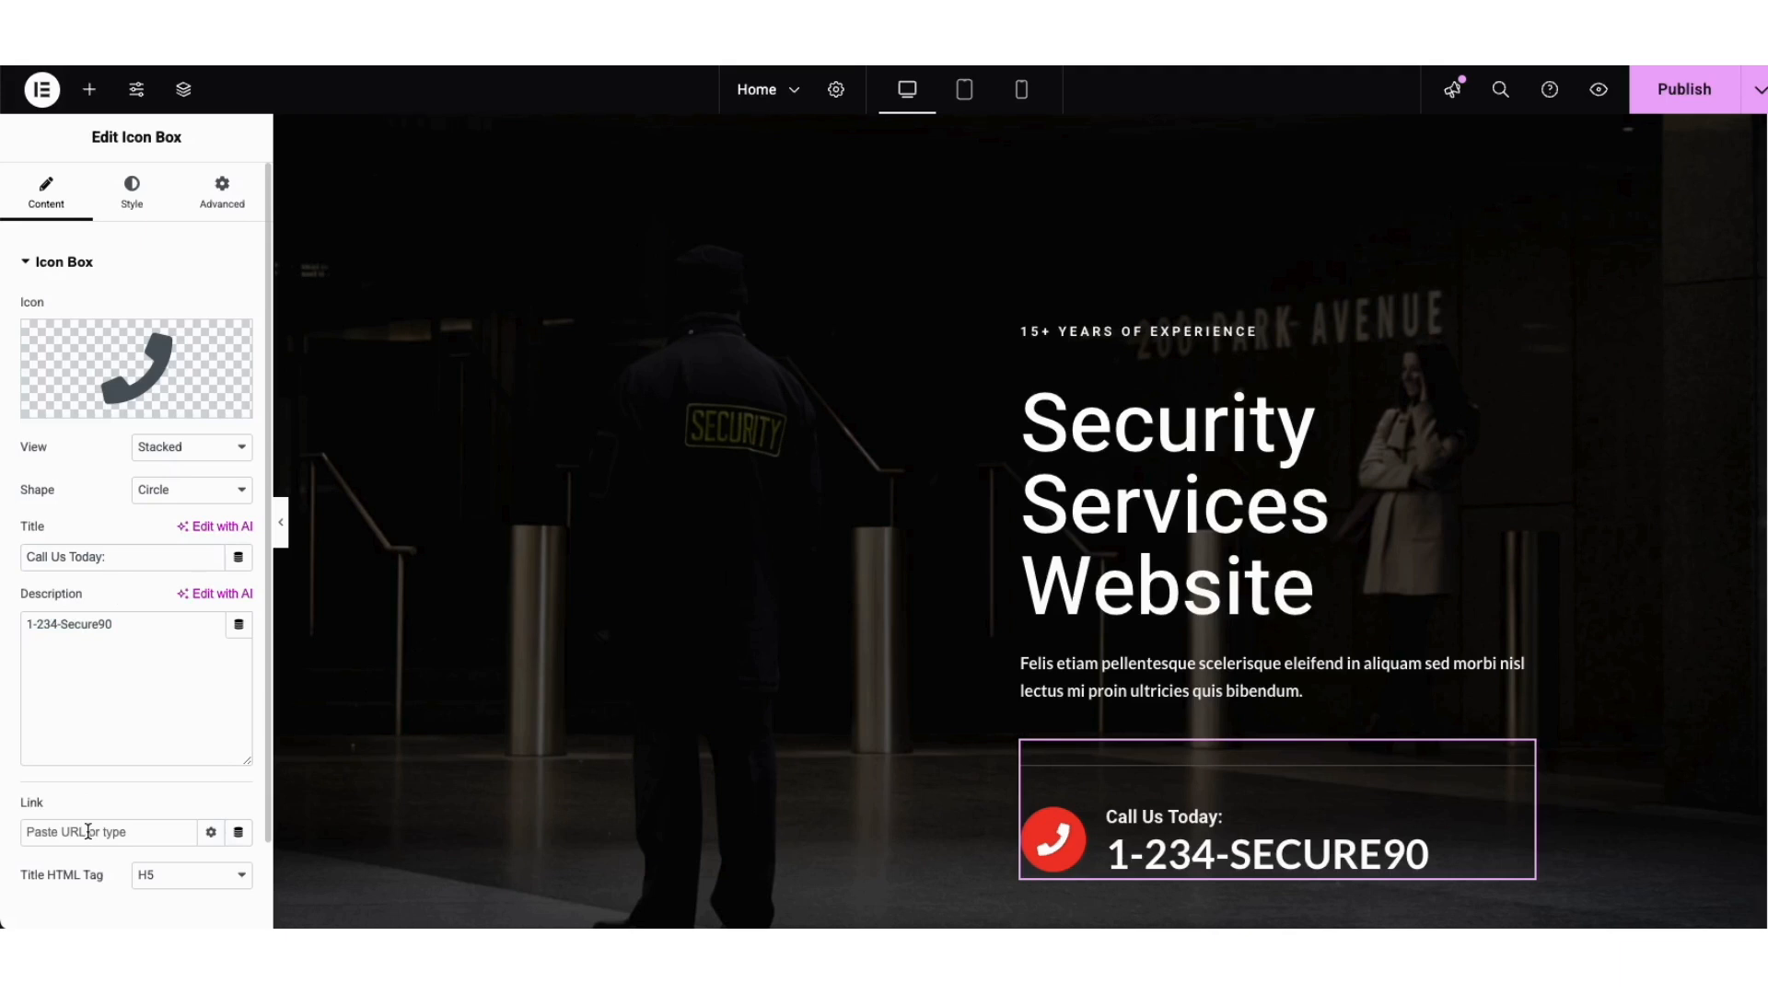
left_click(132, 192)
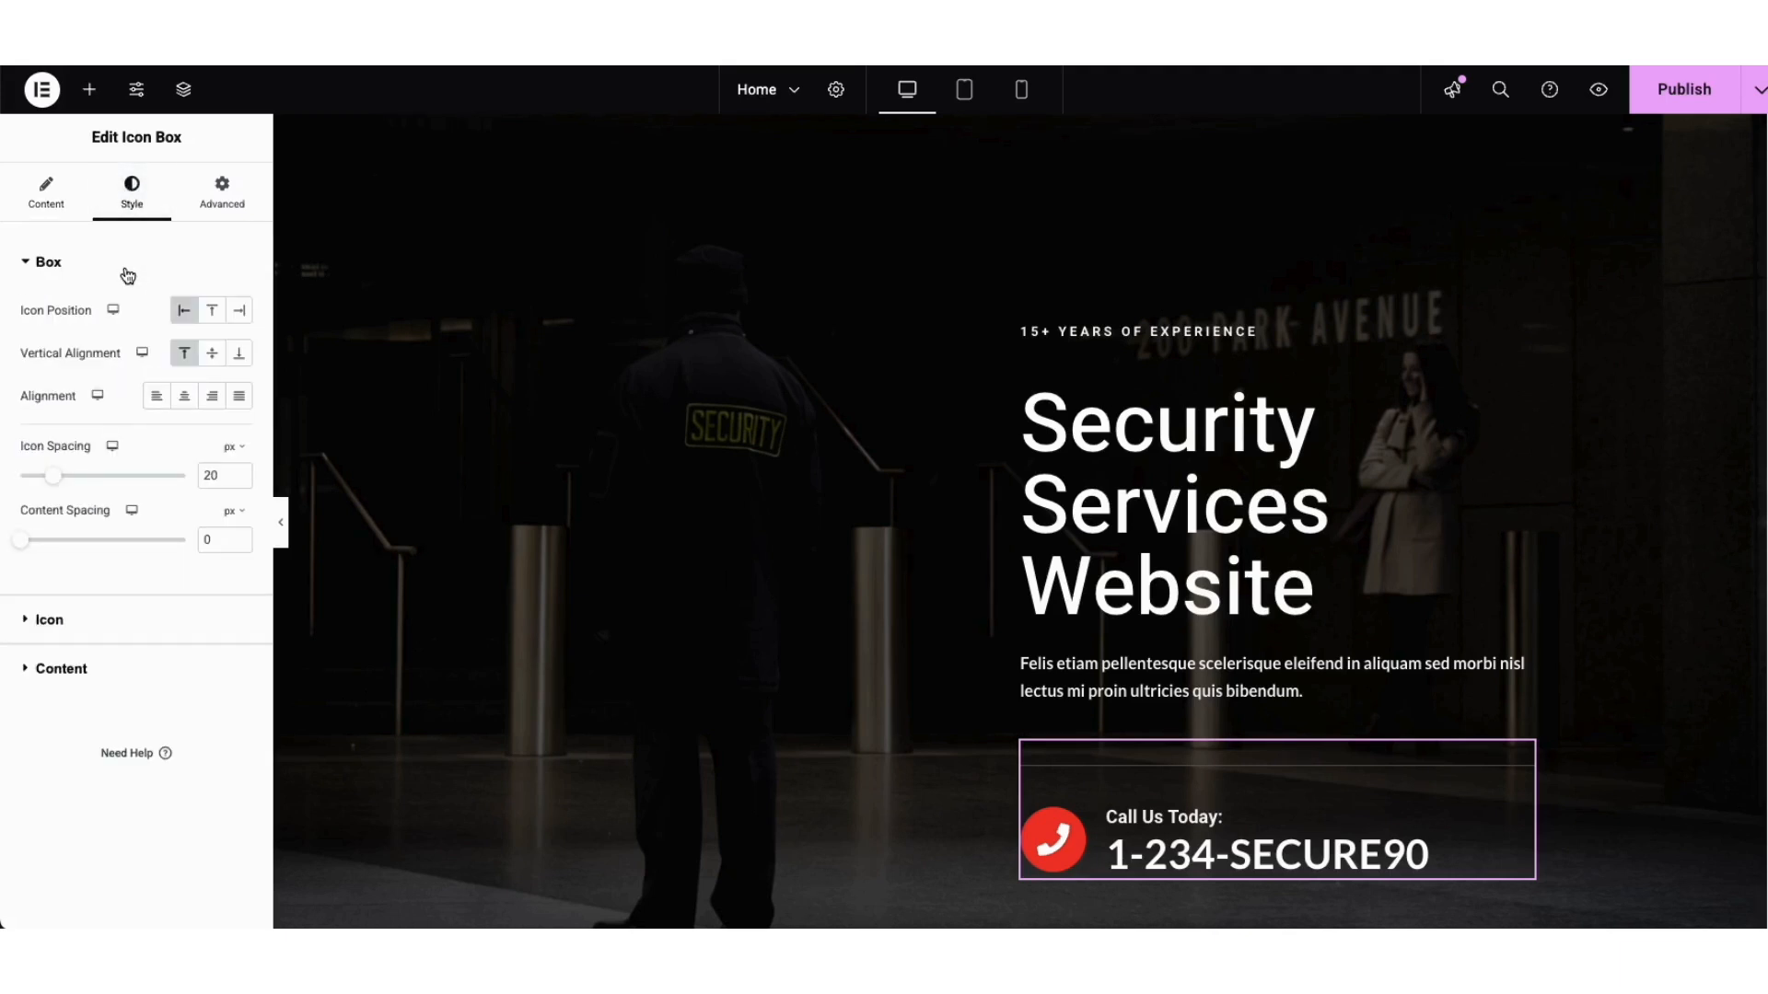
Step: Expand the Icon and Content sections of the icon box's Style settings
left_click(50, 623)
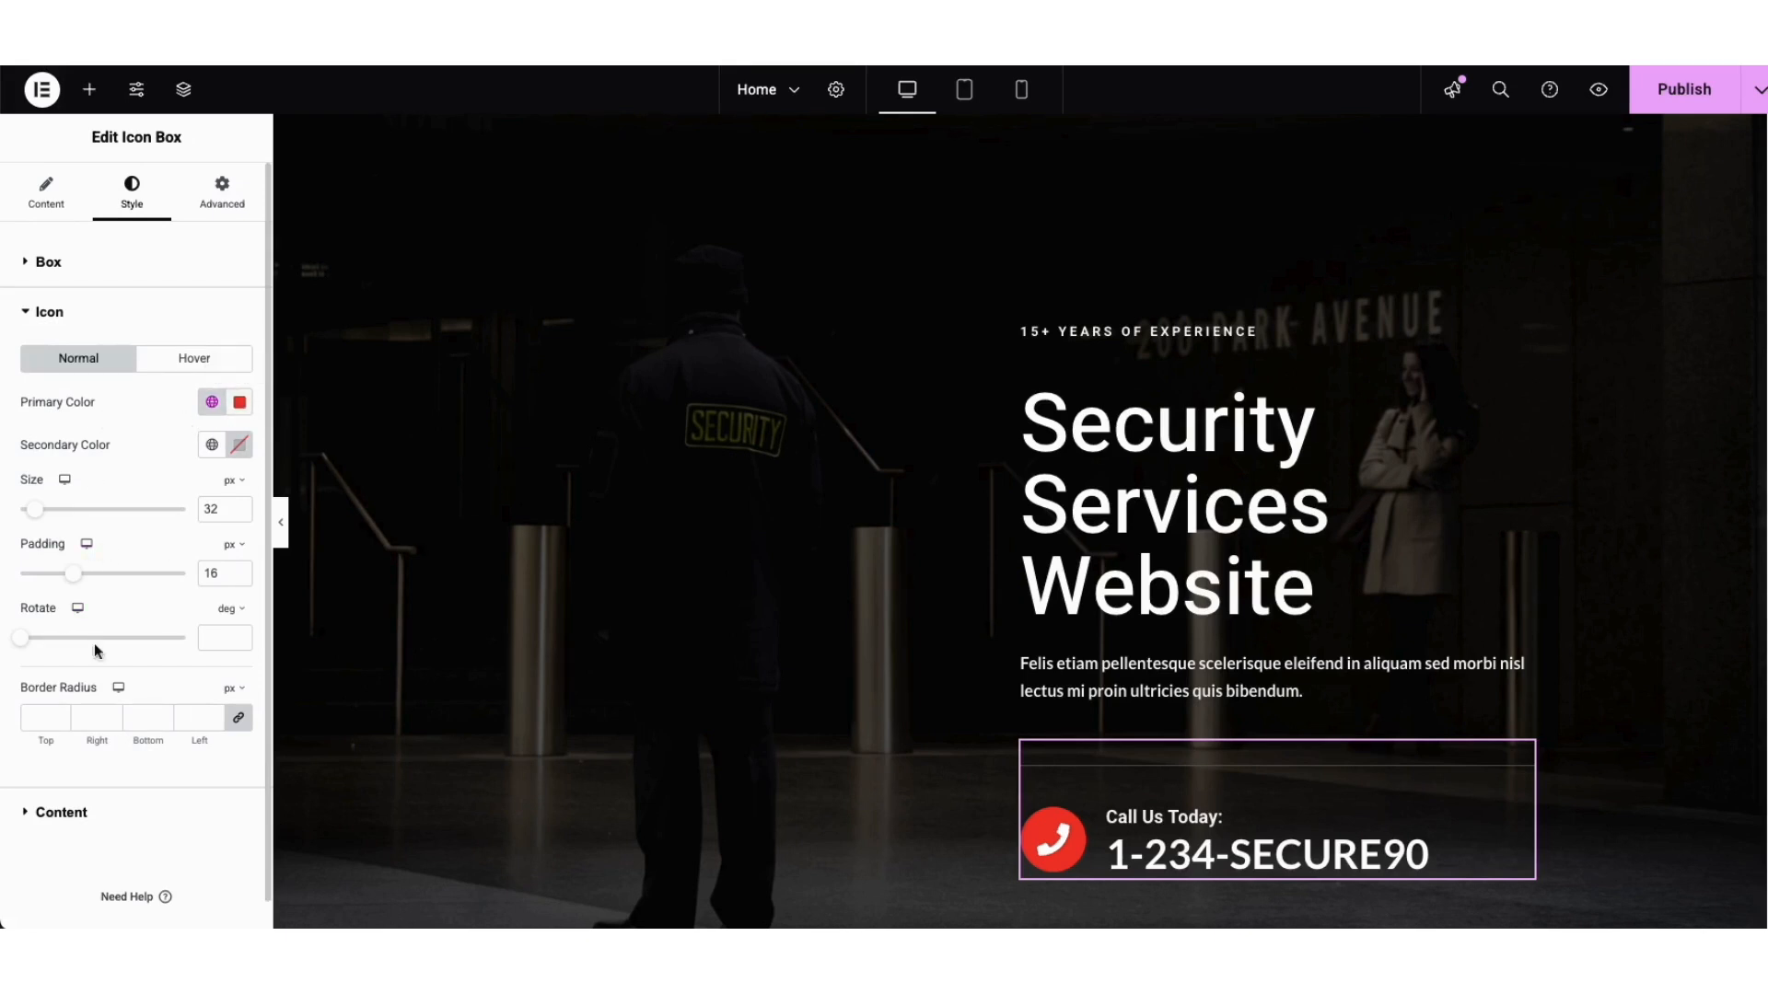
left_click(57, 814)
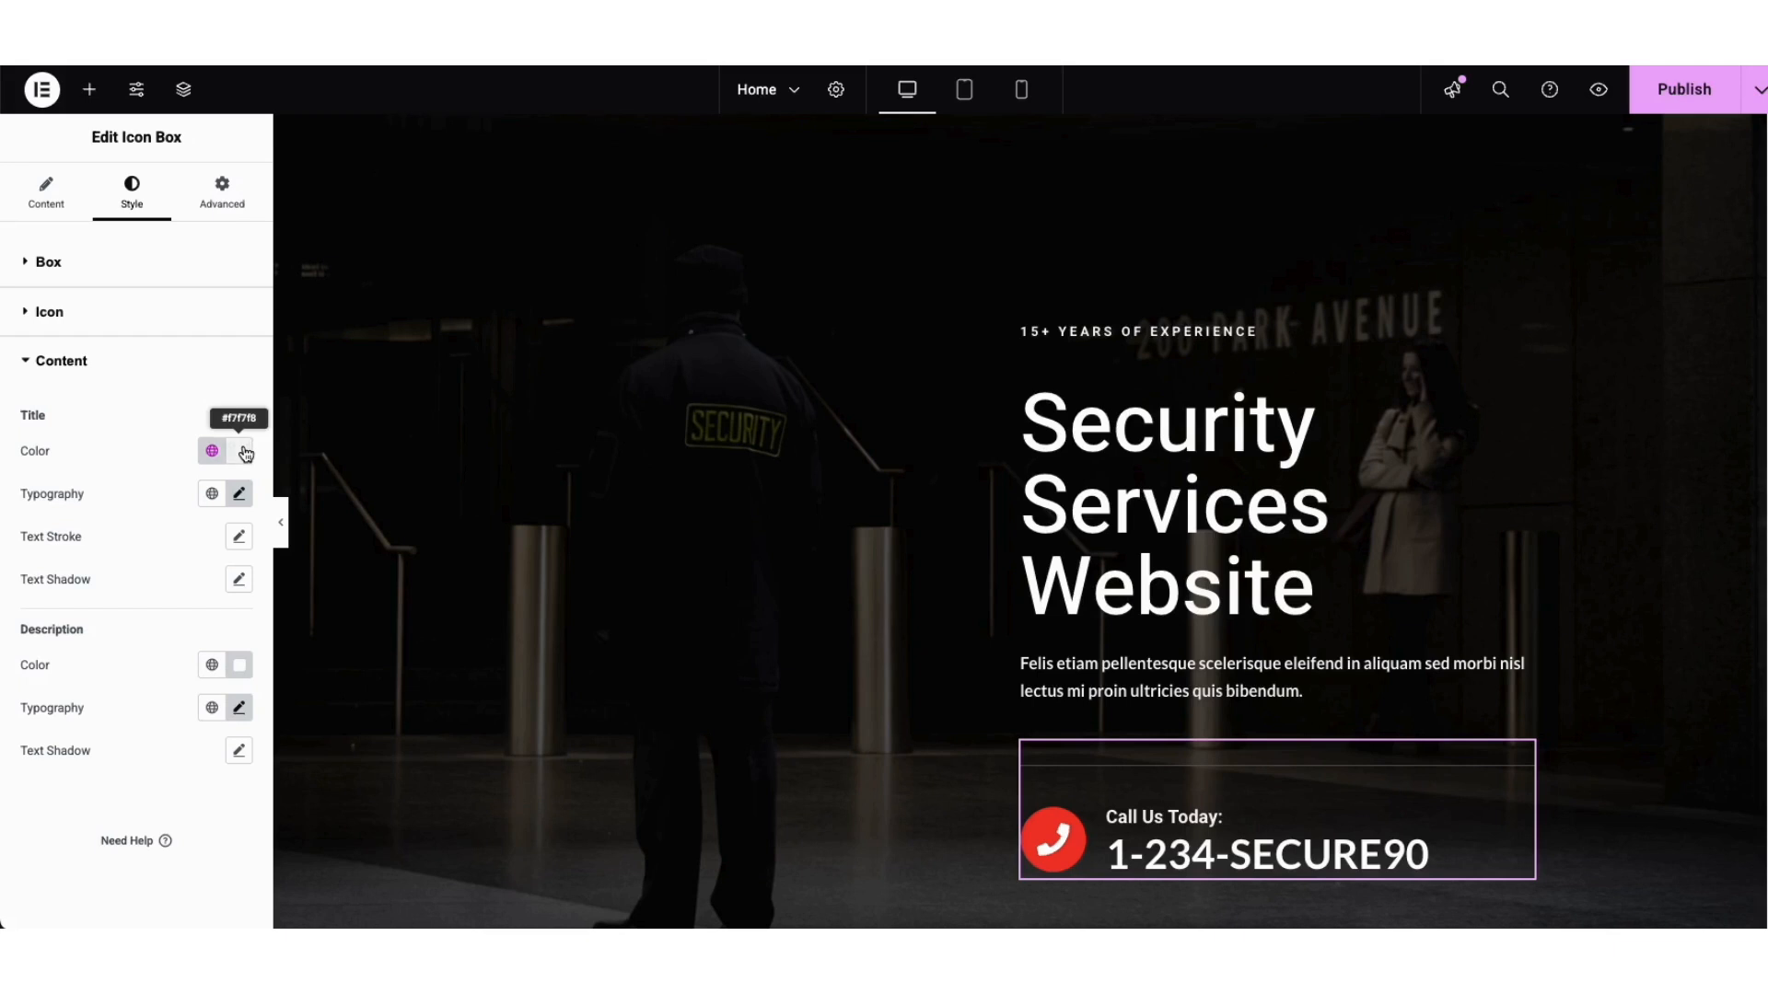
Step: Delete the Call Us Today icon box from the hero and bring up the Elements widget panel
right_click(1145, 826)
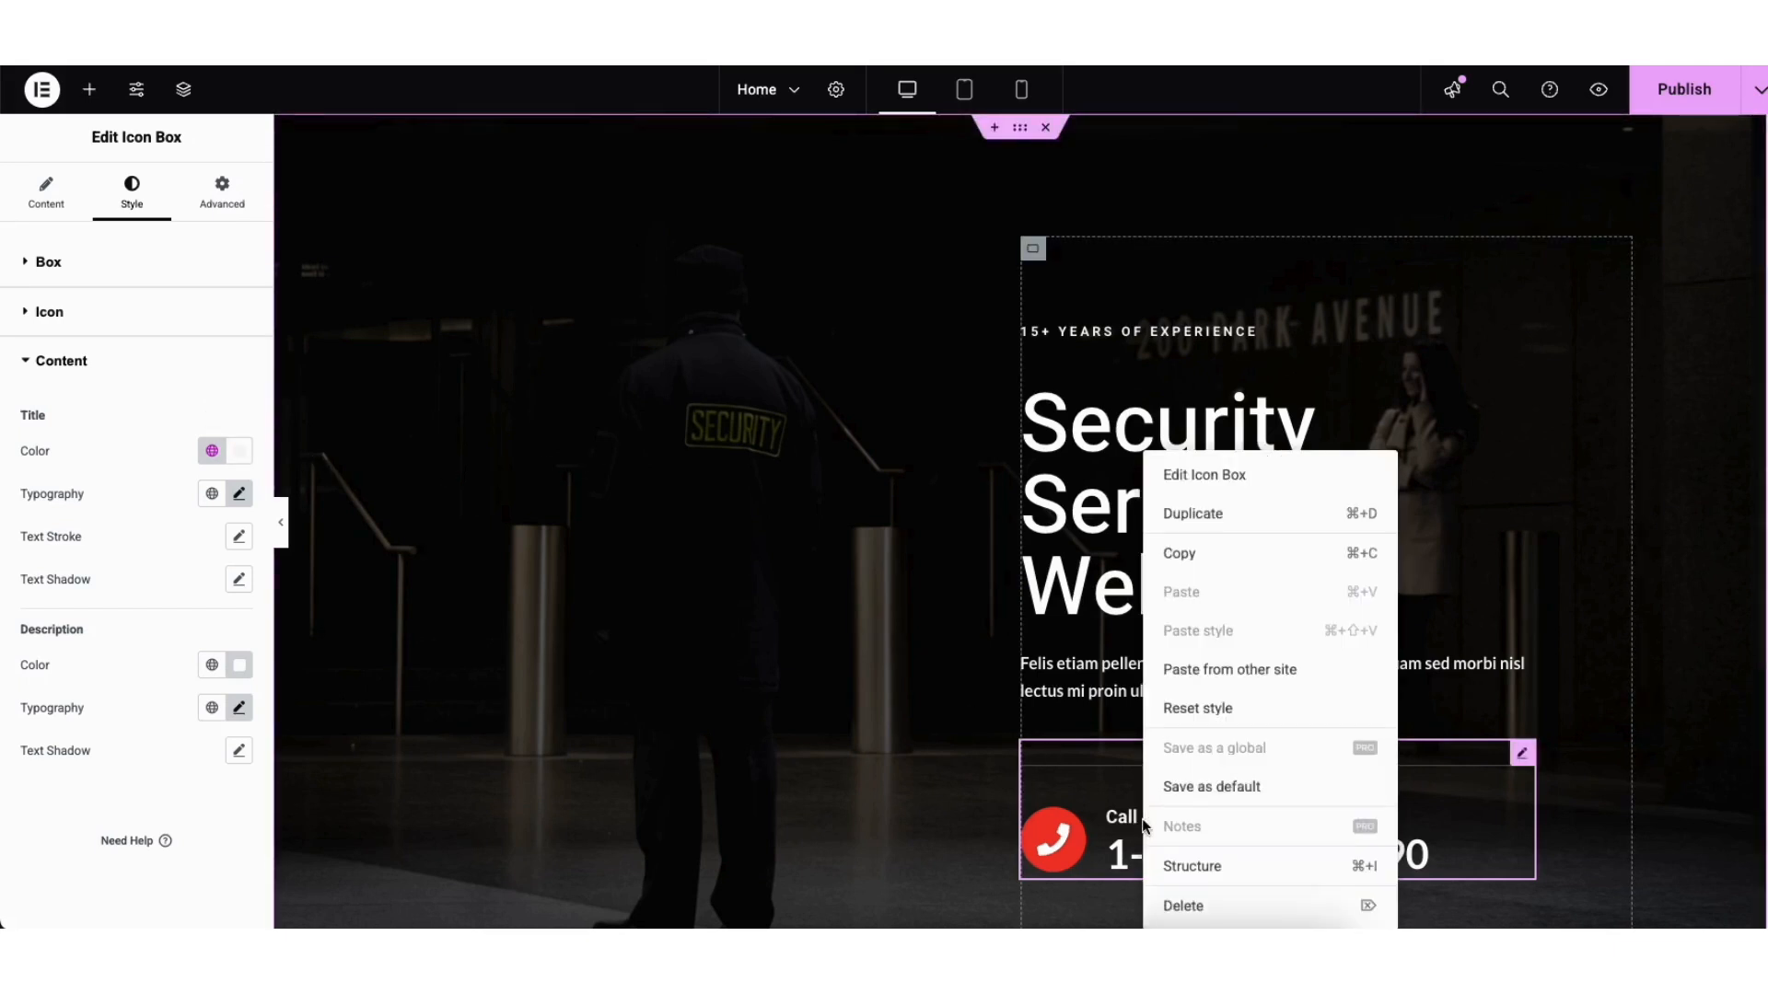
left_click(1179, 904)
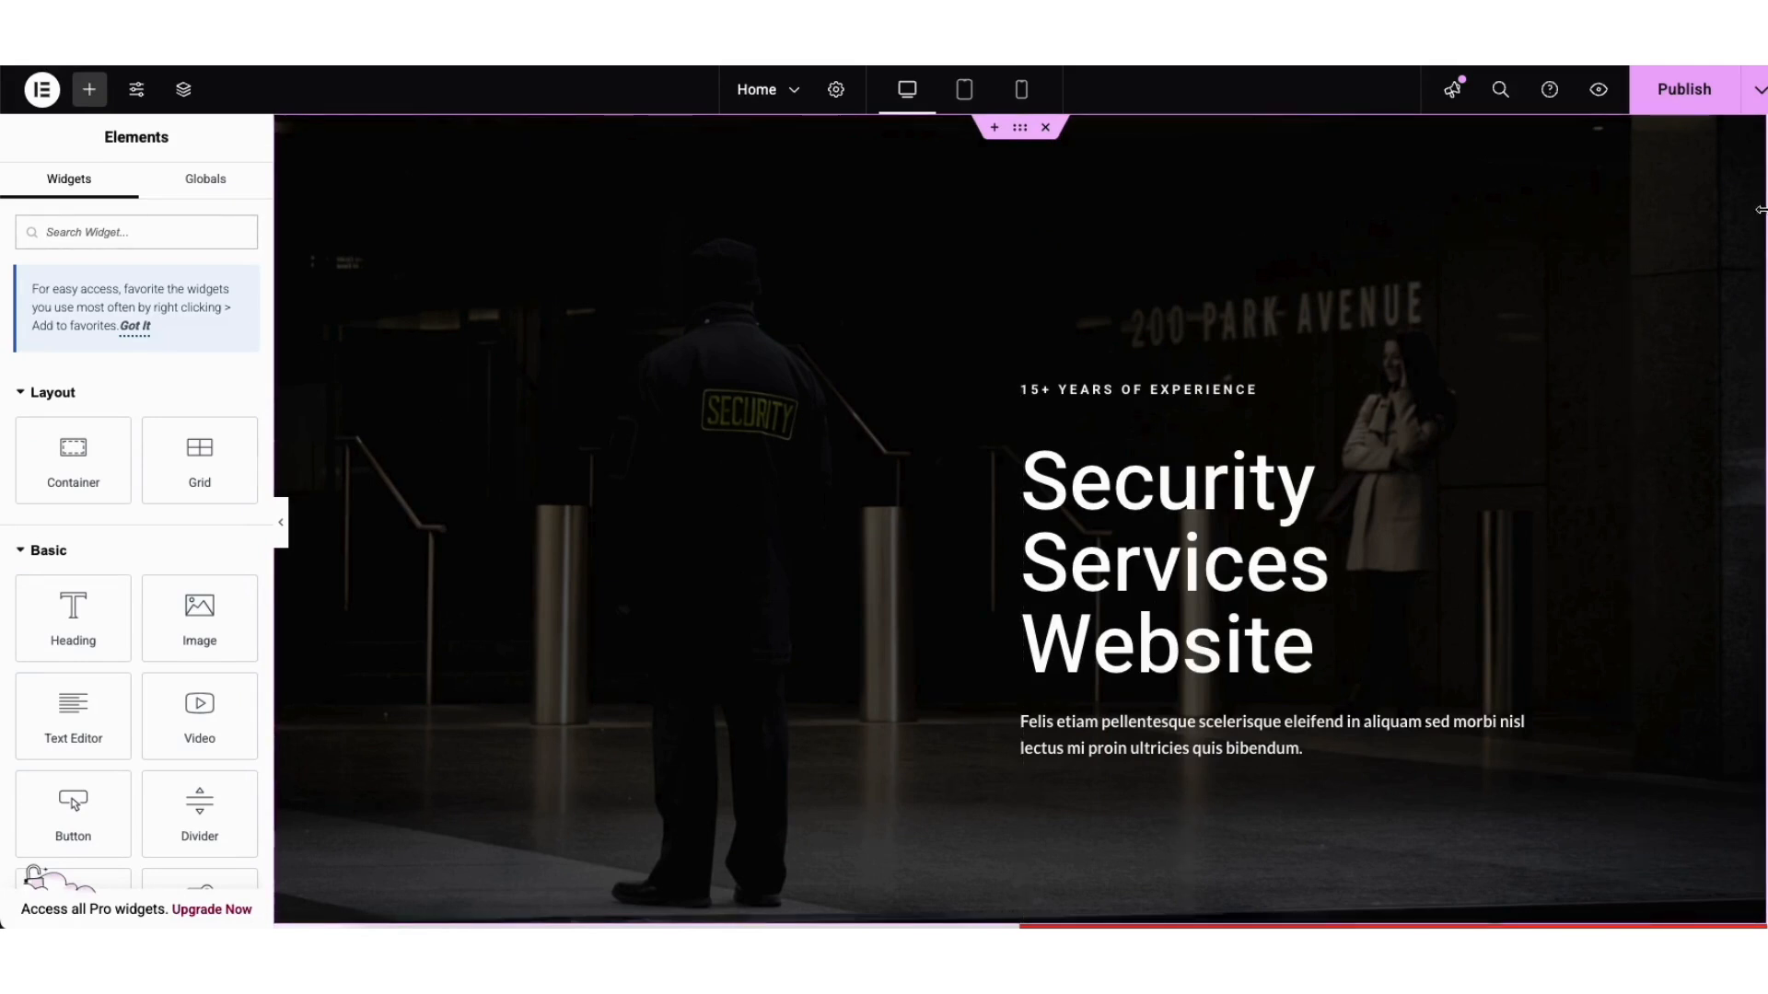
scroll(1175, 820, "down", 3)
scroll(1019, 520, "down", 5)
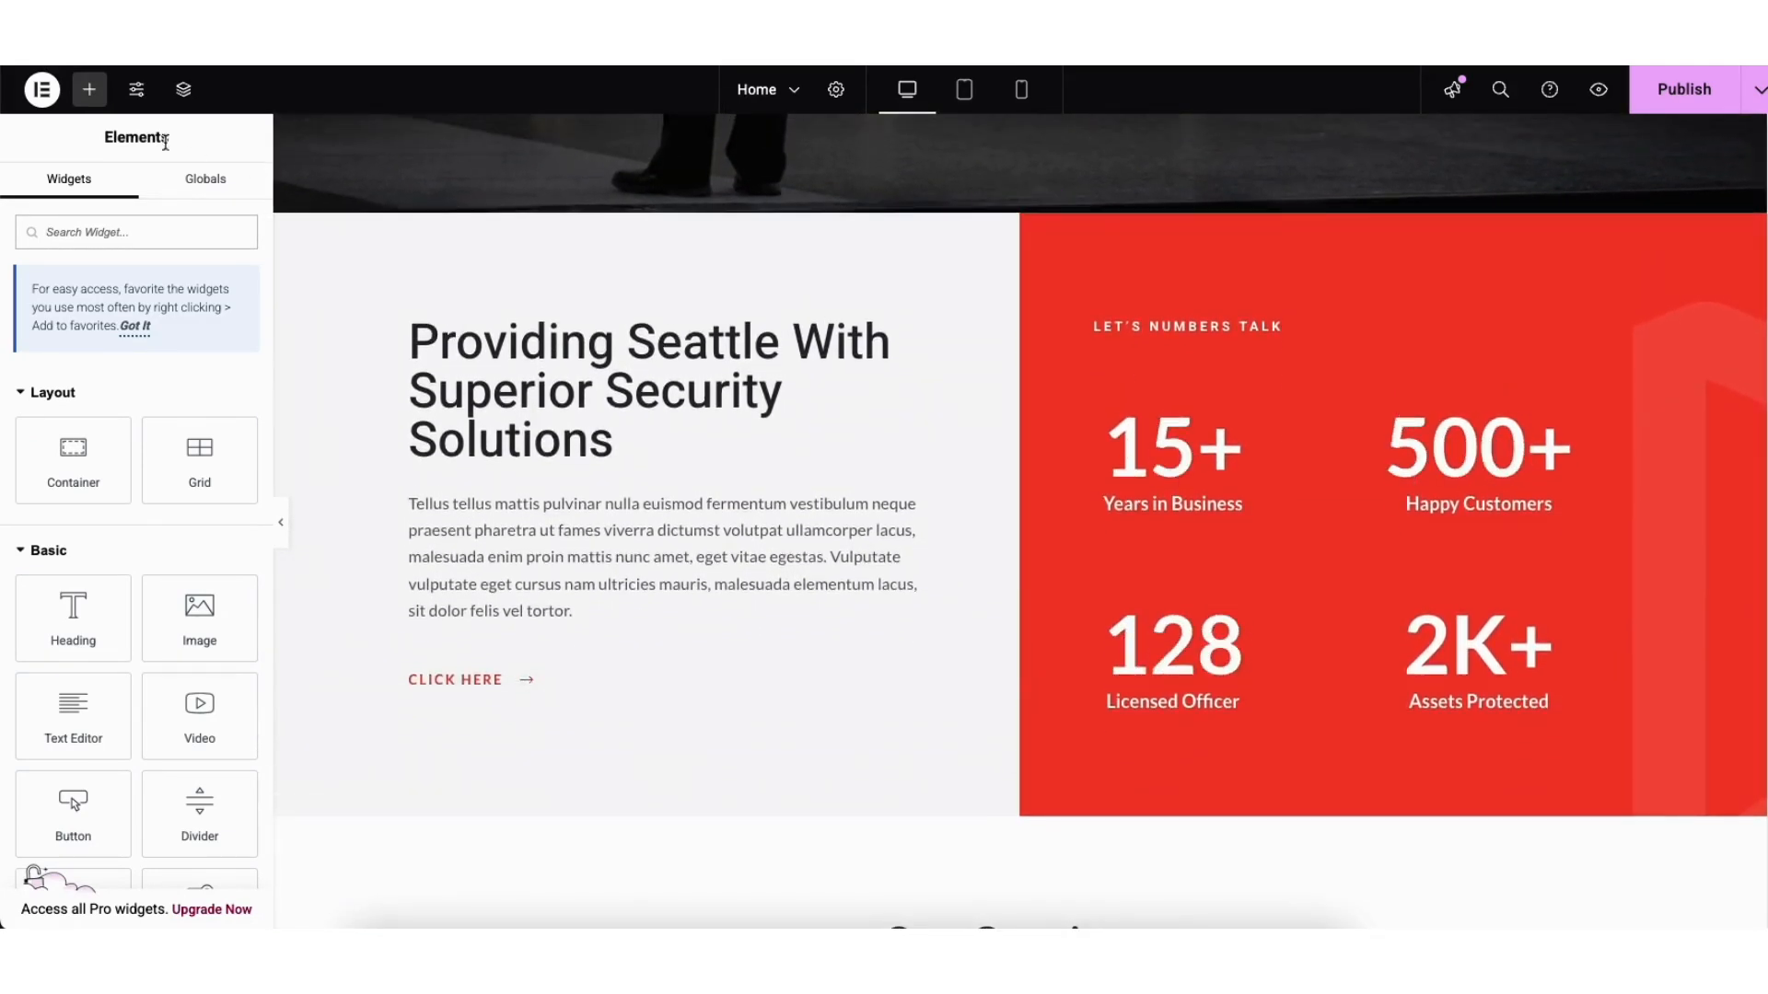
left_click(90, 90)
Step: Drop a heading below the Providing Seattle title, then delete that unwanted placeholder heading
left_click_drag(82, 637, 526, 512)
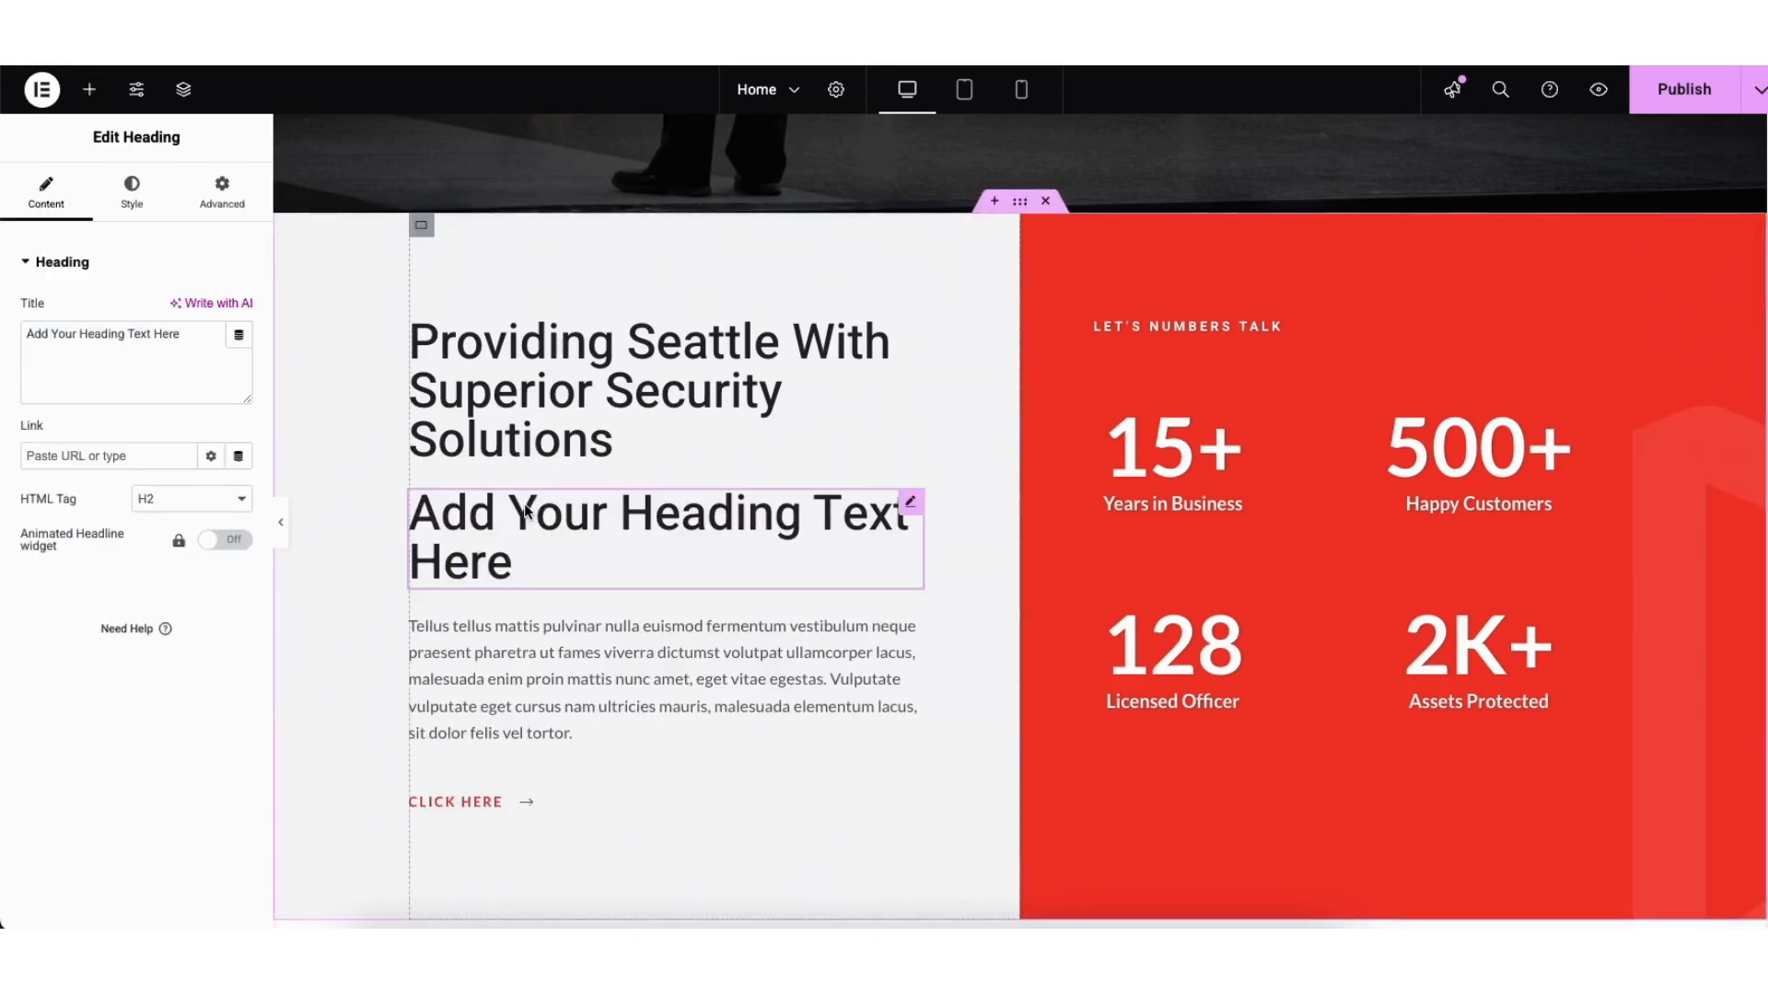
right_click(493, 537)
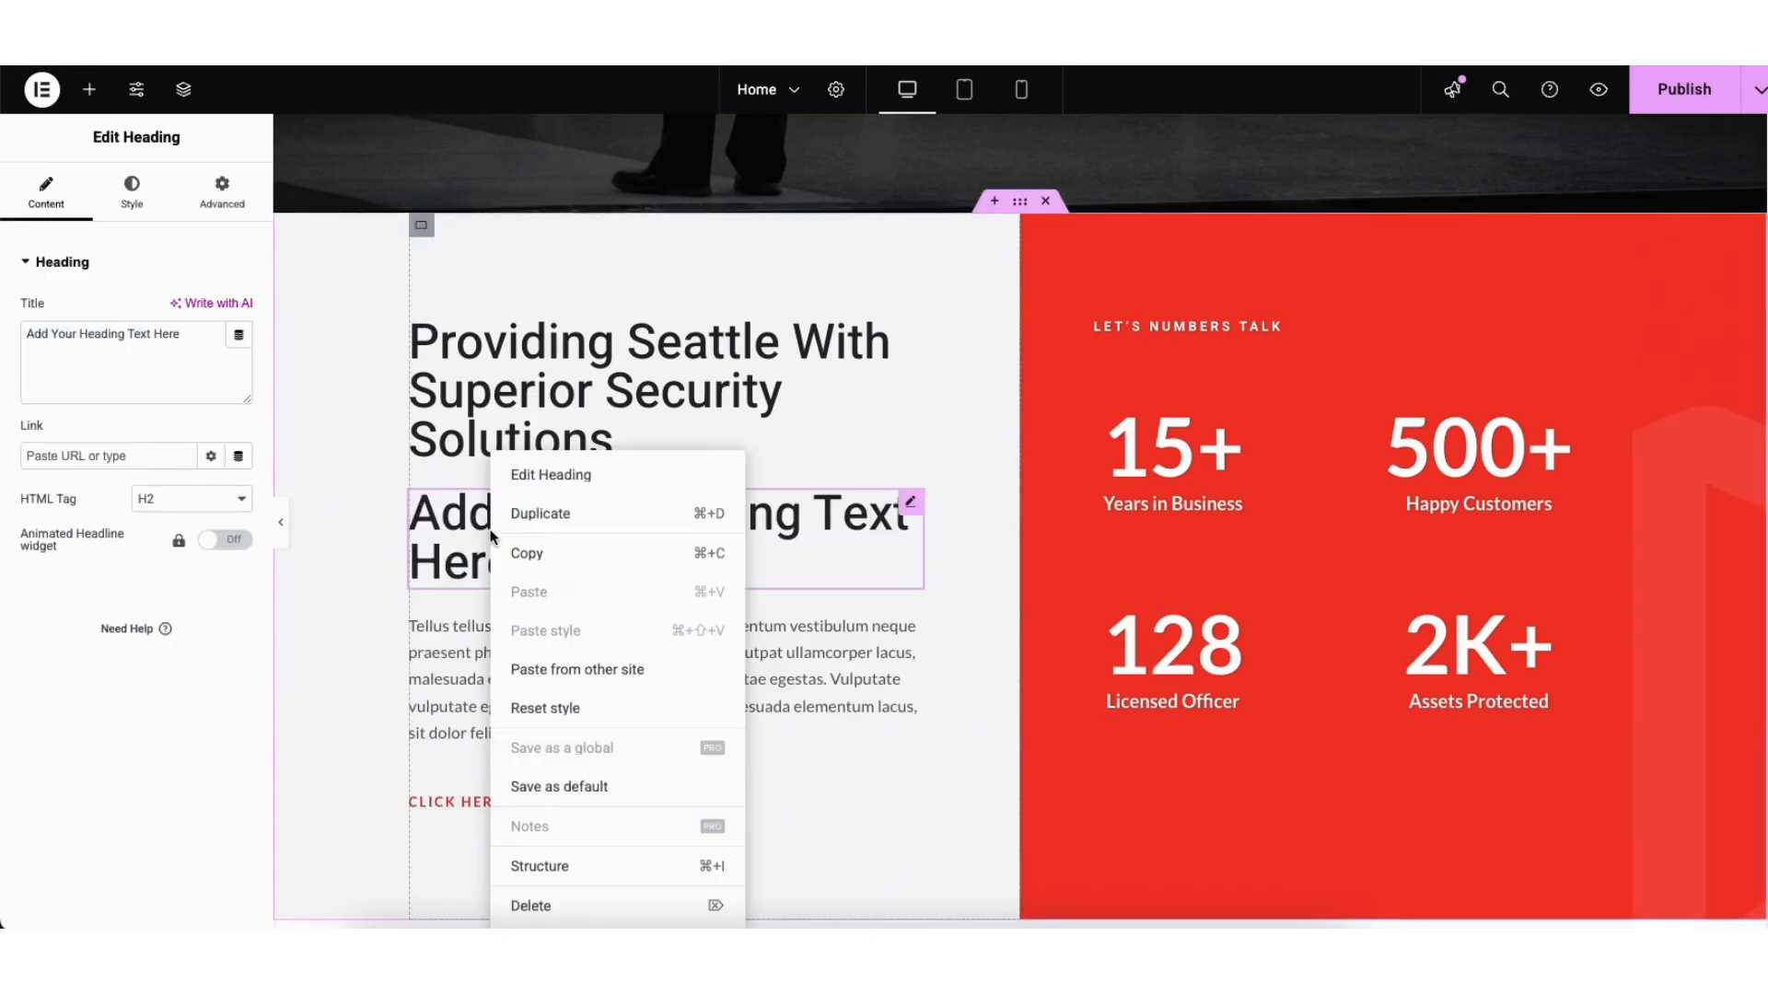
left_click(534, 907)
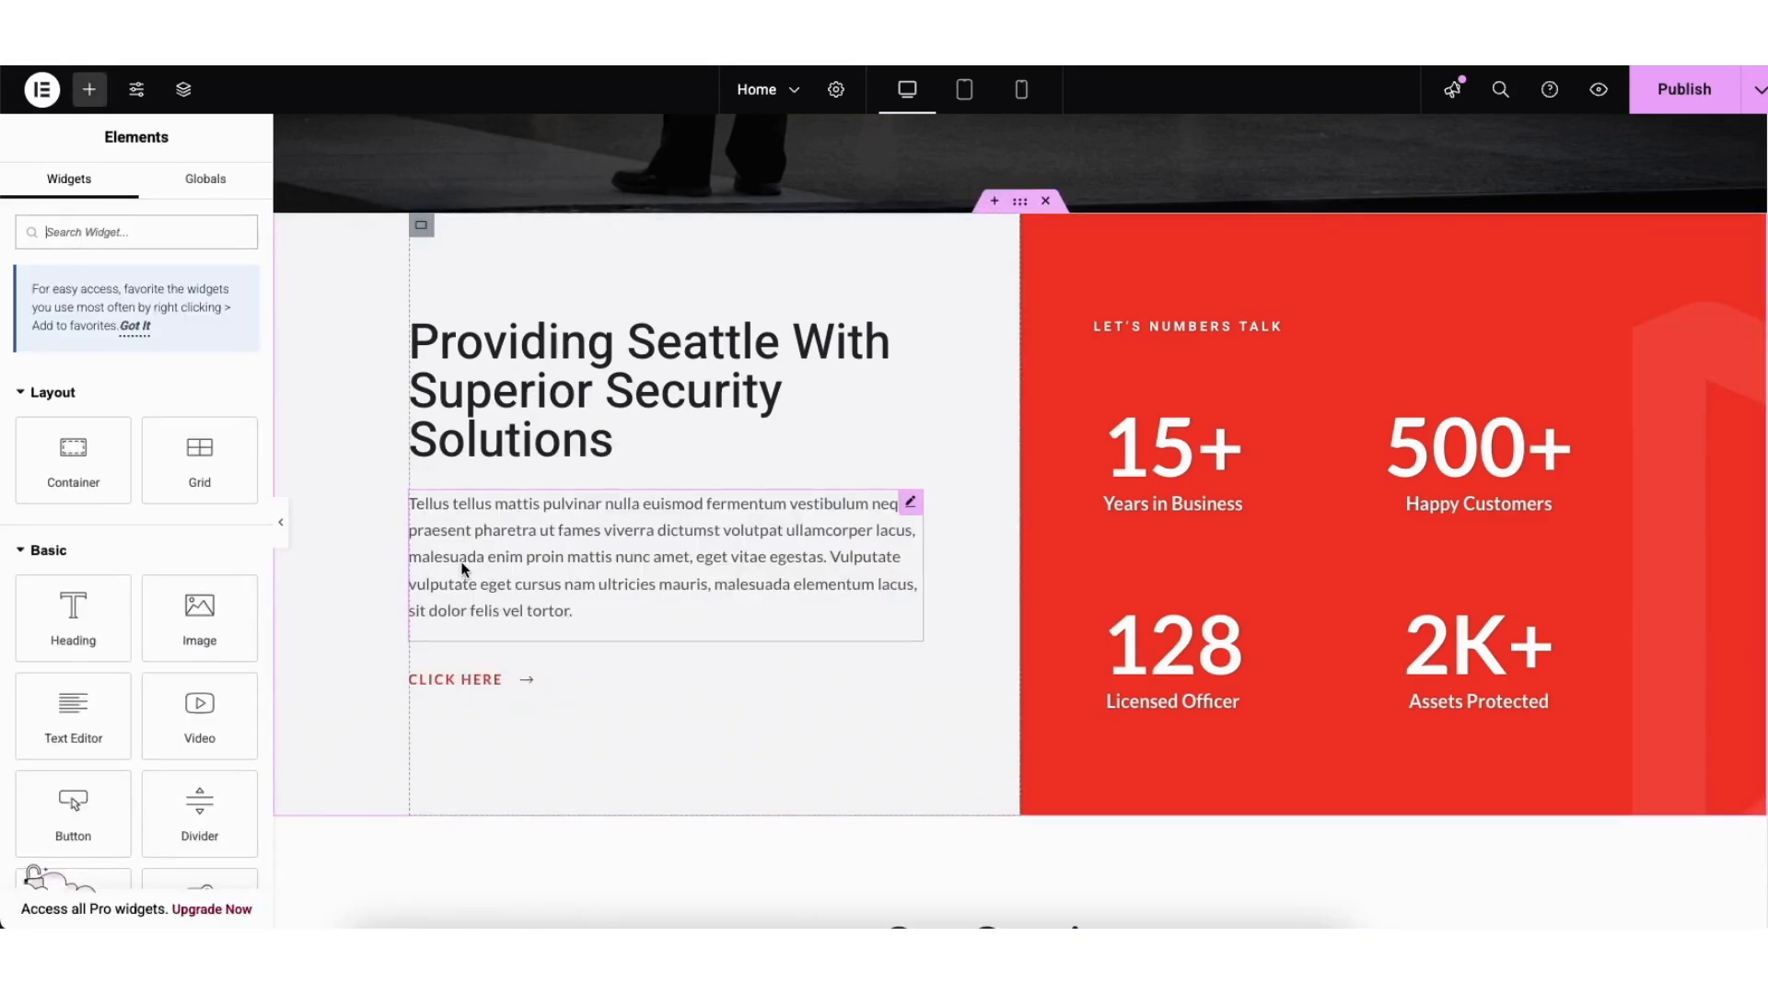
Step: Duplicate the Tellus body paragraph and move the copy above the Providing Seattle heading
right_click(496, 544)
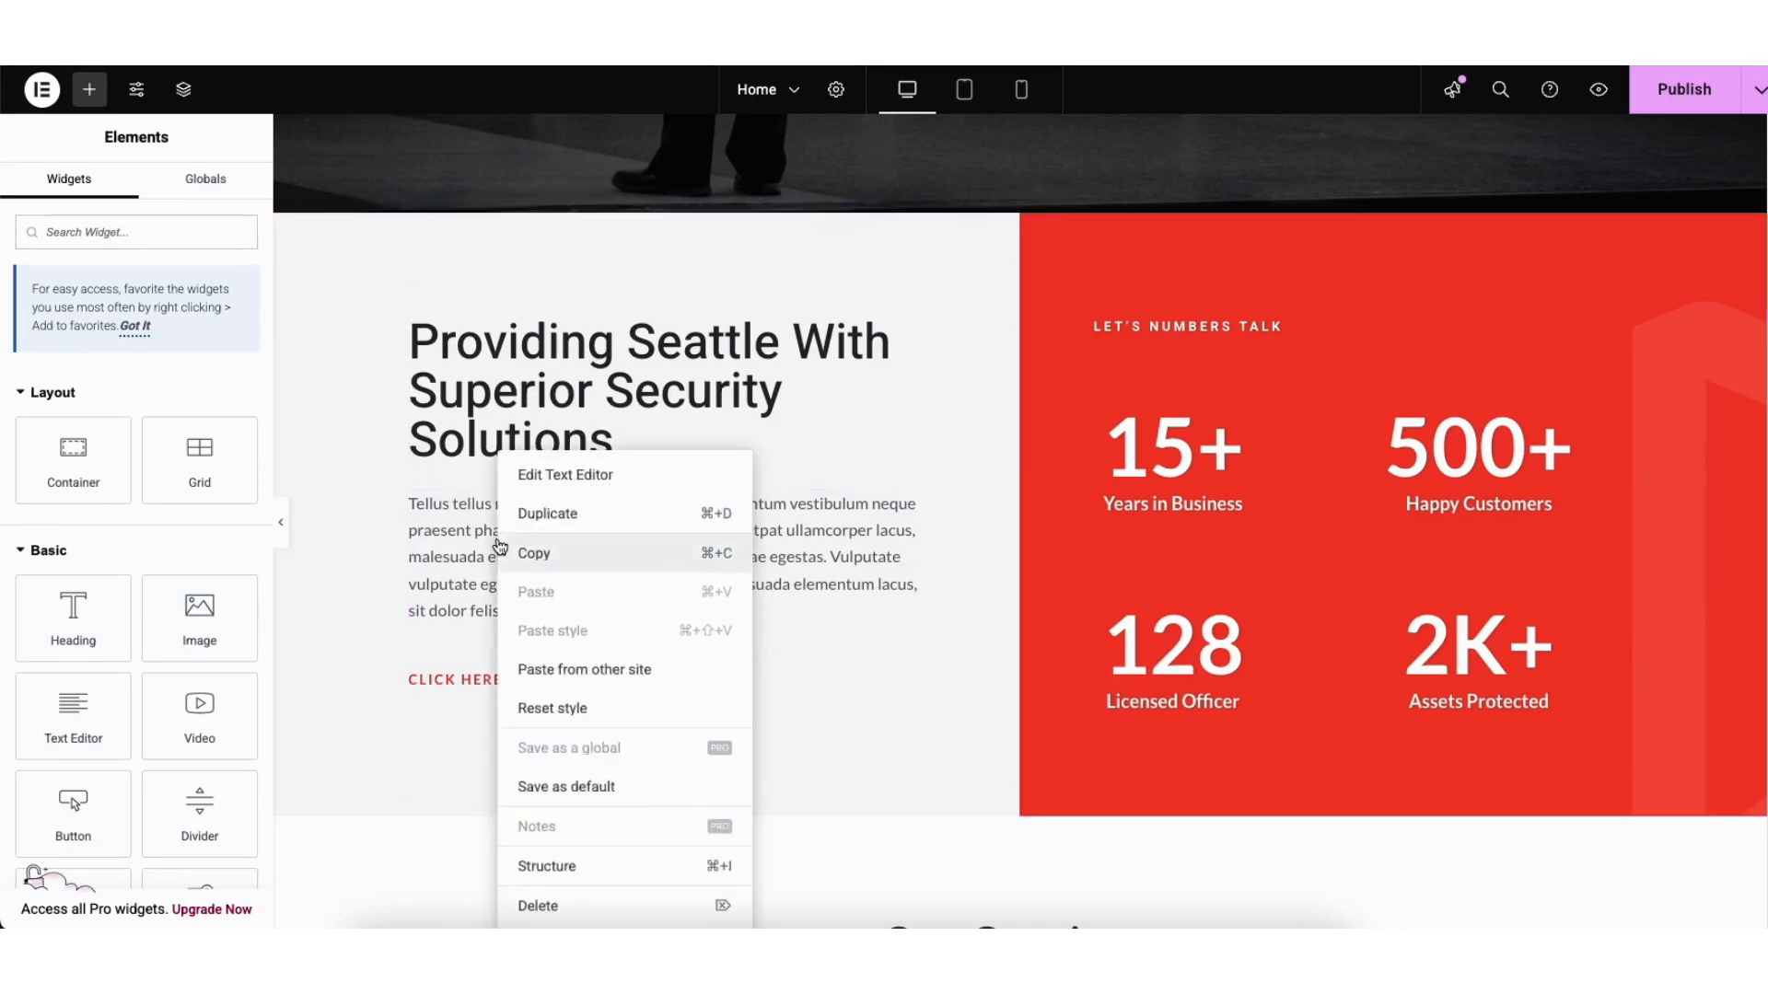
left_click(521, 511)
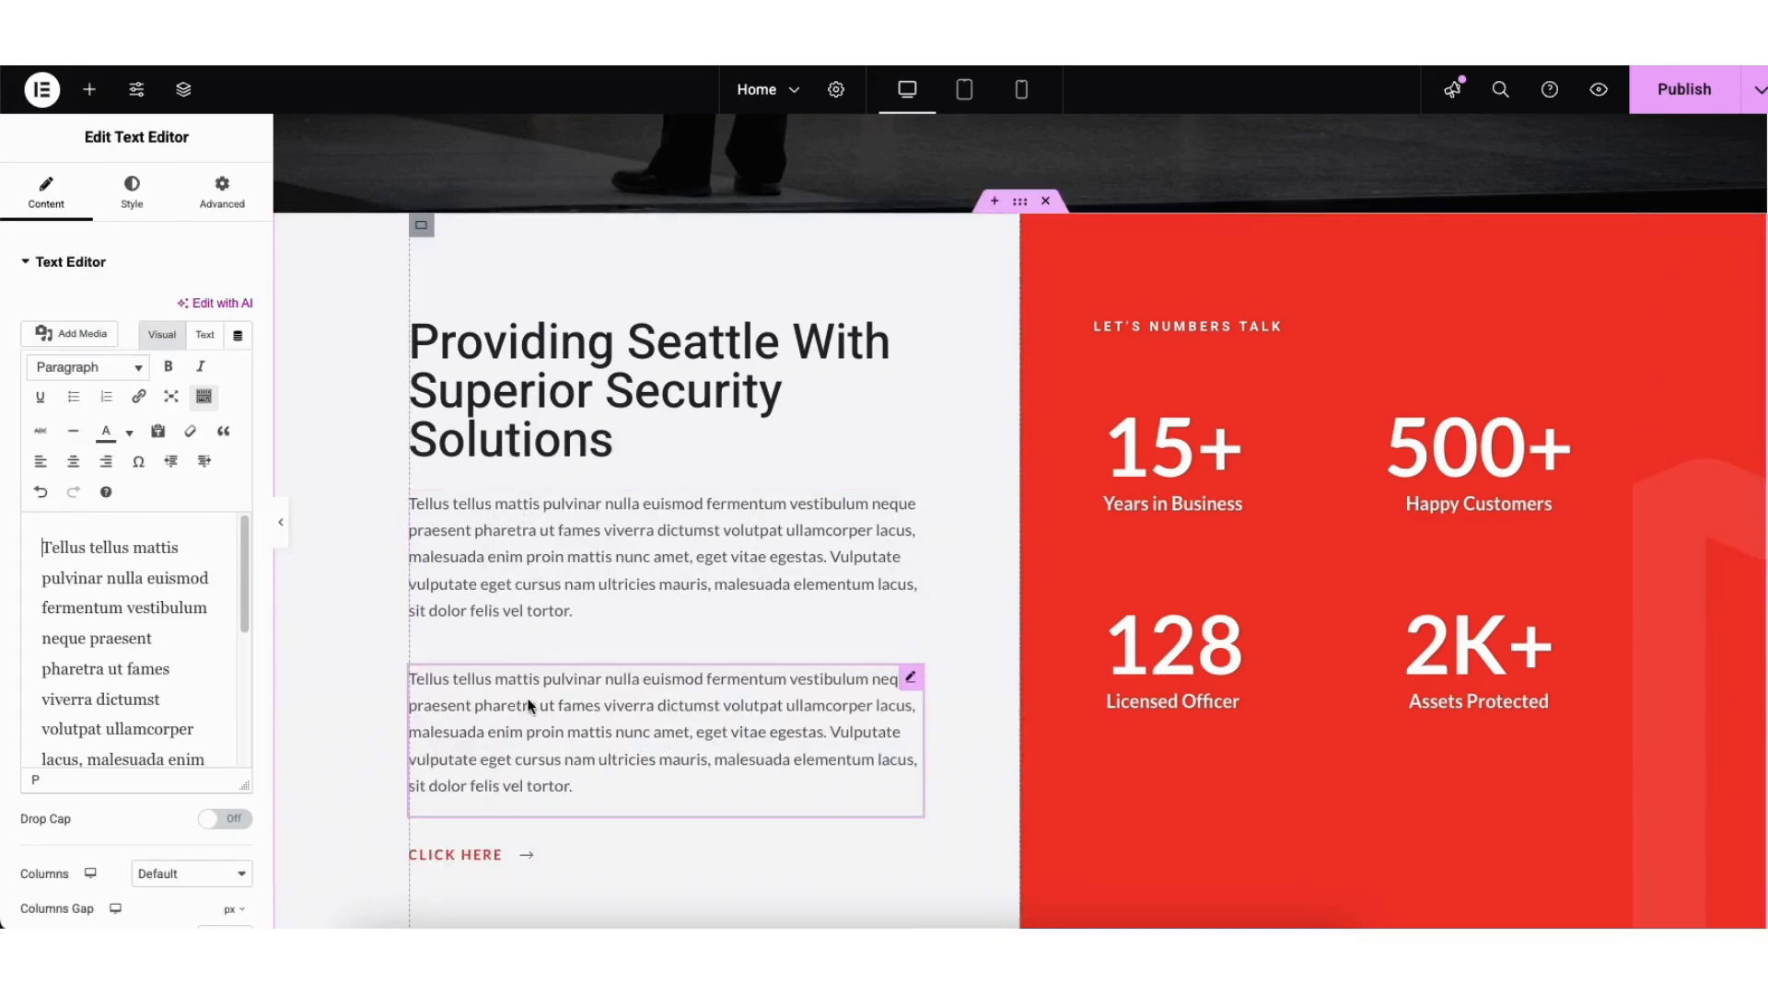
mouse_move(922, 679)
left_mouse_down()
mouse_move(876, 548)
mouse_move(835, 499)
mouse_move(824, 398)
mouse_move(752, 343)
left_mouse_up()
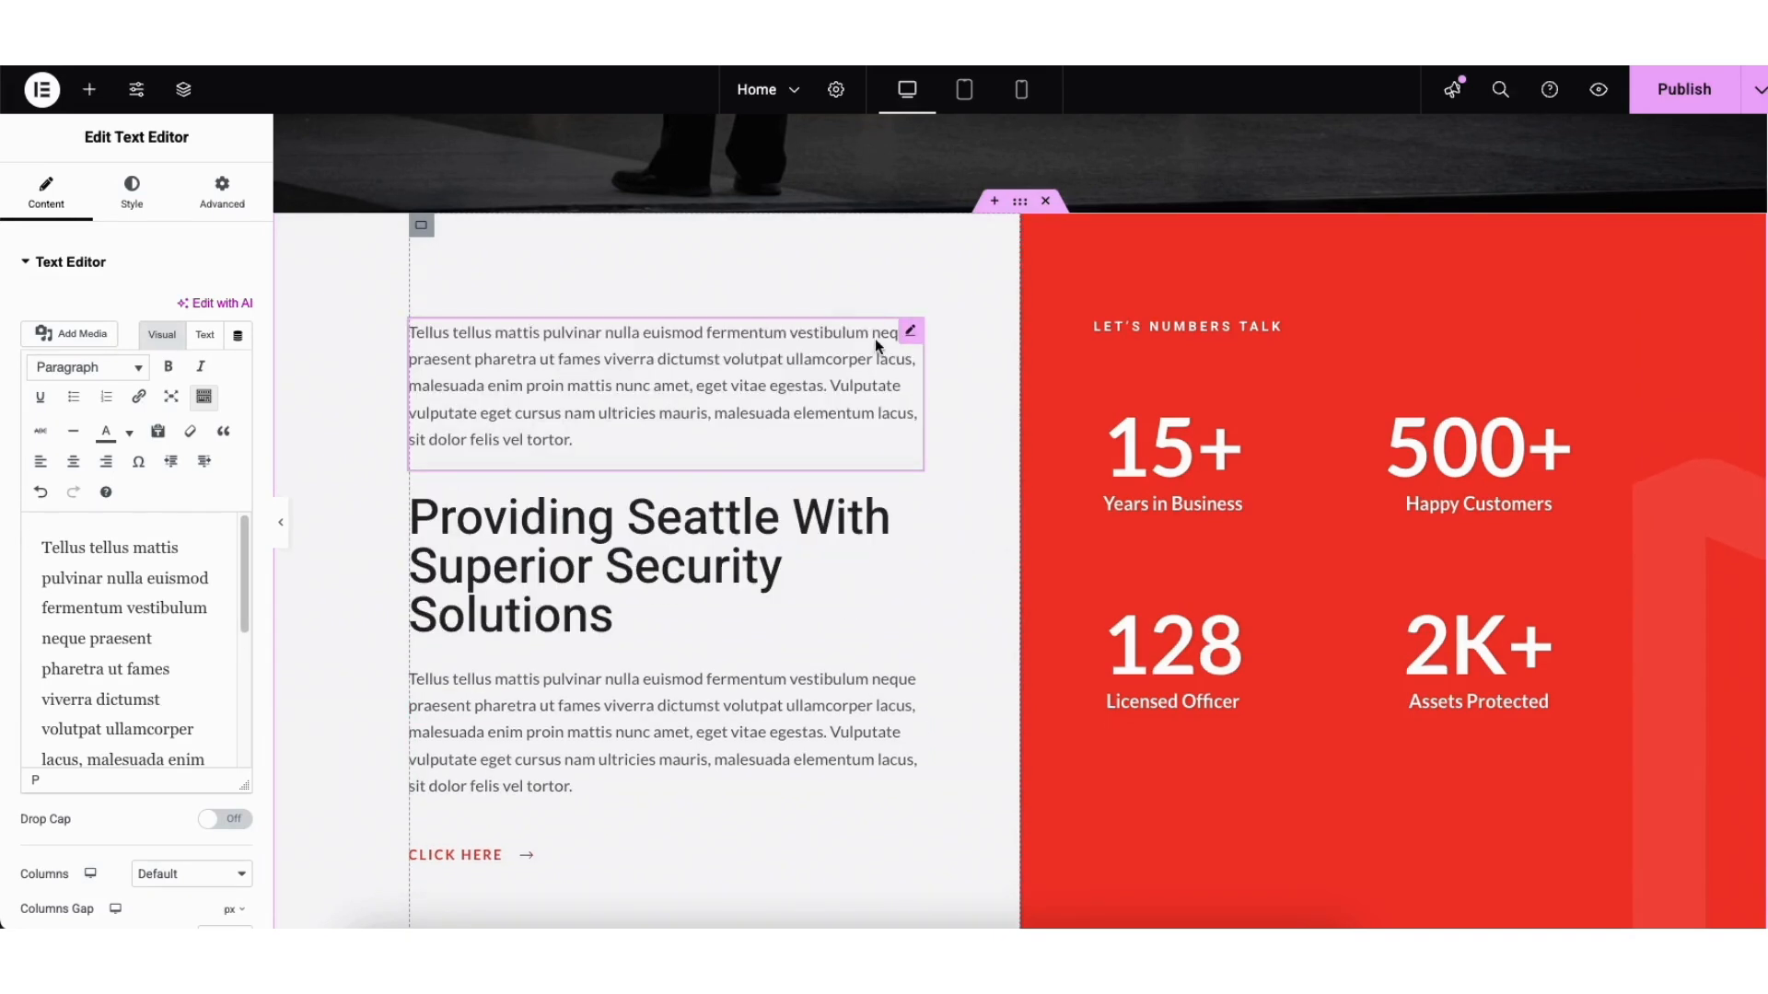
Step: Add a Text Editor block above the Providing Seattle heading, opening and cancelling its link settings
left_click(89, 92)
left_click_drag(73, 718, 512, 508)
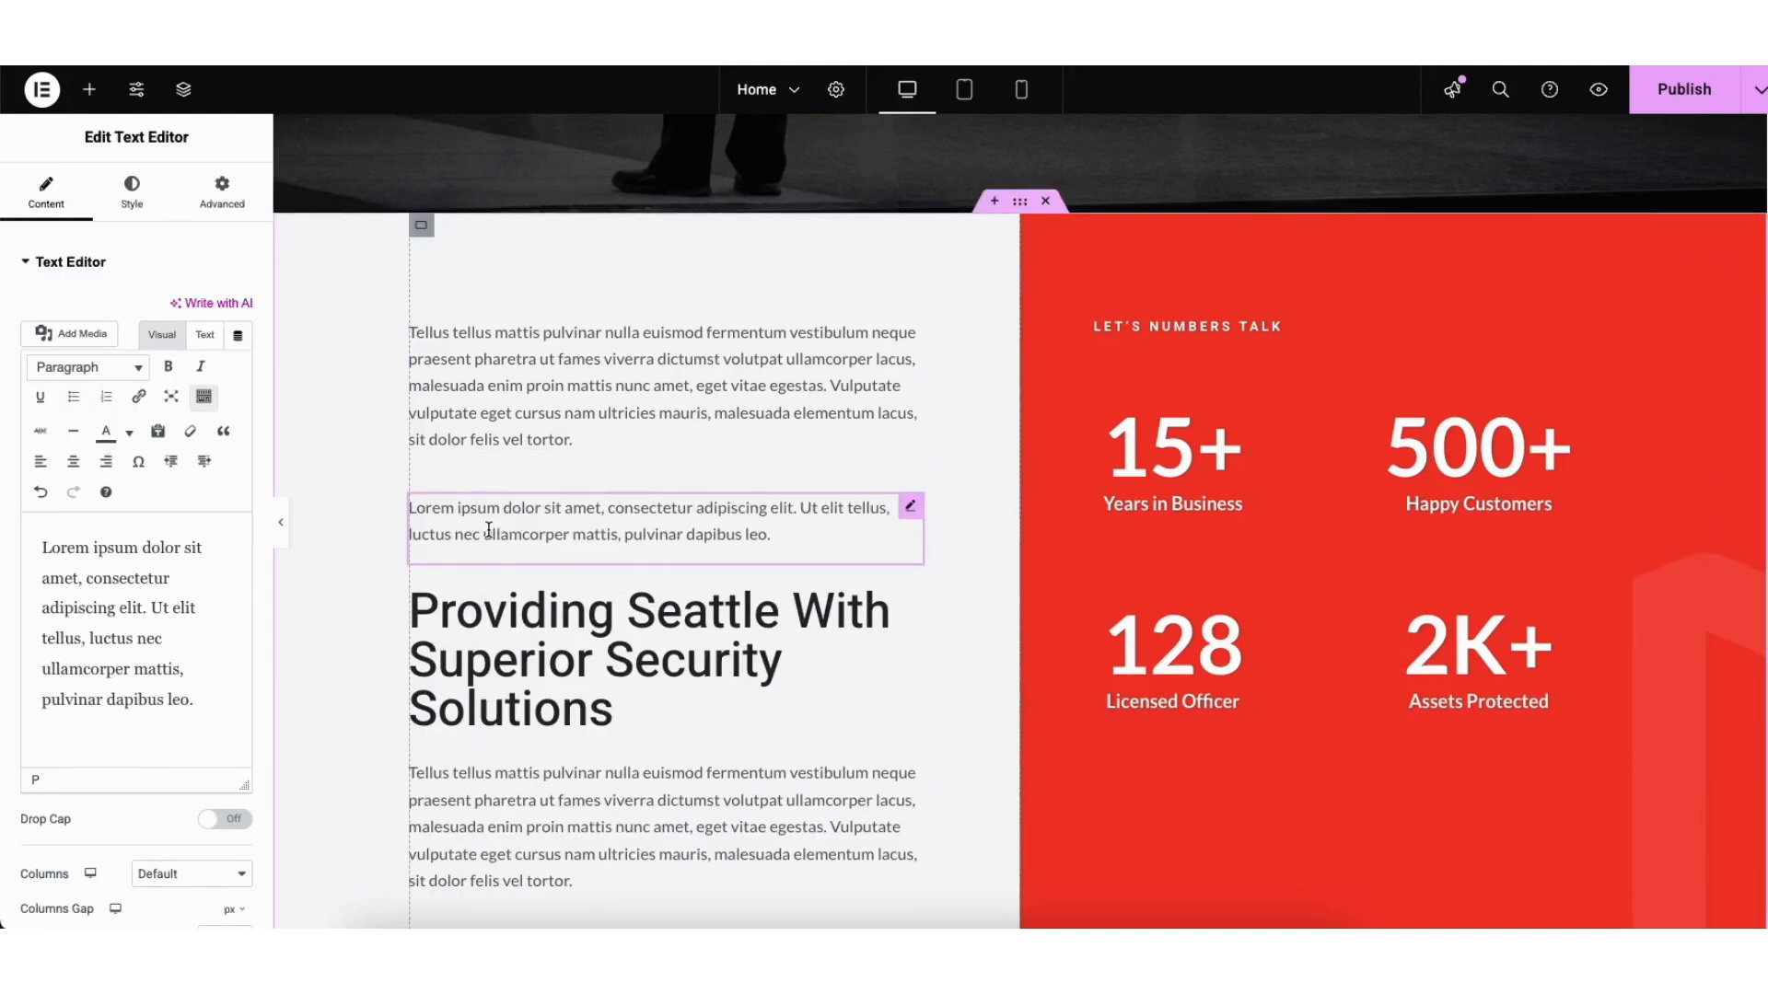
left_click(138, 397)
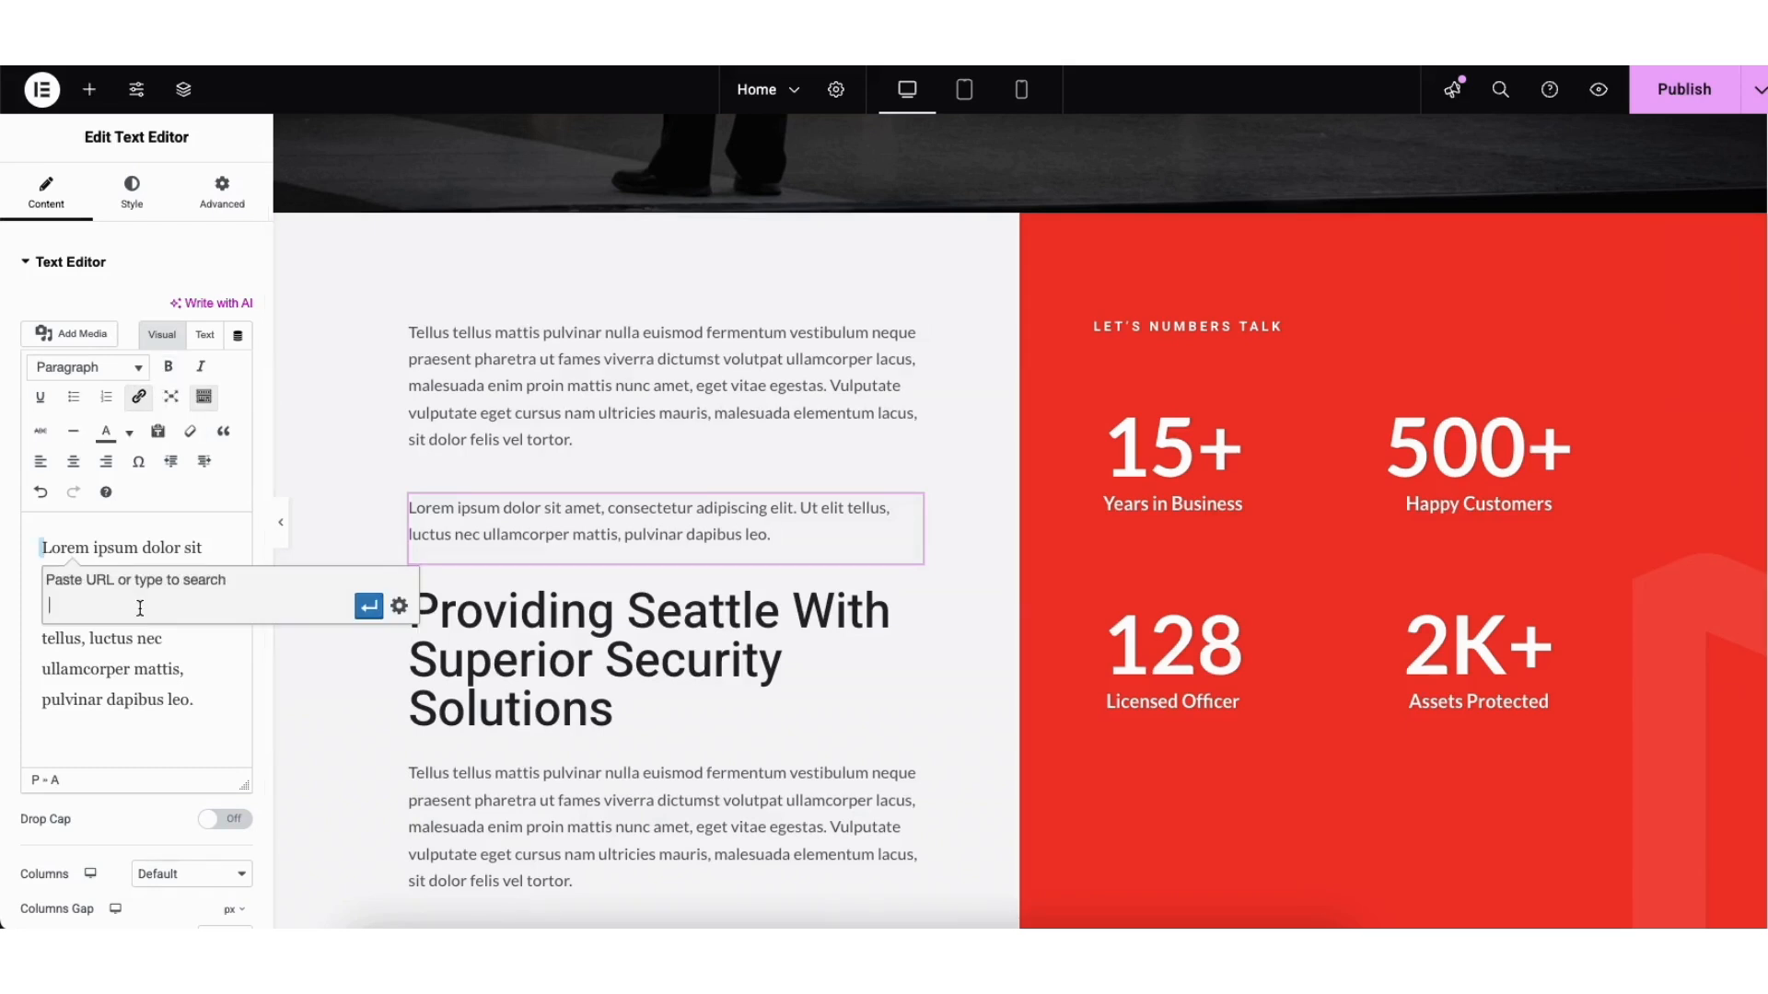
left_click(399, 606)
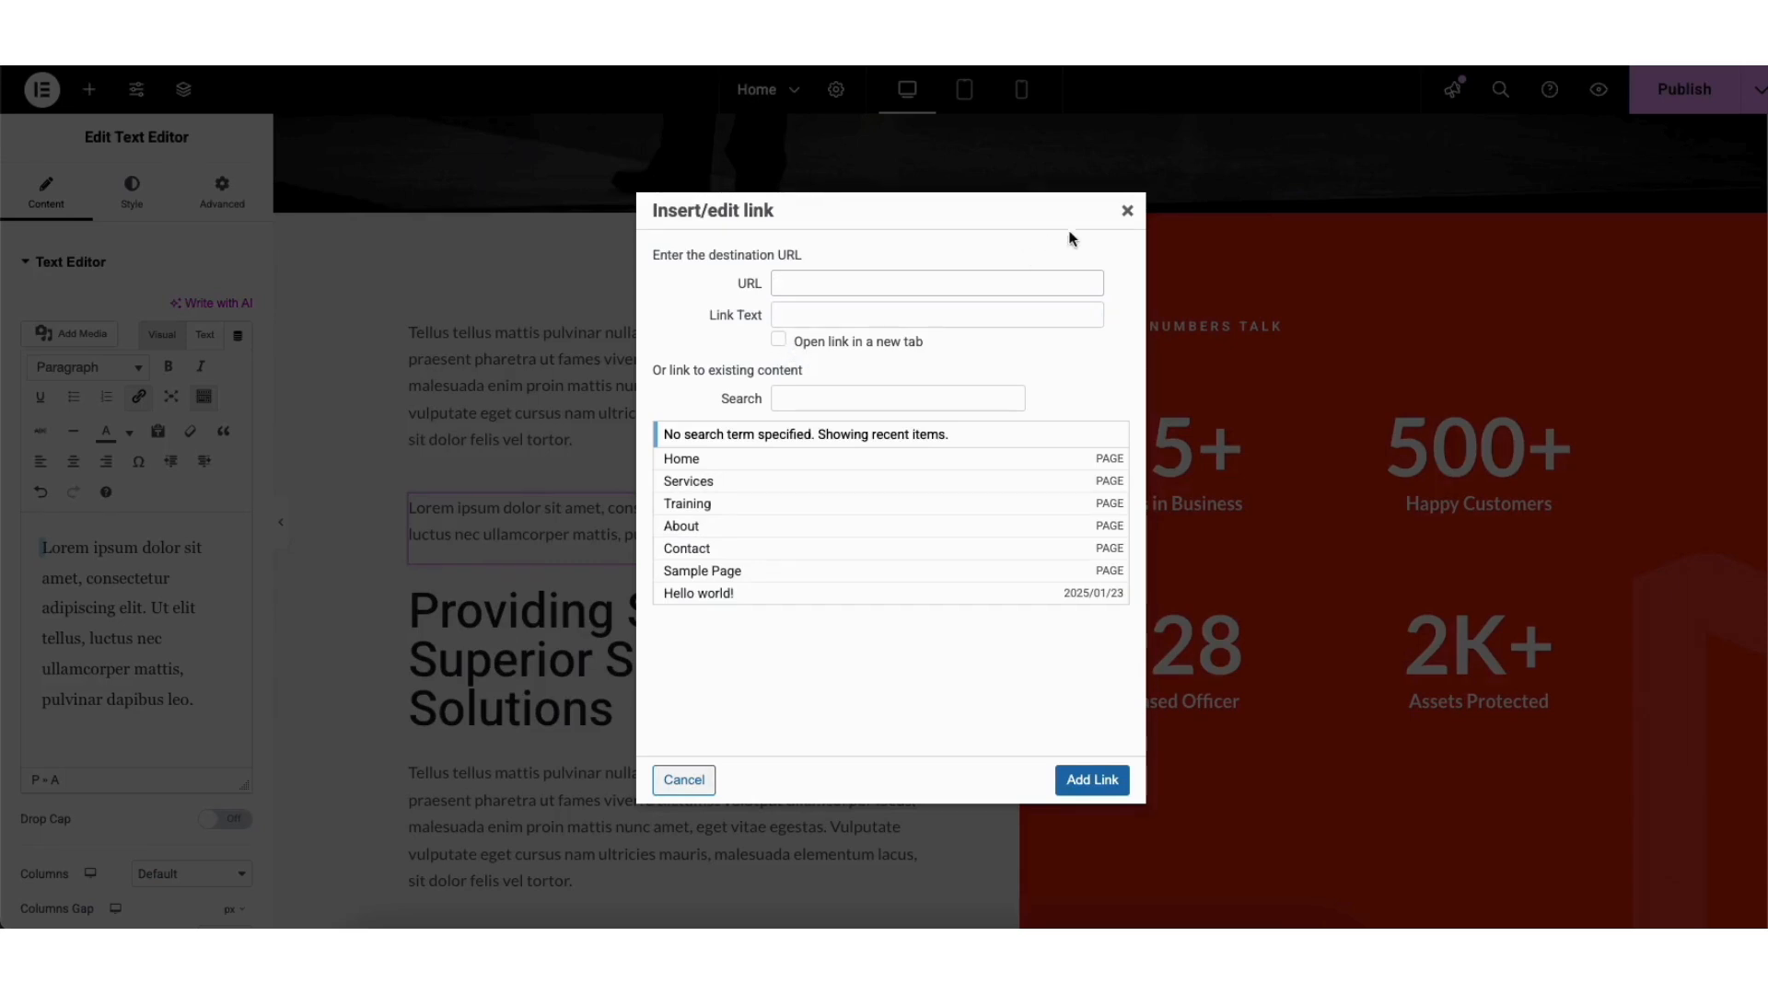
left_click(1127, 211)
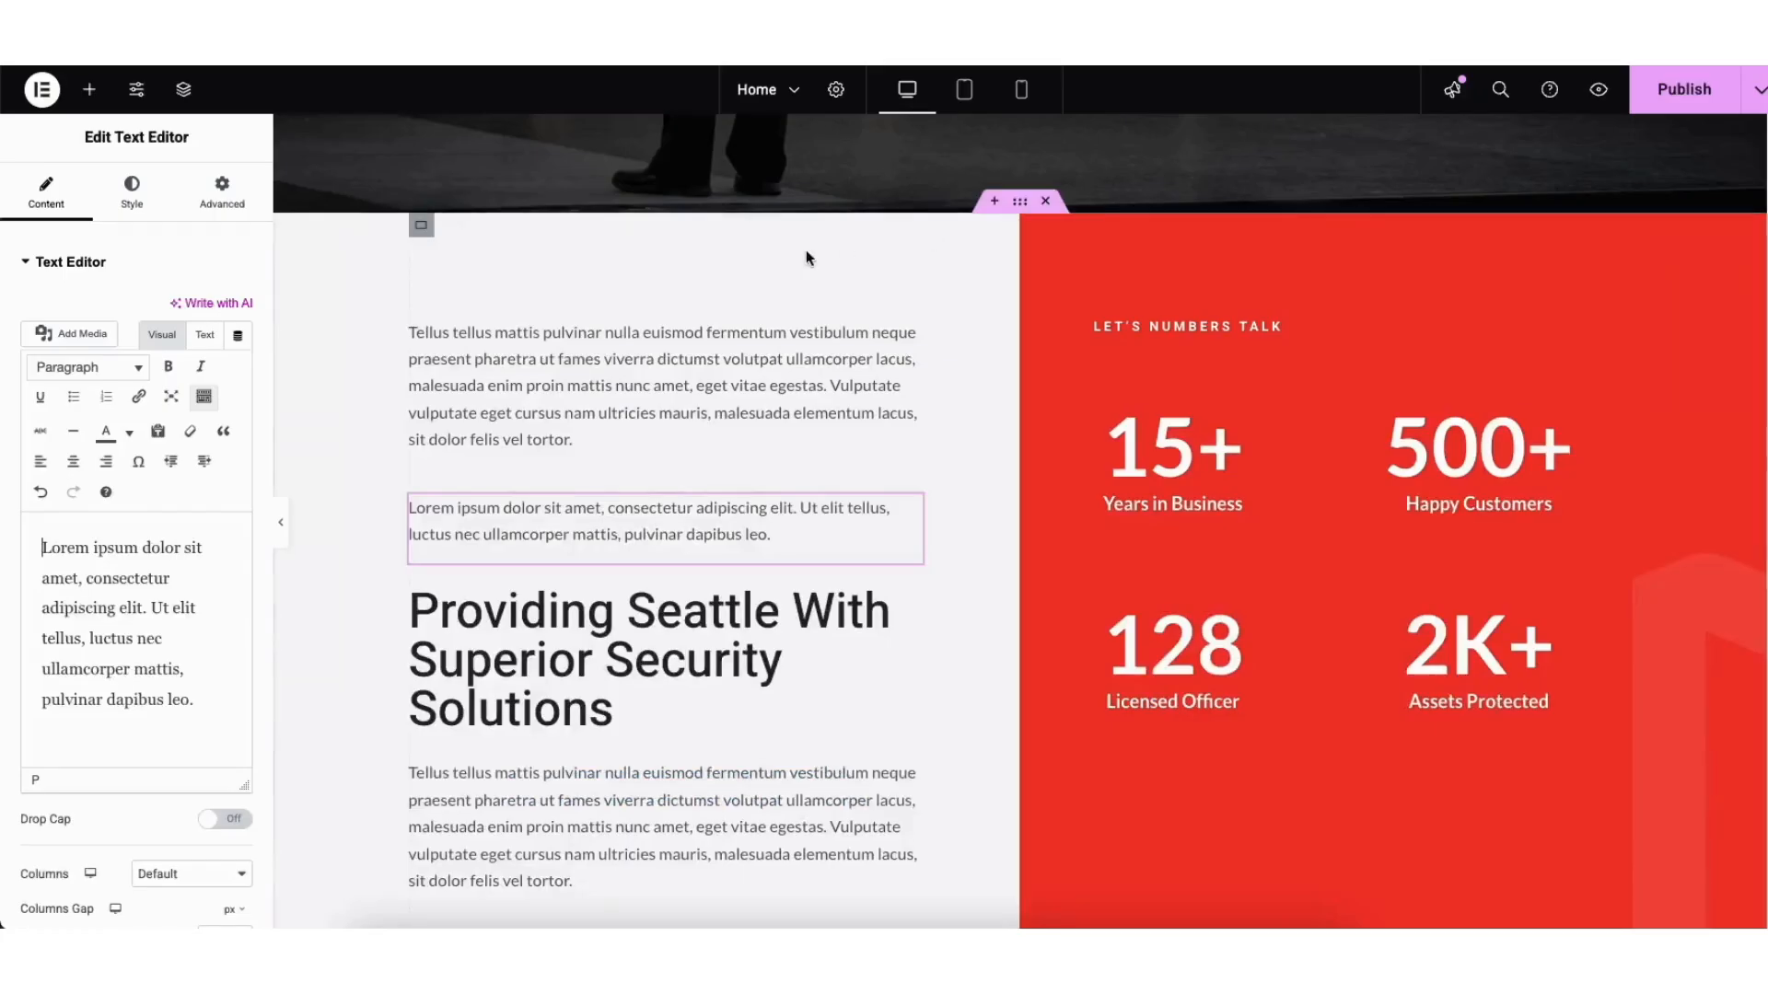
Step: Check the text toolbar's extended formatting, colour and link options, then show the block's Style settings
left_click(204, 398)
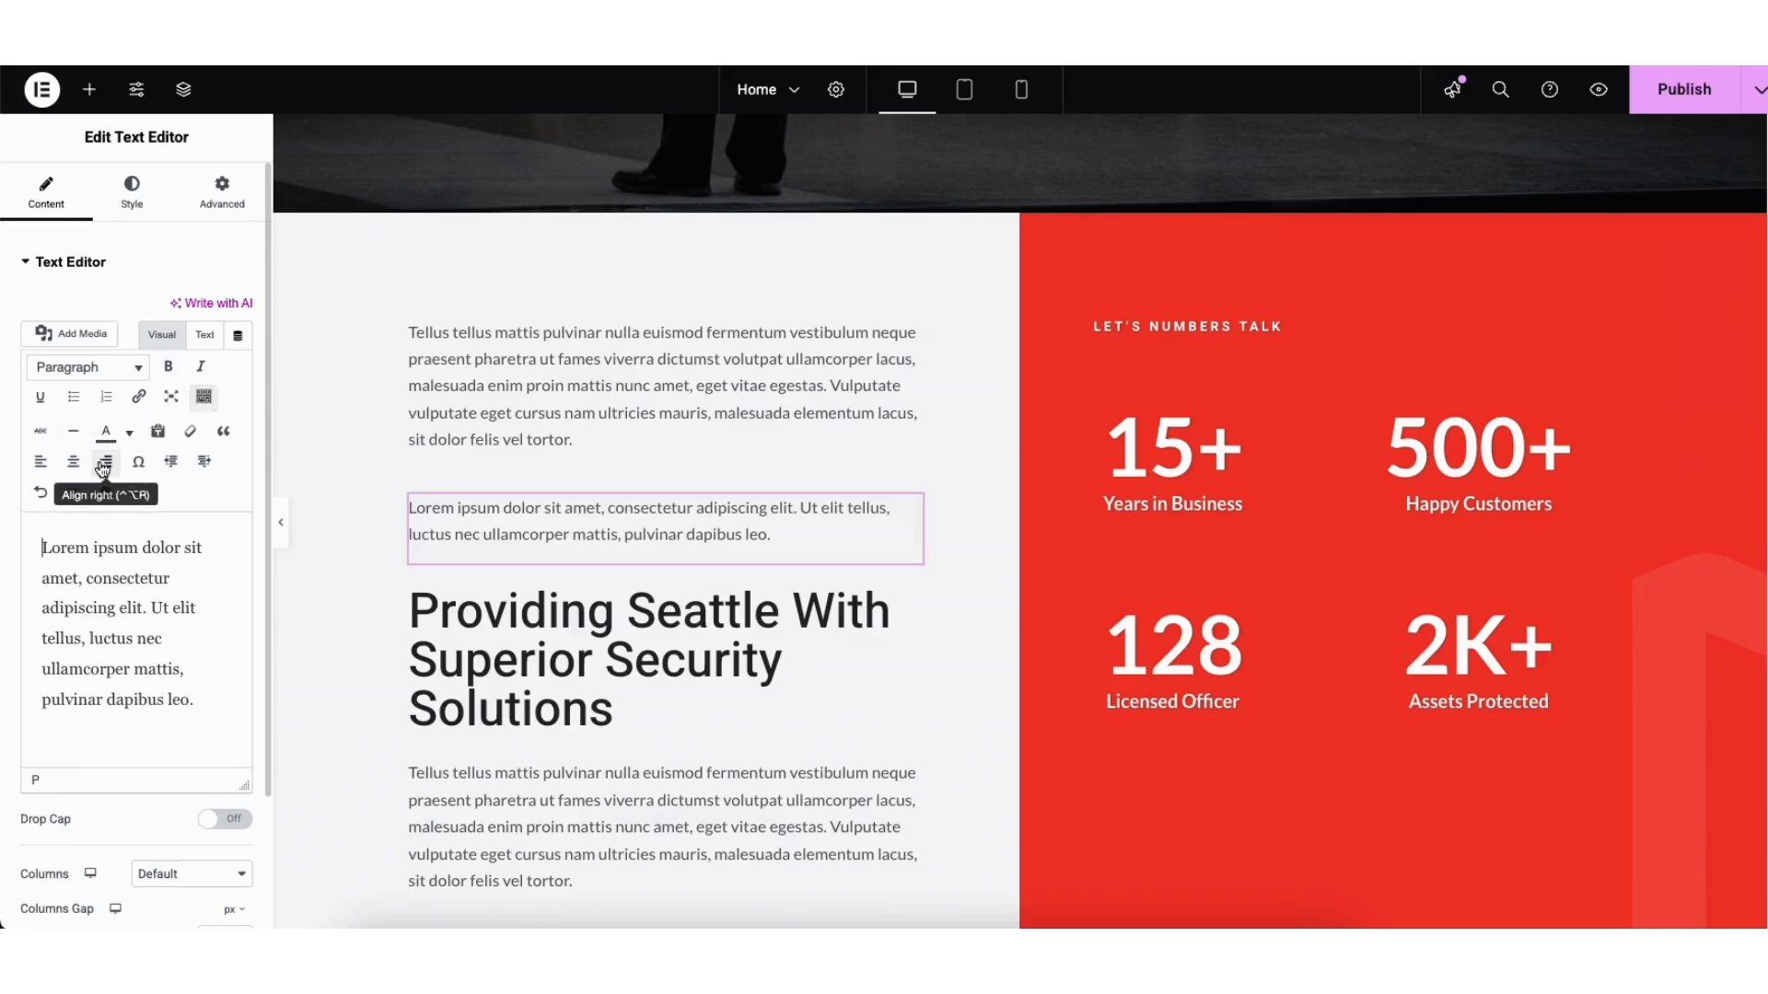
left_click(130, 433)
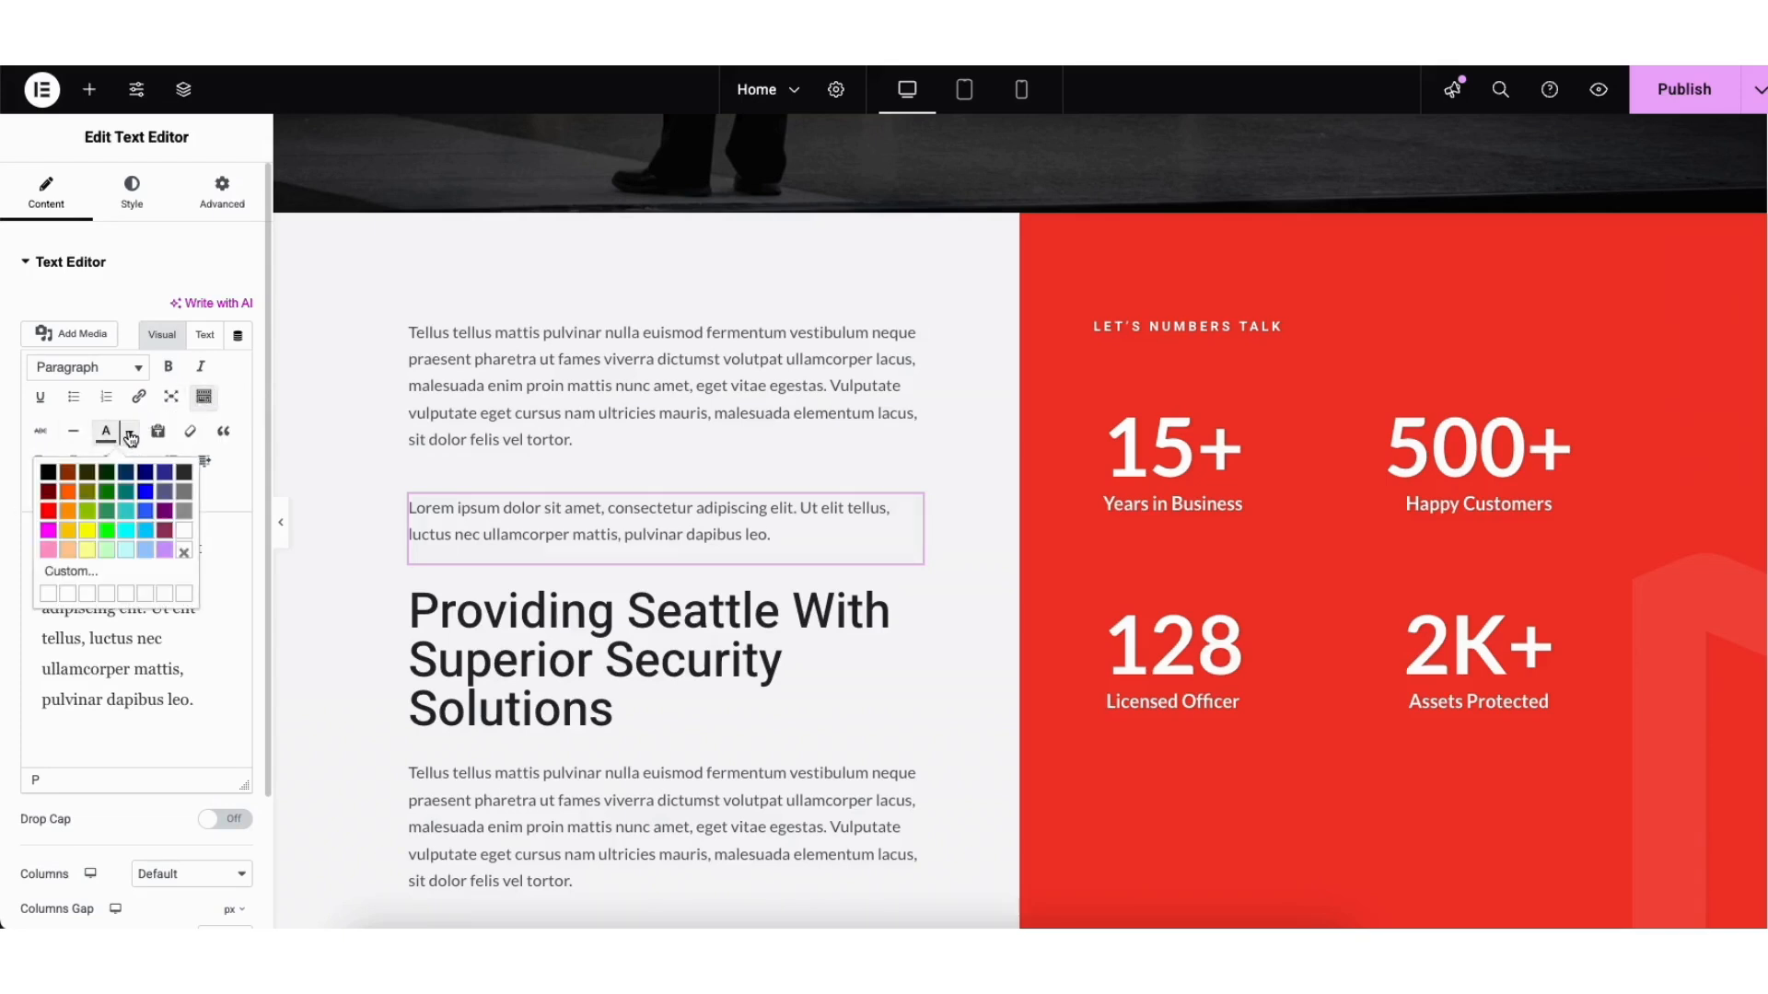
left_click(130, 436)
key("super+k")
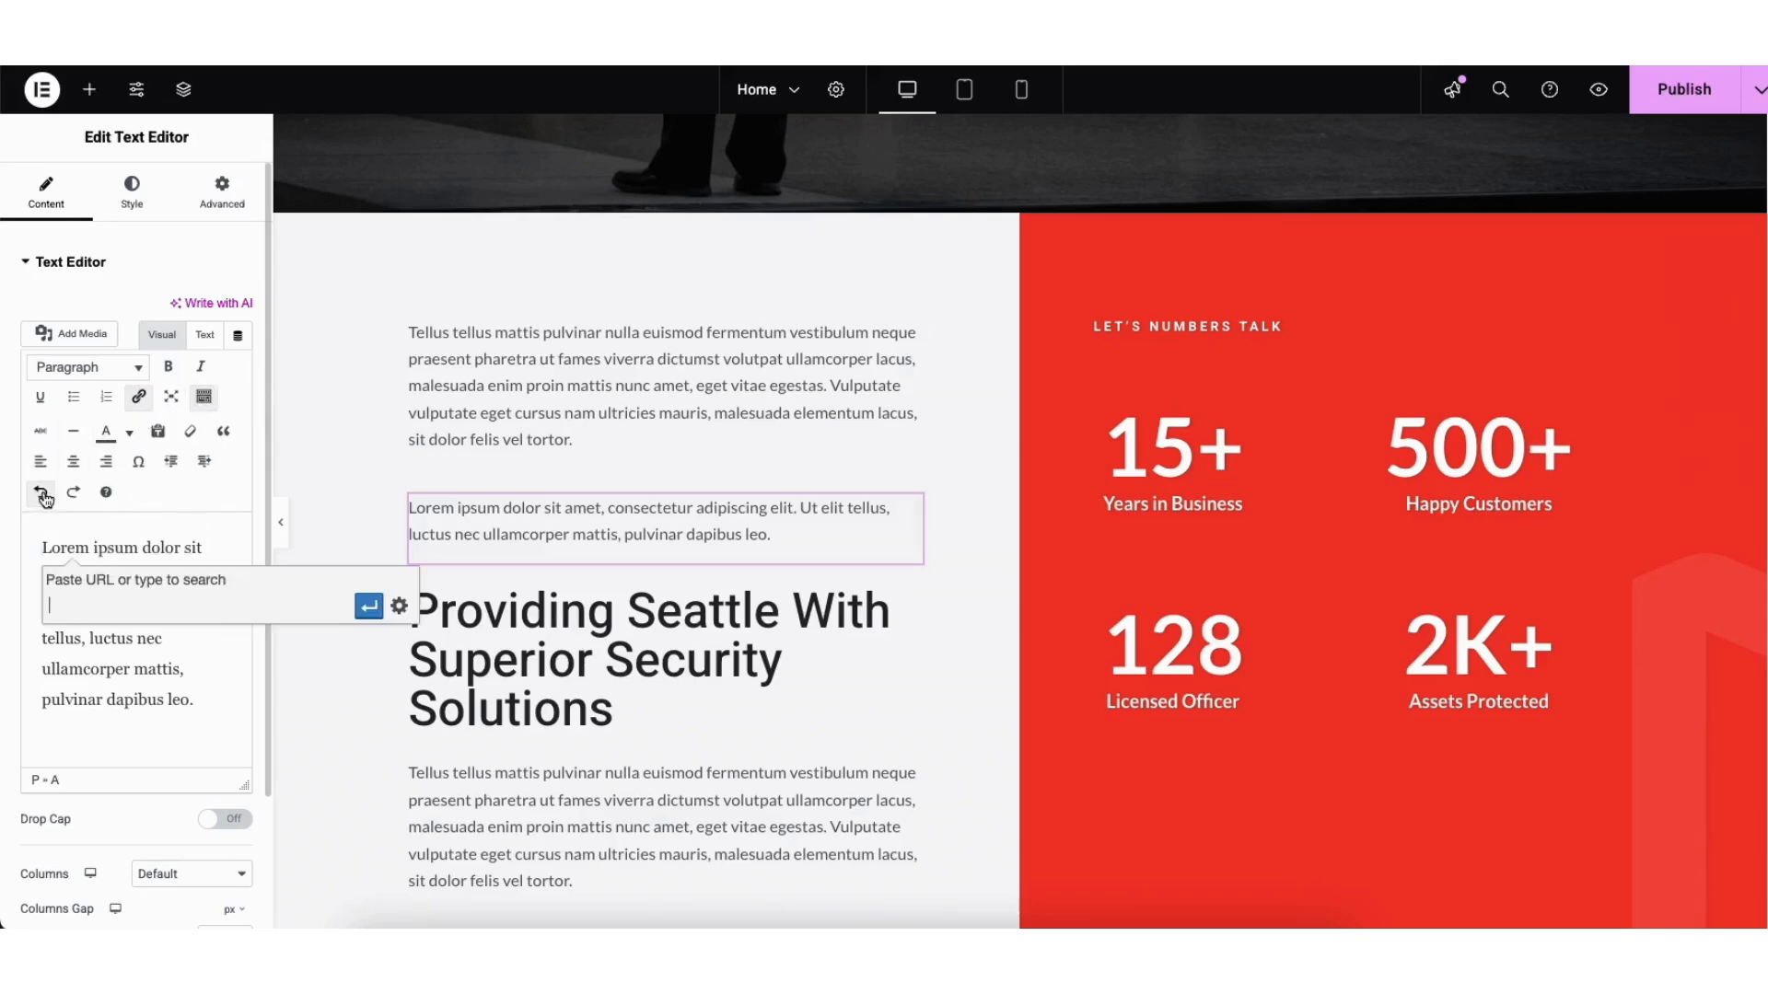
left_click(73, 498)
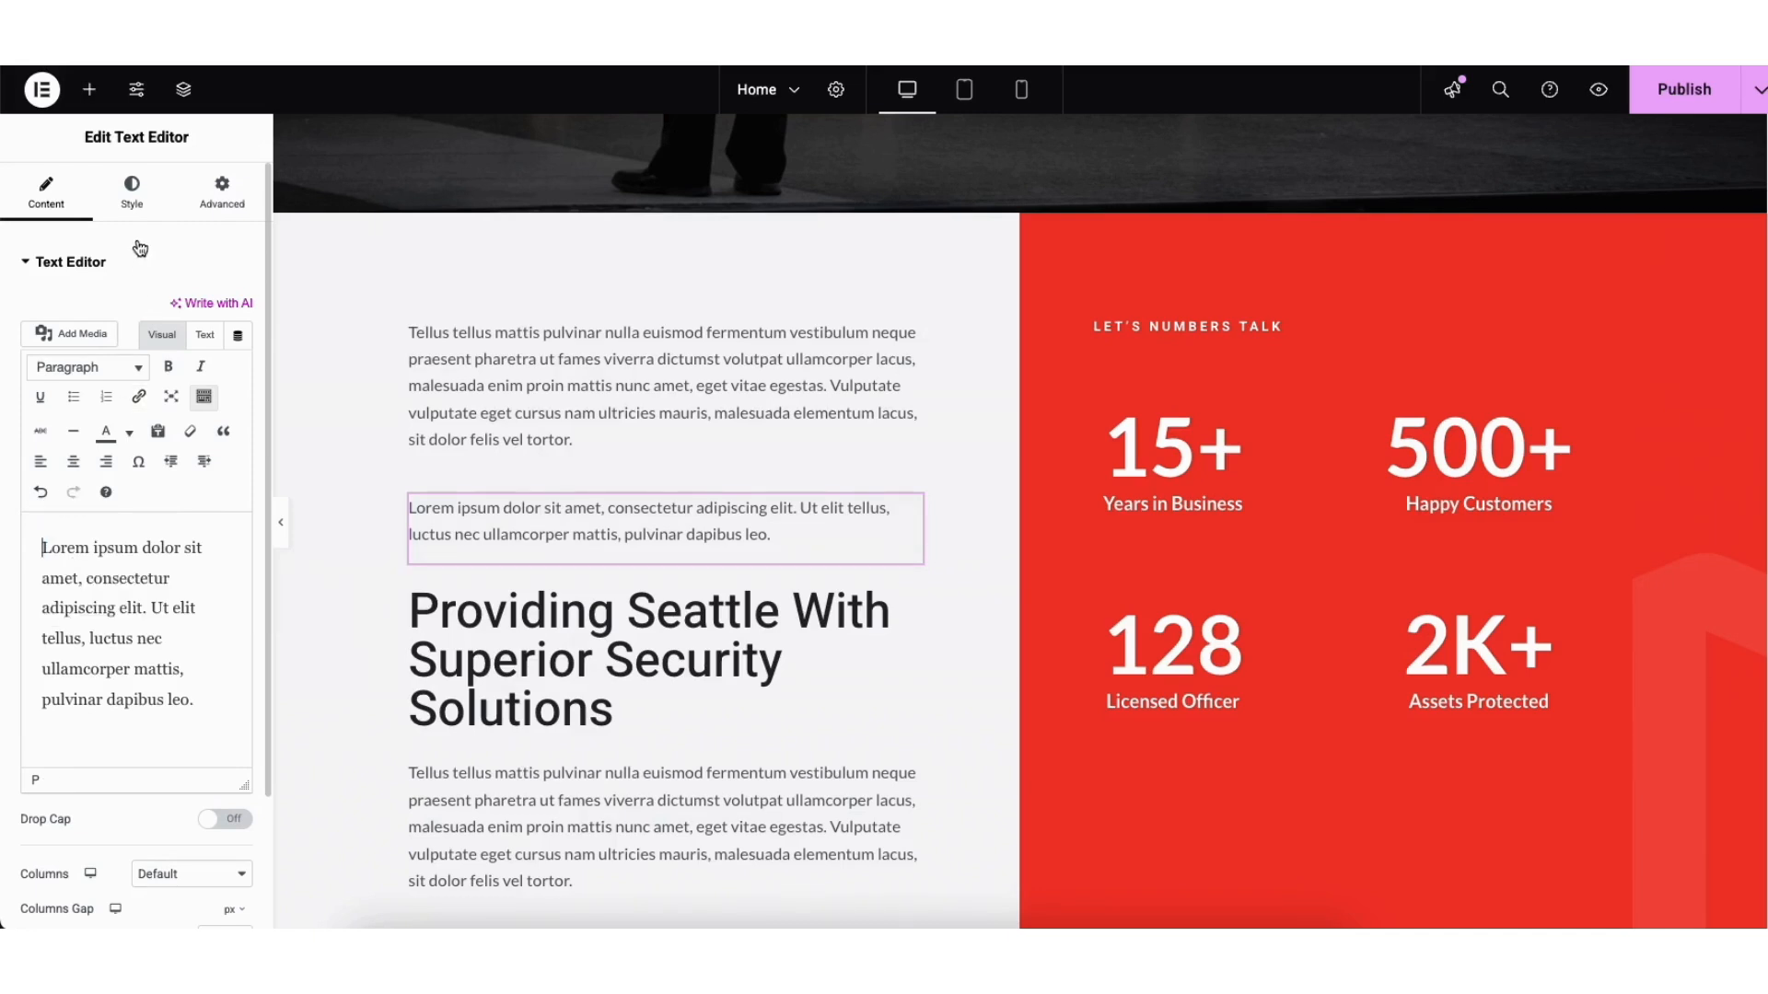
left_click(132, 189)
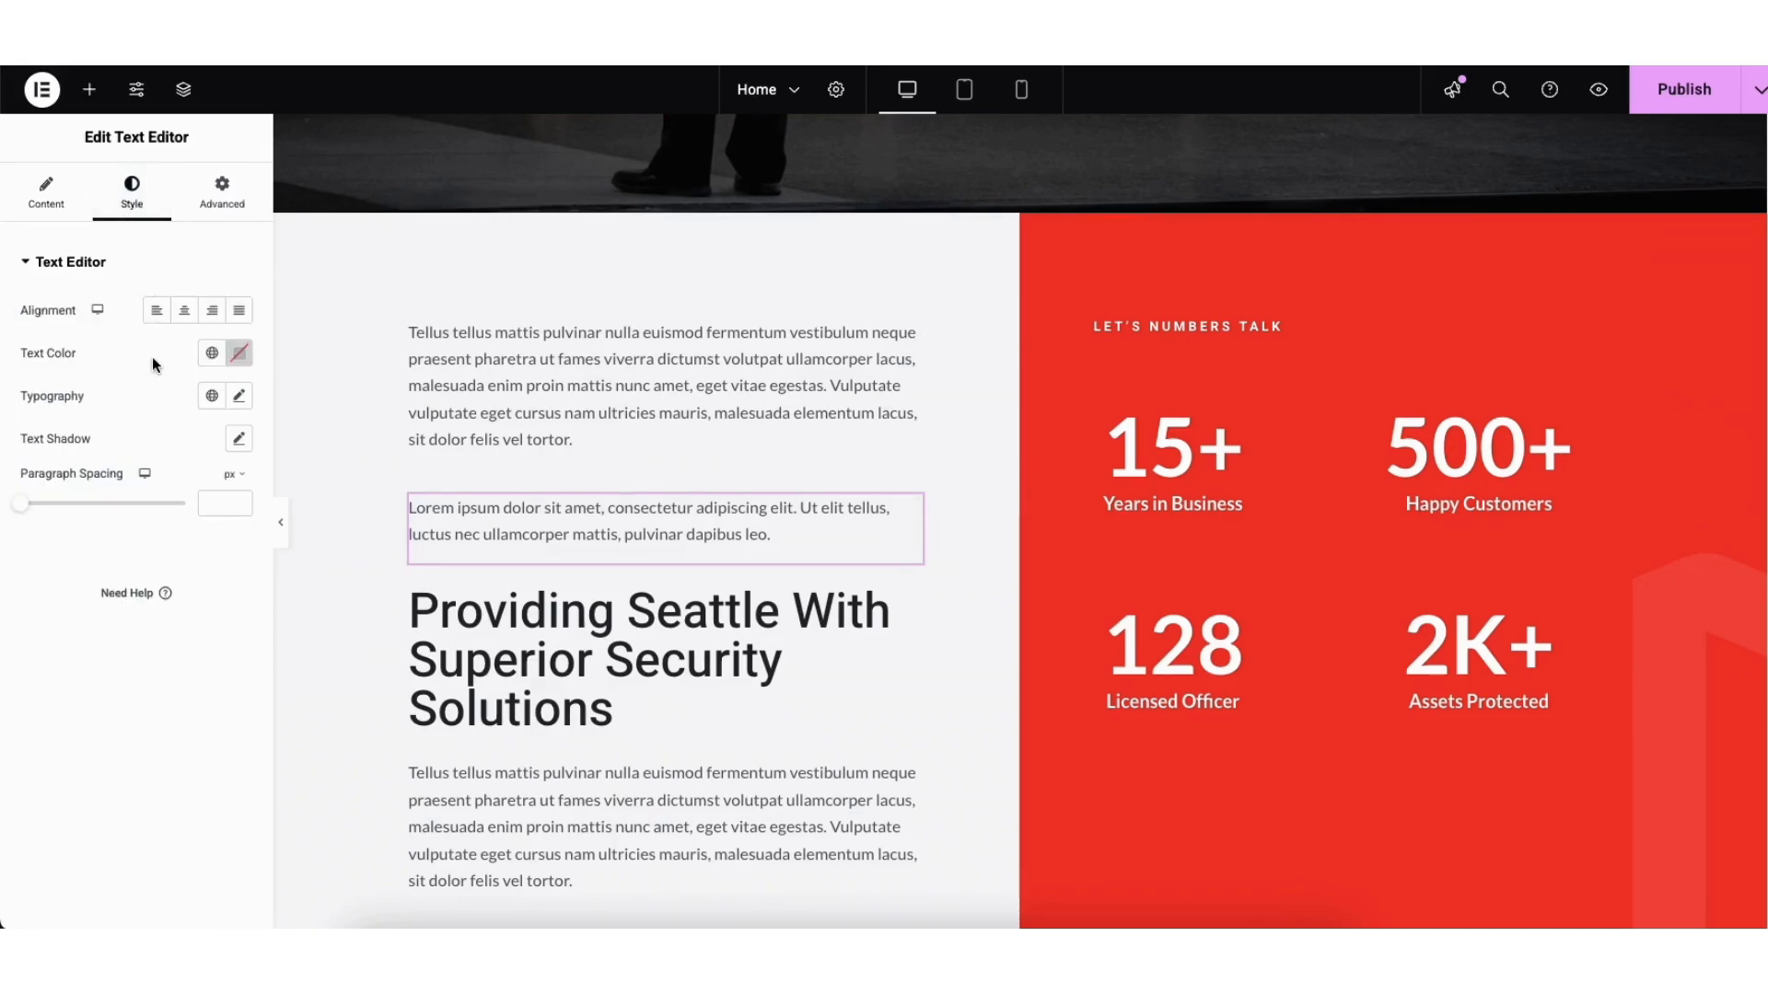
Step: Open the Lorem ipsum block's Typography settings, leaving the font family at Default
left_click(240, 399)
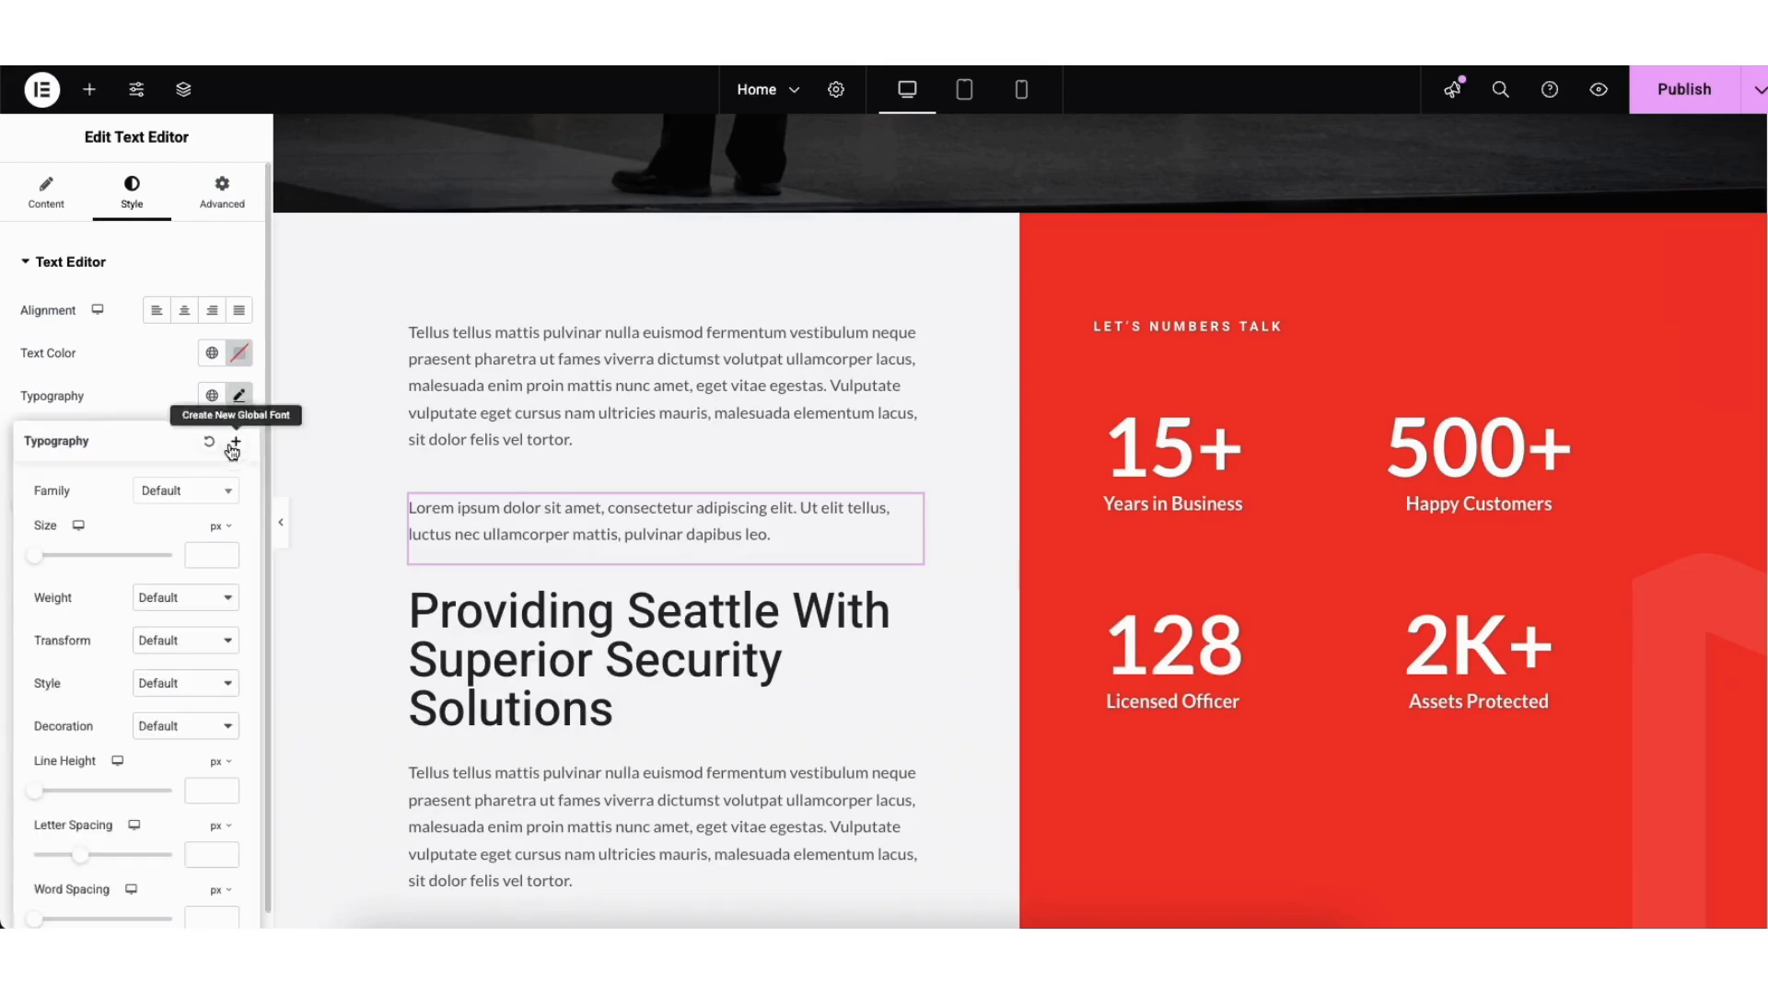
left_click(229, 500)
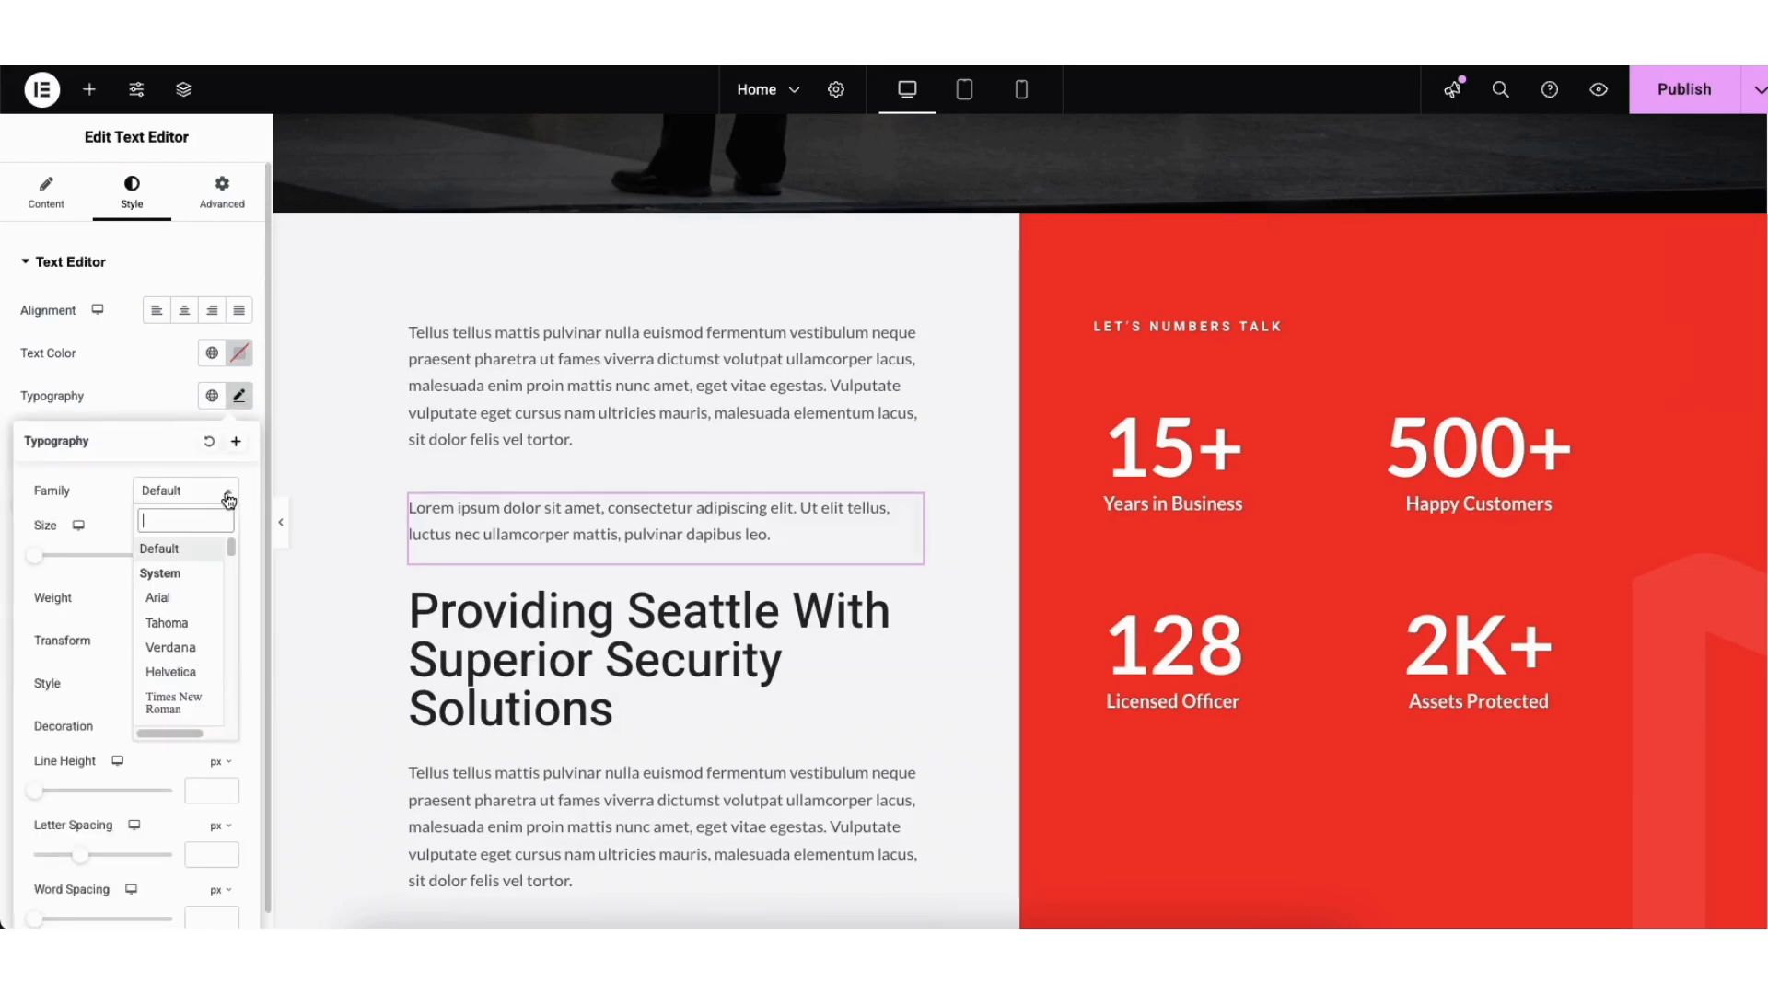
left_click_drag(235, 540, 235, 569)
left_click(110, 507)
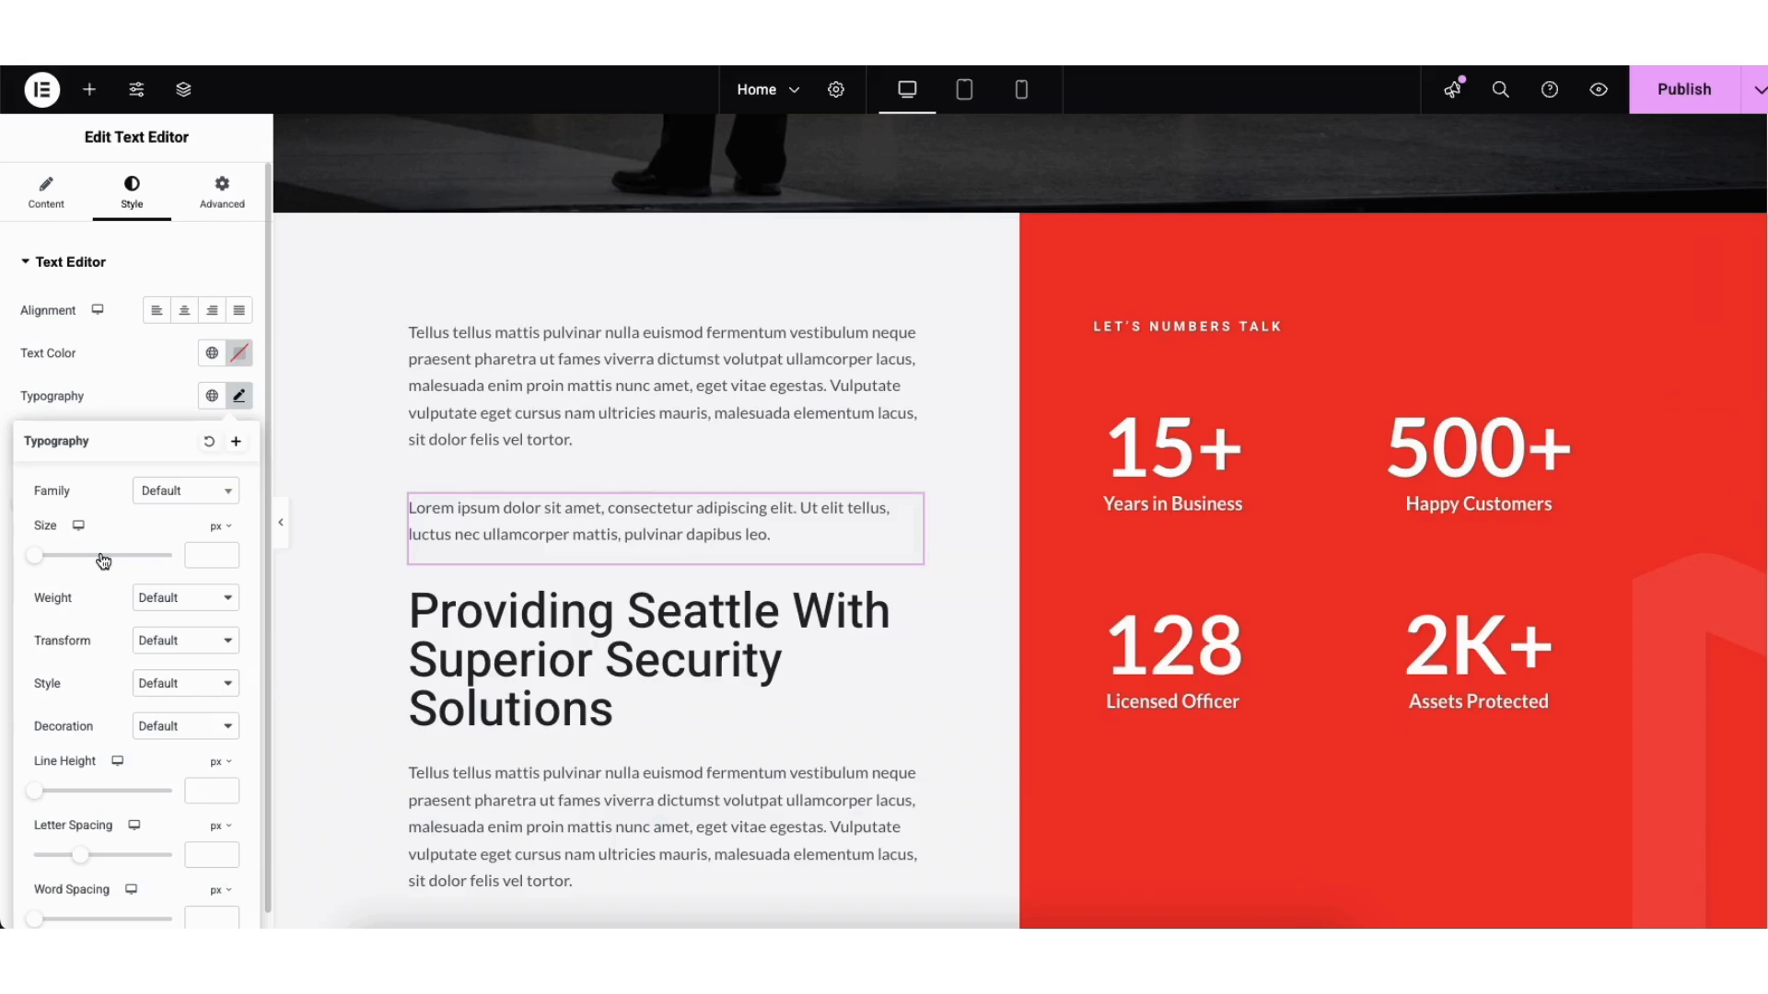
scroll(1749, 368, "down", 3)
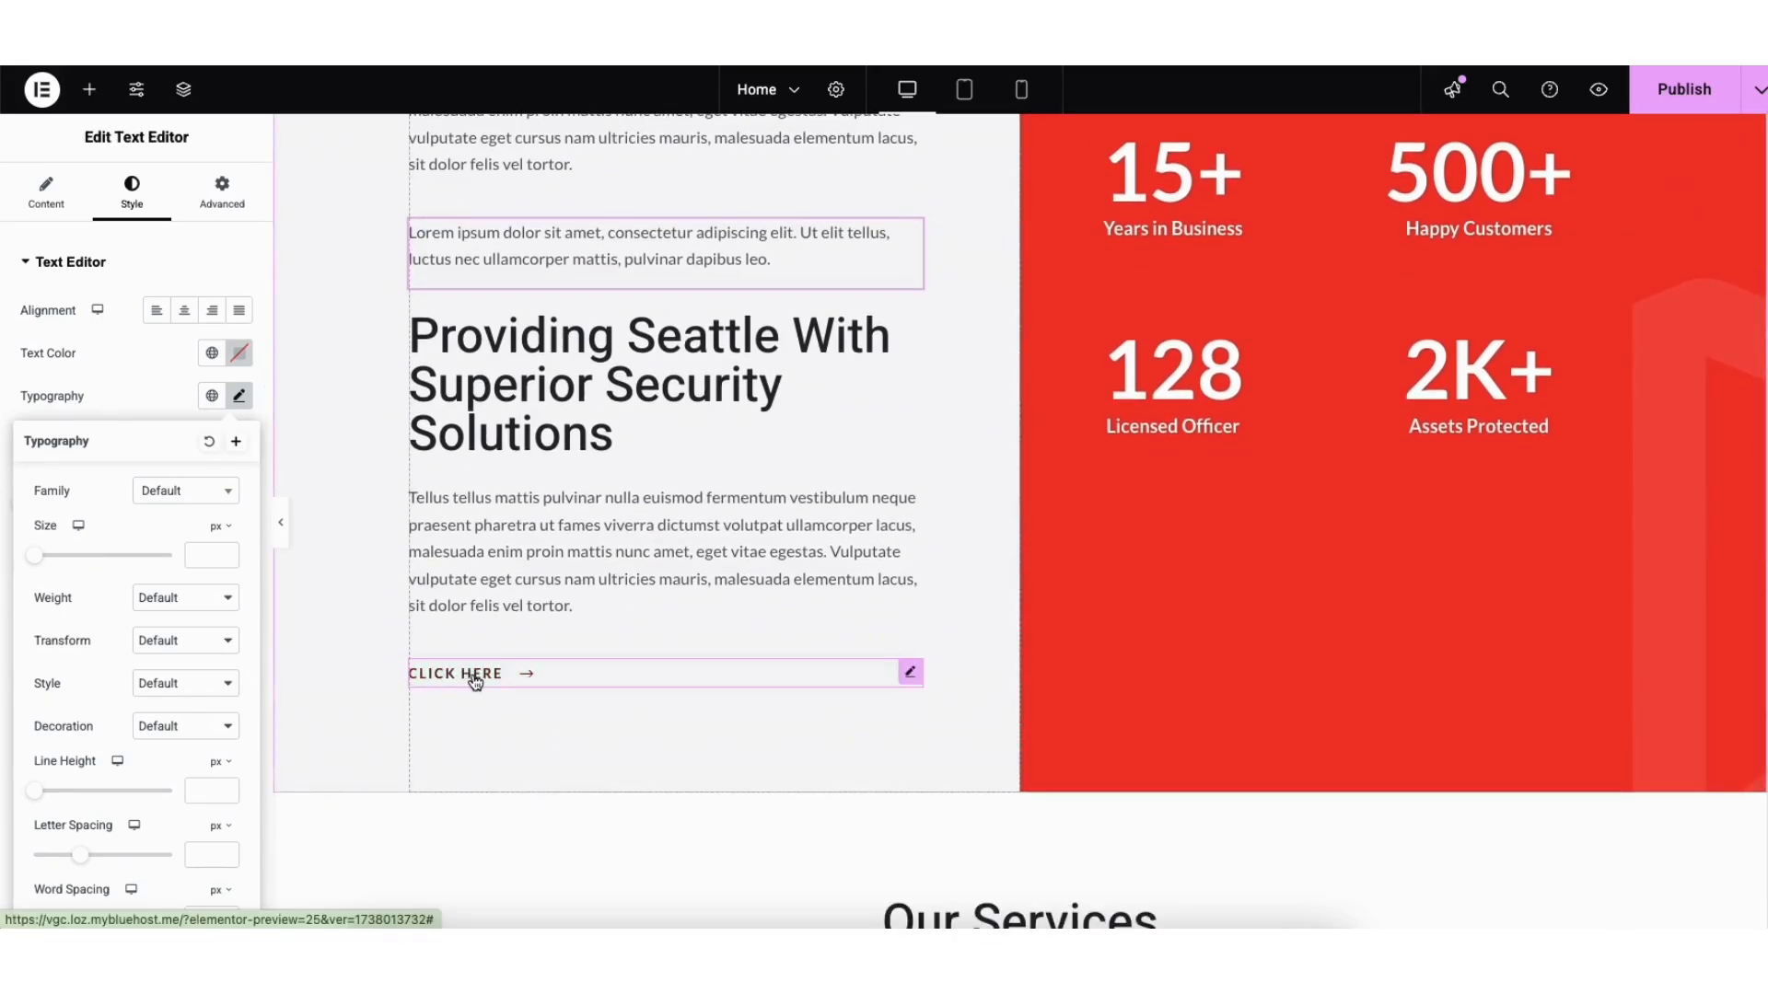
Step: Select the CLICK HERE button and review its label, link options and icon library without changes
left_click(485, 682)
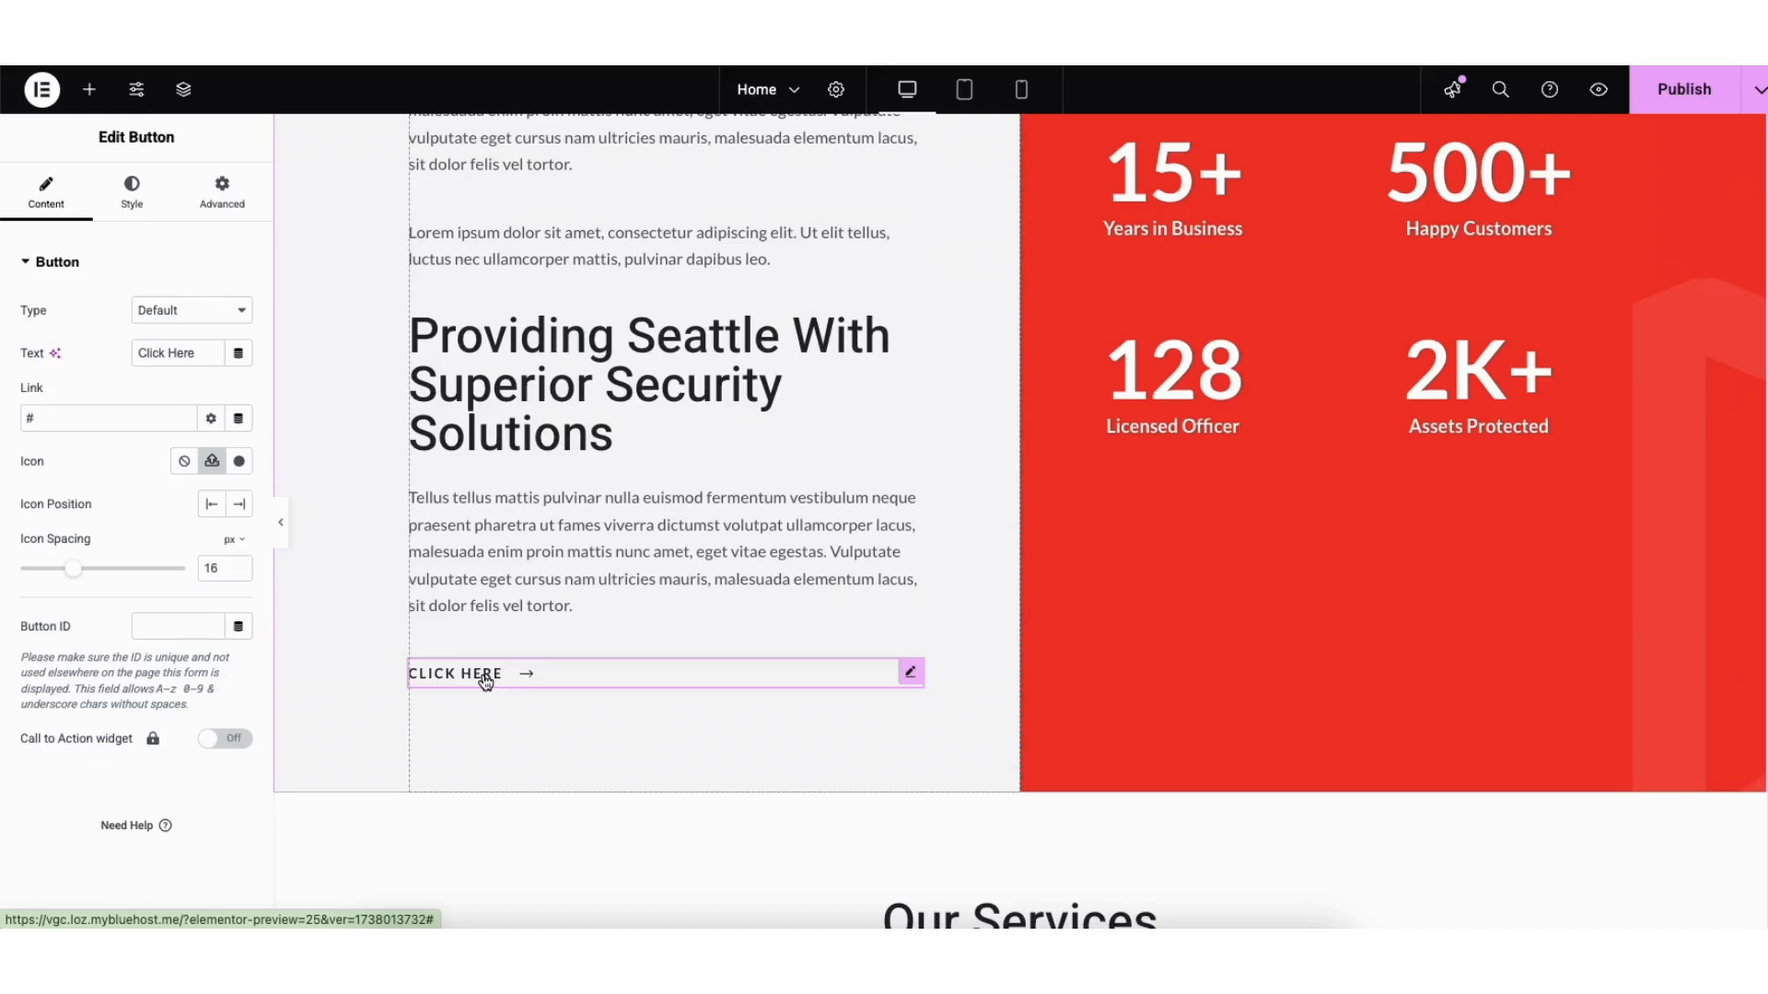
left_click_drag(138, 354, 204, 356)
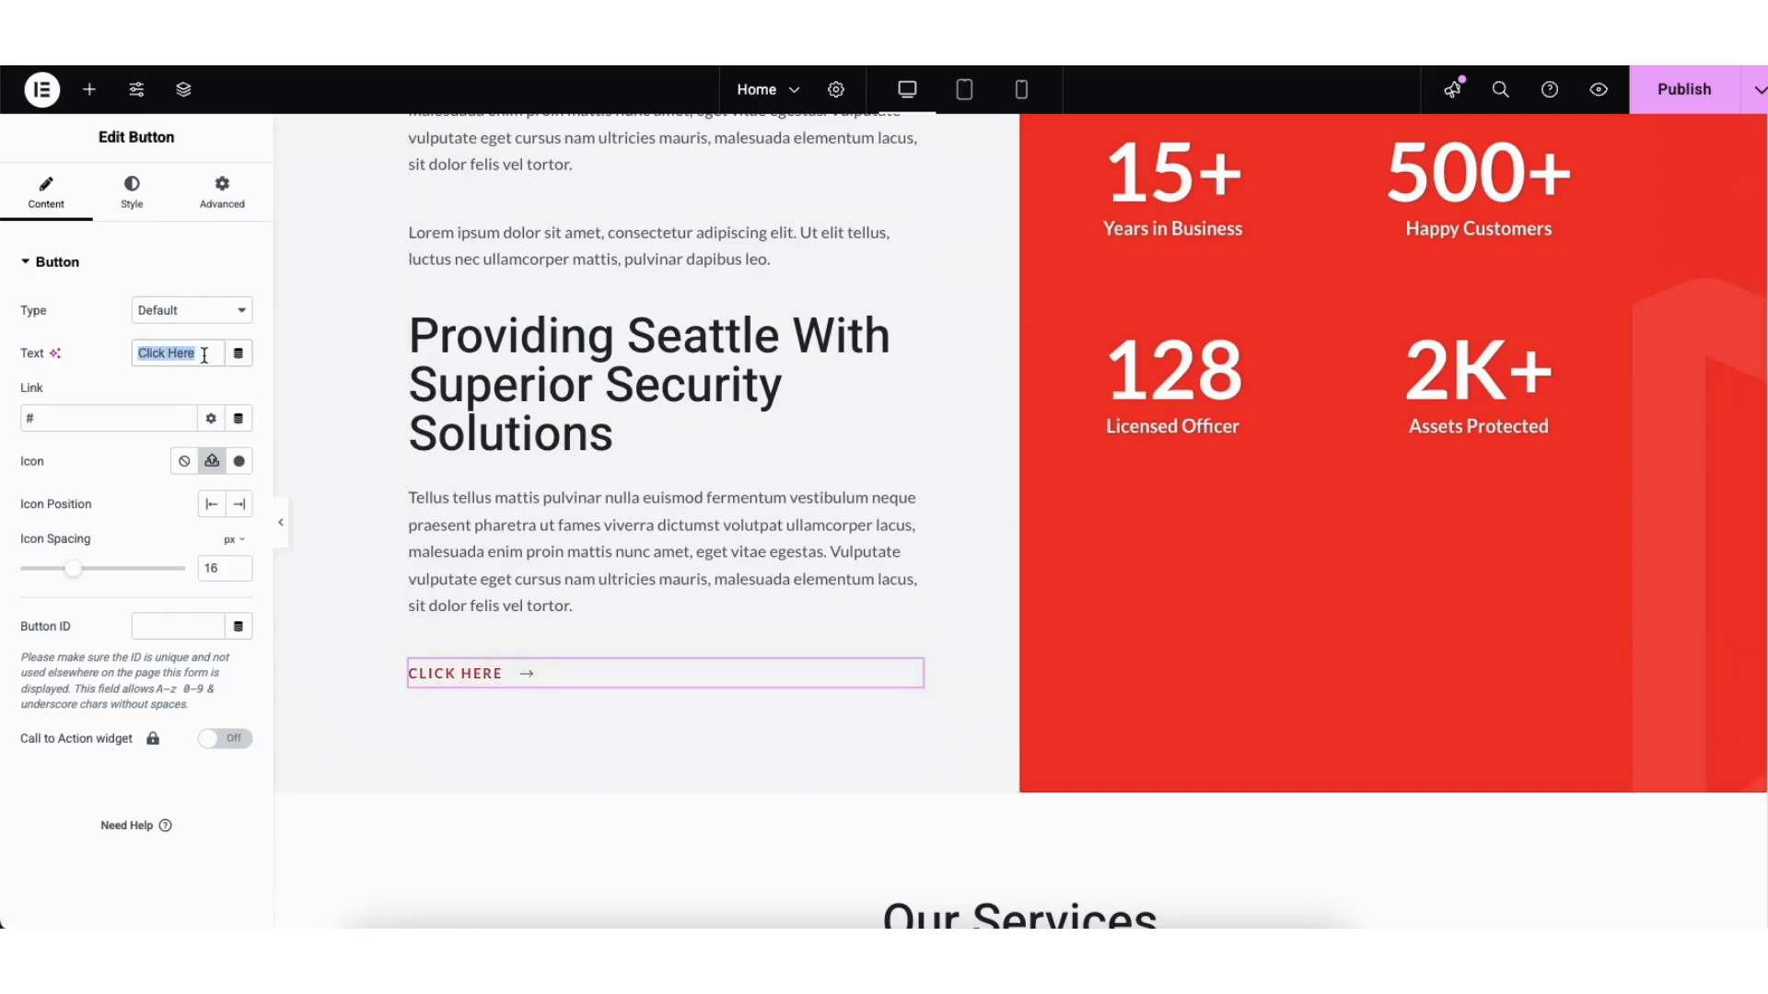
left_click(125, 399)
left_click(211, 419)
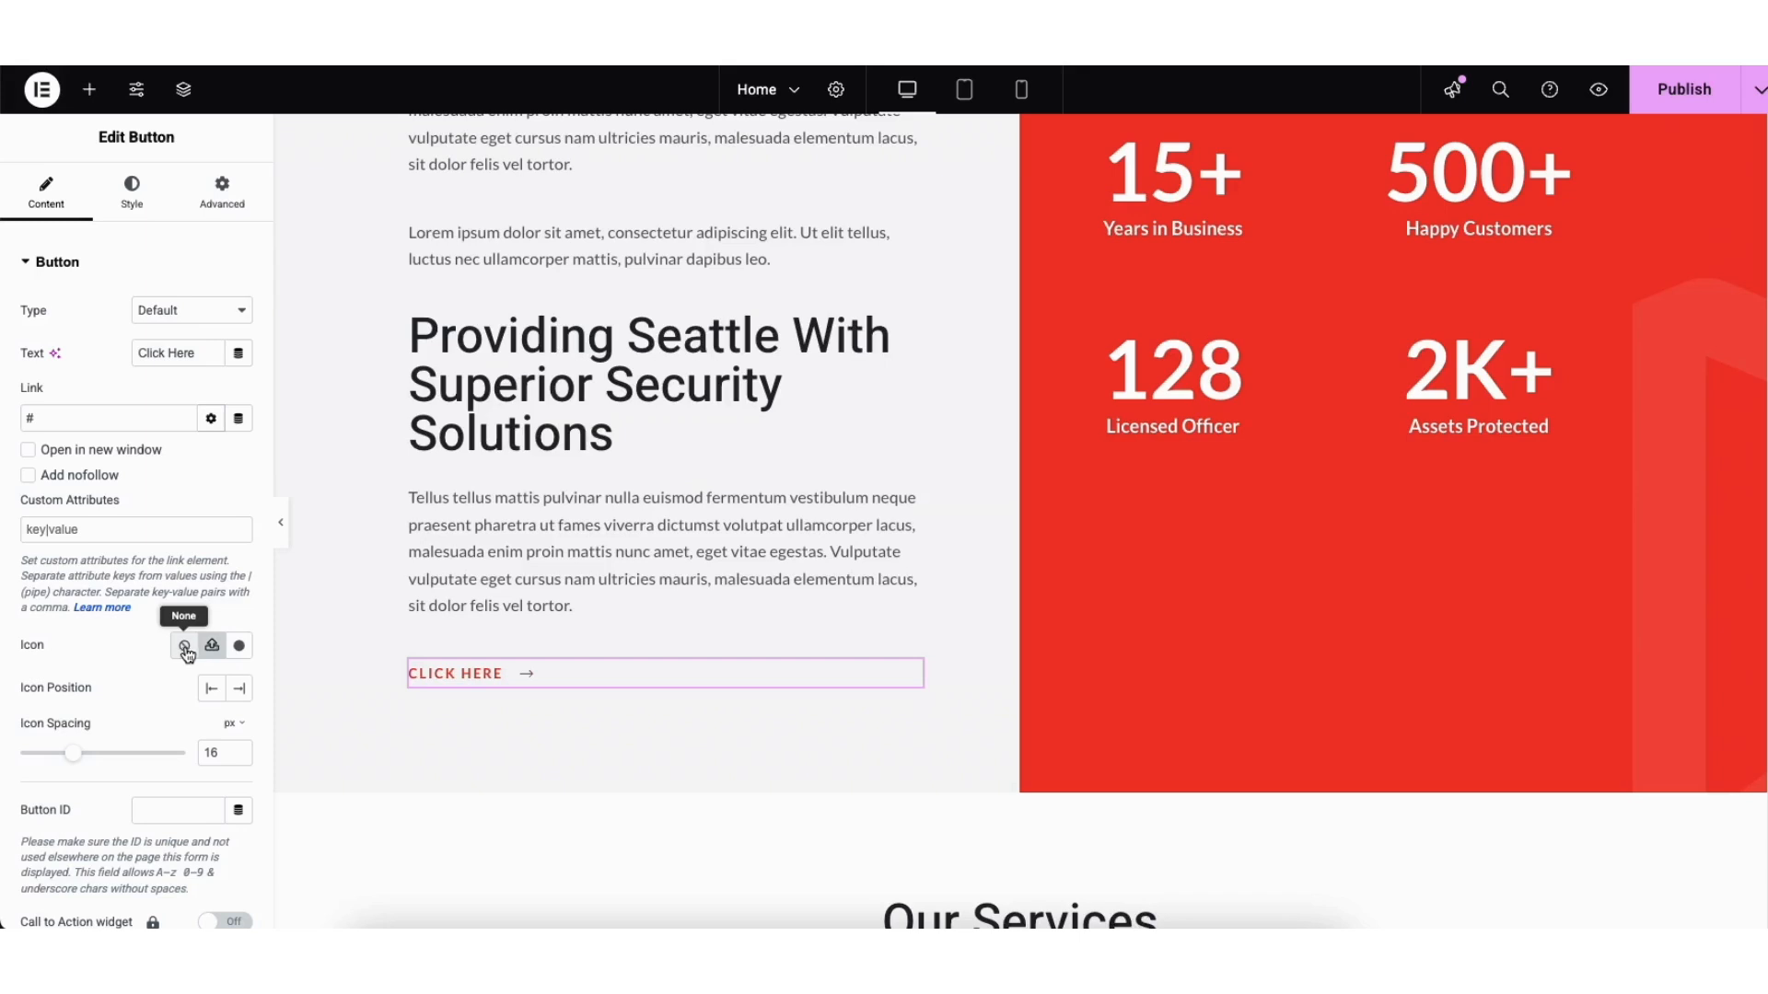
left_click(239, 648)
left_click_drag(1429, 236, 1429, 264)
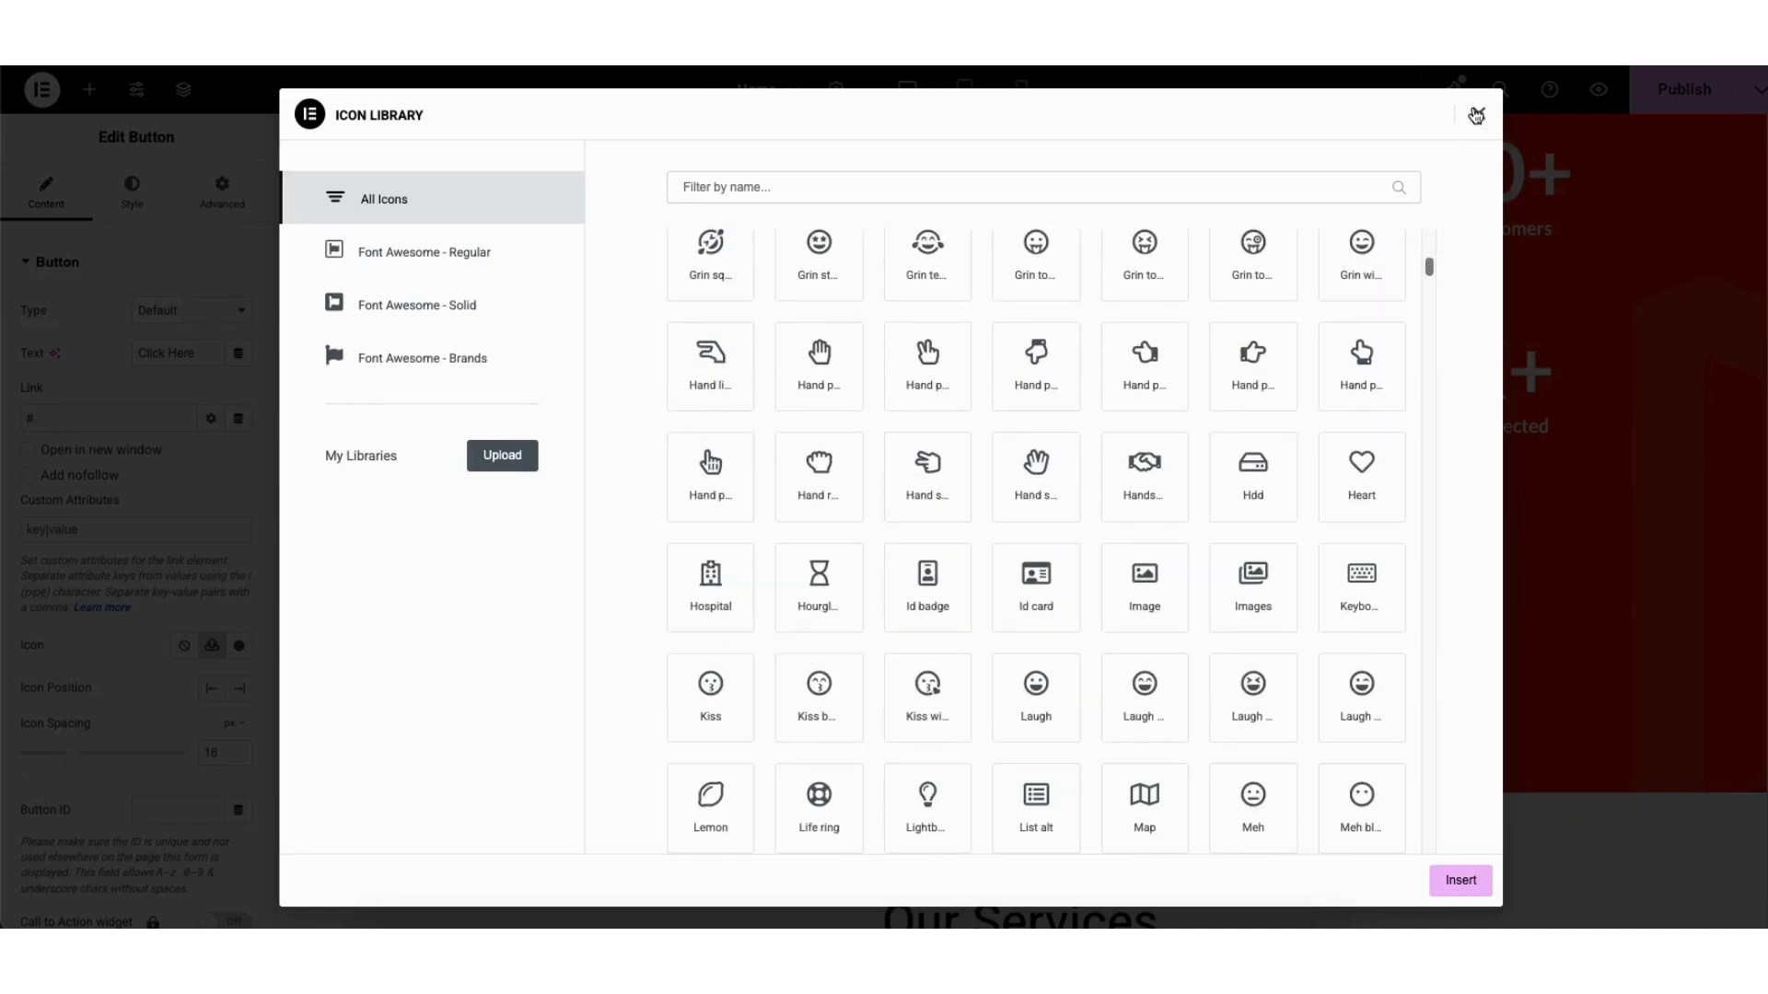
left_click(1476, 114)
Step: Show the button's Style settings with its Hover colour options
left_click(132, 192)
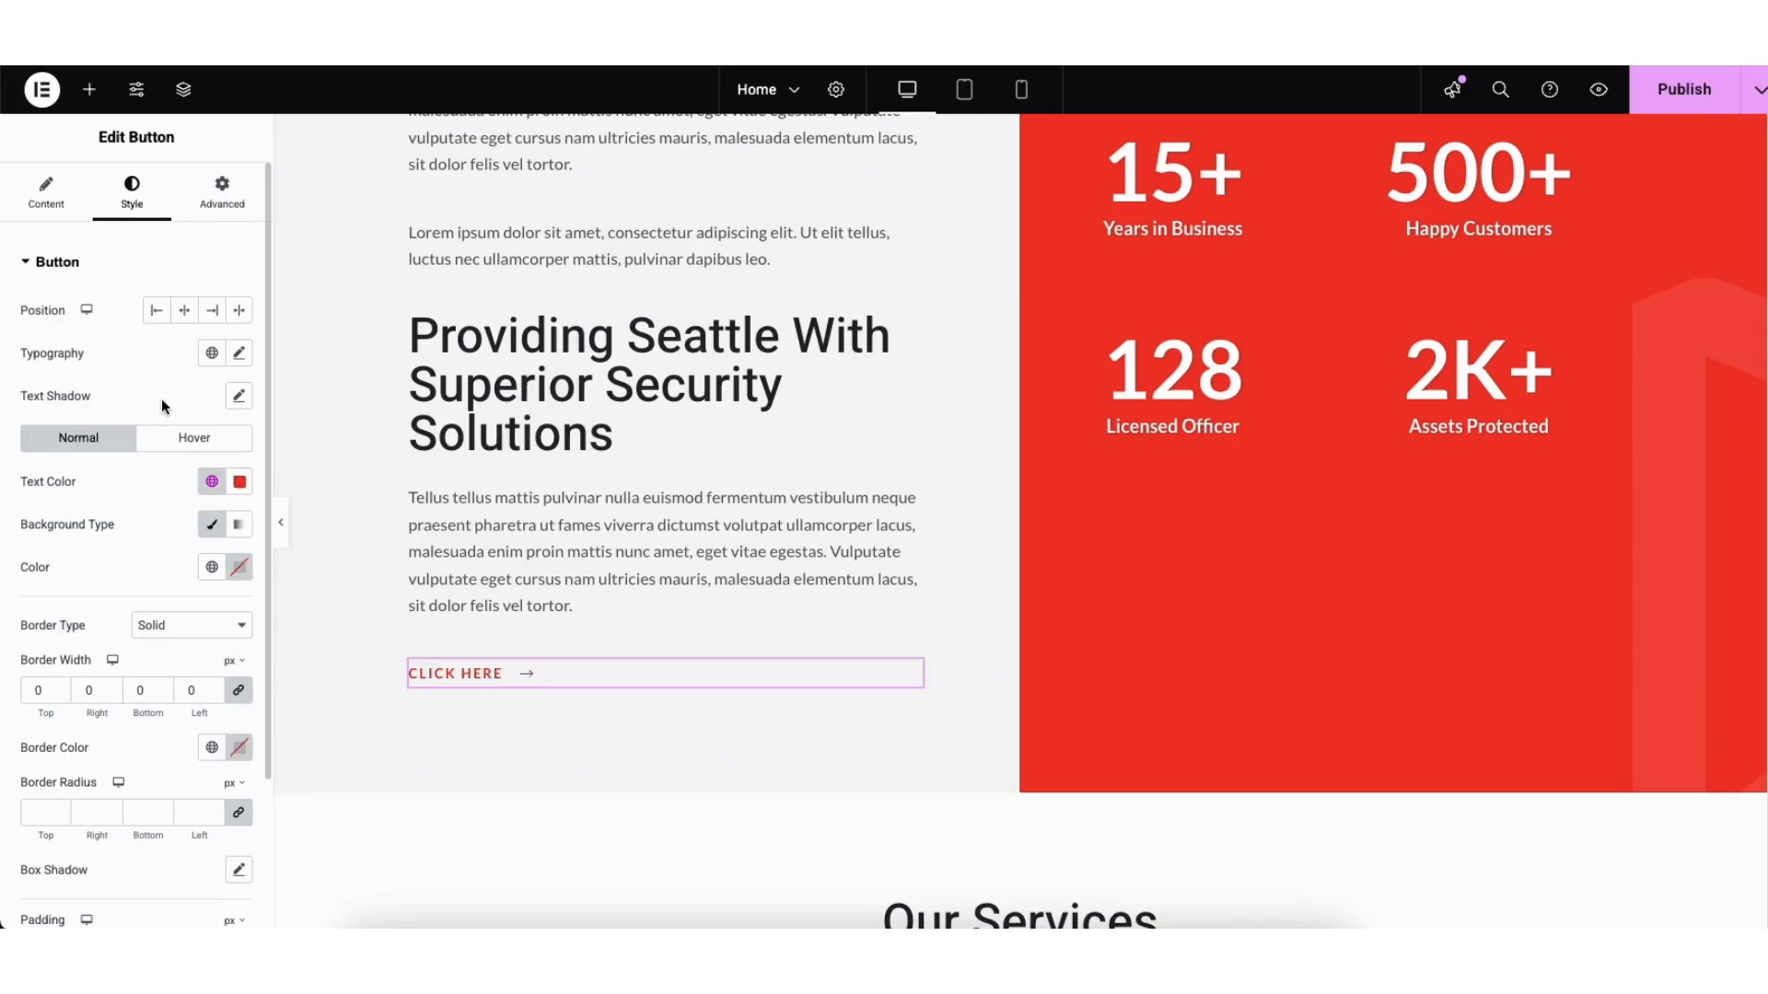
left_click(165, 442)
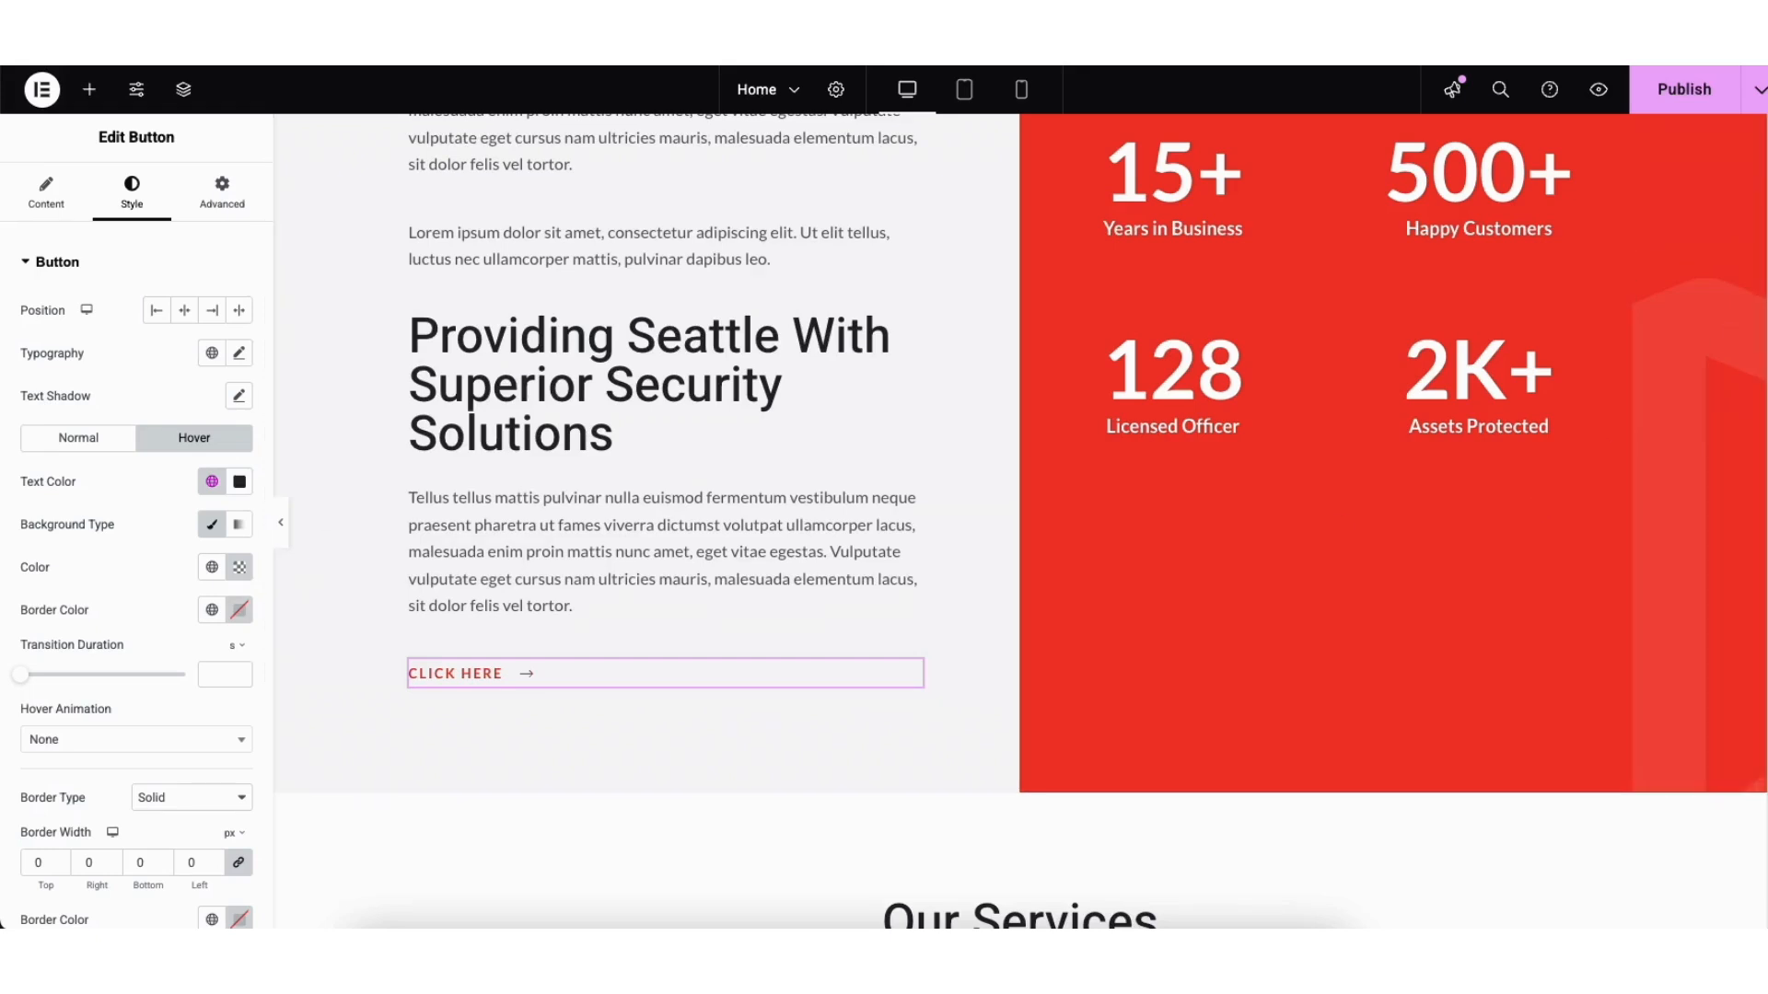
scroll(1678, 383, "down", 5)
scroll(1759, 368, "down", 4)
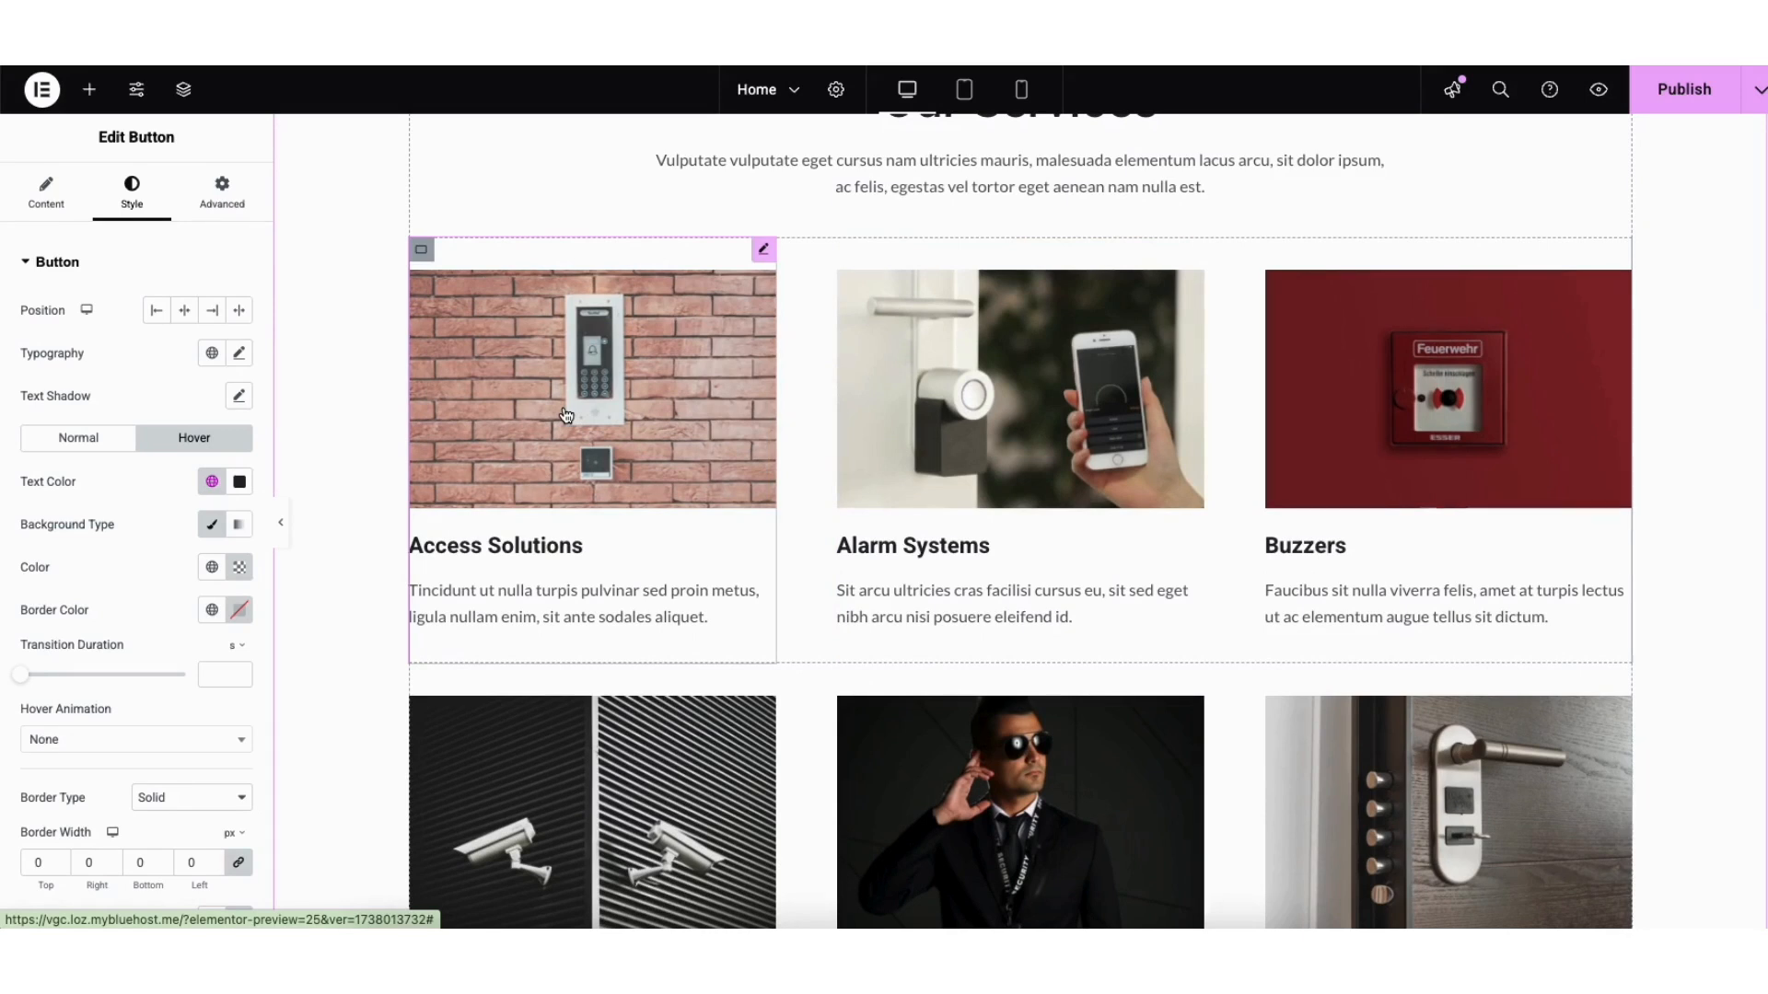
Step: Replace the Access Solutions card image with security-service-service-1.jpg, the brick-wall keypad photo
left_click(568, 413)
mouse_move(145, 364)
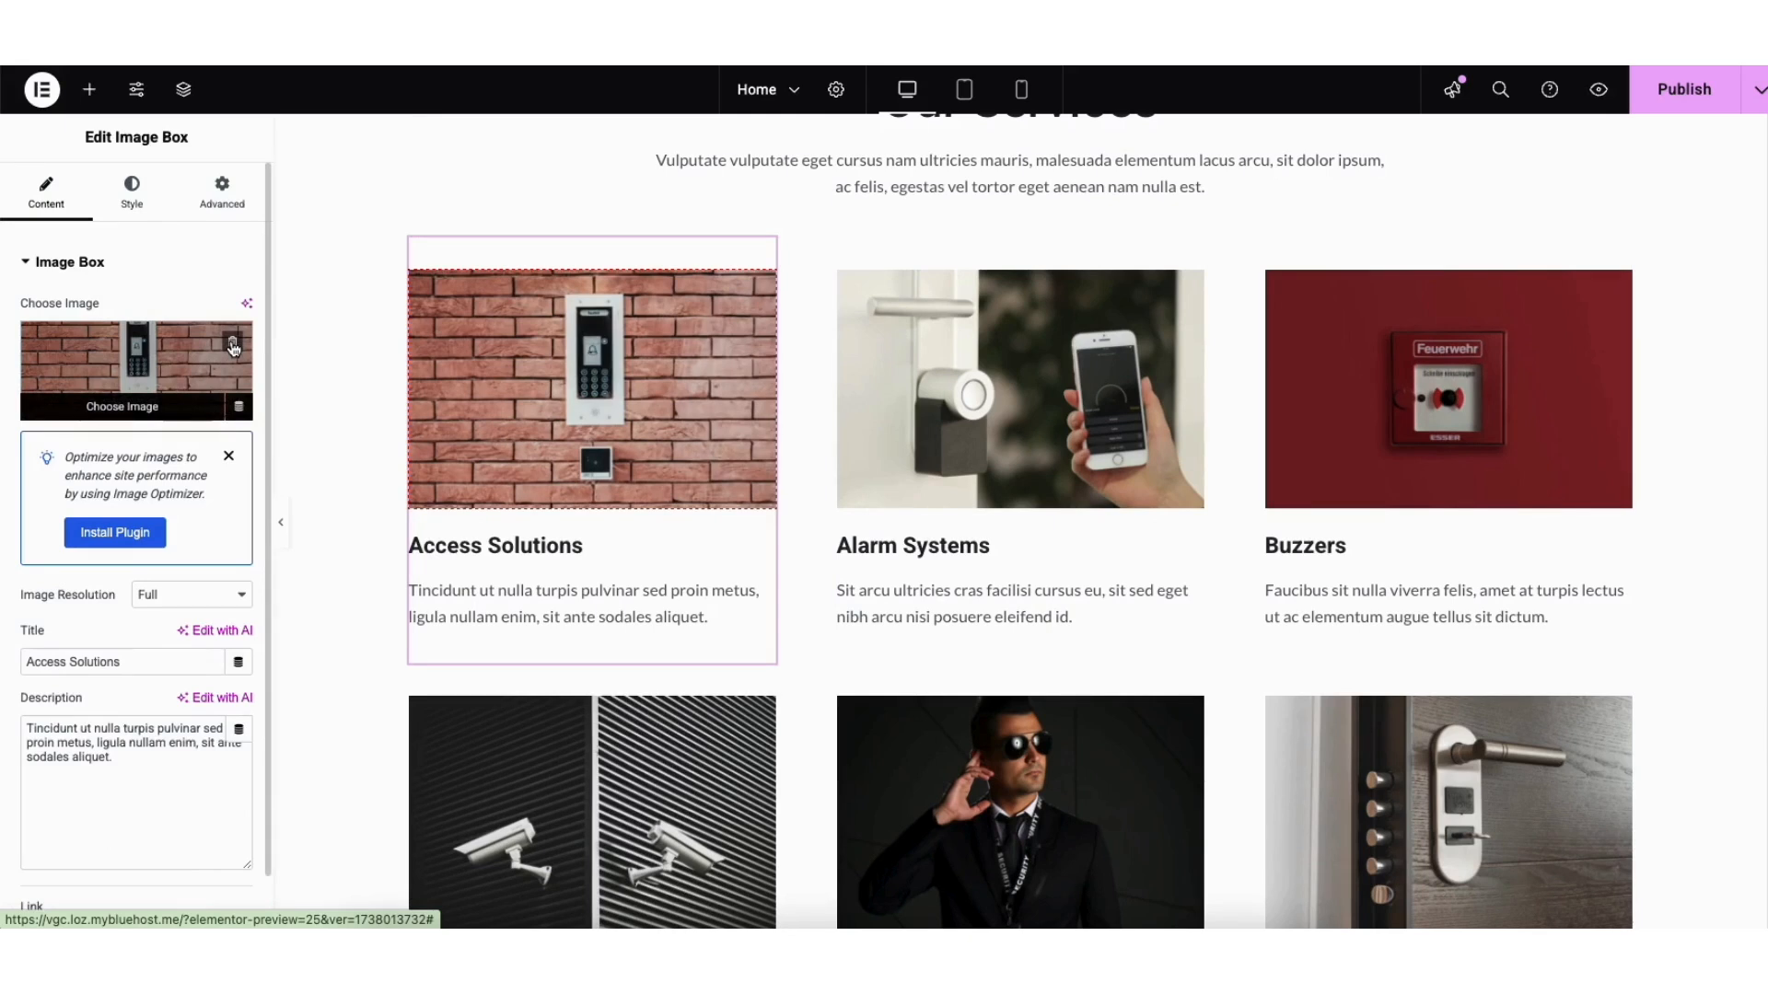
left_click(130, 391)
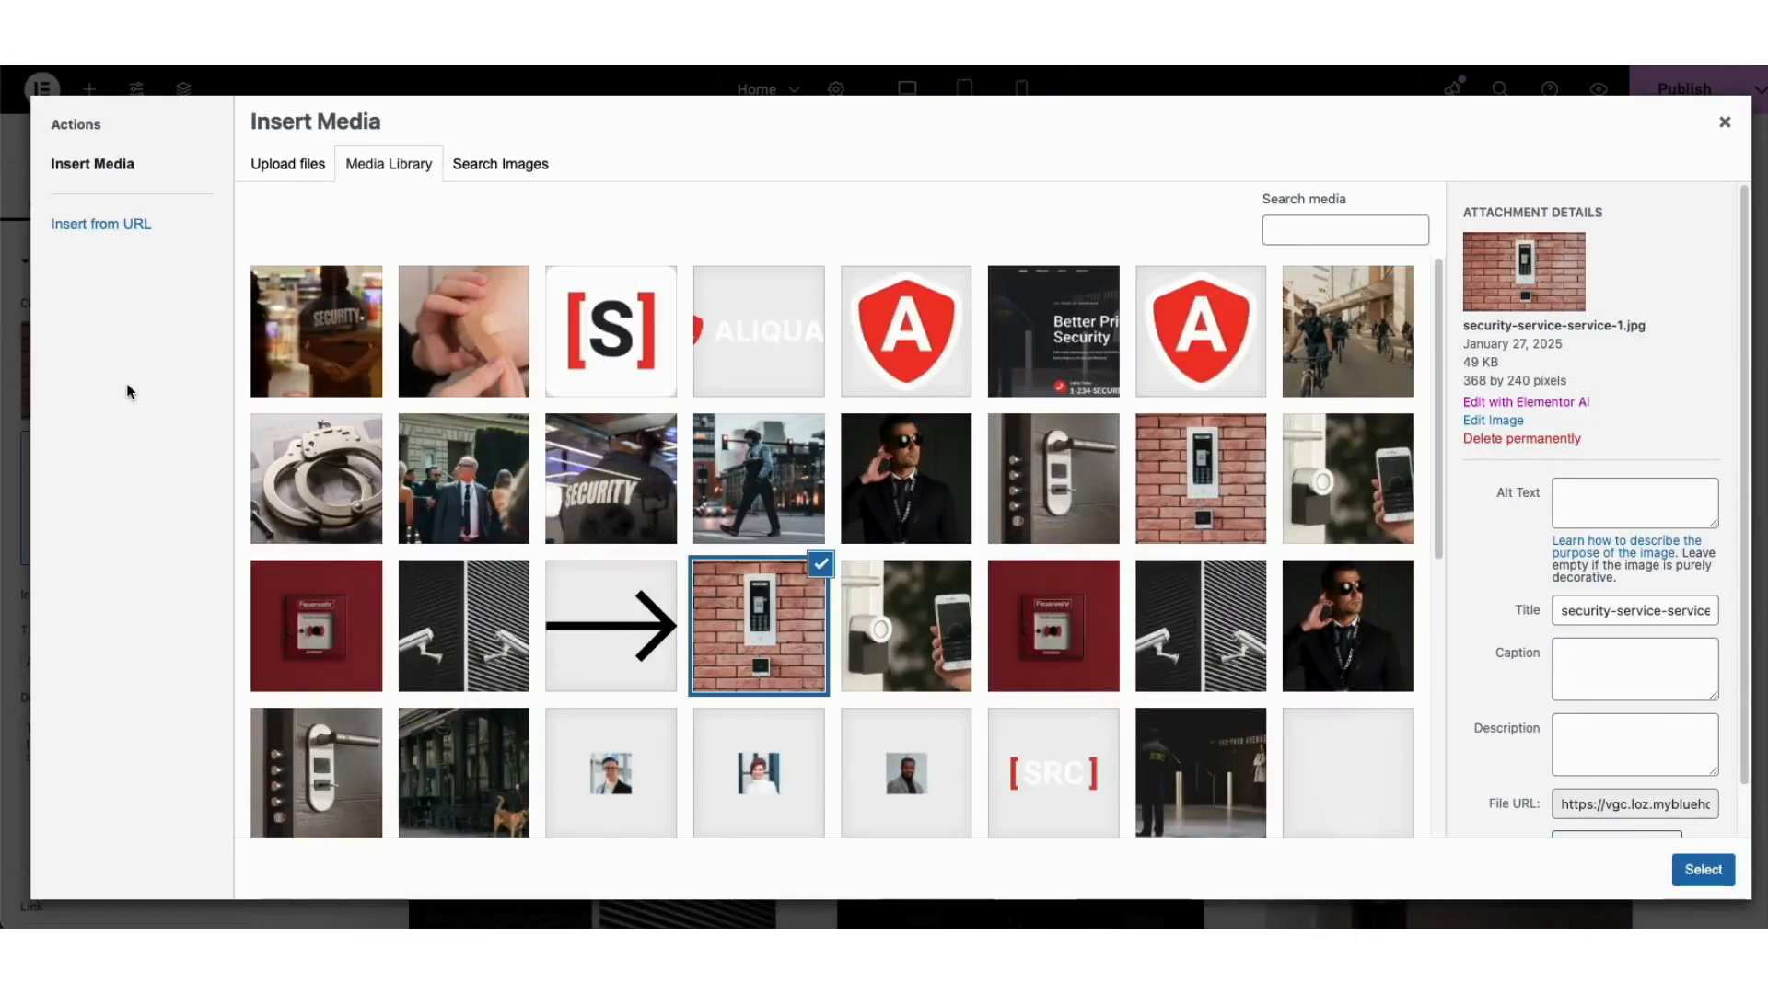
left_click(303, 167)
left_click(386, 170)
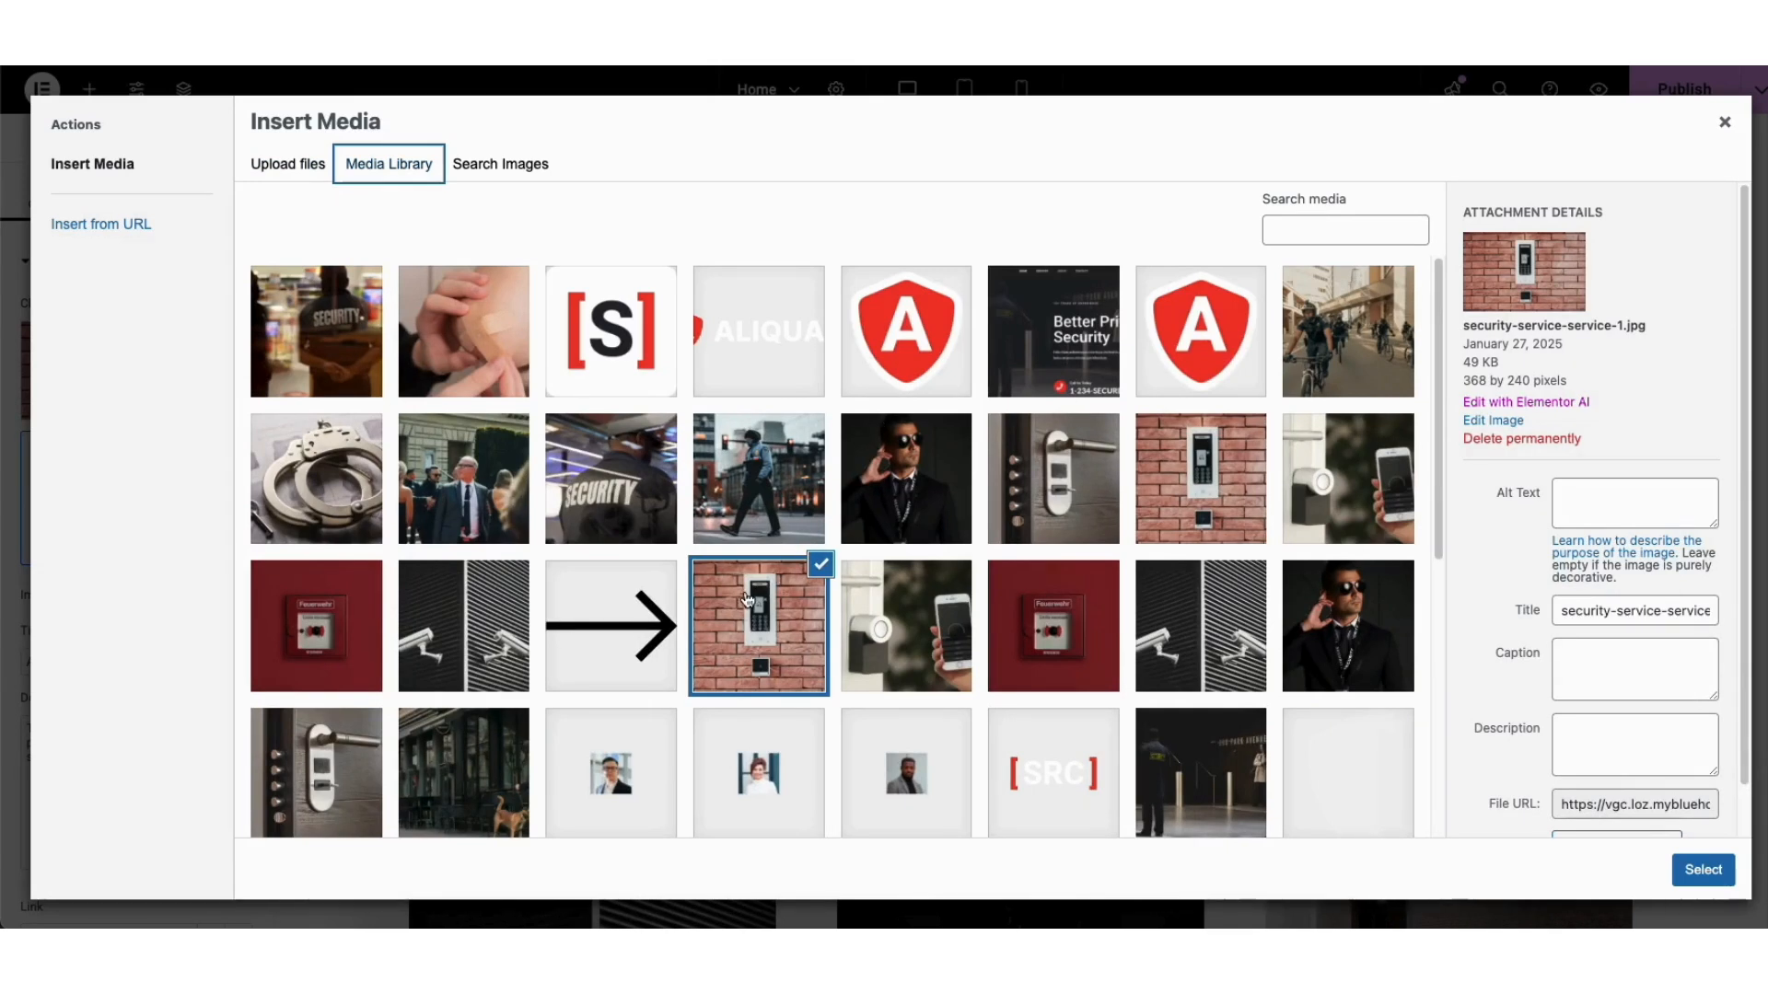
left_click(1705, 870)
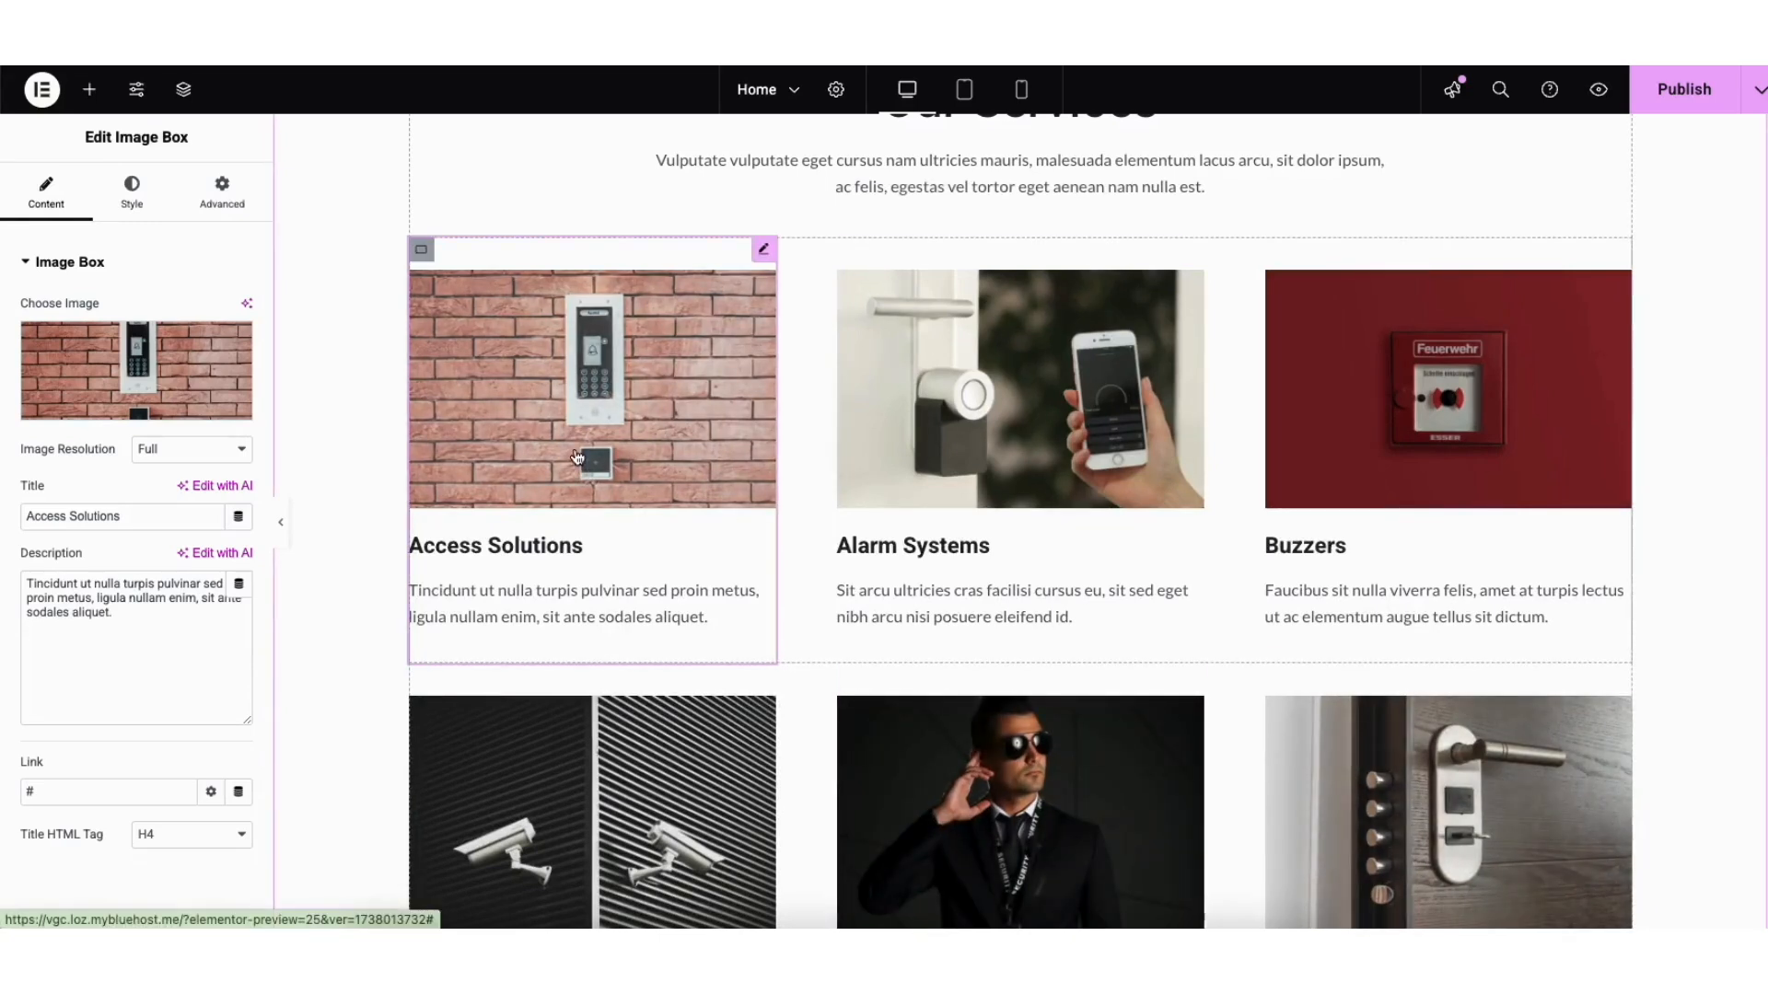
Step: Scroll the canvas down to the What Sets Us Apart section
scroll(1759, 502, "down", 8)
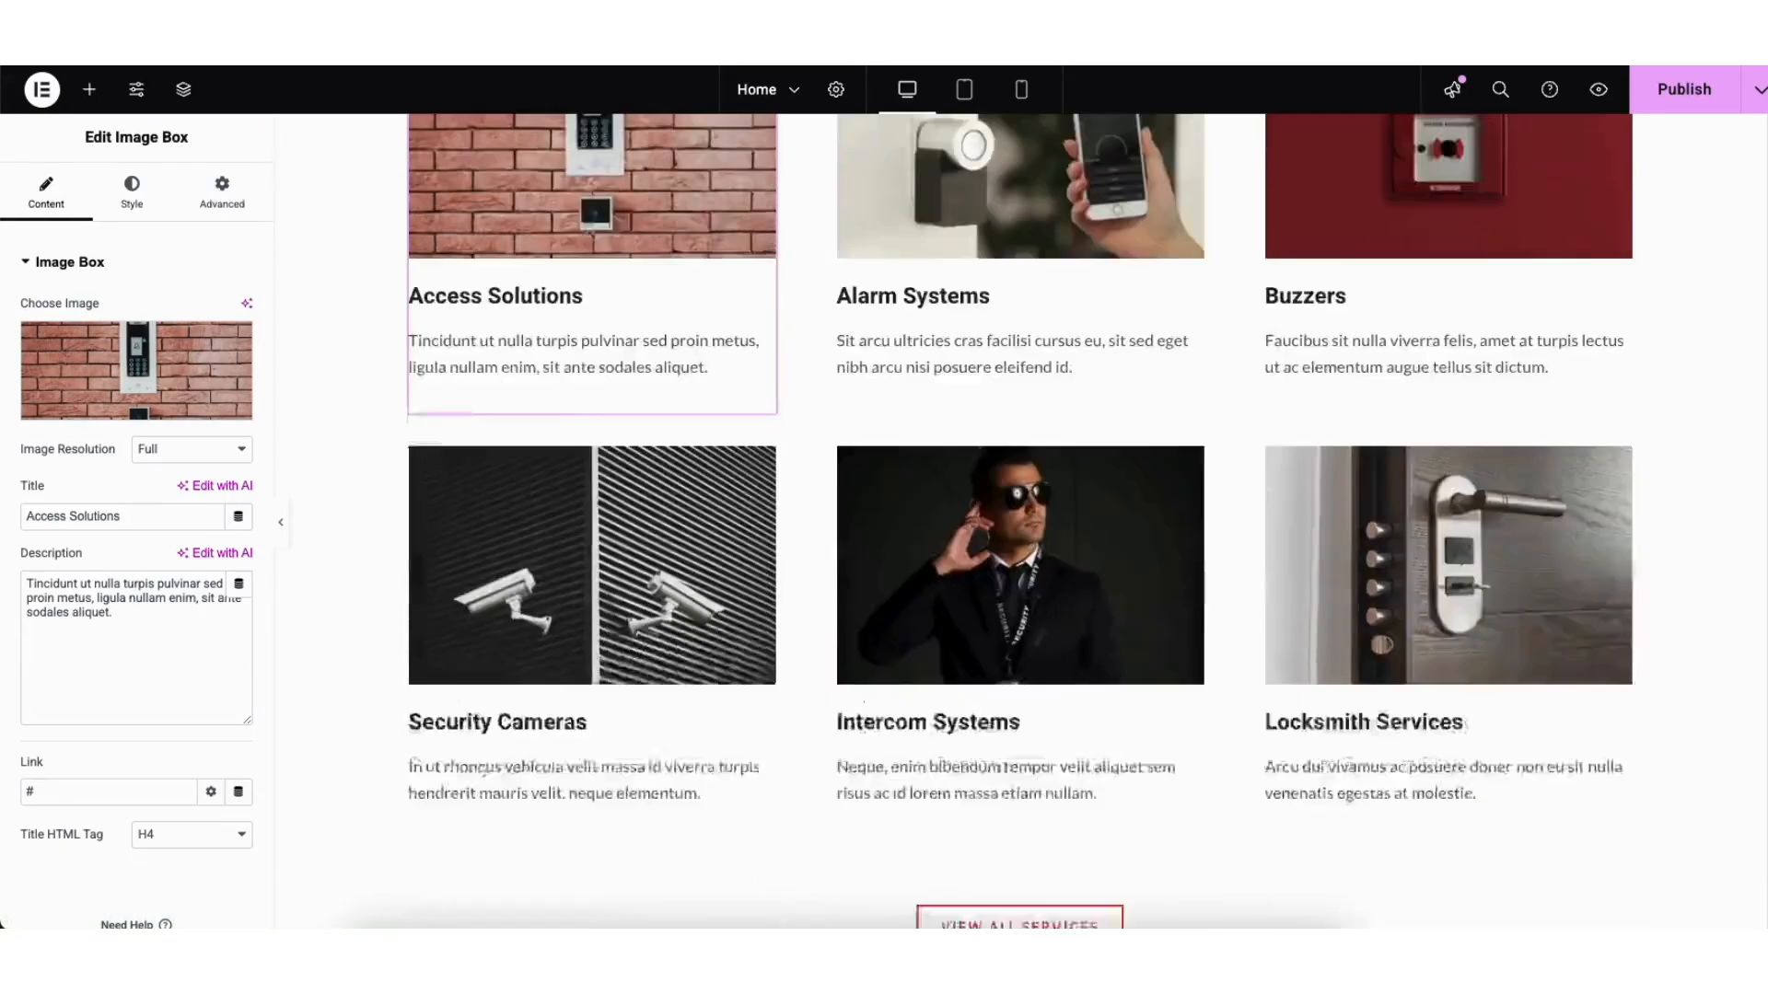
scroll(1759, 502, "down", 5)
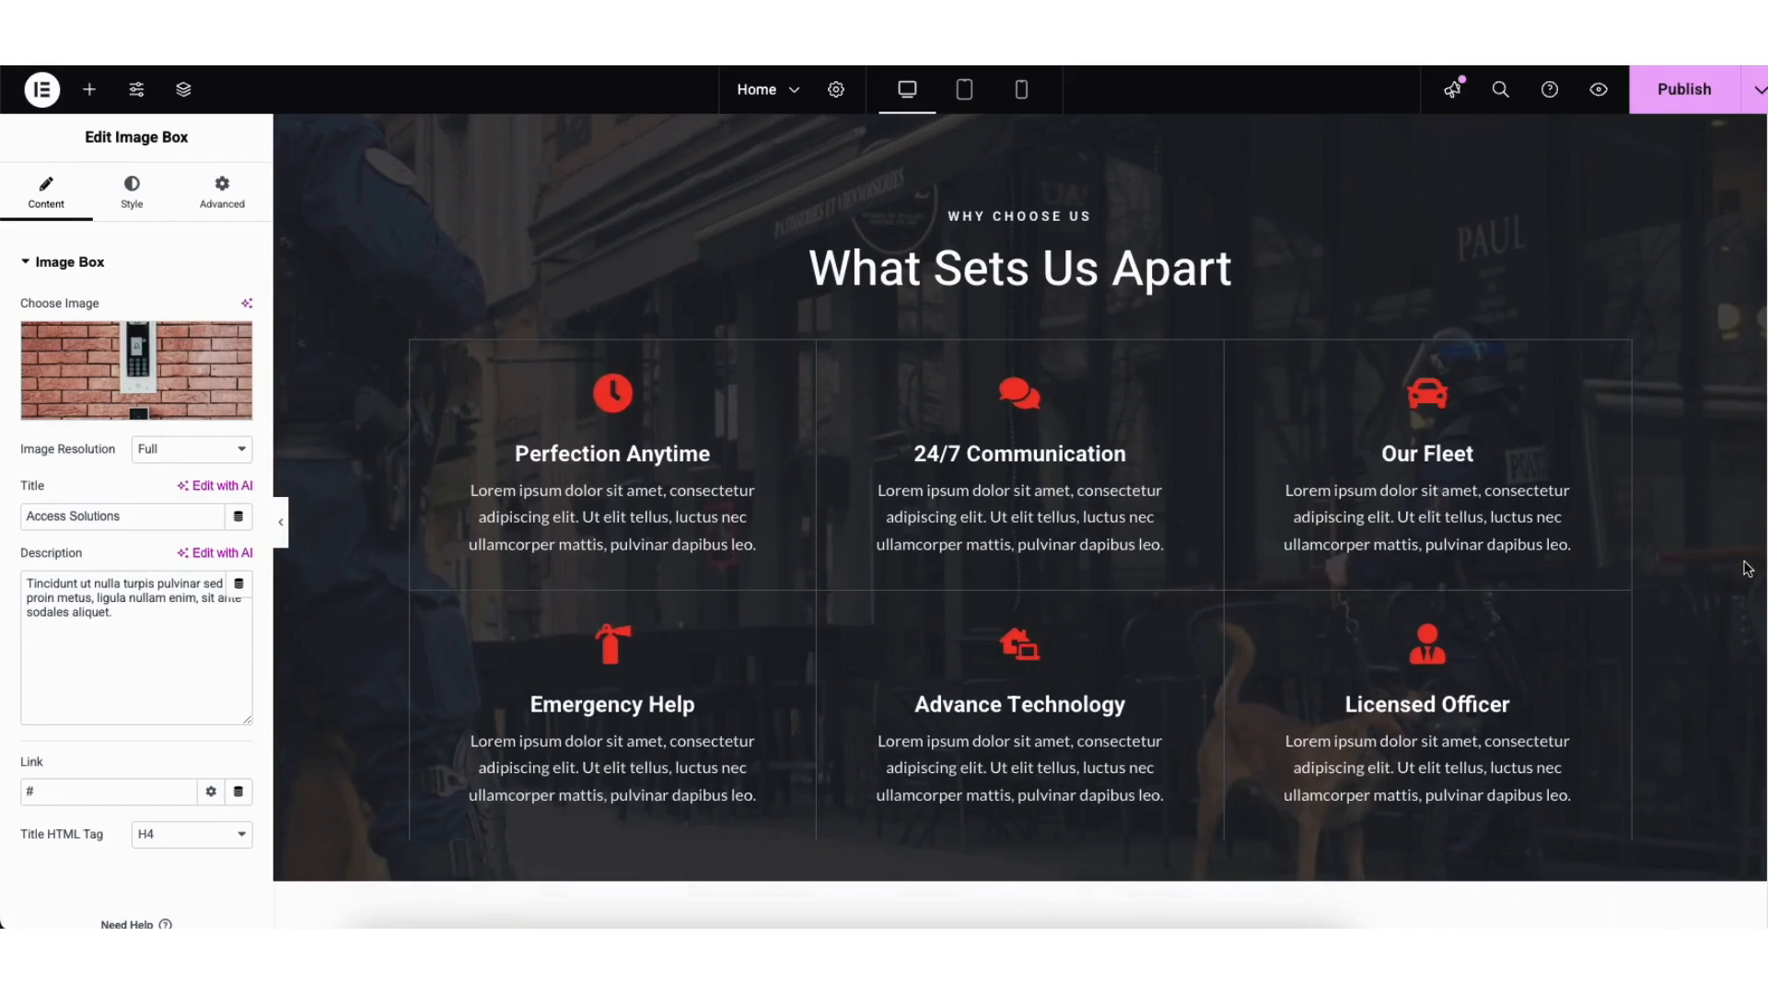
scroll(1747, 568, "up", 1)
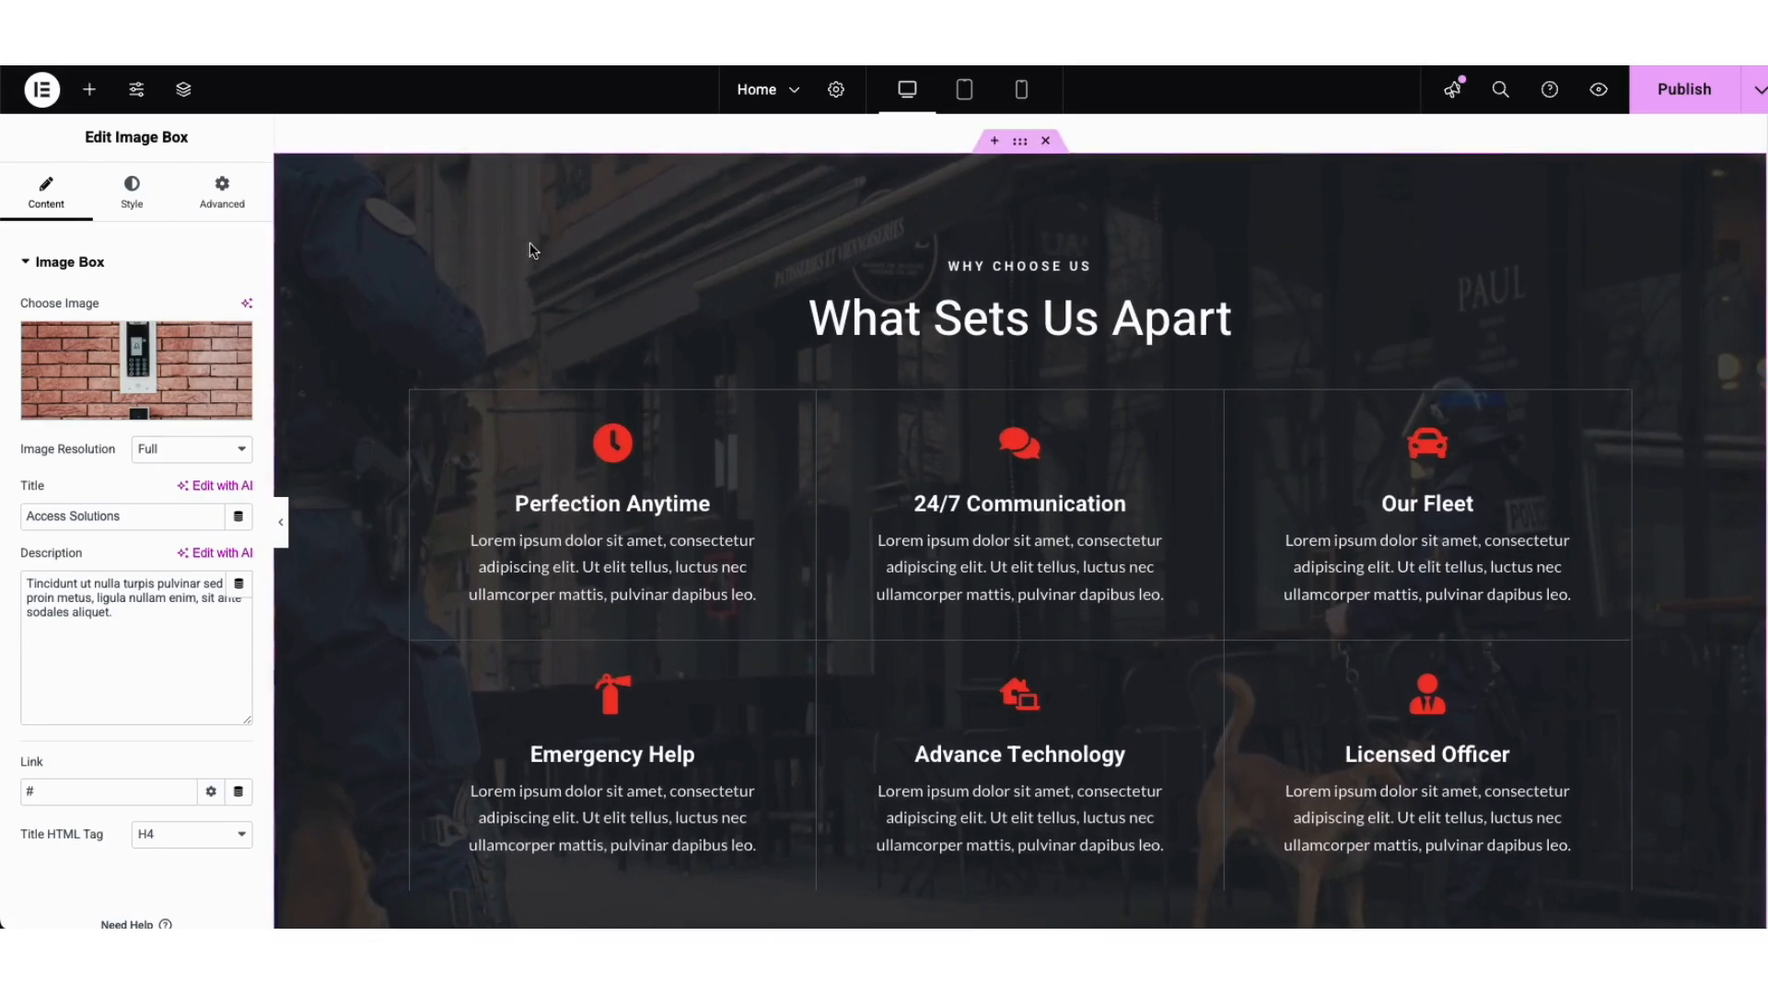
Step: Edit the What Sets Us Apart container and expand its Background Overlay, showing 0.8 opacity
right_click(342, 230)
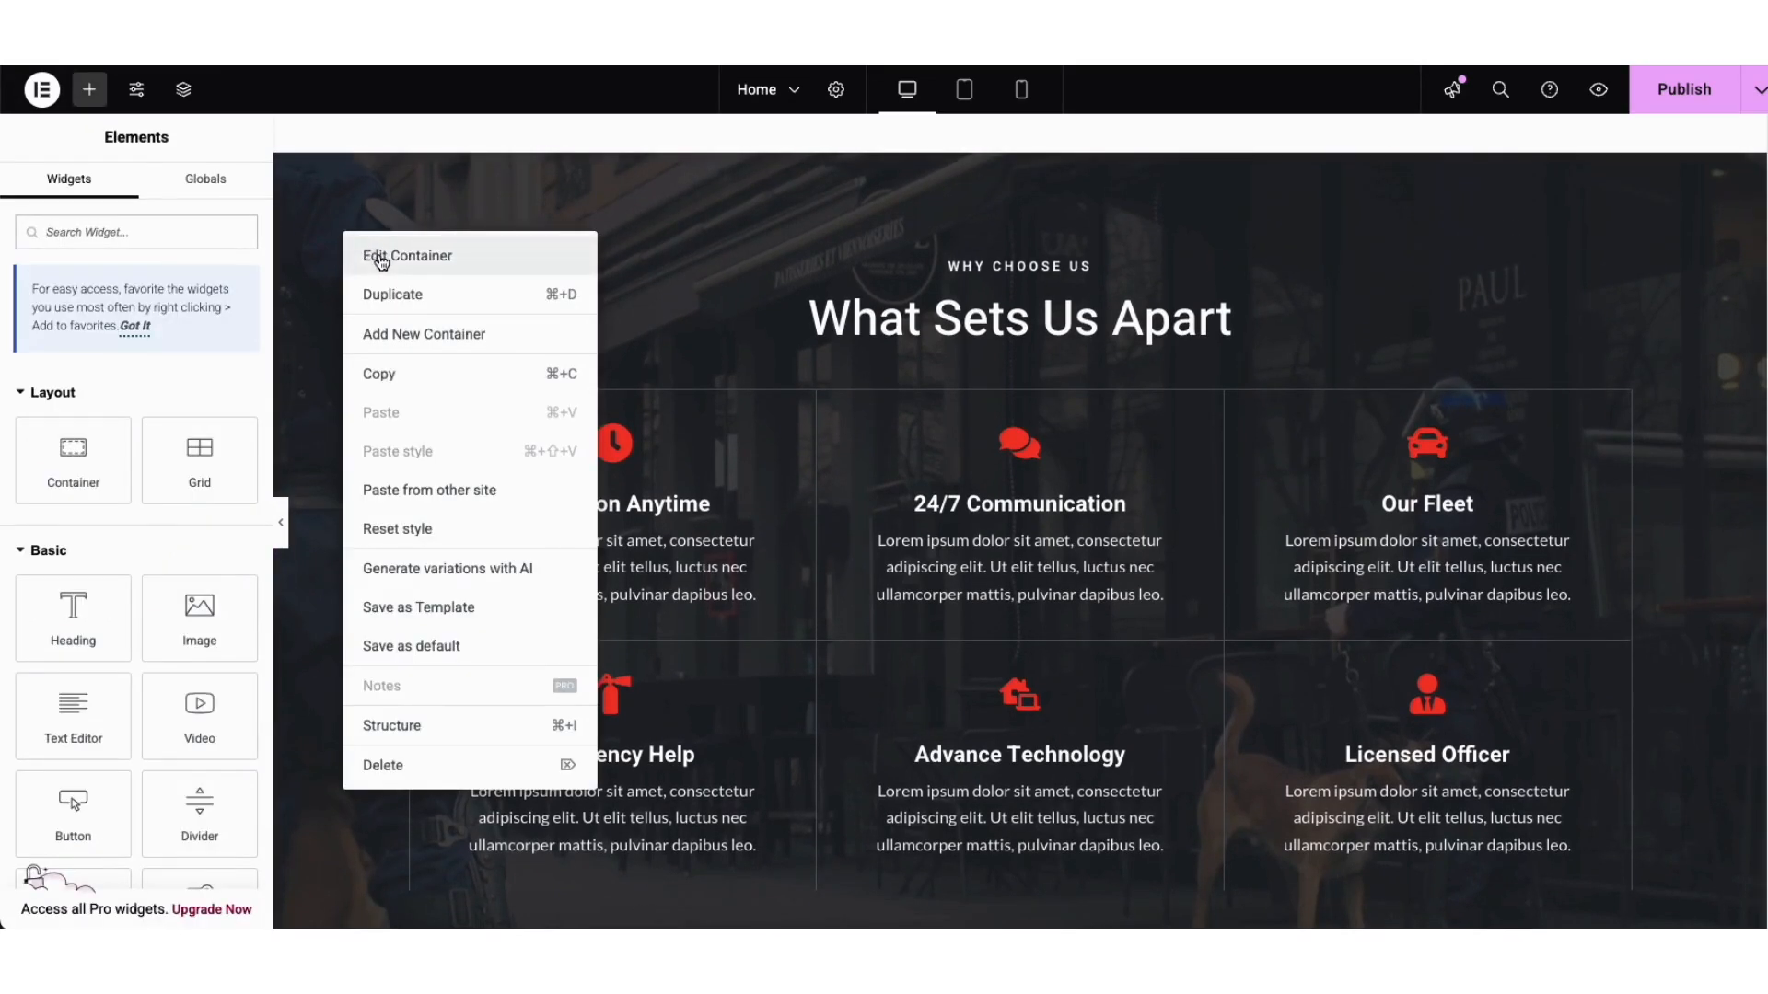
left_click(380, 258)
left_click(129, 195)
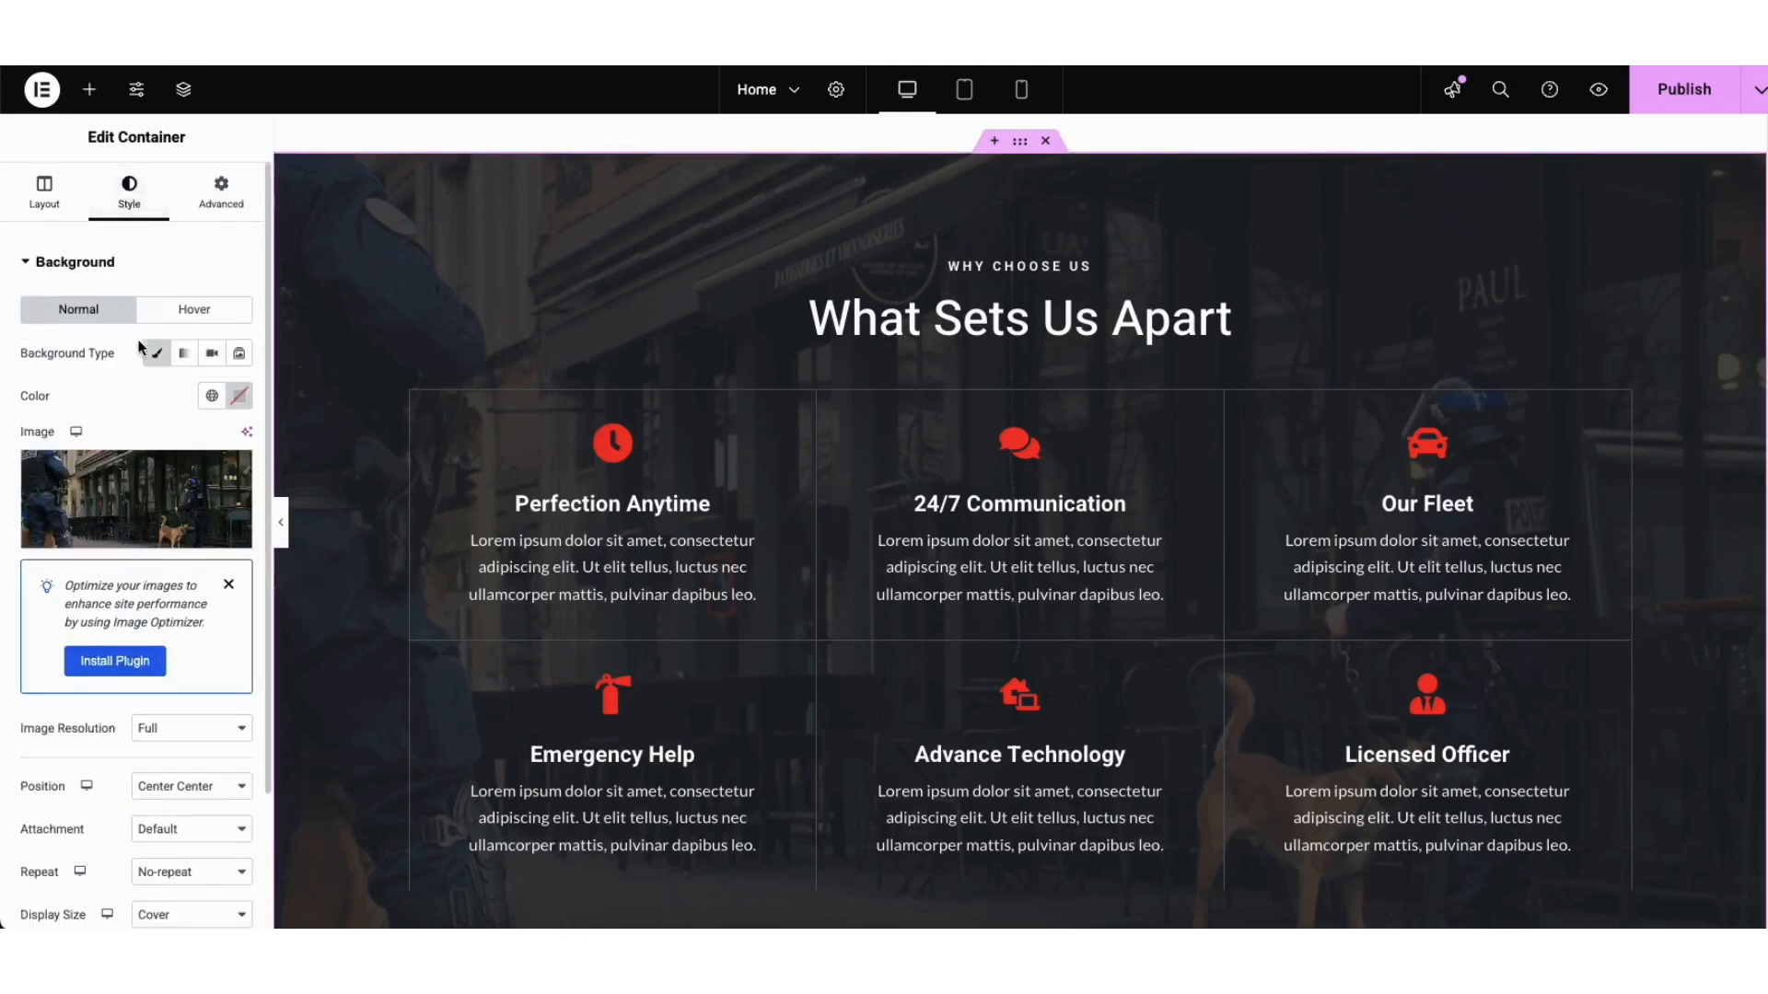
mouse_move(143, 508)
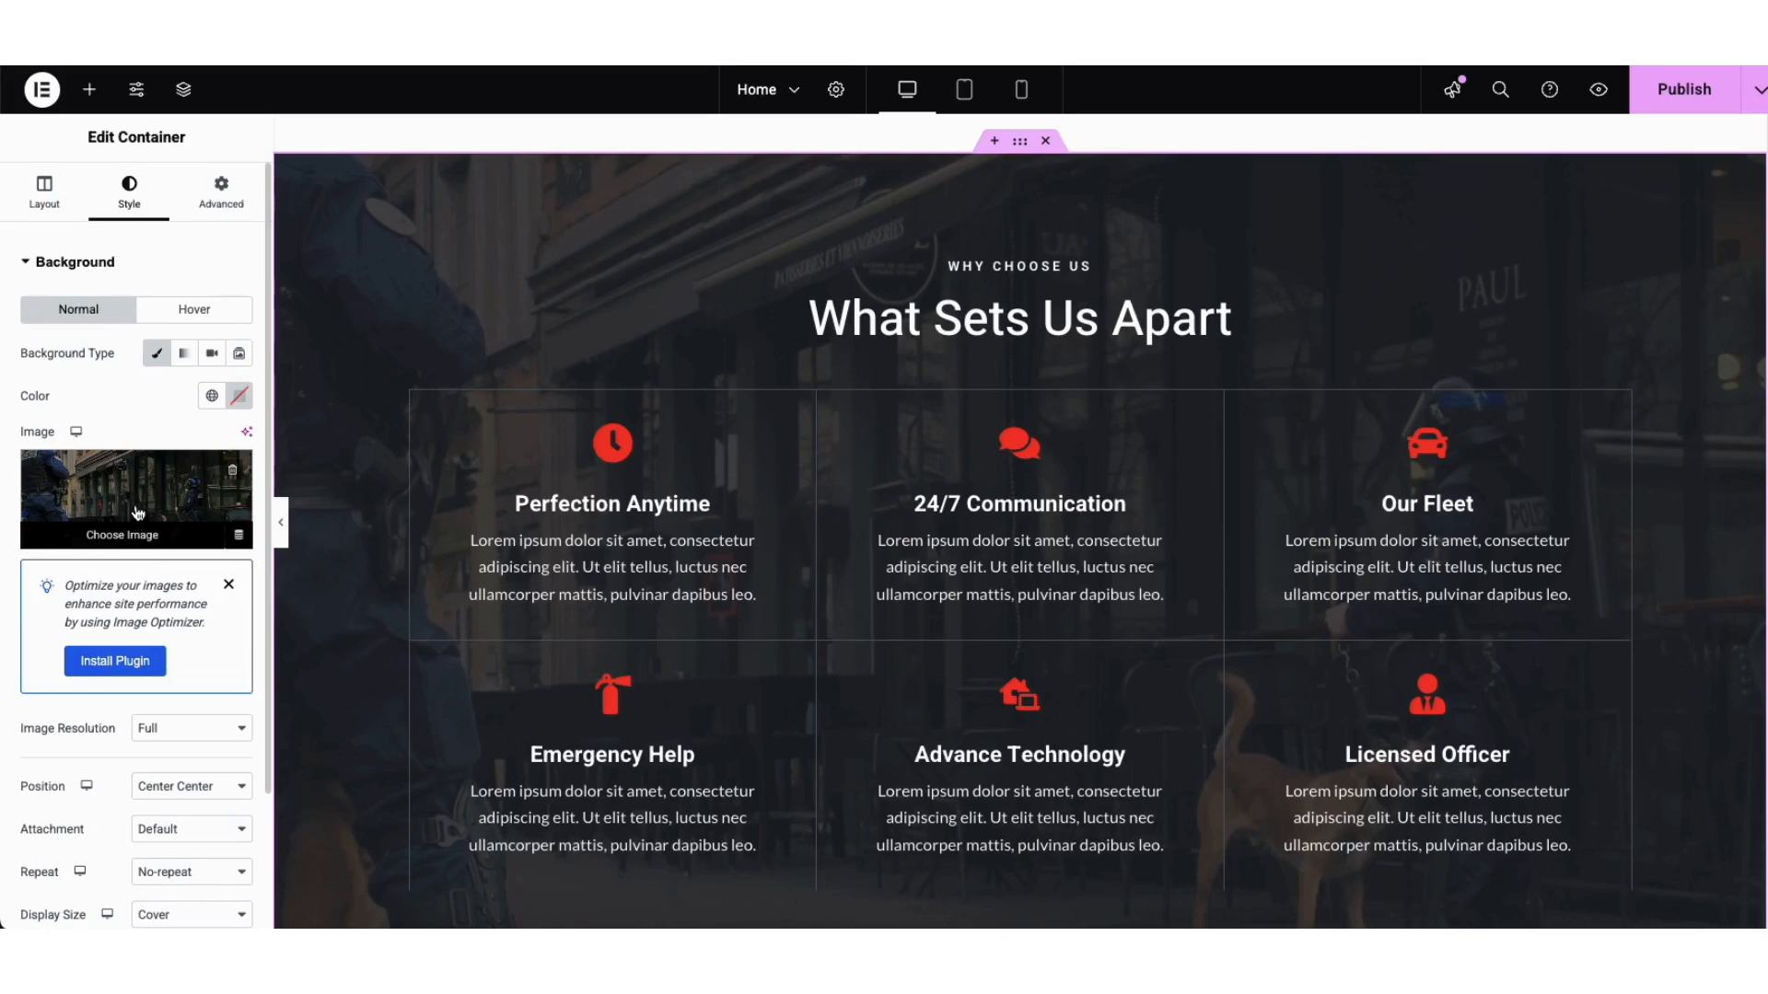
scroll(264, 486, "down", 3)
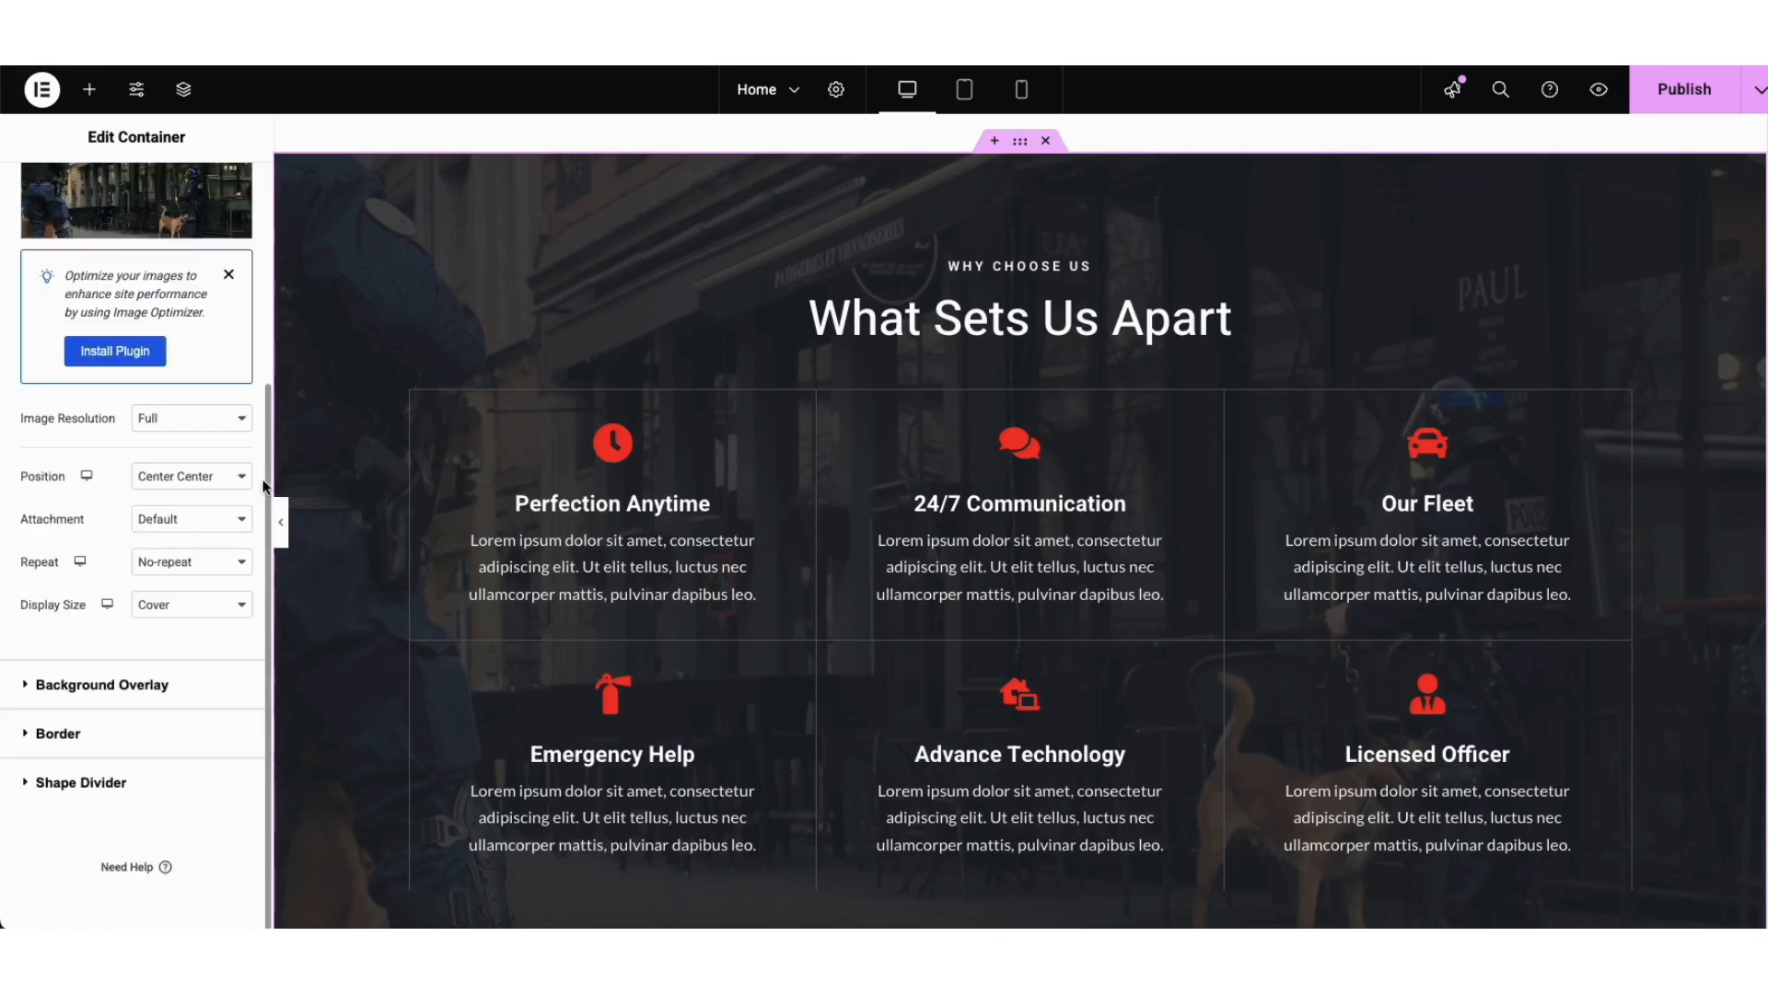
left_click(124, 687)
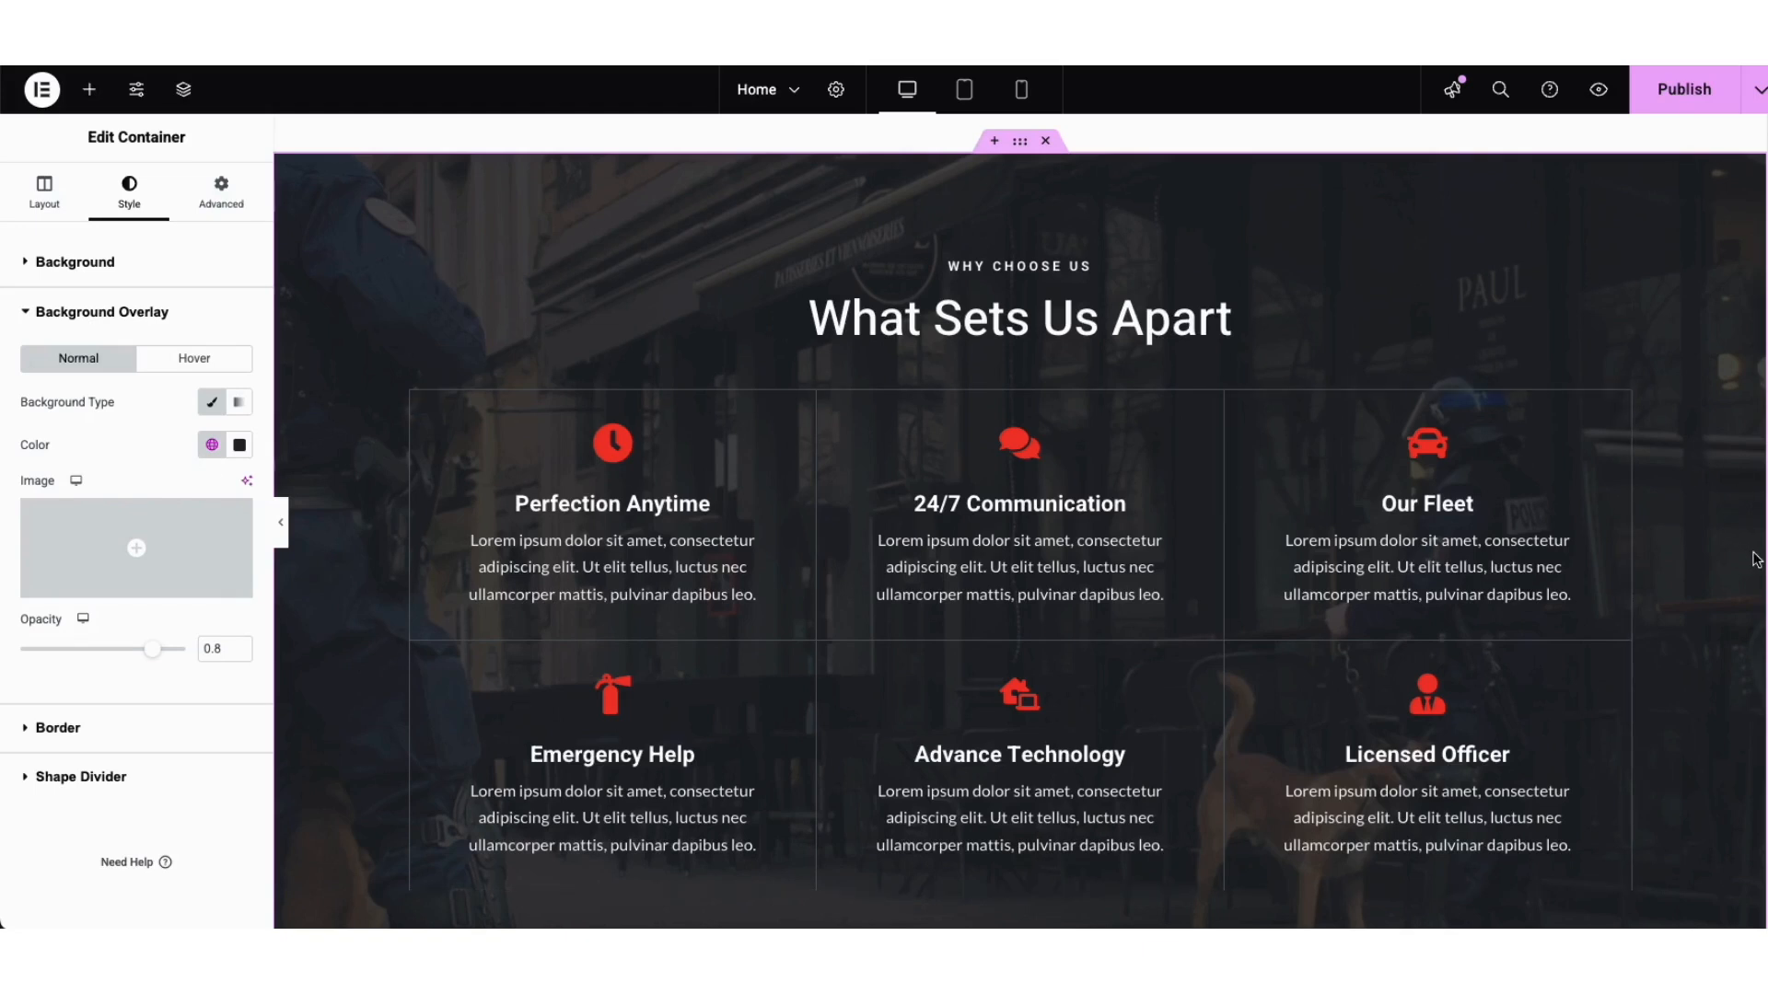
scroll(1758, 513, "up", 2)
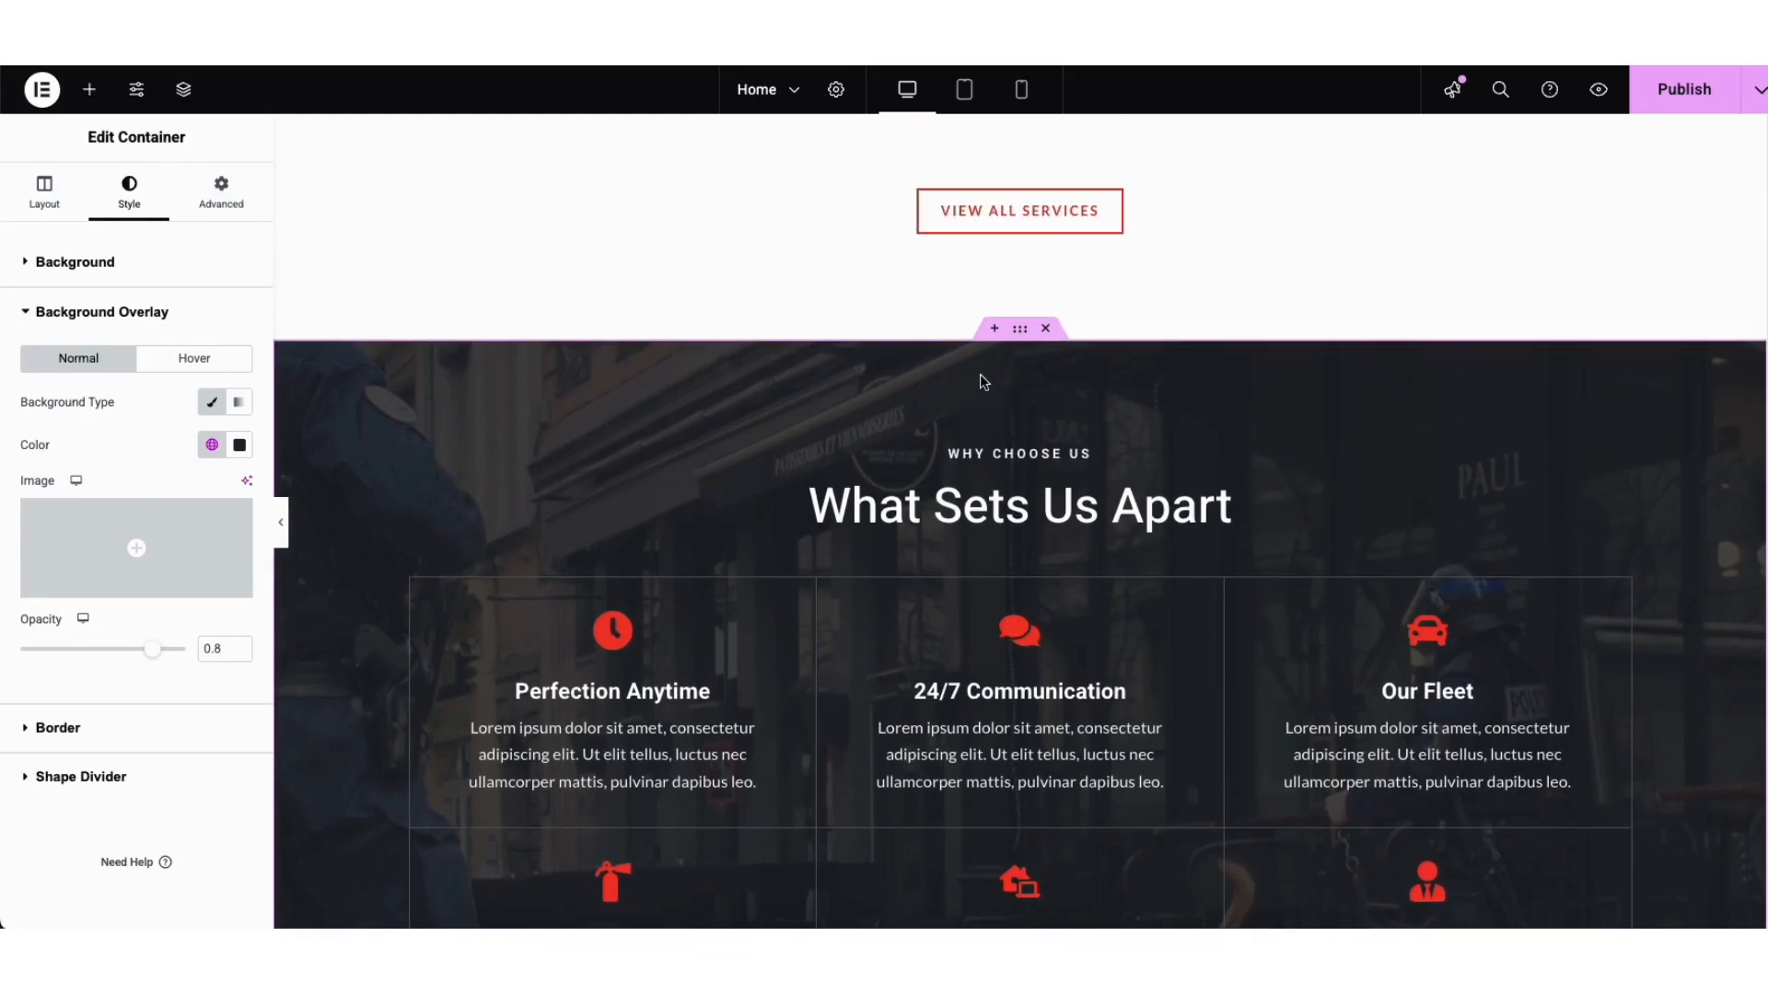
left_click(994, 332)
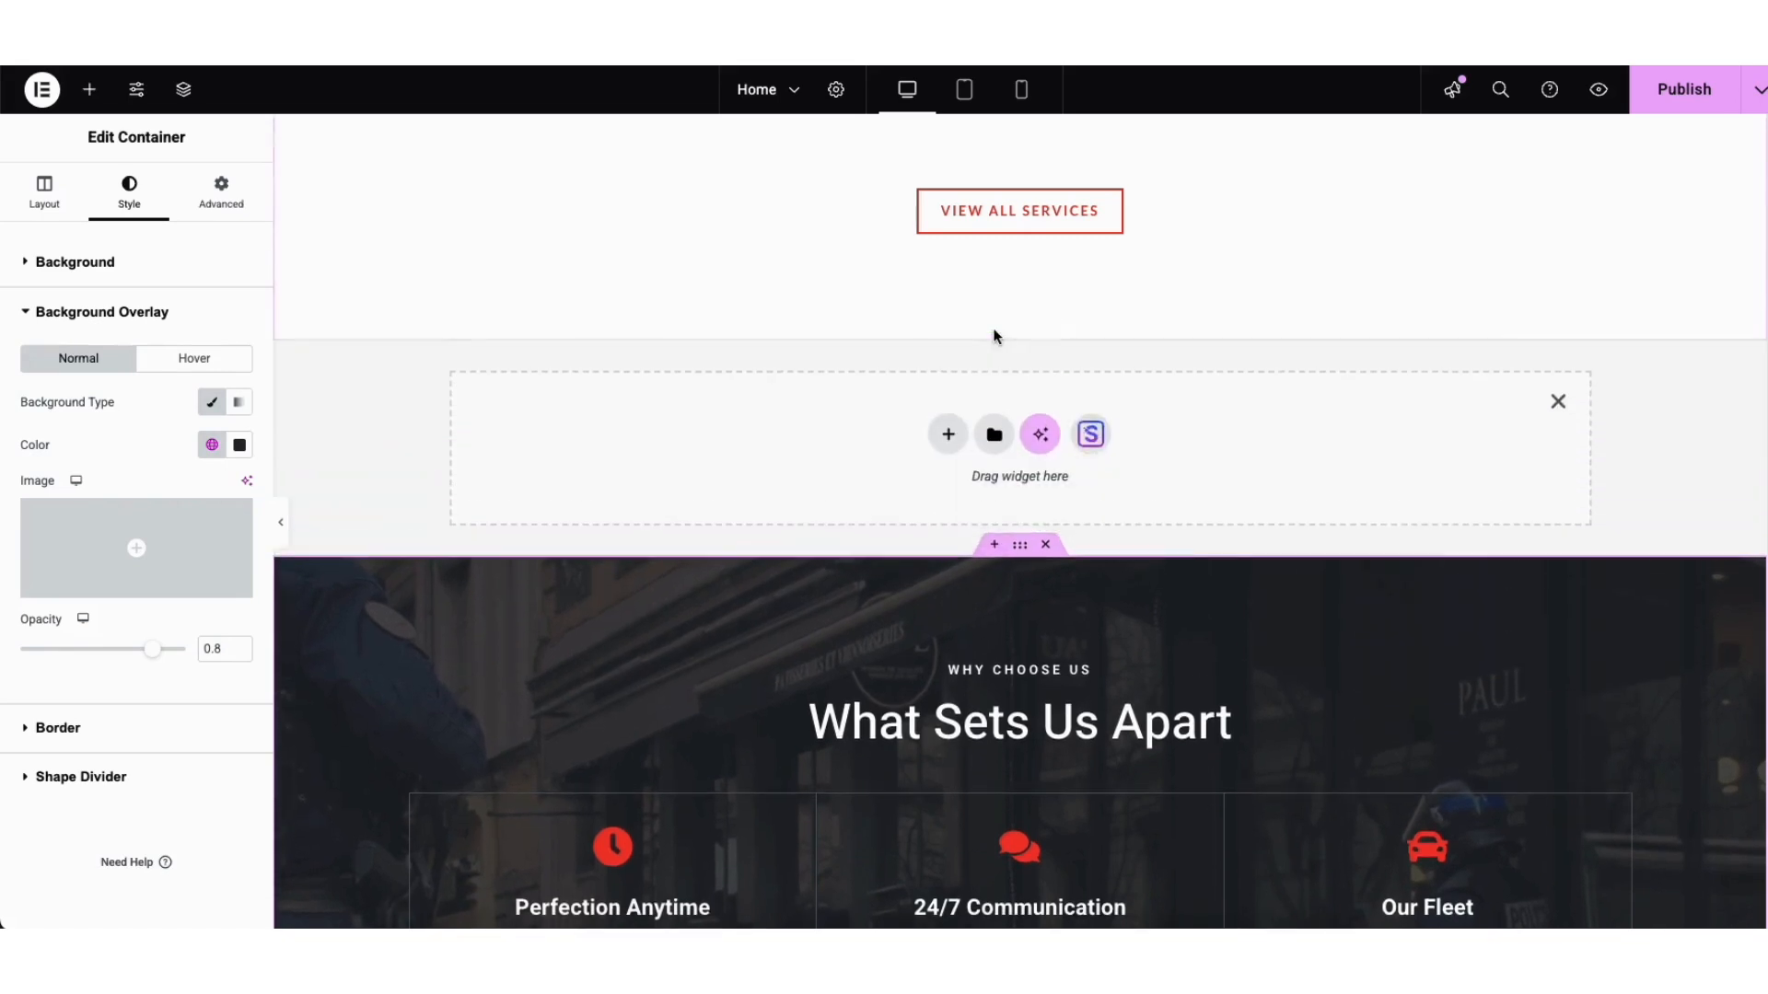
left_click(948, 439)
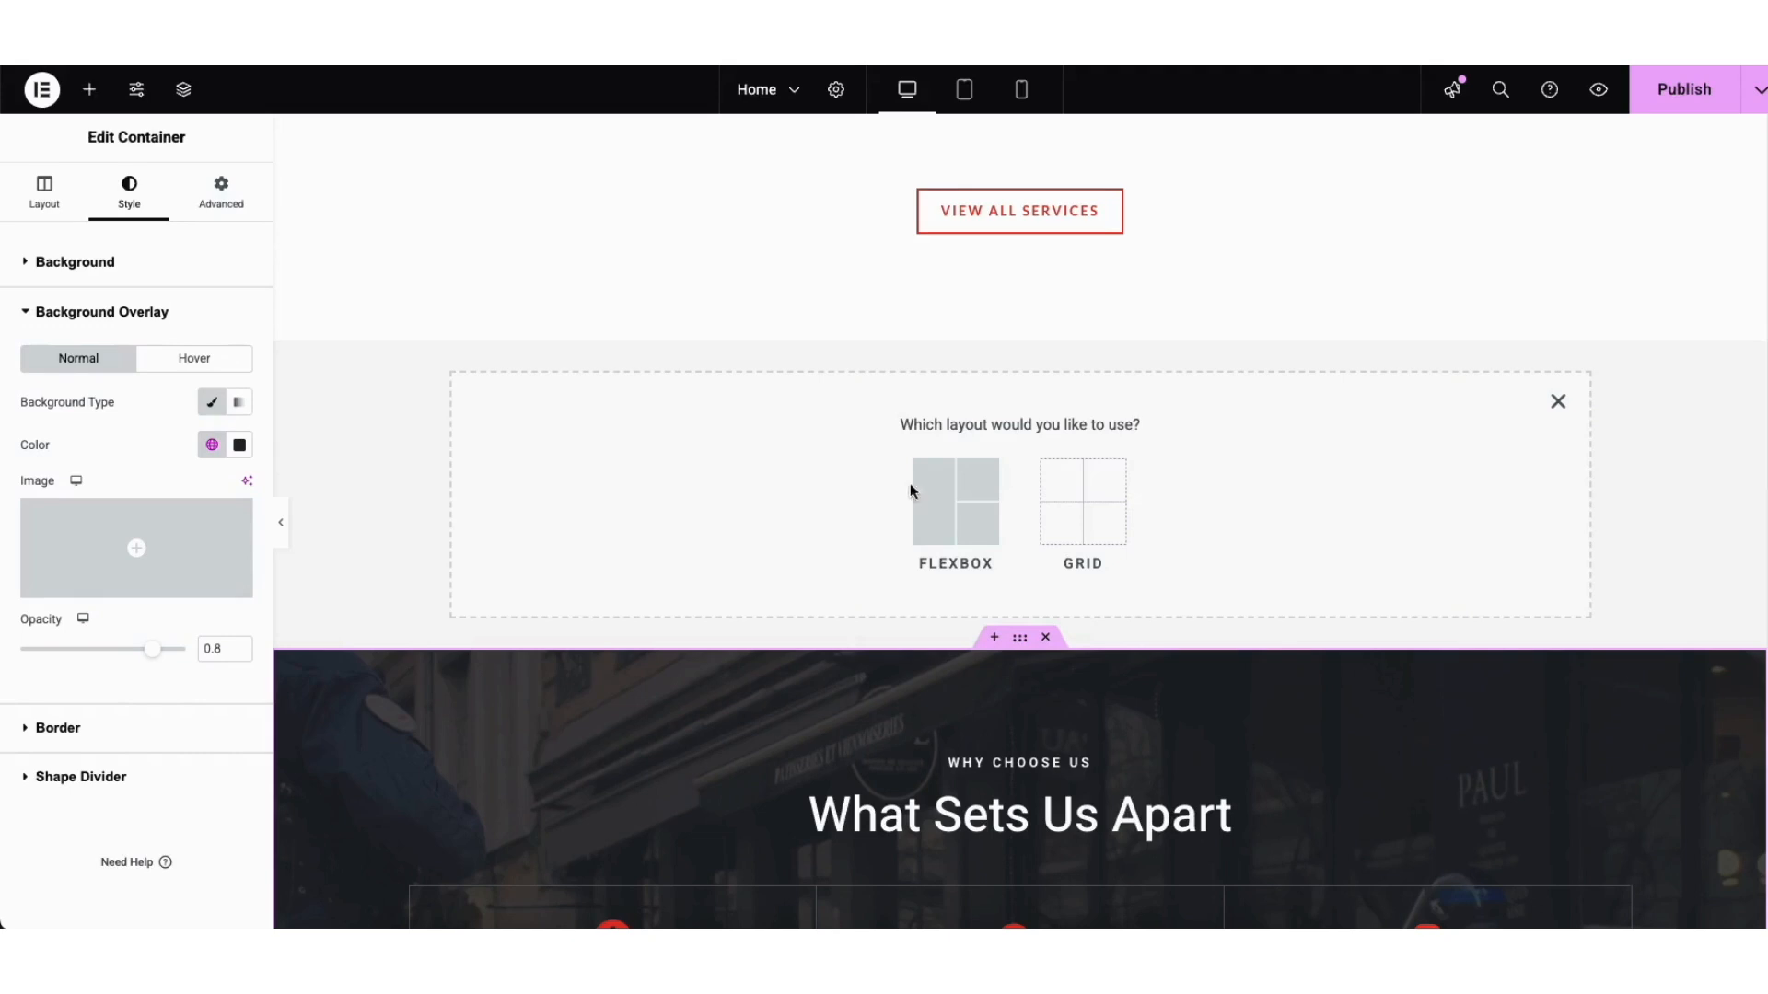
left_click(940, 502)
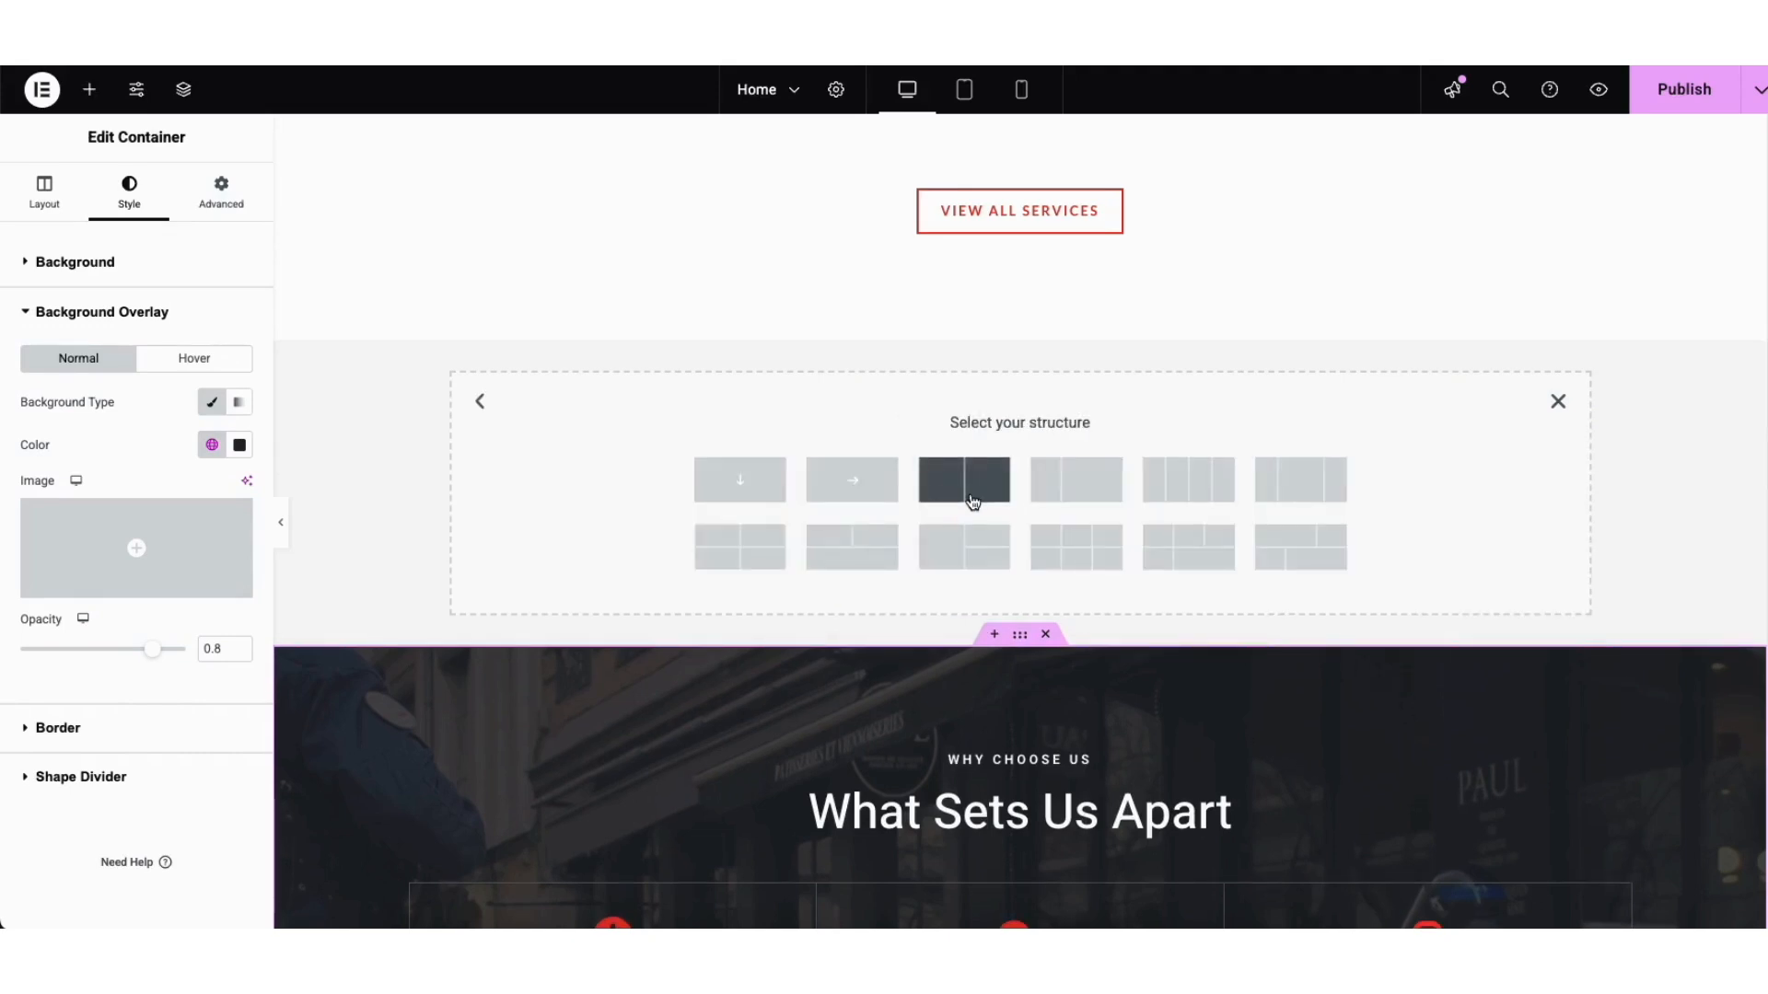
left_click(1300, 491)
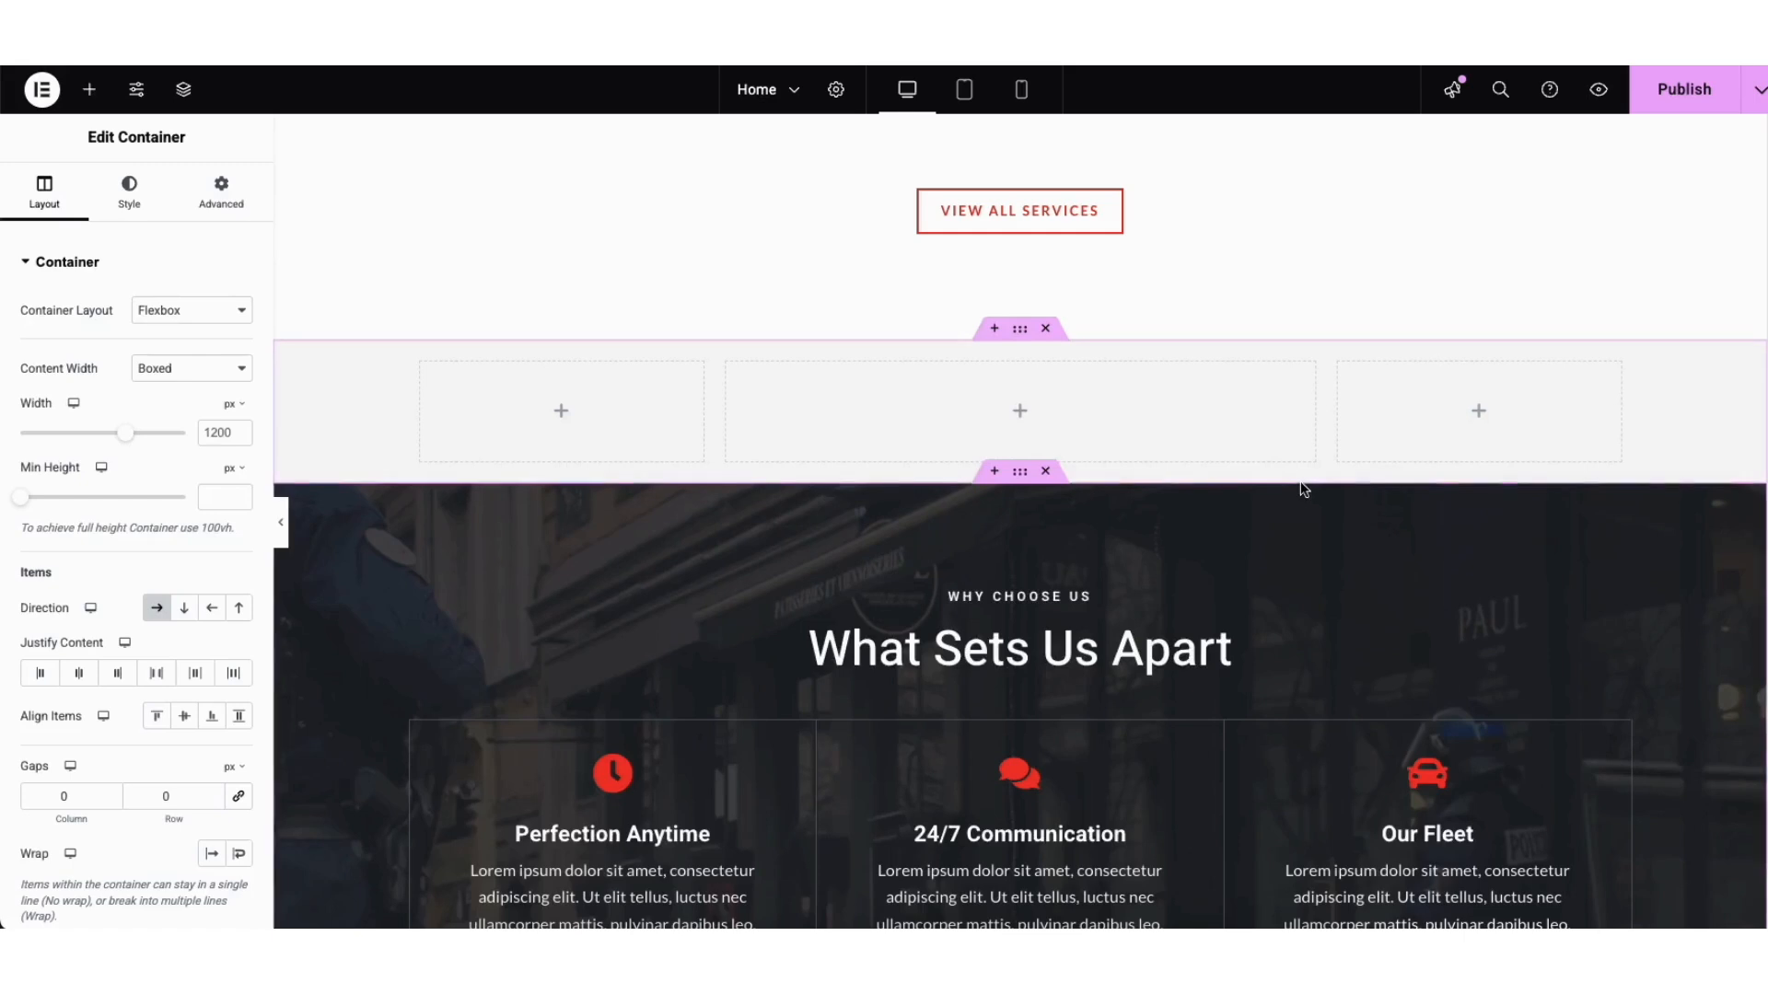
left_click(89, 89)
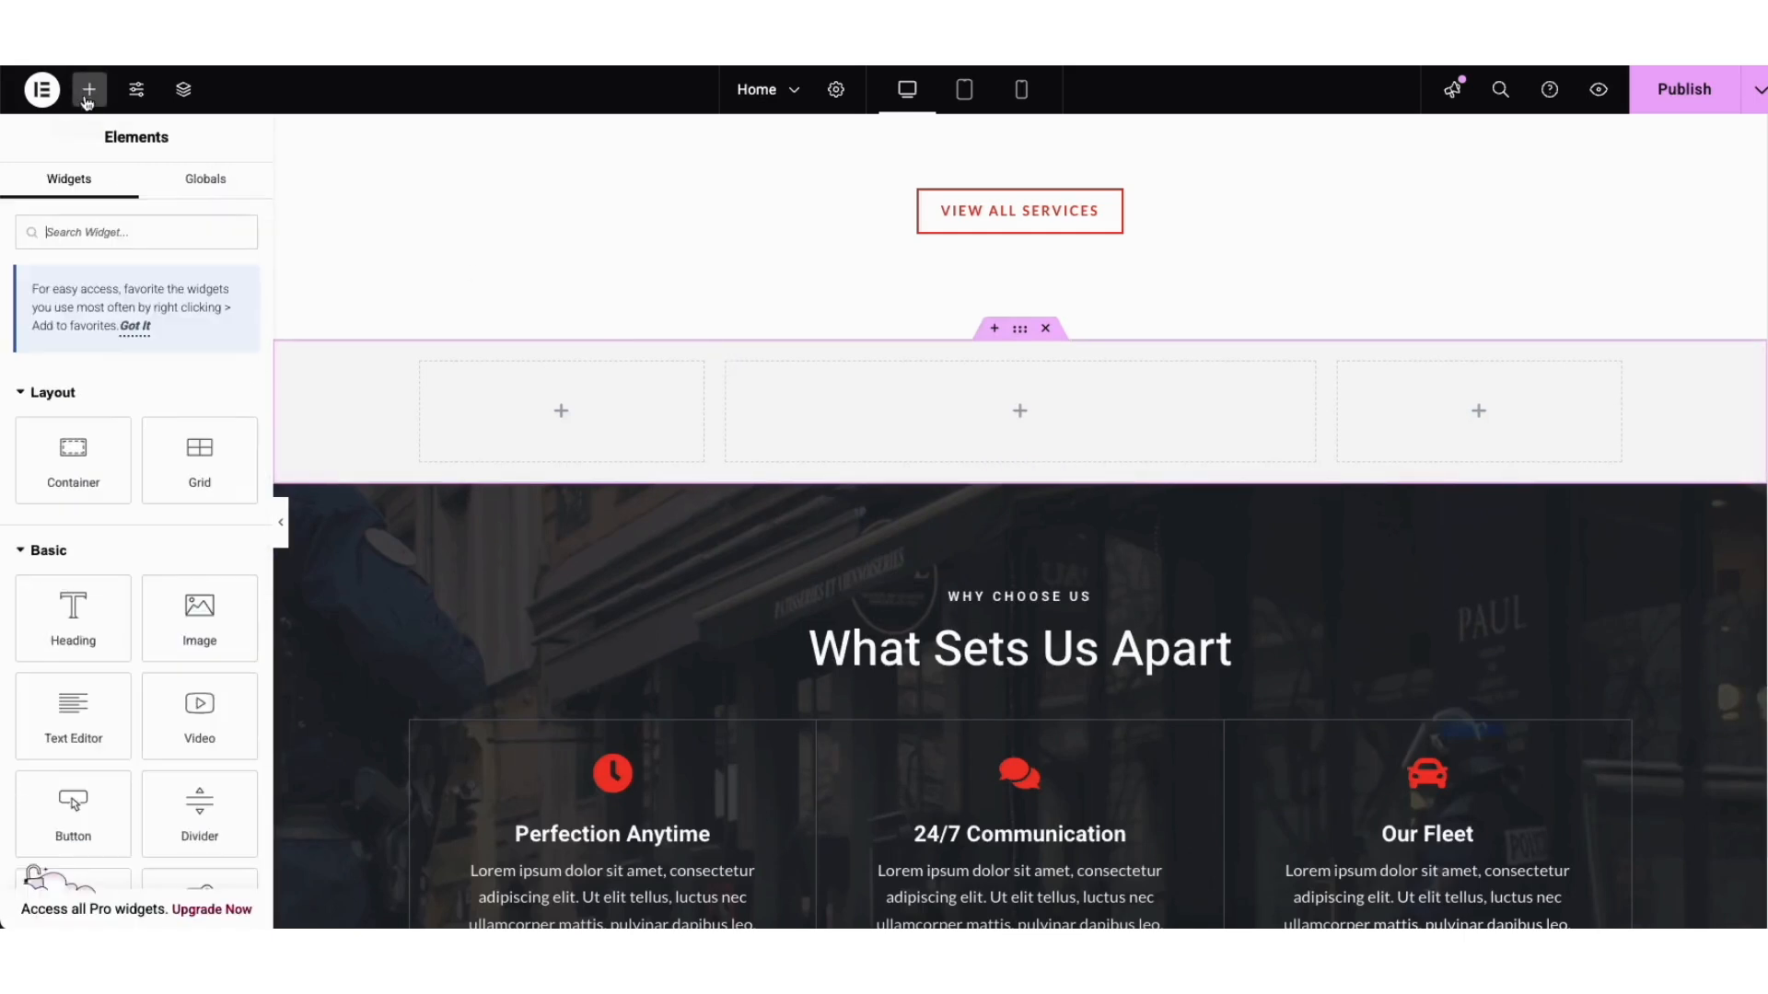
left_click_drag(74, 586, 936, 414)
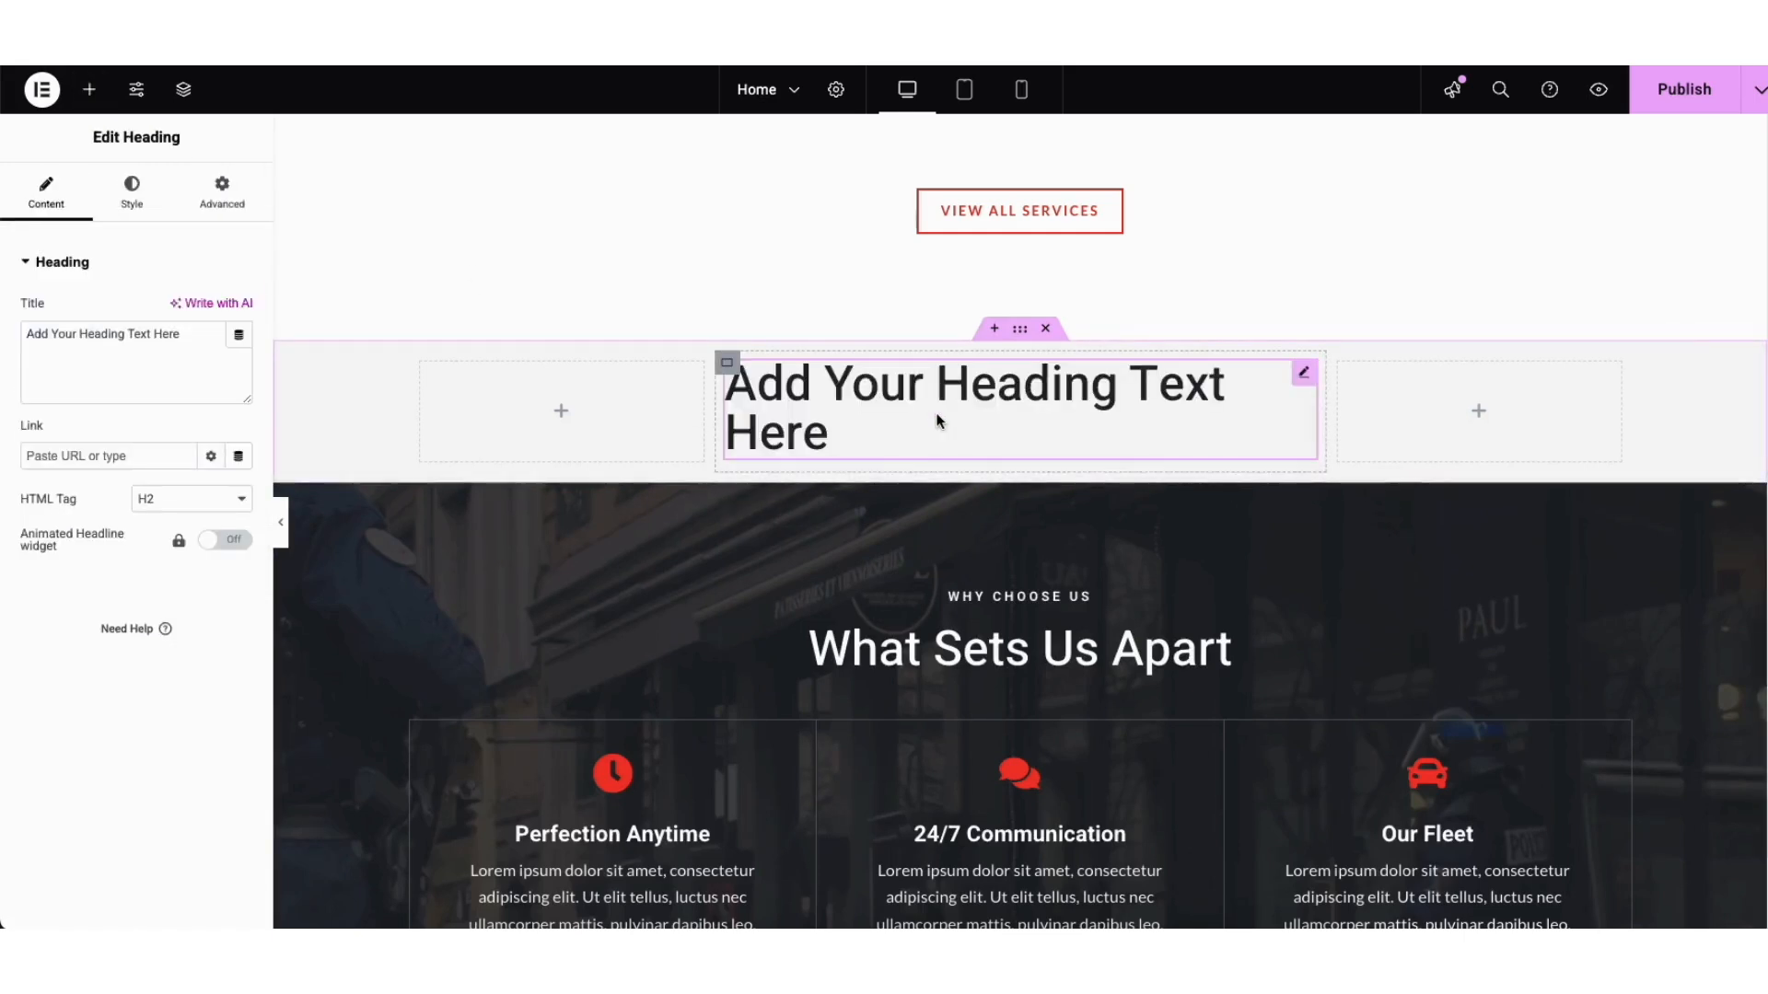
left_click(1020, 330)
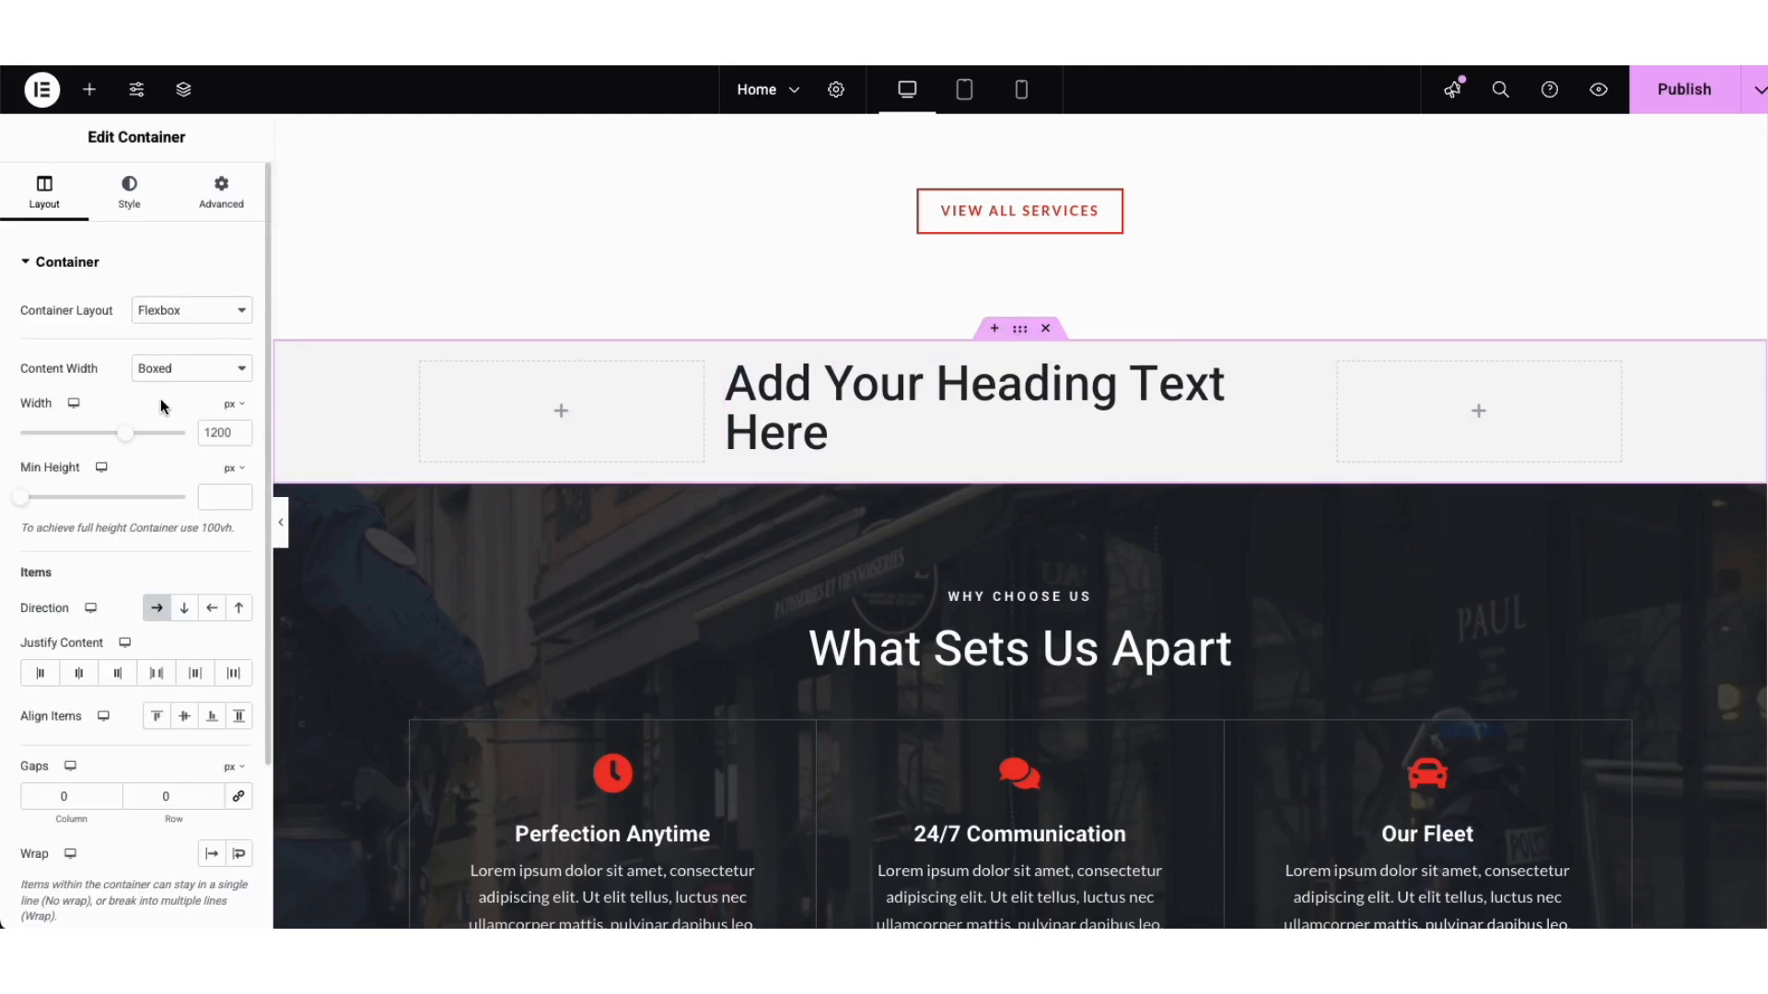
left_click(1046, 329)
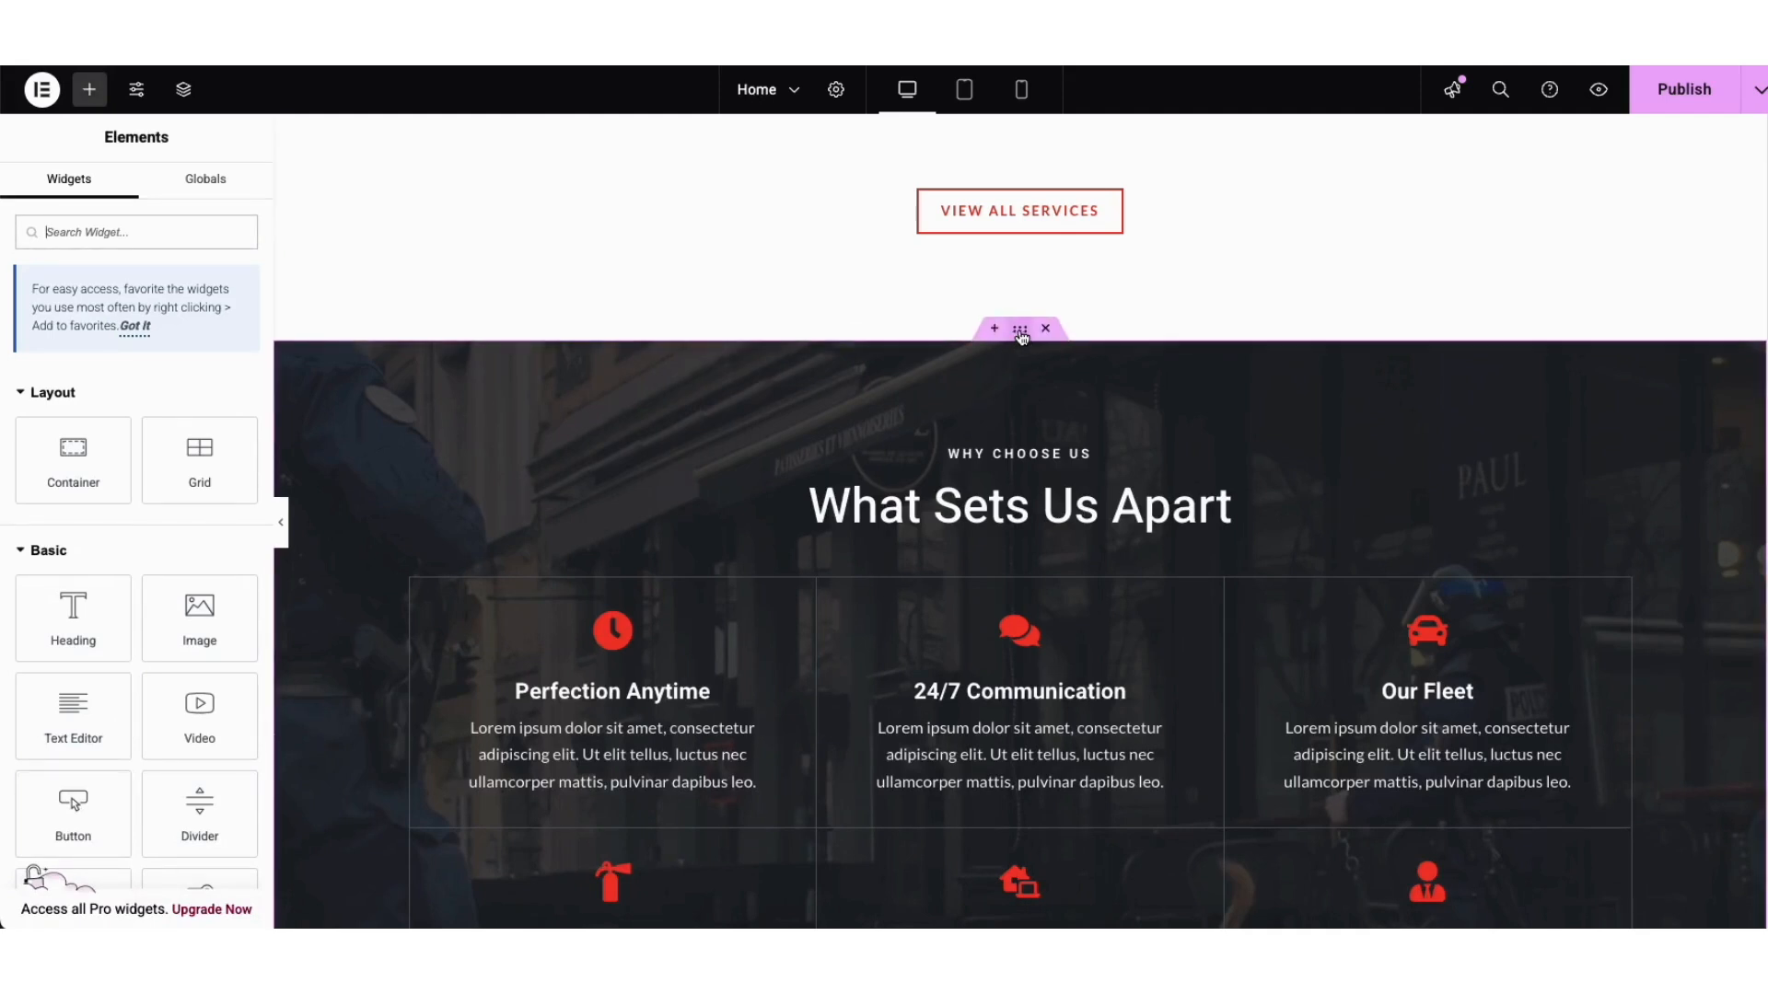
Step: Import the three-card Feature One/Two/Three plant block from Starter Templates Blocks into the empty container
left_click_drag(1020, 330, 875, 353)
scroll(1754, 691, "down", 20)
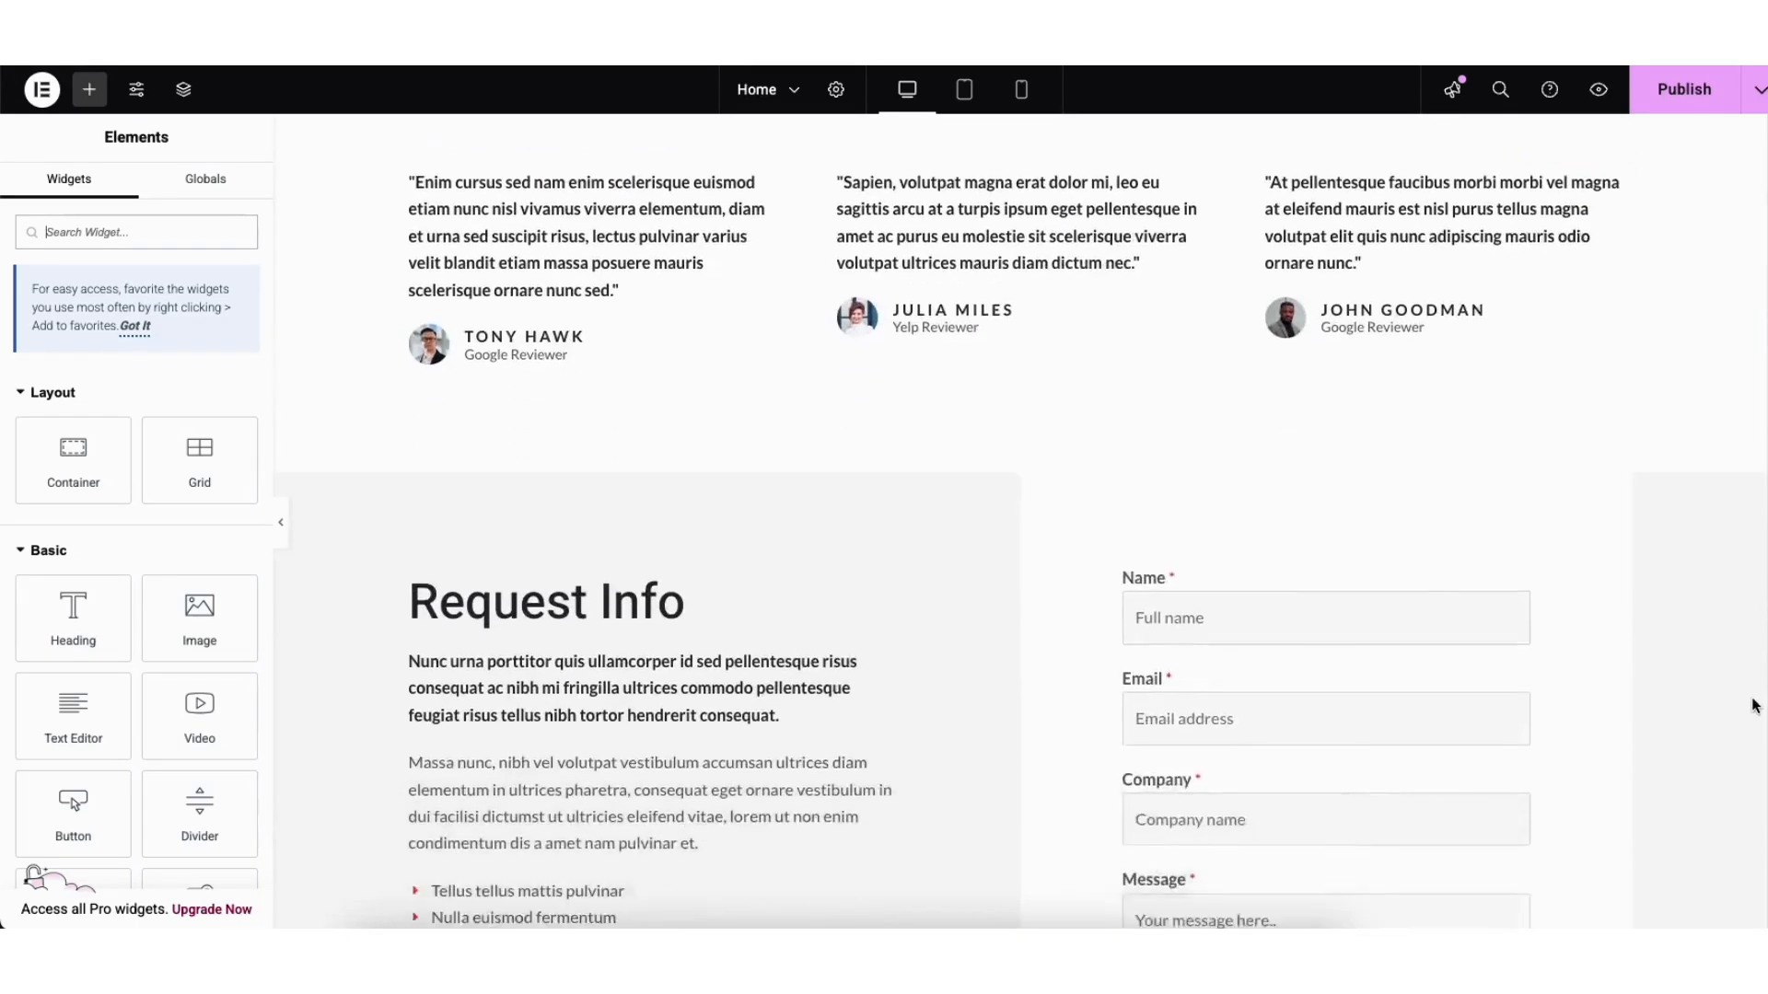
scroll(1747, 812, "down", 1)
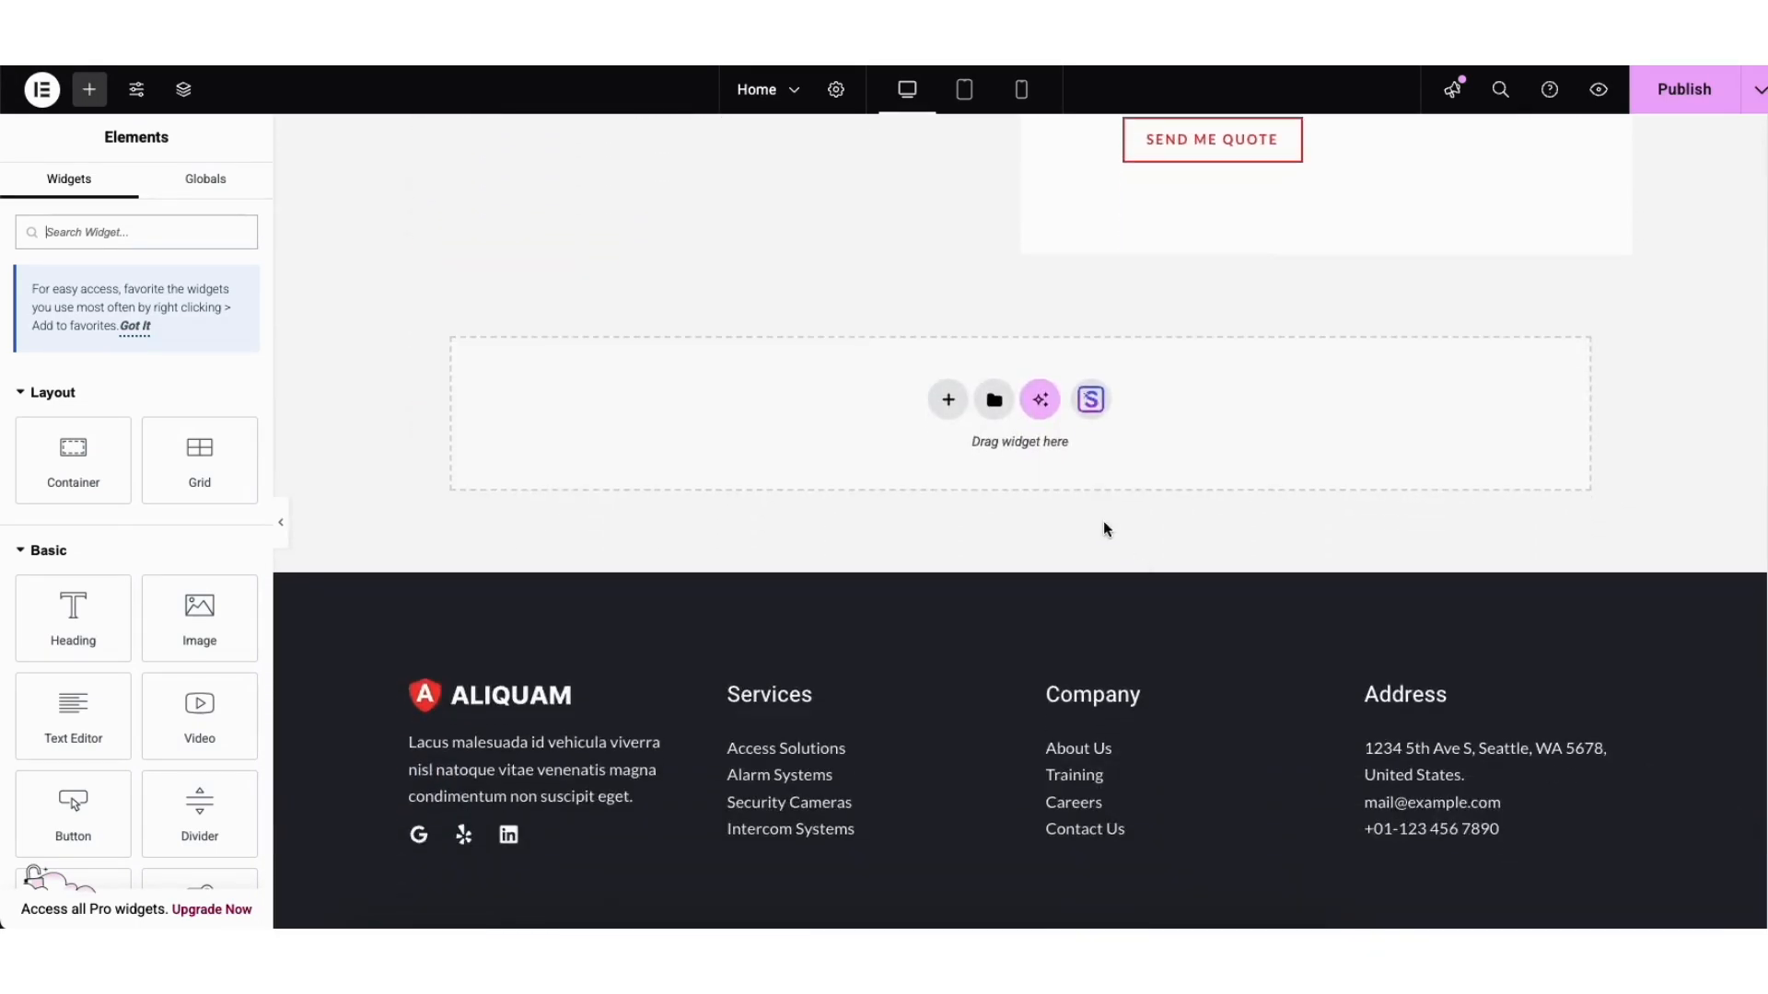
left_click(1093, 401)
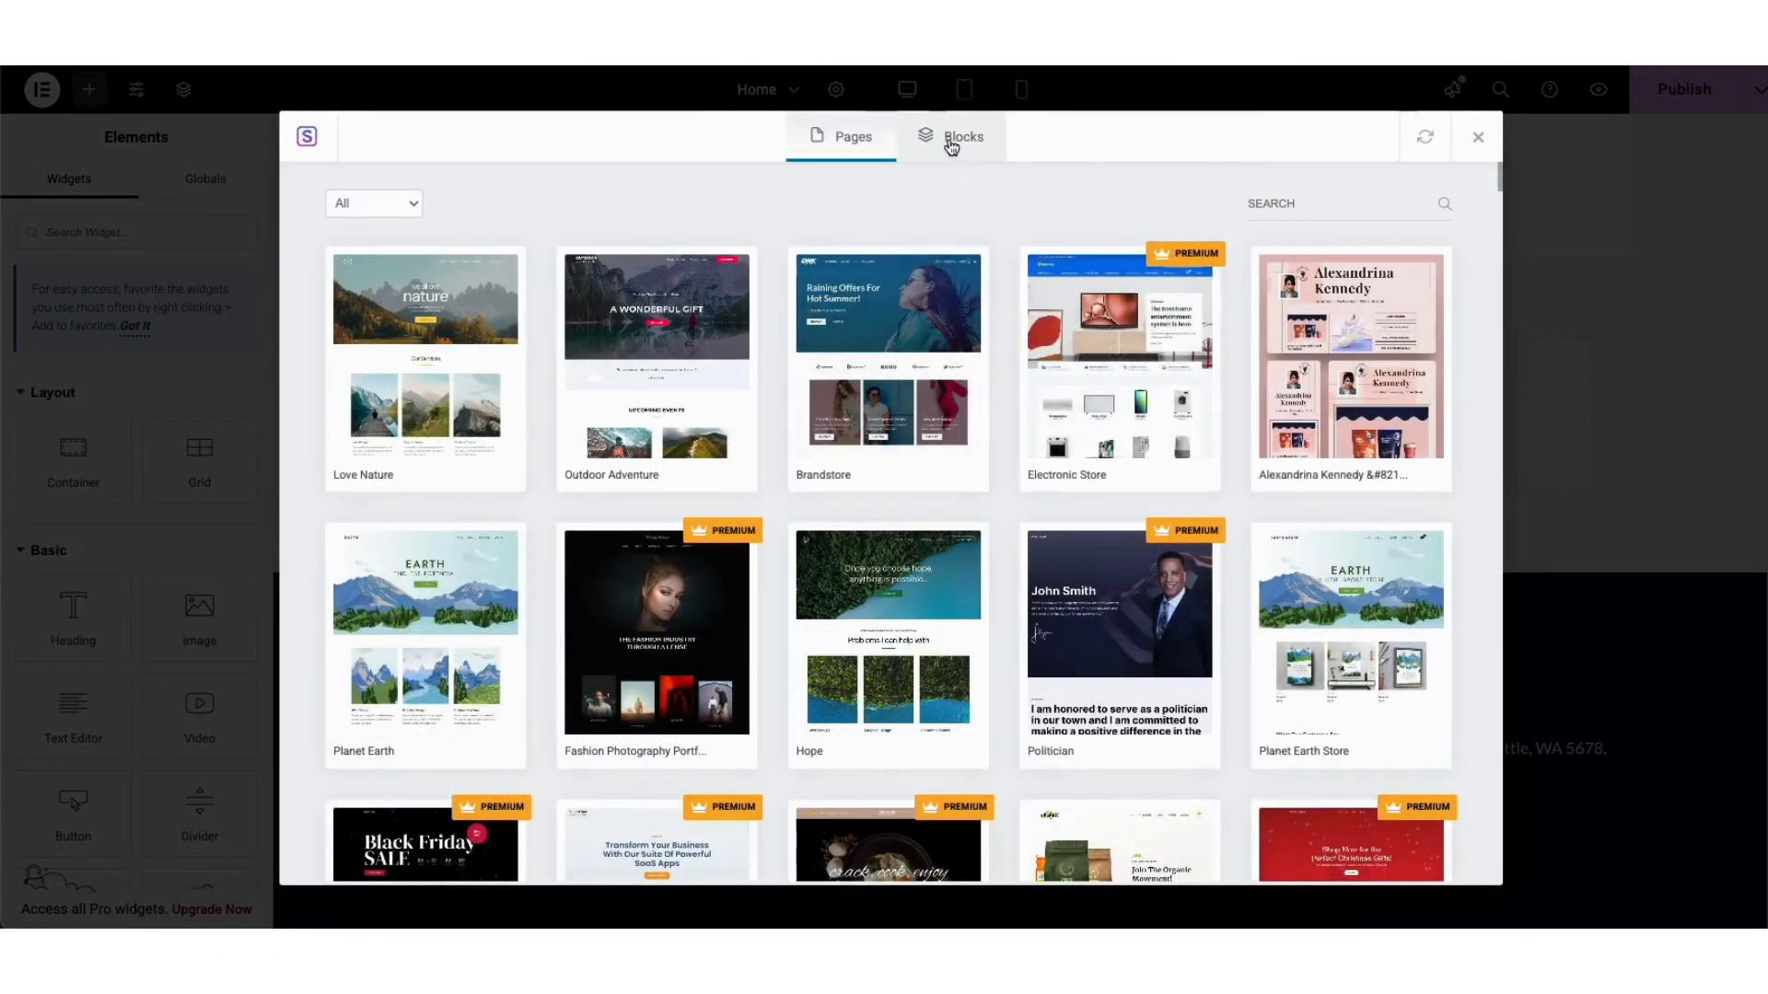
left_click(950, 143)
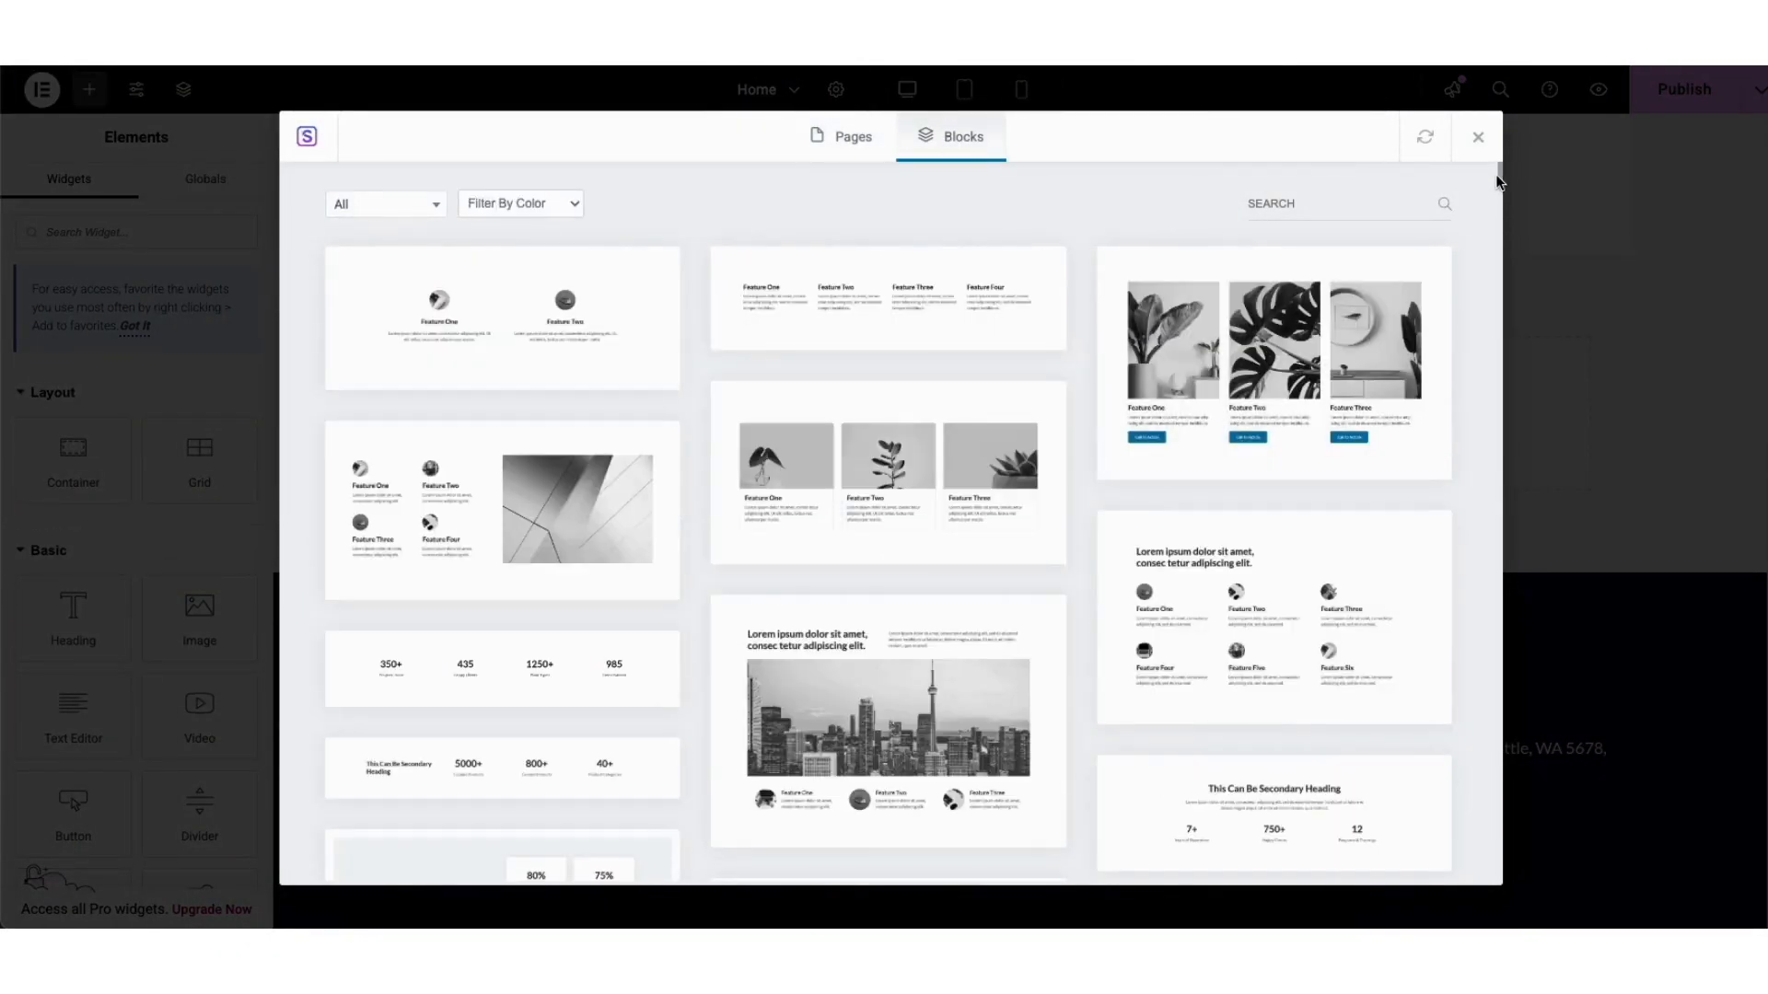
mouse_move(1500, 175)
left_mouse_down()
mouse_move(1494, 256)
mouse_move(1473, 162)
left_mouse_up()
left_click(419, 206)
left_click_drag(434, 268, 446, 345)
left_click(796, 201)
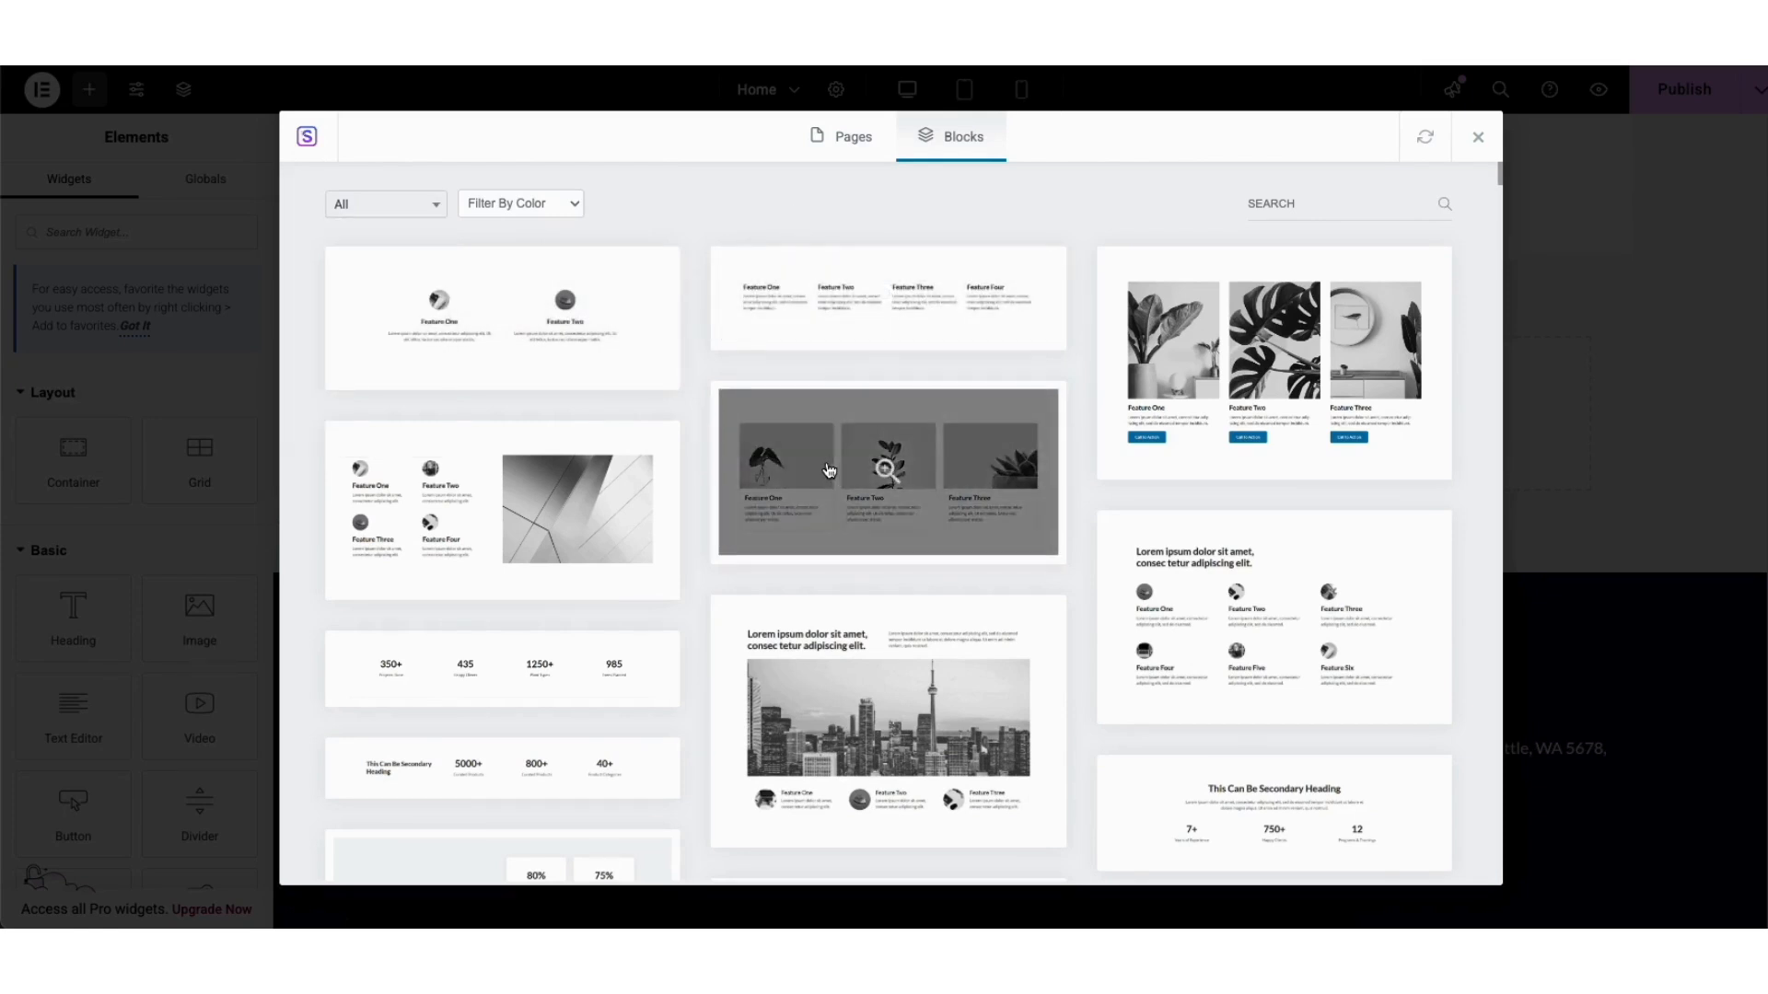
left_click(803, 477)
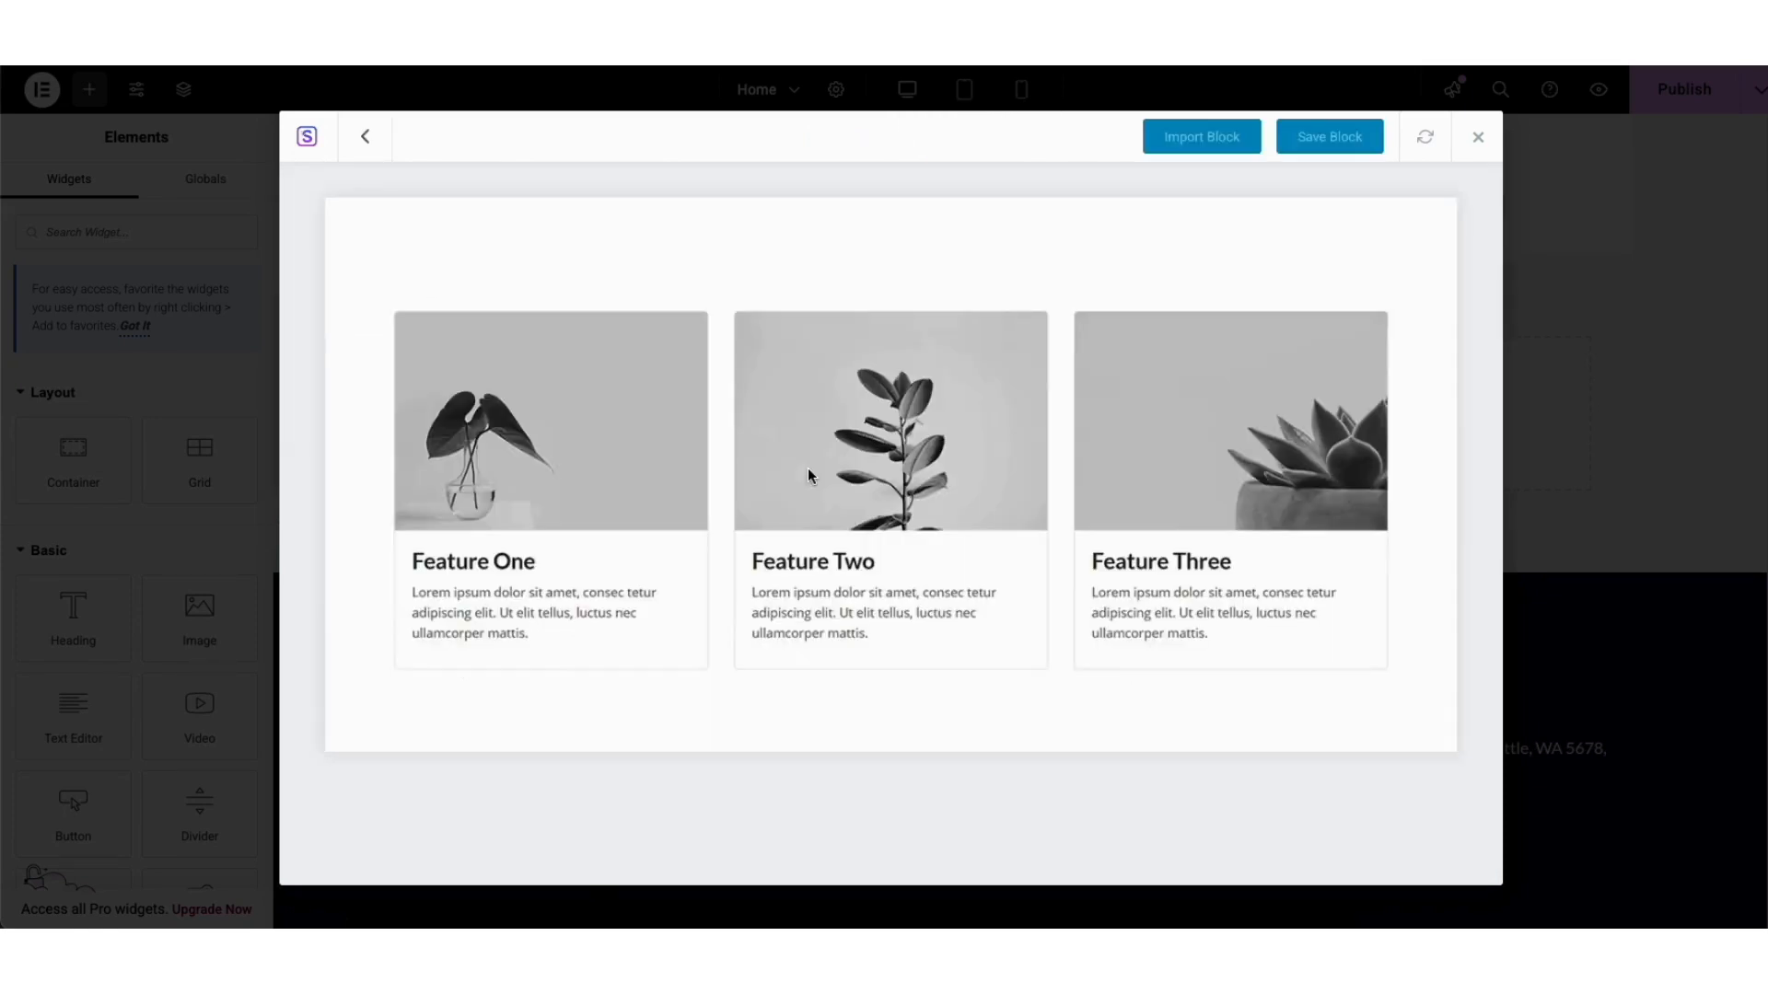
left_click(1188, 138)
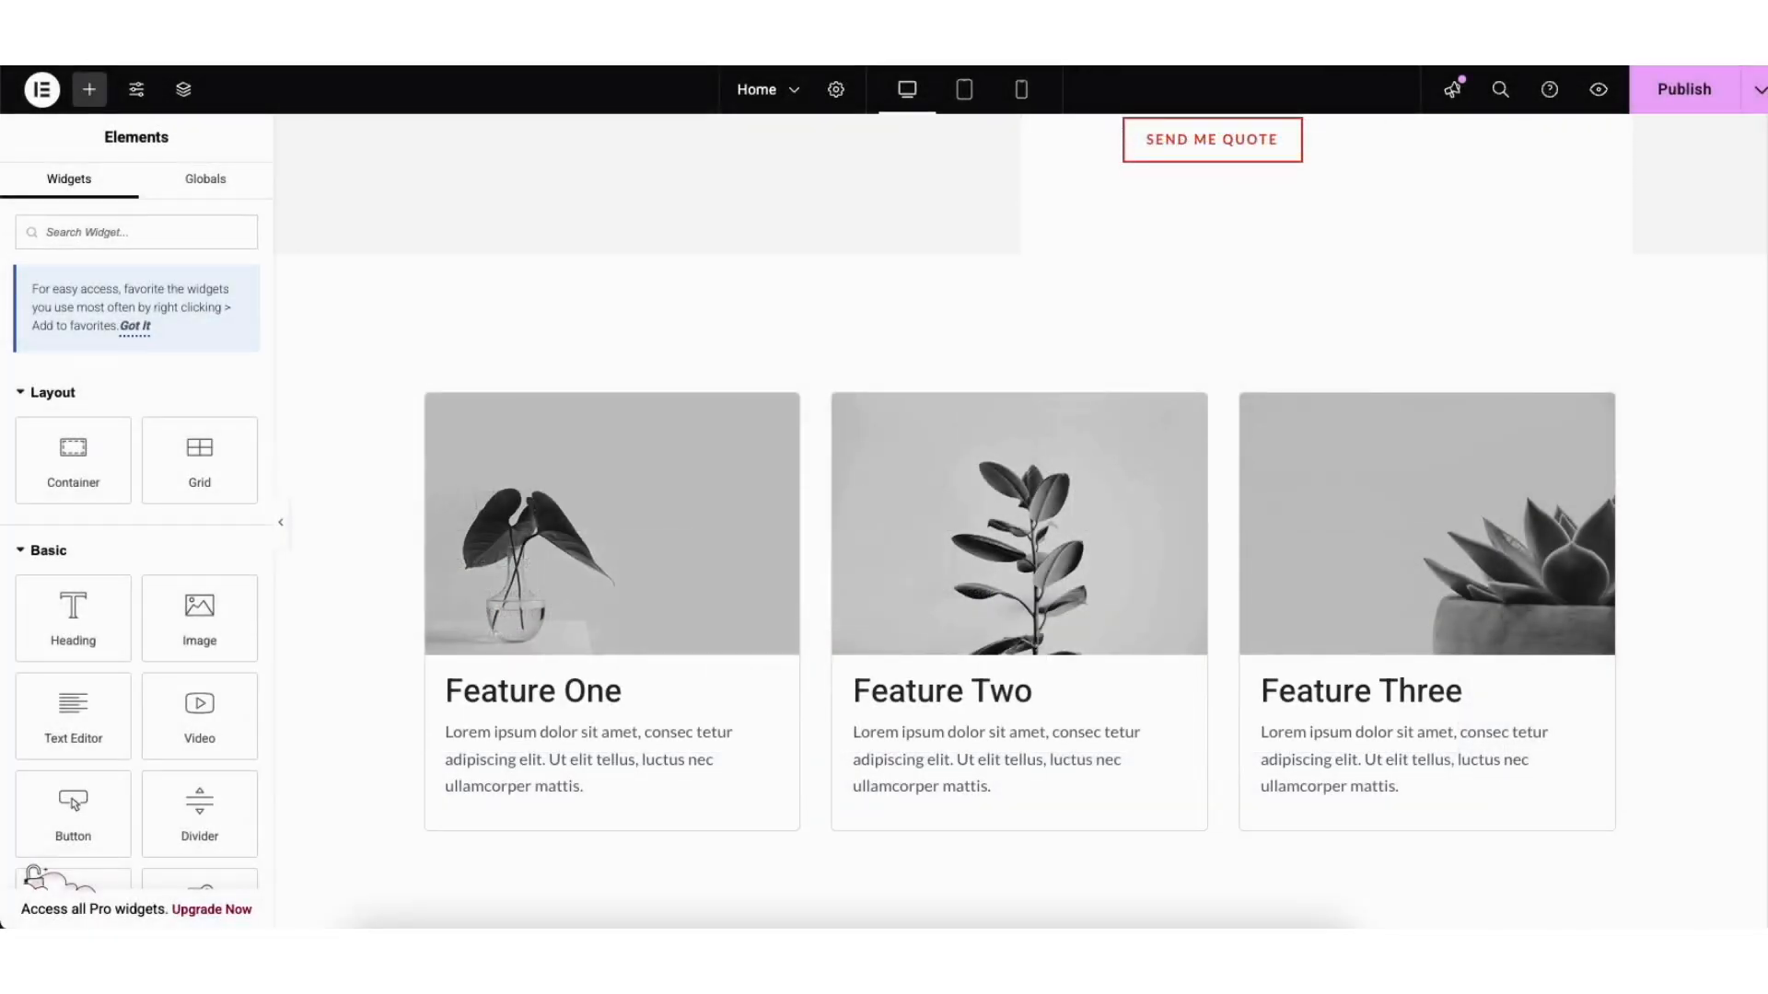
Step: Set the imported features section's background colour to white, #FFFFFF
scroll(1021, 521, "down", 1)
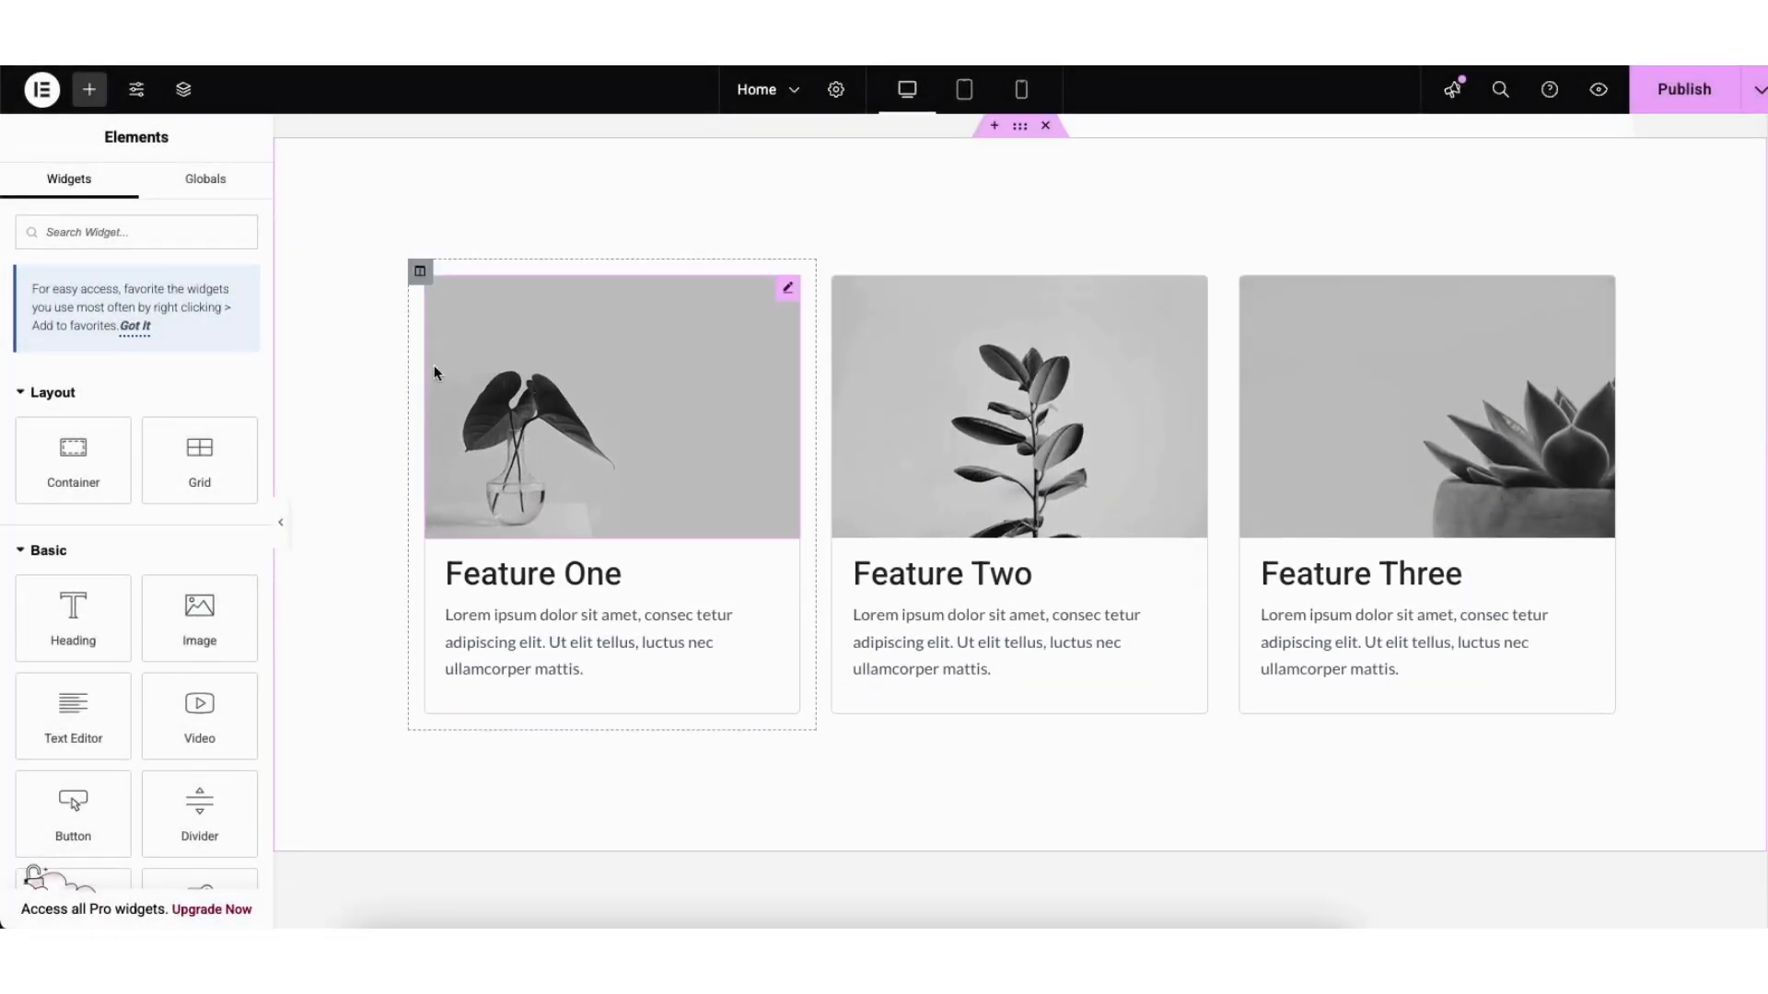
right_click(345, 195)
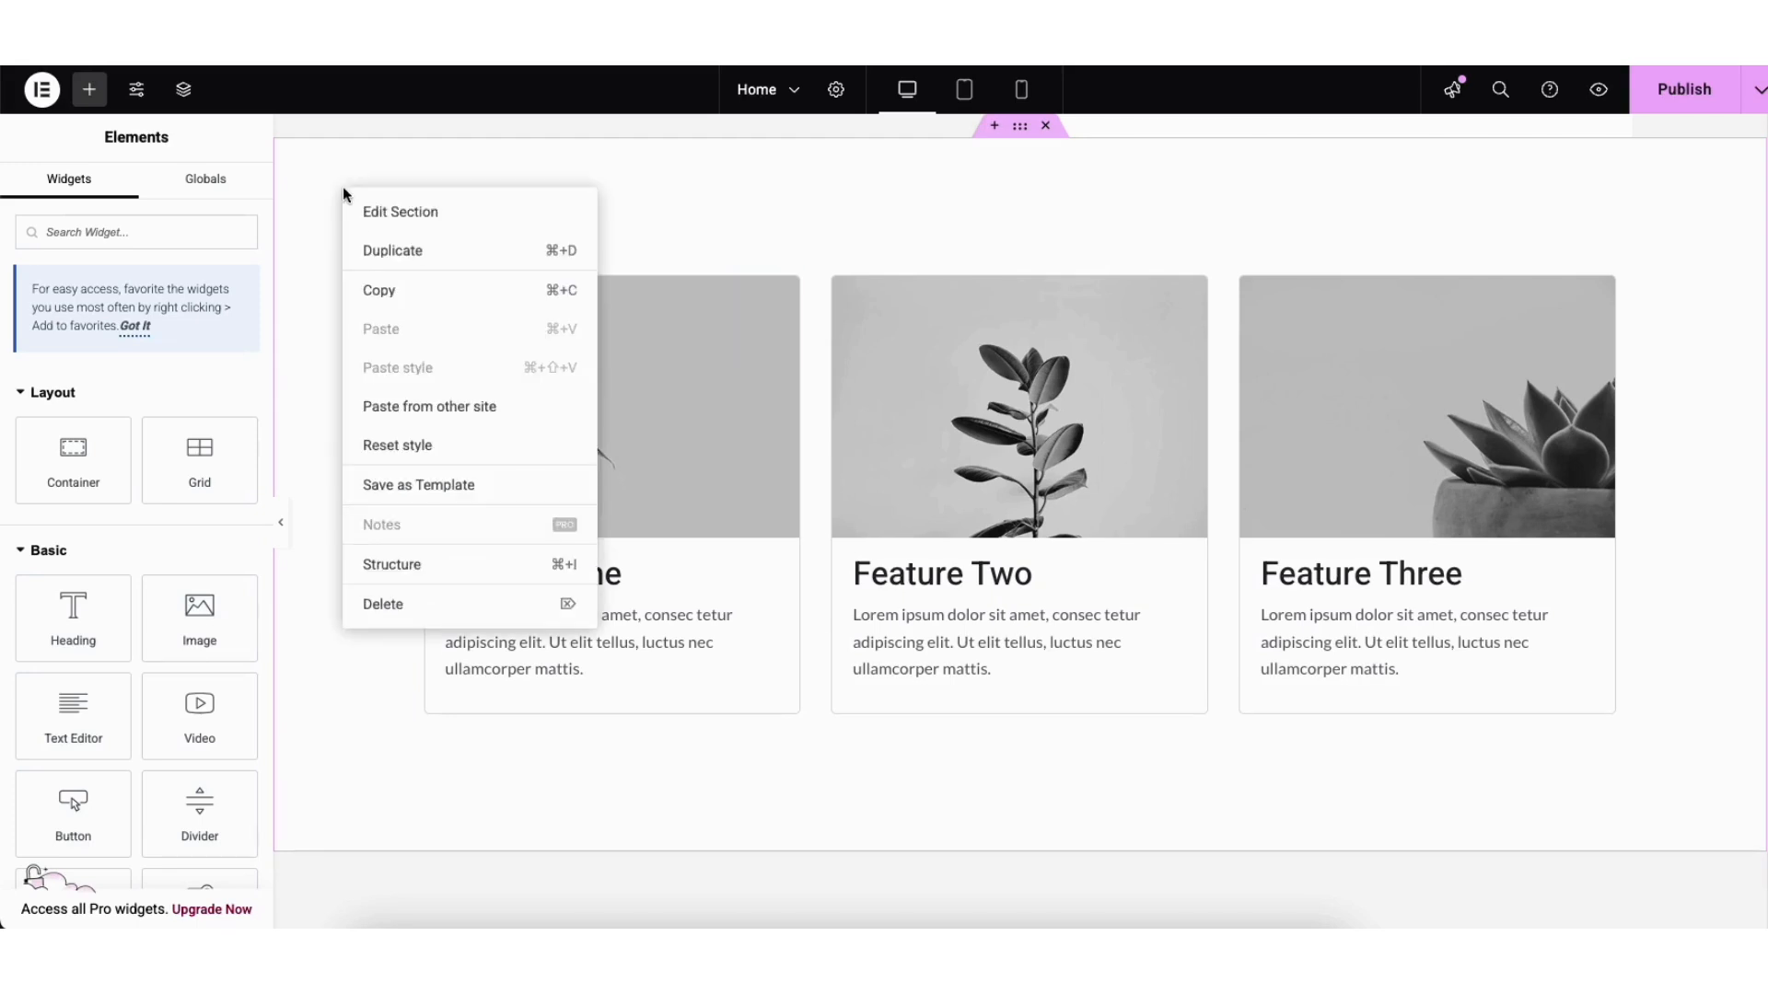
left_click(379, 212)
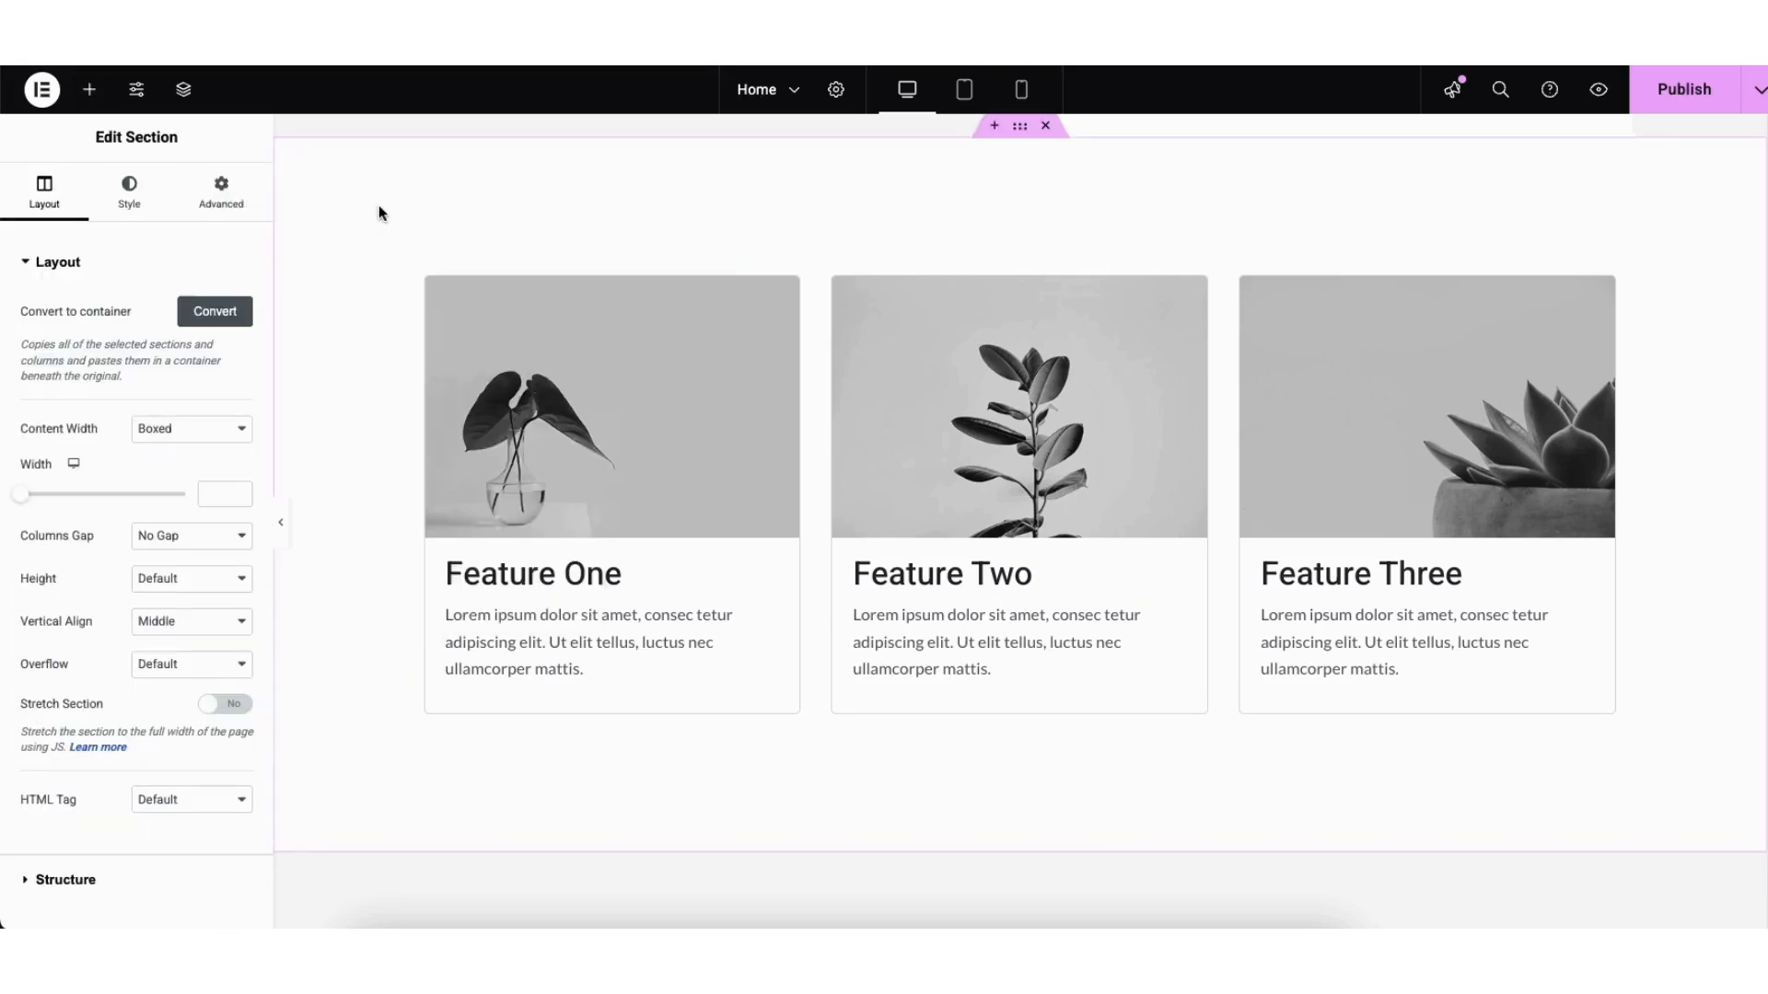
left_click(129, 198)
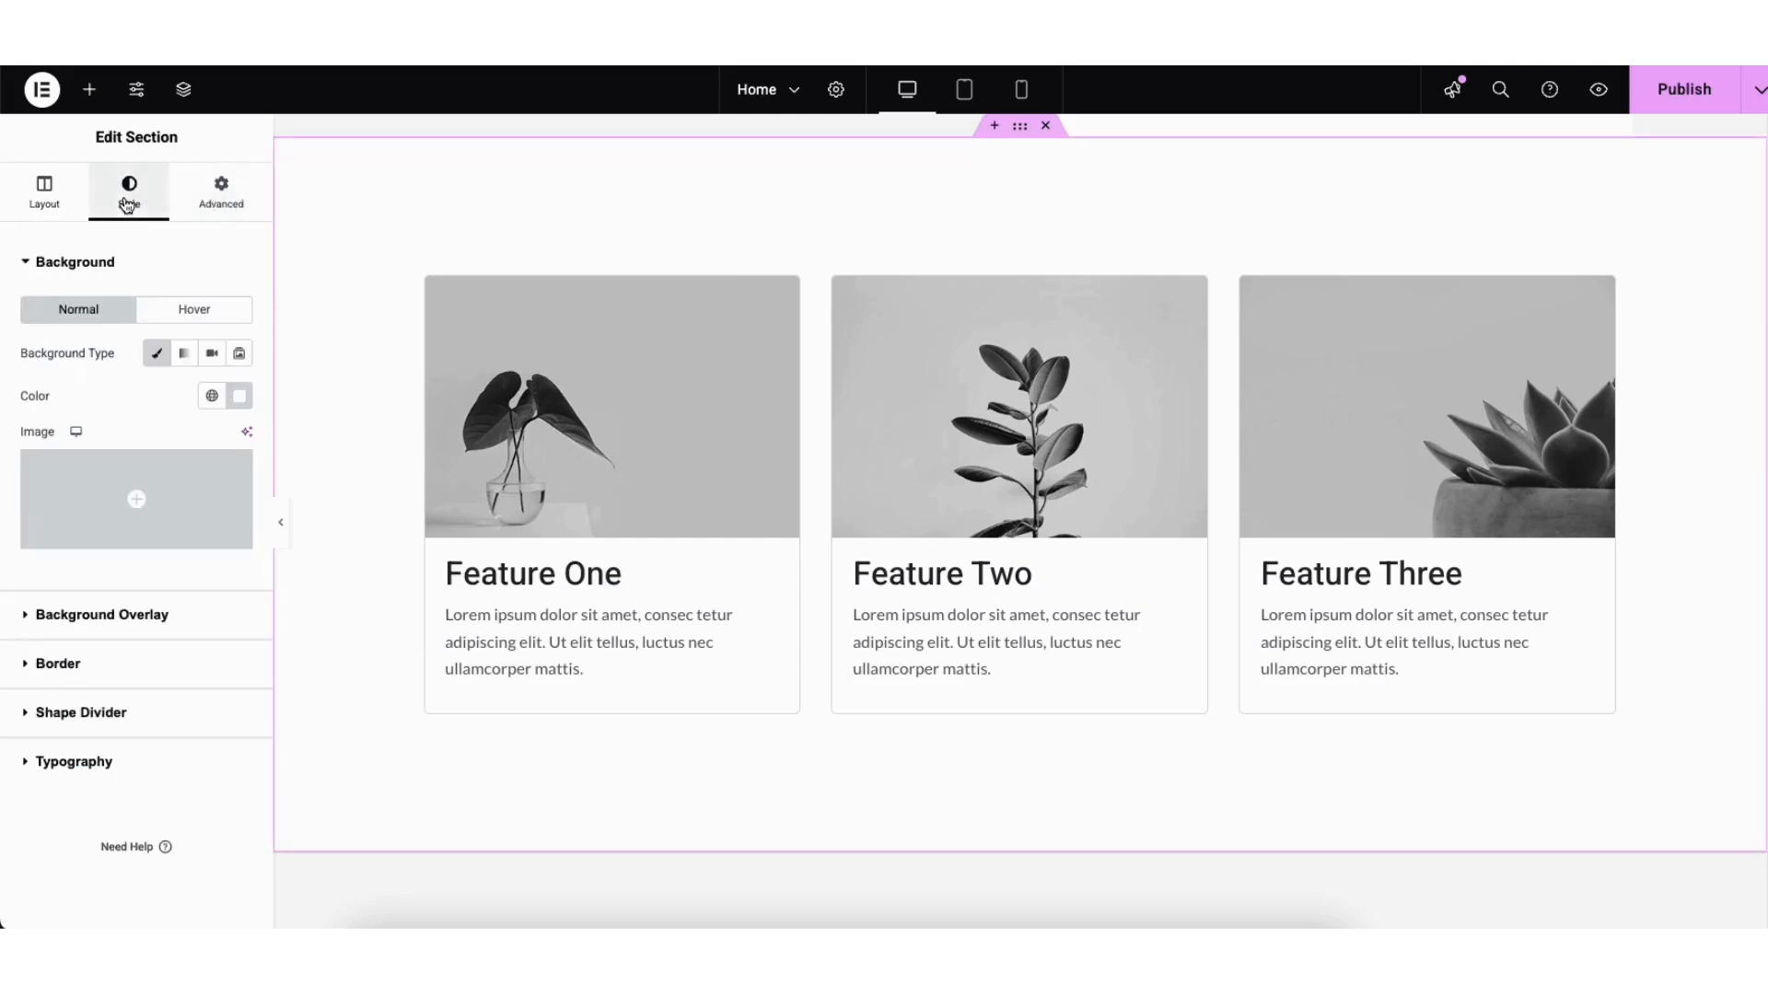
left_click(241, 398)
left_click_drag(276, 553, 368, 474)
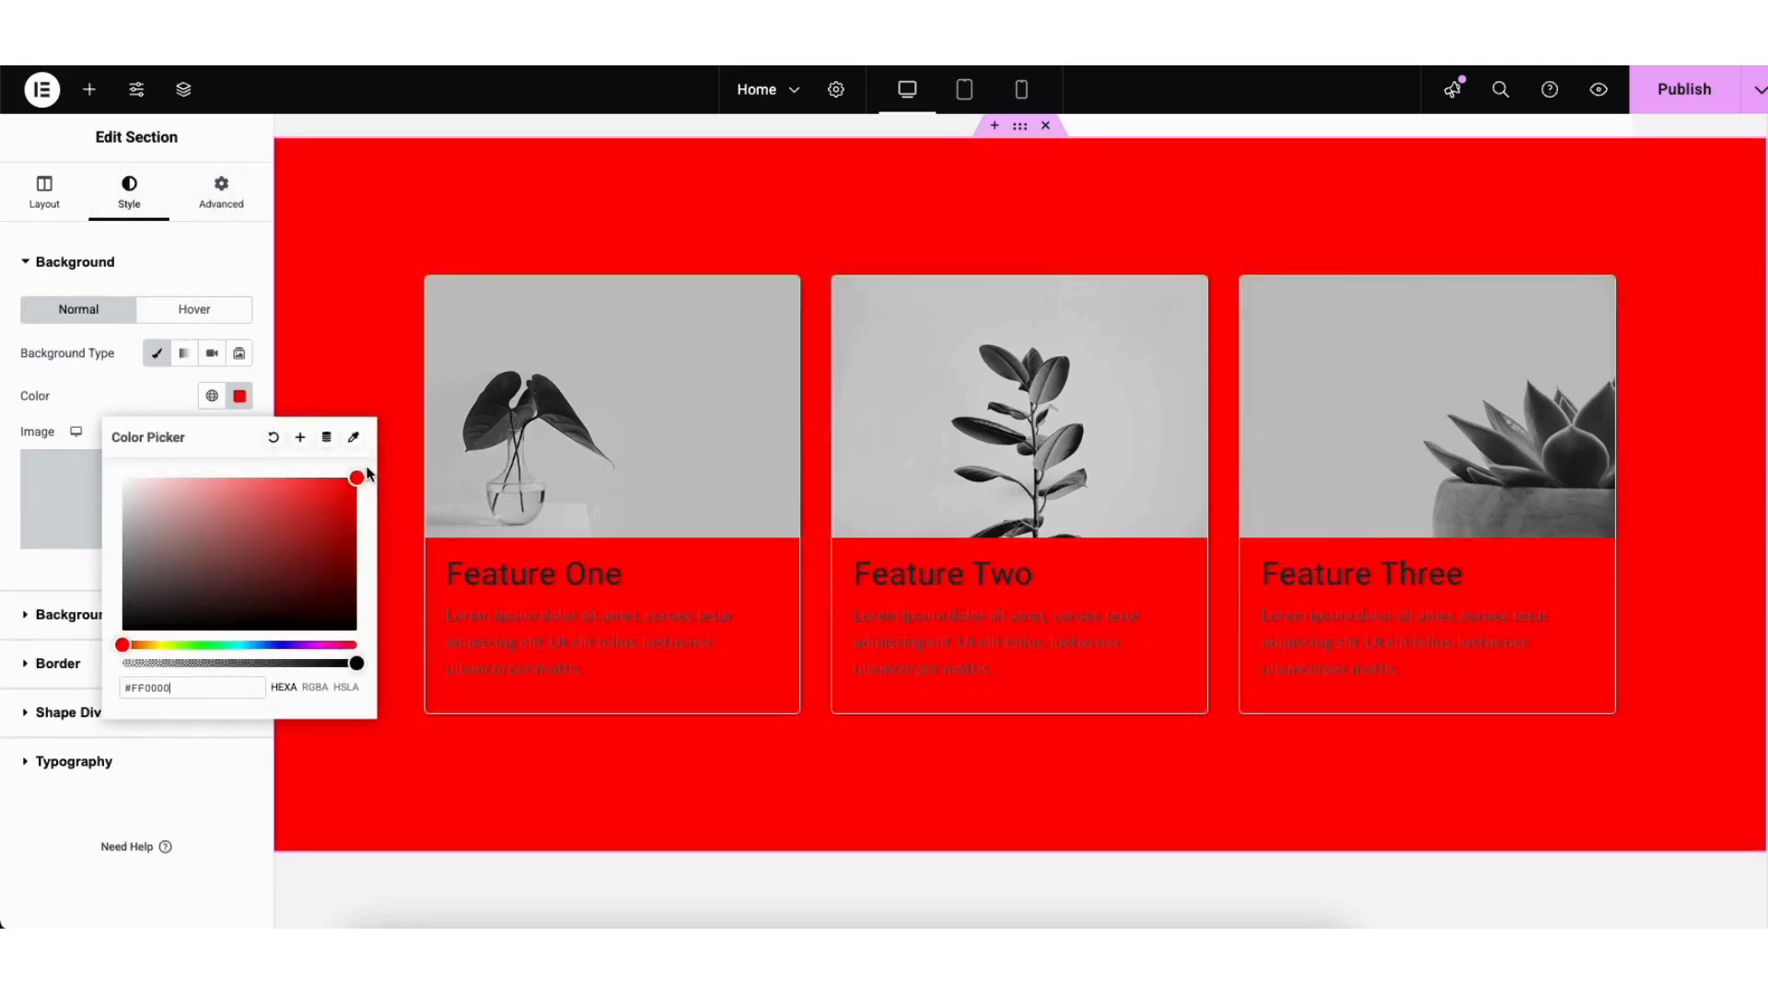
left_click_drag(166, 612, 90, 422)
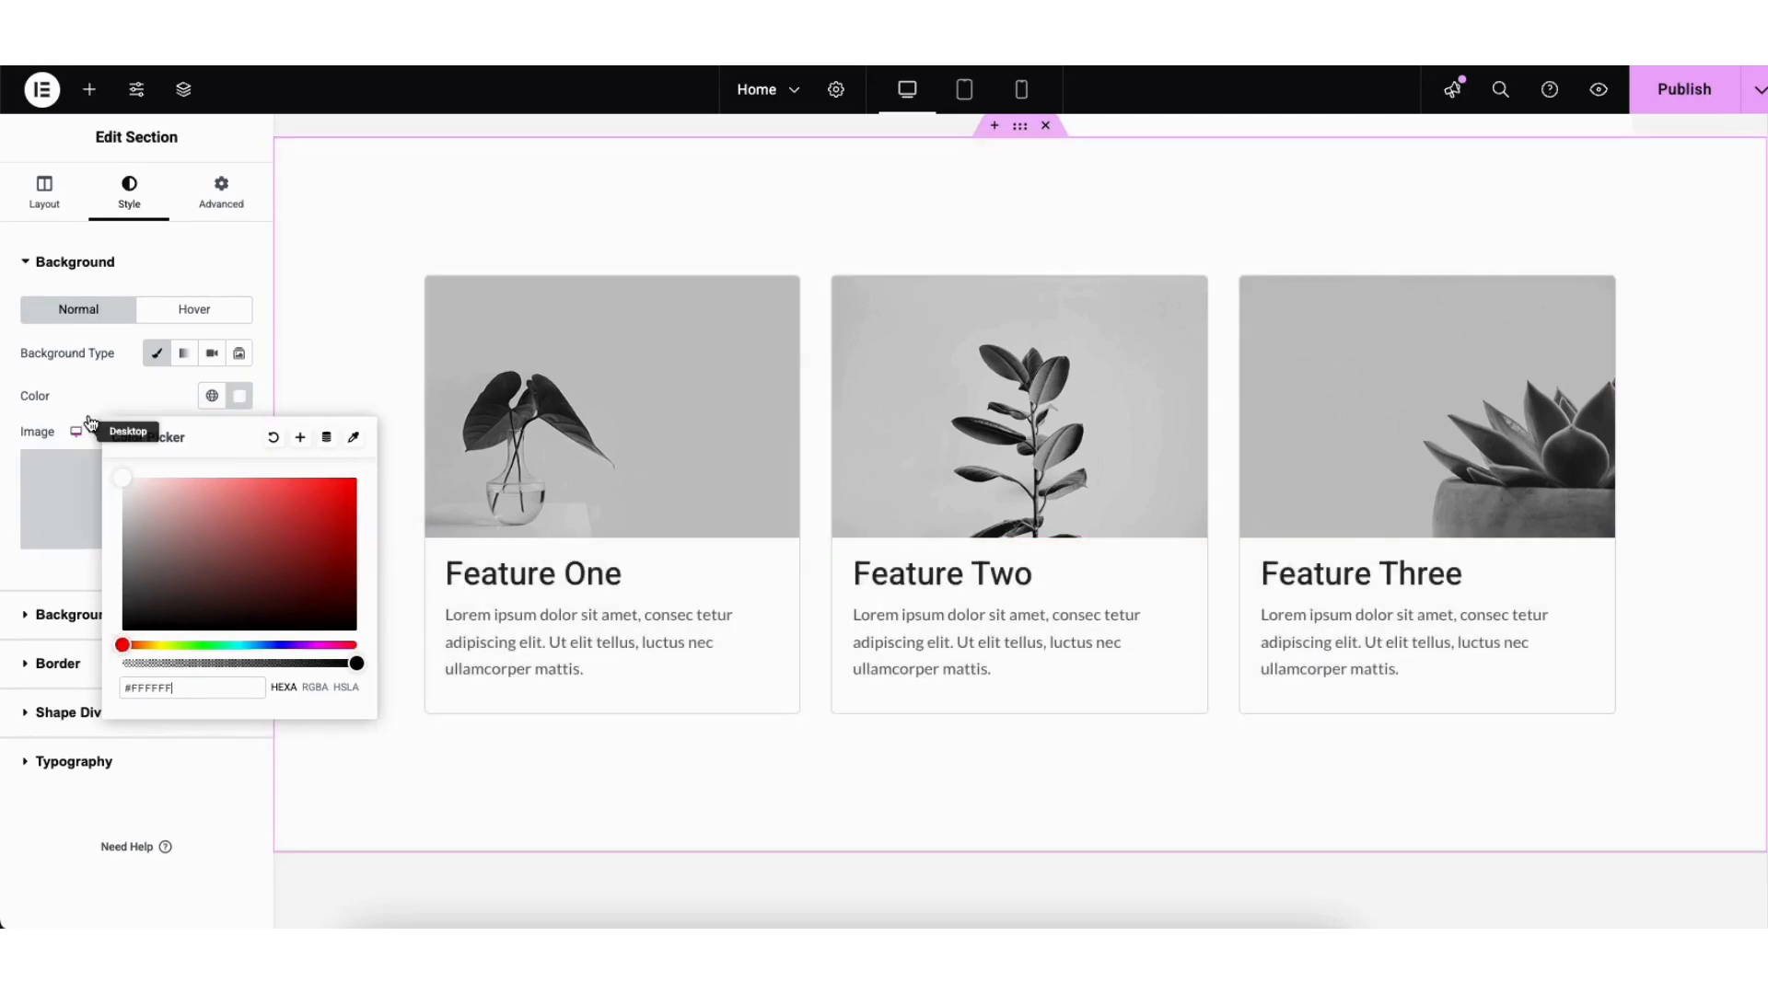
left_click(351, 761)
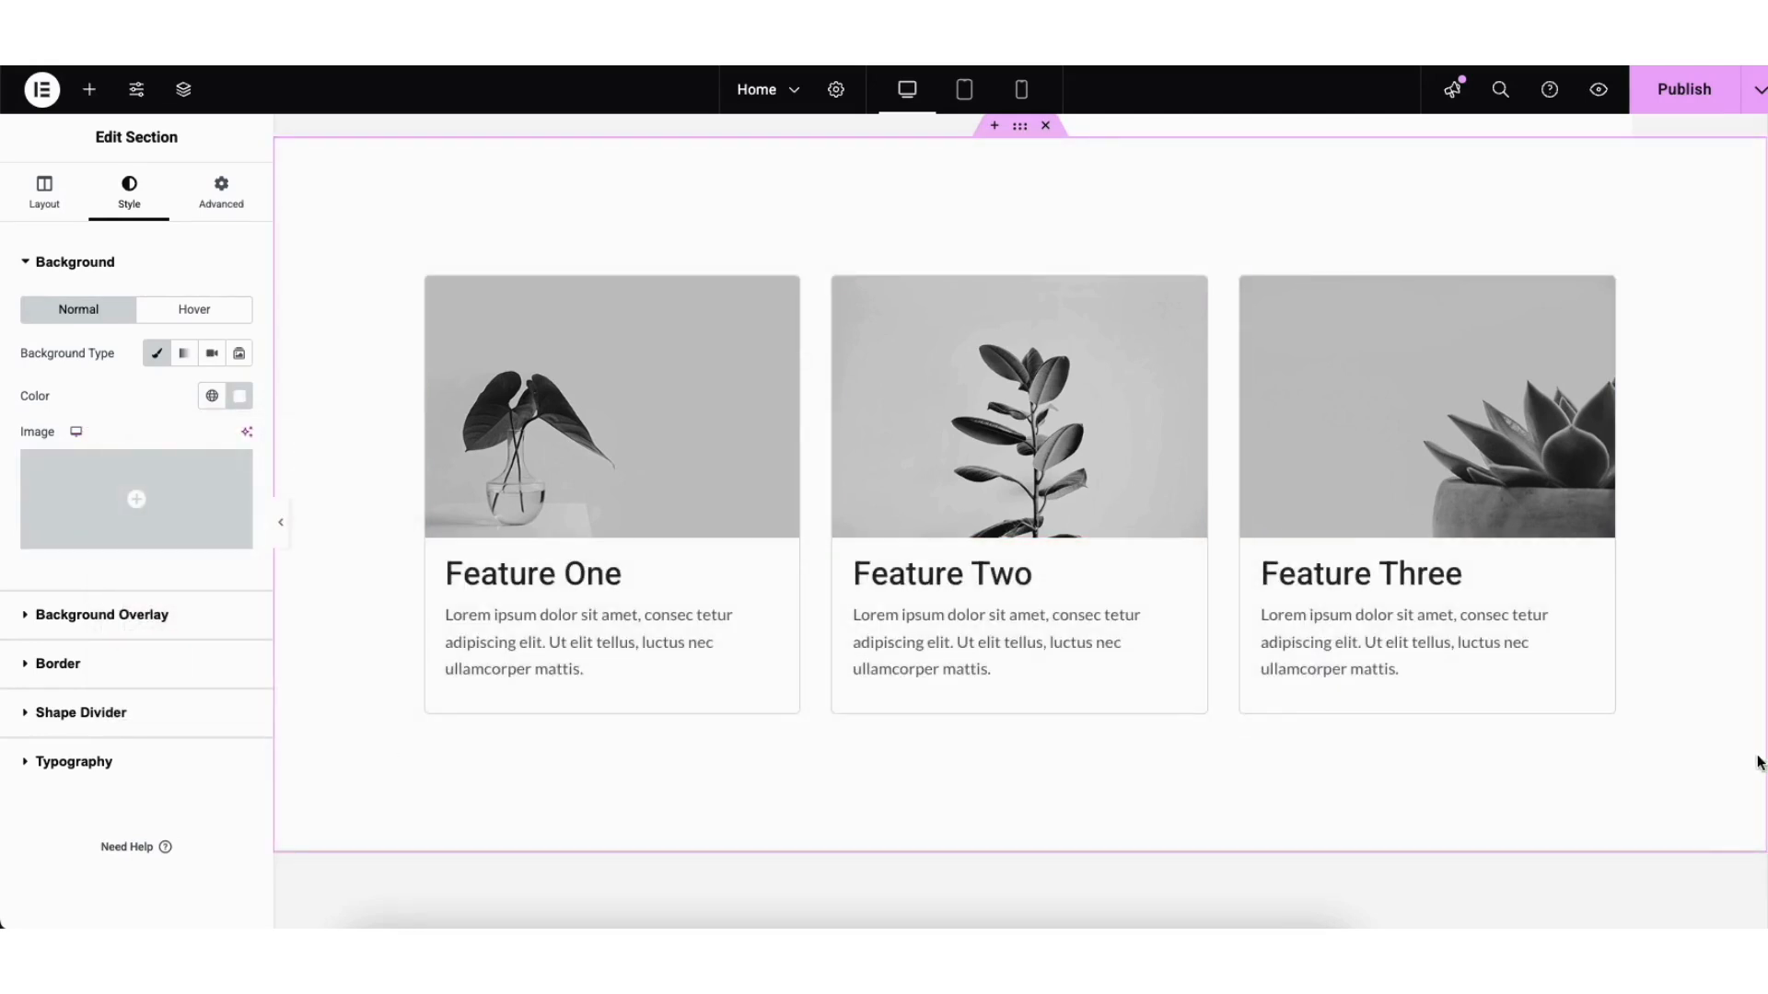
scroll(1730, 670, "up", 10)
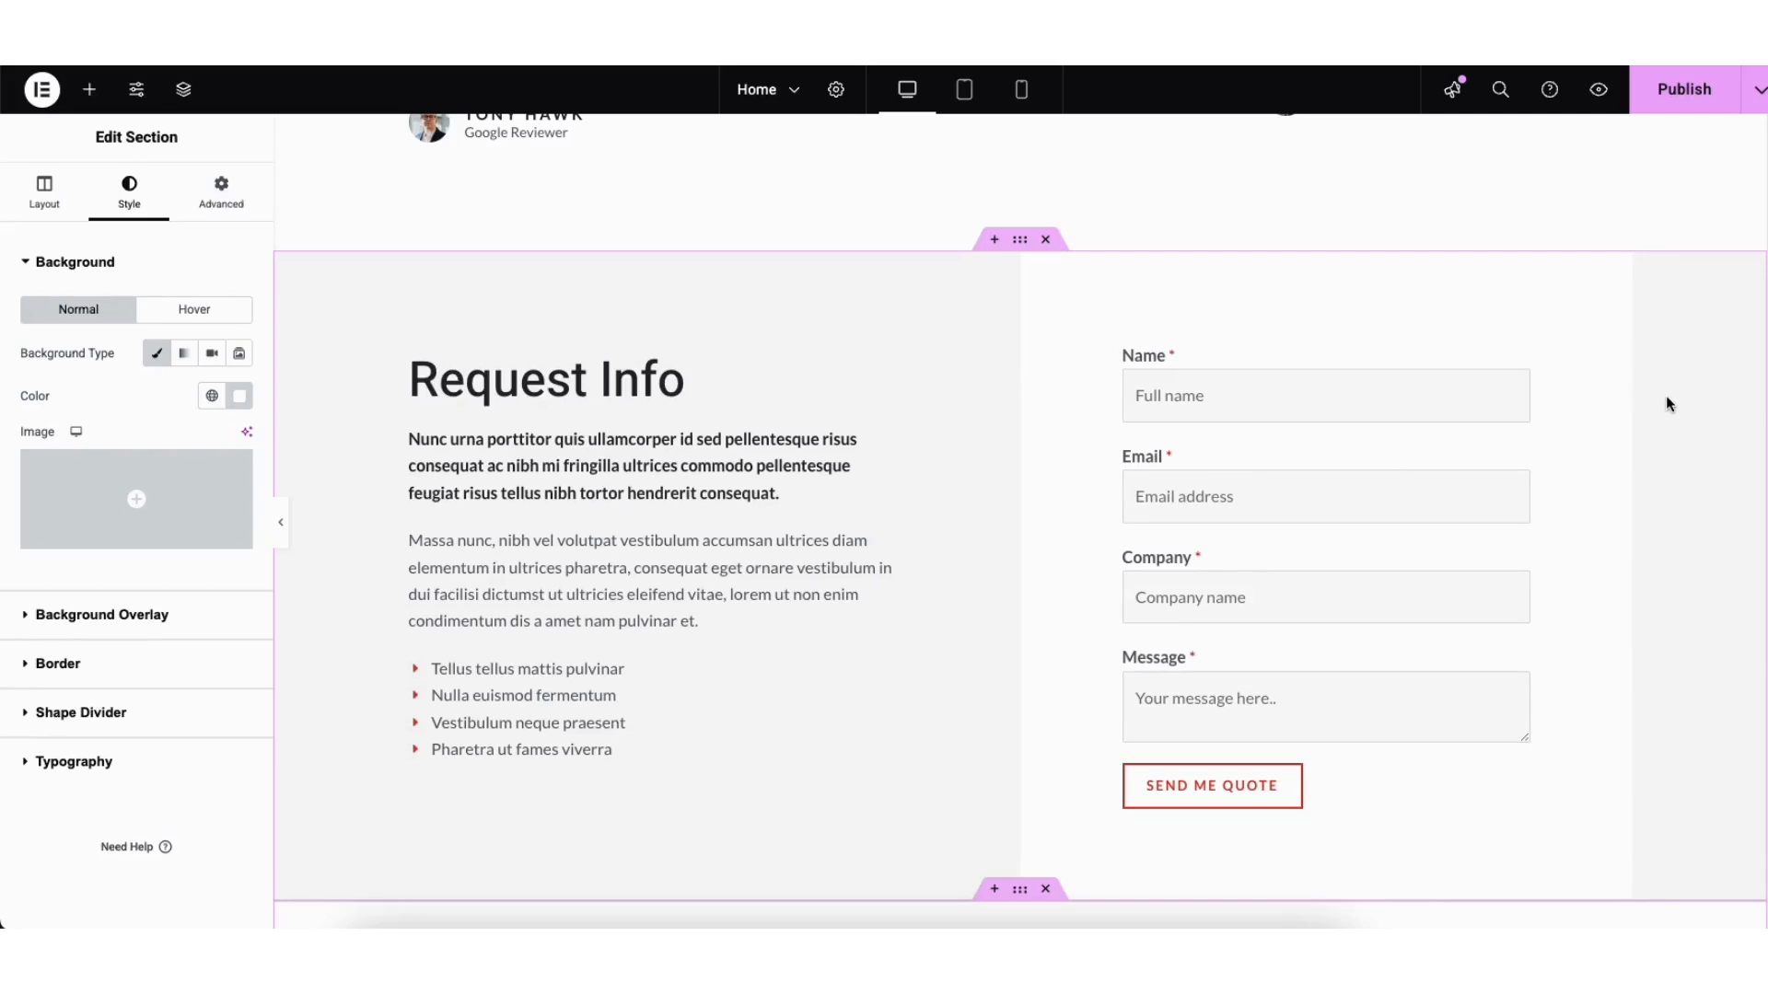
Step: Save the home page as a draft and preview the changes on the live site
left_click(1756, 103)
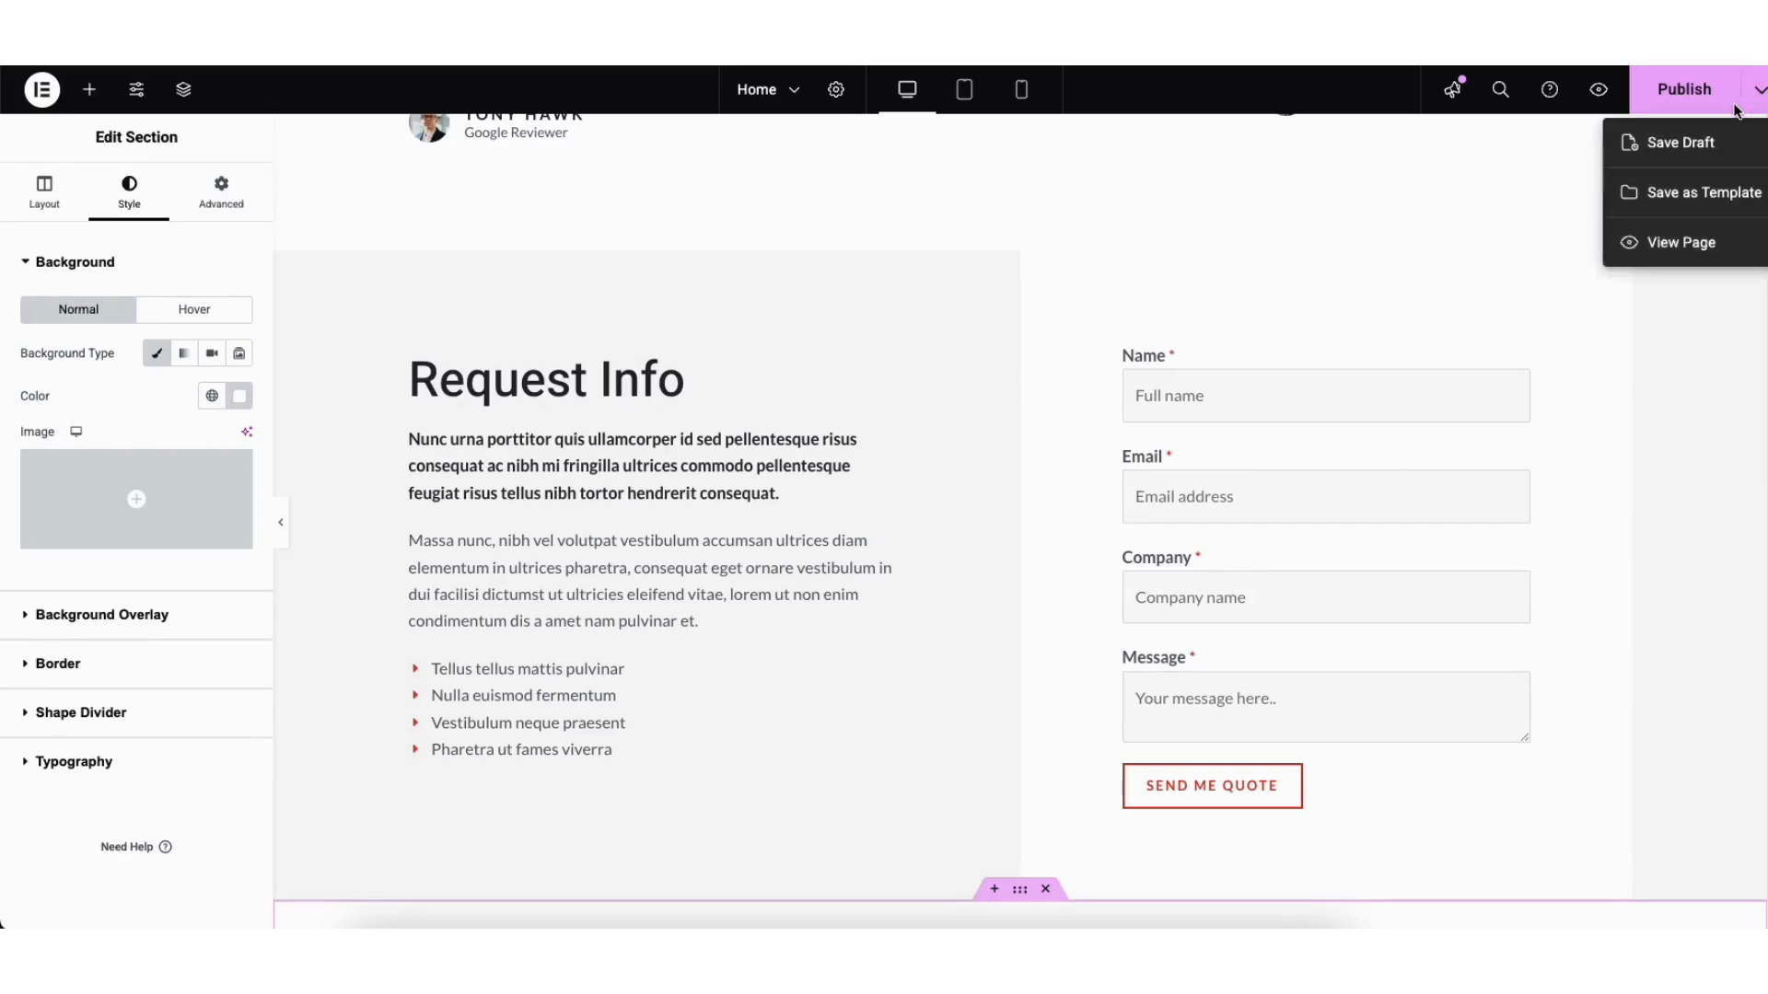
left_click(1697, 144)
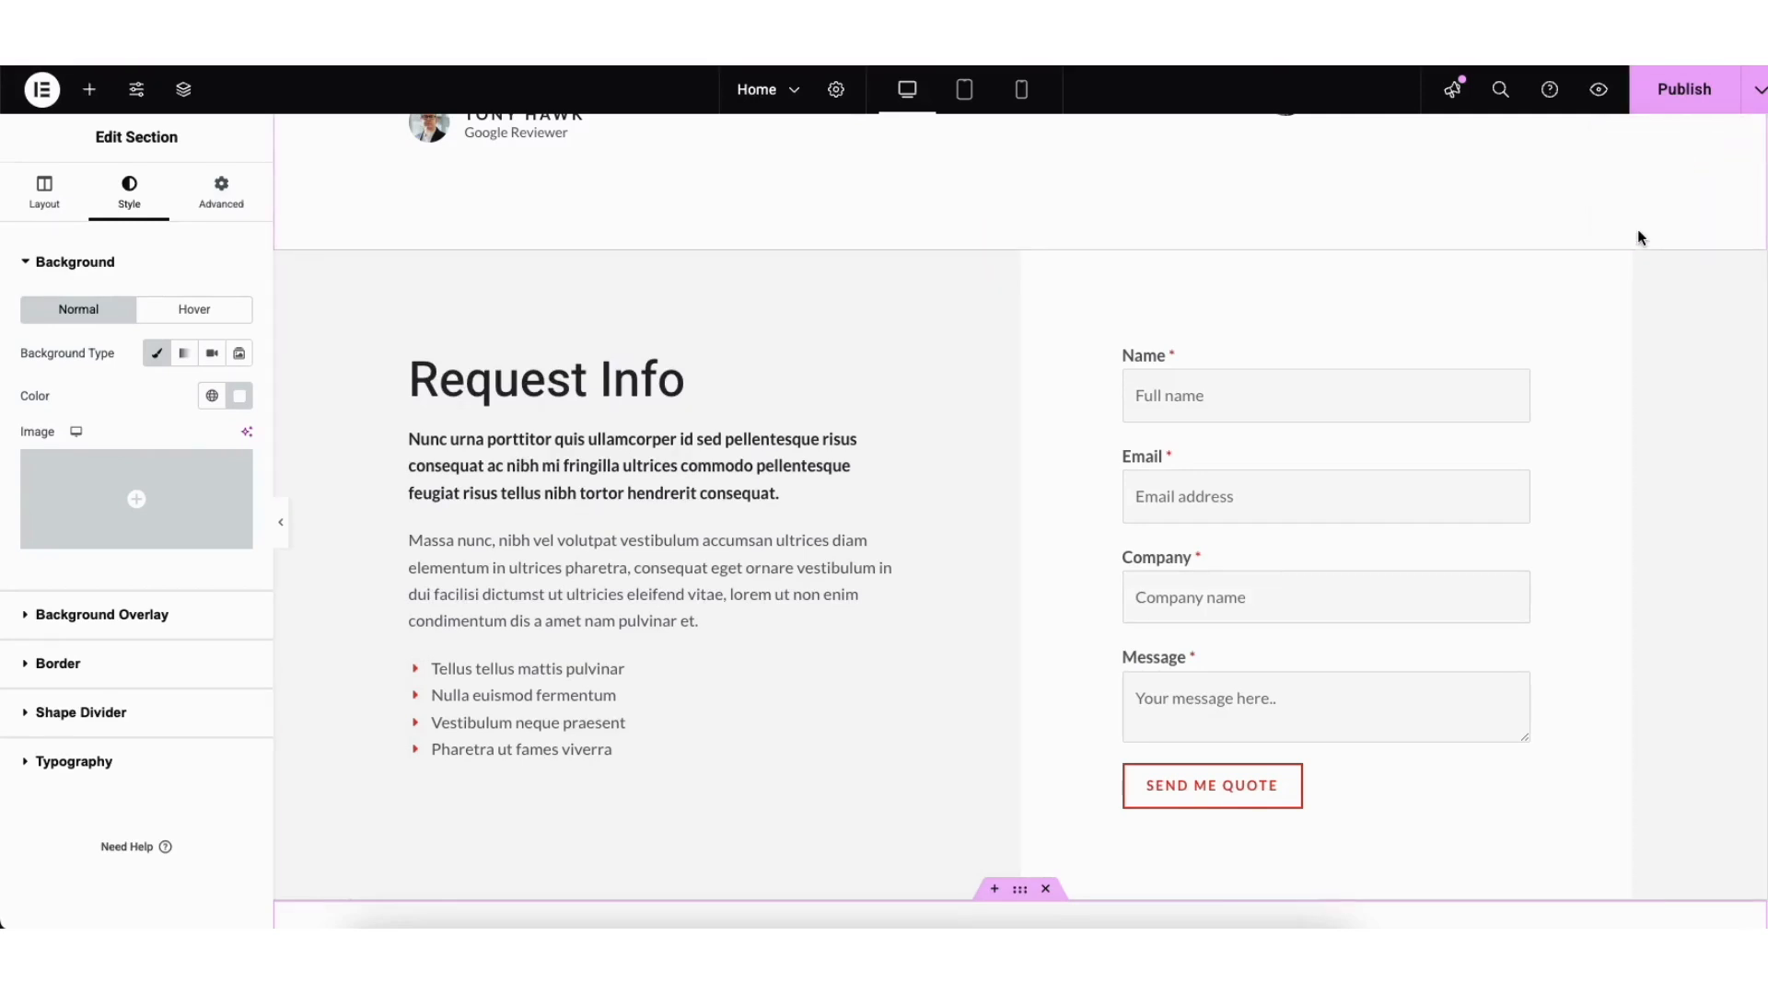
left_click(1599, 96)
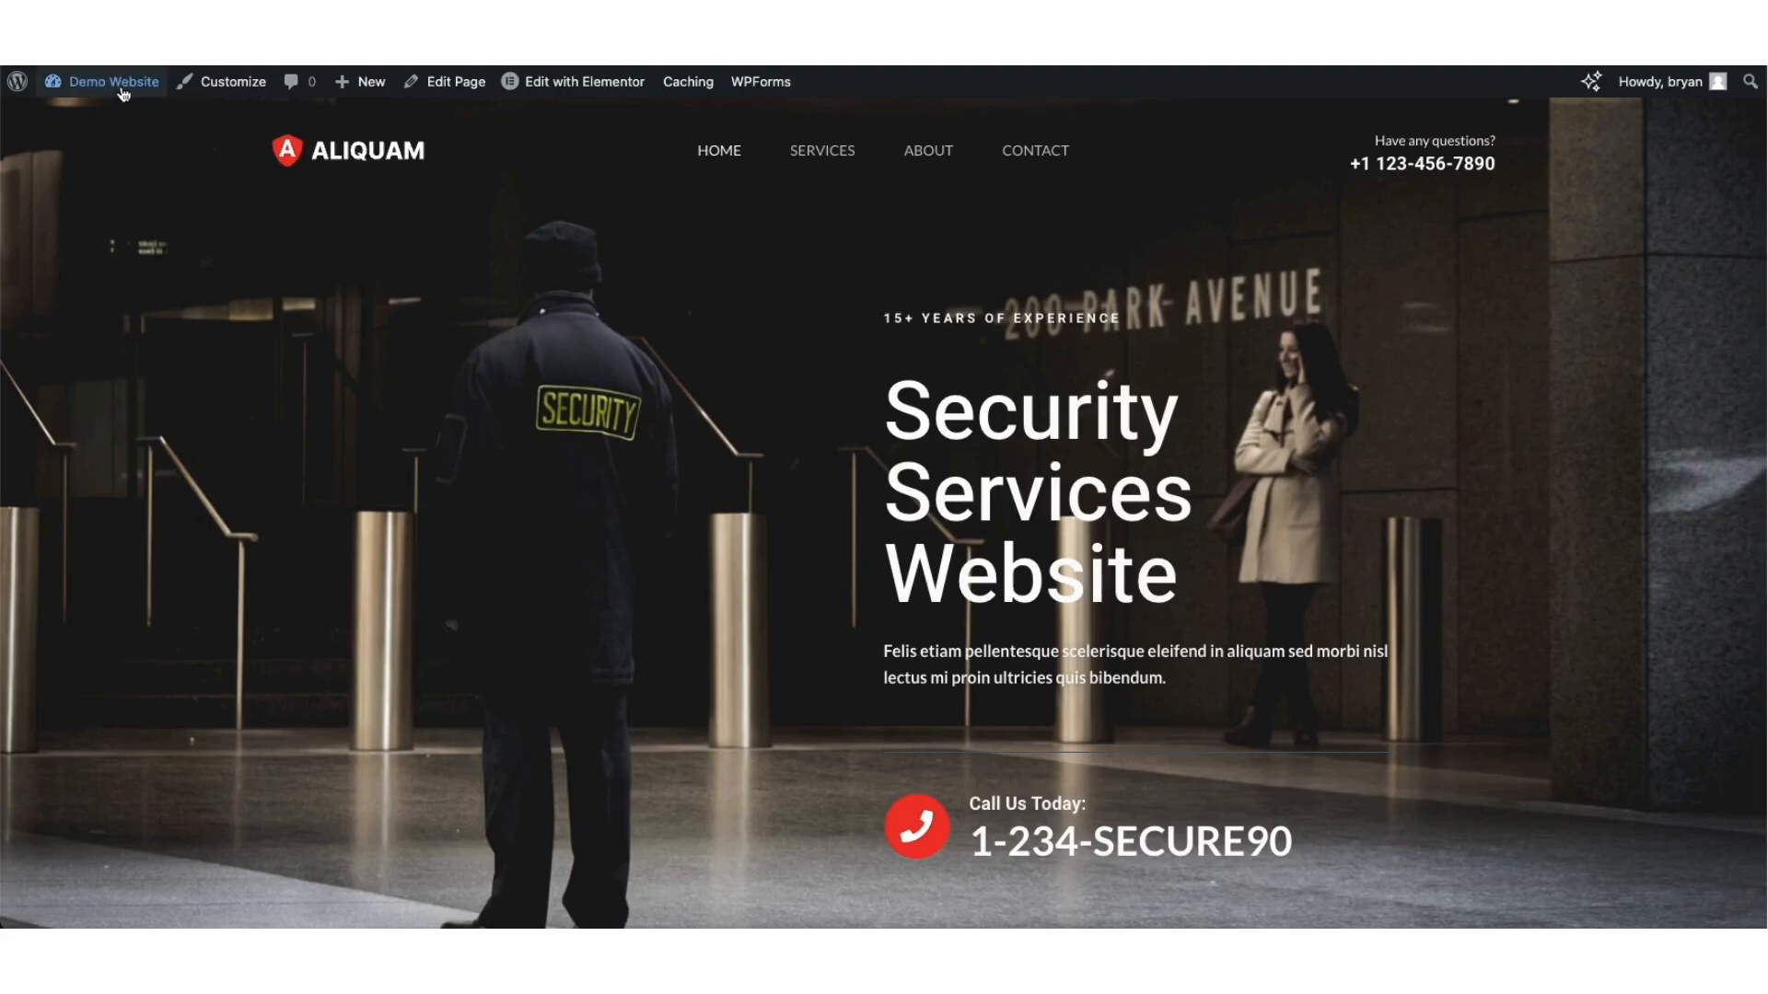
Step: Go to the Dashboard, open WPForms All Forms and start editing Contact Form 1
mouse_move(115, 84)
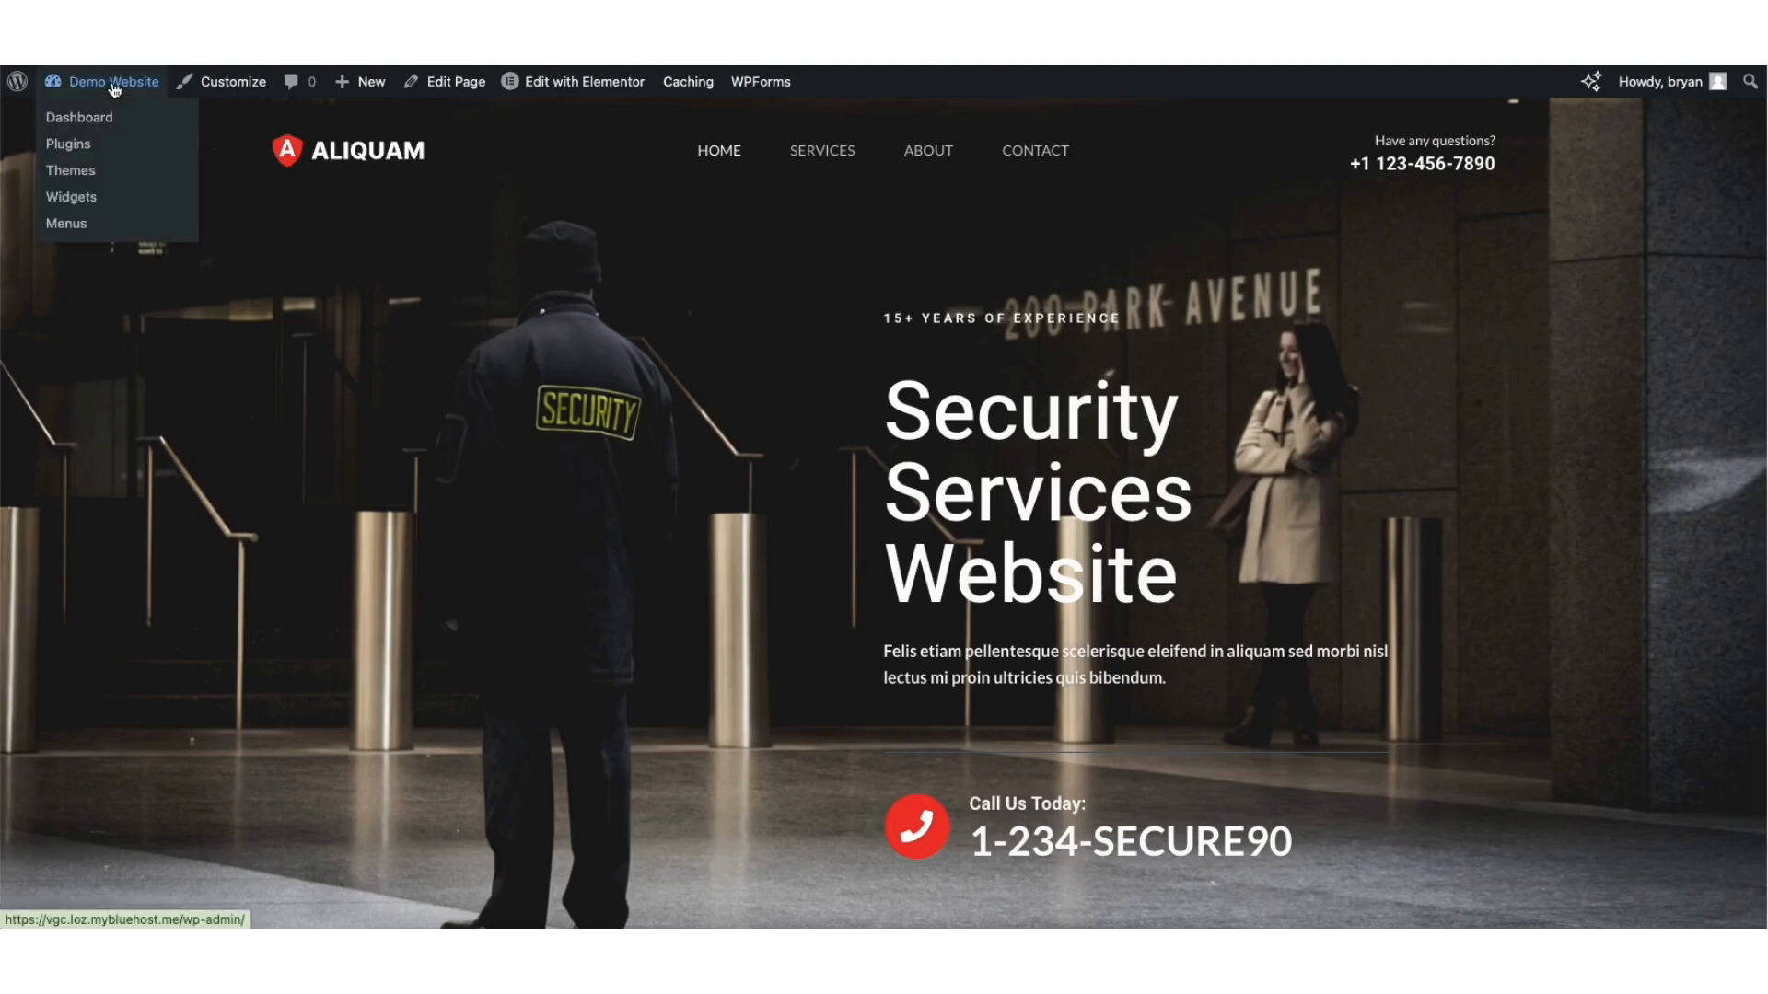
left_click(90, 125)
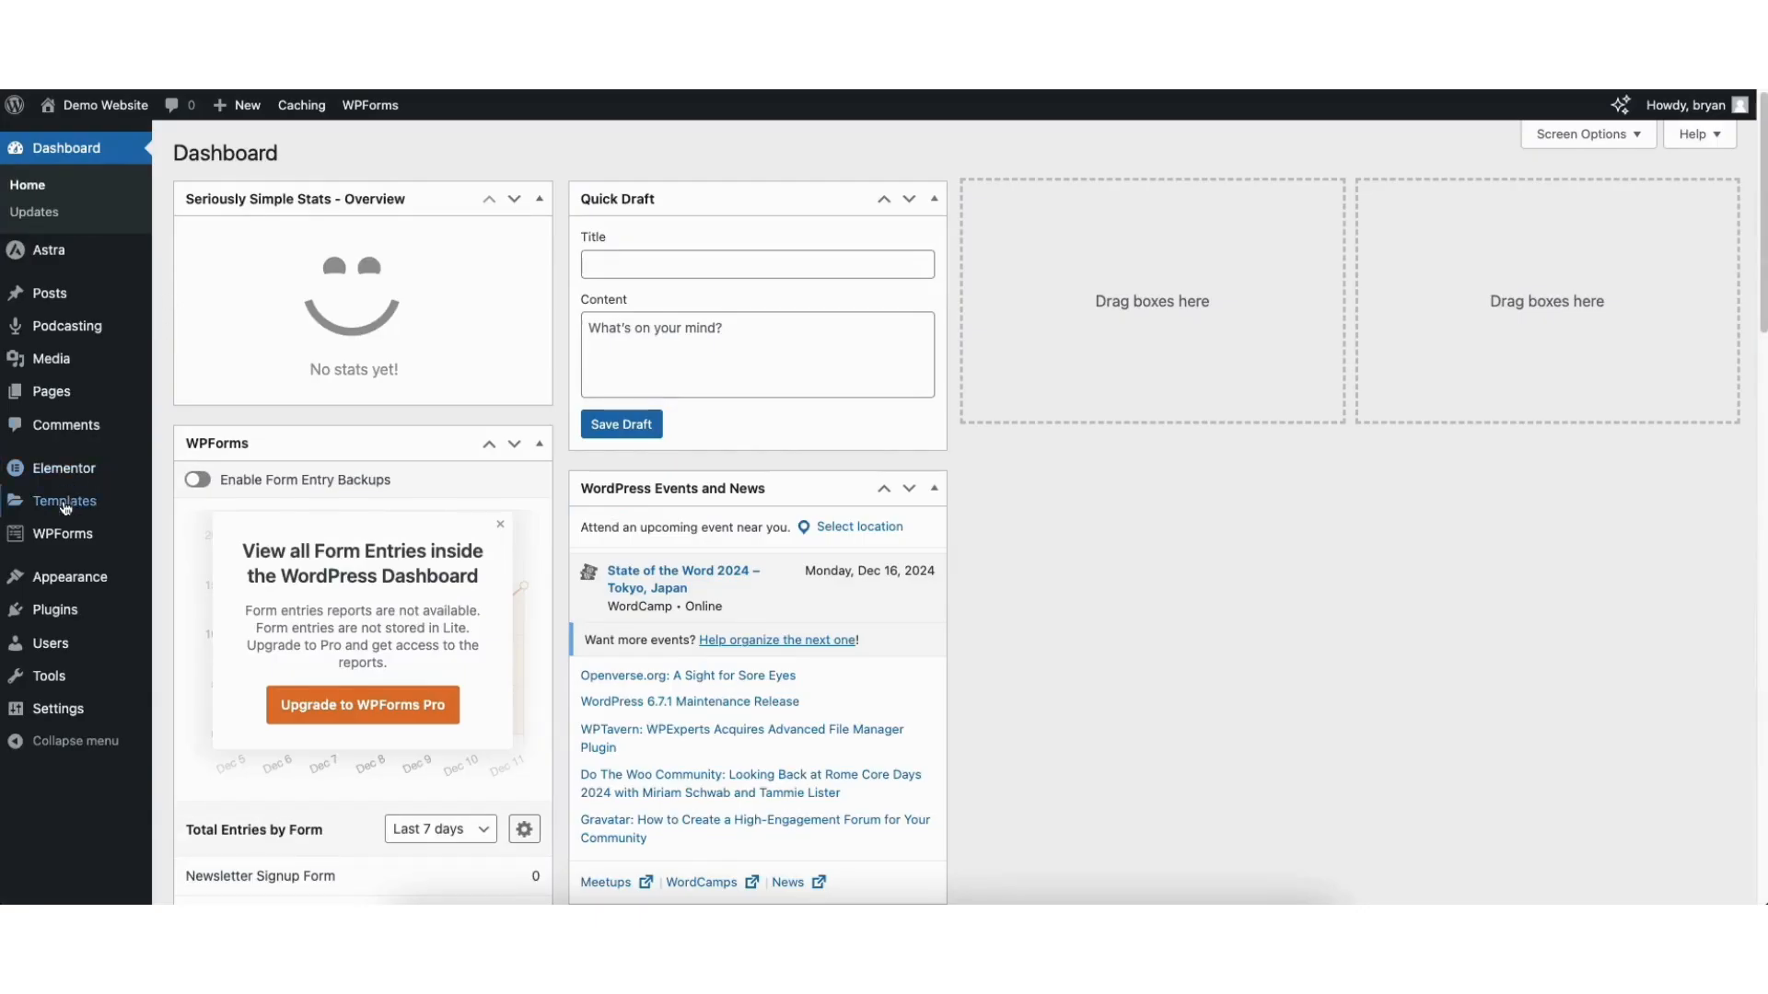
mouse_move(50, 537)
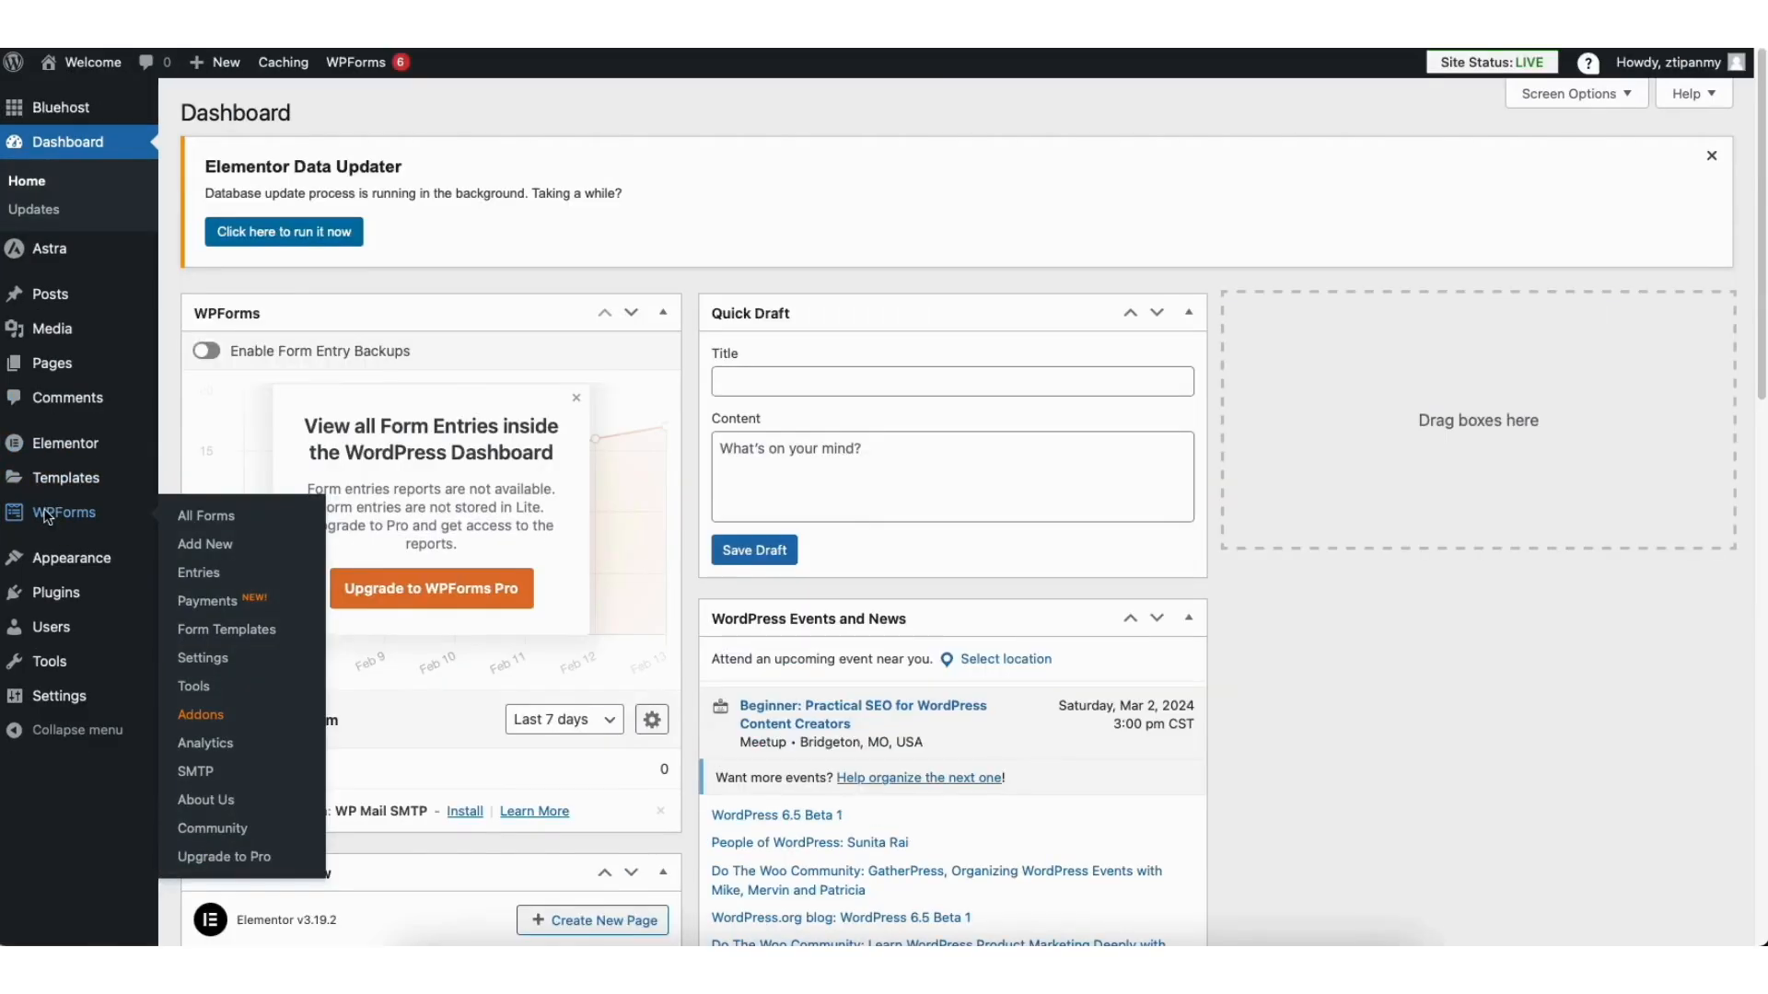
left_click(48, 511)
mouse_move(250, 673)
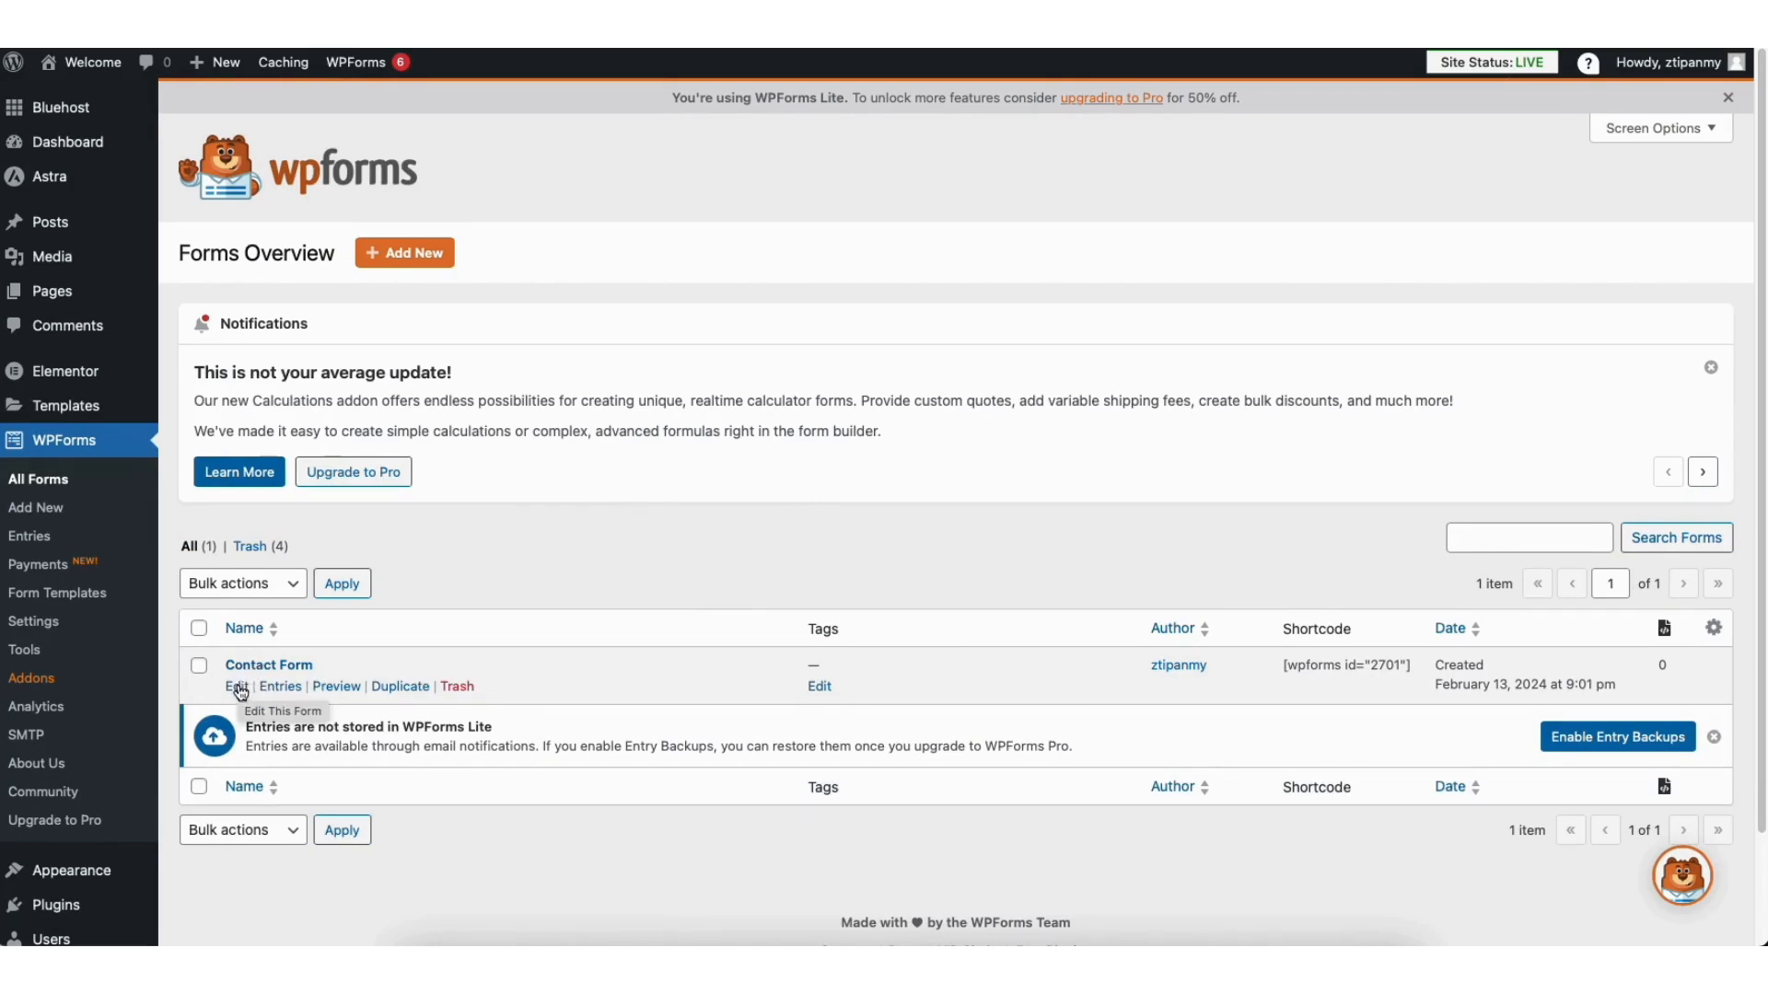
left_click(238, 687)
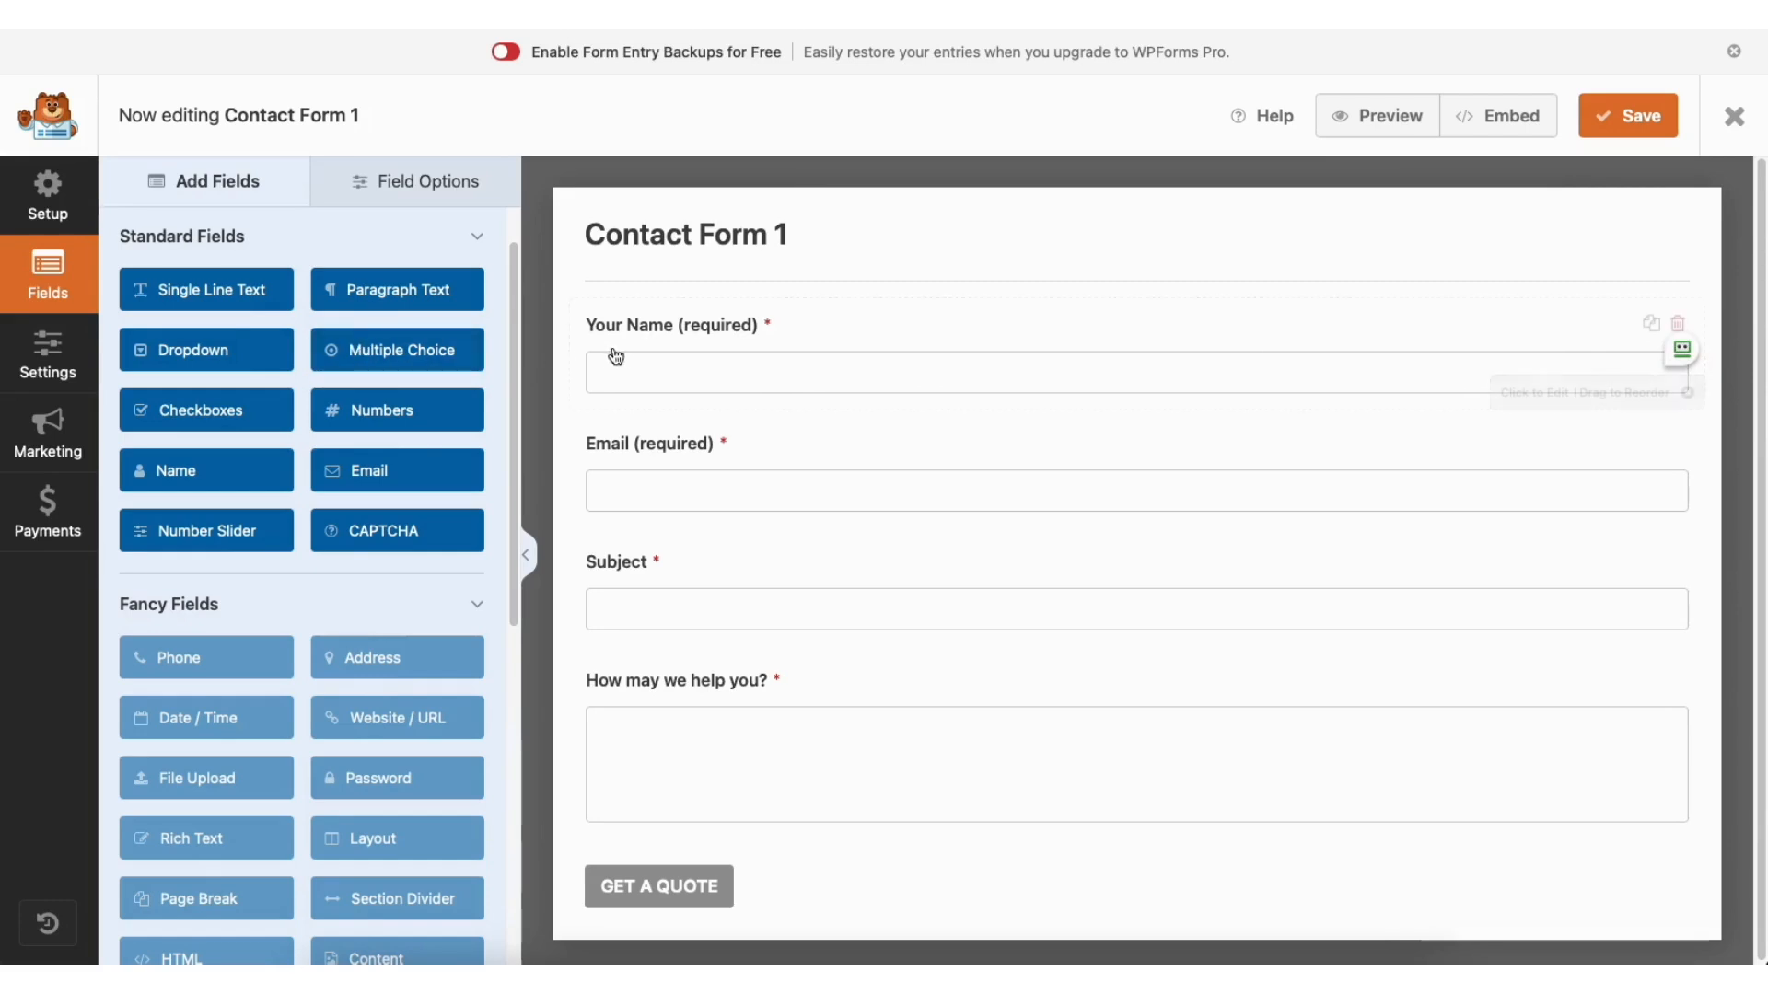
Step: Add a Single Line Text field to Contact Form 1 below Your Name
mouse_move(655, 324)
left_mouse_down()
mouse_move(663, 453)
mouse_move(662, 330)
left_mouse_up()
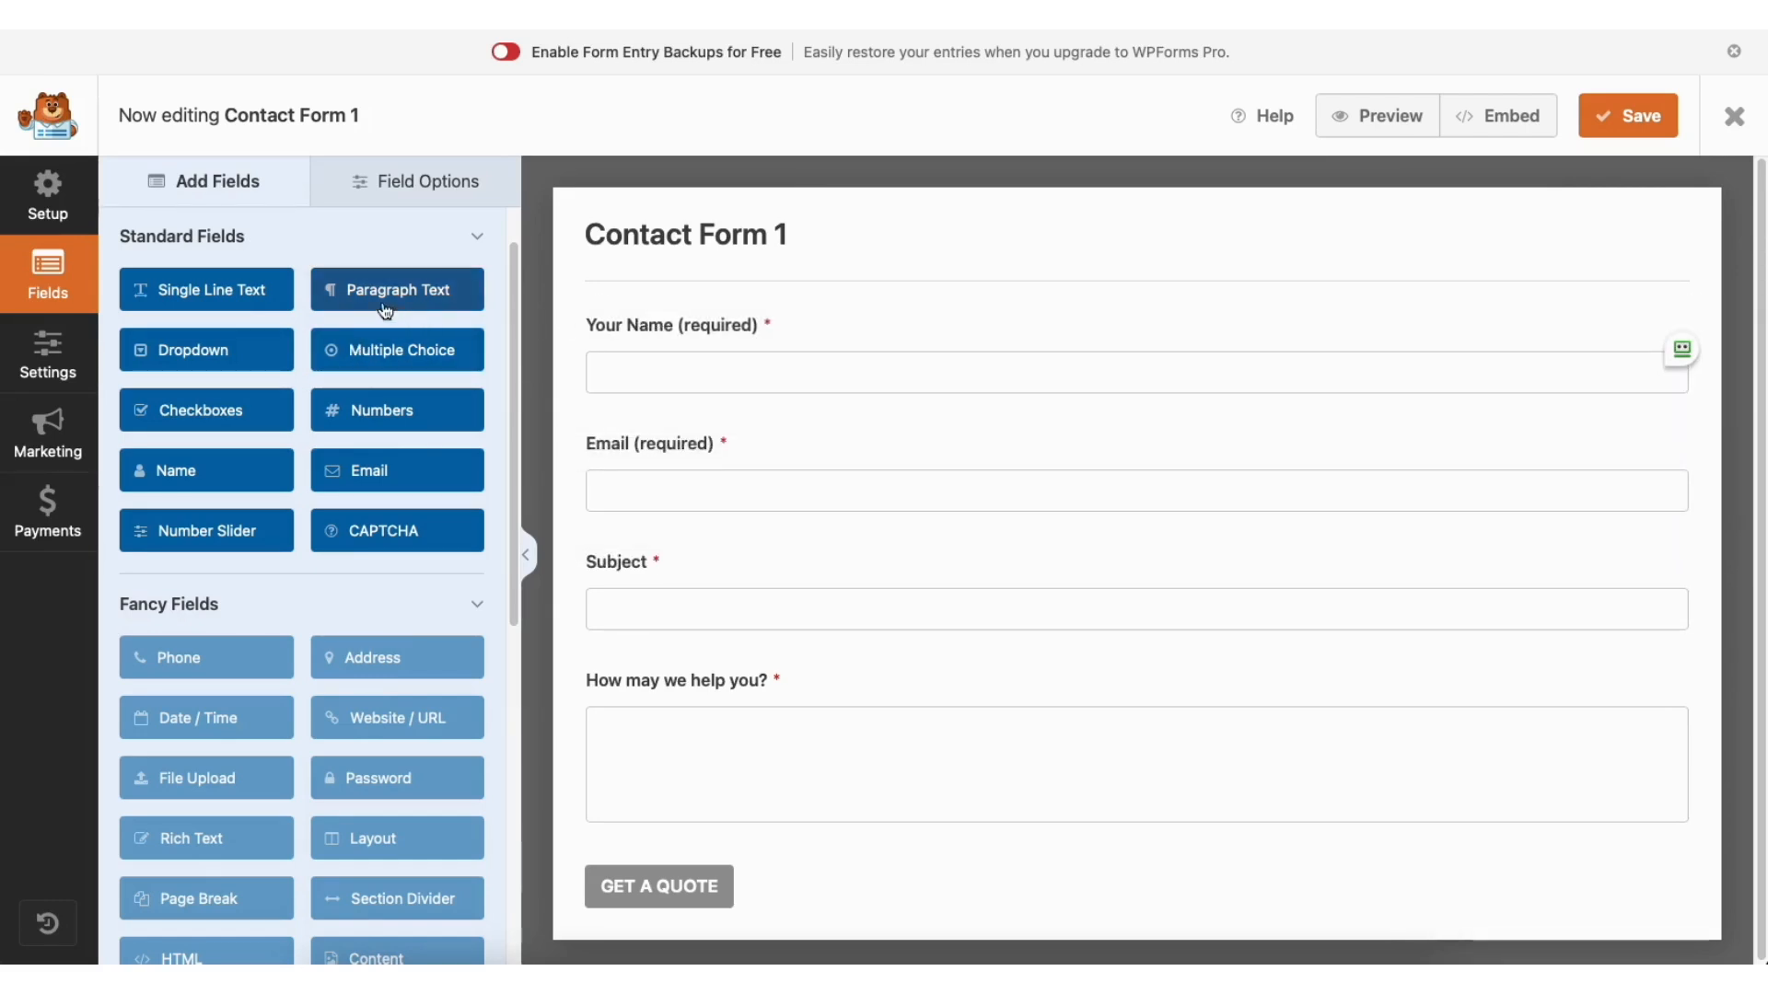
left_click_drag(228, 293, 693, 434)
left_click(407, 177)
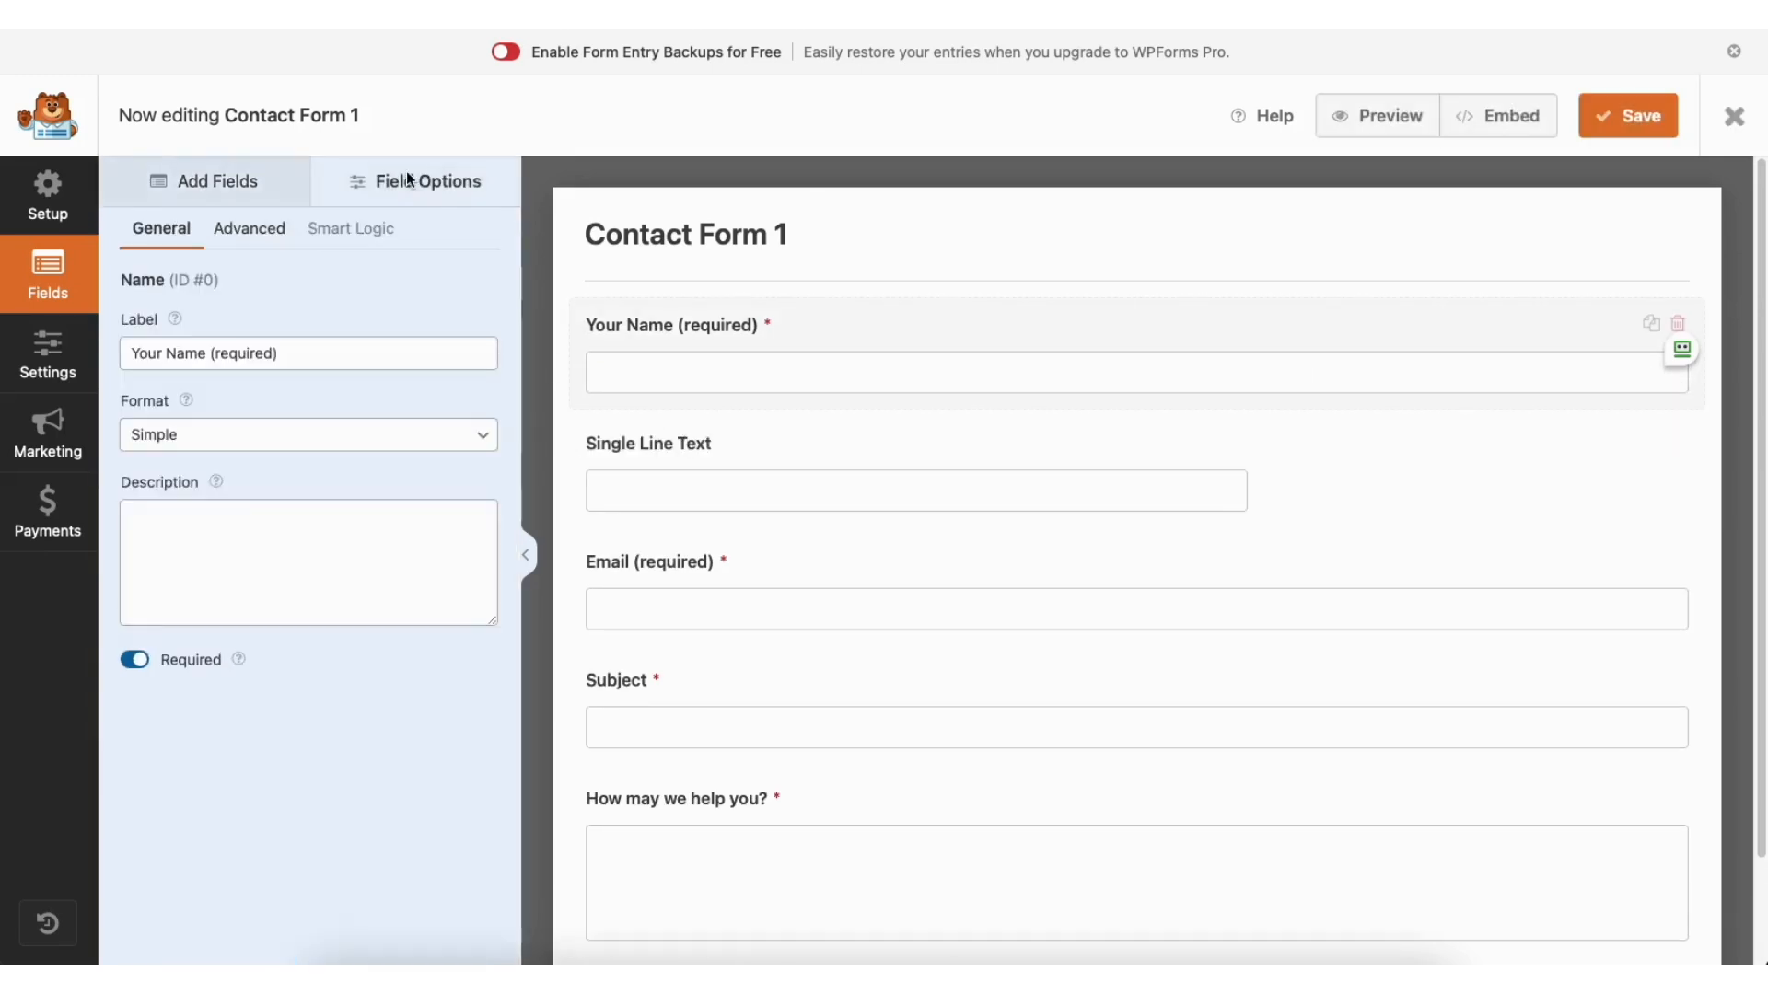
Step: Keep the Your Name field required, with its advanced Field Size left at Large
left_click(270, 354)
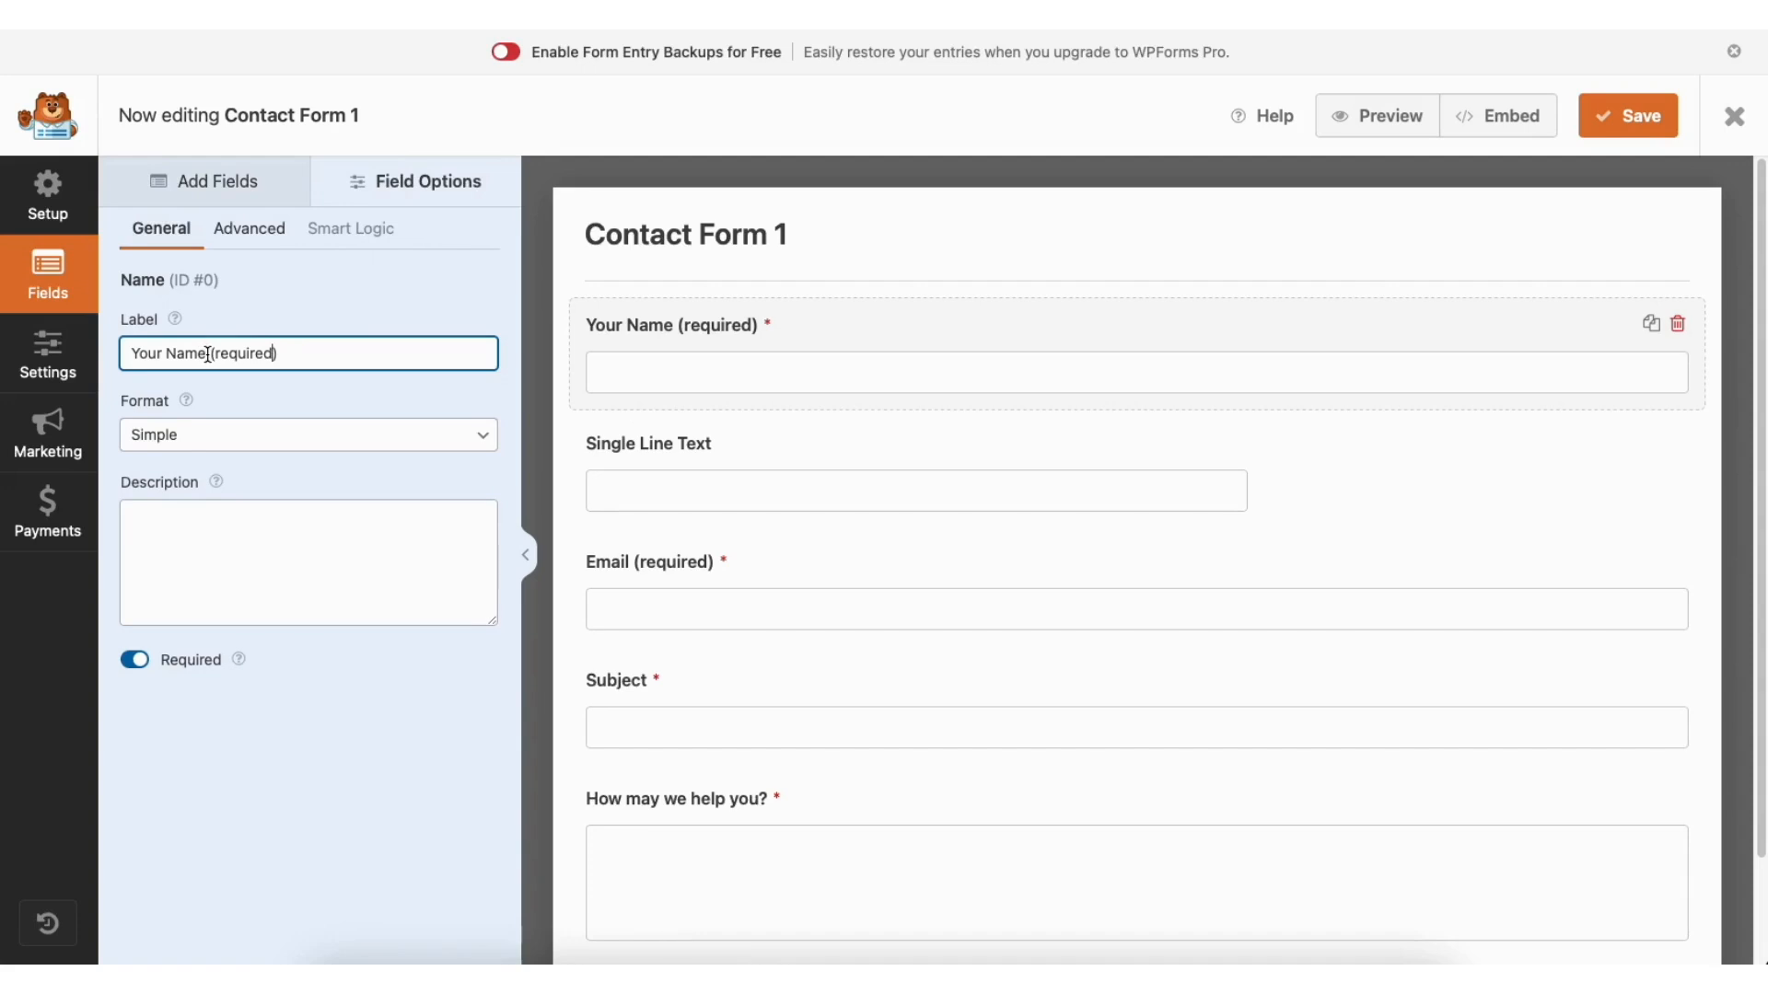
left_click(136, 660)
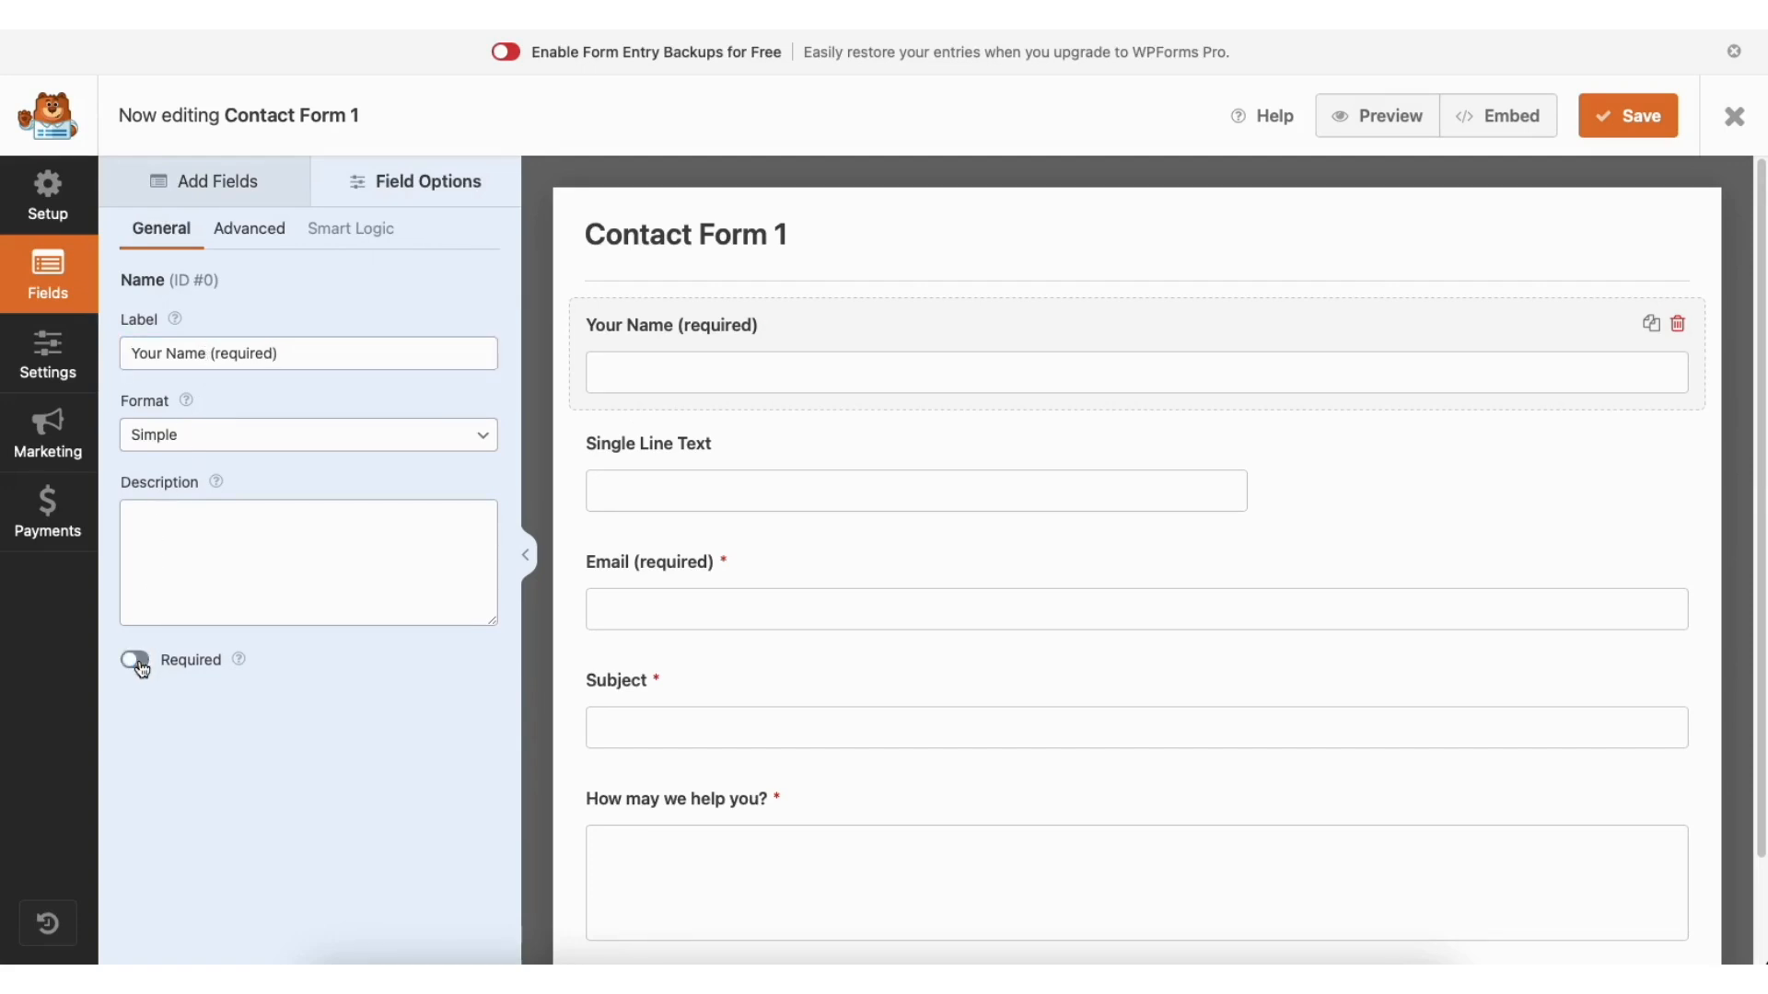
left_click(140, 663)
left_click(269, 232)
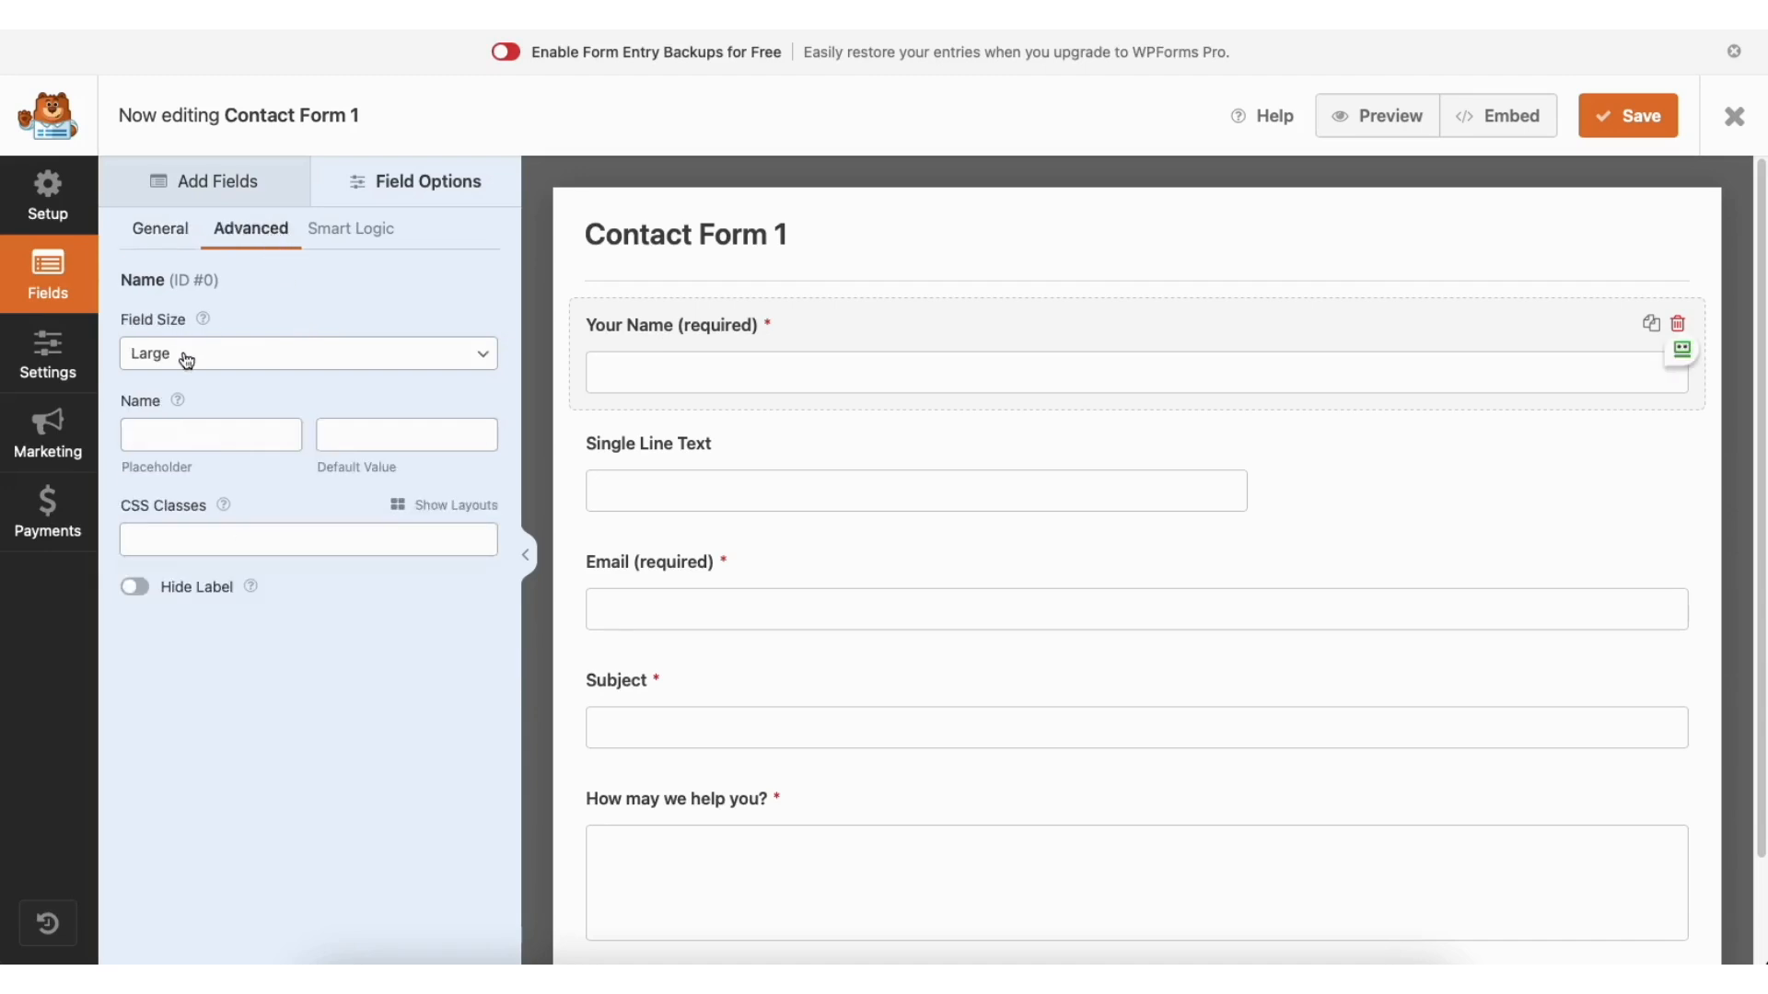
left_click(247, 358)
left_click(242, 347)
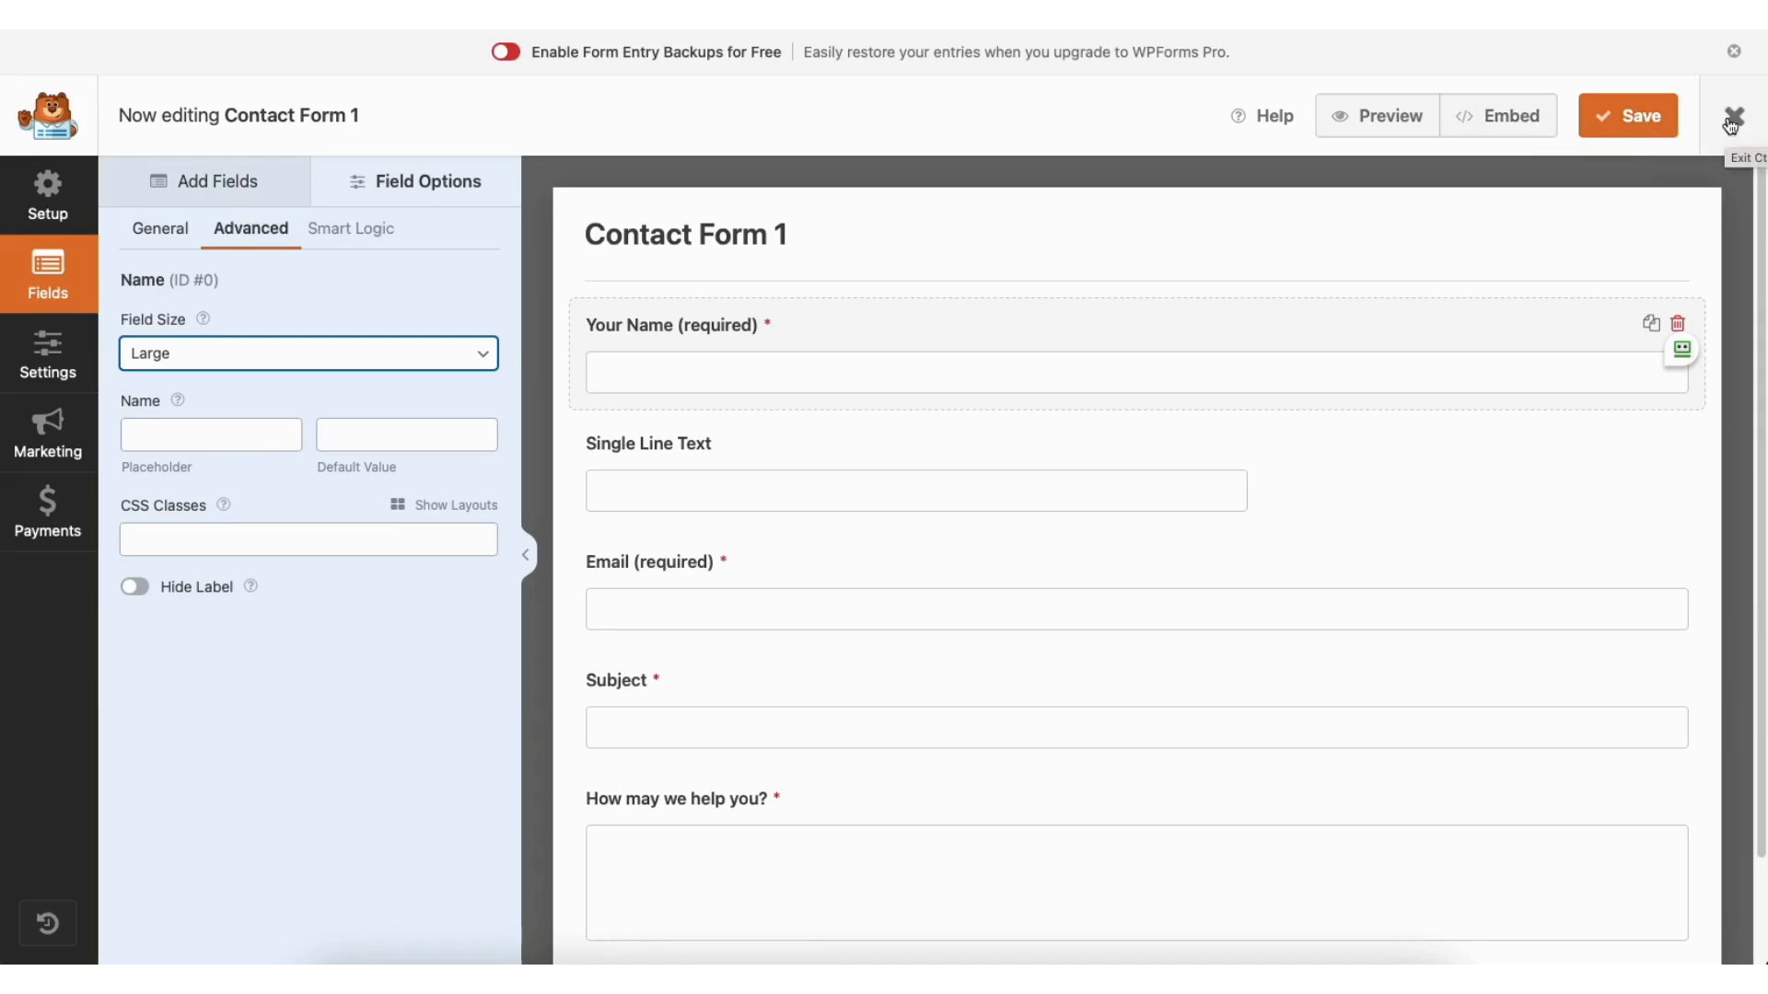
Step: Review Contact Form 1's Spam Protection and Security, Notifications and Confirmations settings
left_click(53, 350)
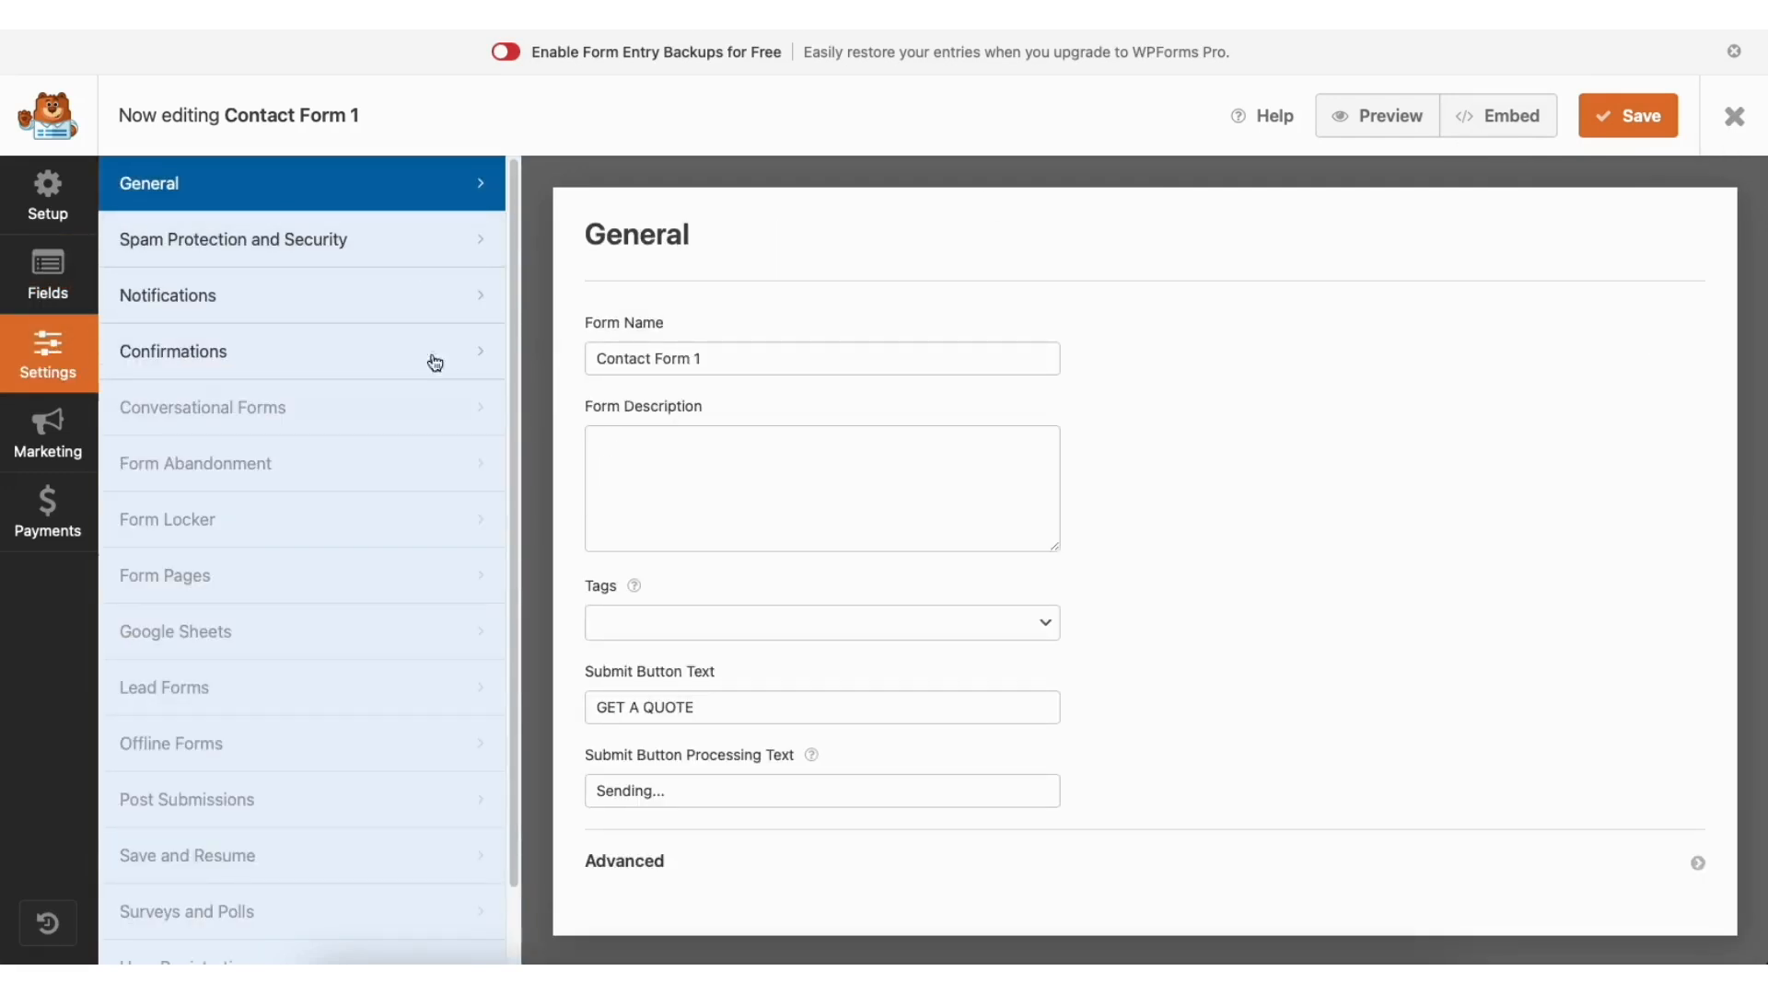
left_click(368, 245)
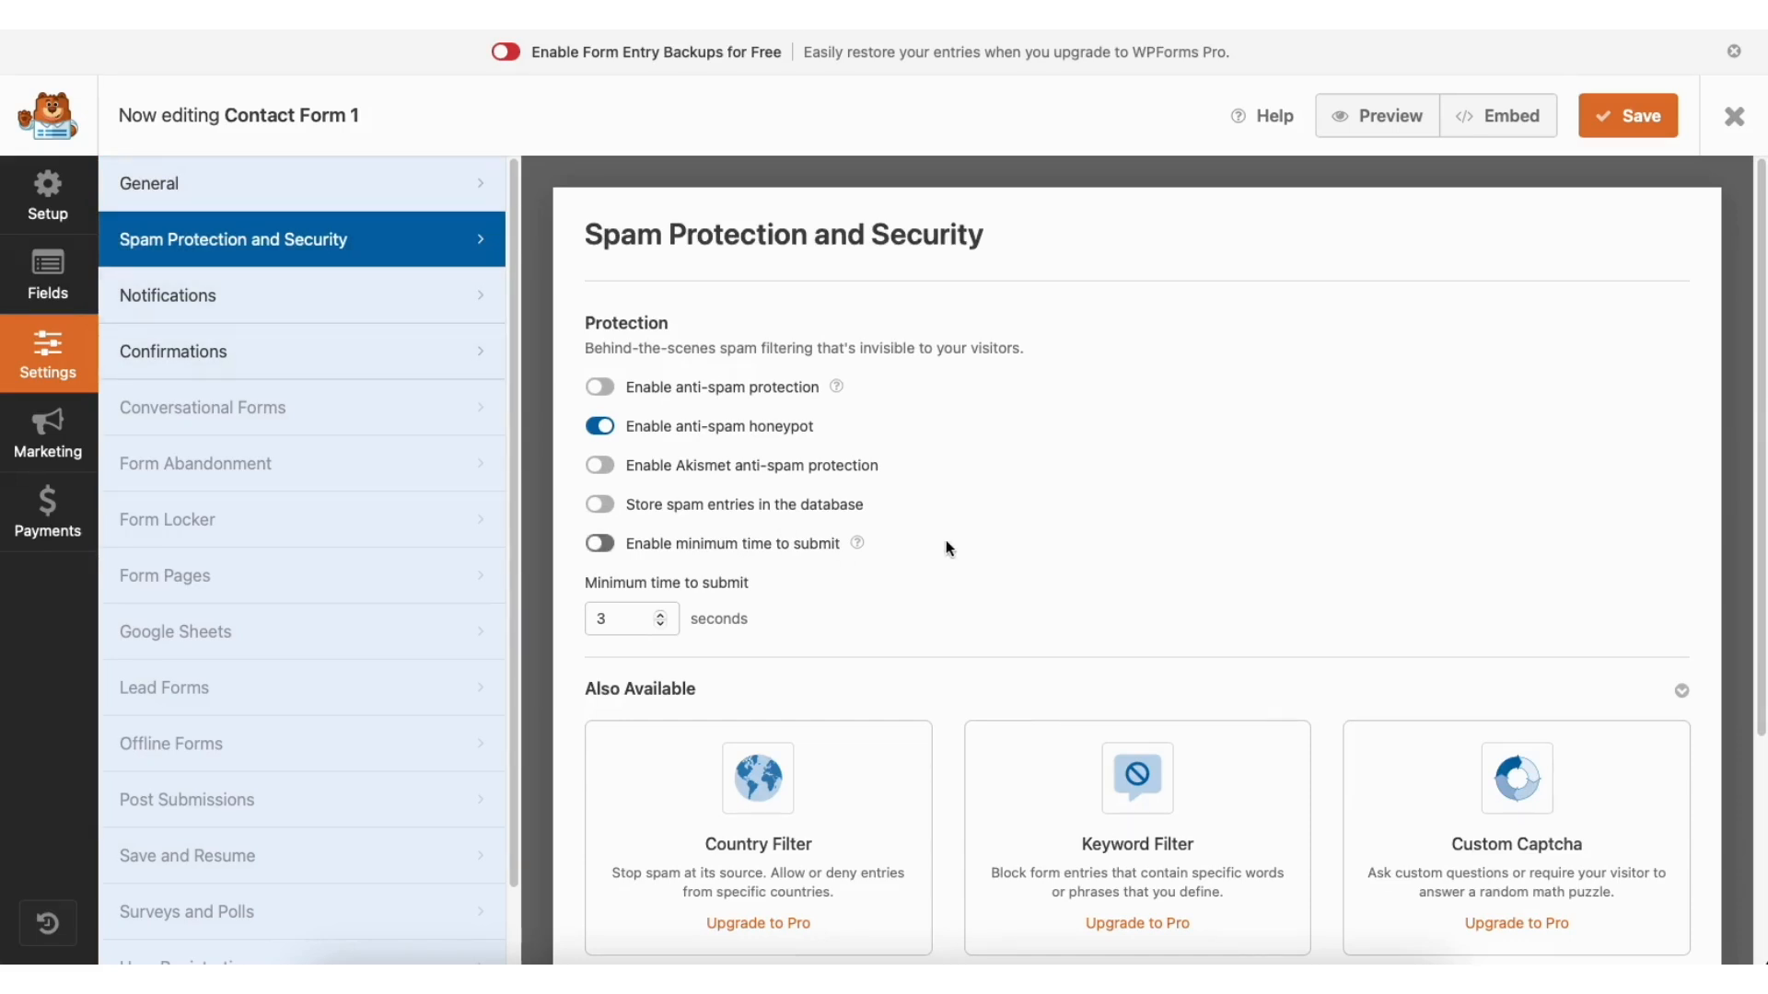
left_click(340, 298)
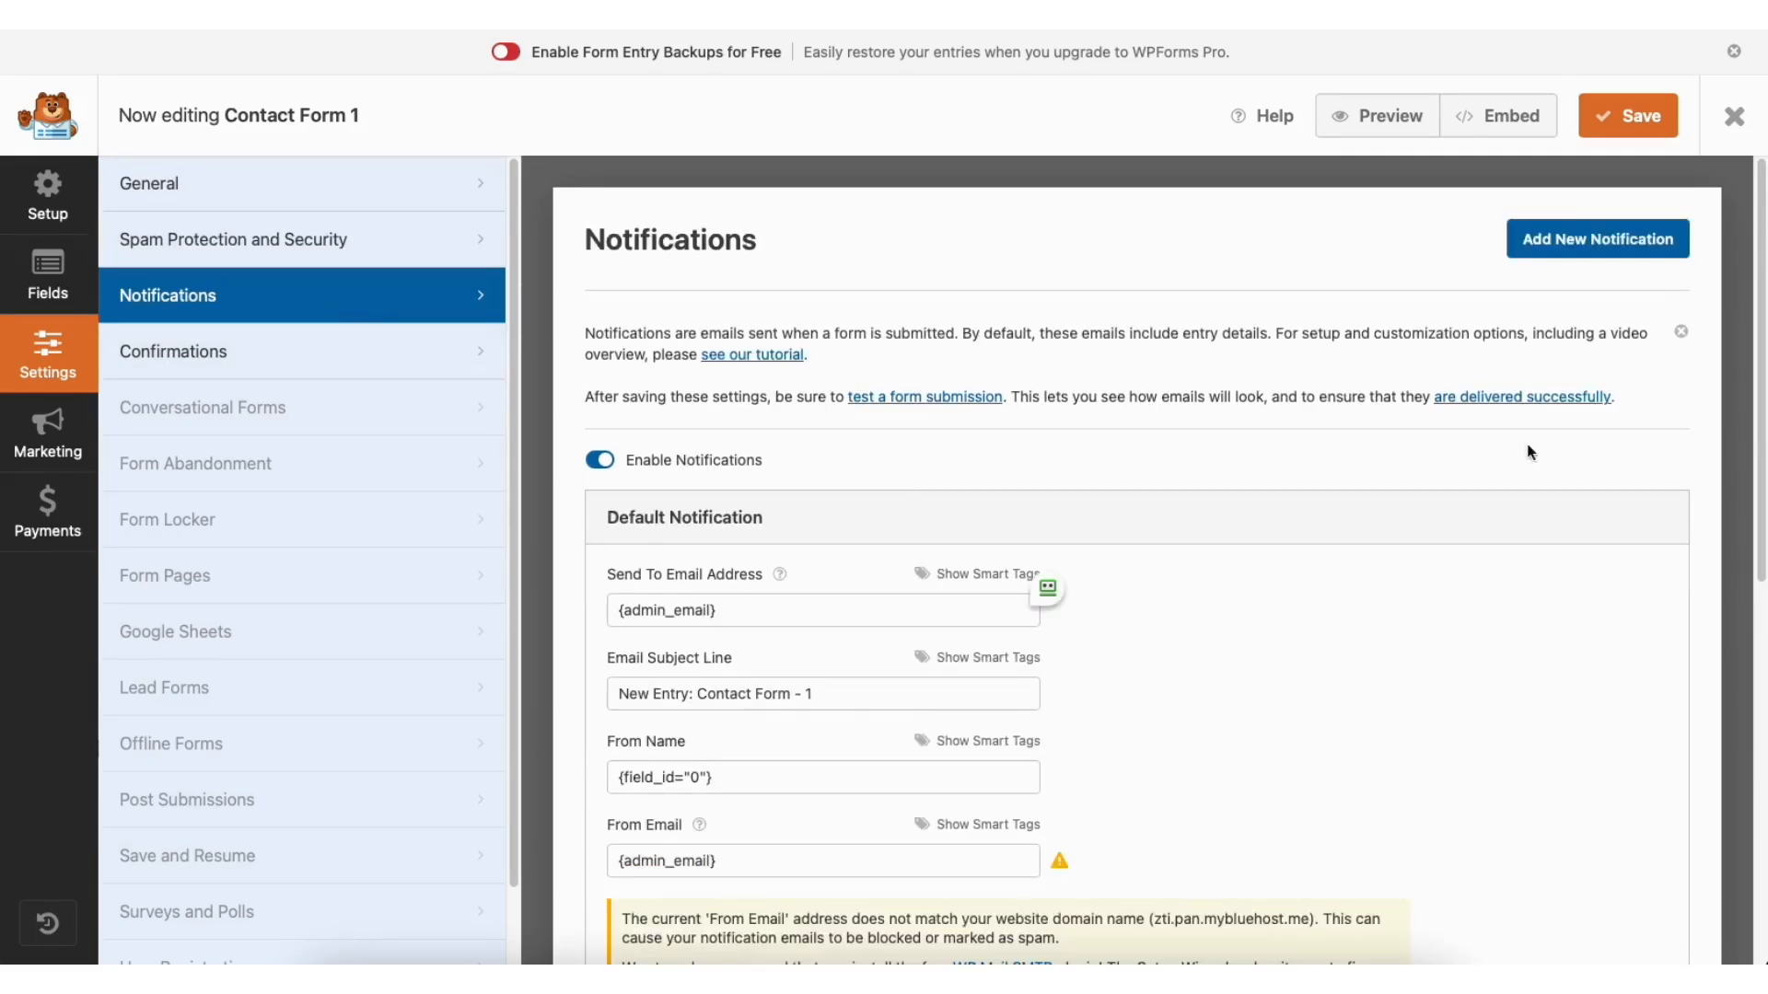
left_click_drag(1759, 309, 1761, 497)
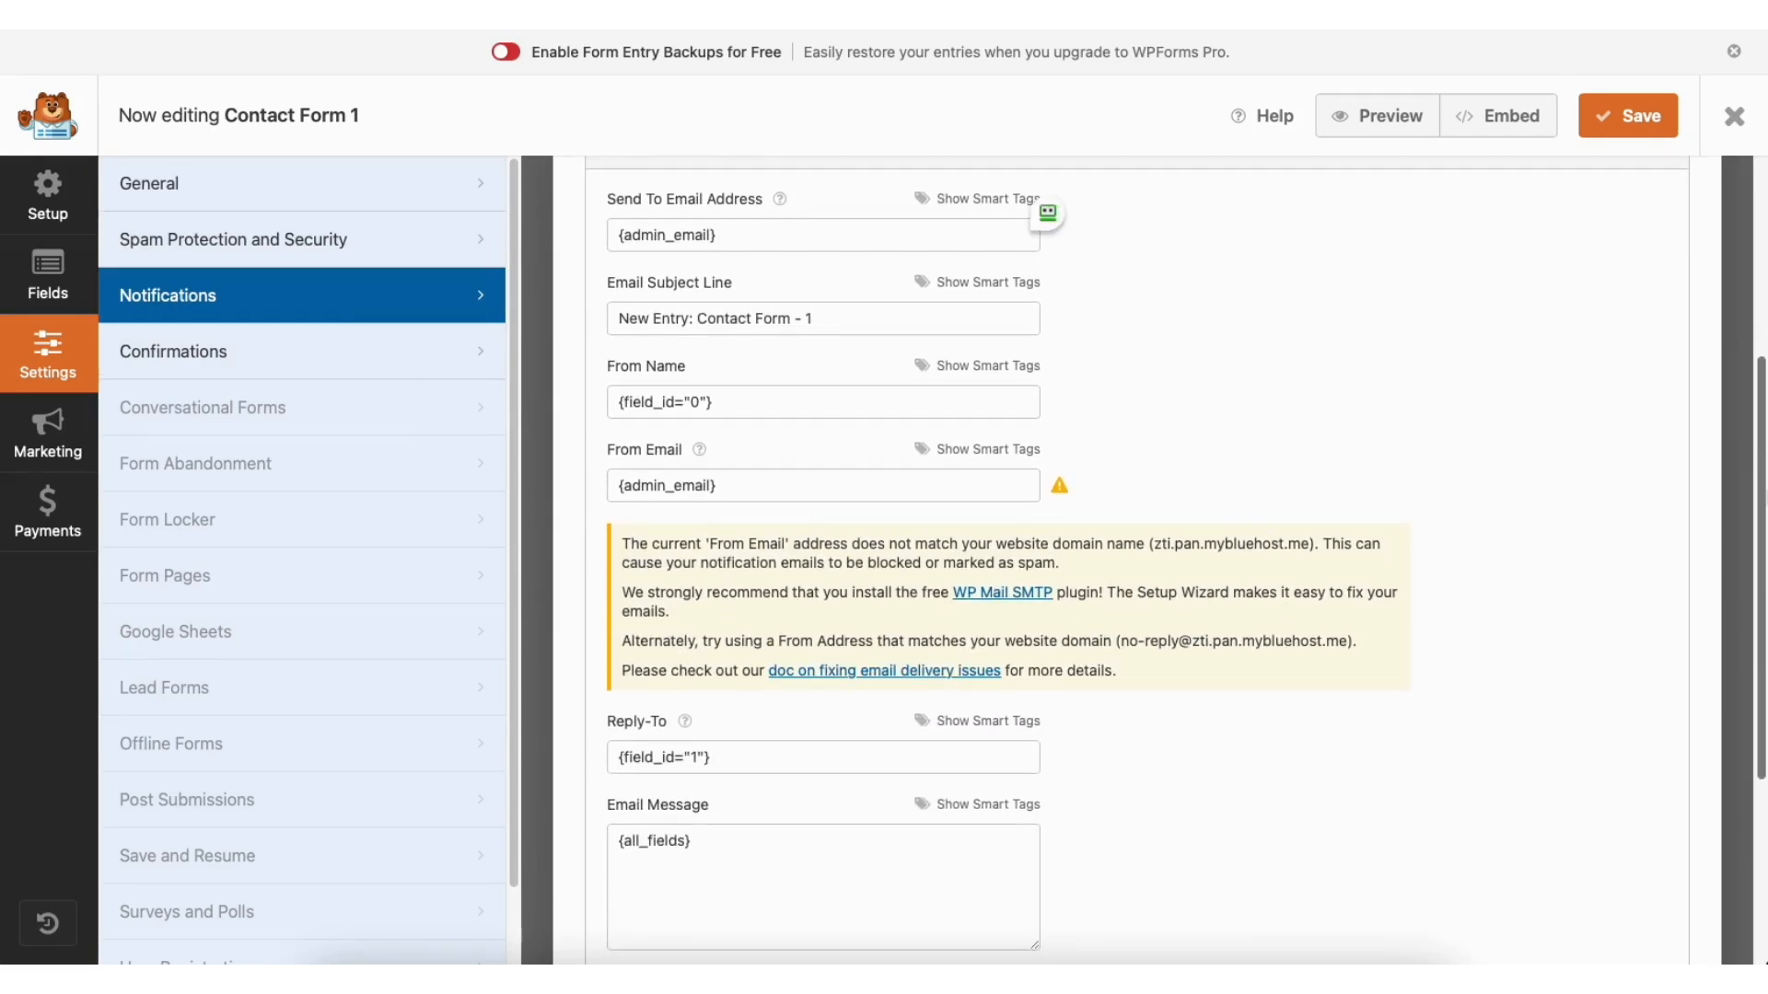
left_click(344, 353)
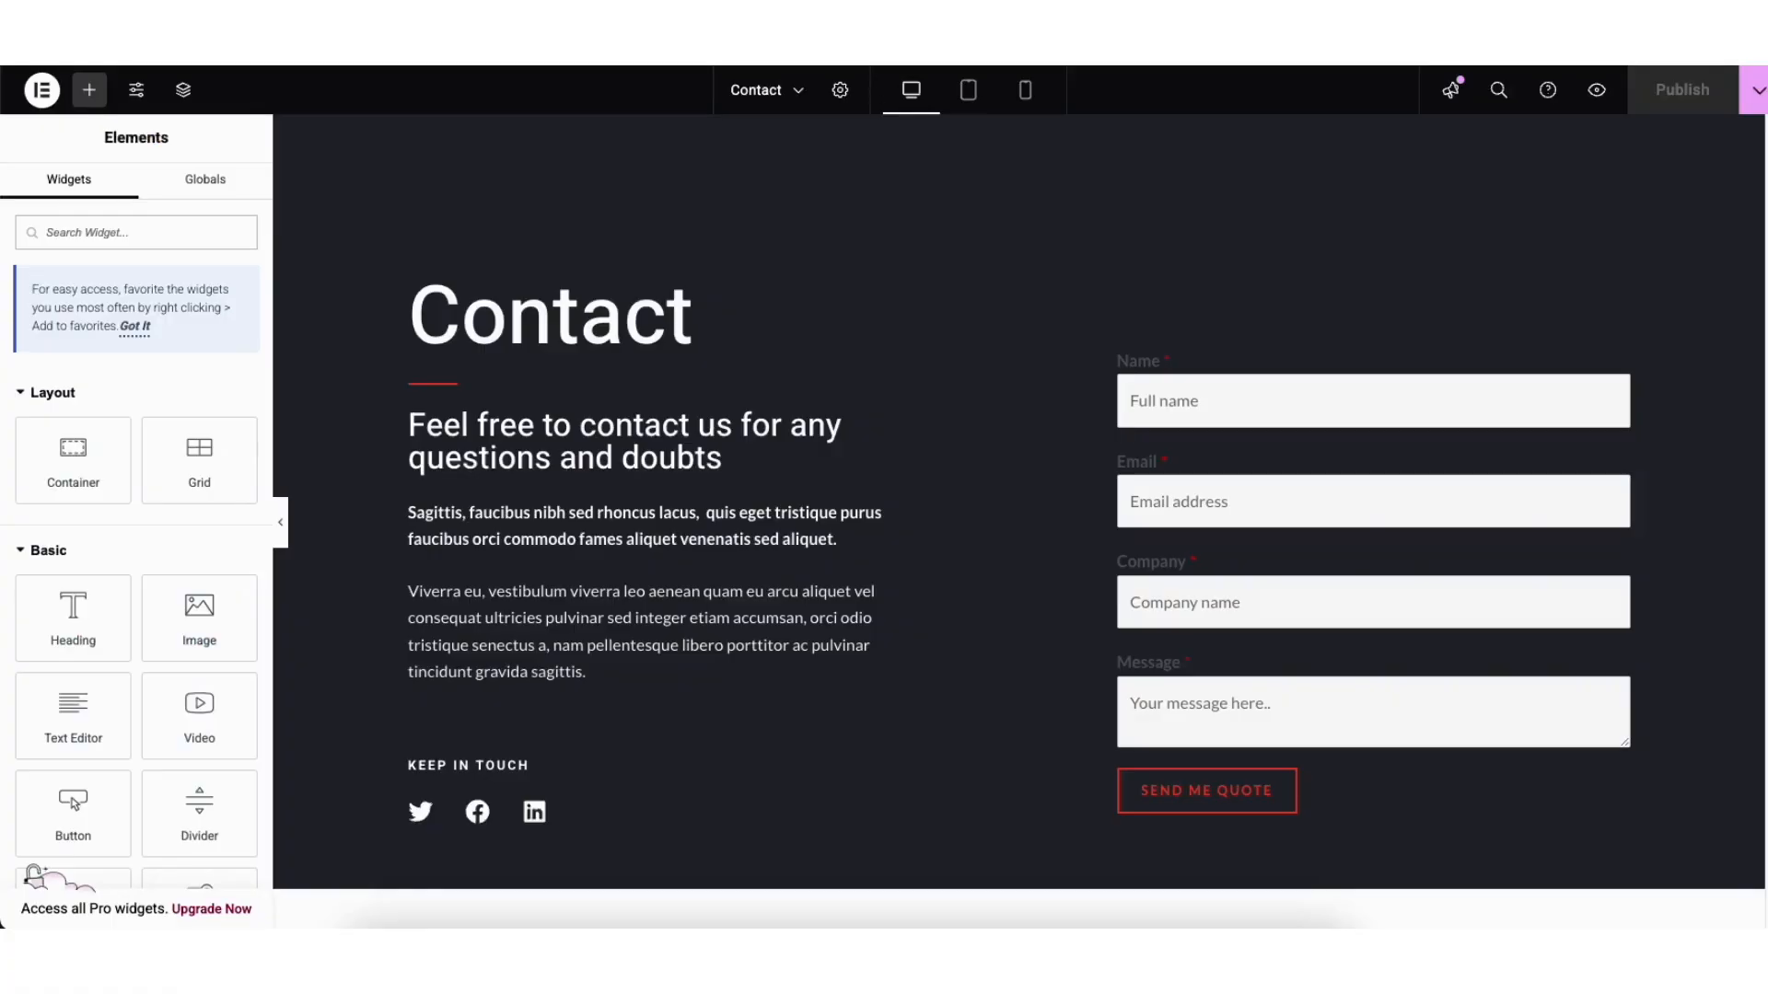
Step: Set the Contact page's Seattle map to zoom 12 and about 515 px tall, then view the API key guide
scroll(1150, 464, "down", 8)
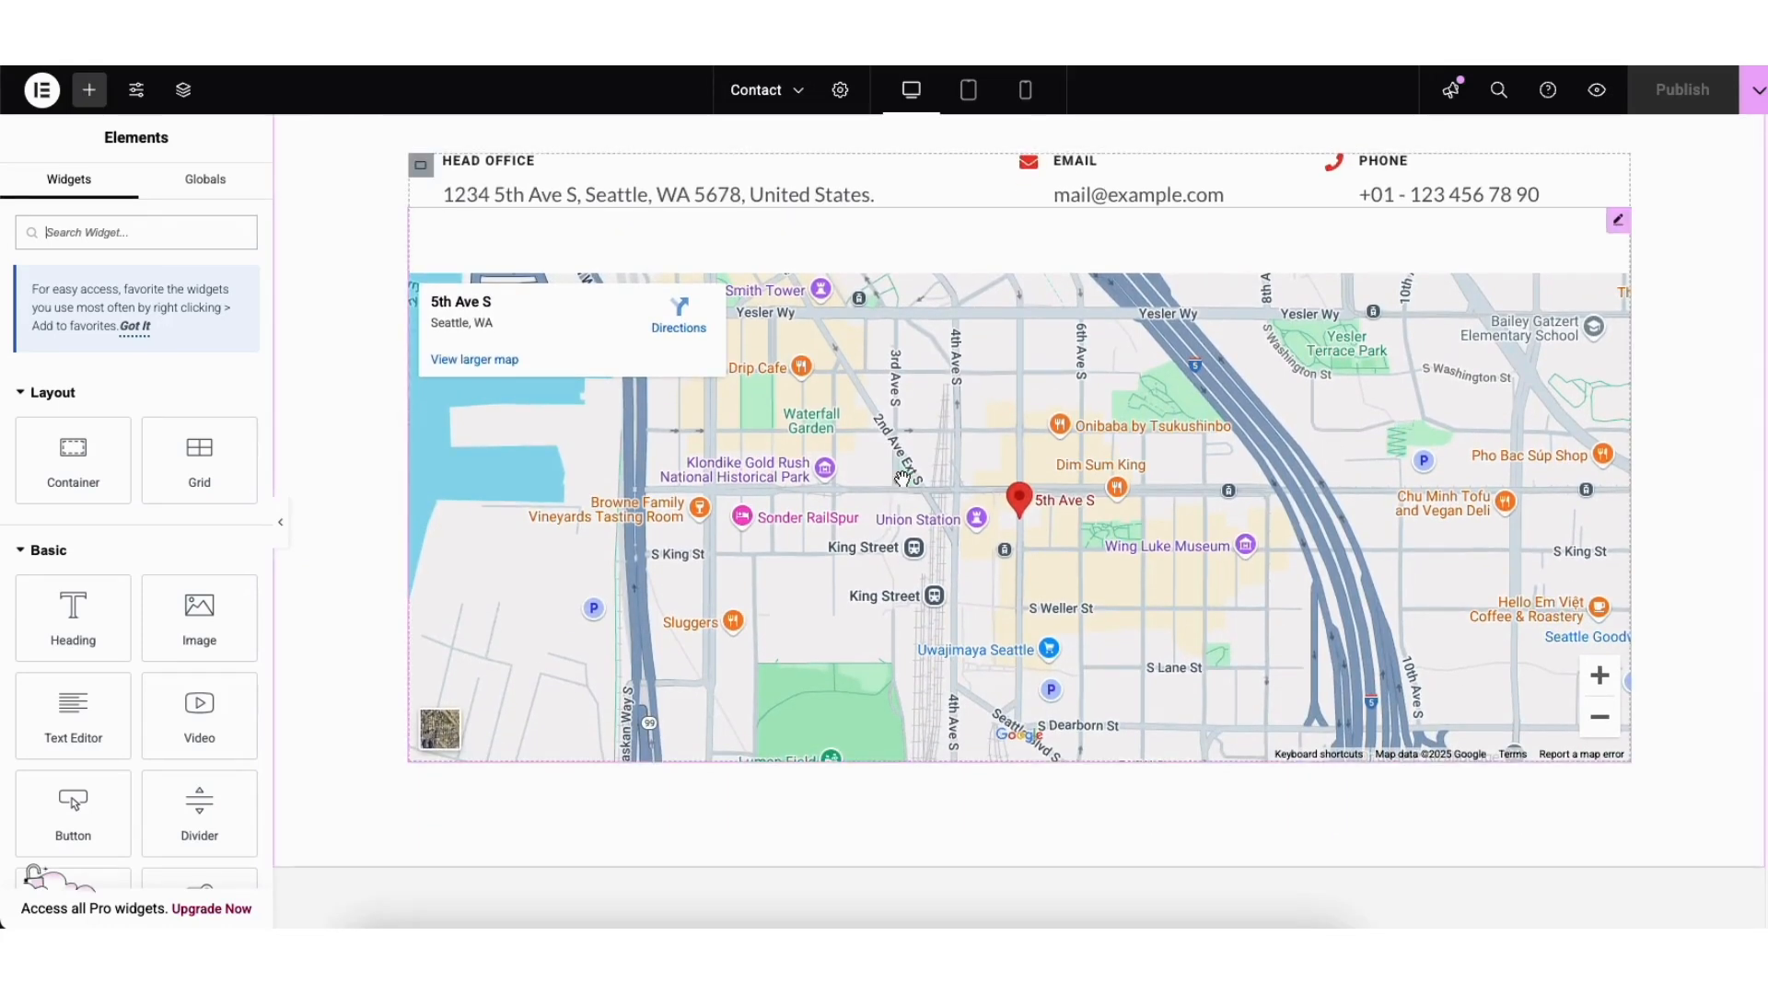
left_click(1618, 223)
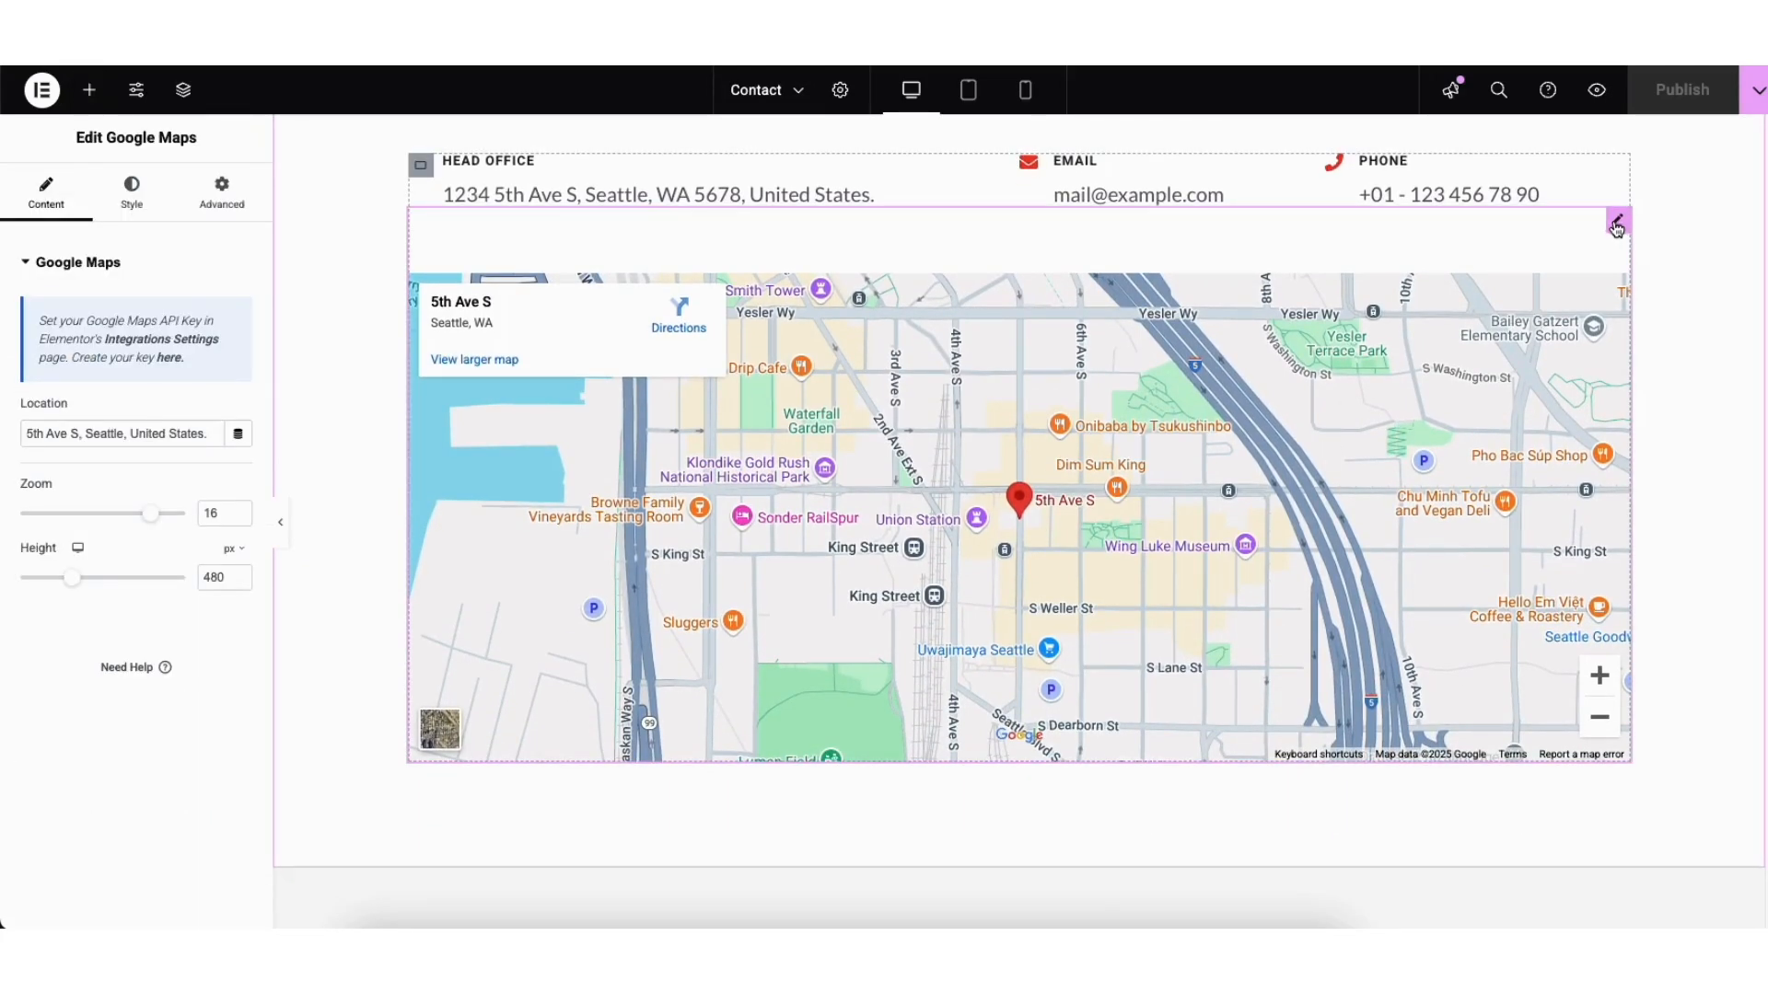
left_click_drag(26, 433, 210, 434)
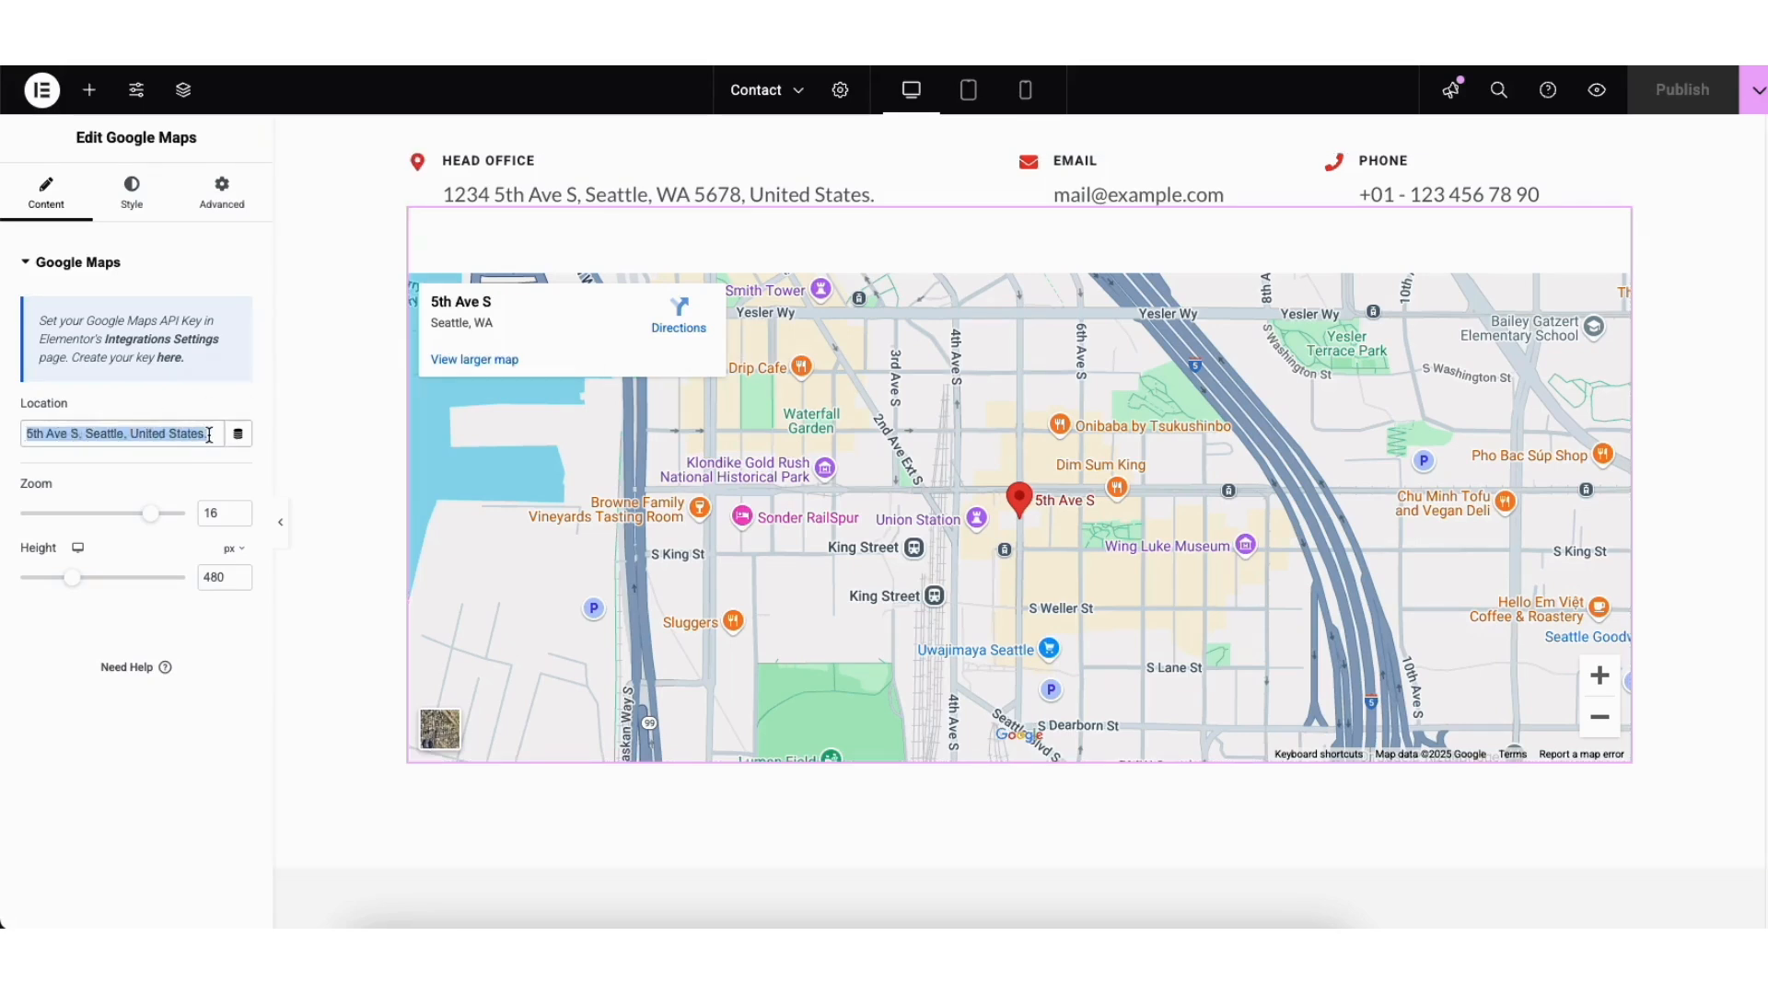
left_click(147, 405)
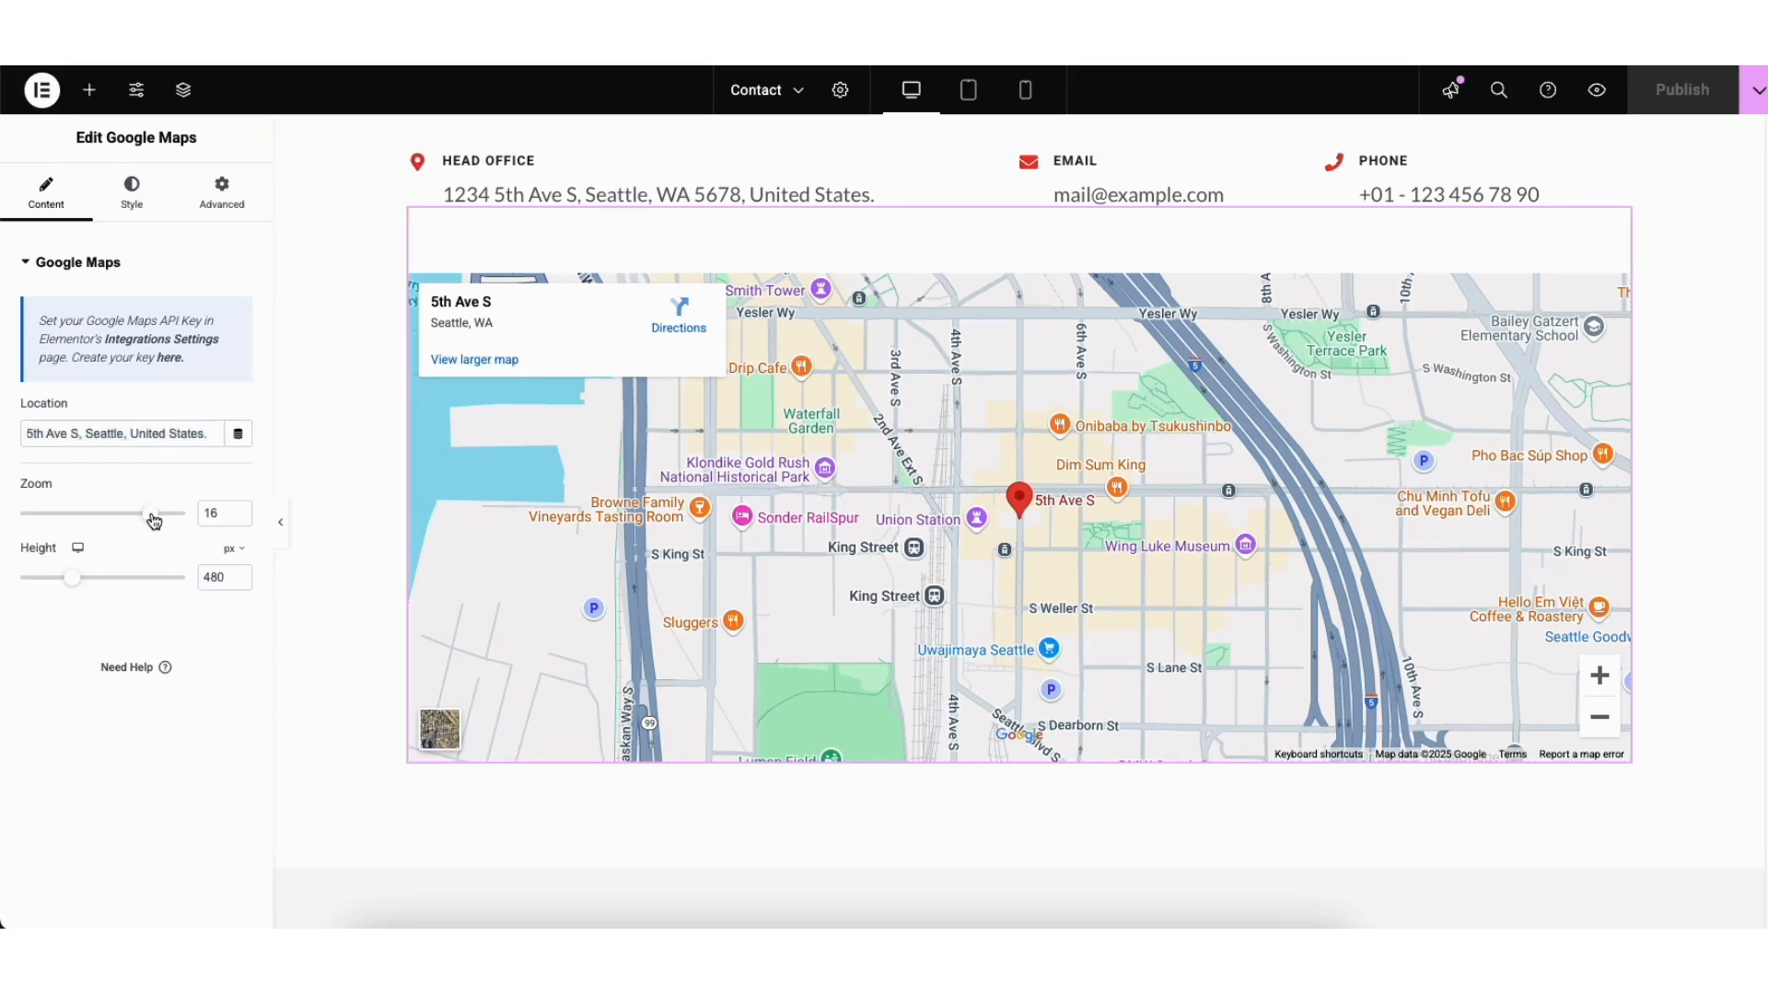
left_click_drag(152, 515, 119, 514)
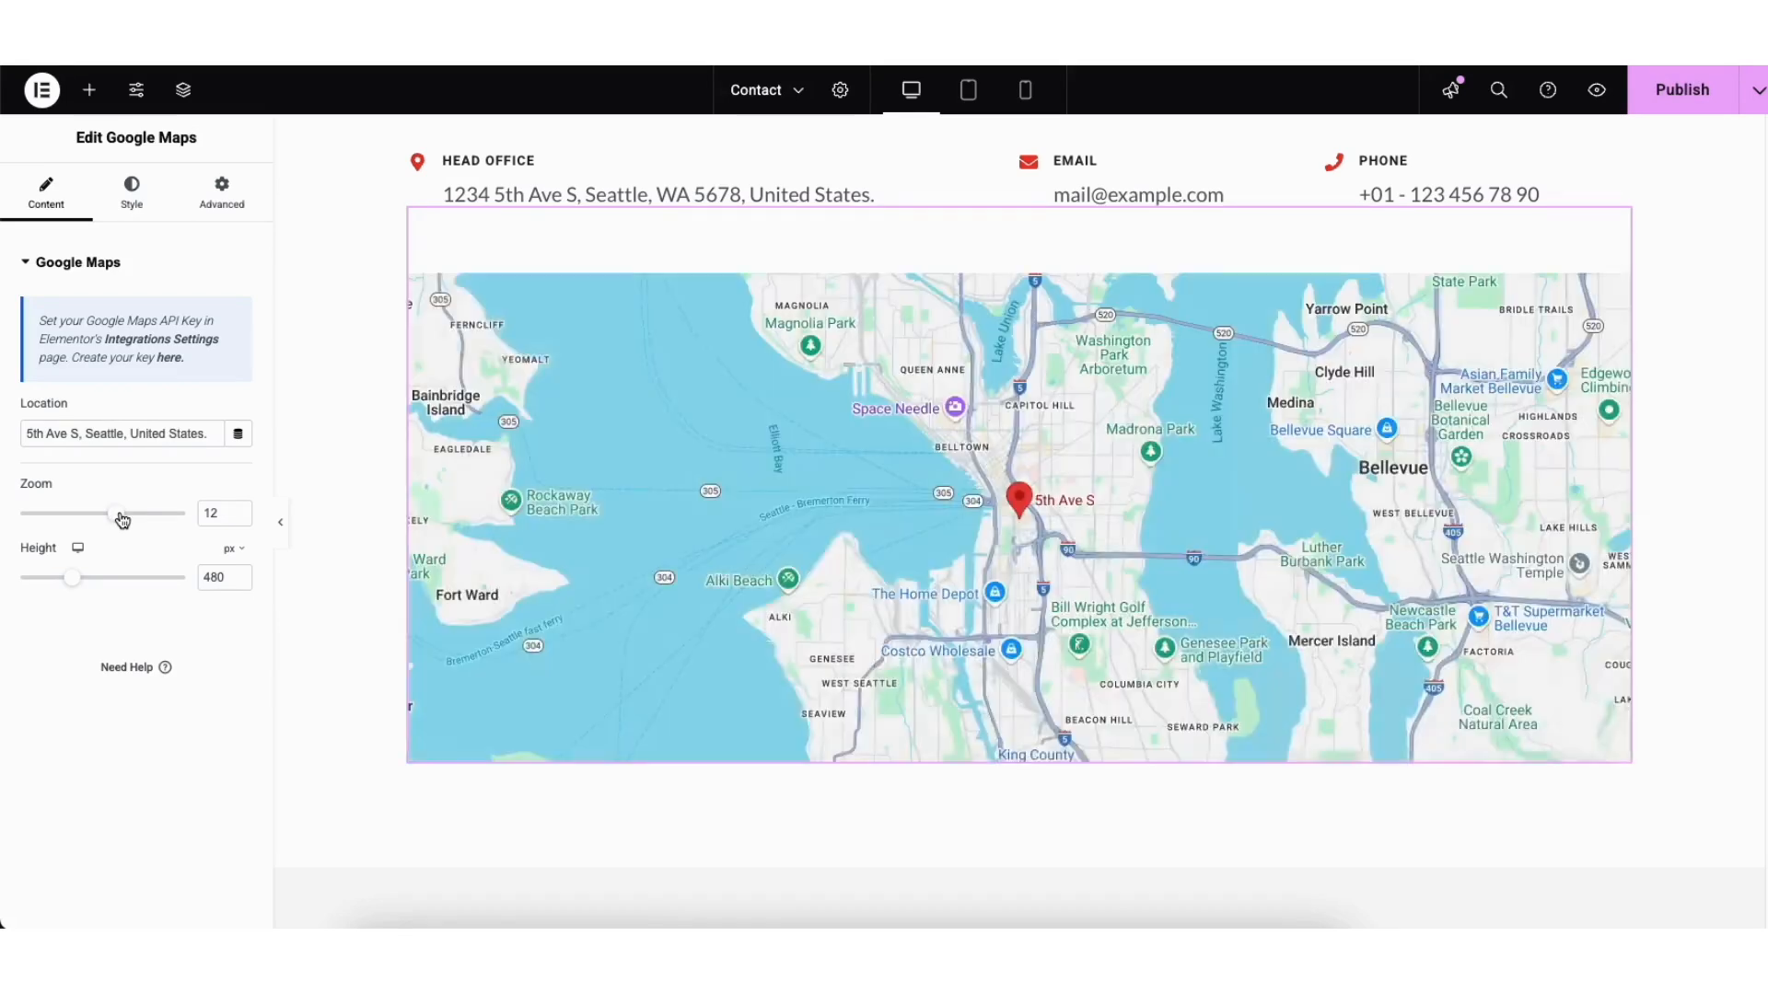
left_click_drag(75, 582, 81, 592)
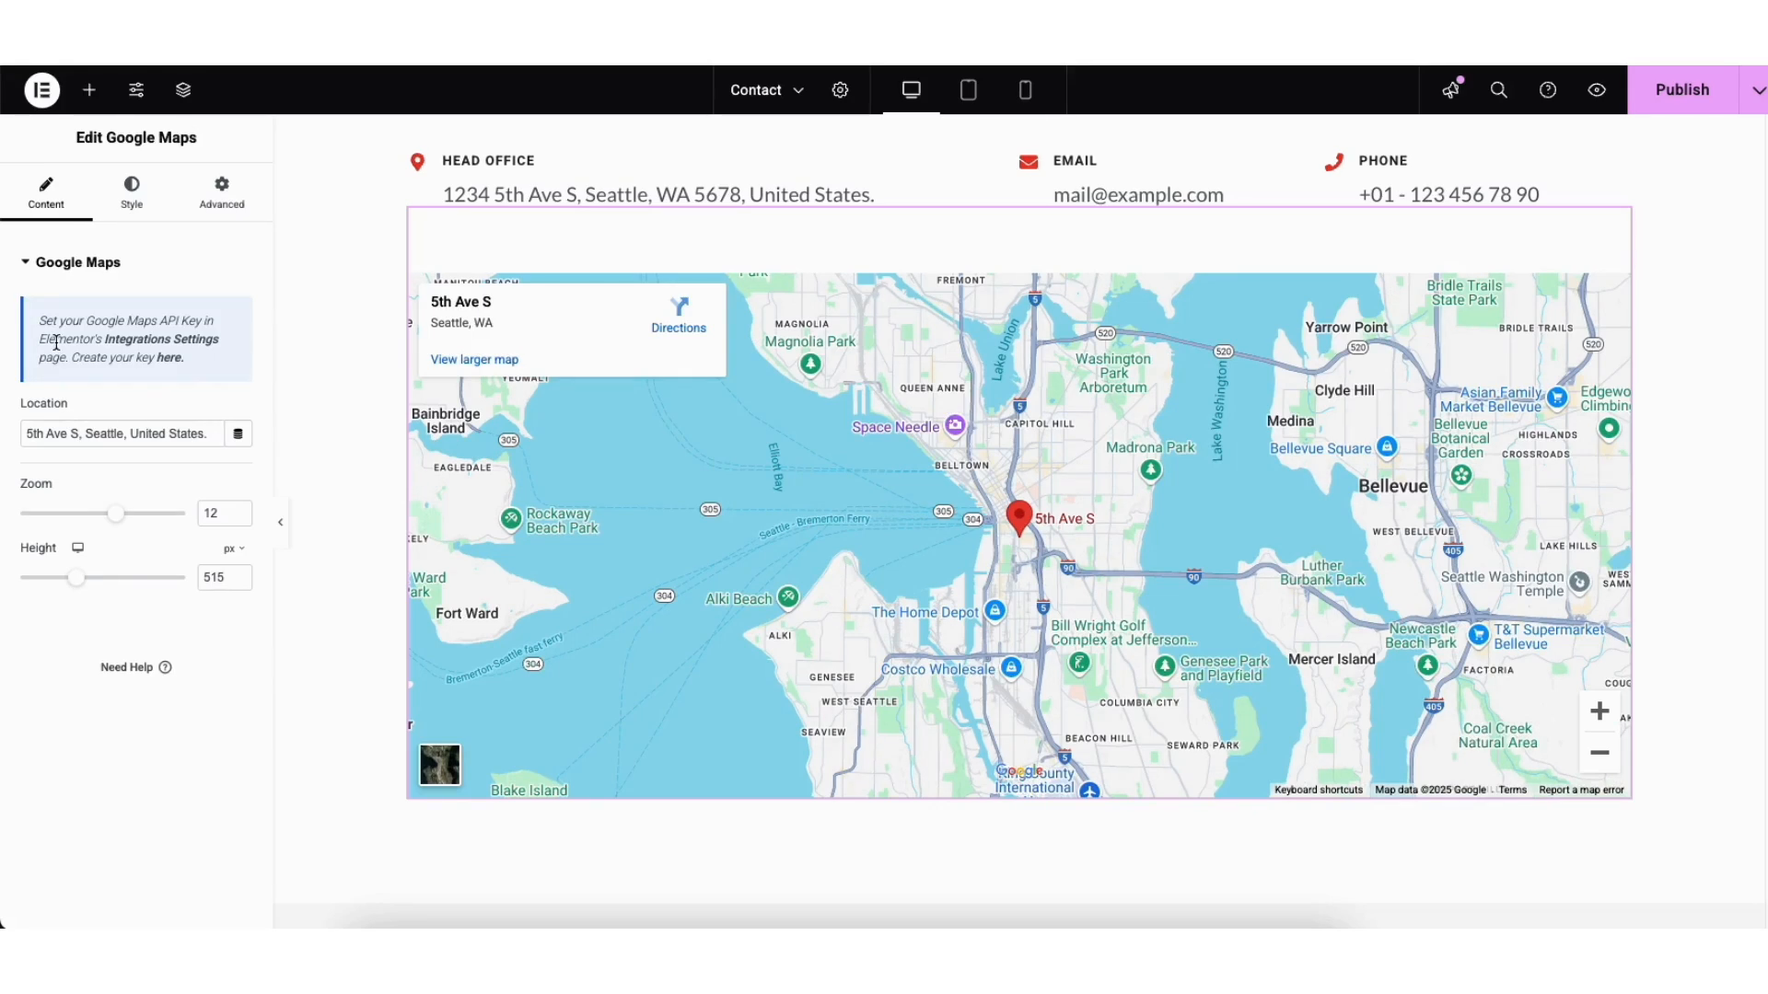
left_click(170, 358)
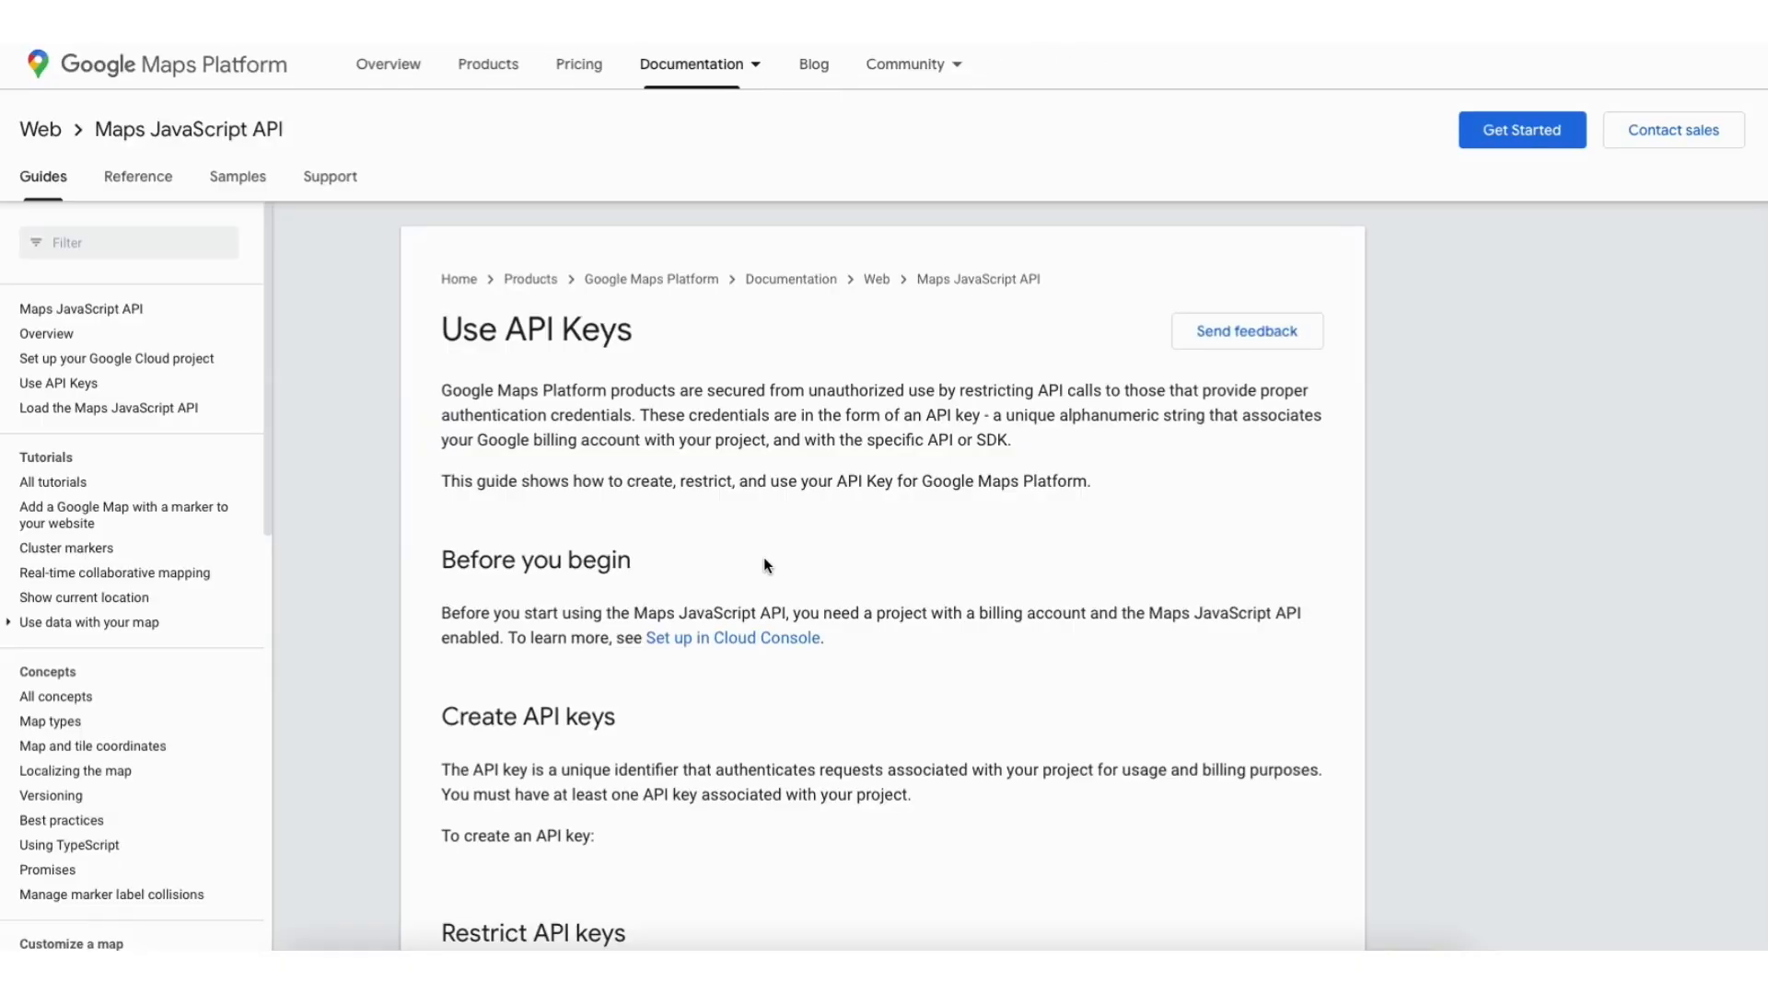
Step: Create a new Google Cloud project named Demo1 from the Credentials page
scroll(765, 558, "down", 7)
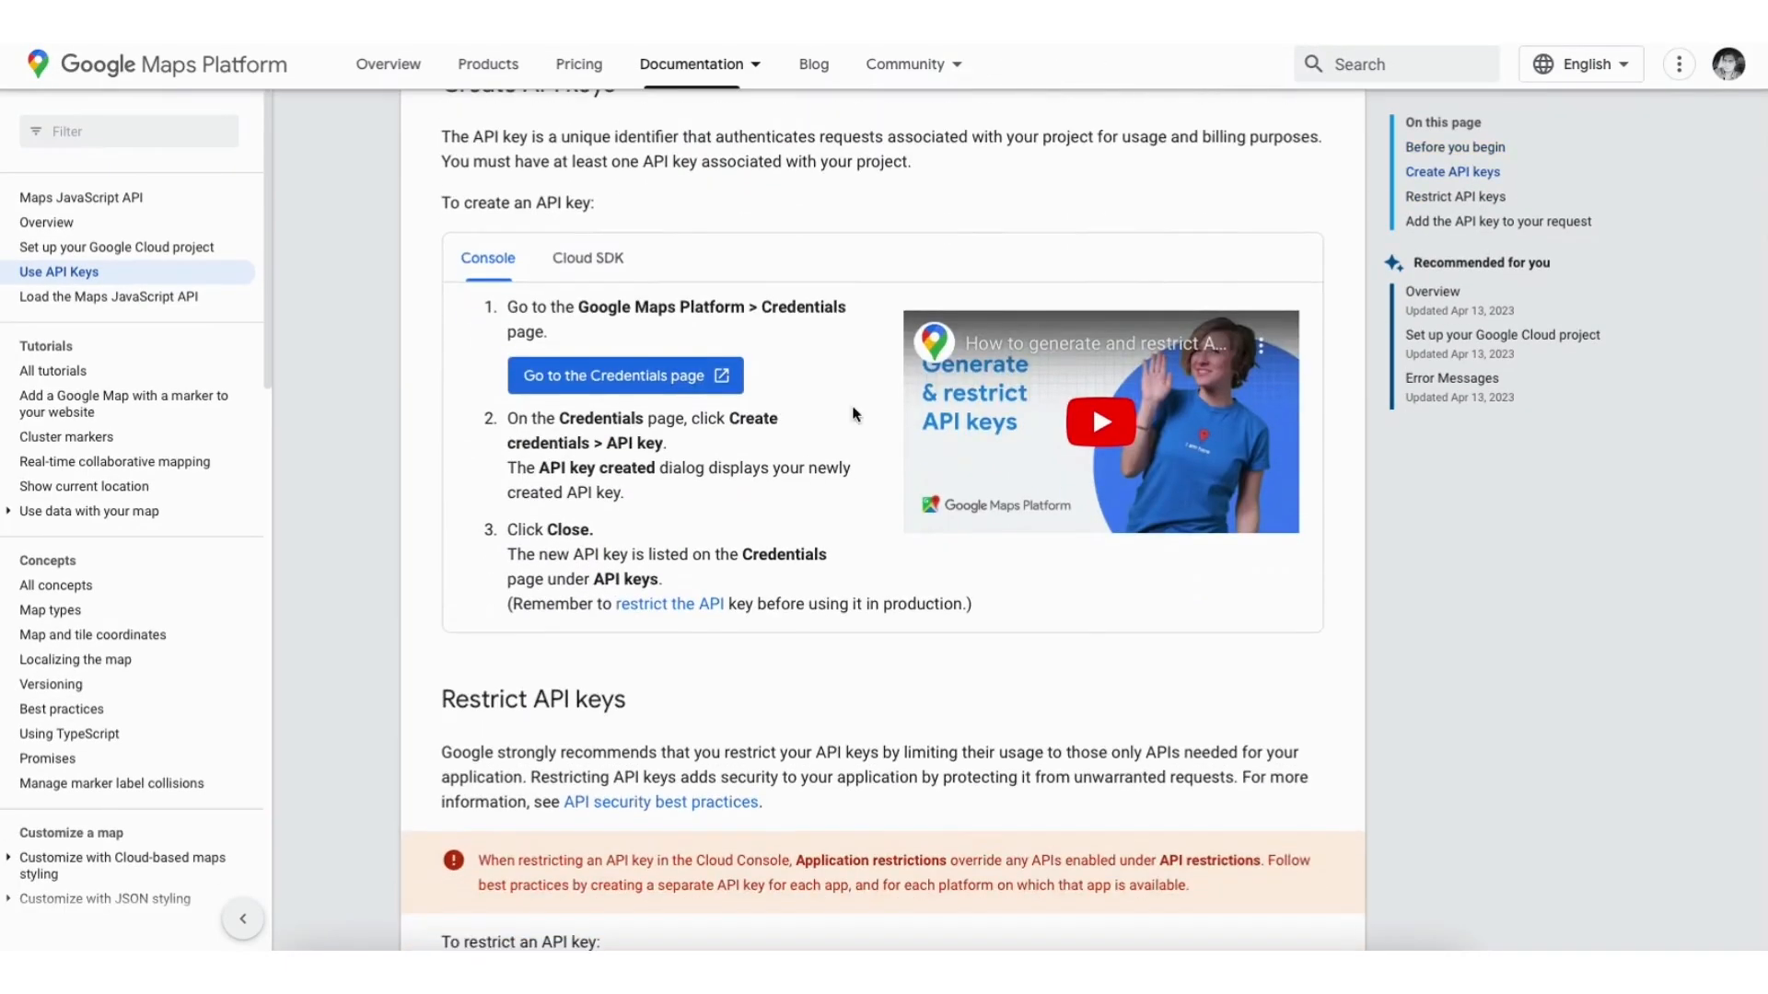
left_click(589, 379)
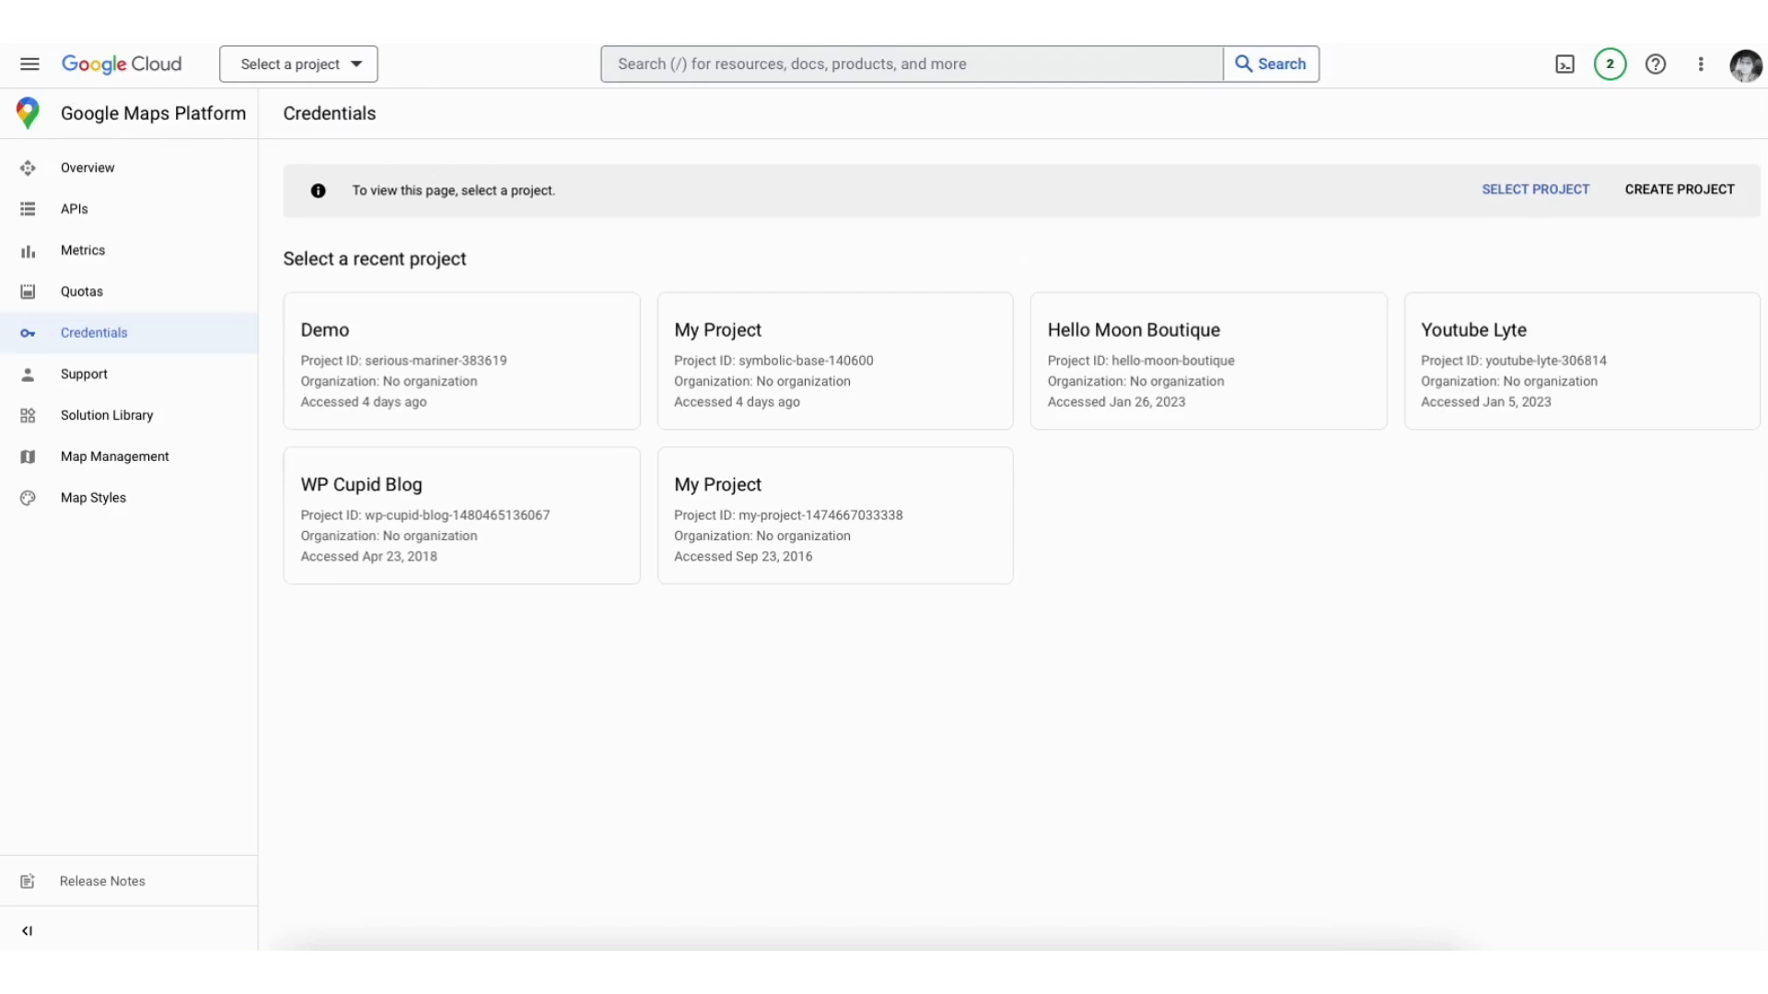
left_click(1689, 186)
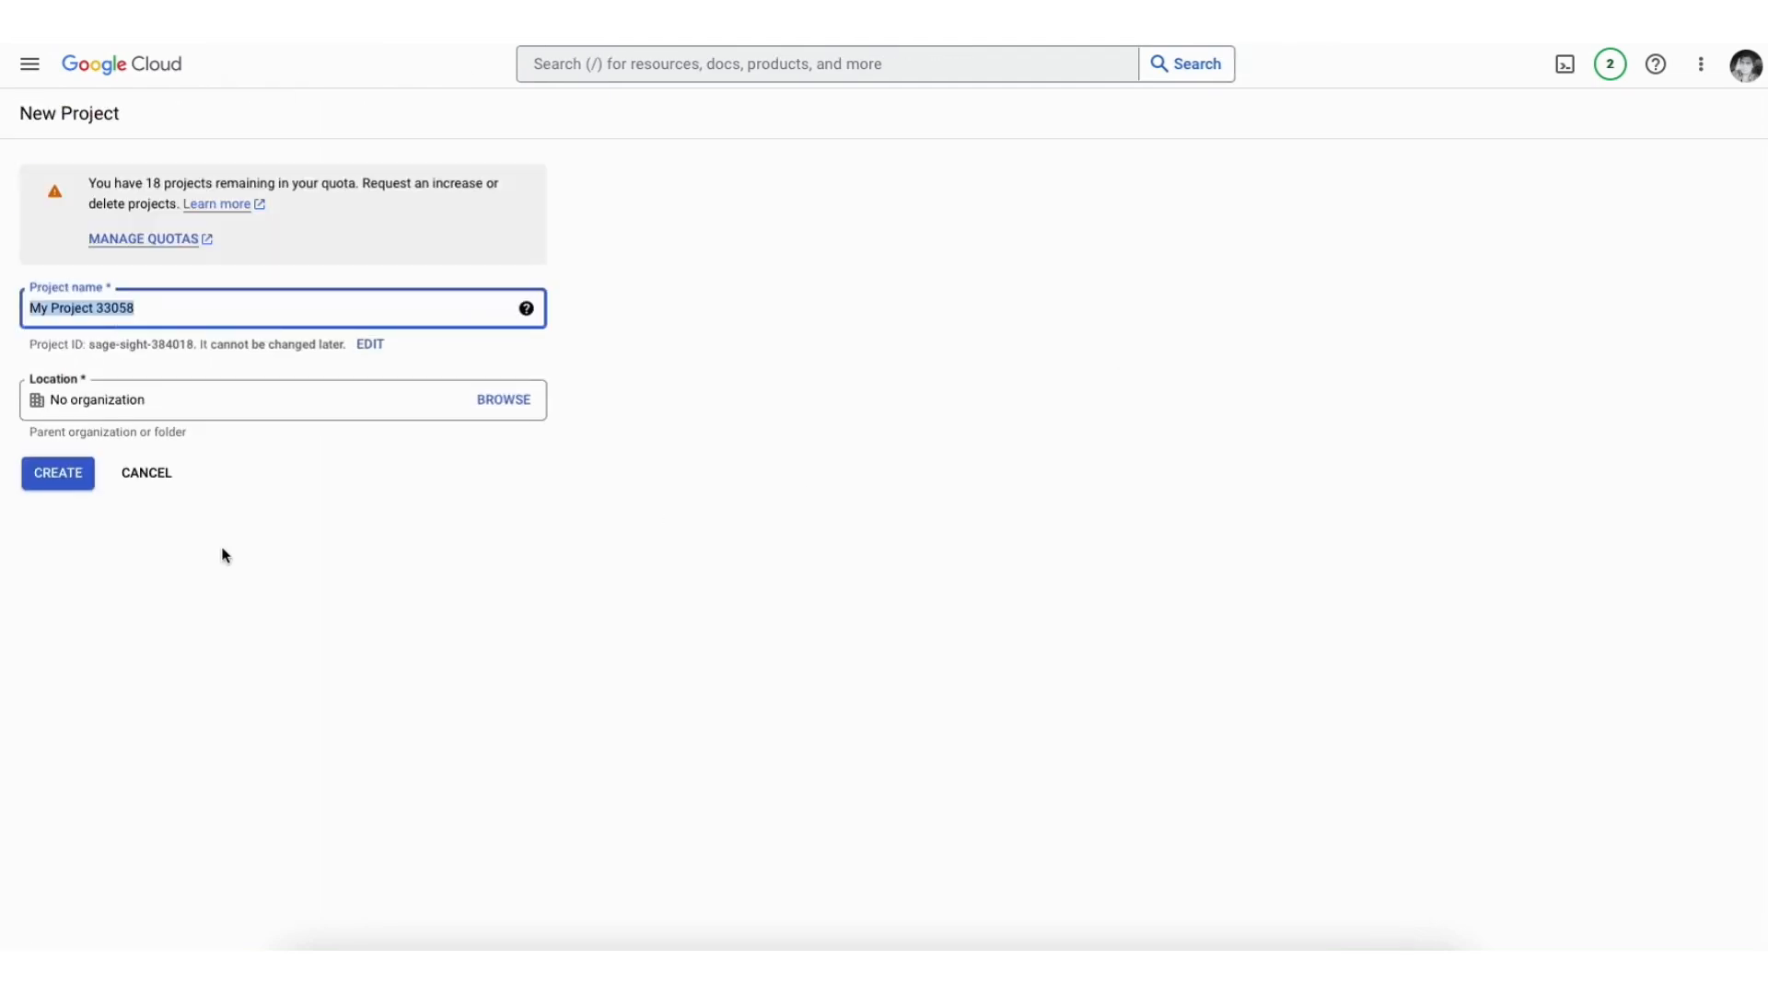
type("Demo1")
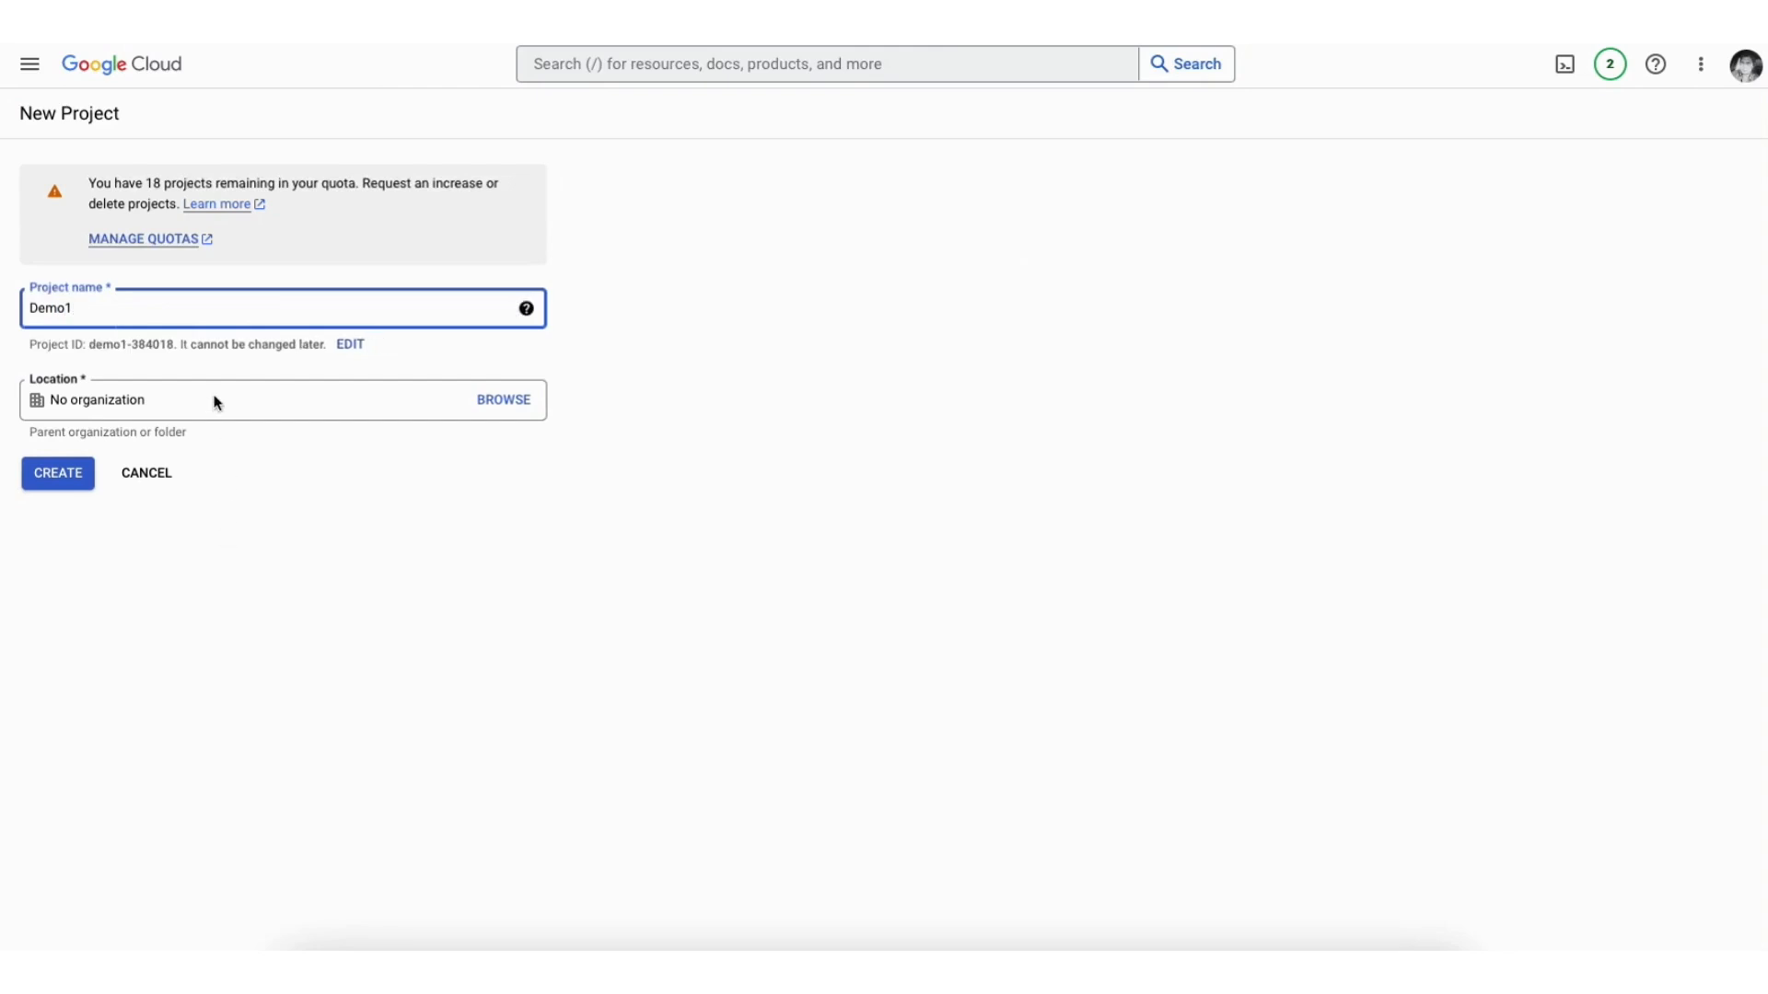
left_click(214, 402)
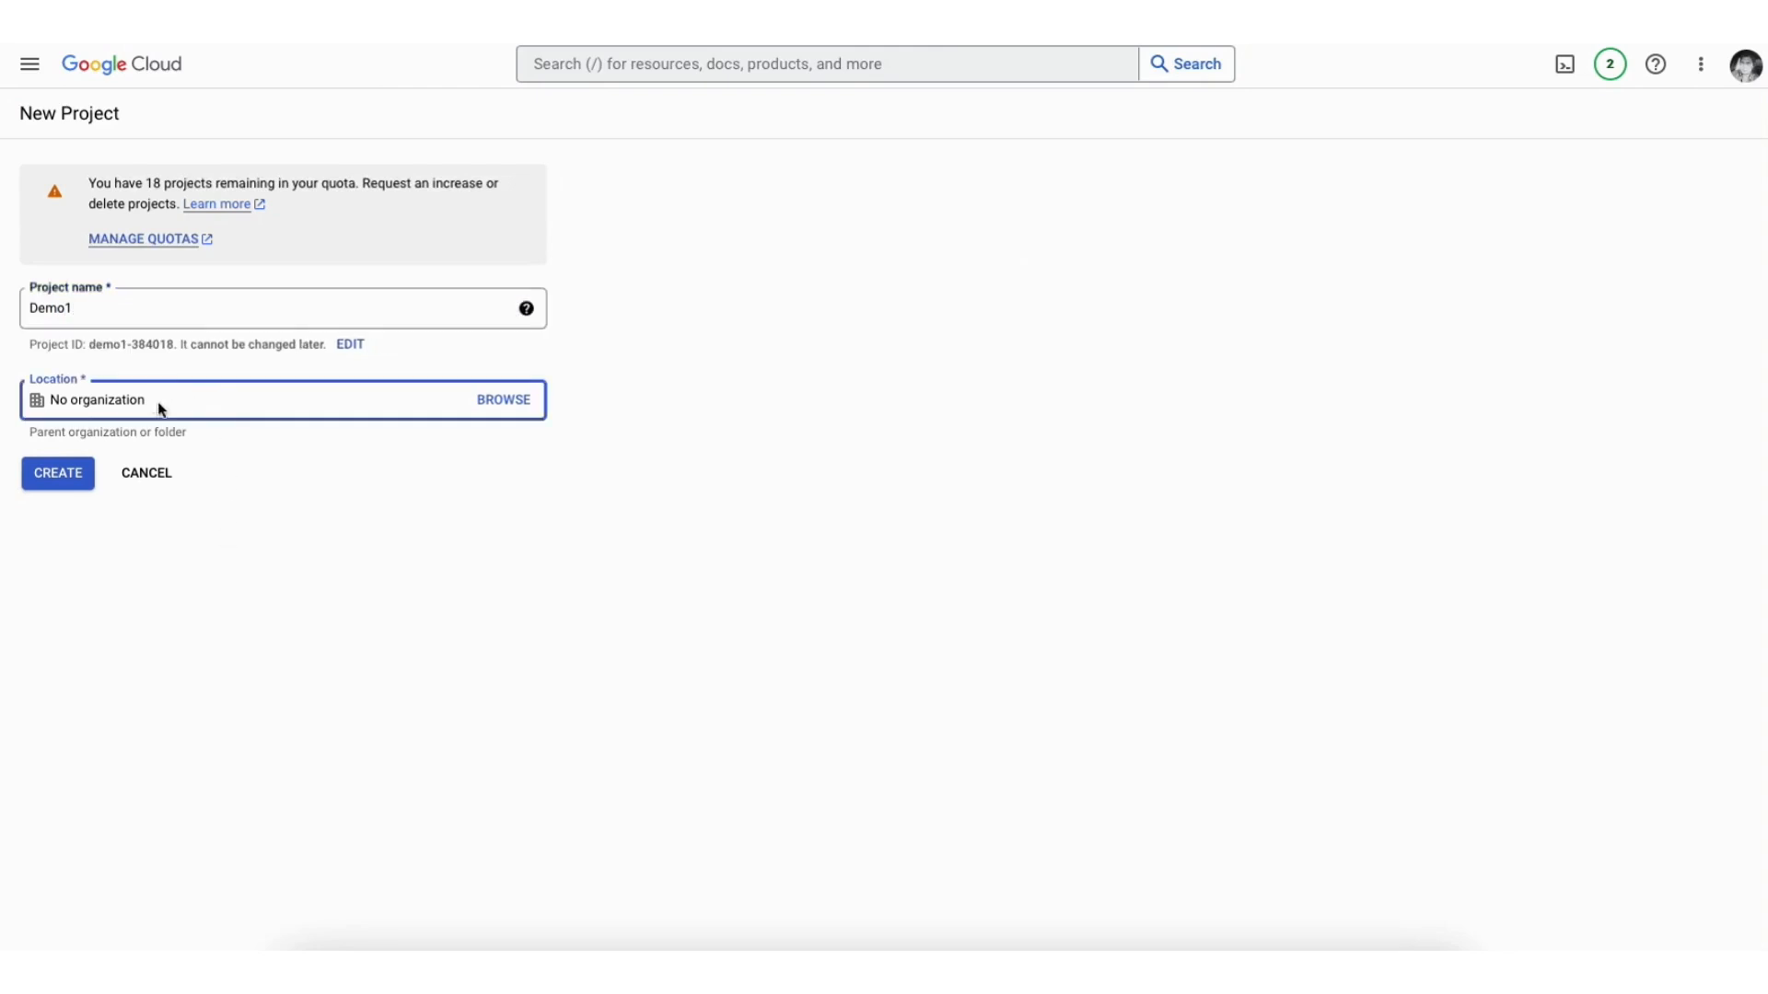
left_click(63, 483)
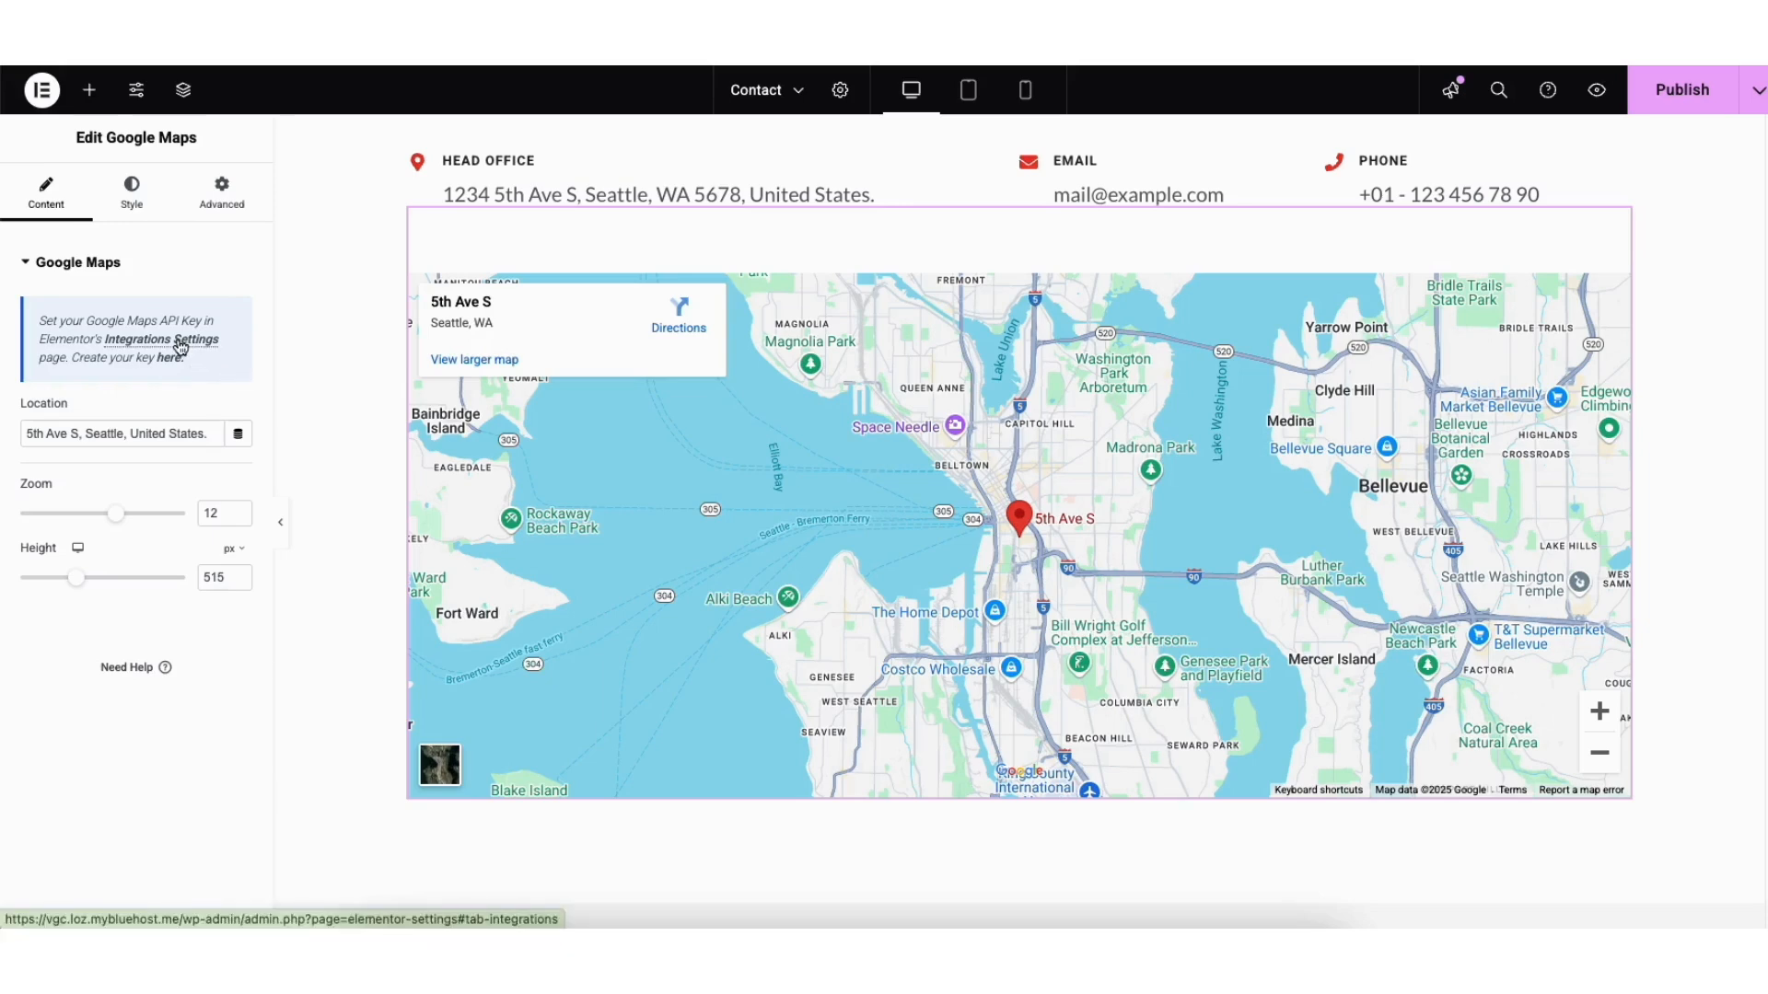
Step: Open Elementor's Integrations Settings for the Google Maps API key
left_click(181, 346)
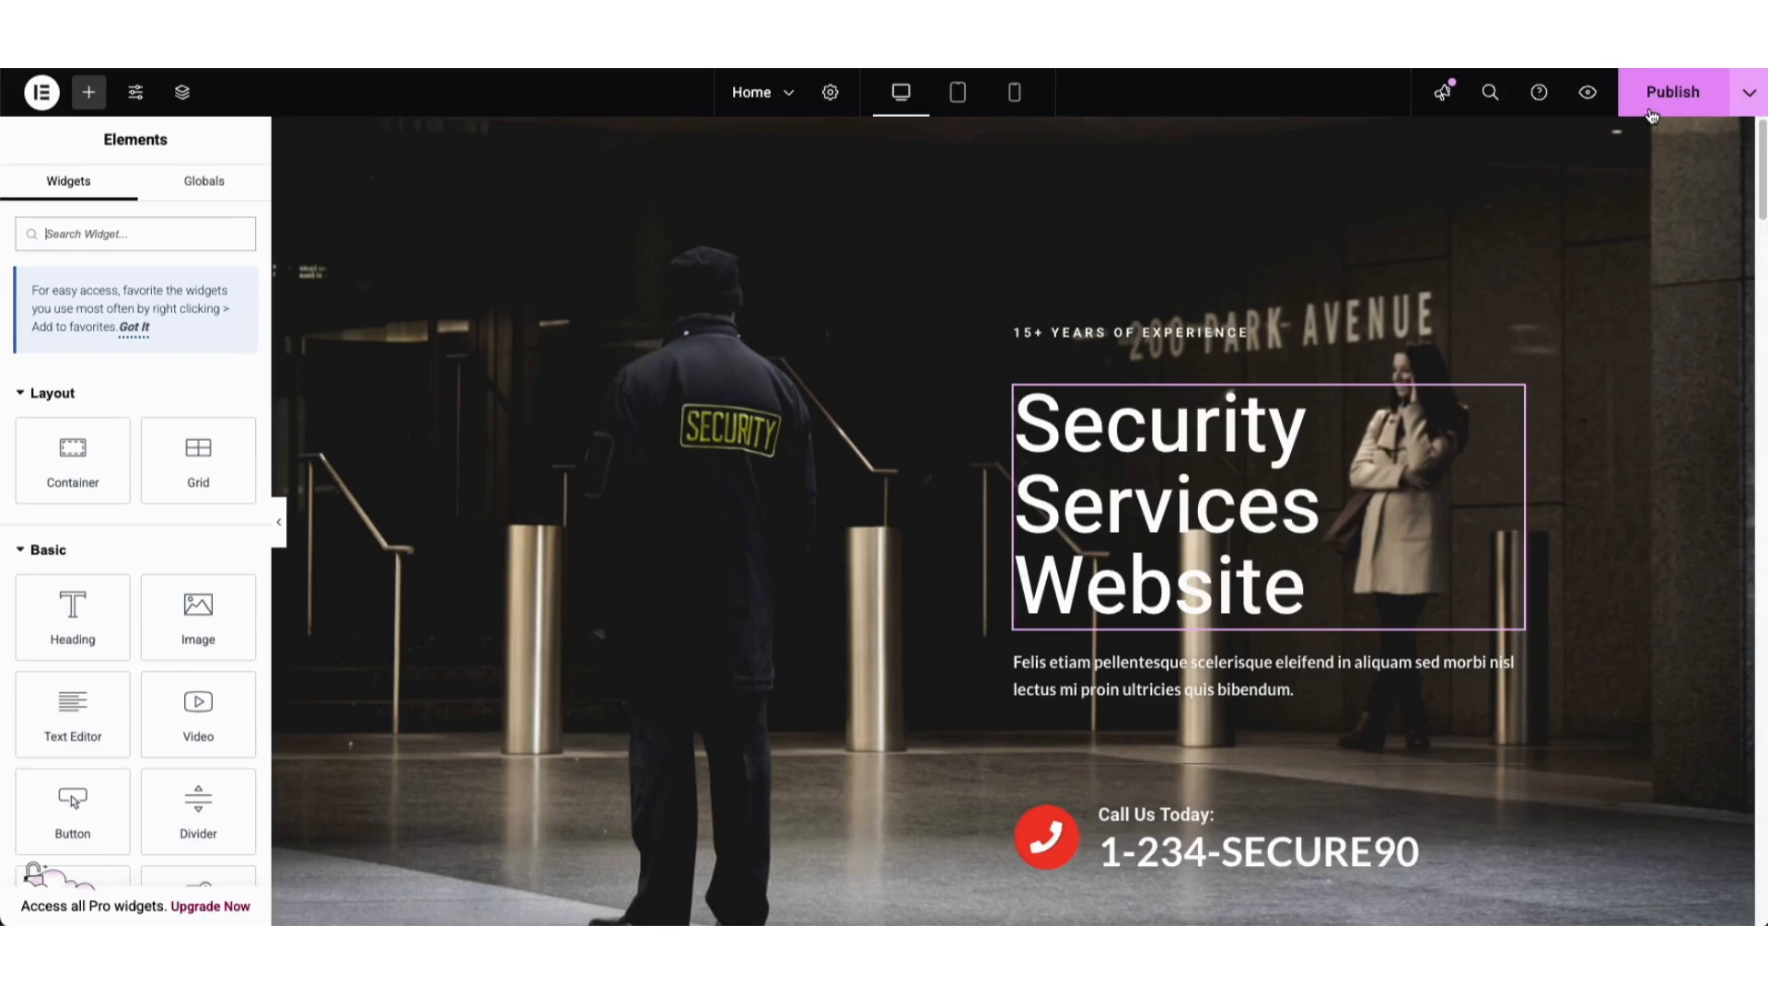
left_click(1748, 102)
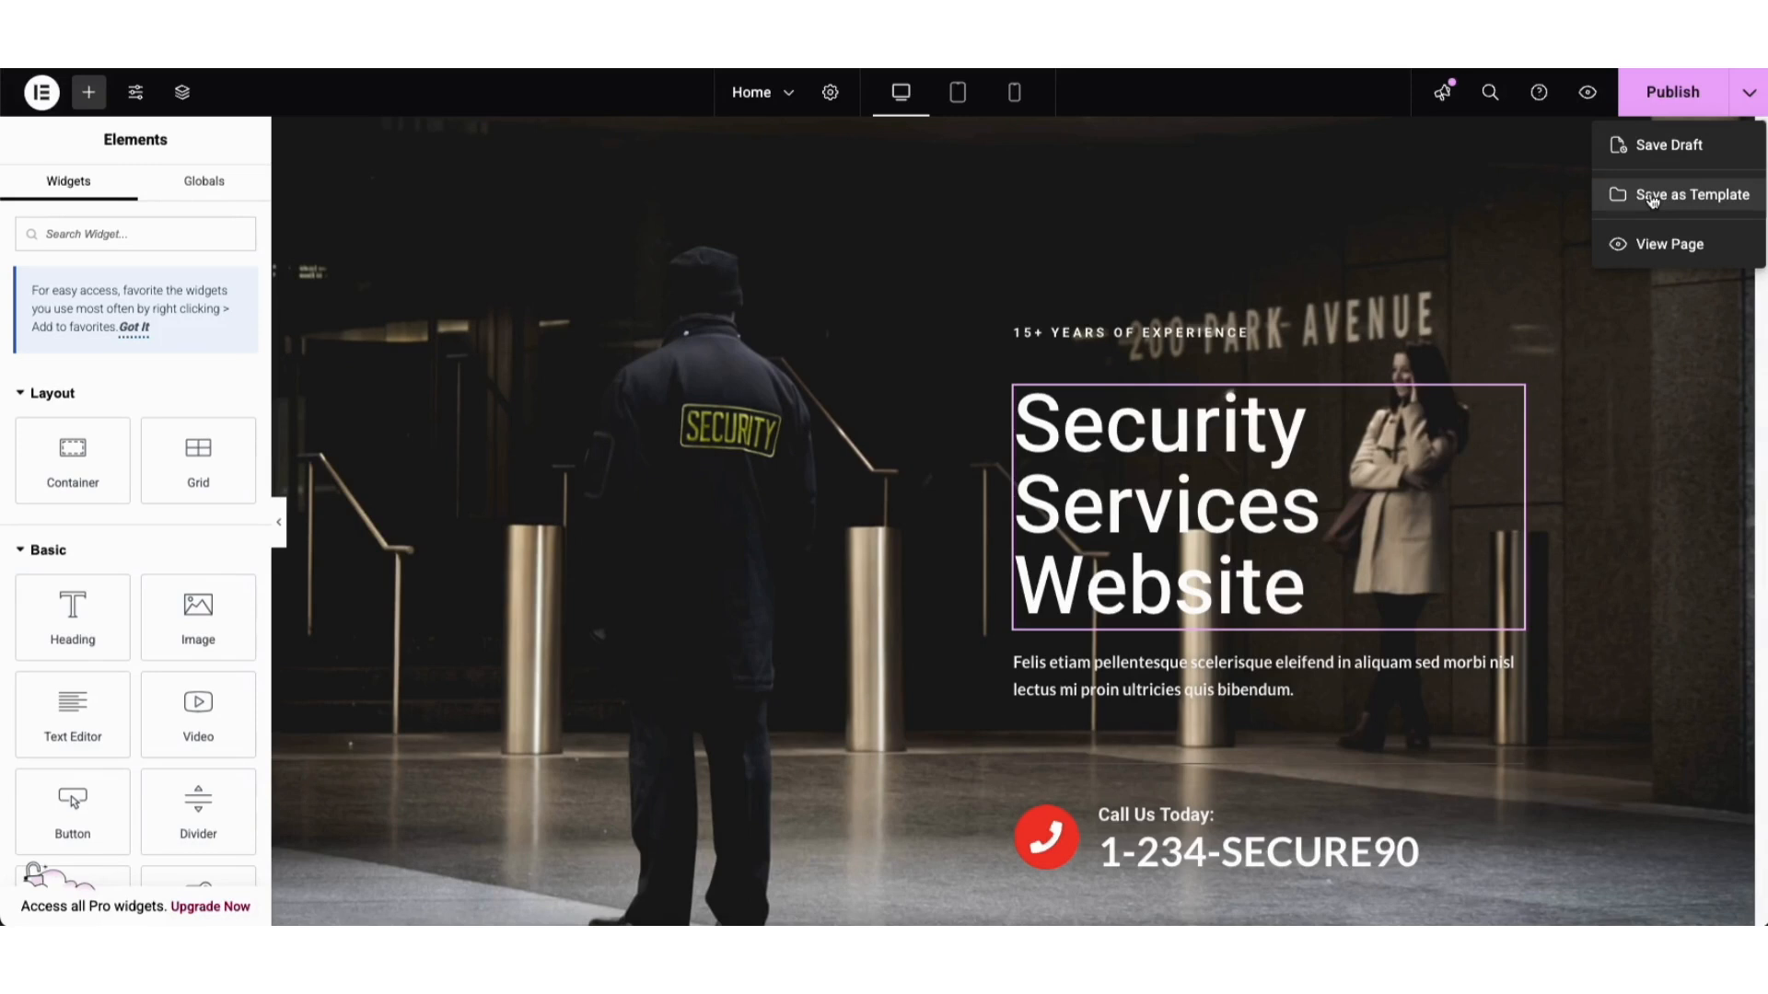
left_click(1571, 214)
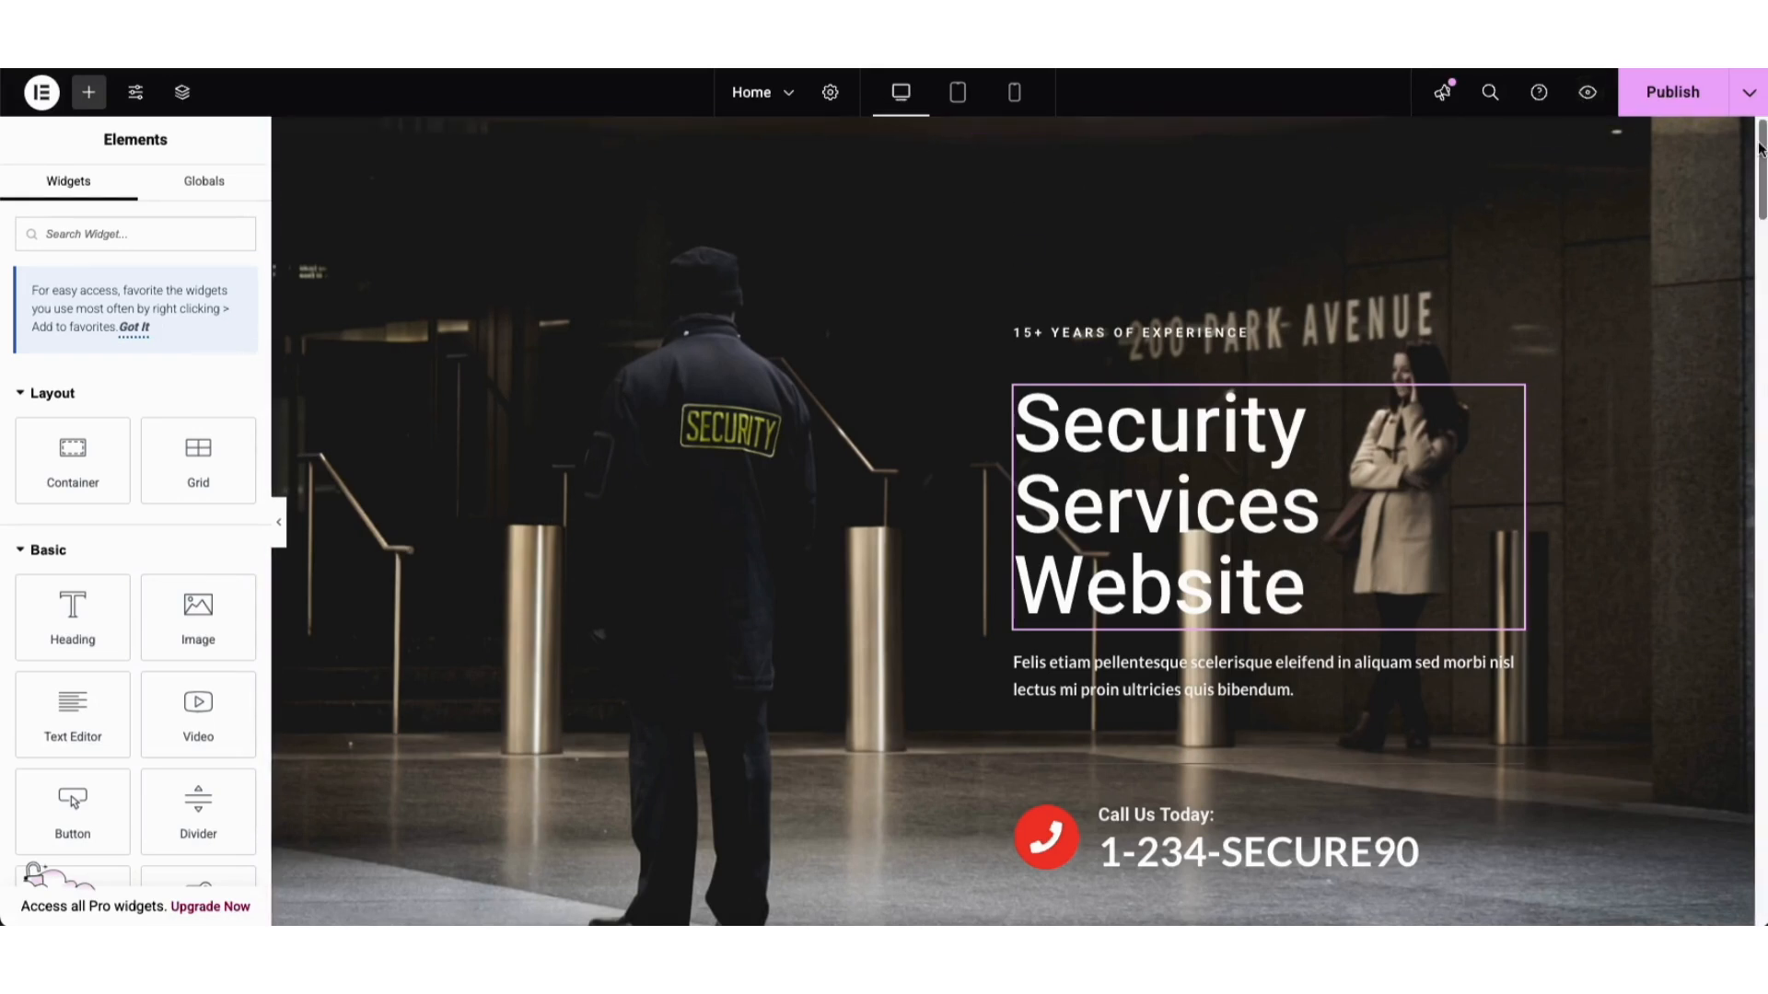
scroll(1697, 229, "down", 10)
scroll(1732, 349, "down", 3)
scroll(1731, 349, "up", 15)
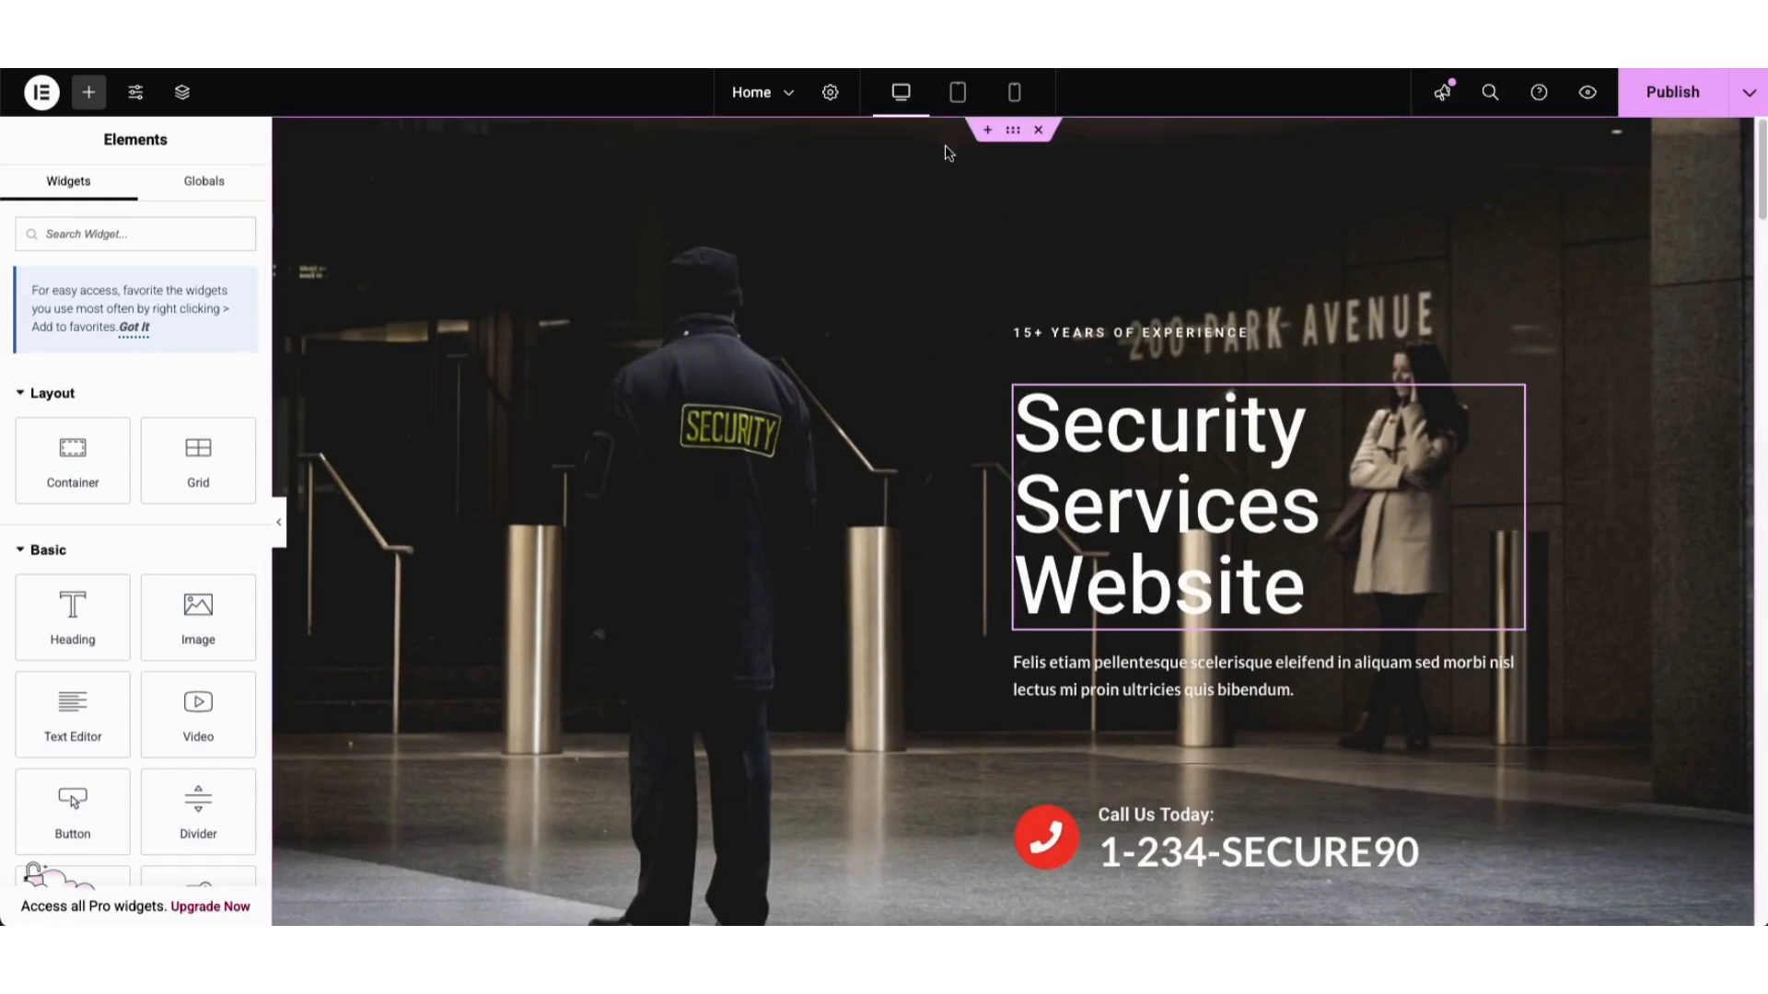
left_click(957, 92)
scroll(1397, 166, "down", 5)
scroll(1397, 258, "up", 5)
left_click(1013, 92)
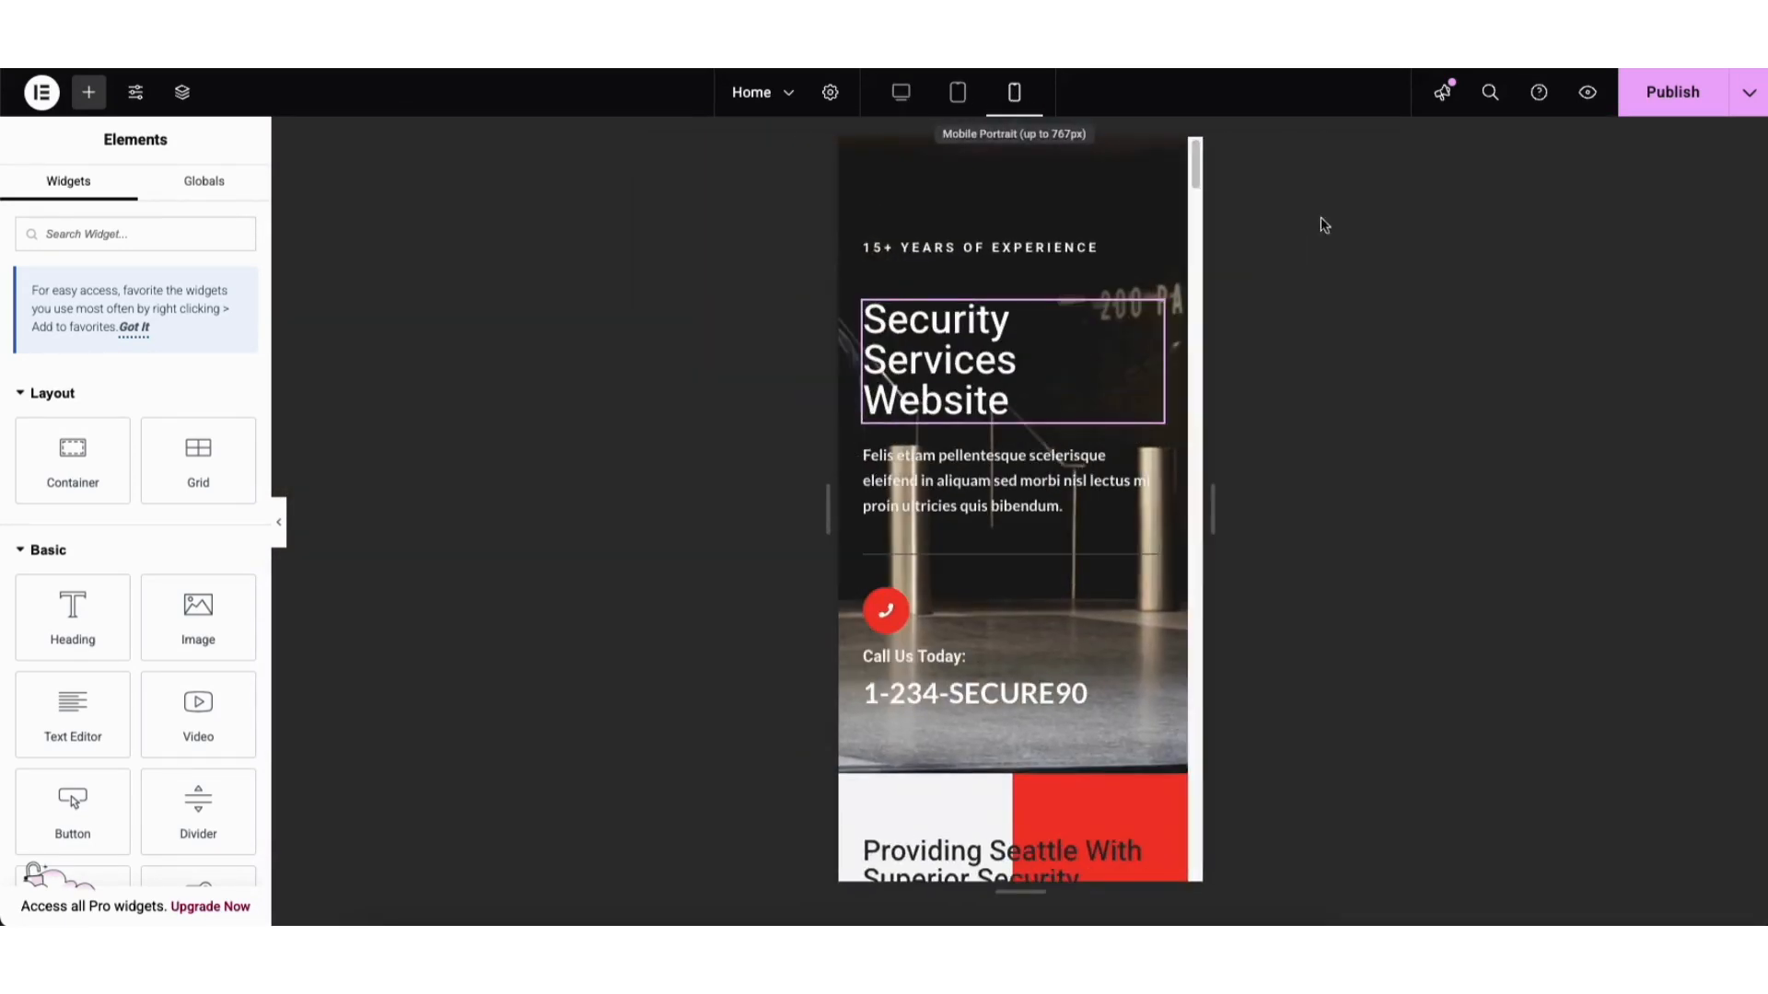
mouse_move(1195, 166)
left_mouse_down()
mouse_move(1194, 208)
mouse_move(1195, 156)
left_mouse_up()
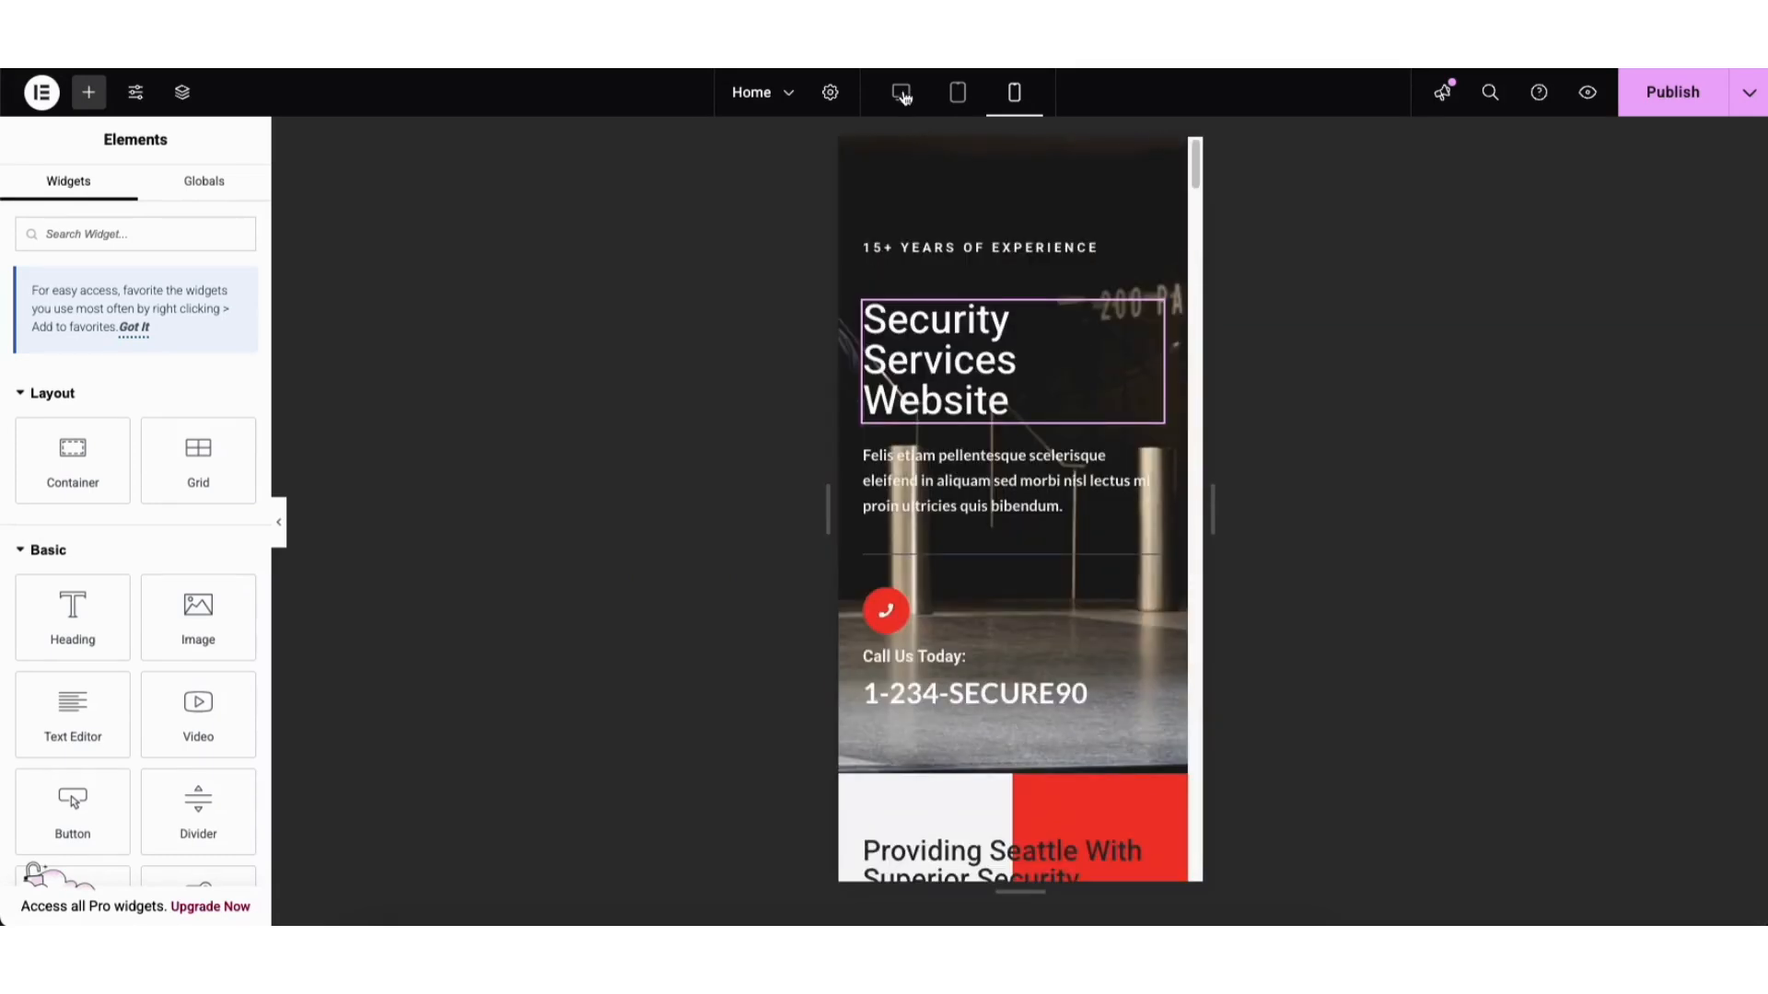
left_click(901, 92)
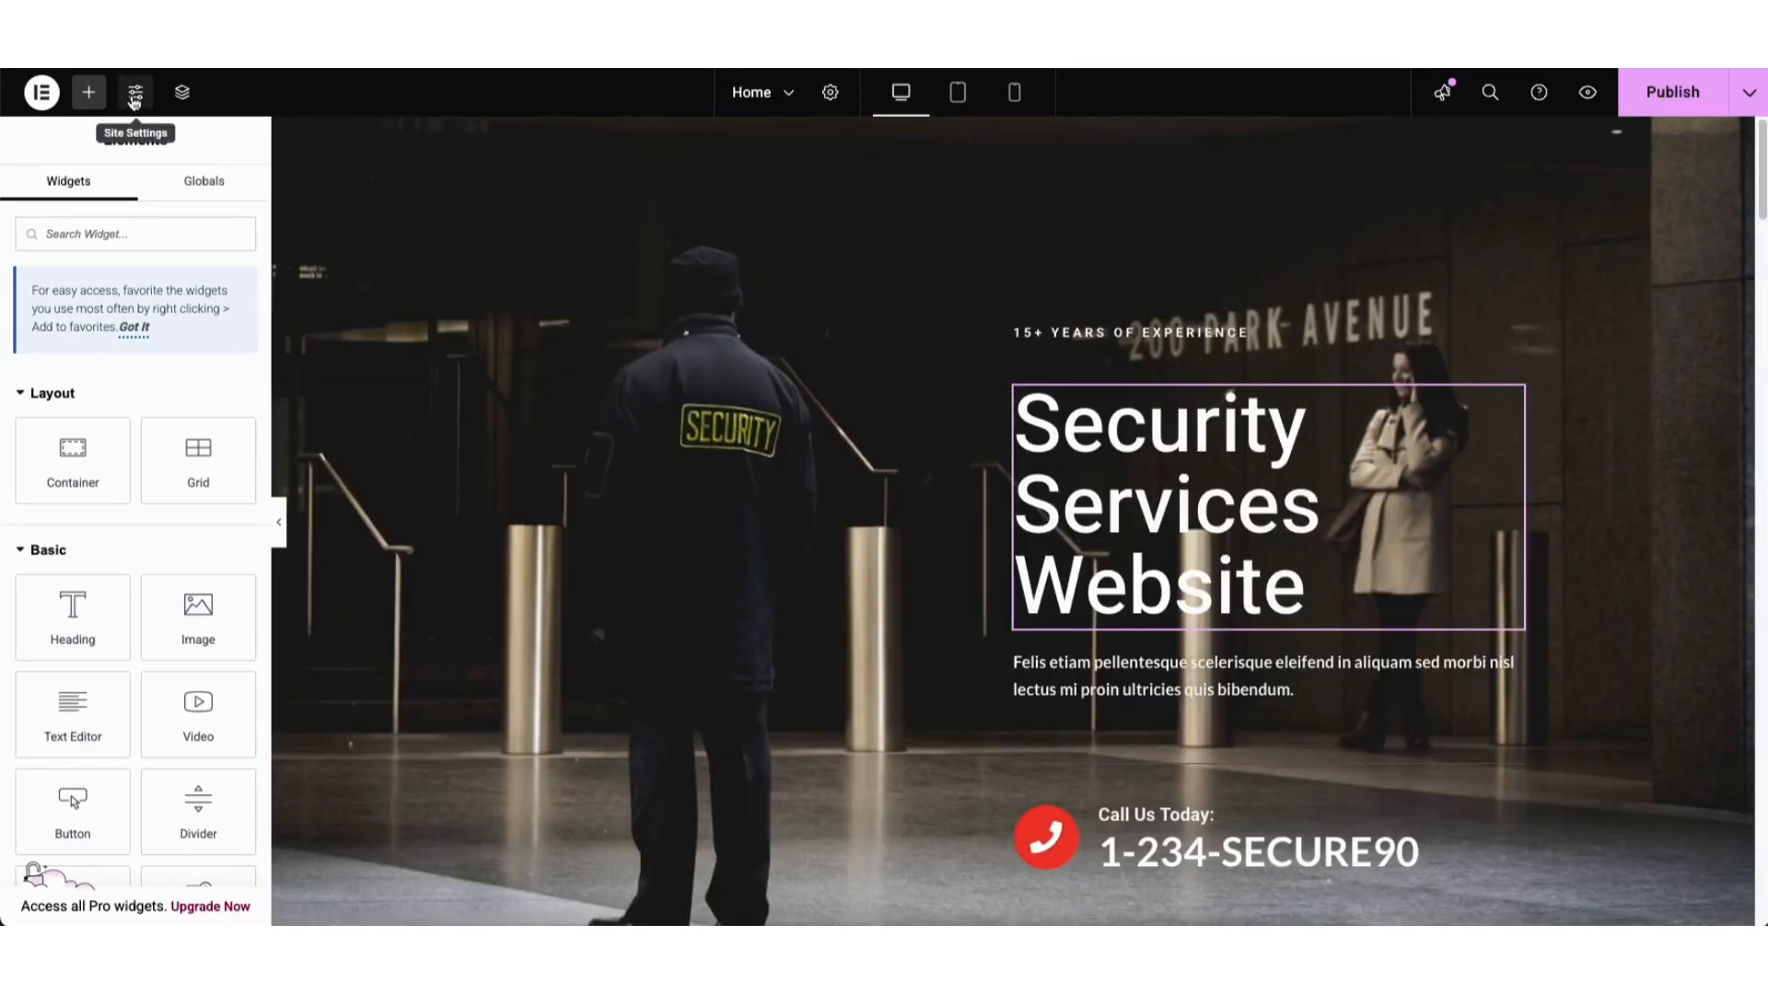
Step: Open and close Site Settings, then show the Home page's saved revisions in History
left_click(134, 94)
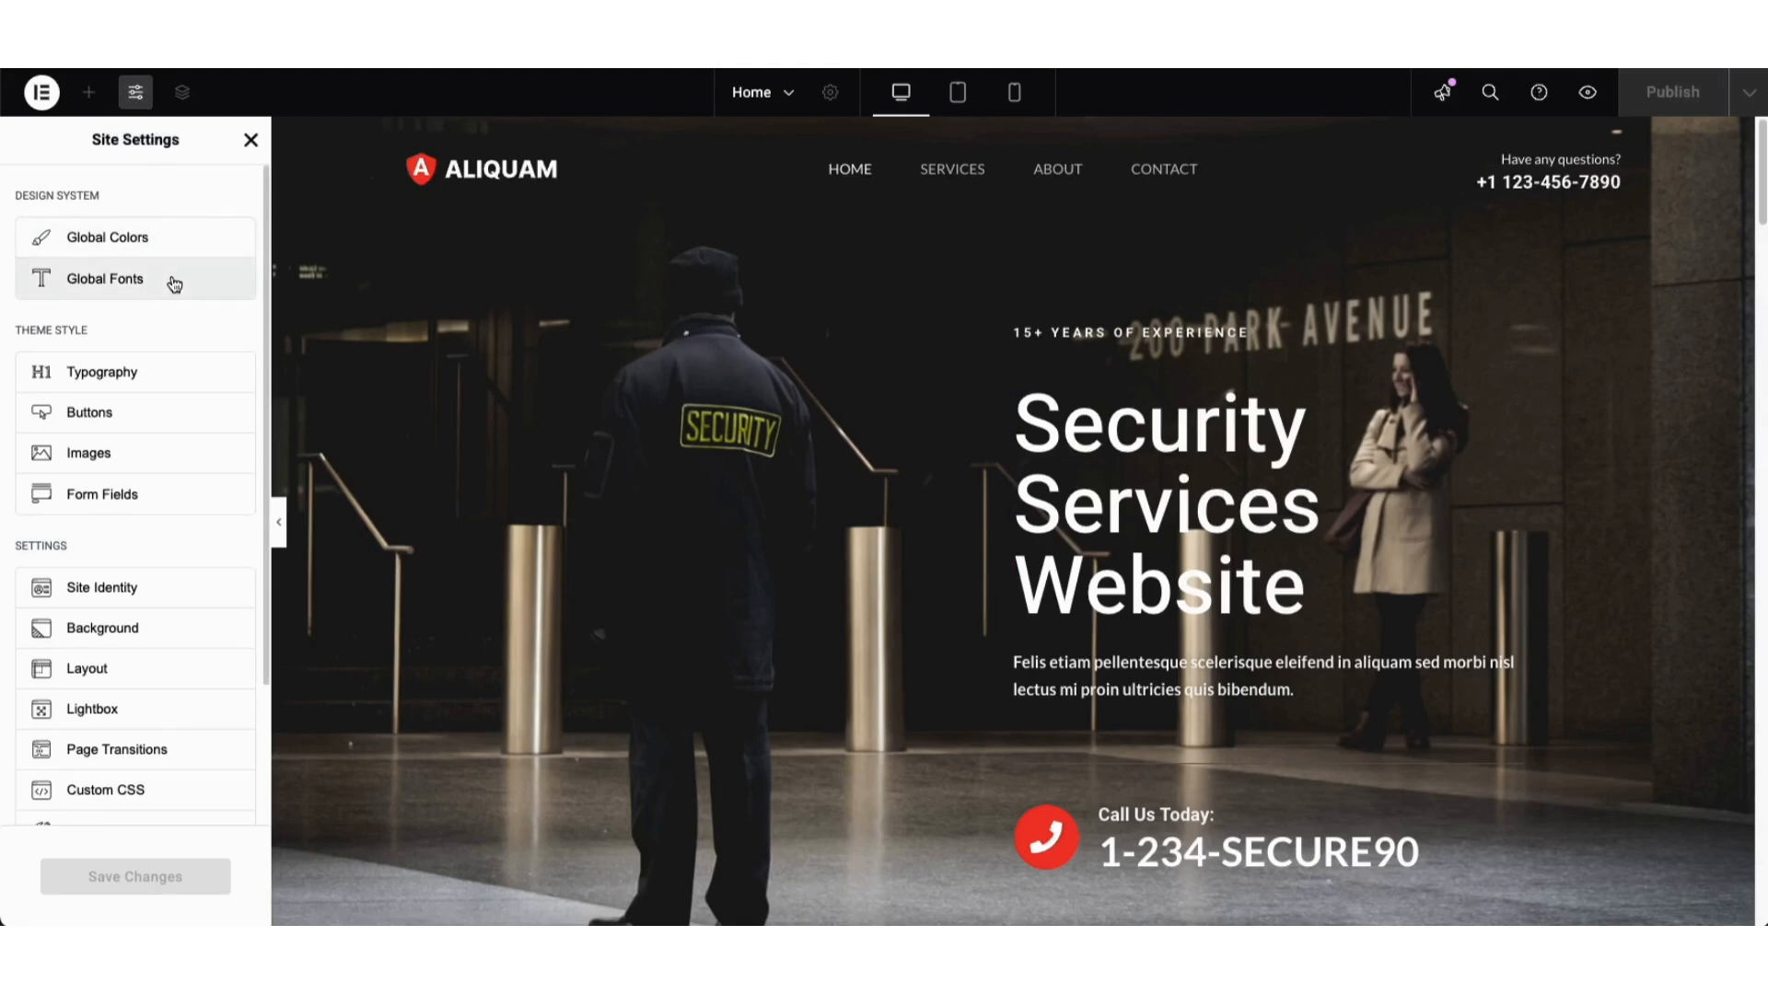
left_click(248, 141)
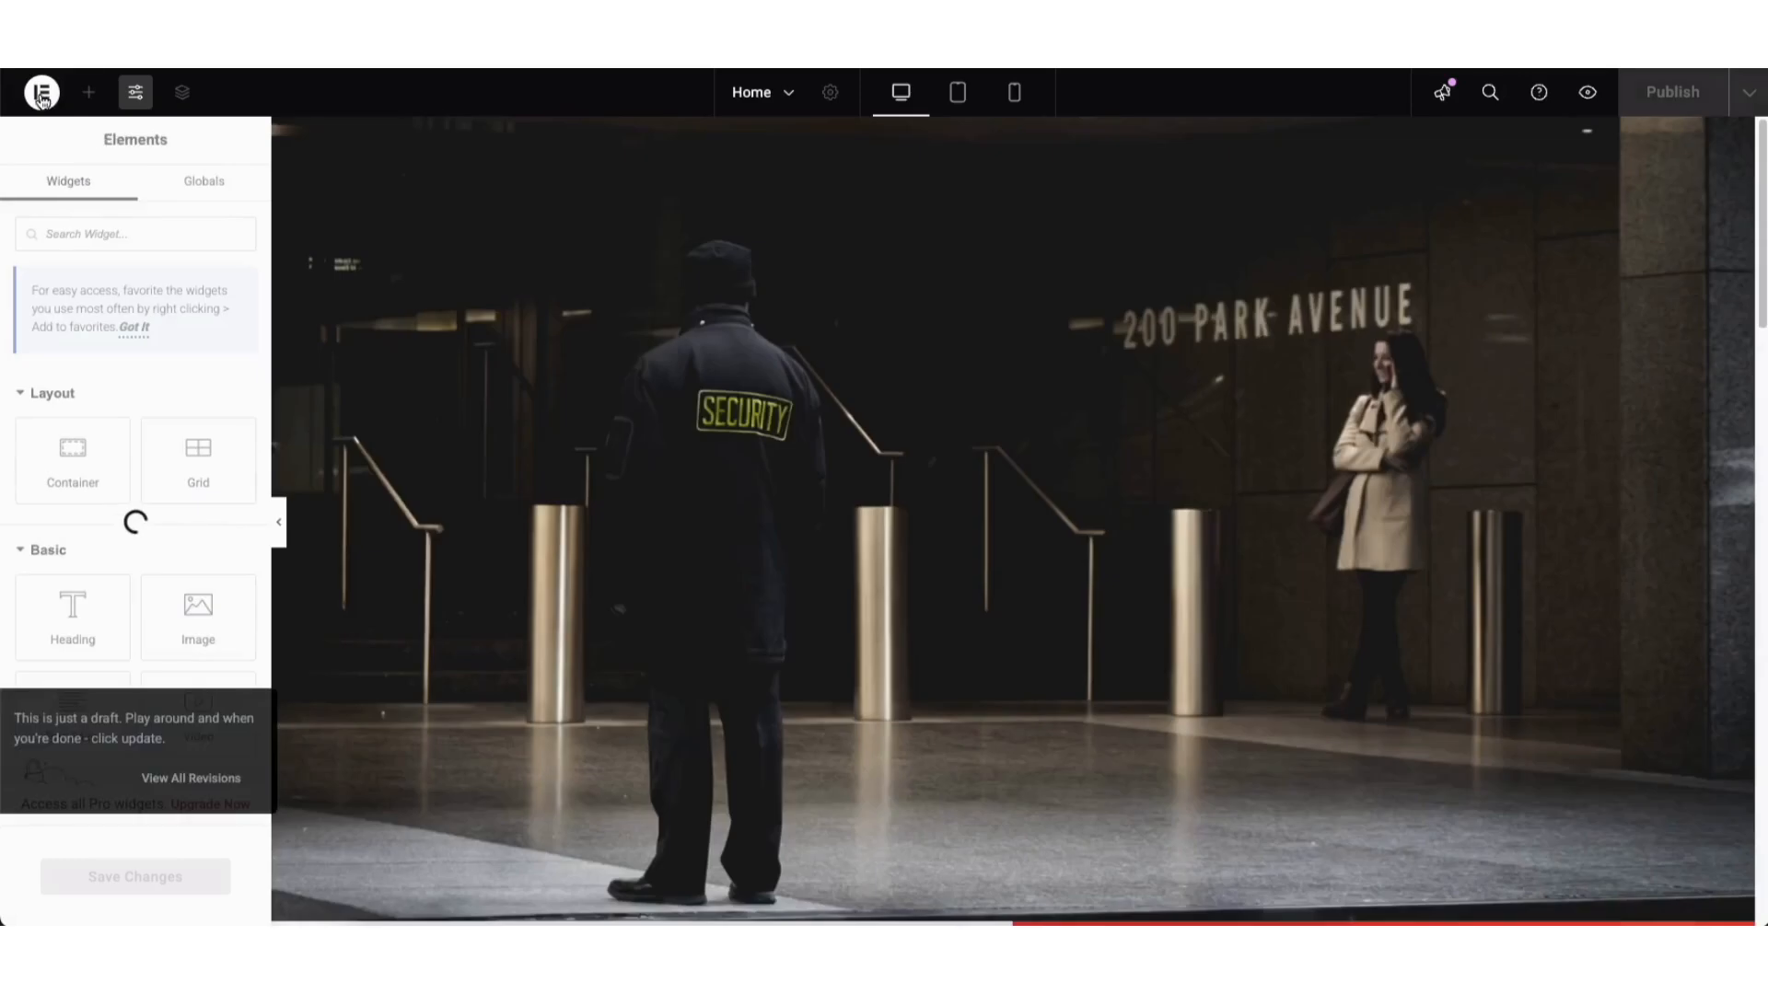
left_click(42, 93)
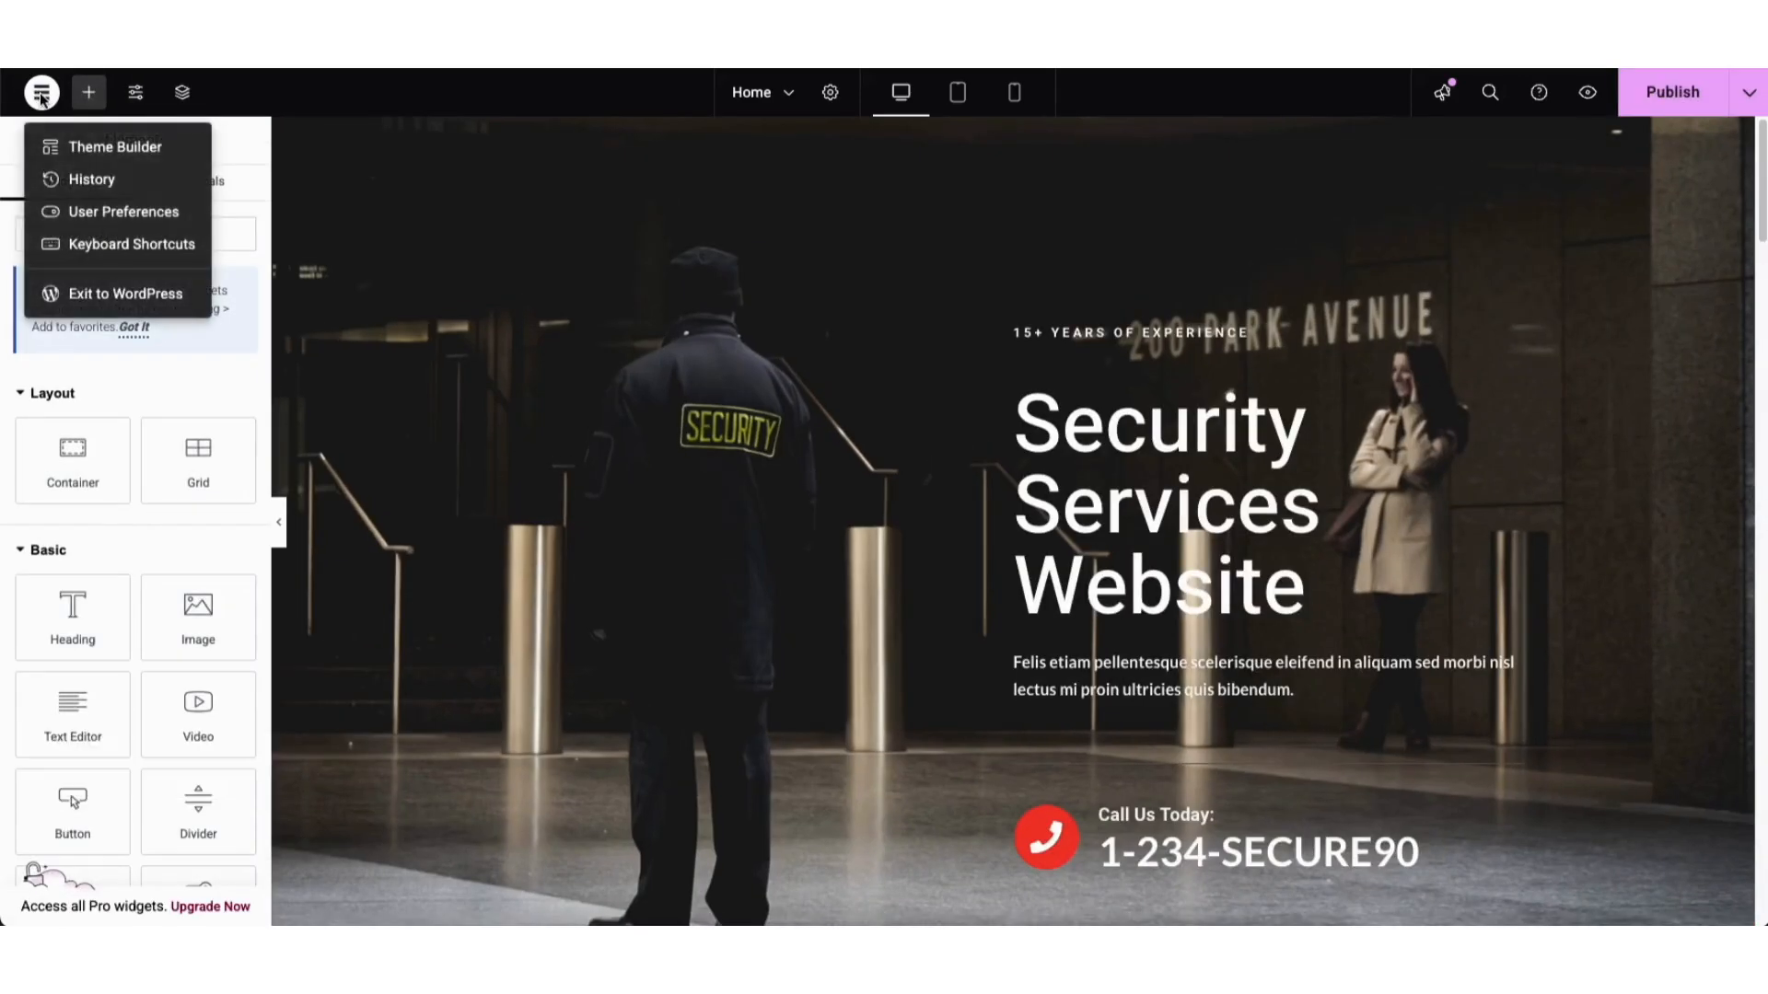
left_click(81, 181)
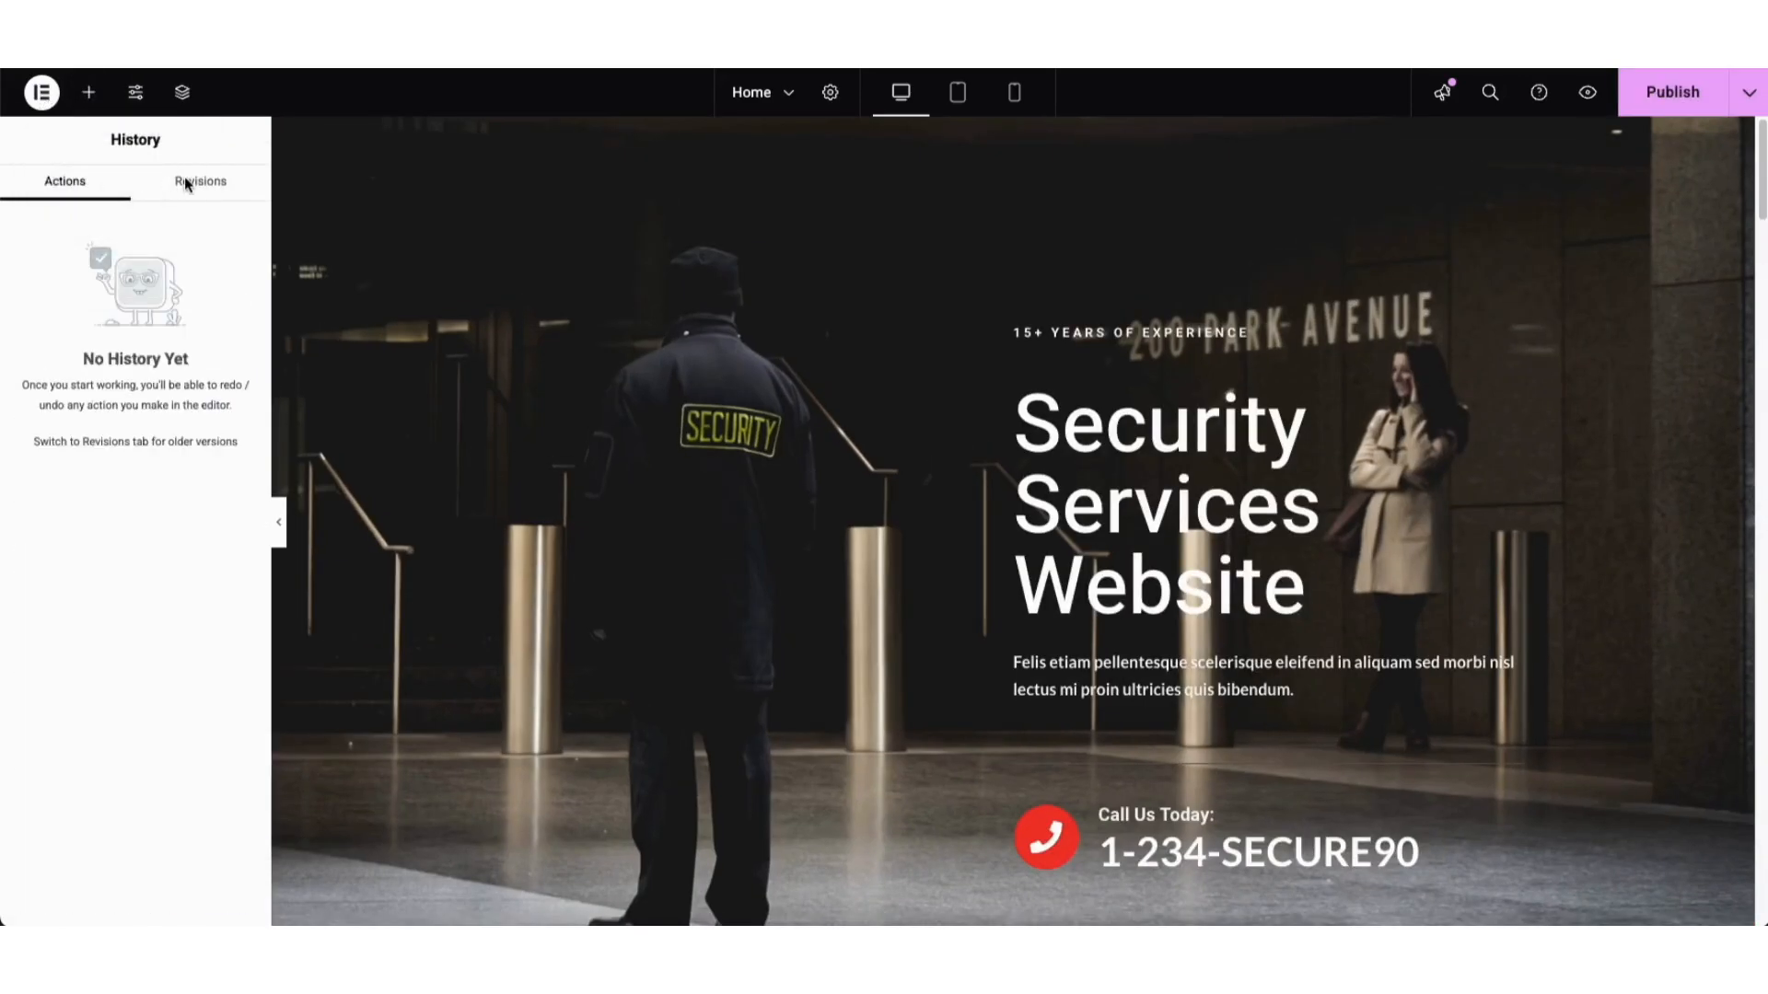
left_click(191, 184)
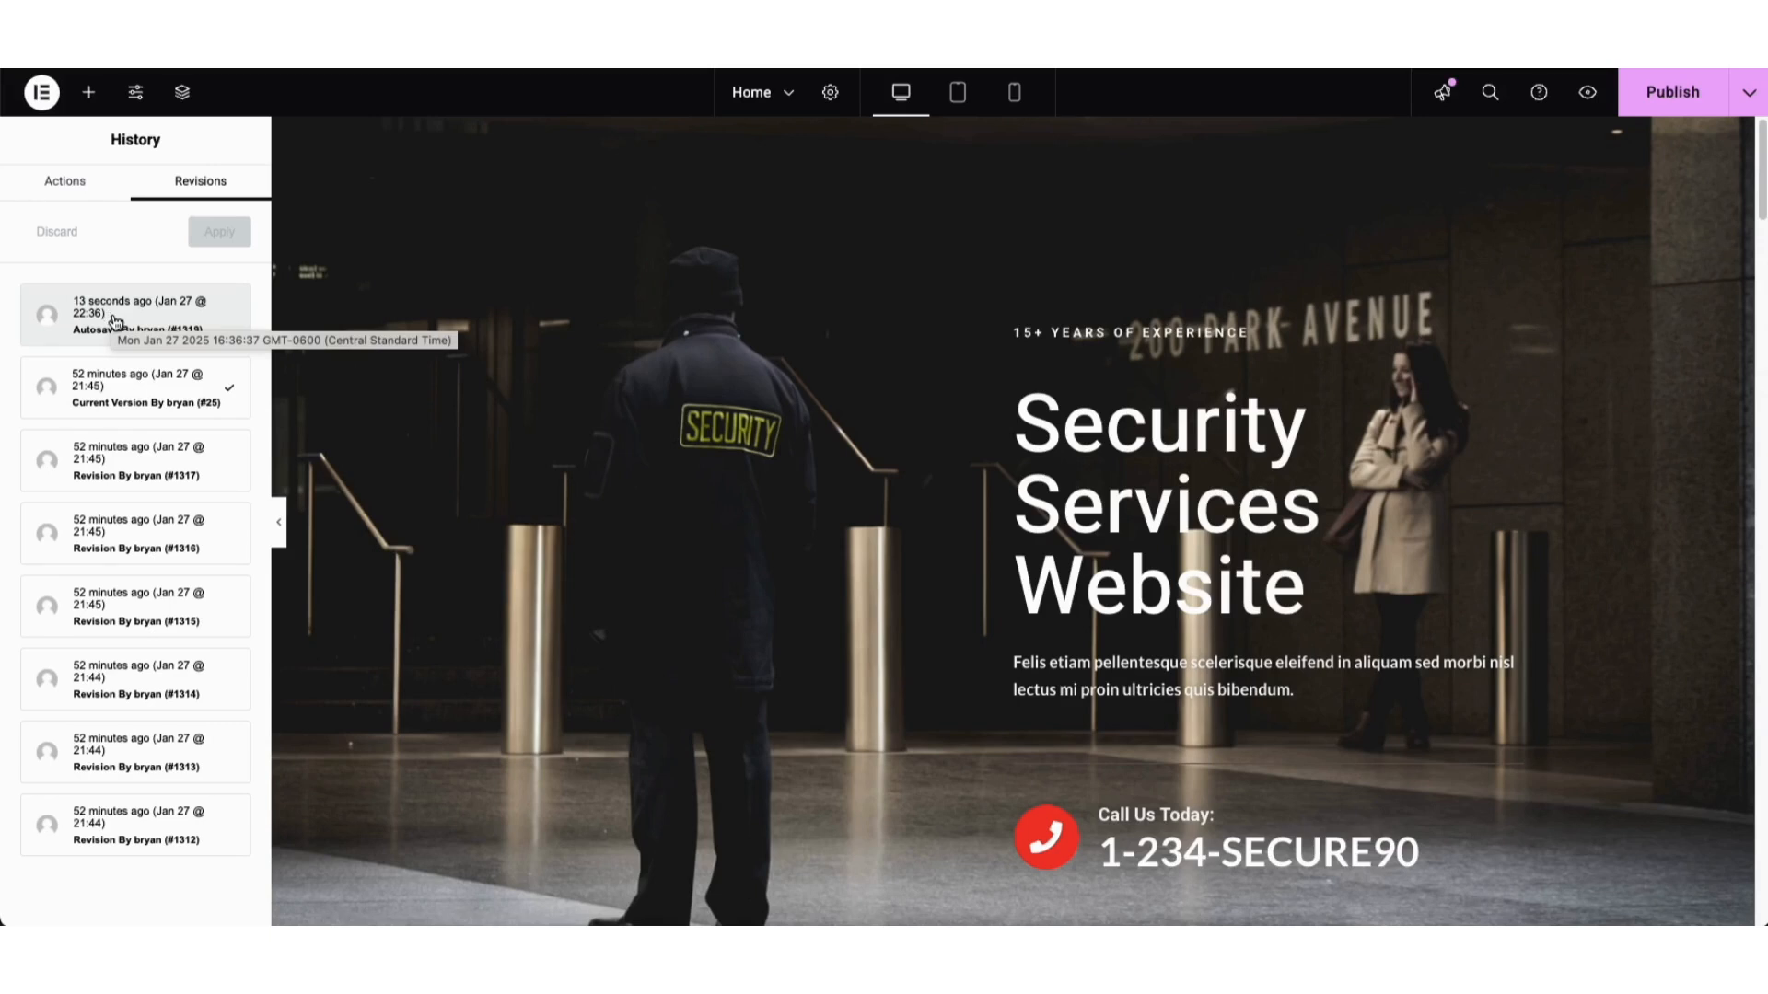
left_click(42, 93)
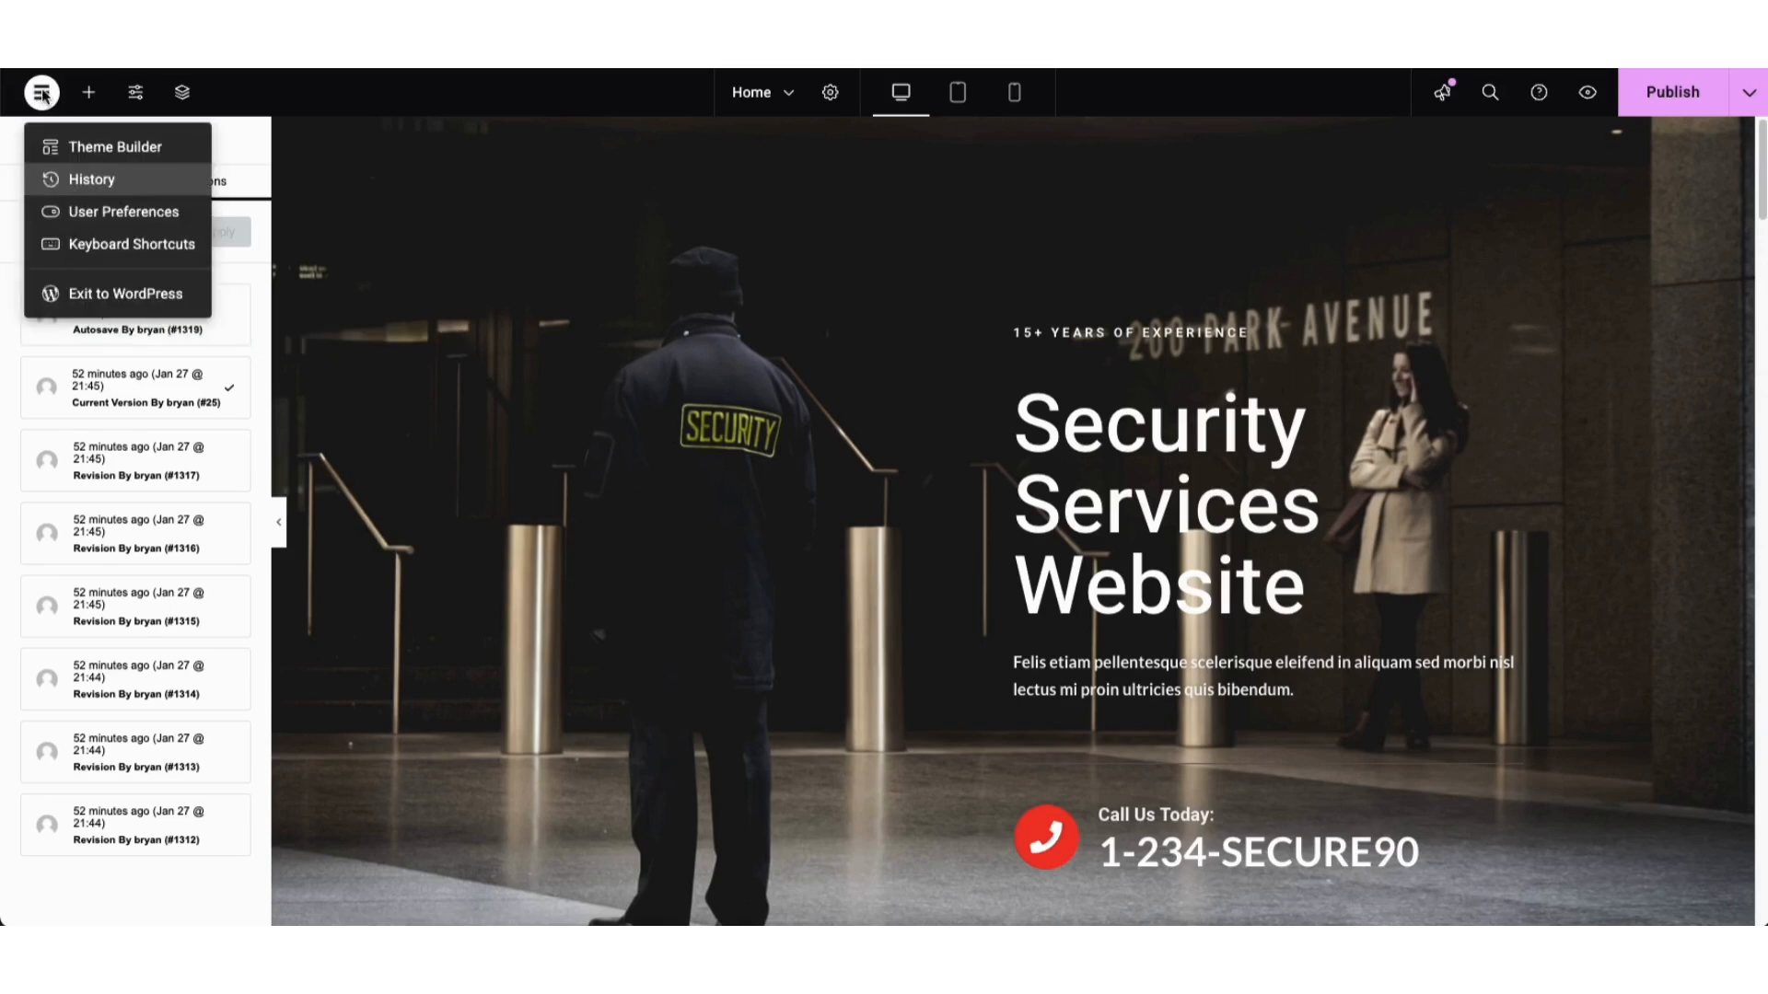
Step: Exit Elementor to the WordPress dashboard and browse All Pages and the Media Library
left_click(102, 303)
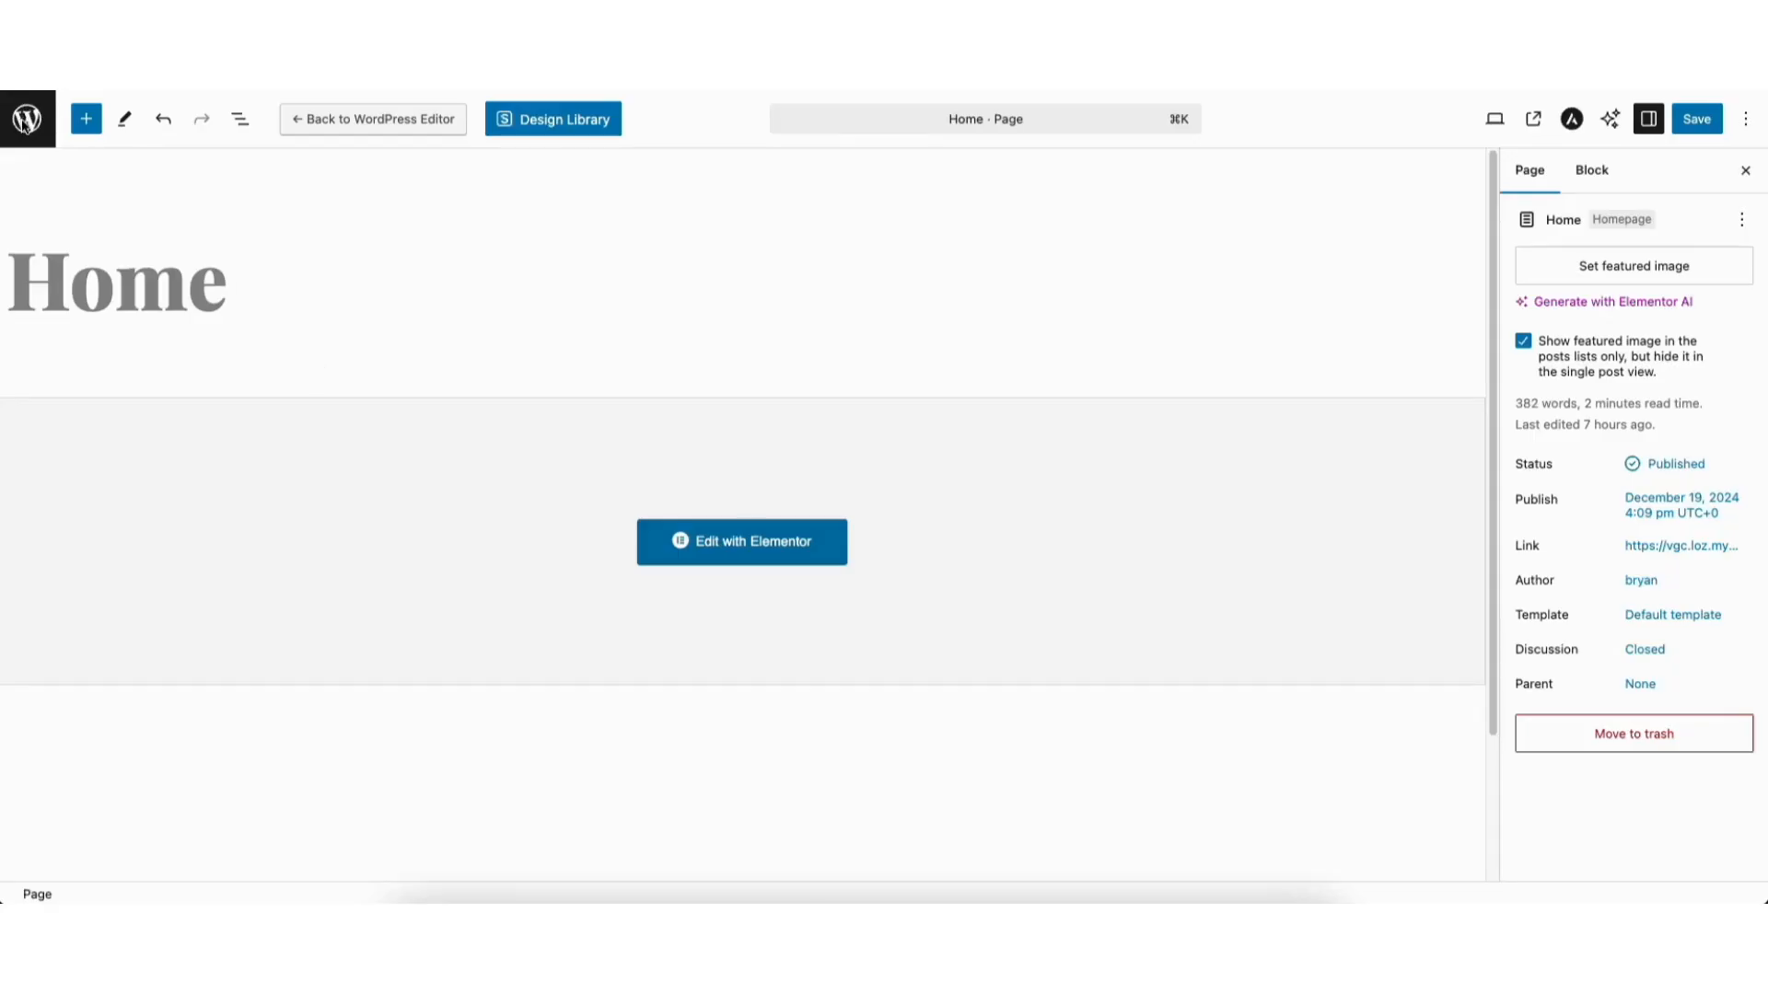
left_click(26, 125)
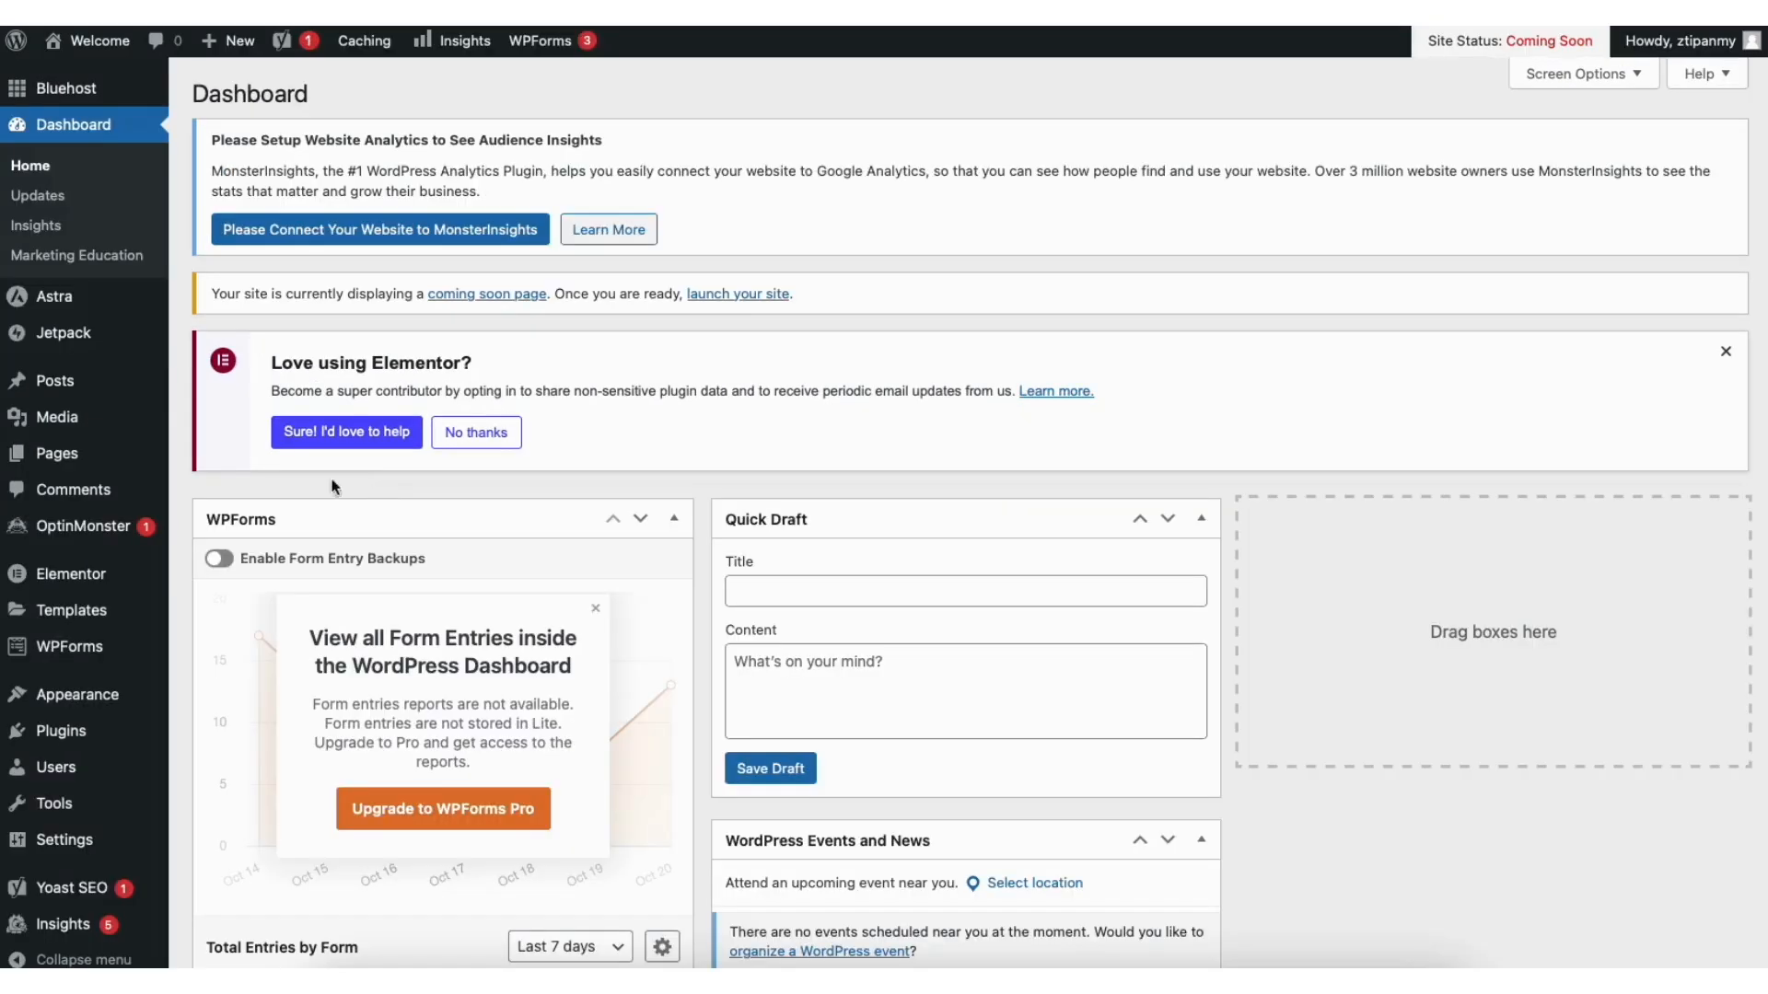
mouse_move(77, 460)
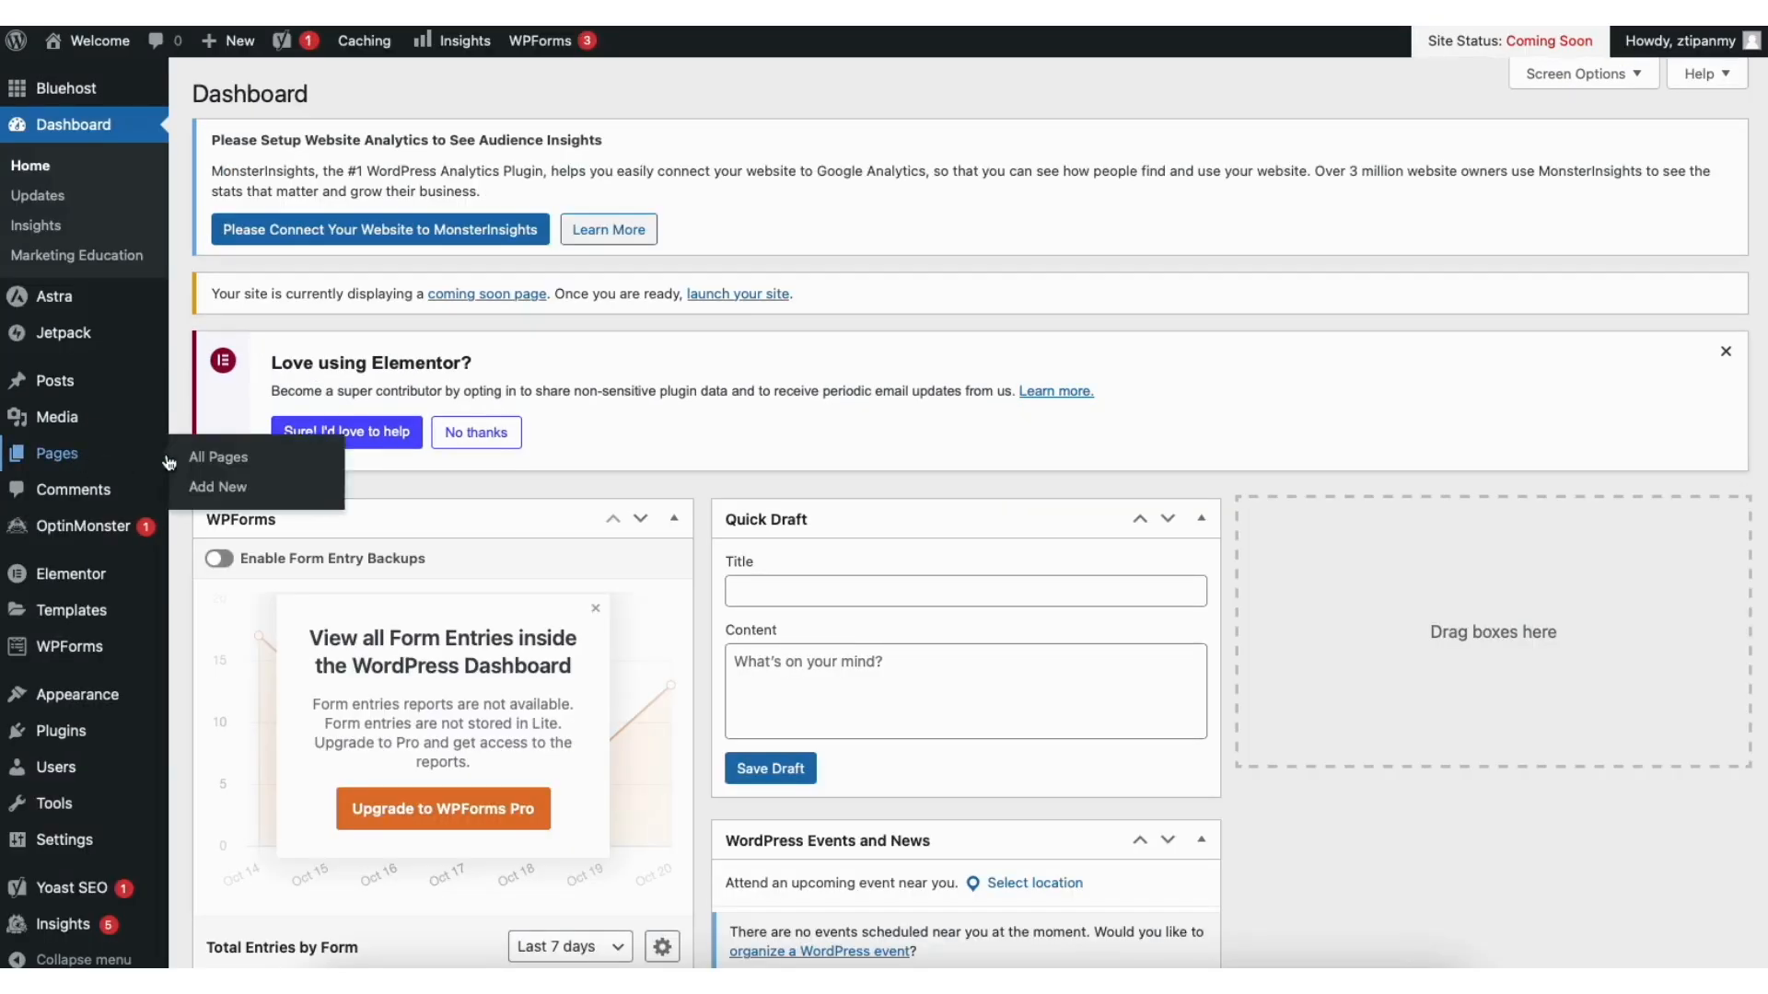
left_click(232, 458)
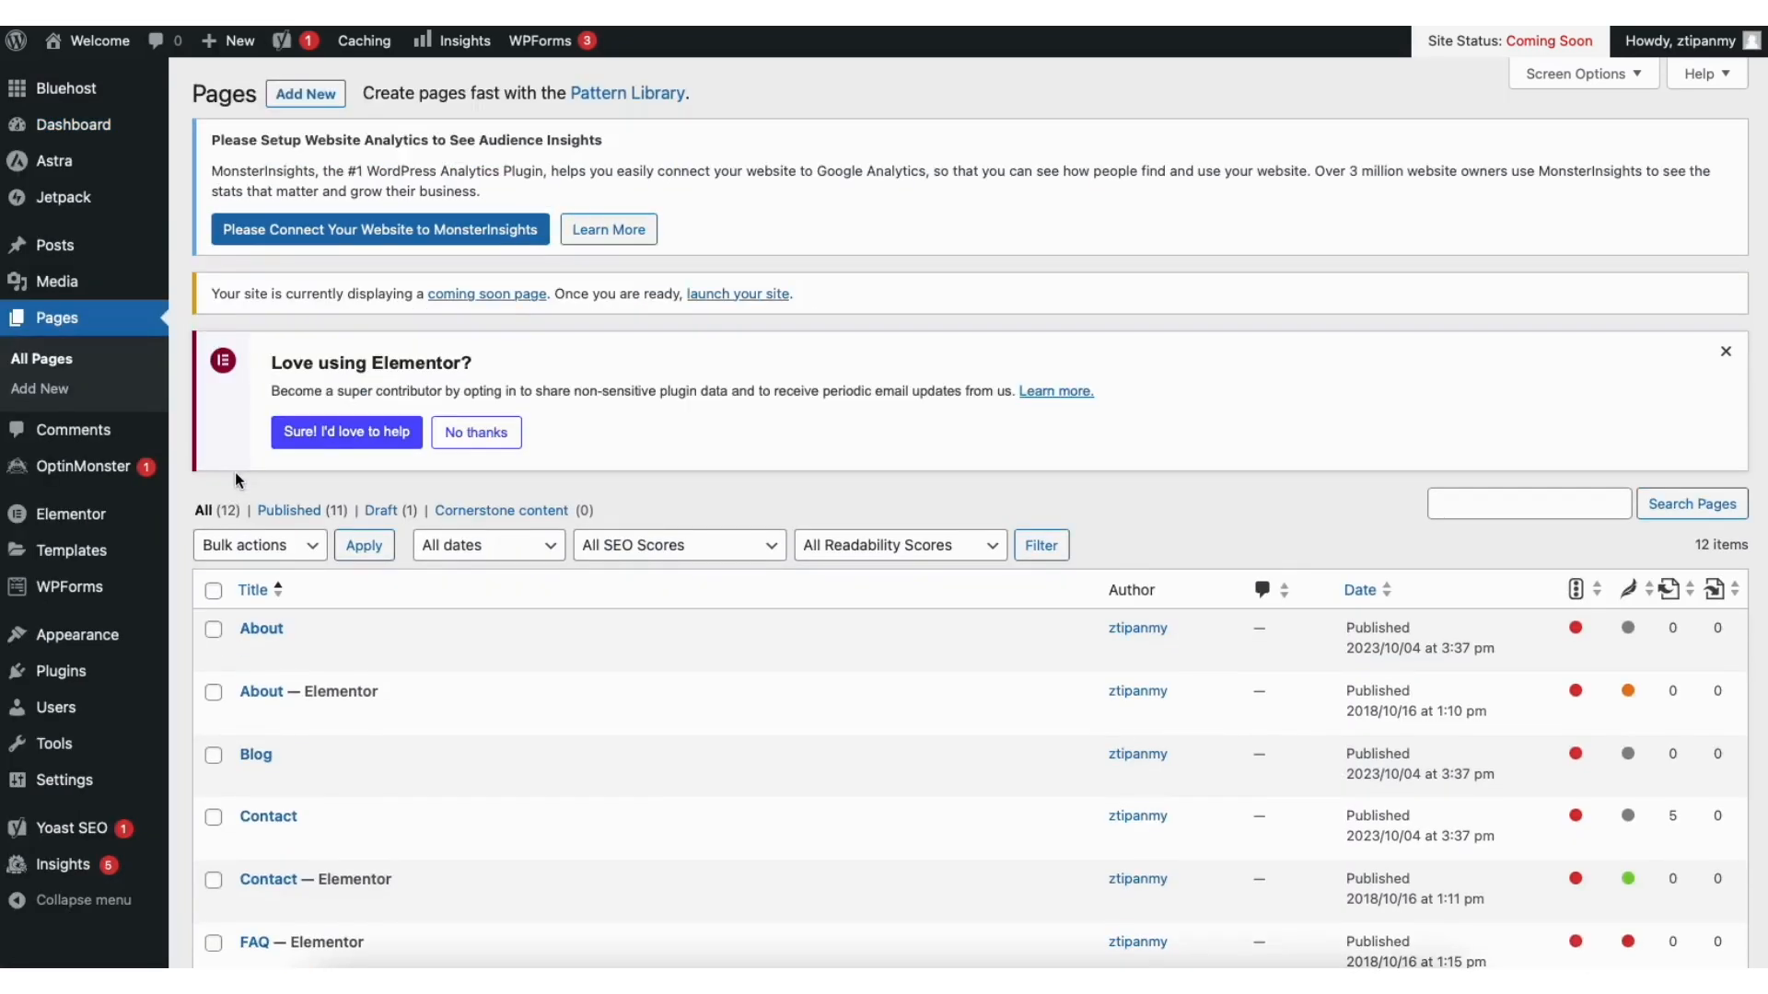
mouse_move(51, 289)
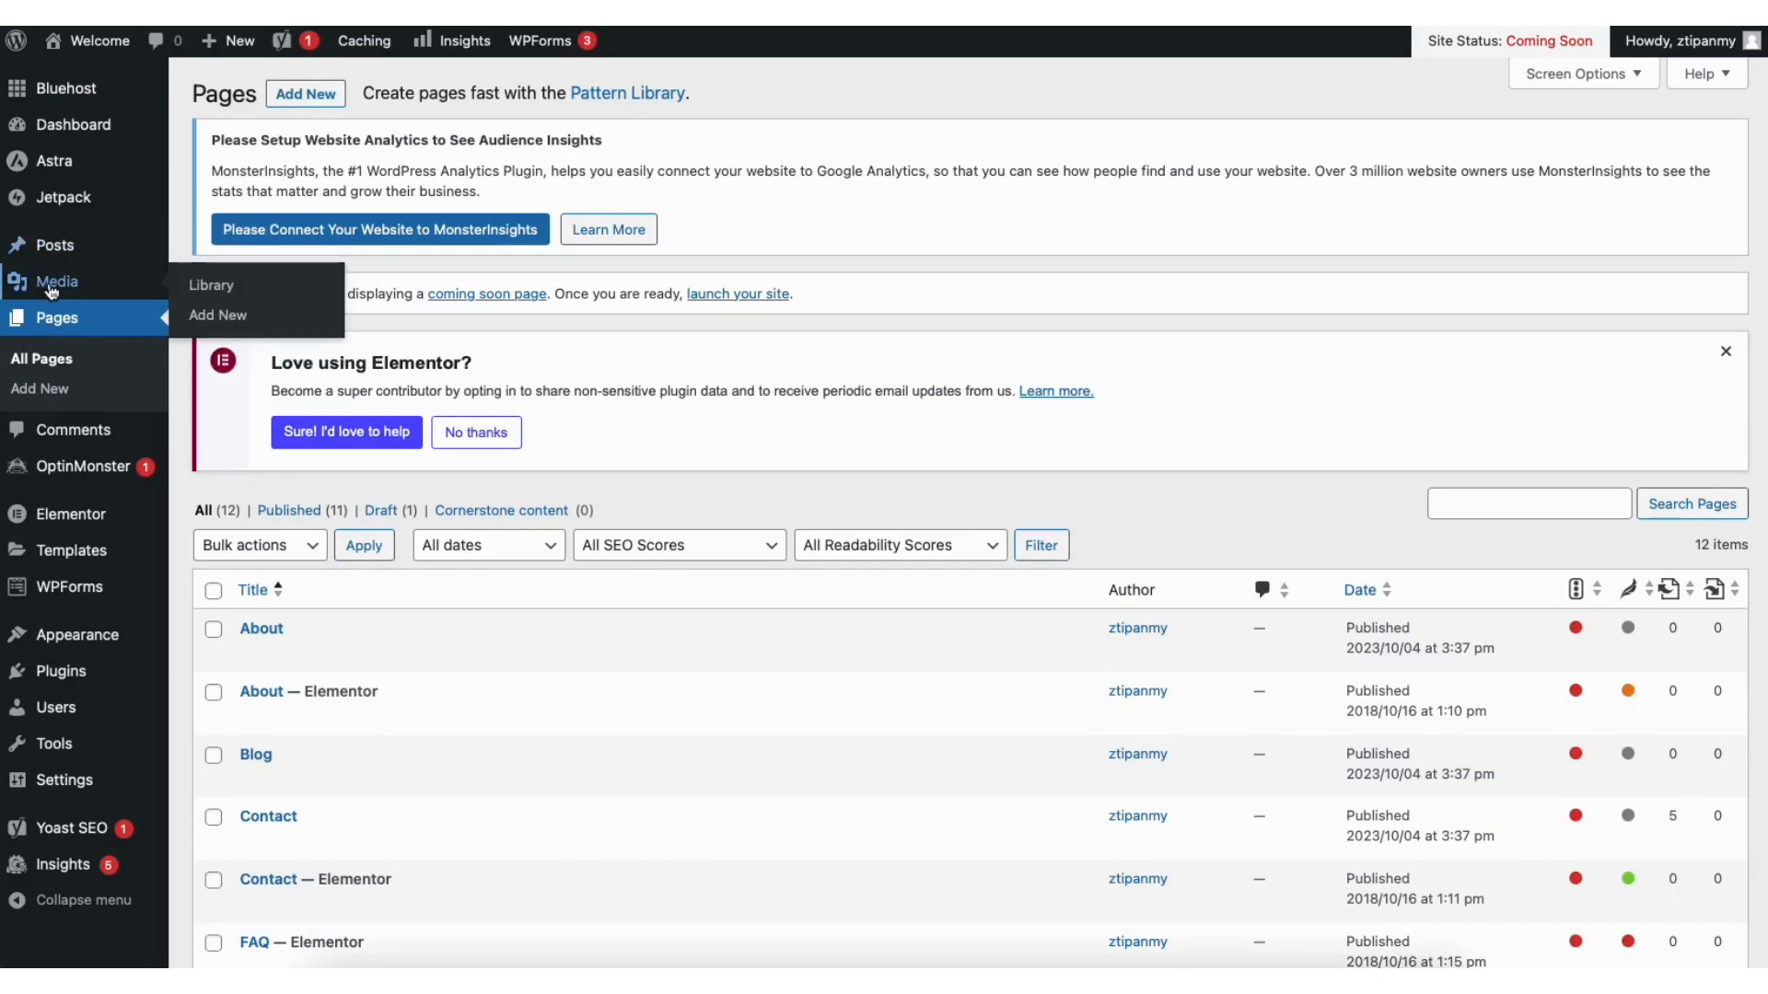
left_click(225, 291)
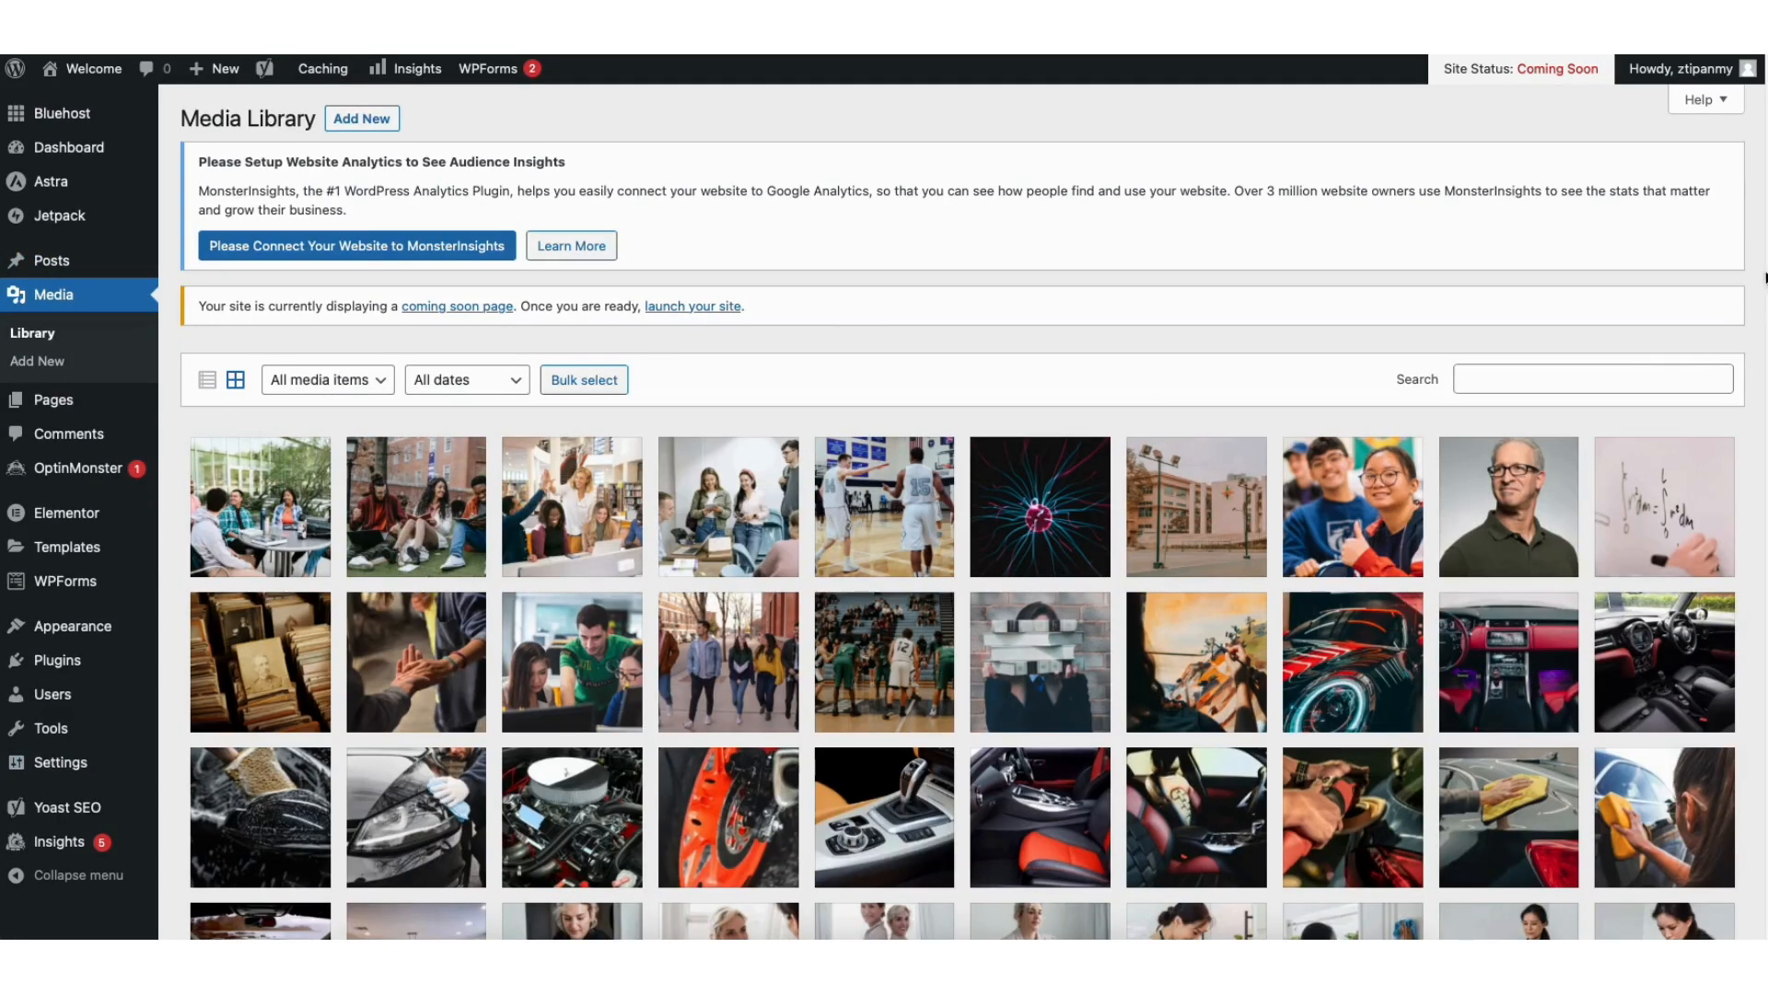
scroll(963, 512, "down", 3)
scroll(962, 512, "down", 2)
scroll(379, 138, "up", 5)
Step: Look through All Posts, then the Comments screen with its sample comment
mouse_move(64, 265)
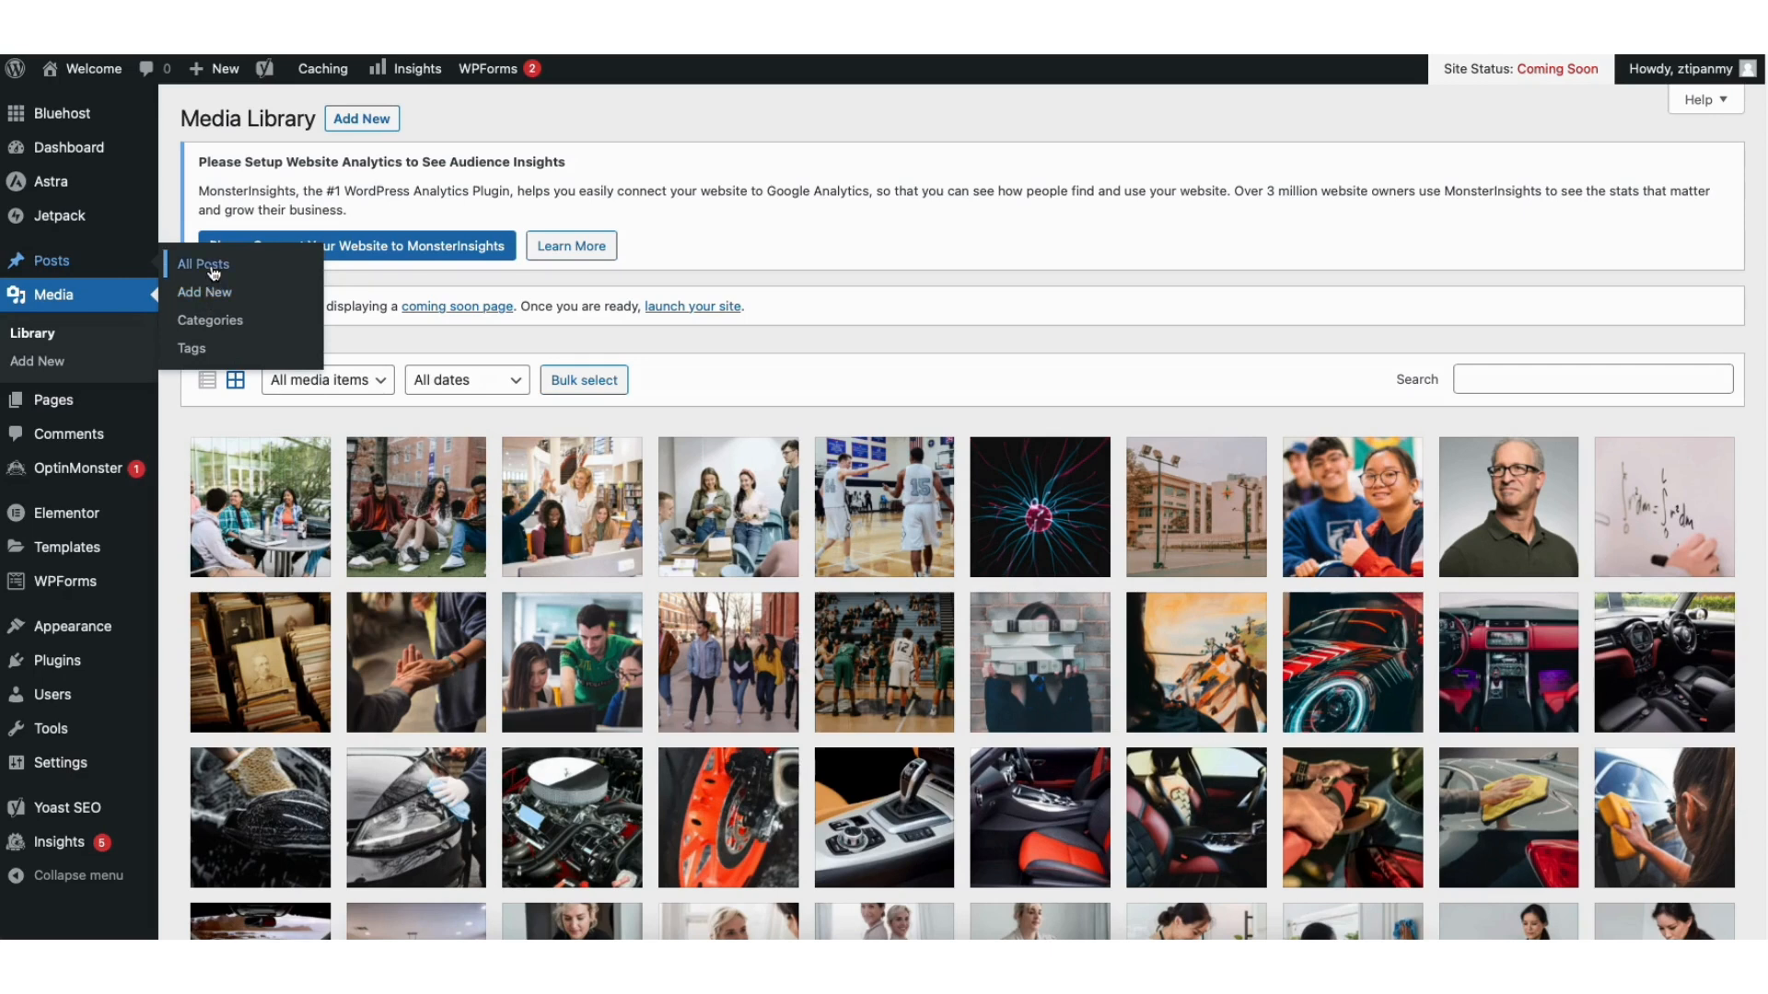
left_click(212, 267)
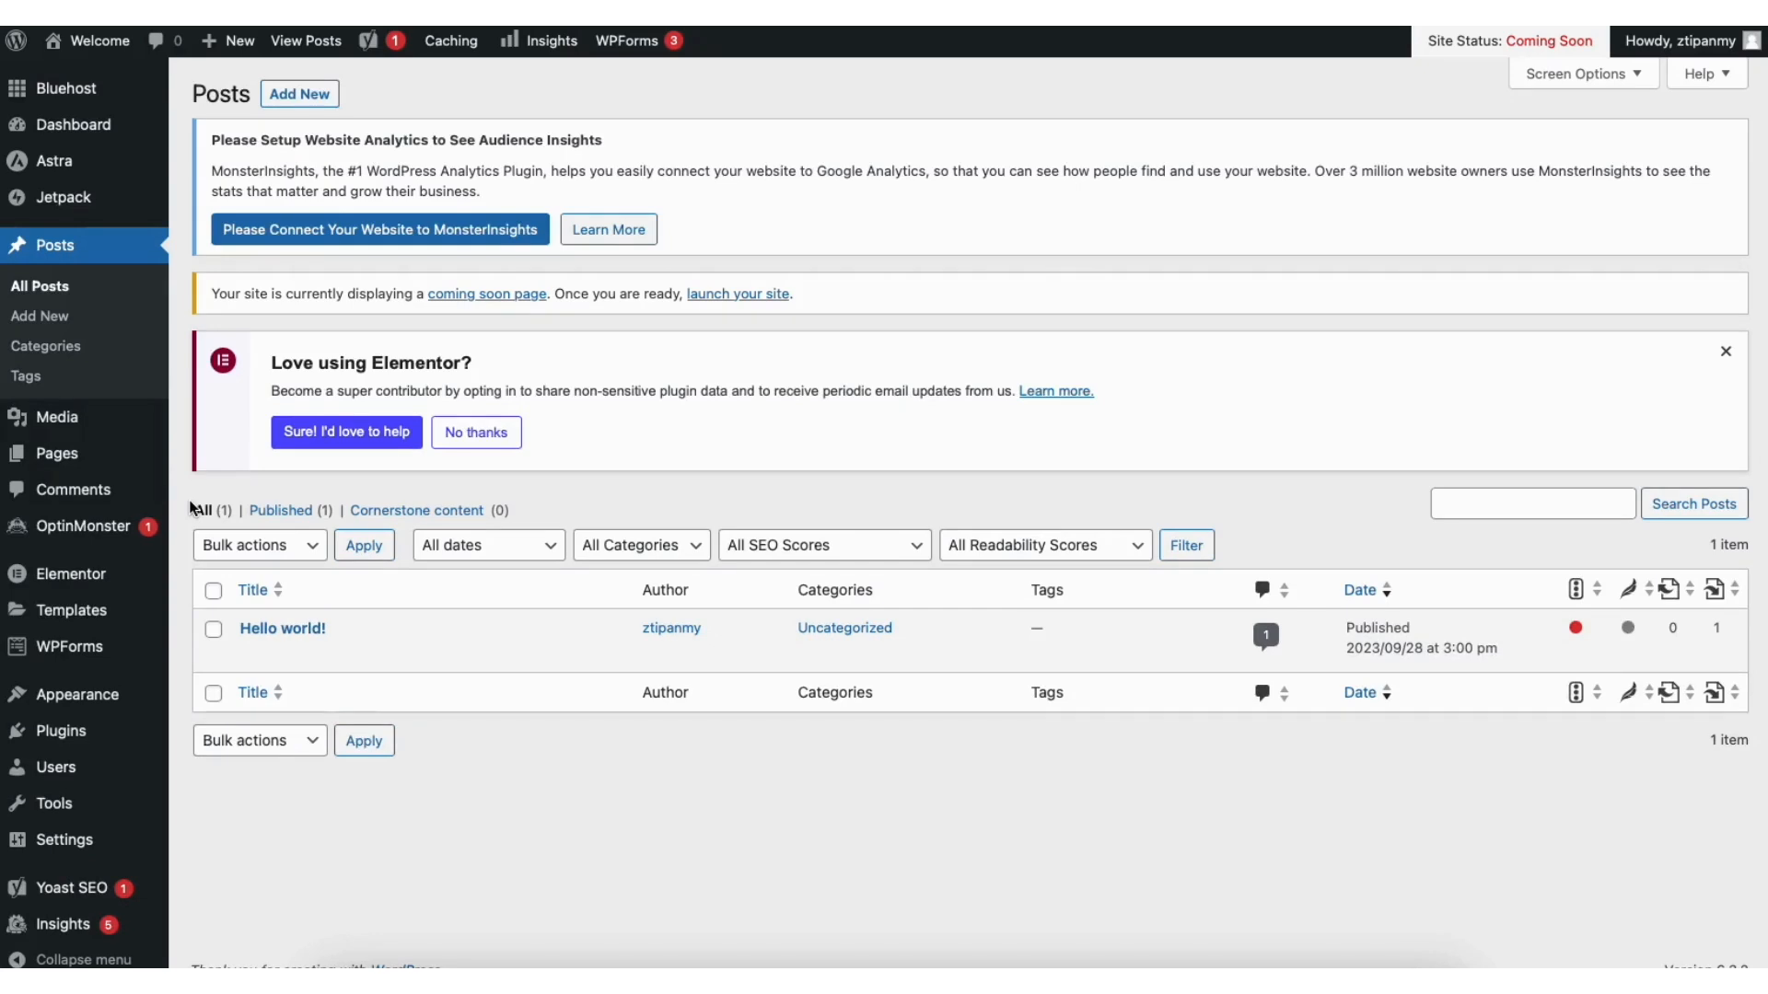
left_click(89, 493)
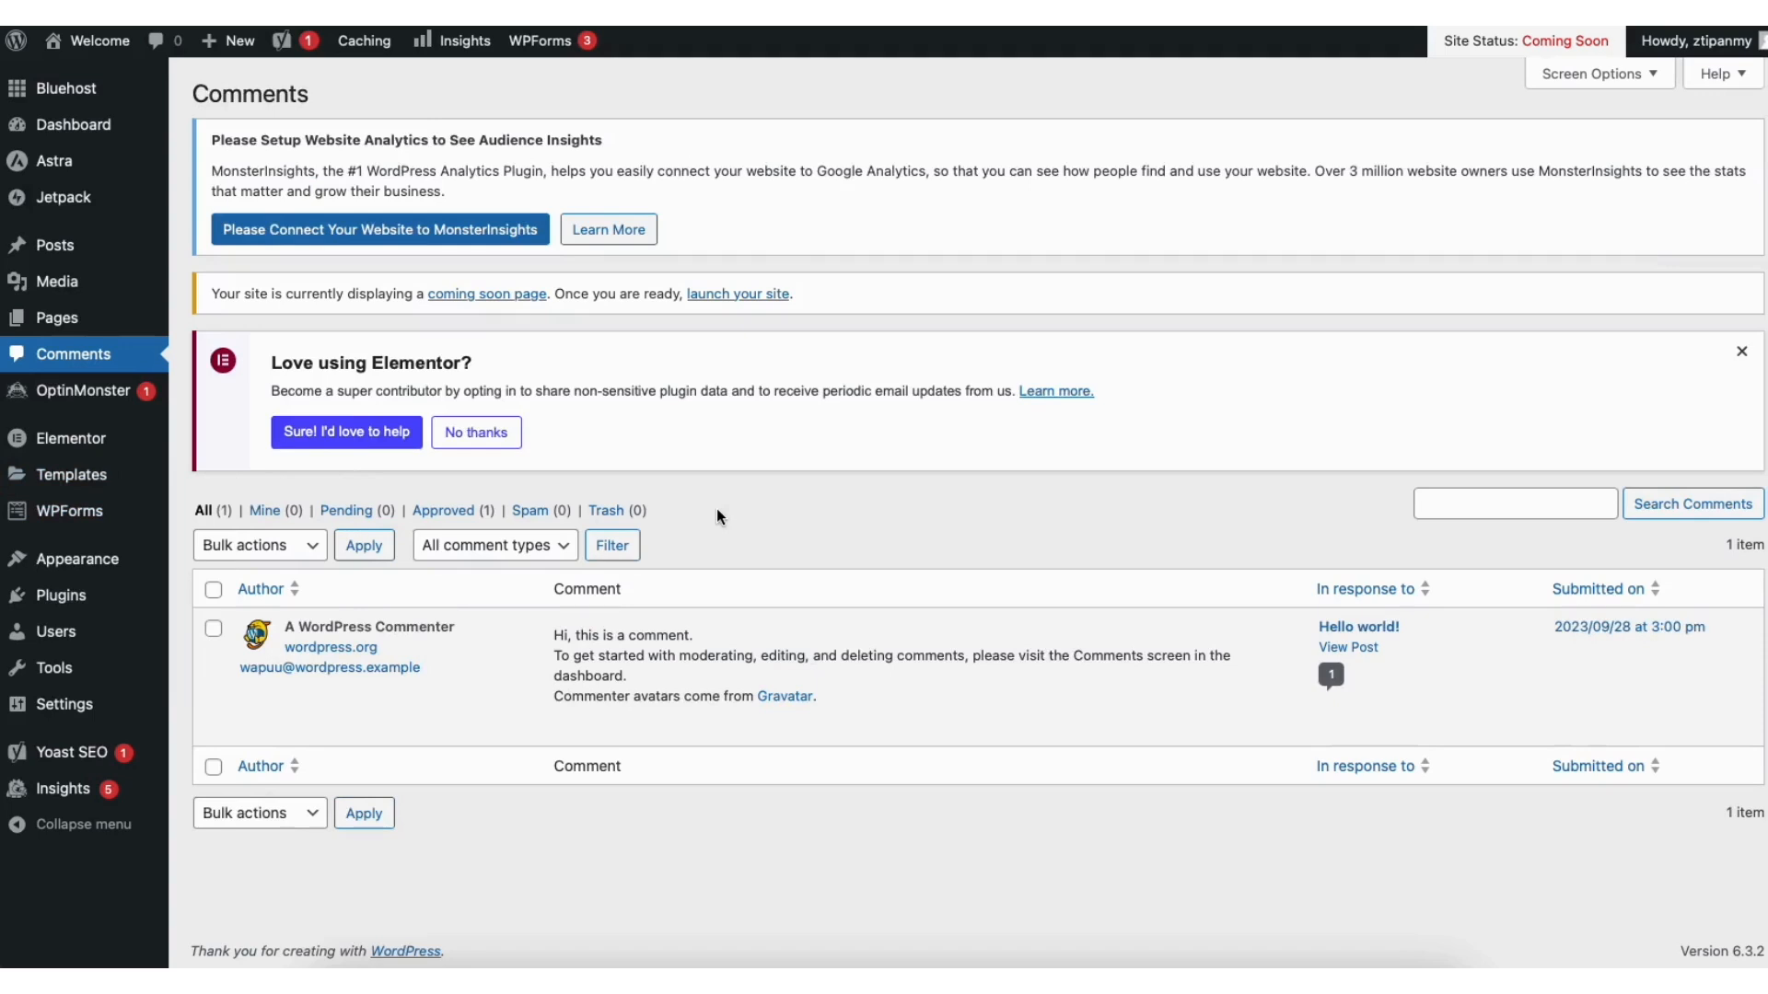
mouse_move(653, 734)
mouse_move(65, 604)
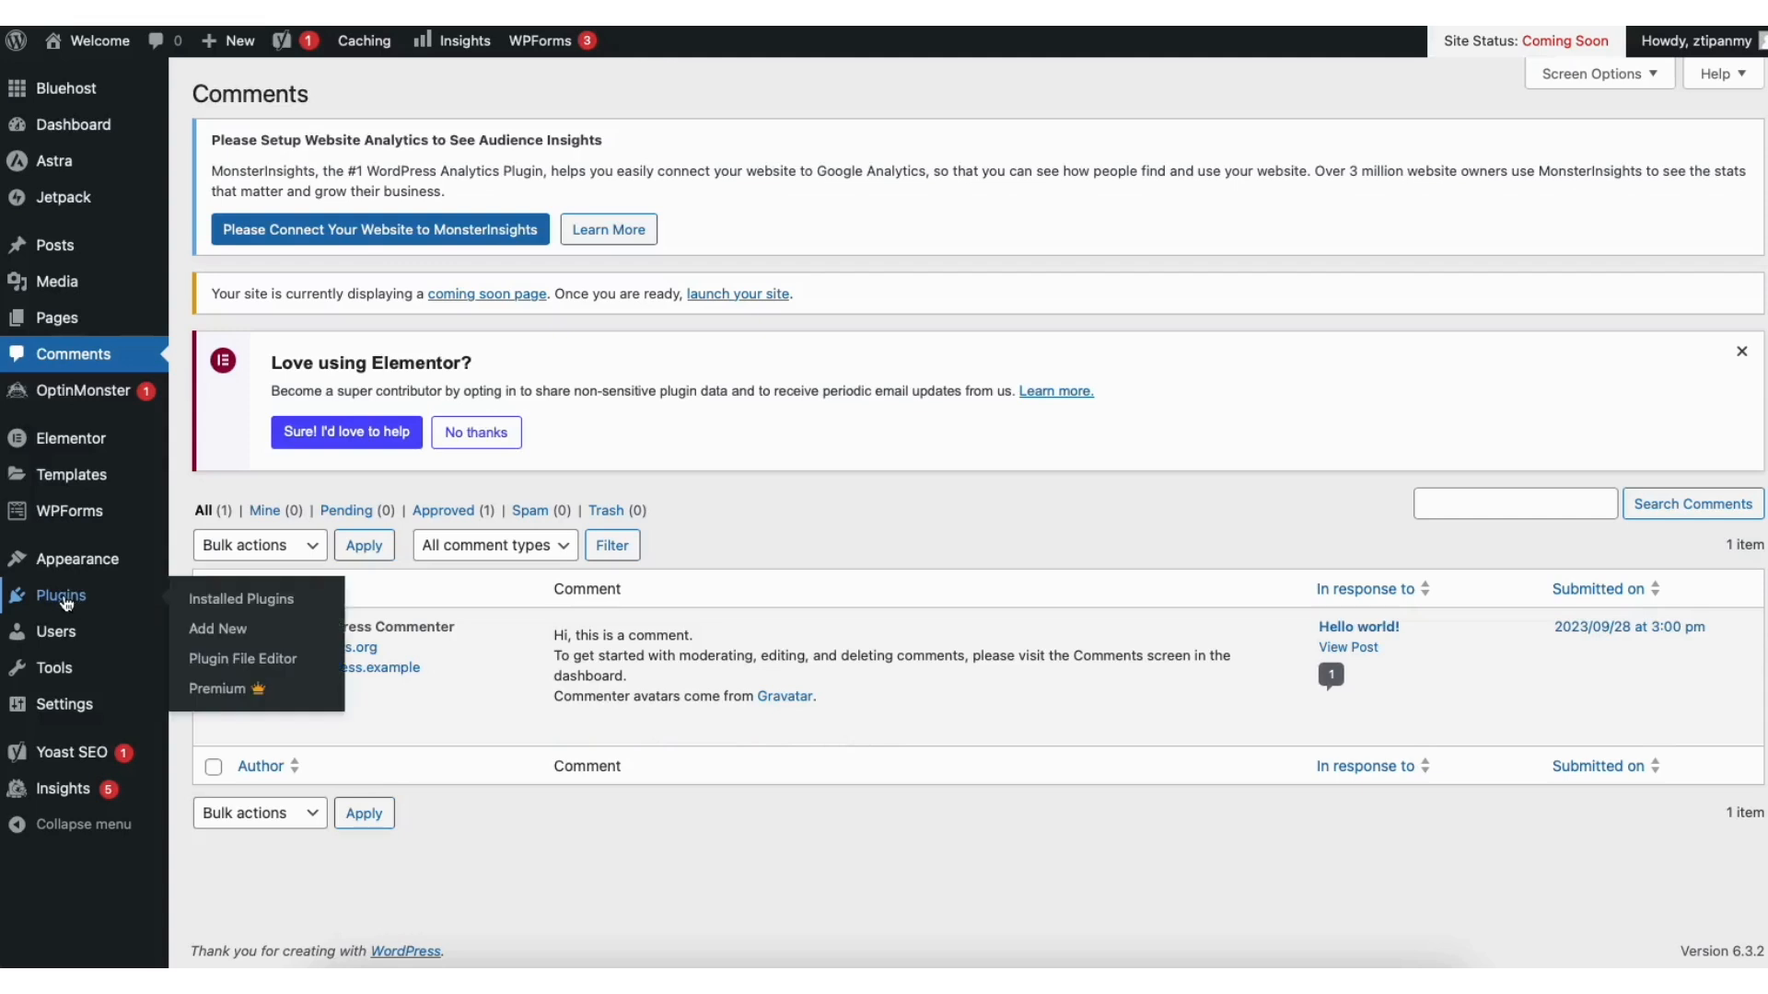
Step: Open the Add Plugins page, scroll its listing and reveal the Appearance submenu
left_click(227, 626)
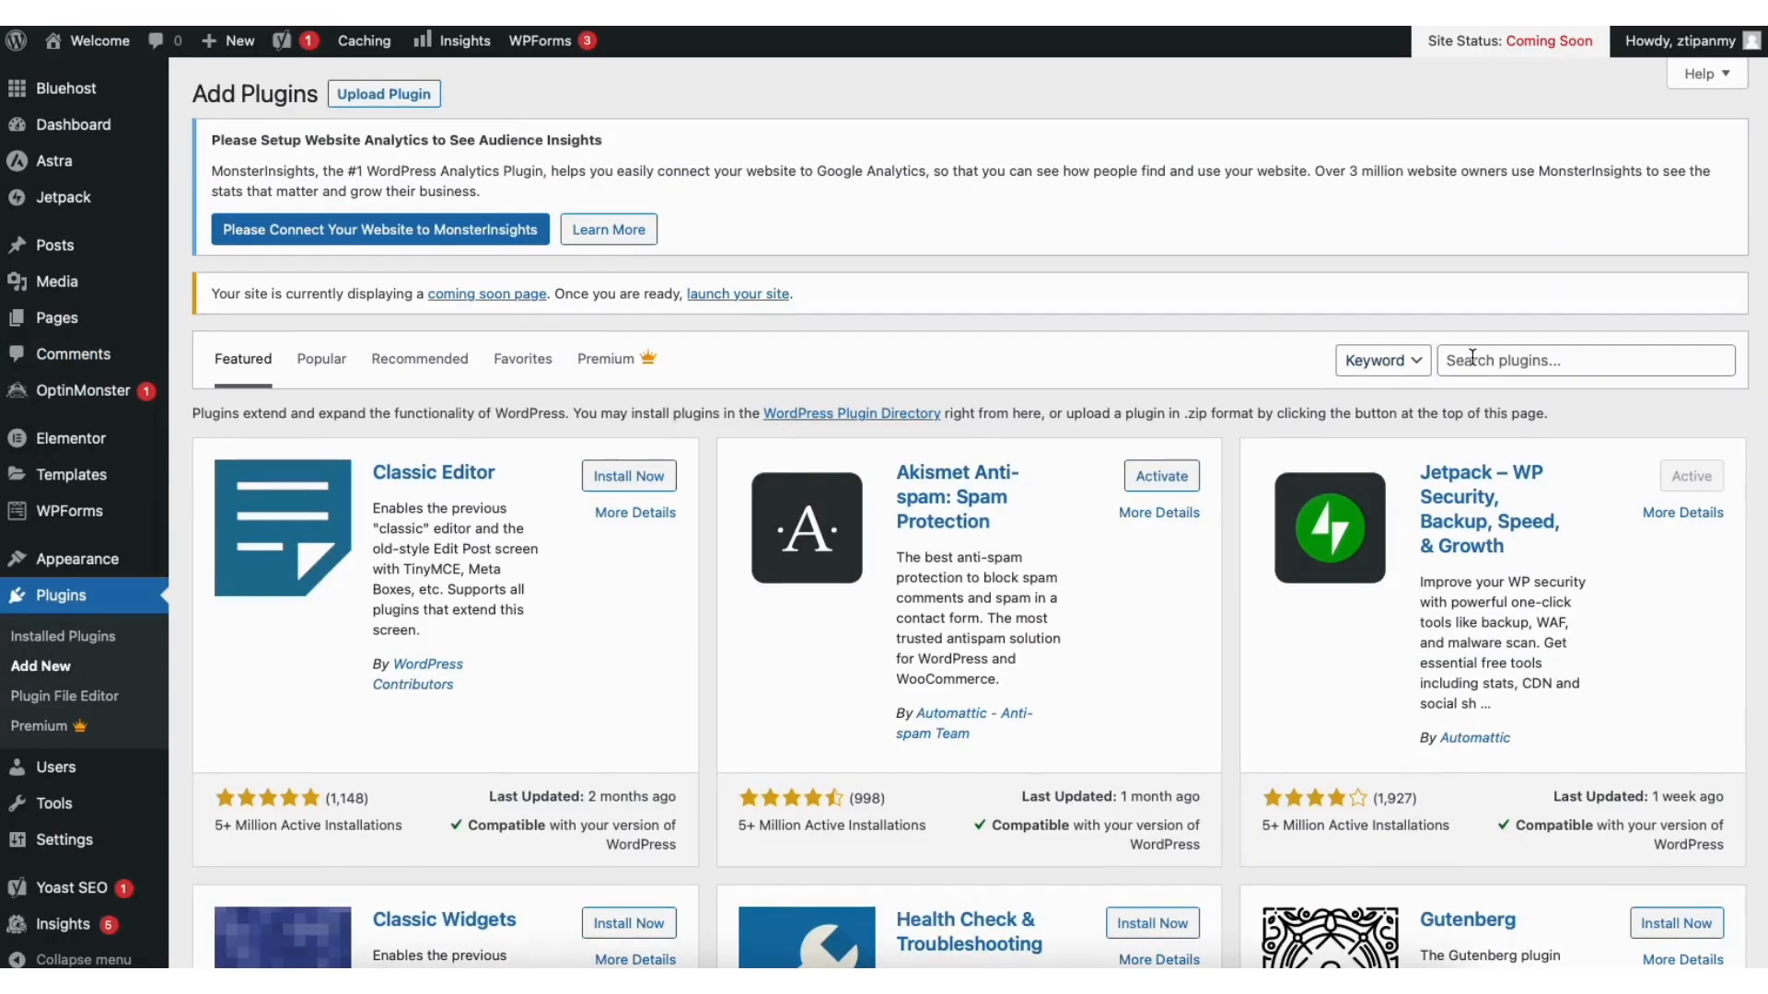
scroll(970, 512, "down", 5)
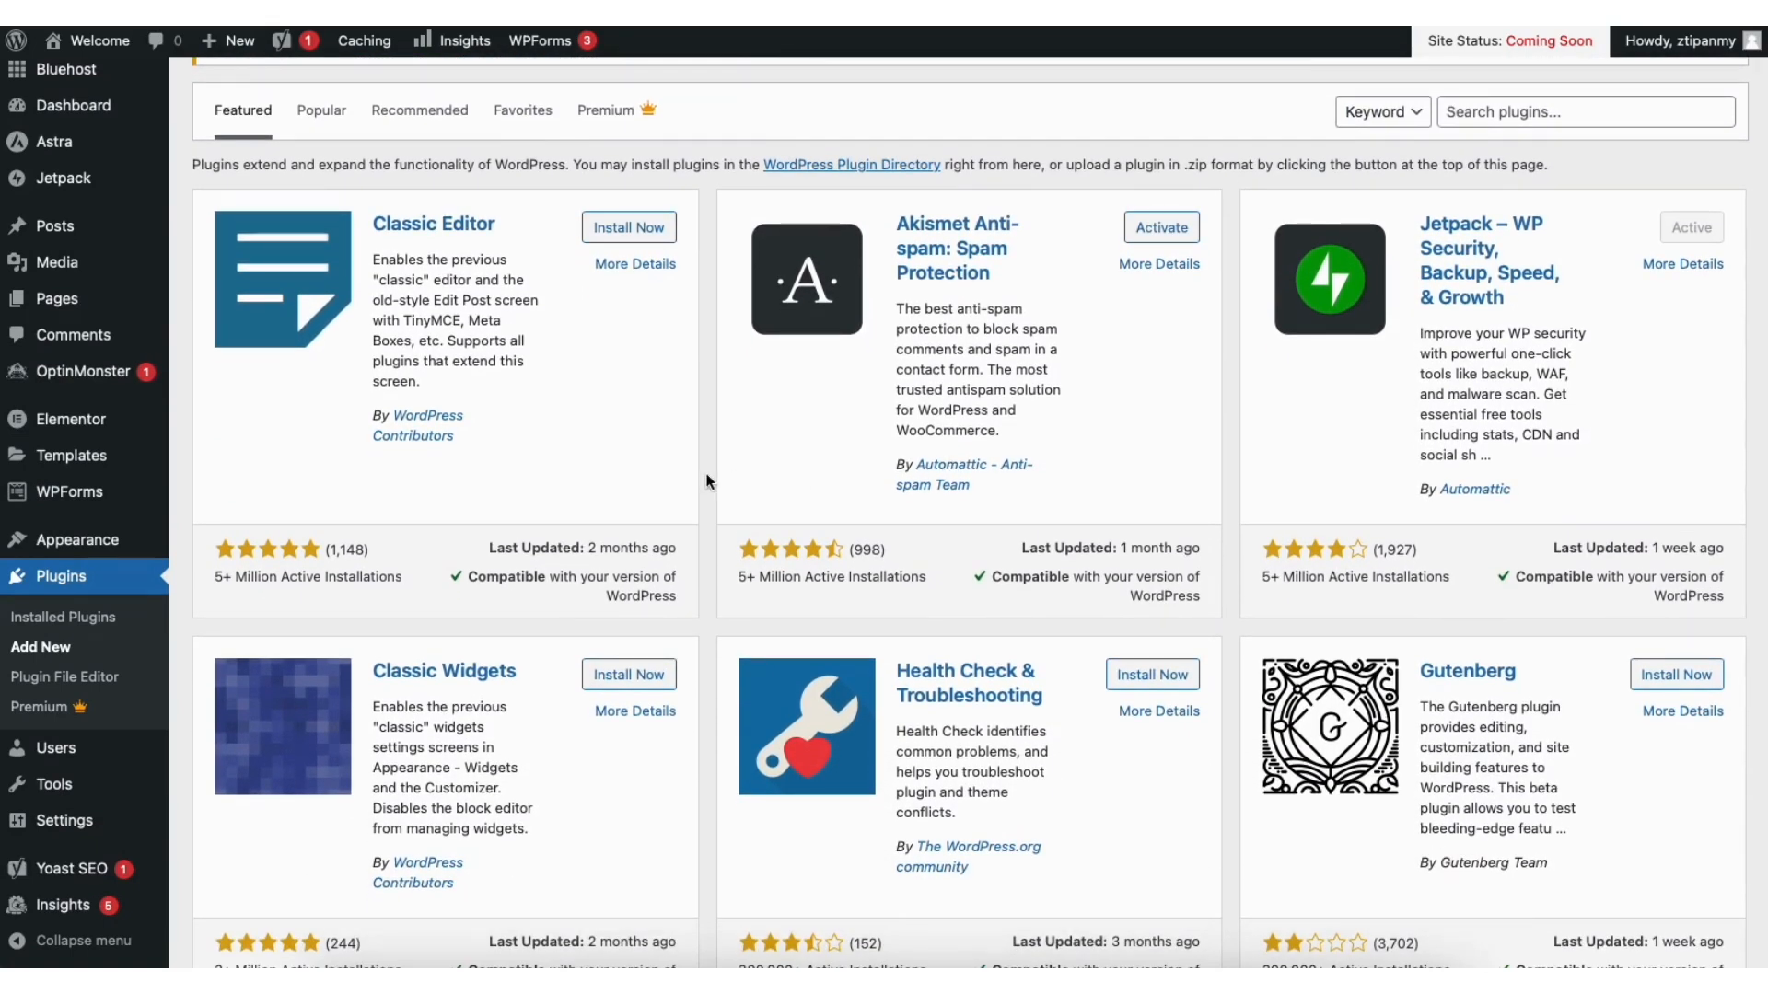
mouse_move(105, 545)
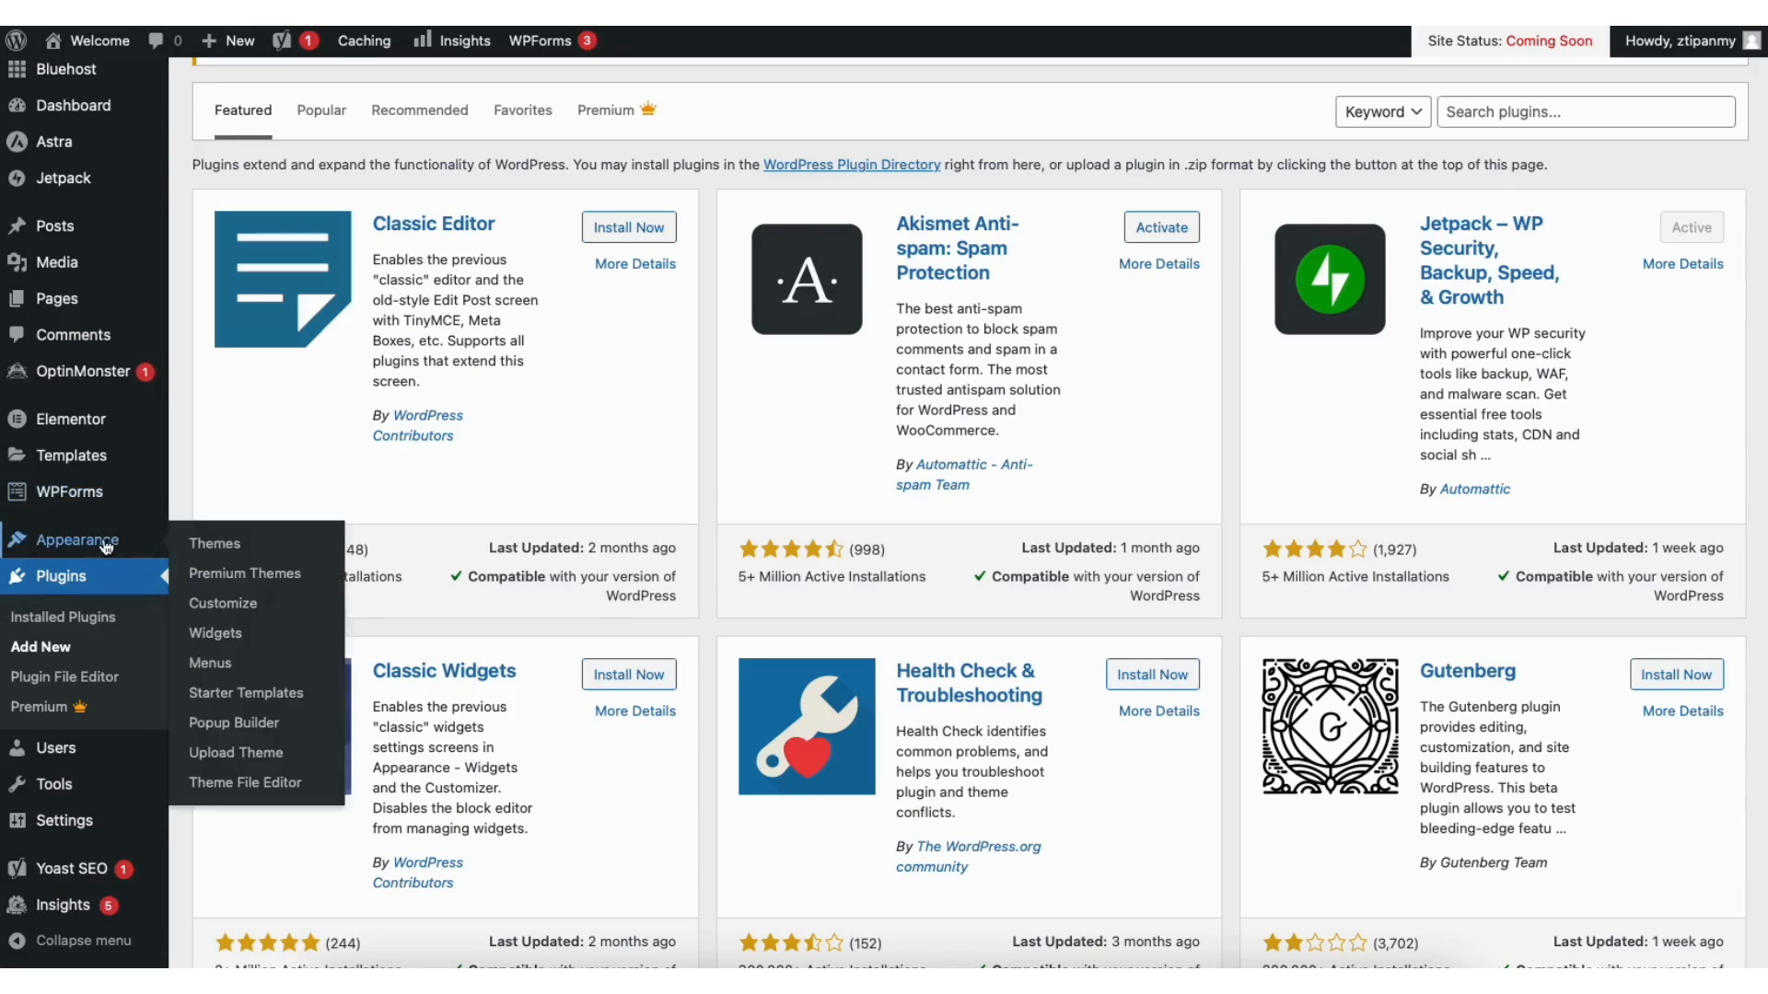
Step: Add Sample Page to the Primary menu and move it above Contact
left_click(213, 665)
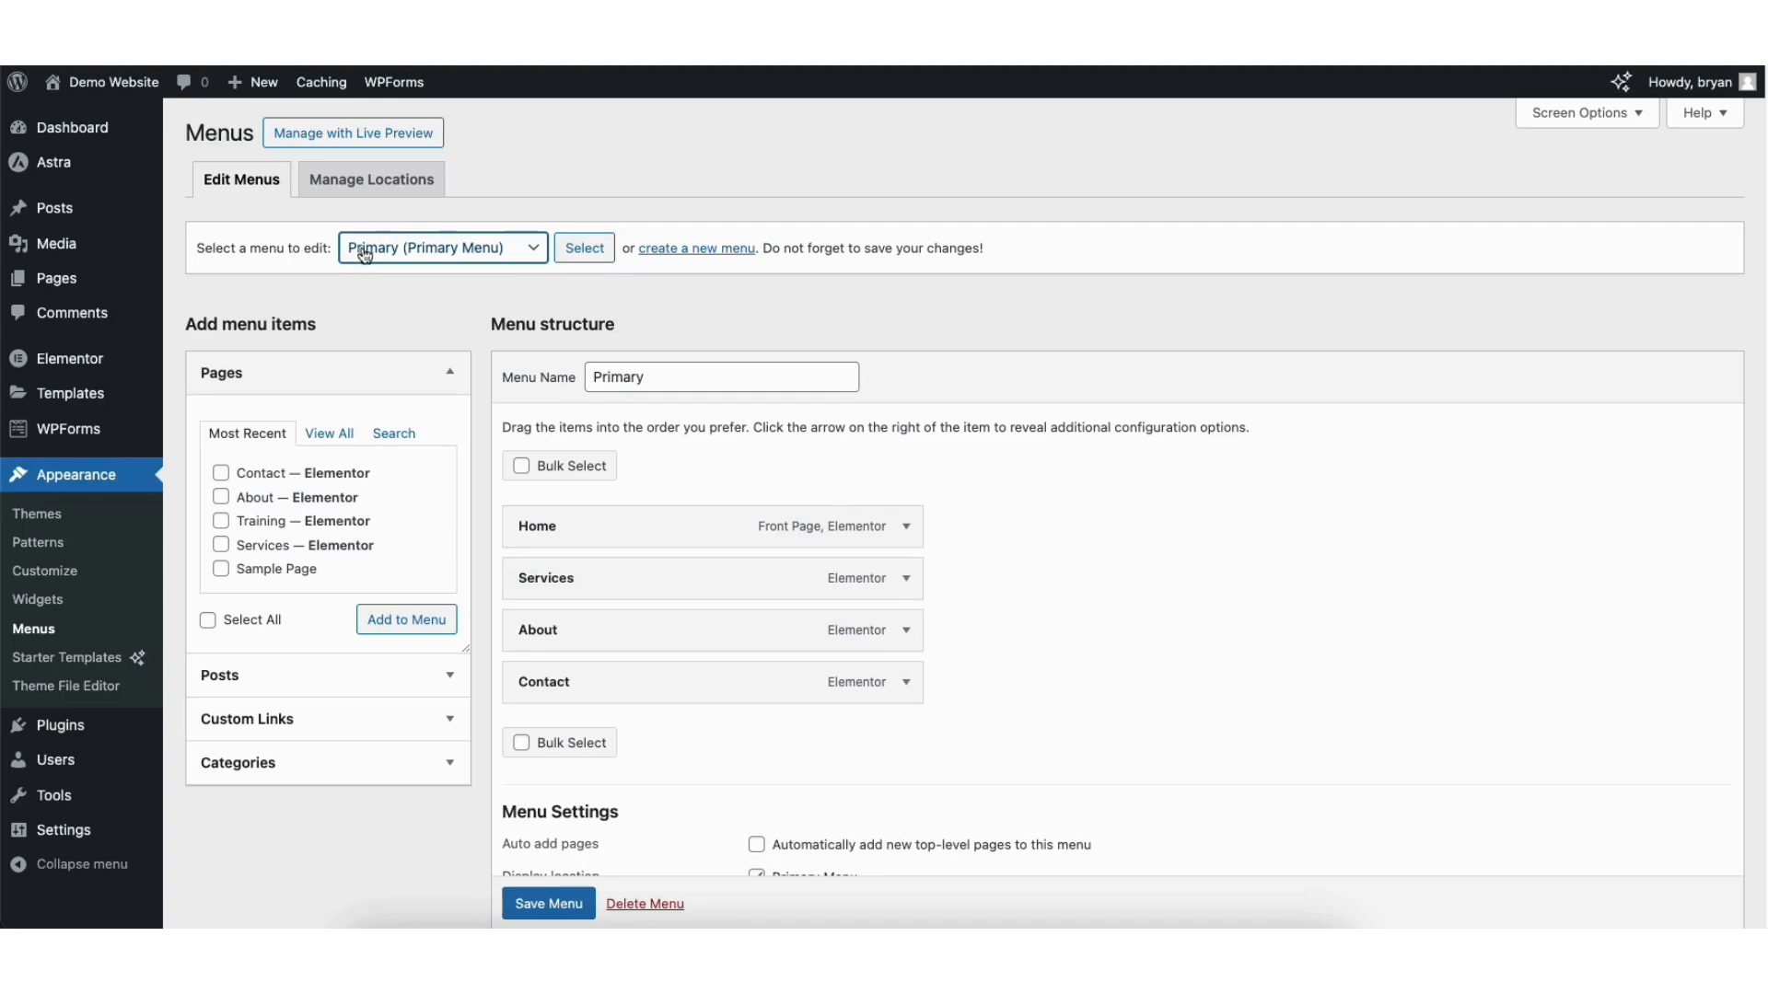
left_click(412, 255)
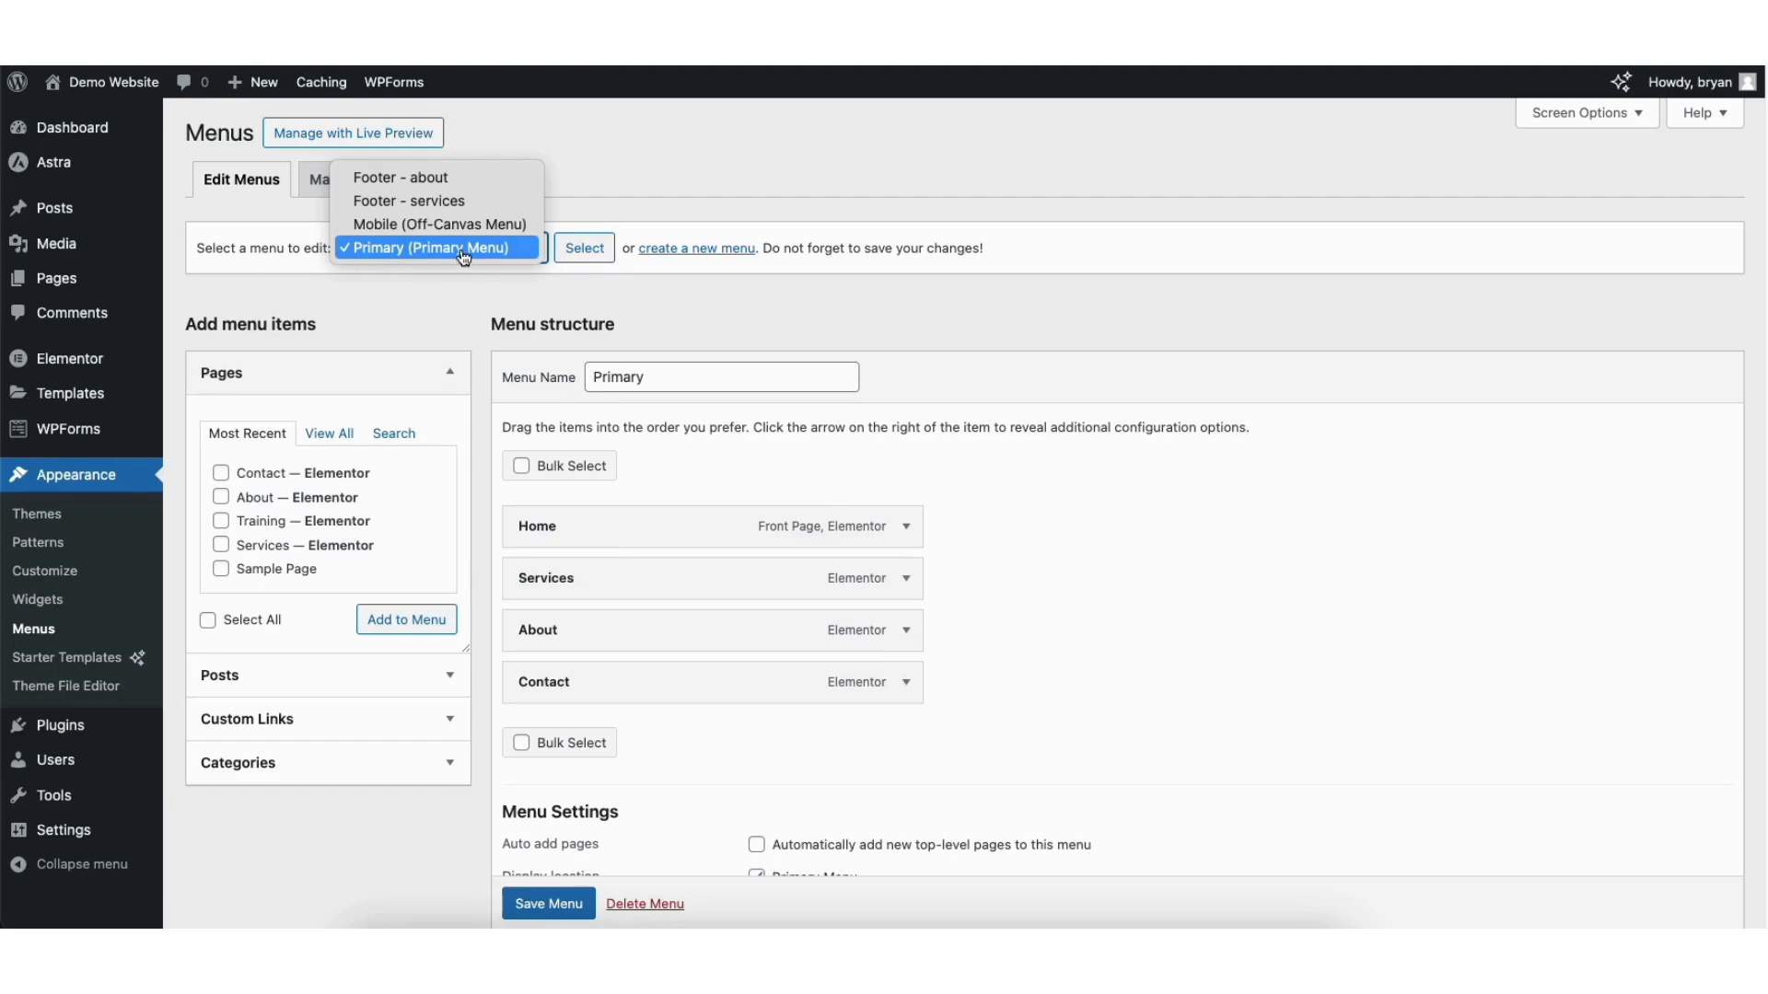
left_click(463, 251)
left_click(575, 250)
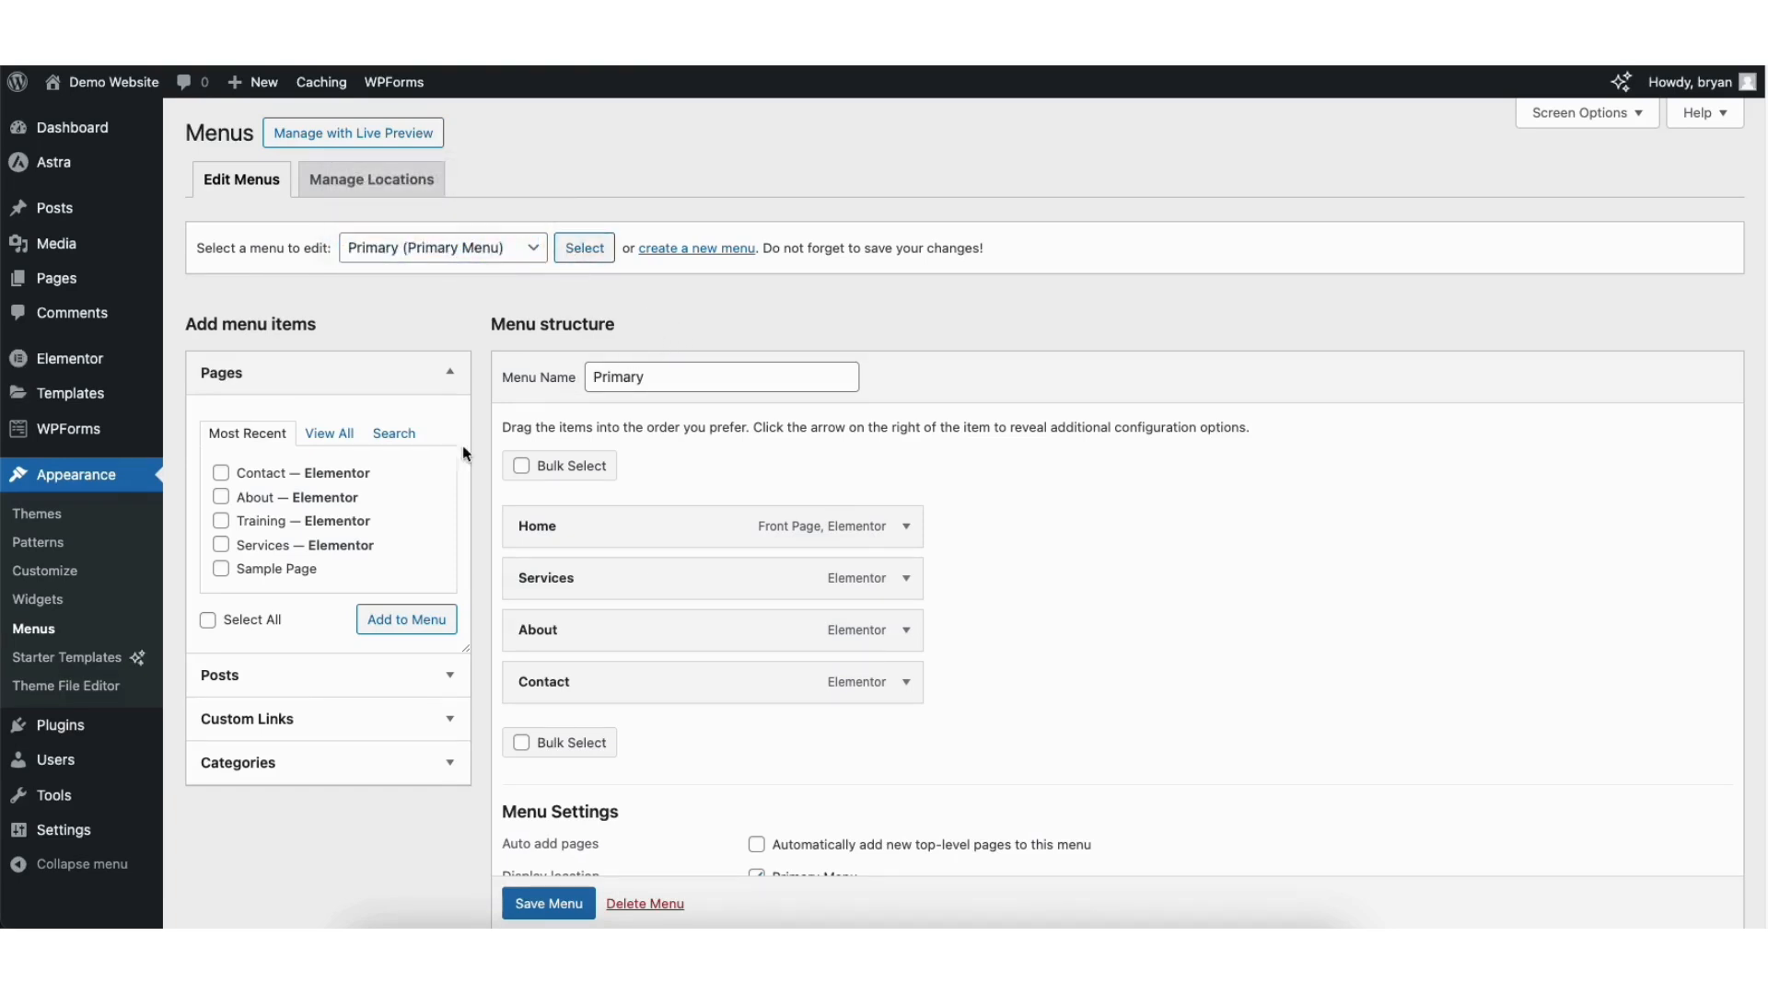
left_click(221, 569)
left_click(378, 619)
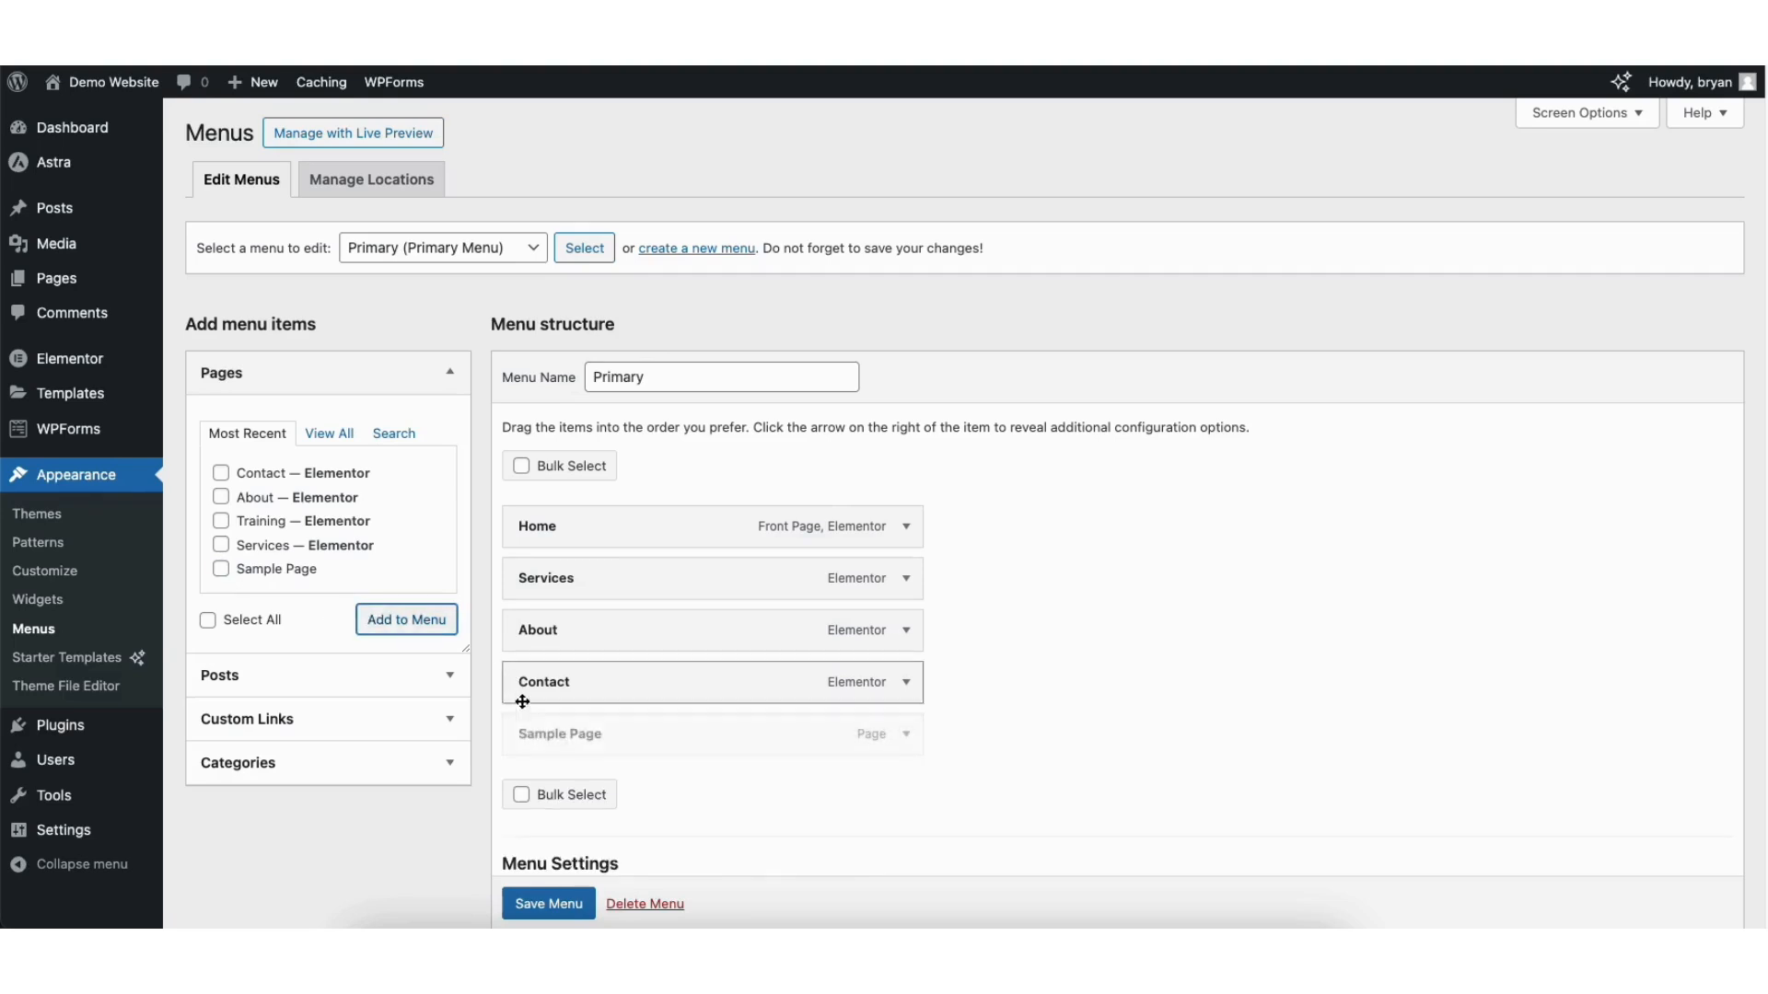
left_click_drag(534, 738, 529, 677)
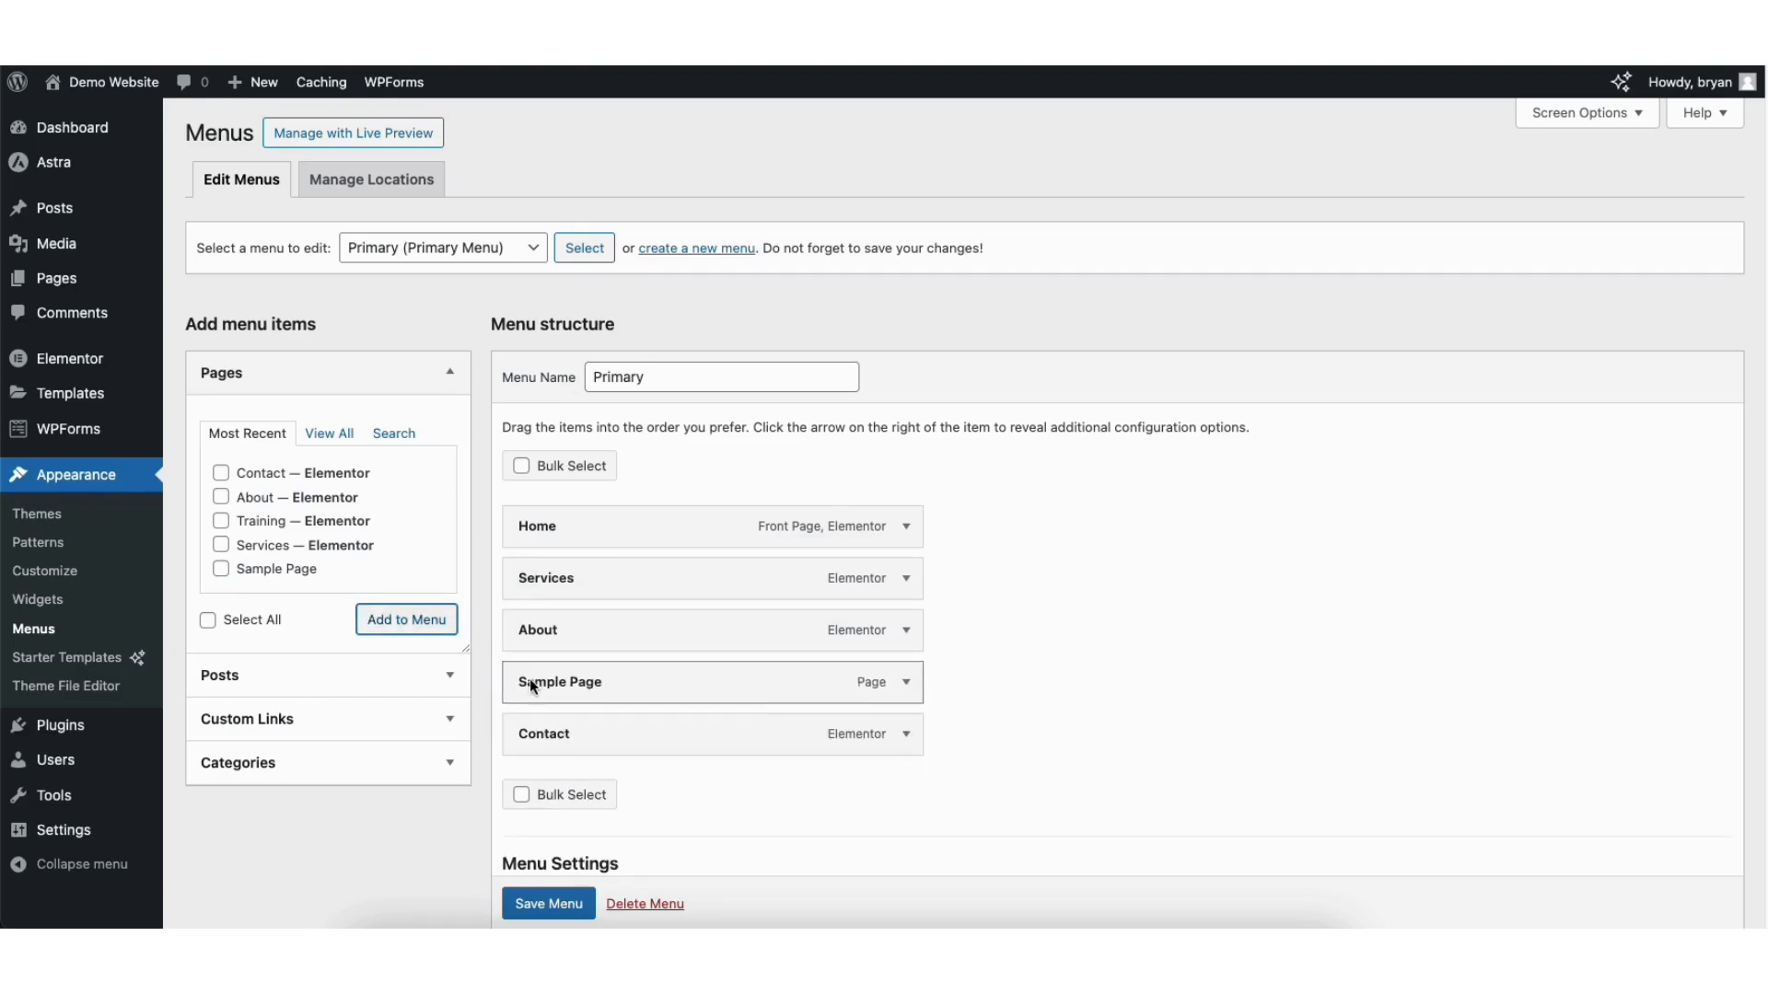
Step: Expand the Sample Page menu item to check its navigation label, then collapse it
left_click(906, 682)
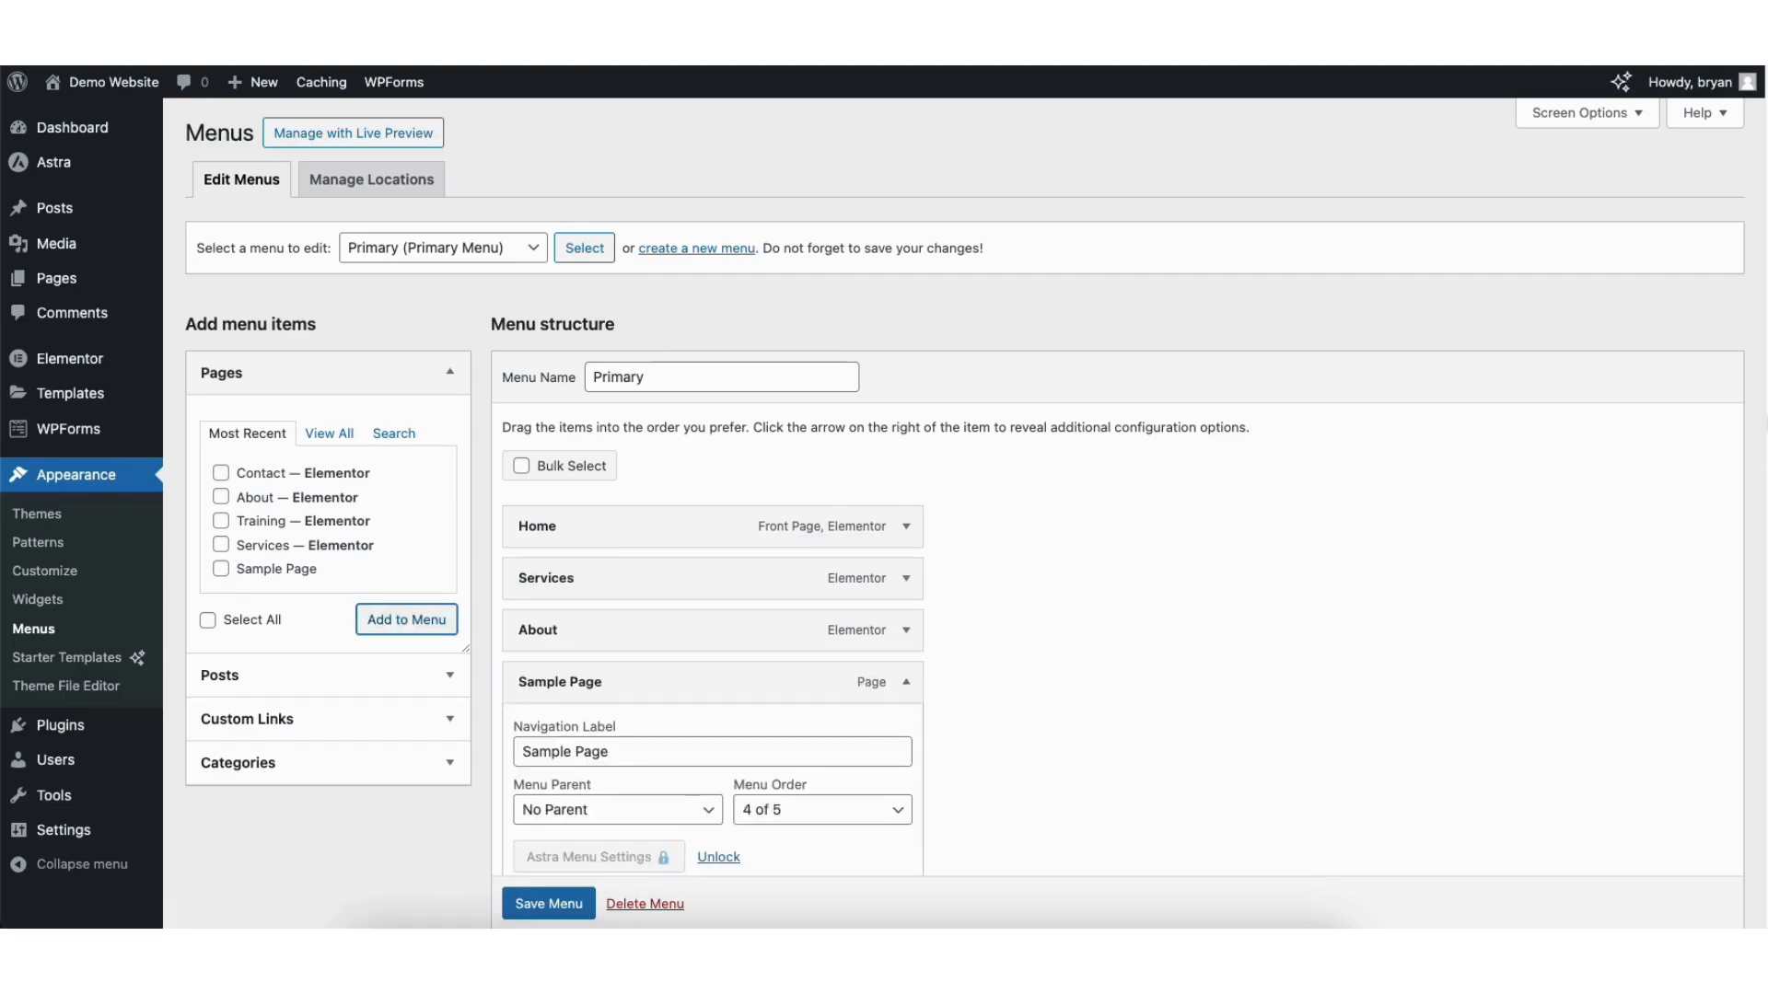
scroll(954, 678, "down", 1)
scroll(954, 678, "down", 2)
left_click_drag(520, 509, 636, 510)
left_click(618, 511)
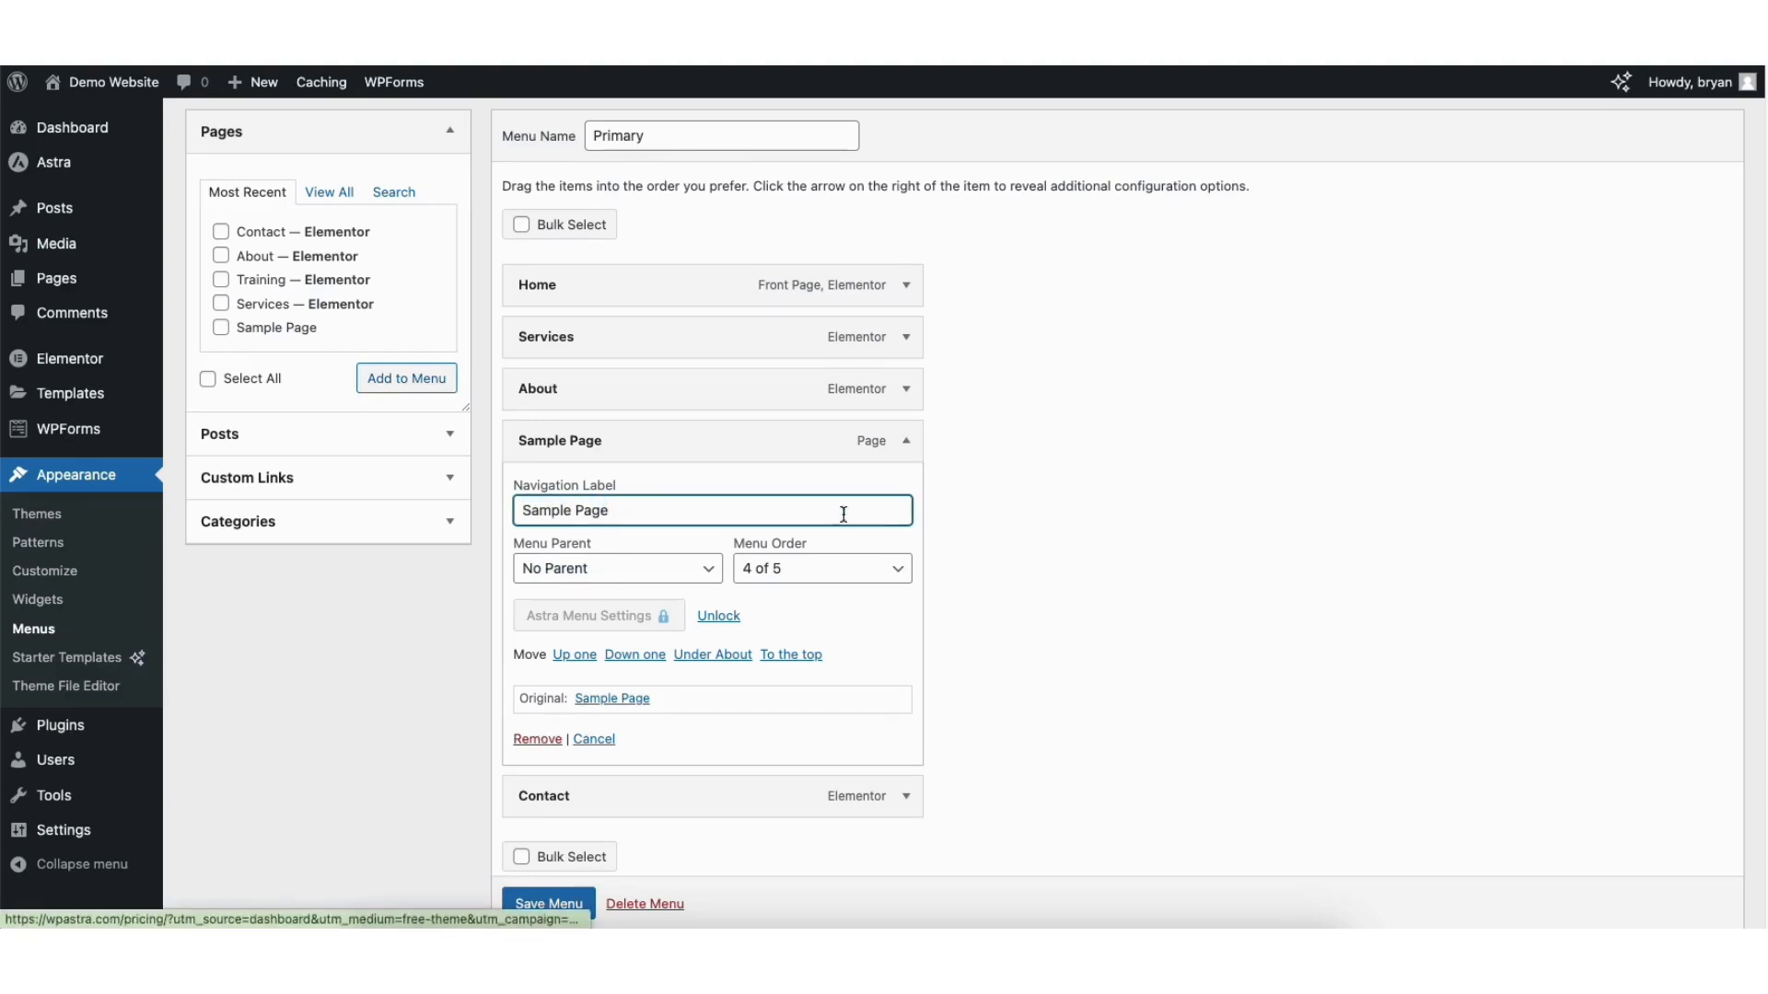
left_click(907, 448)
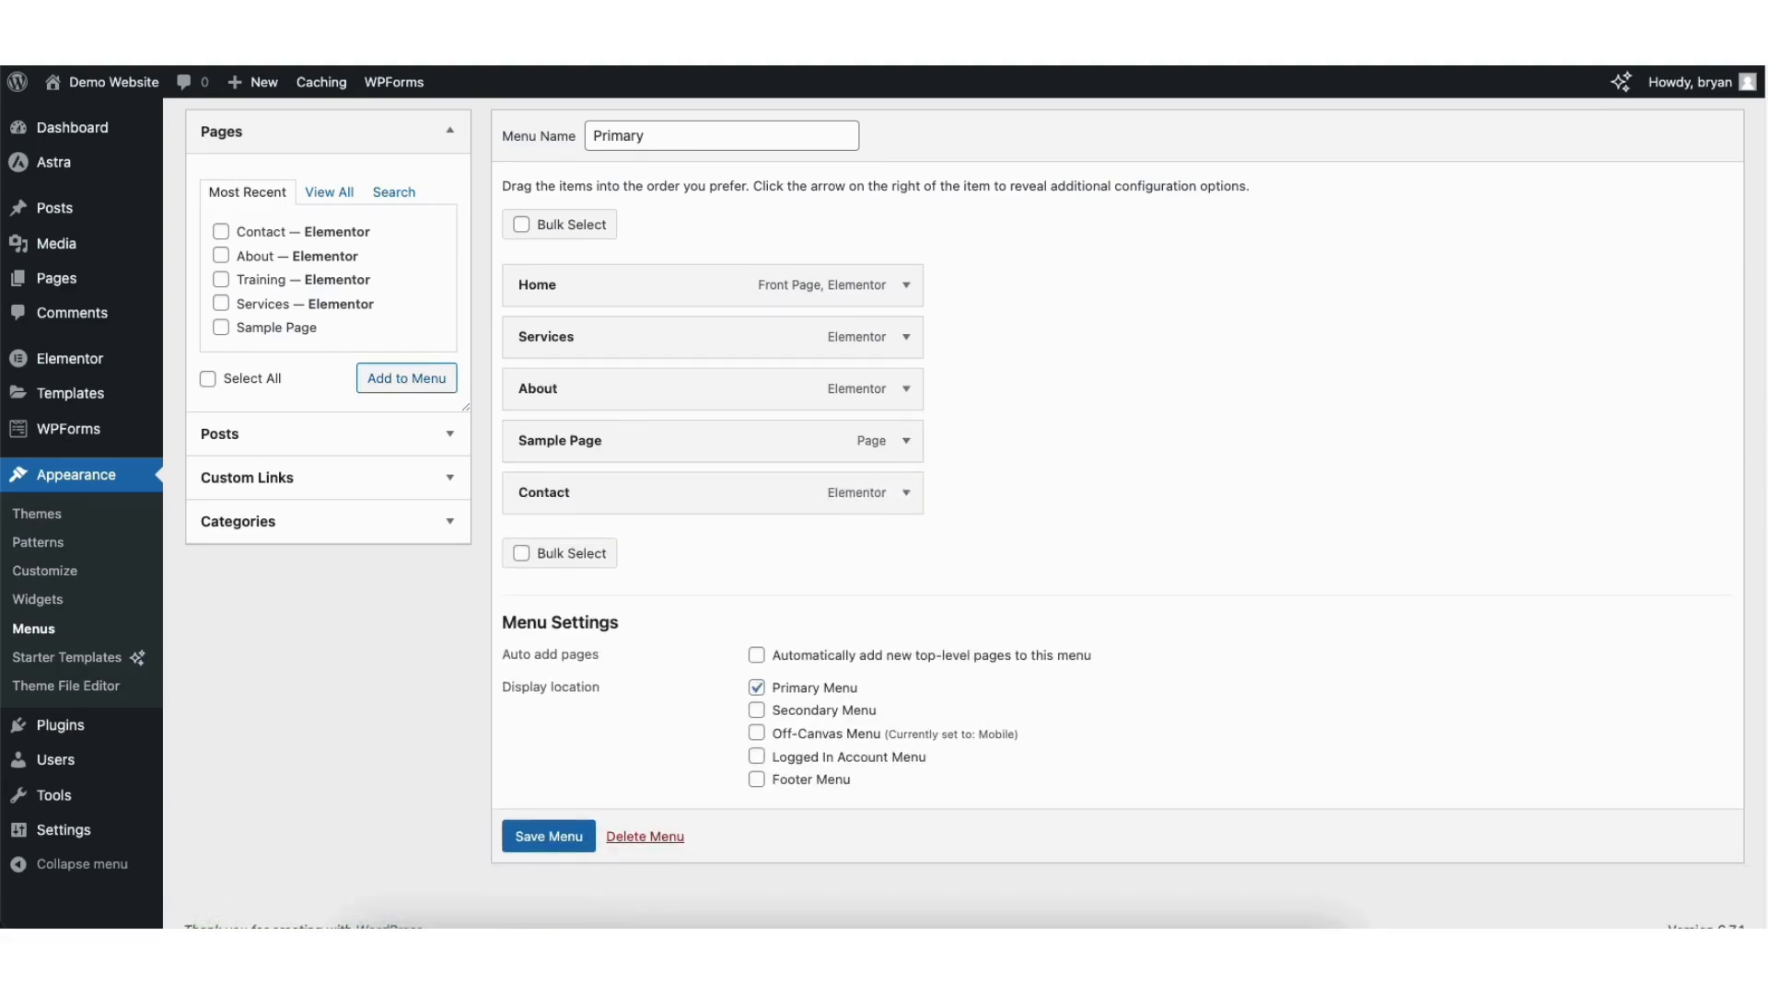
scroll(907, 448, "up", 3)
scroll(1761, 226, "up", 2)
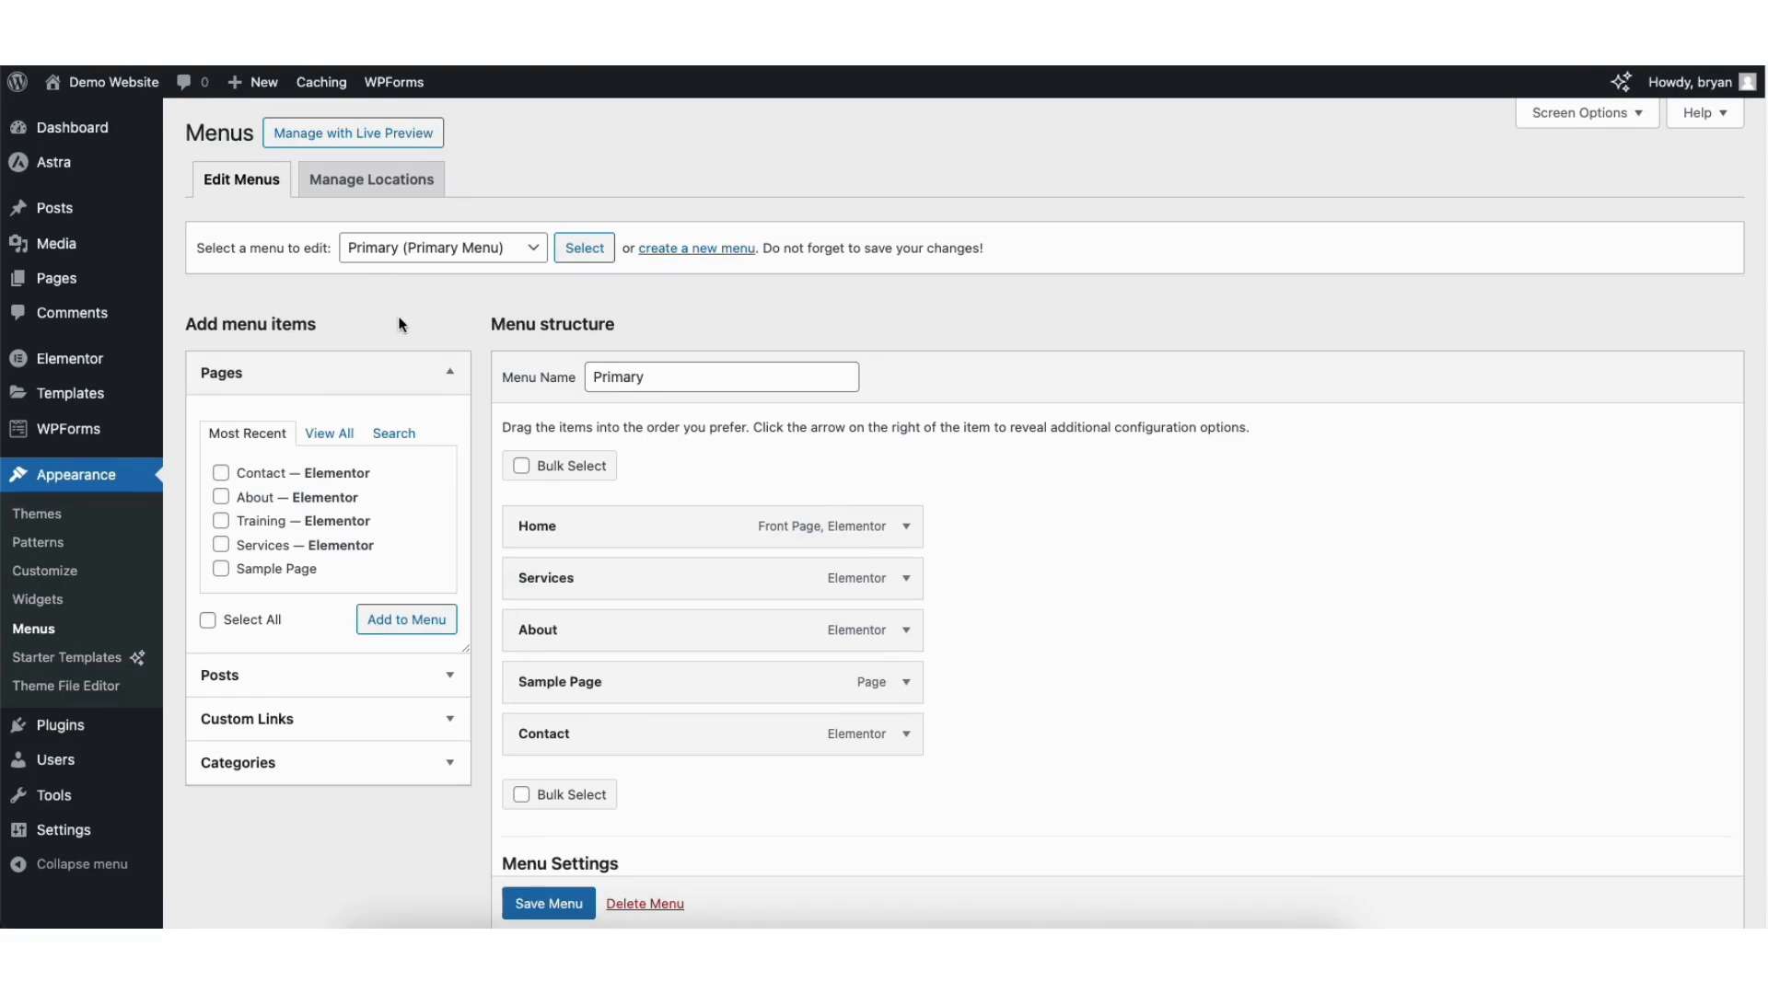
Step: Add another Sample Page, nest both Sample Page items under Services, and save the Primary menu
left_click(221, 569)
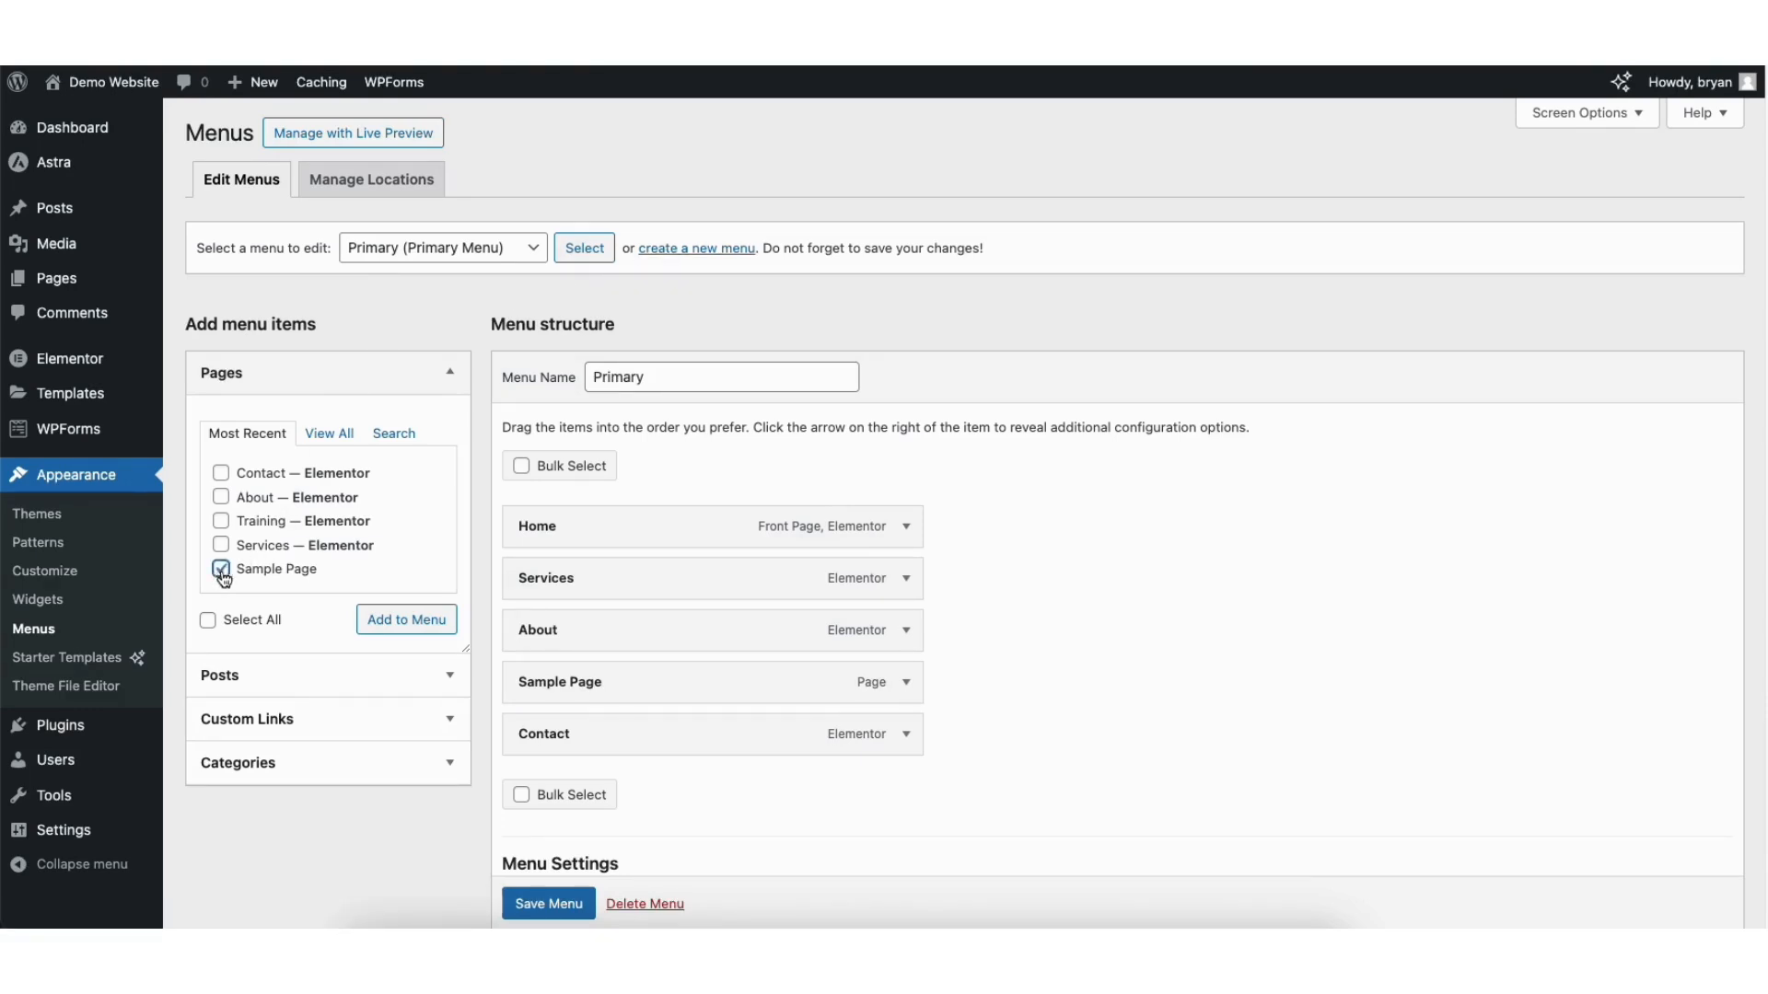
left_click(396, 623)
left_click_drag(556, 784, 586, 633)
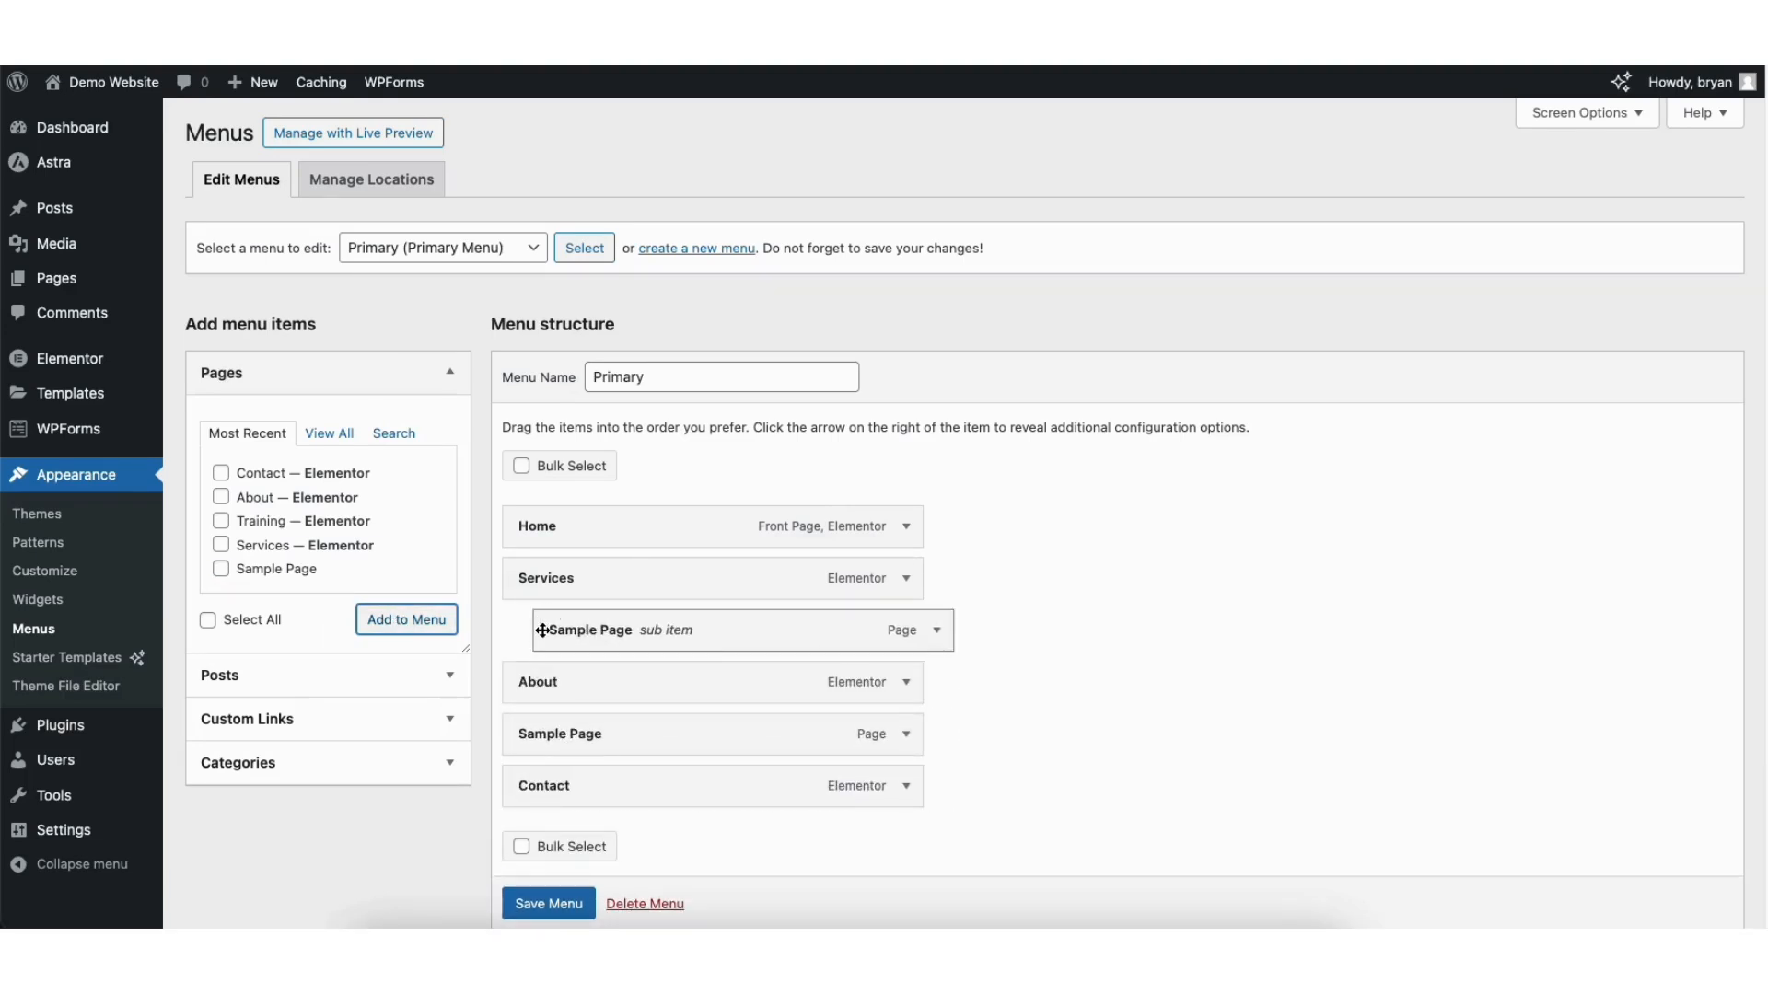
left_click_drag(545, 731, 578, 676)
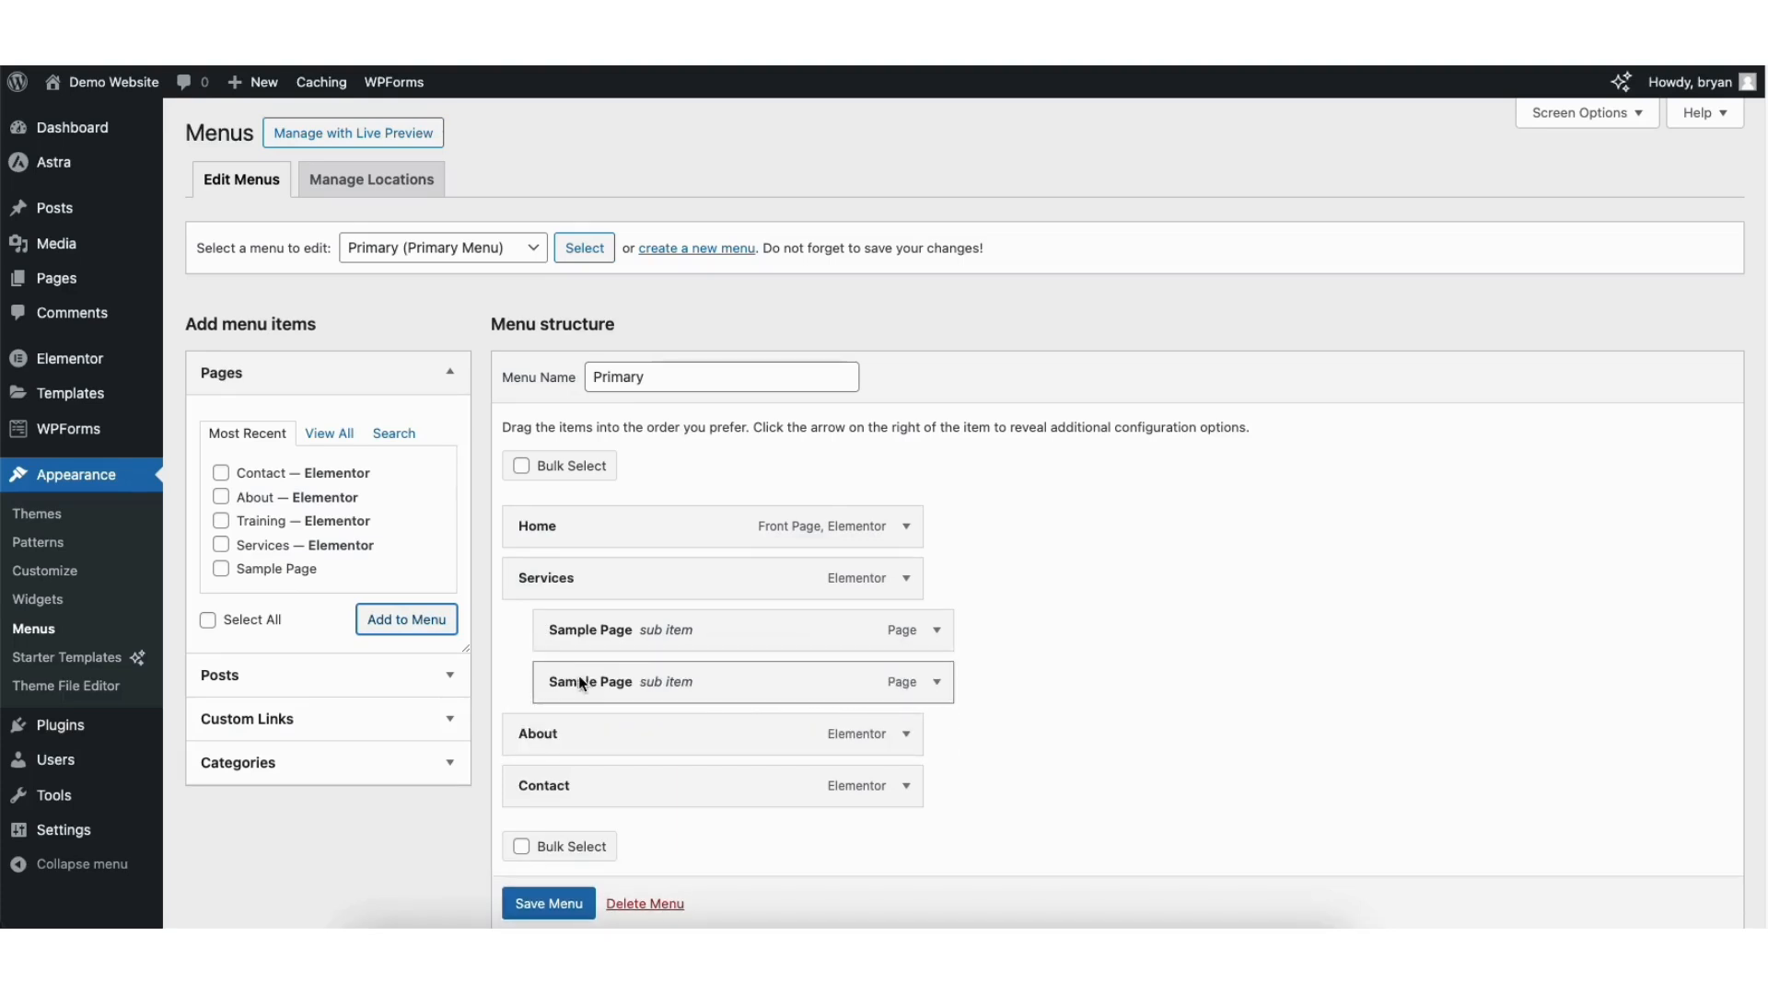
left_click(547, 905)
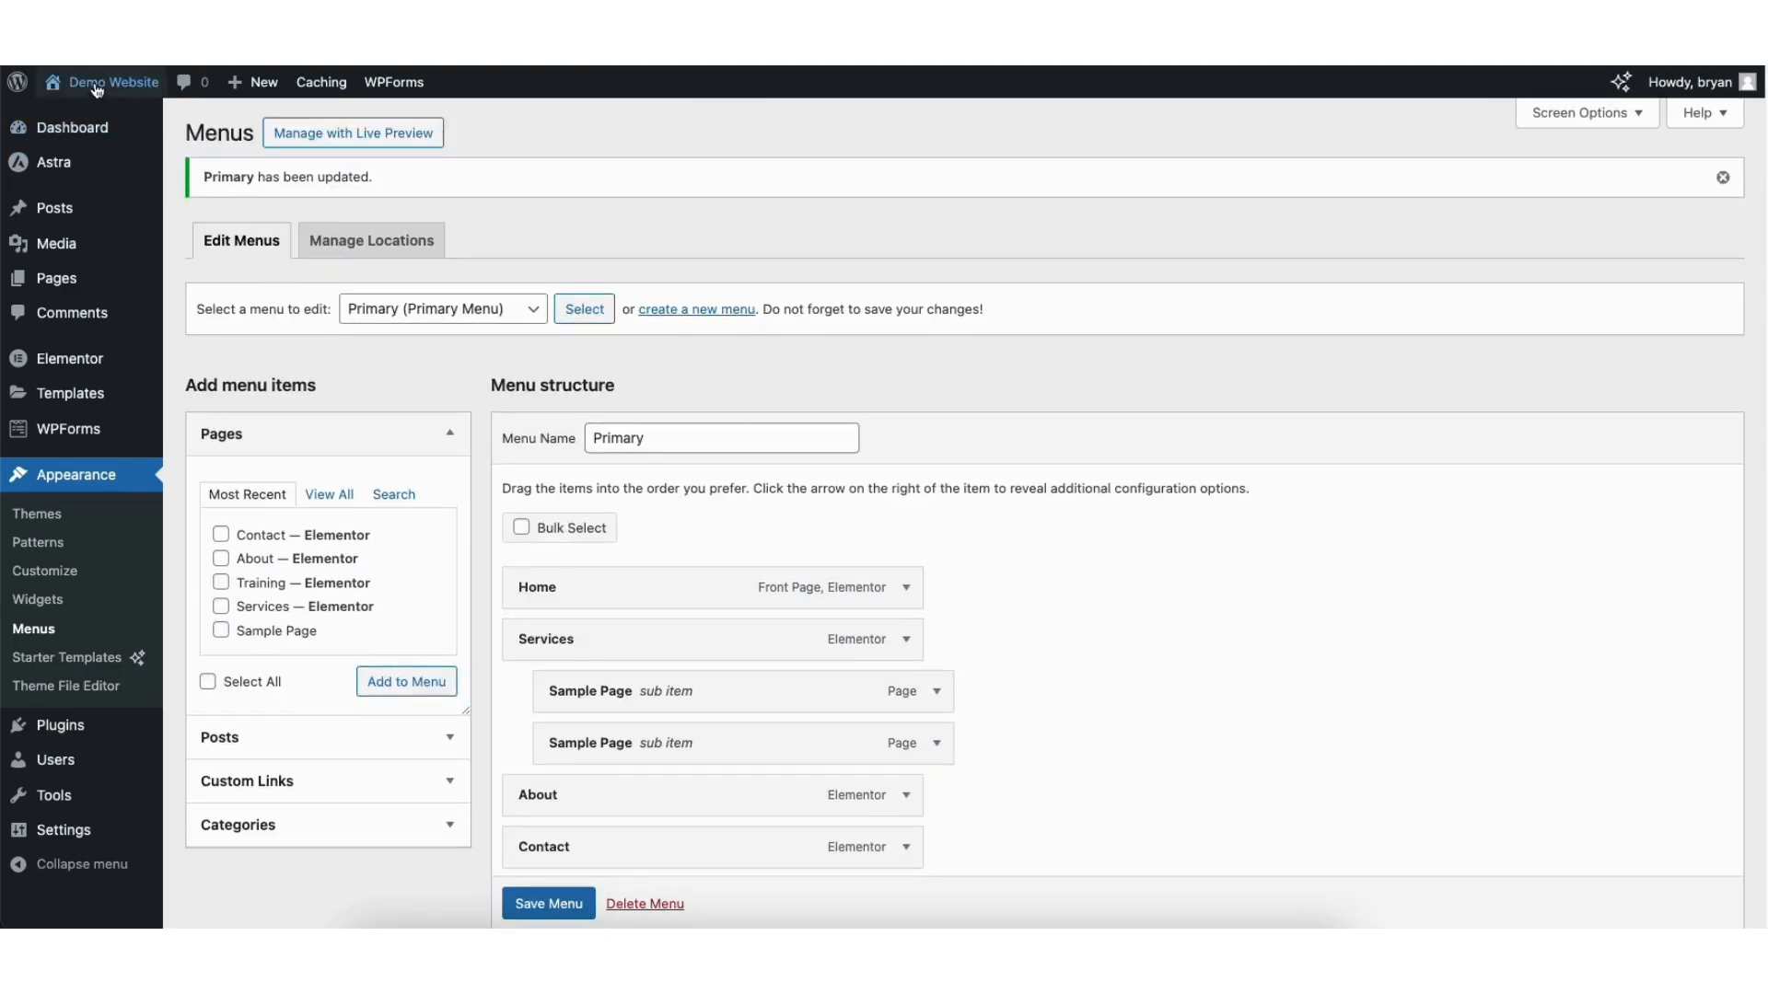
Step: Check the Services dropdown on the live Demo Website homepage, then launch the Customizer
left_click(85, 114)
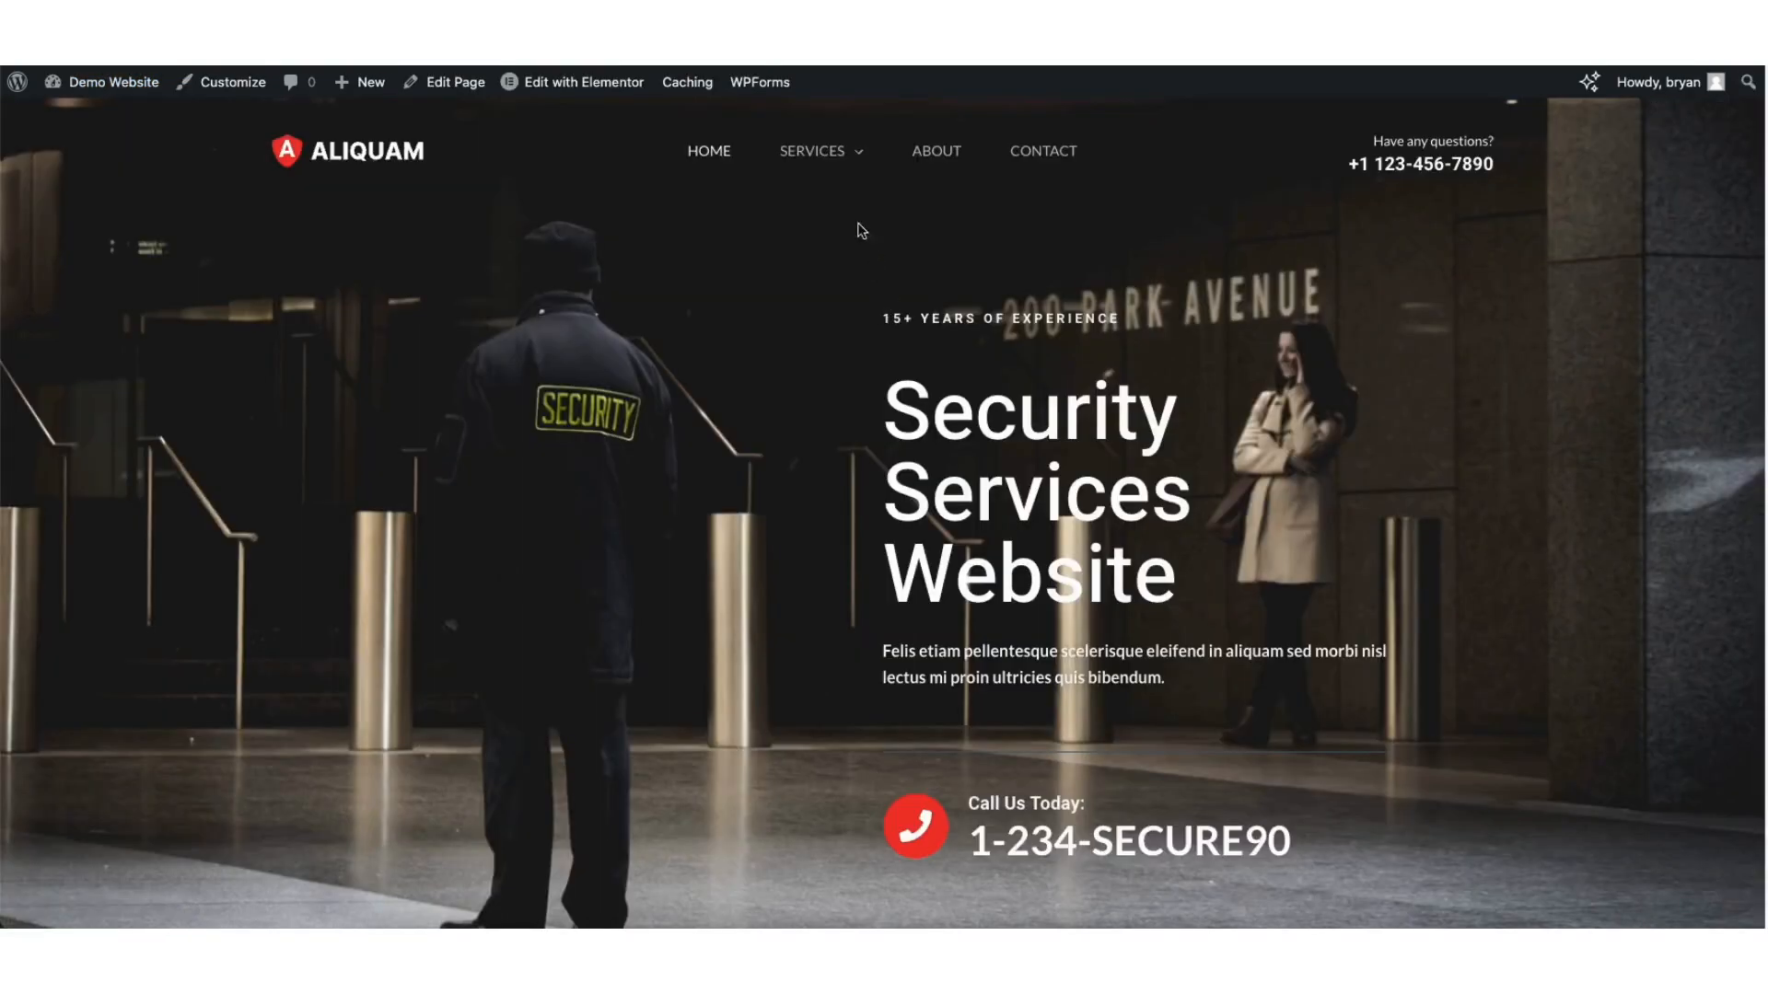
mouse_move(824, 163)
left_click(236, 85)
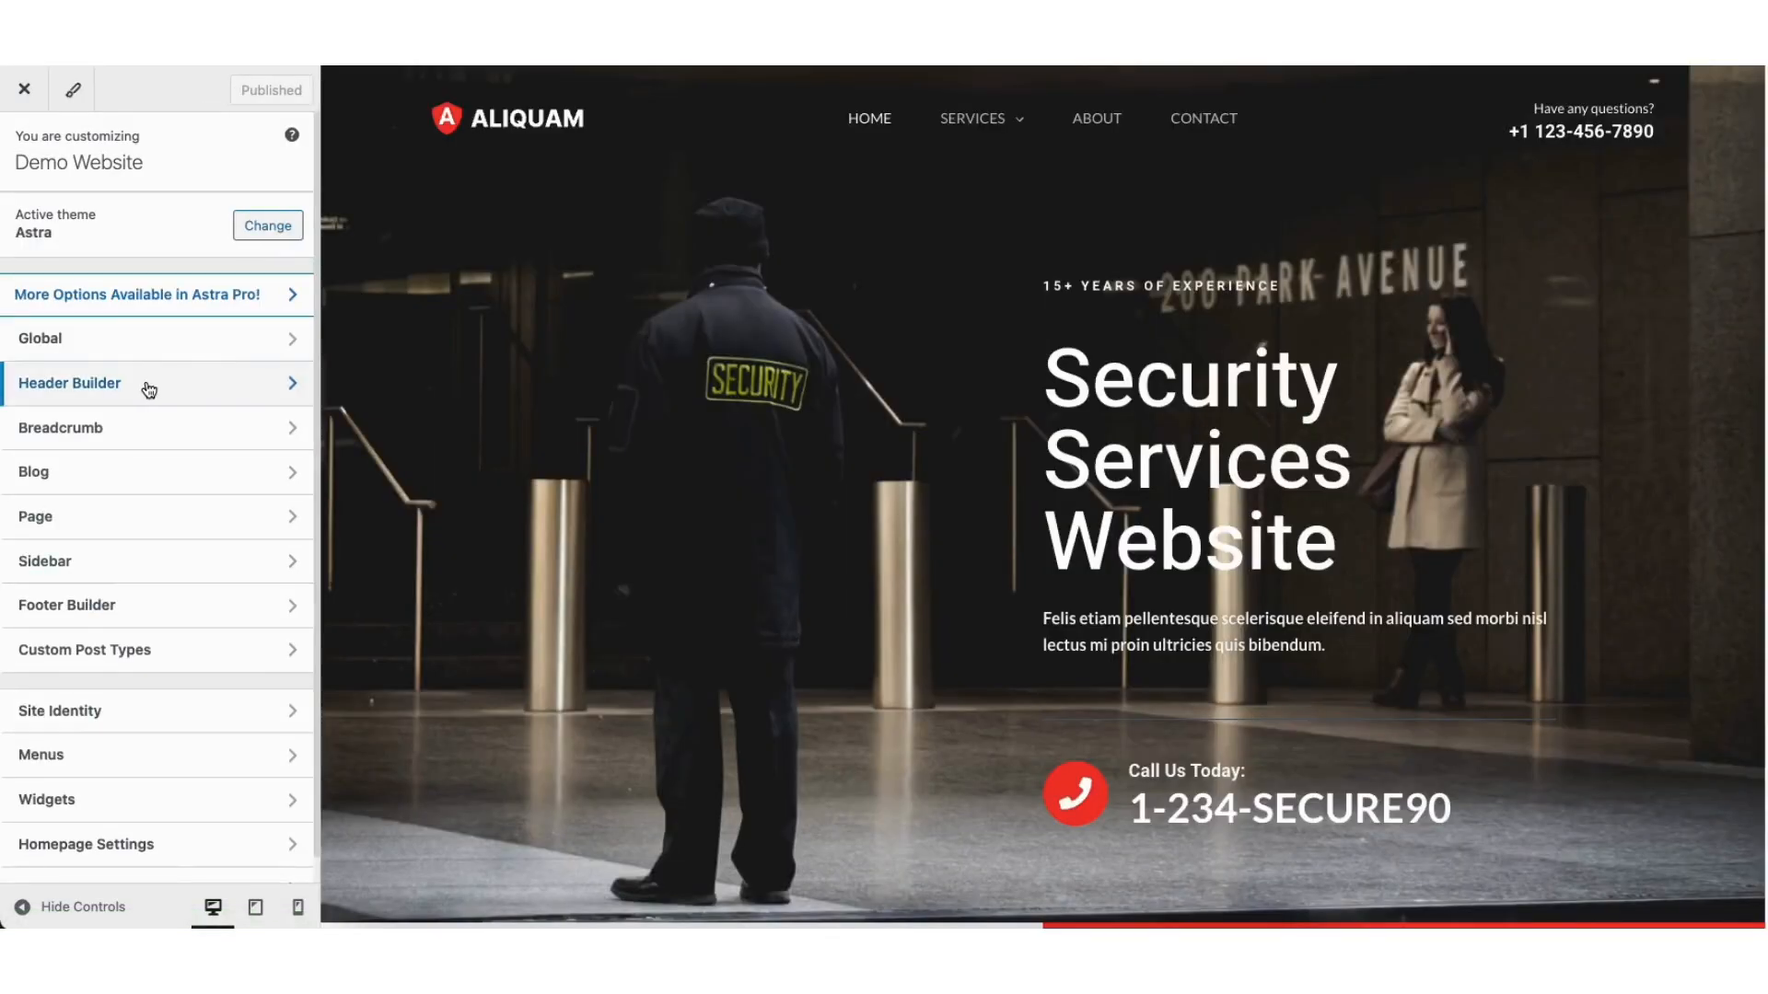
Step: Go to Header Builder's Transparent Header Design options and scroll down to Submenu Color
left_click(148, 389)
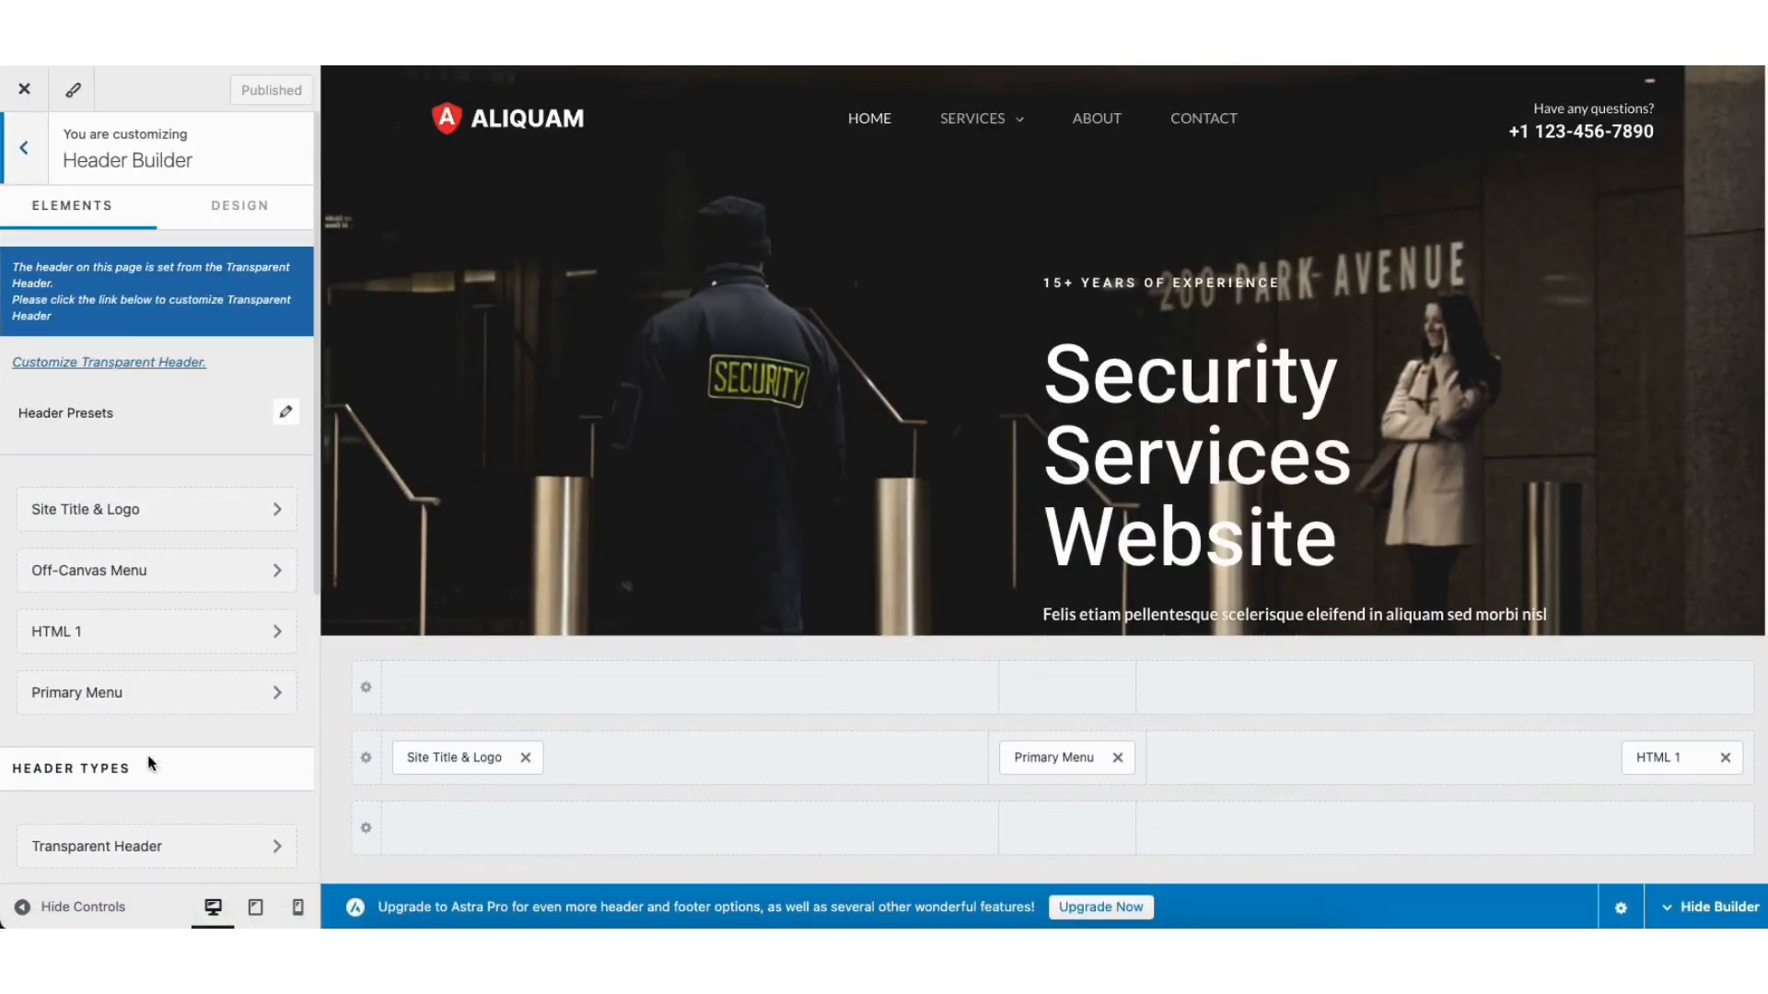
left_click(124, 843)
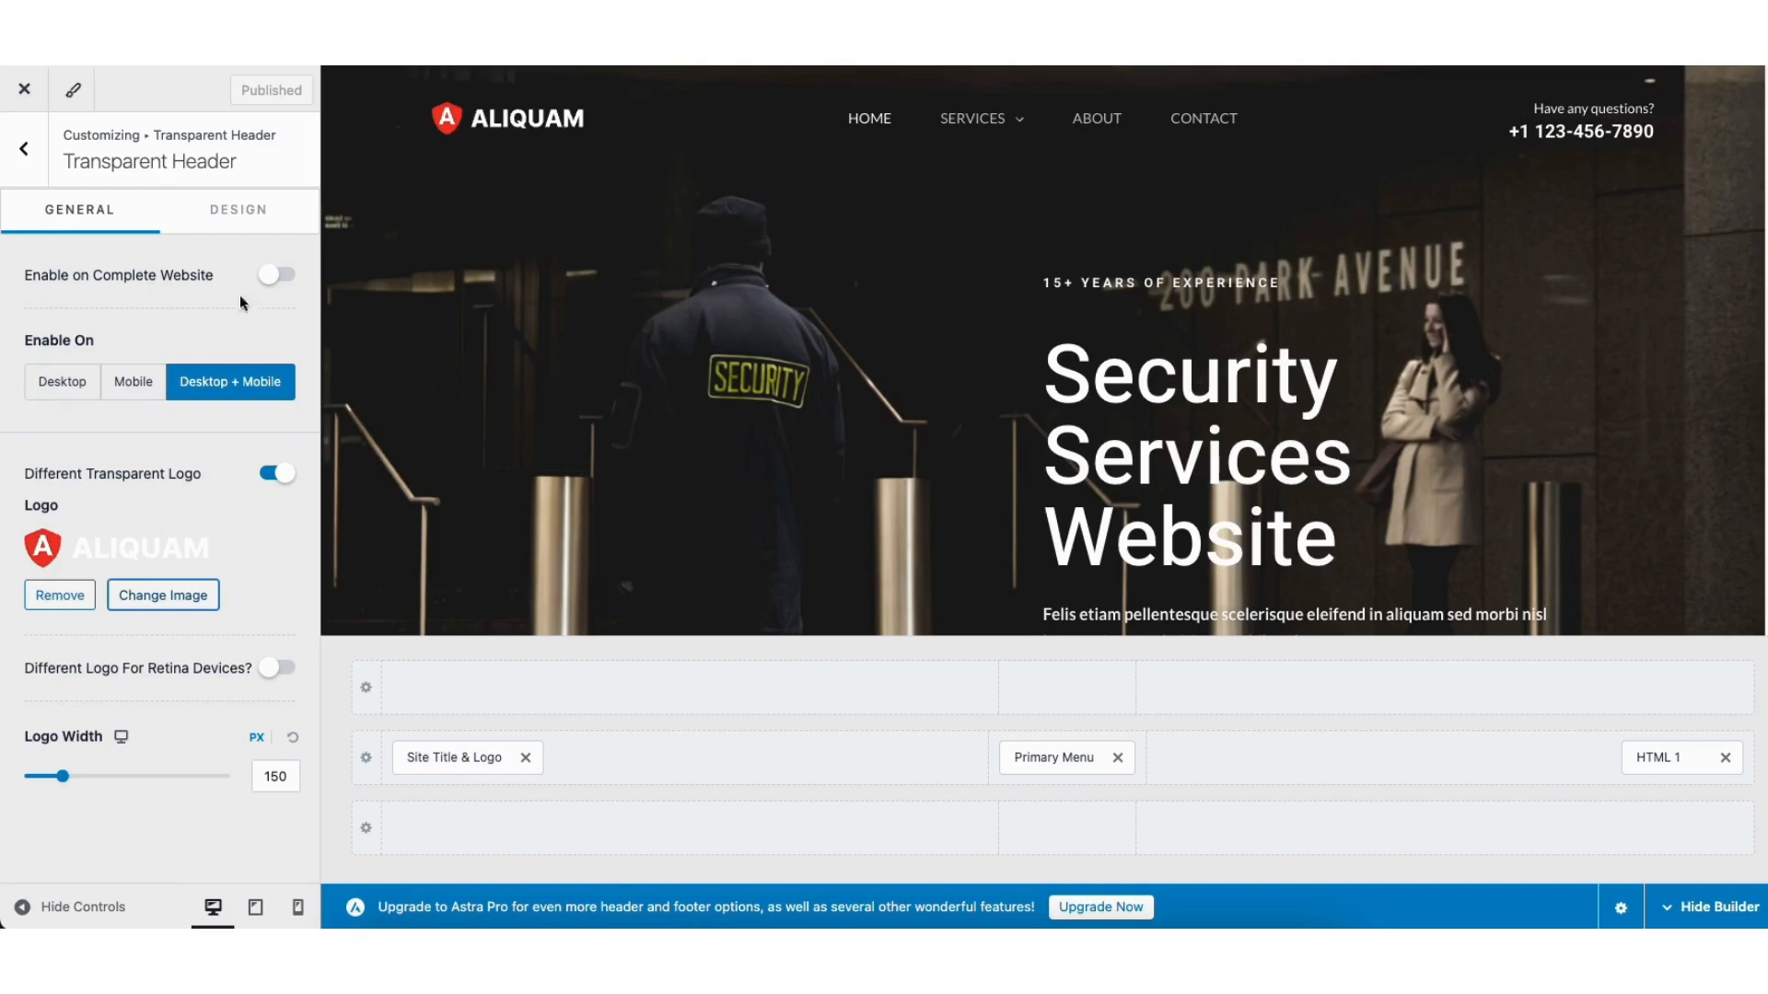
left_click(241, 218)
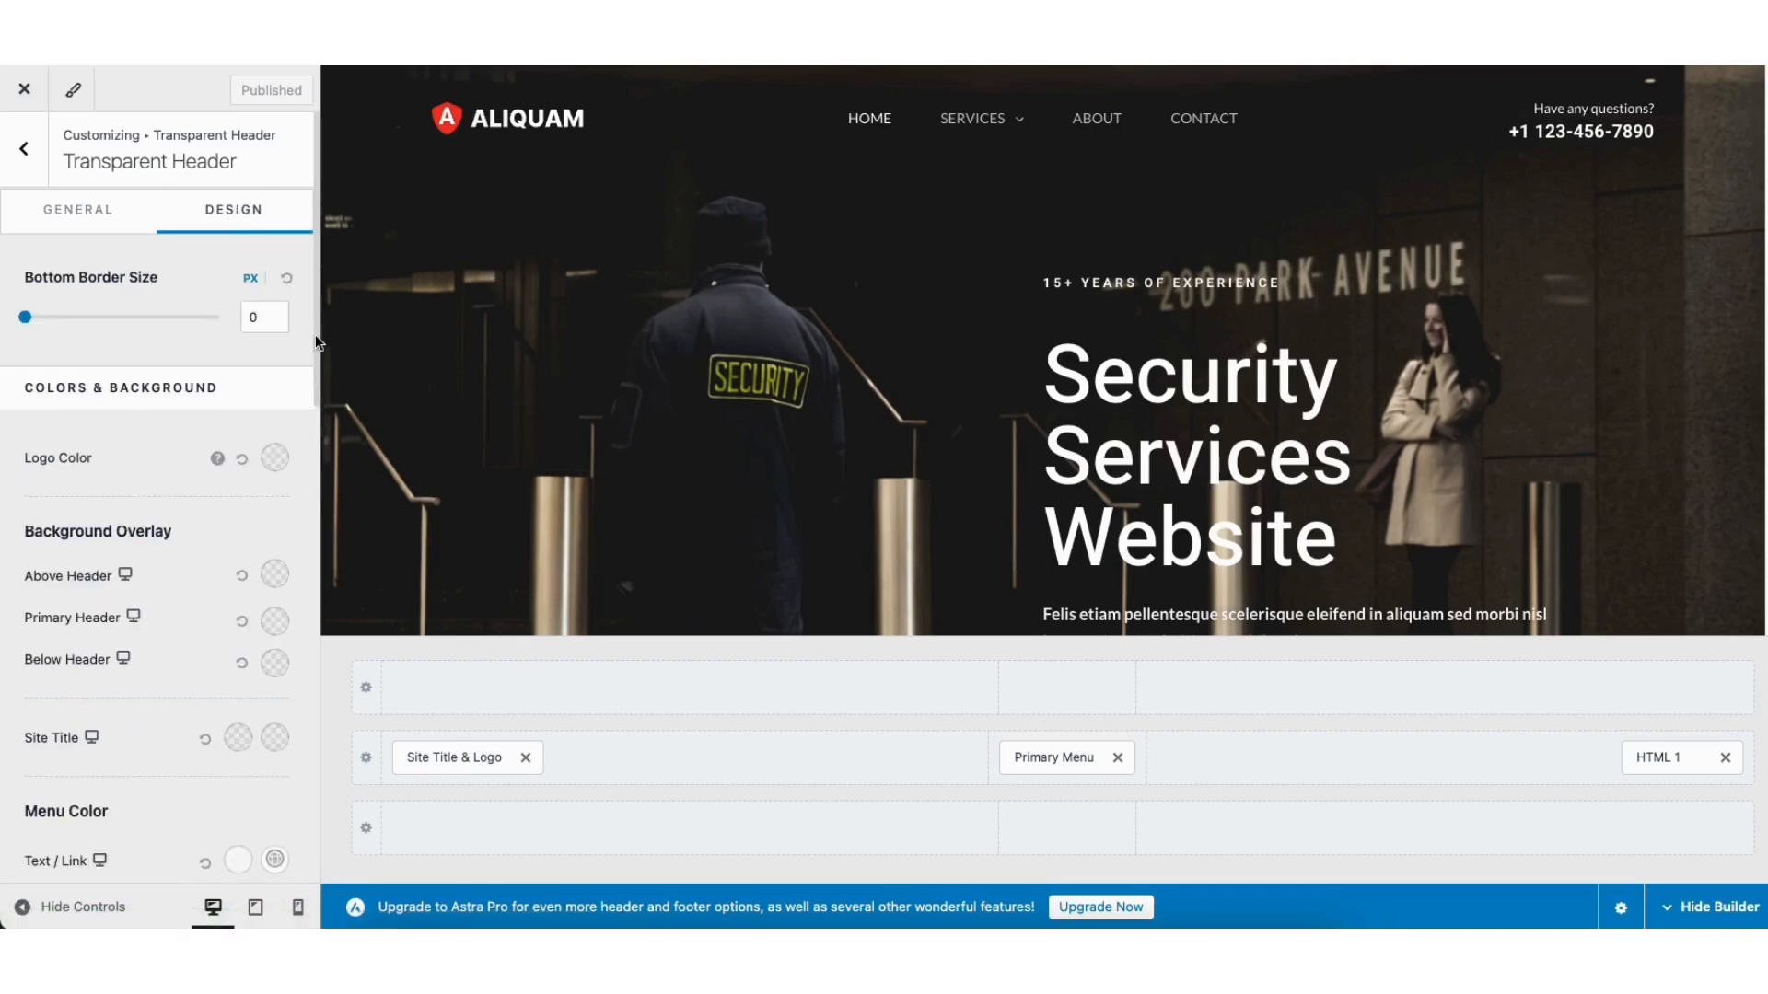
scroll(312, 368, "down", 5)
scroll(299, 506, "down", 2)
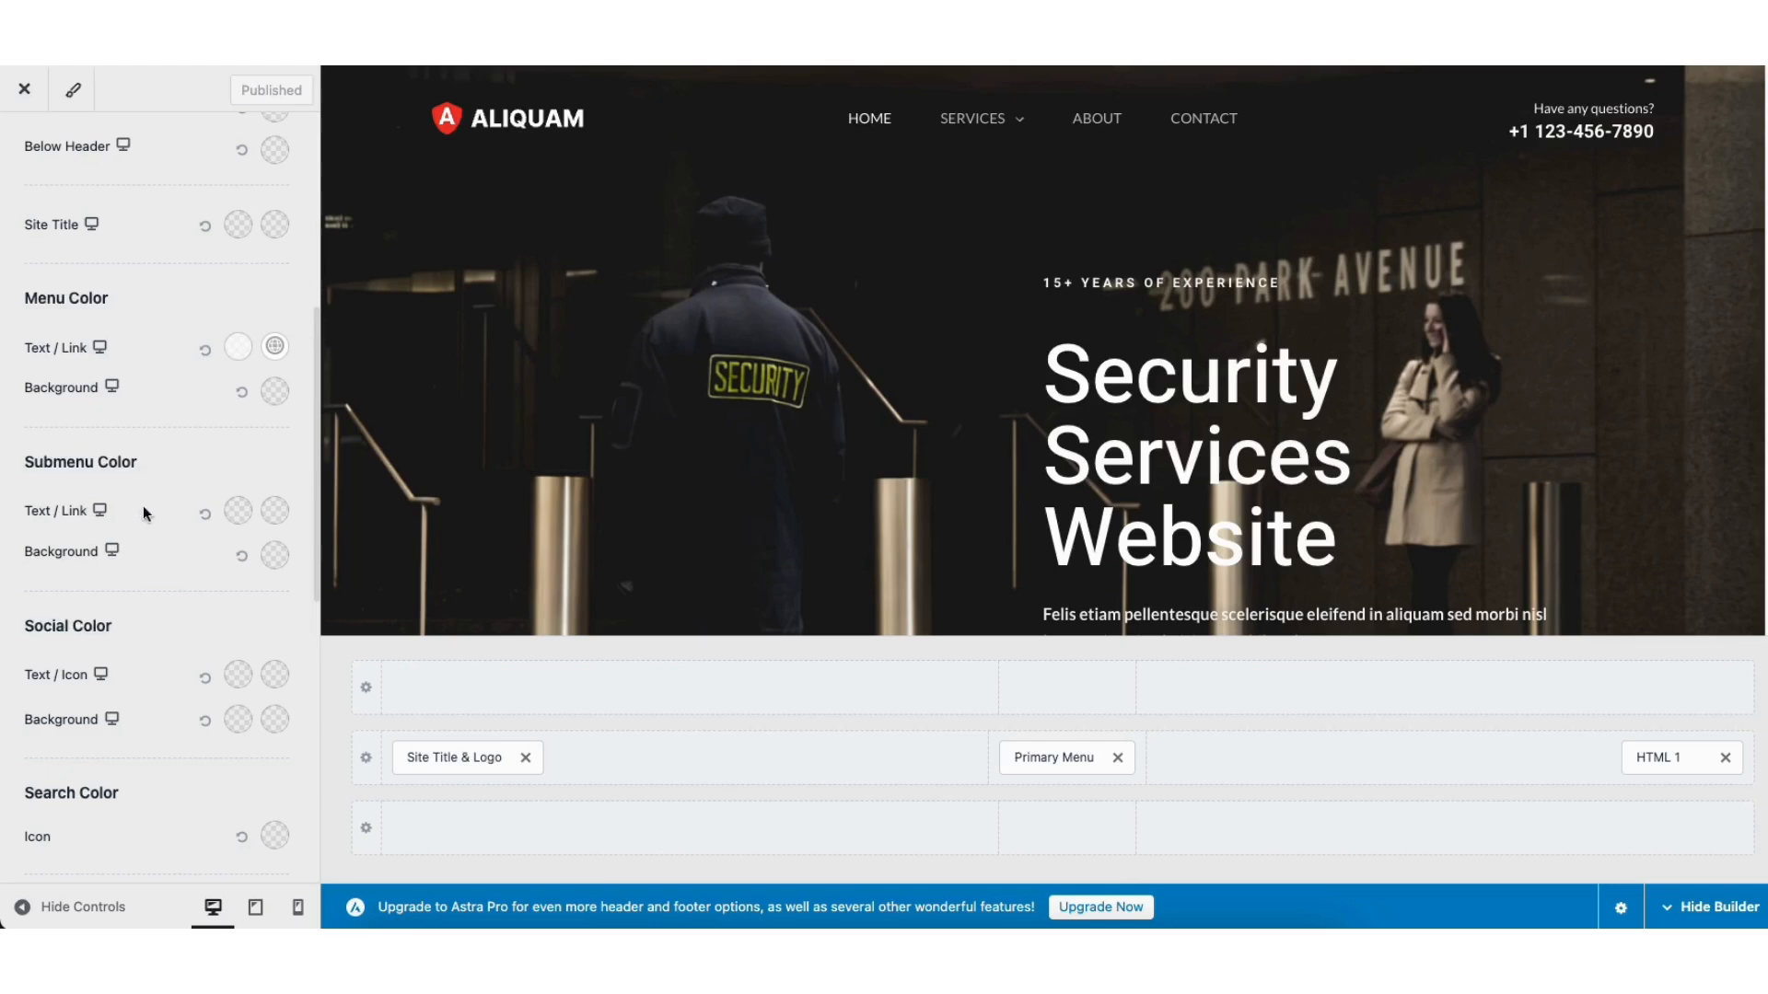
Step: Set the submenu Text/Link normal colour to the dark preset
left_click(241, 510)
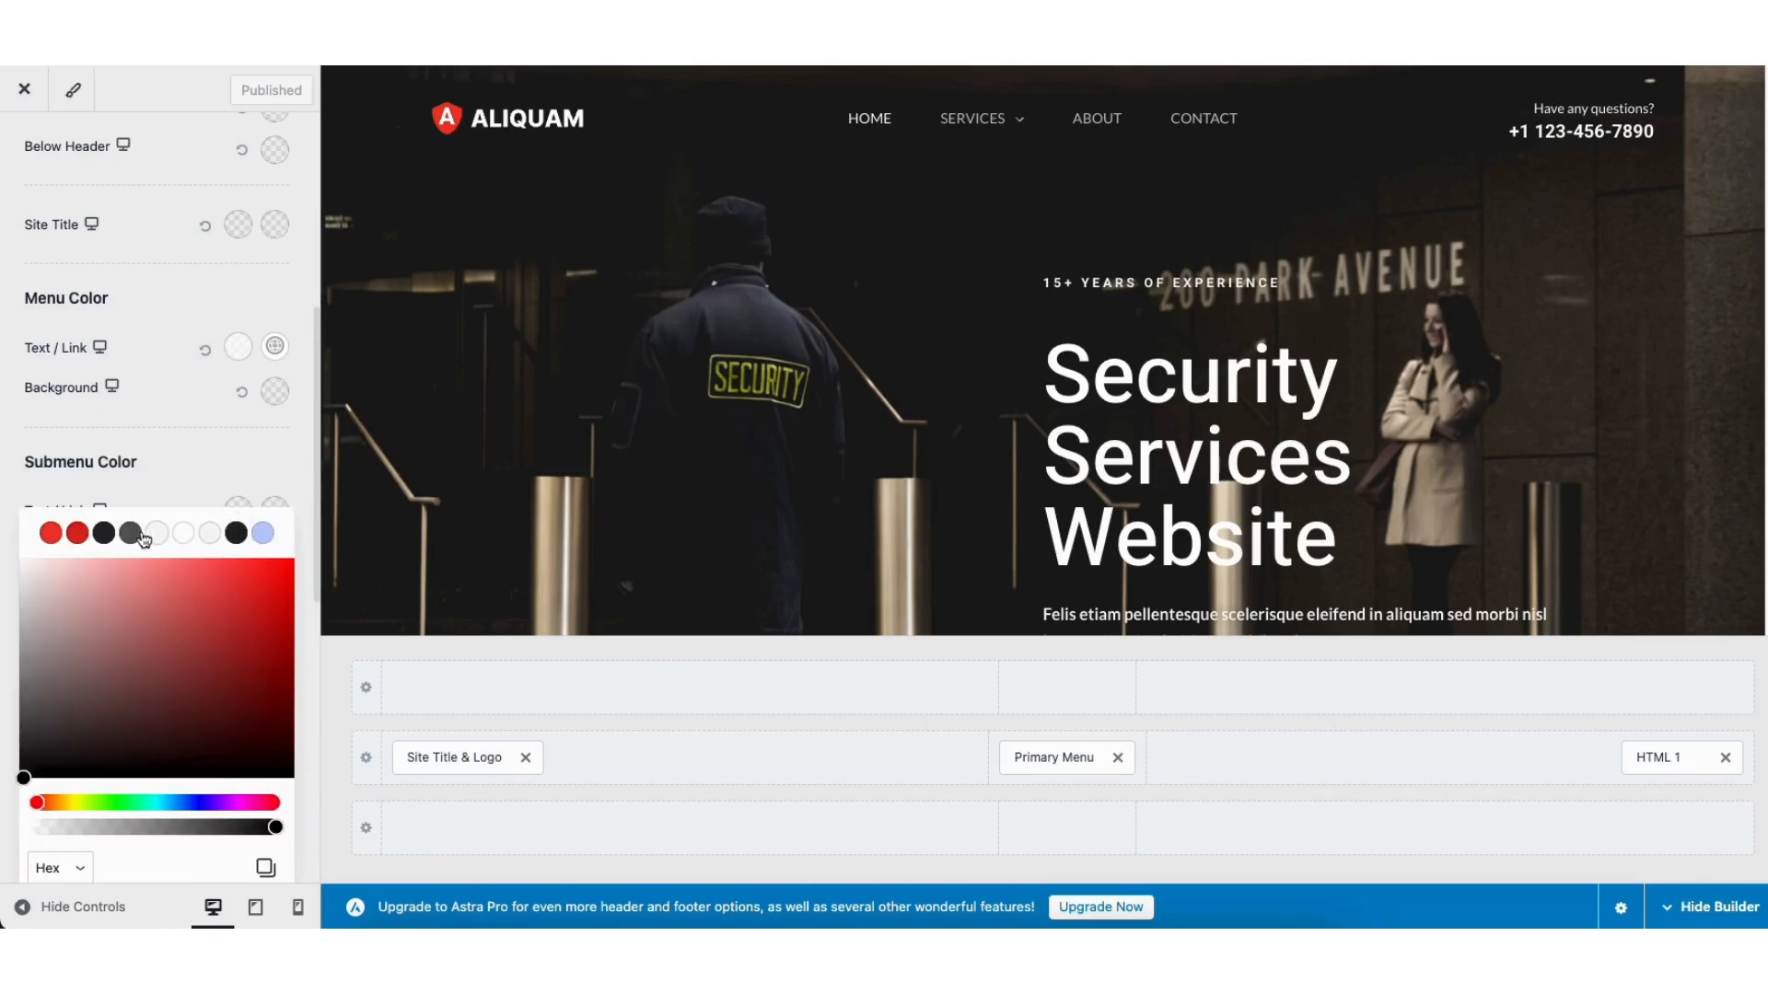
left_click(106, 538)
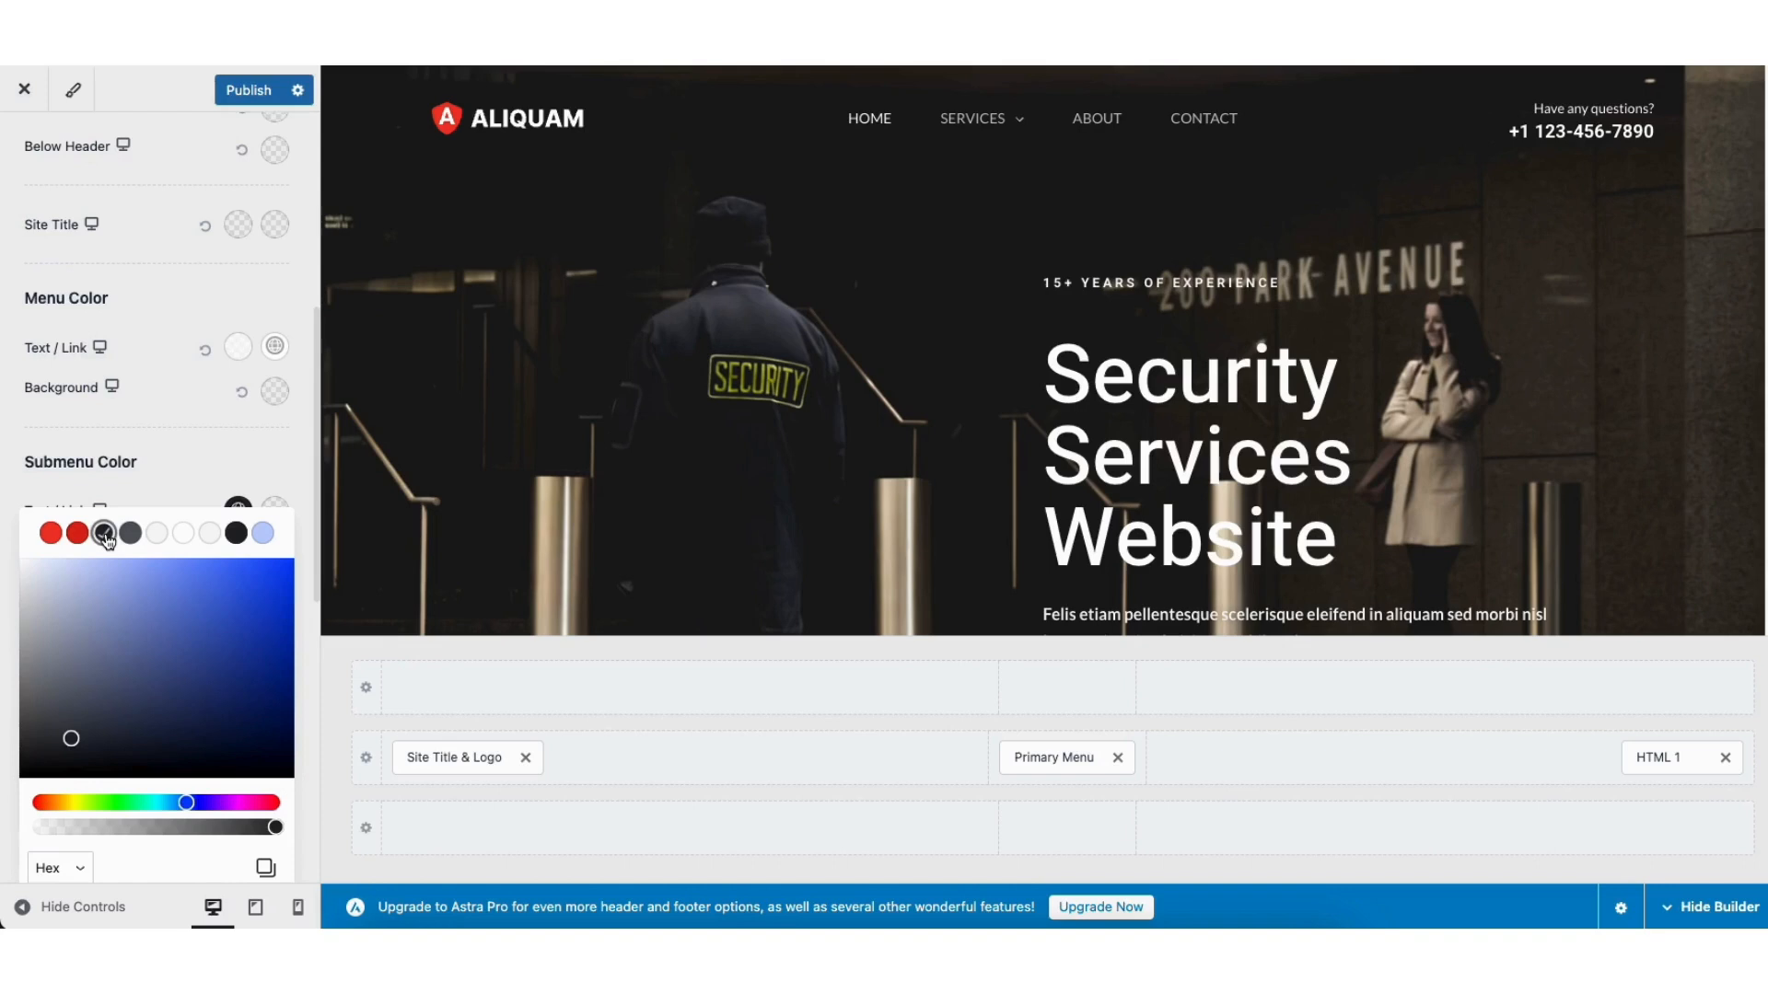
mouse_move(972, 131)
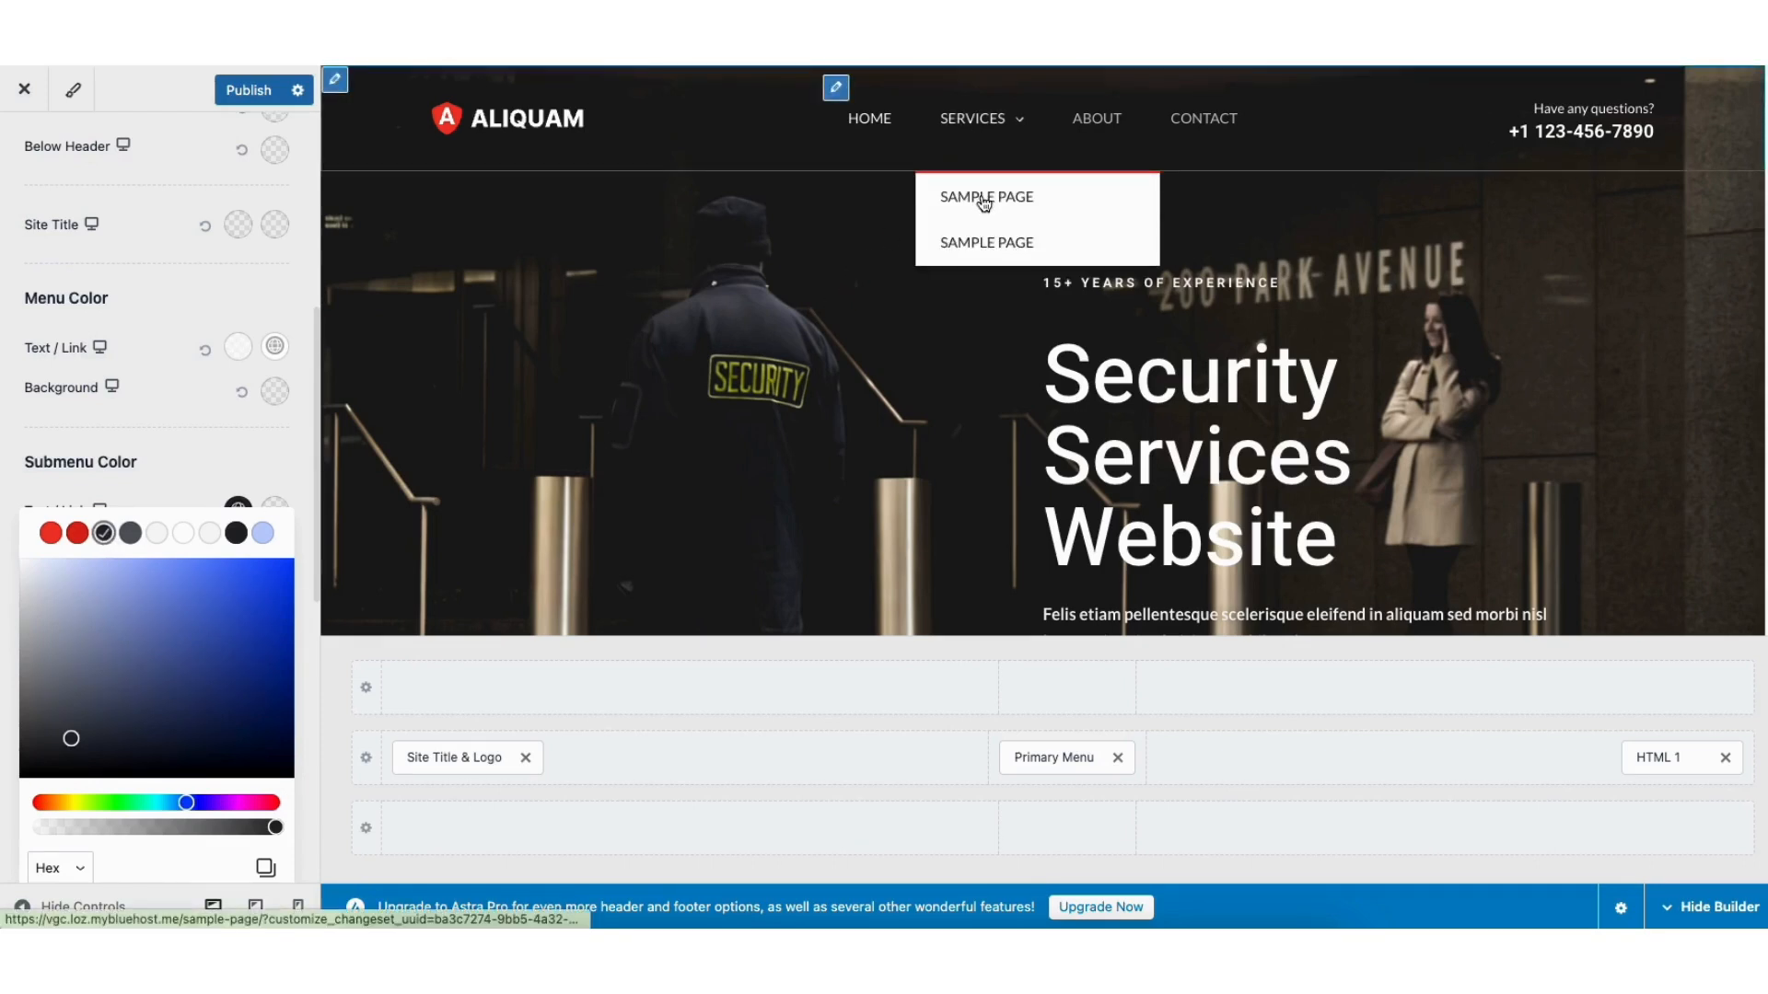
left_click(241, 451)
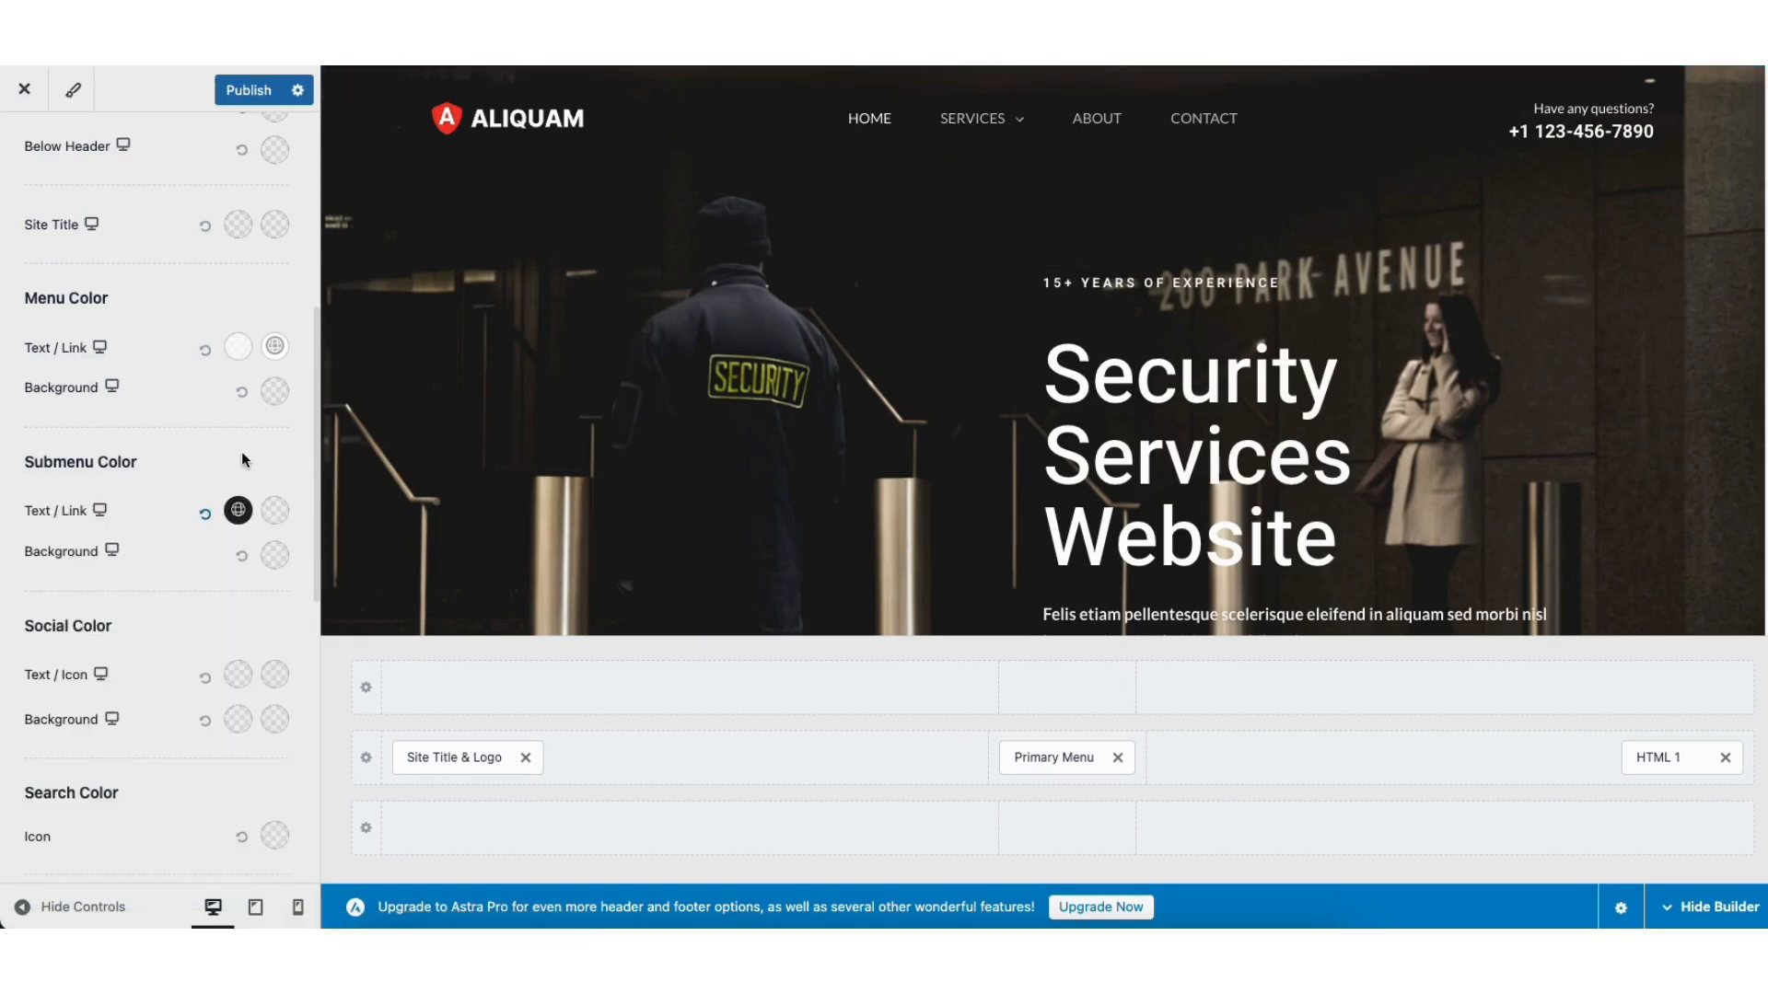
Step: Set the submenu Hover/Active colour to the red preset
left_click(275, 512)
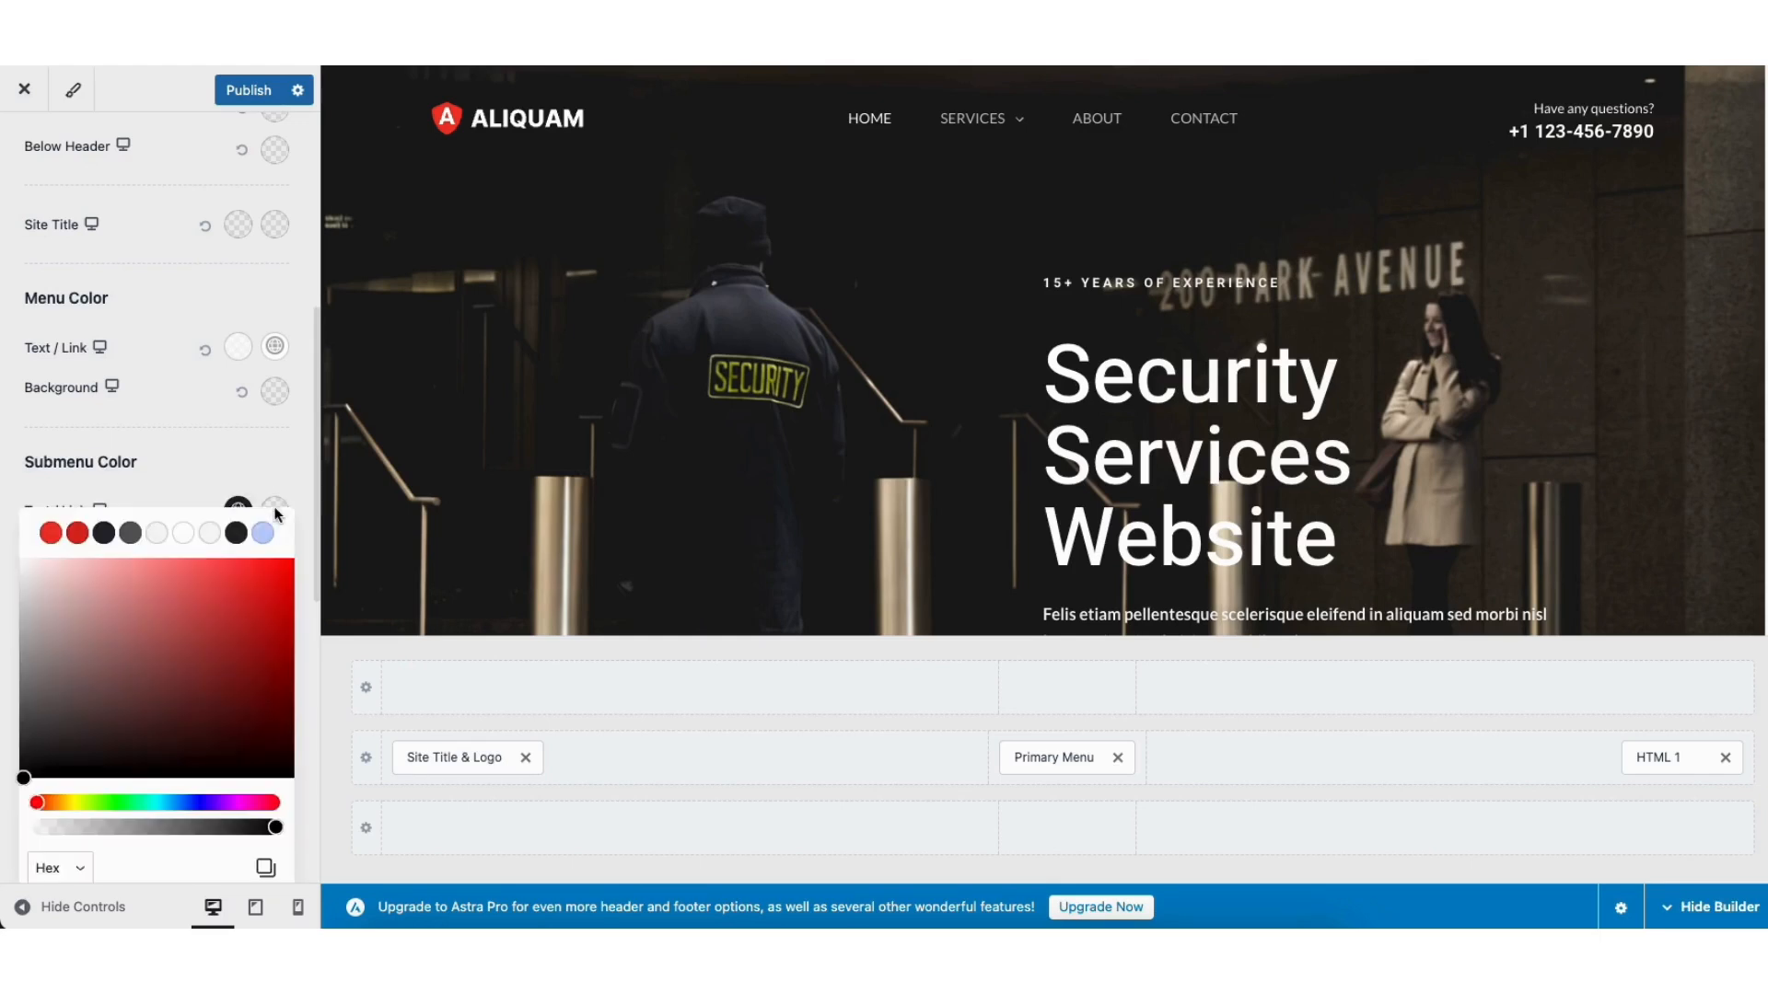
left_click(77, 533)
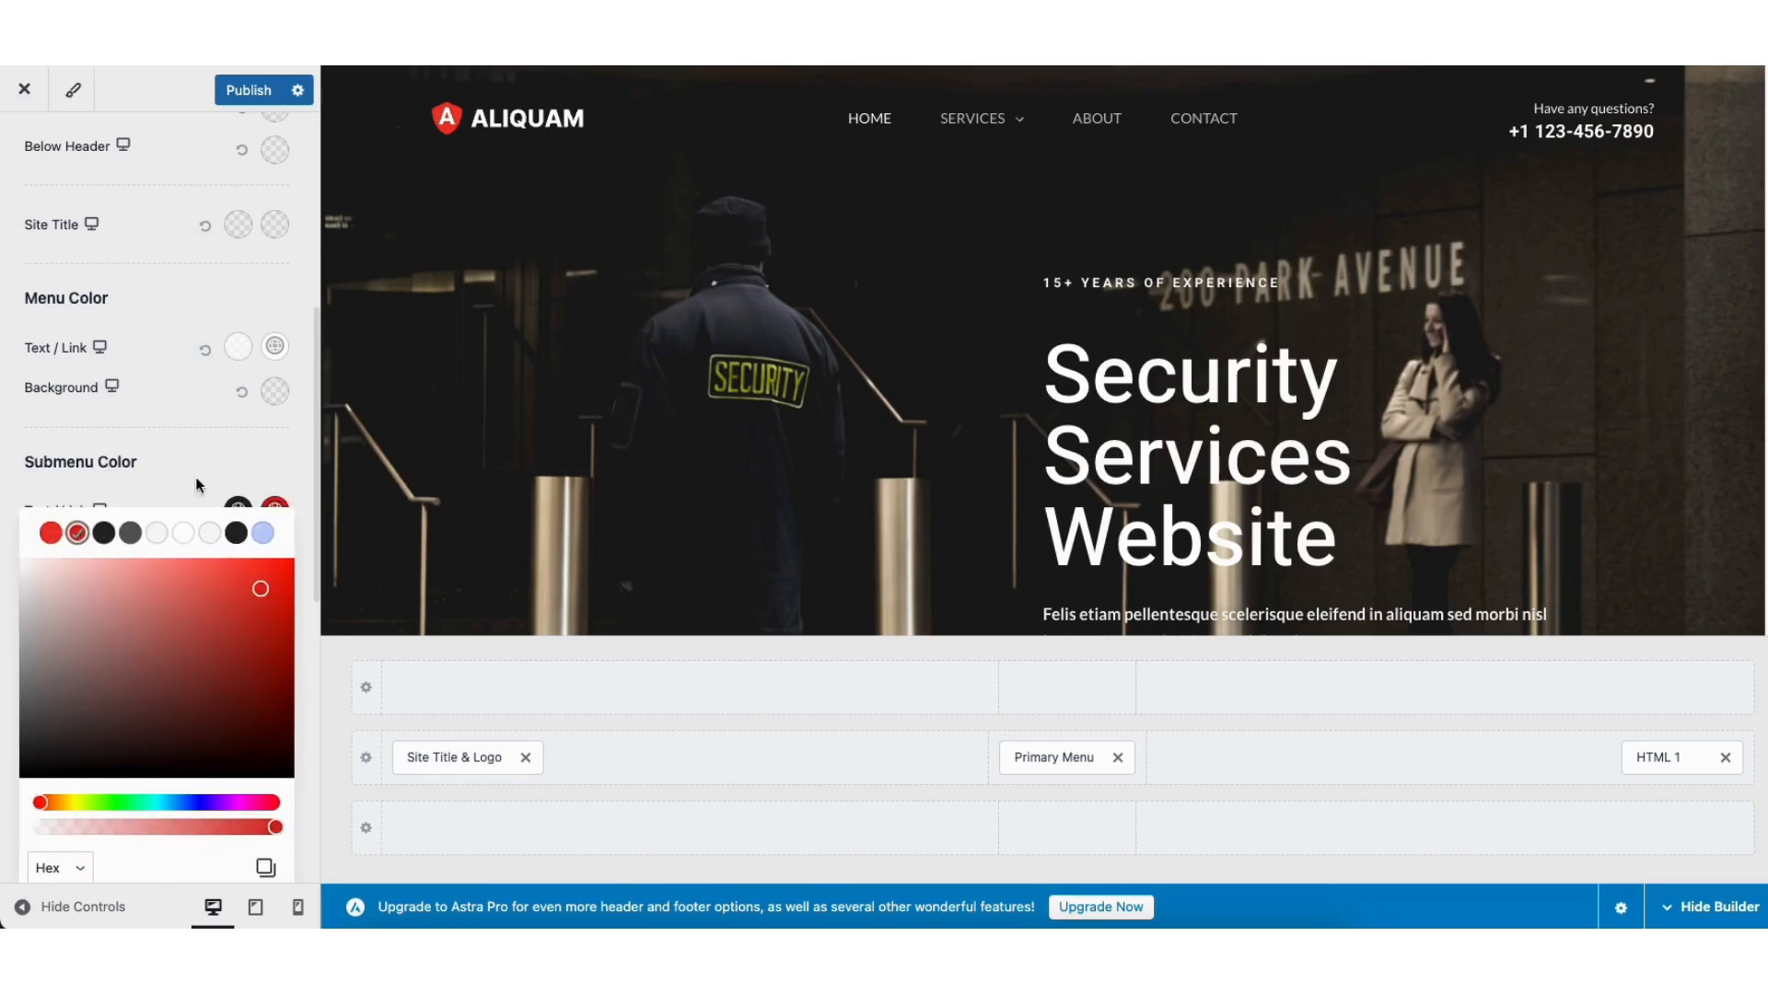
left_click(228, 460)
mouse_move(958, 119)
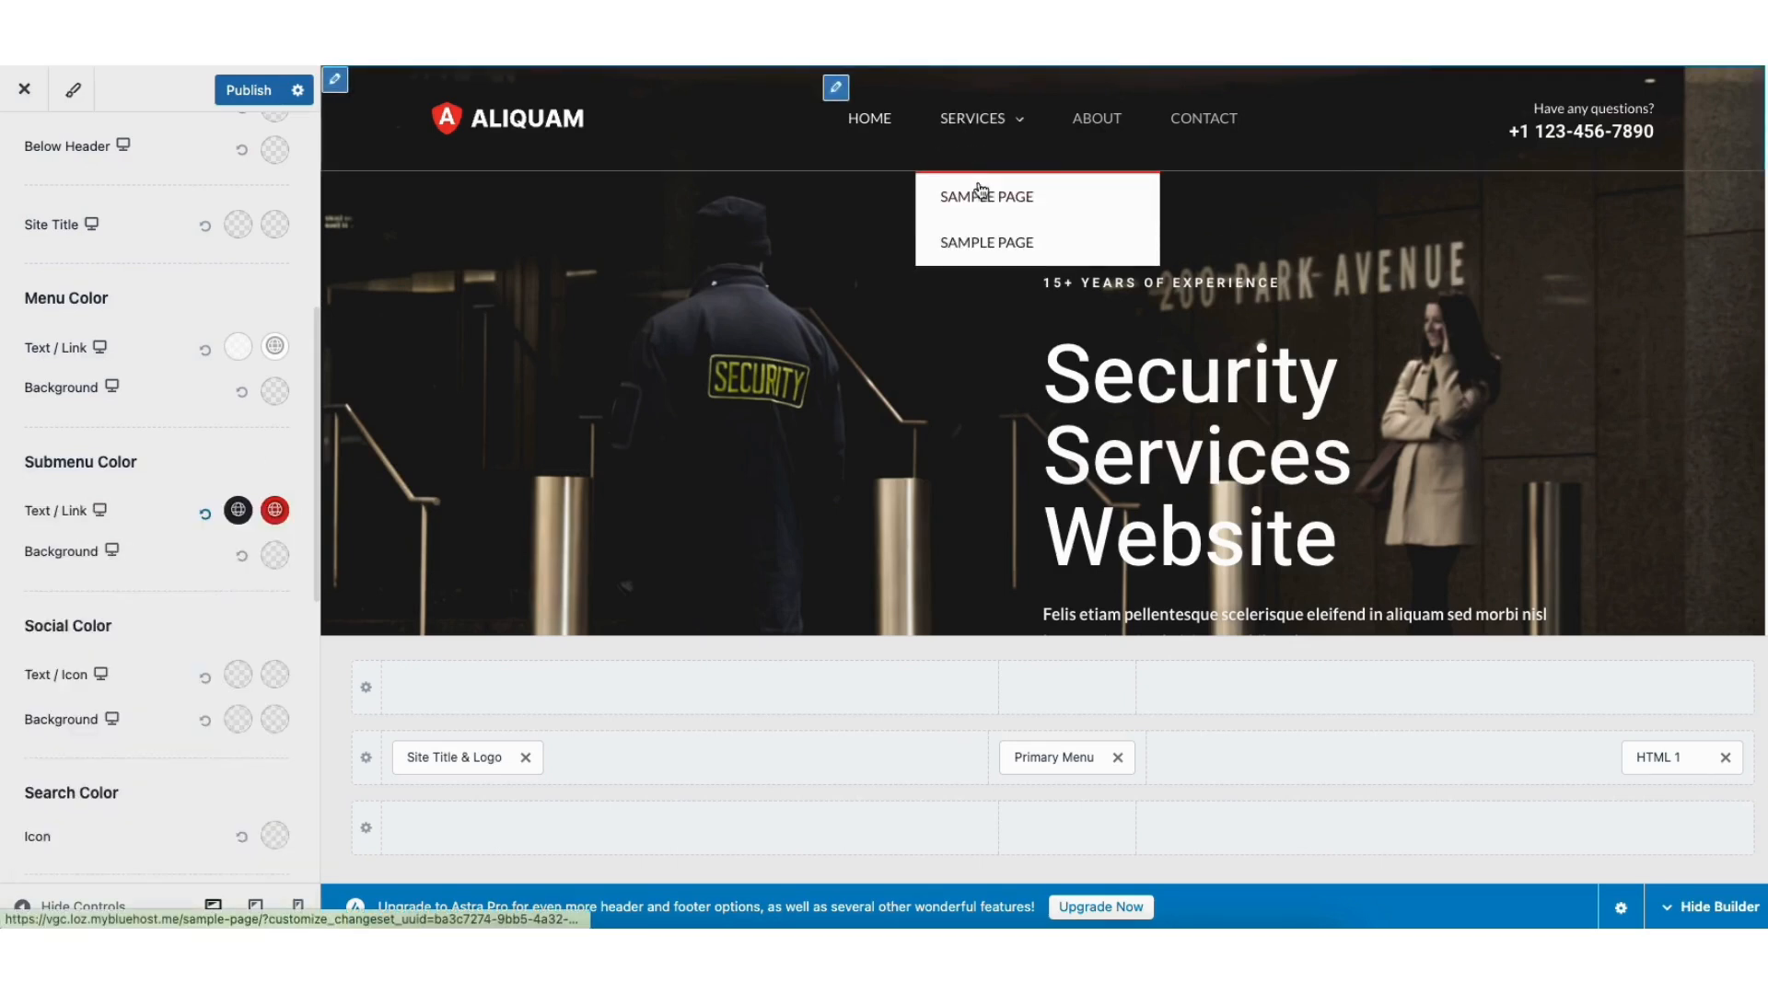
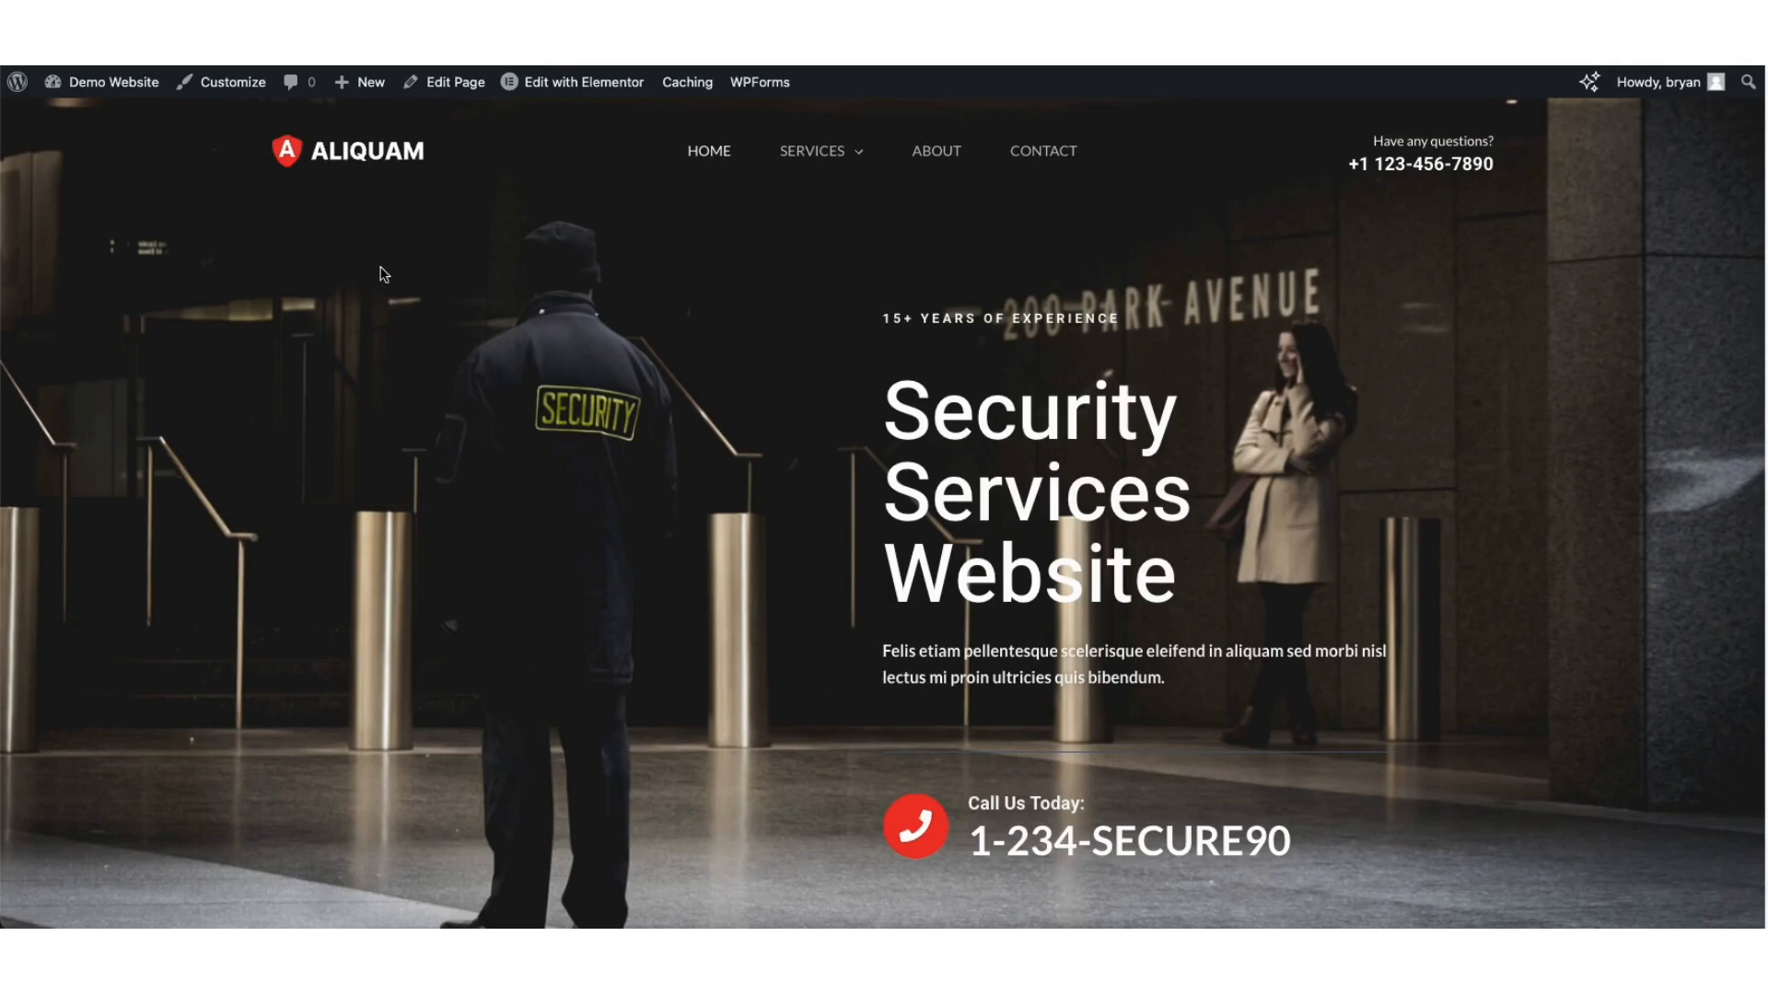
Step: In the Footer Builder, review the HTML 1 text block's content and Design options
left_click(229, 89)
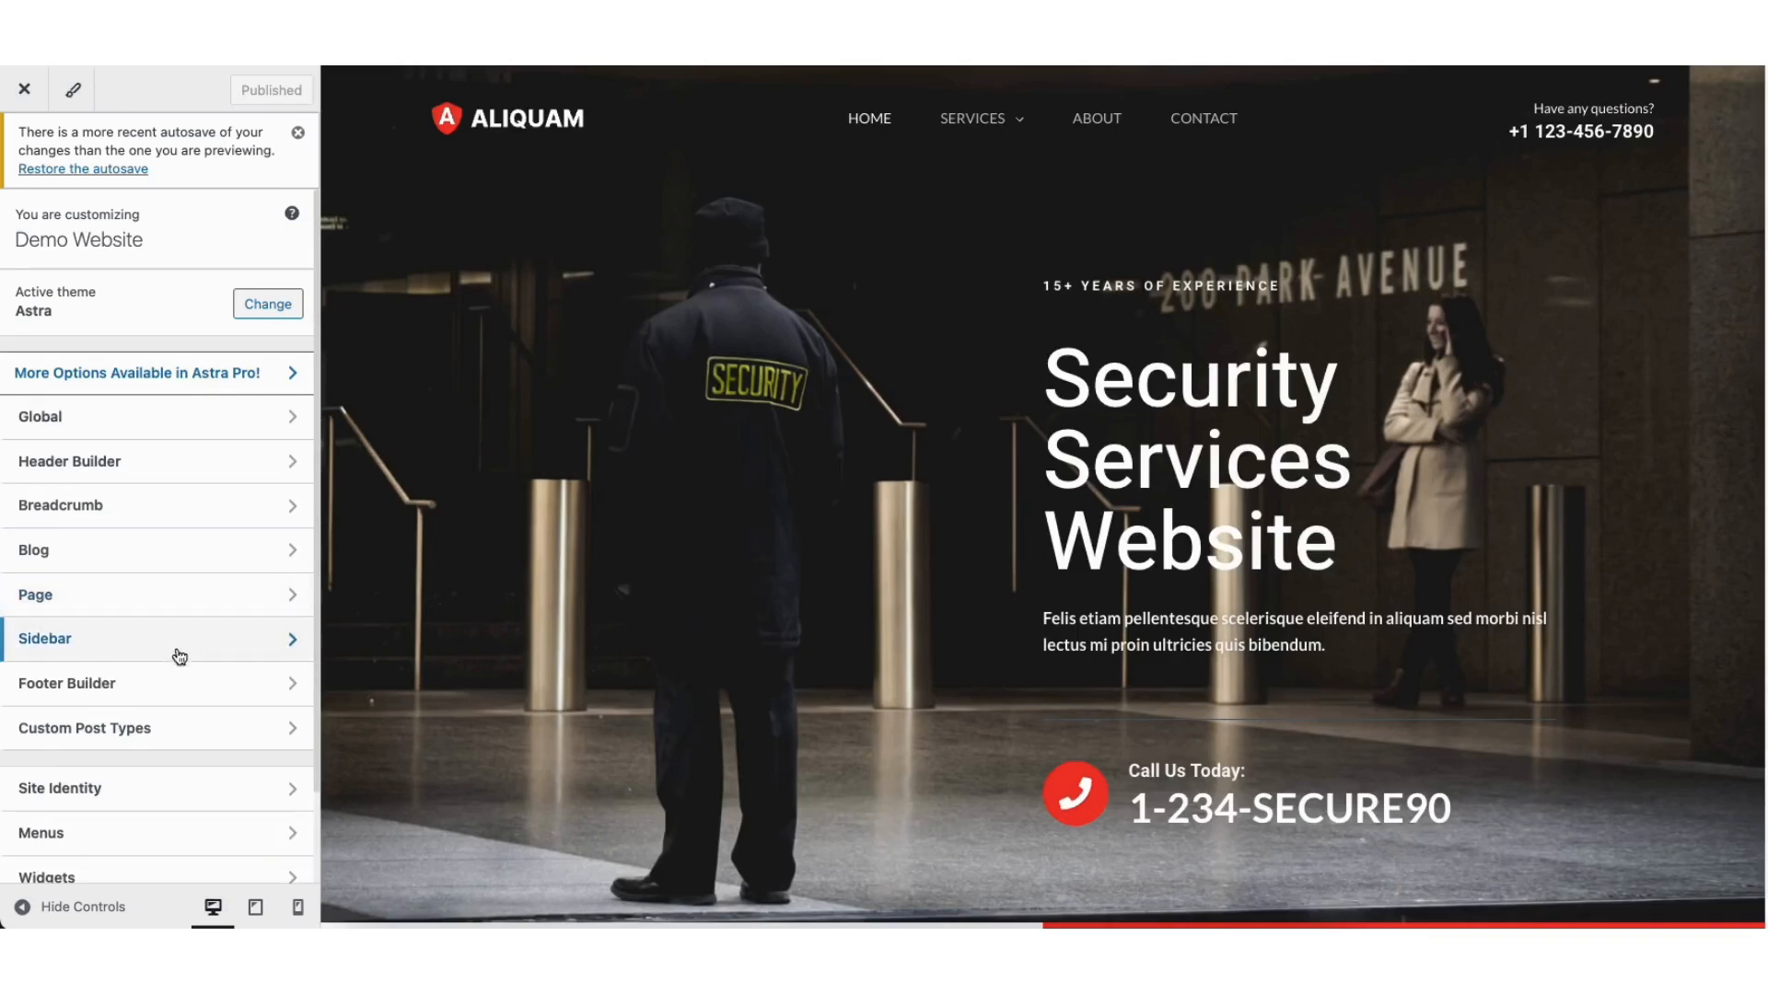
left_click(146, 690)
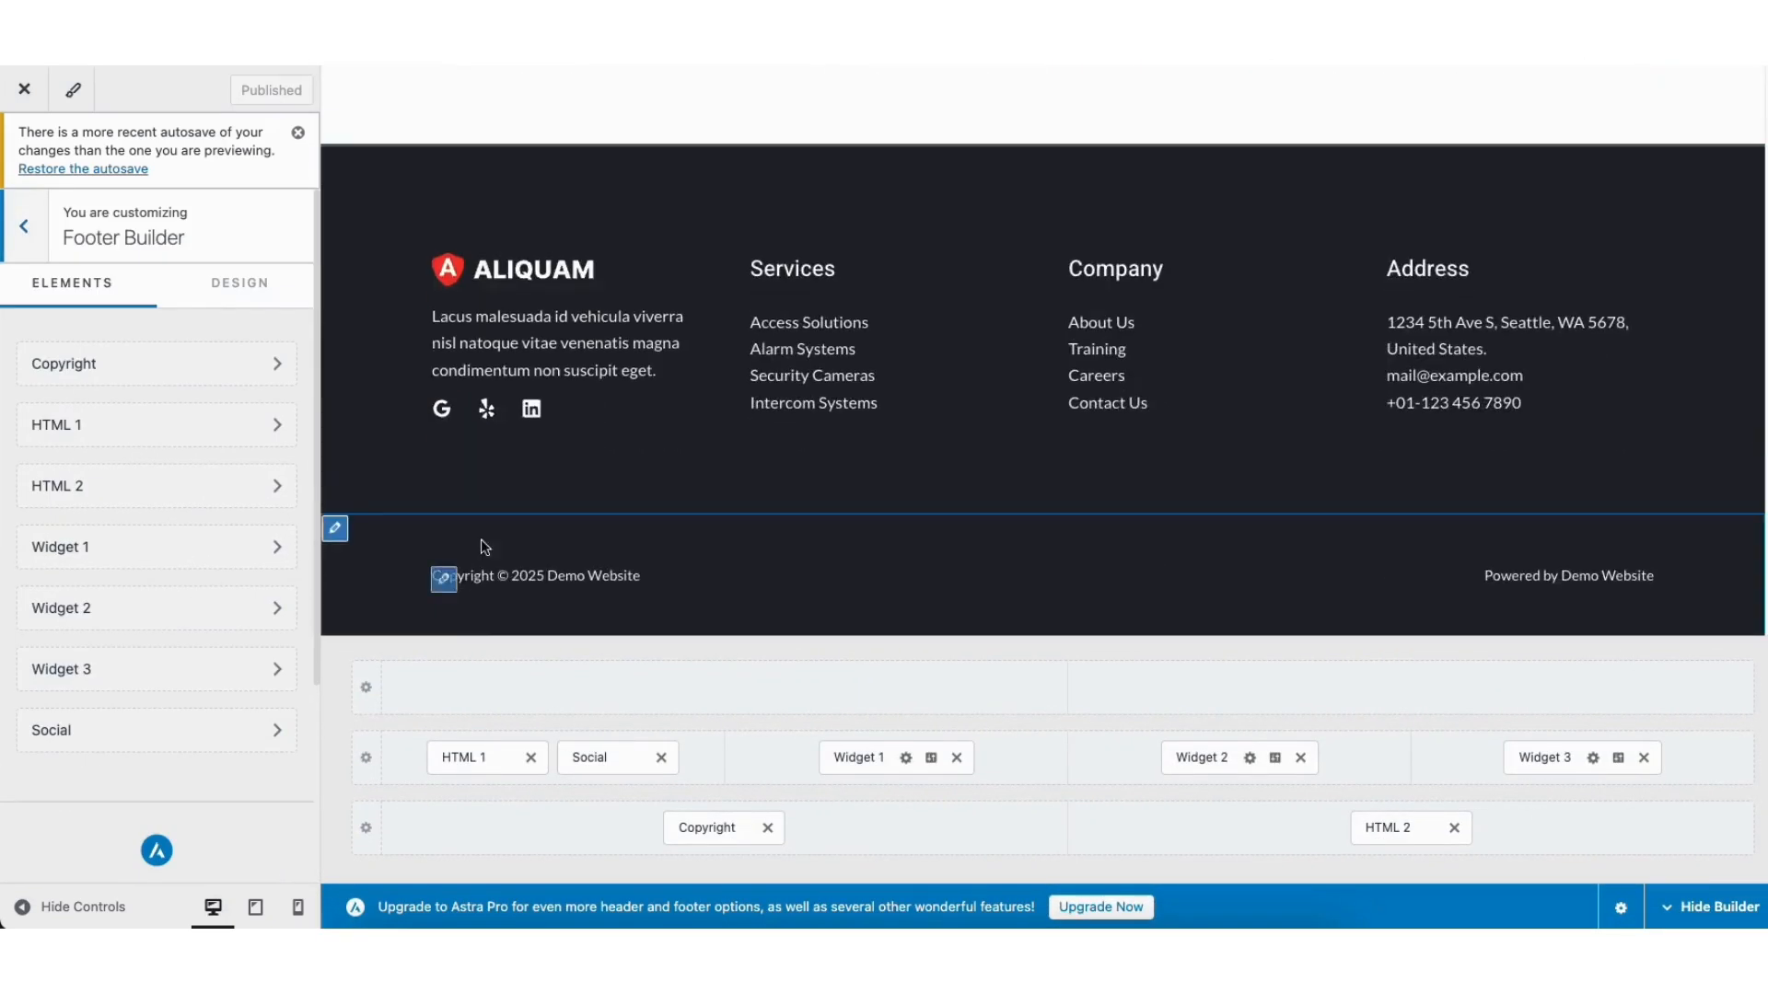
left_click(445, 281)
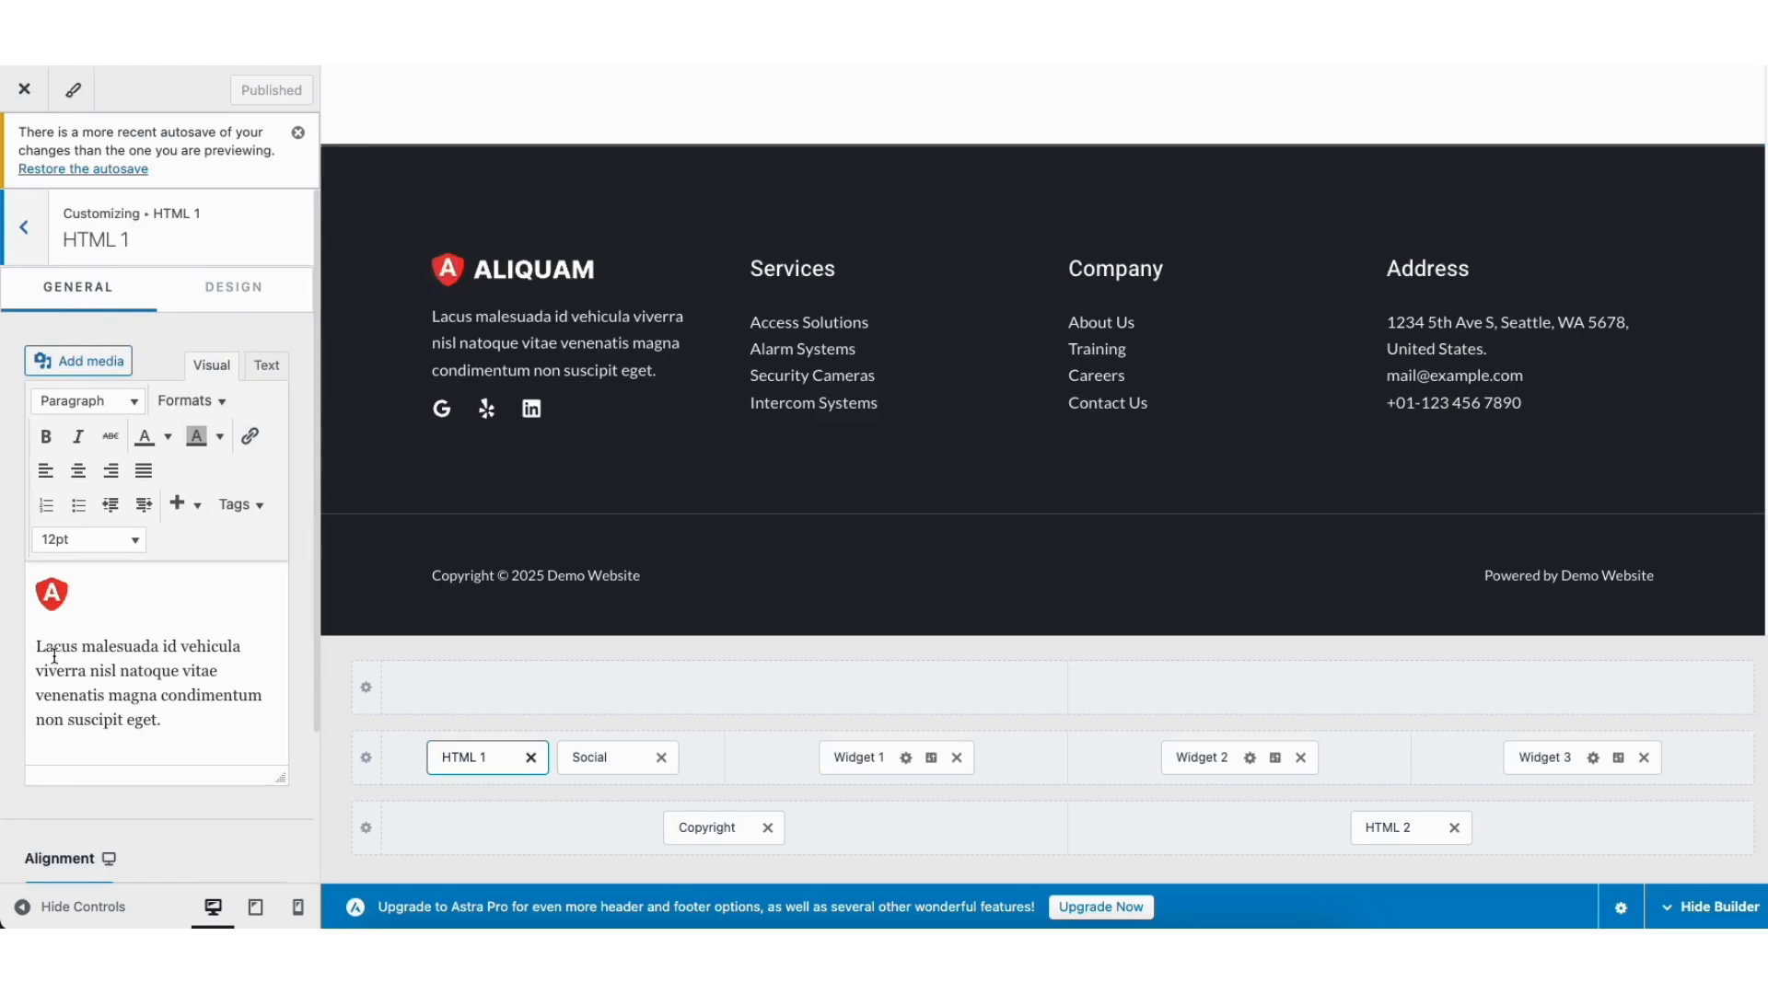
left_click_drag(39, 648, 172, 733)
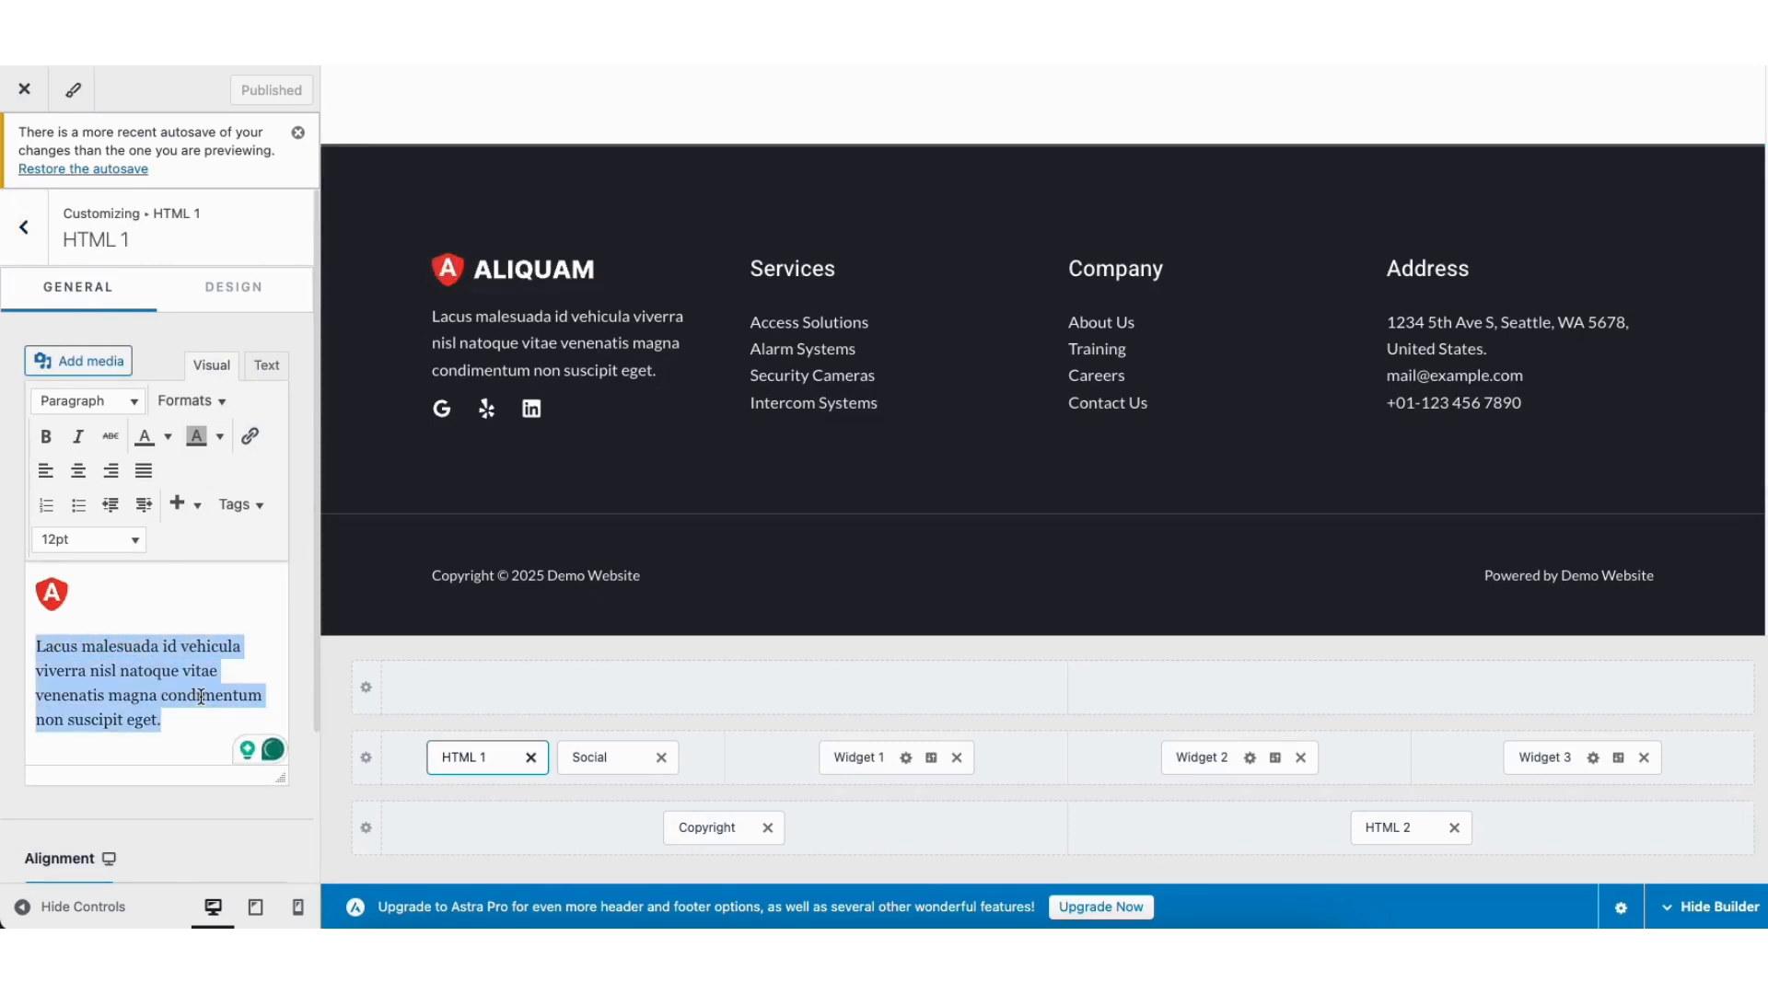
left_click(196, 650)
left_click(232, 288)
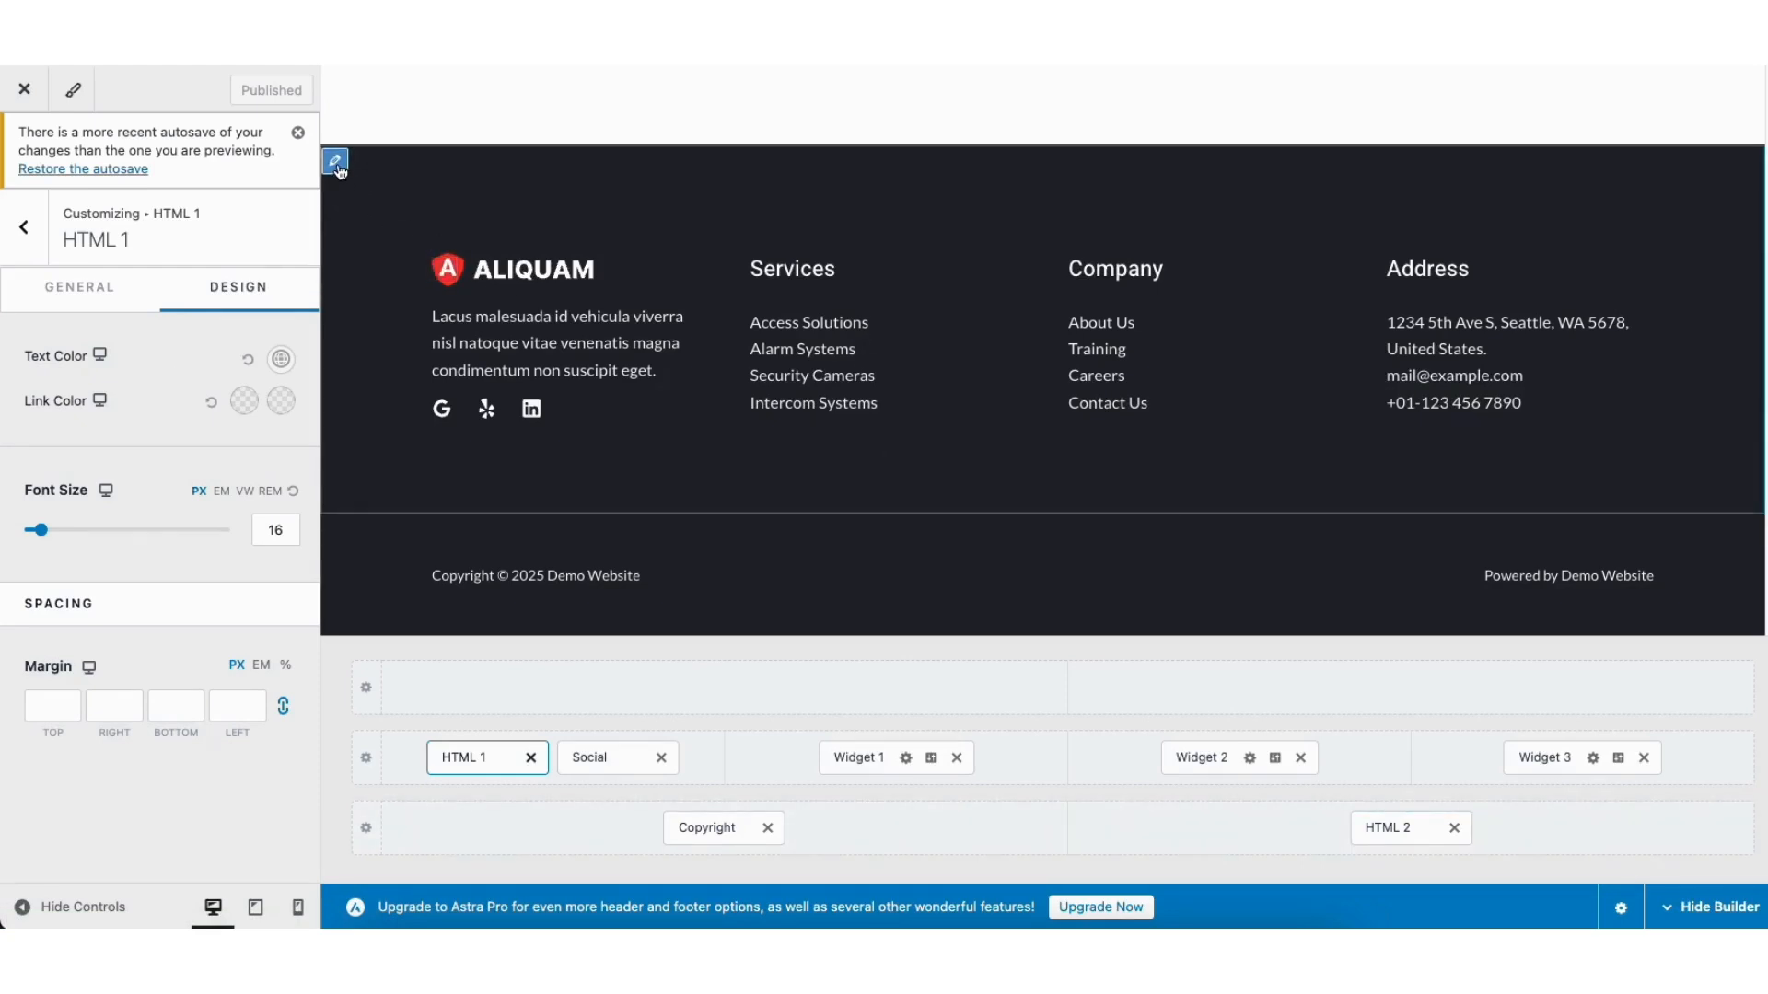
Step: Bring up the Primary Footer row settings and check the addable elements without adding any
left_click(335, 162)
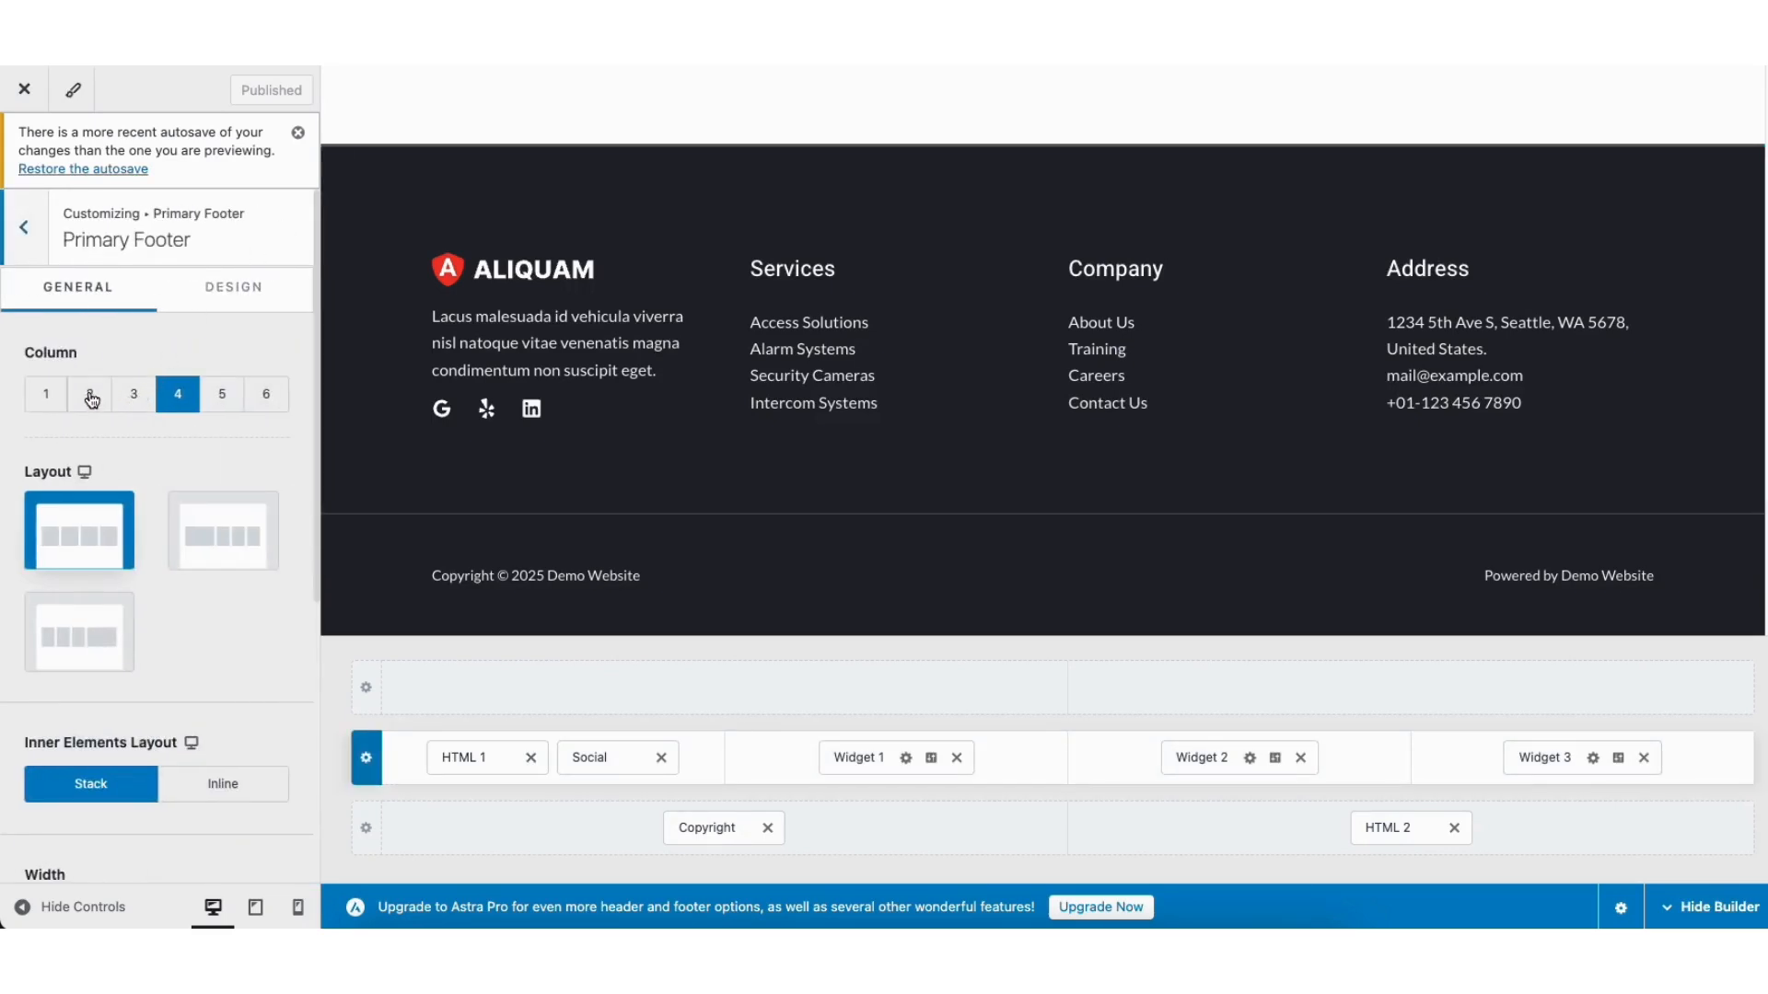
left_click(727, 688)
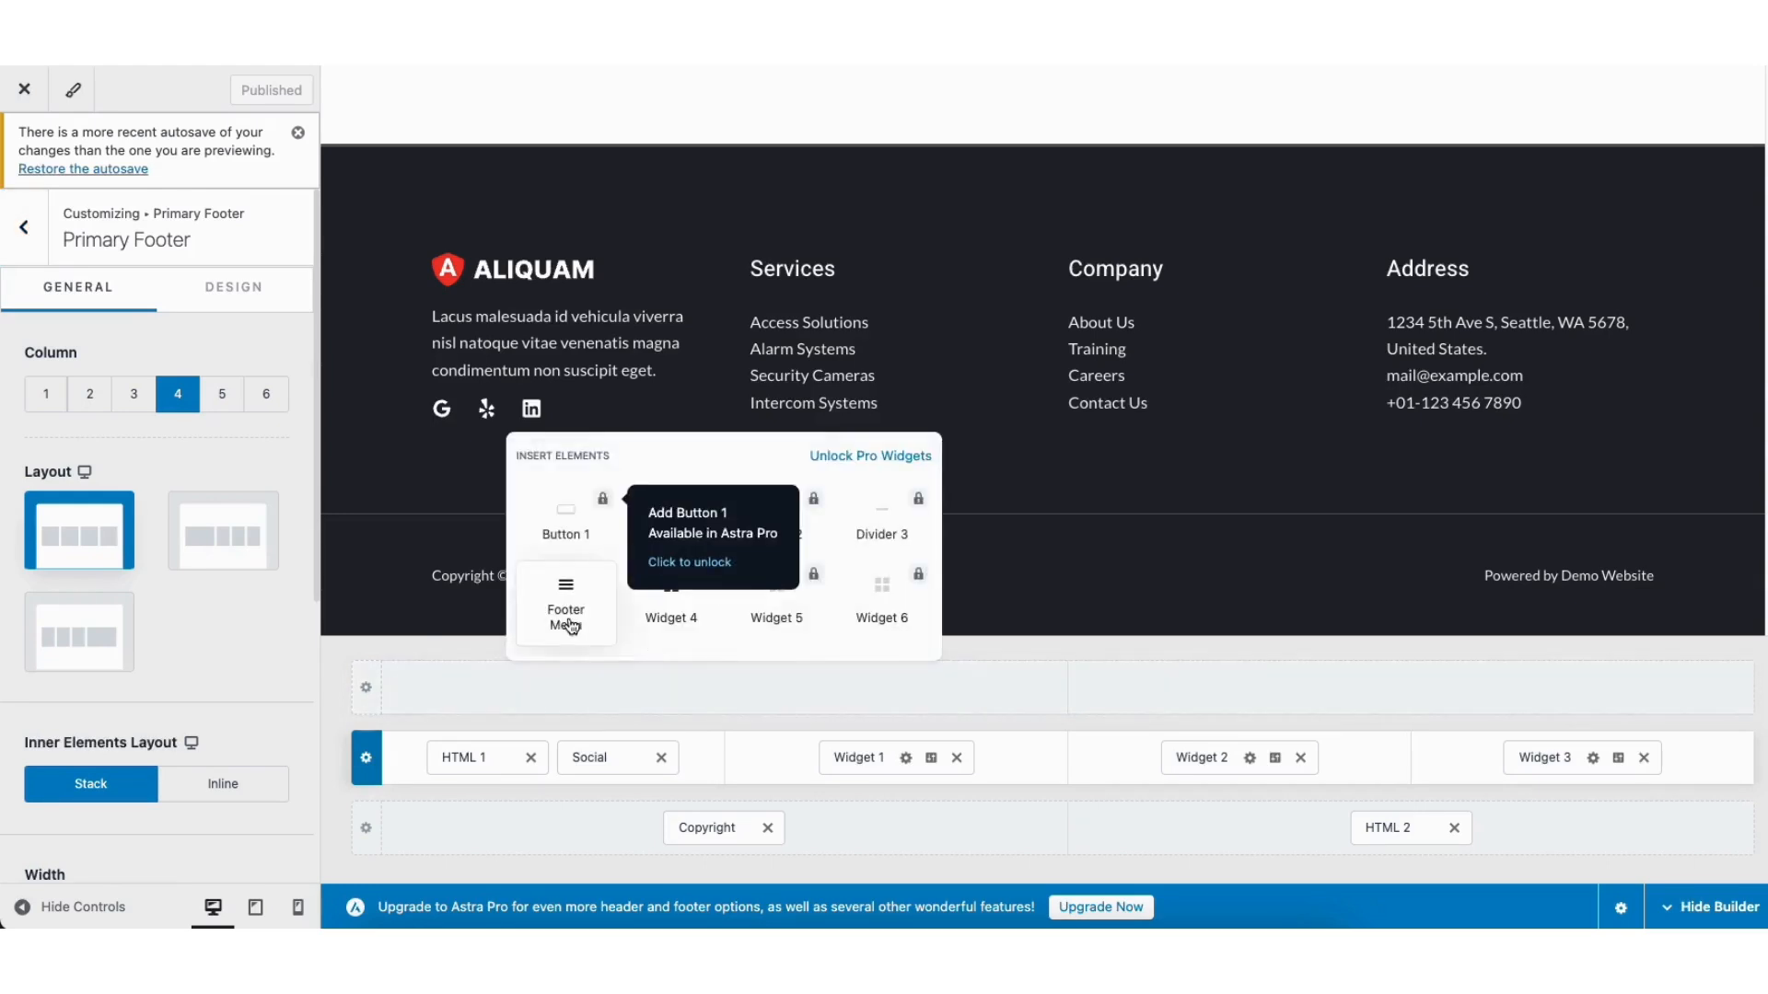
left_click(939, 721)
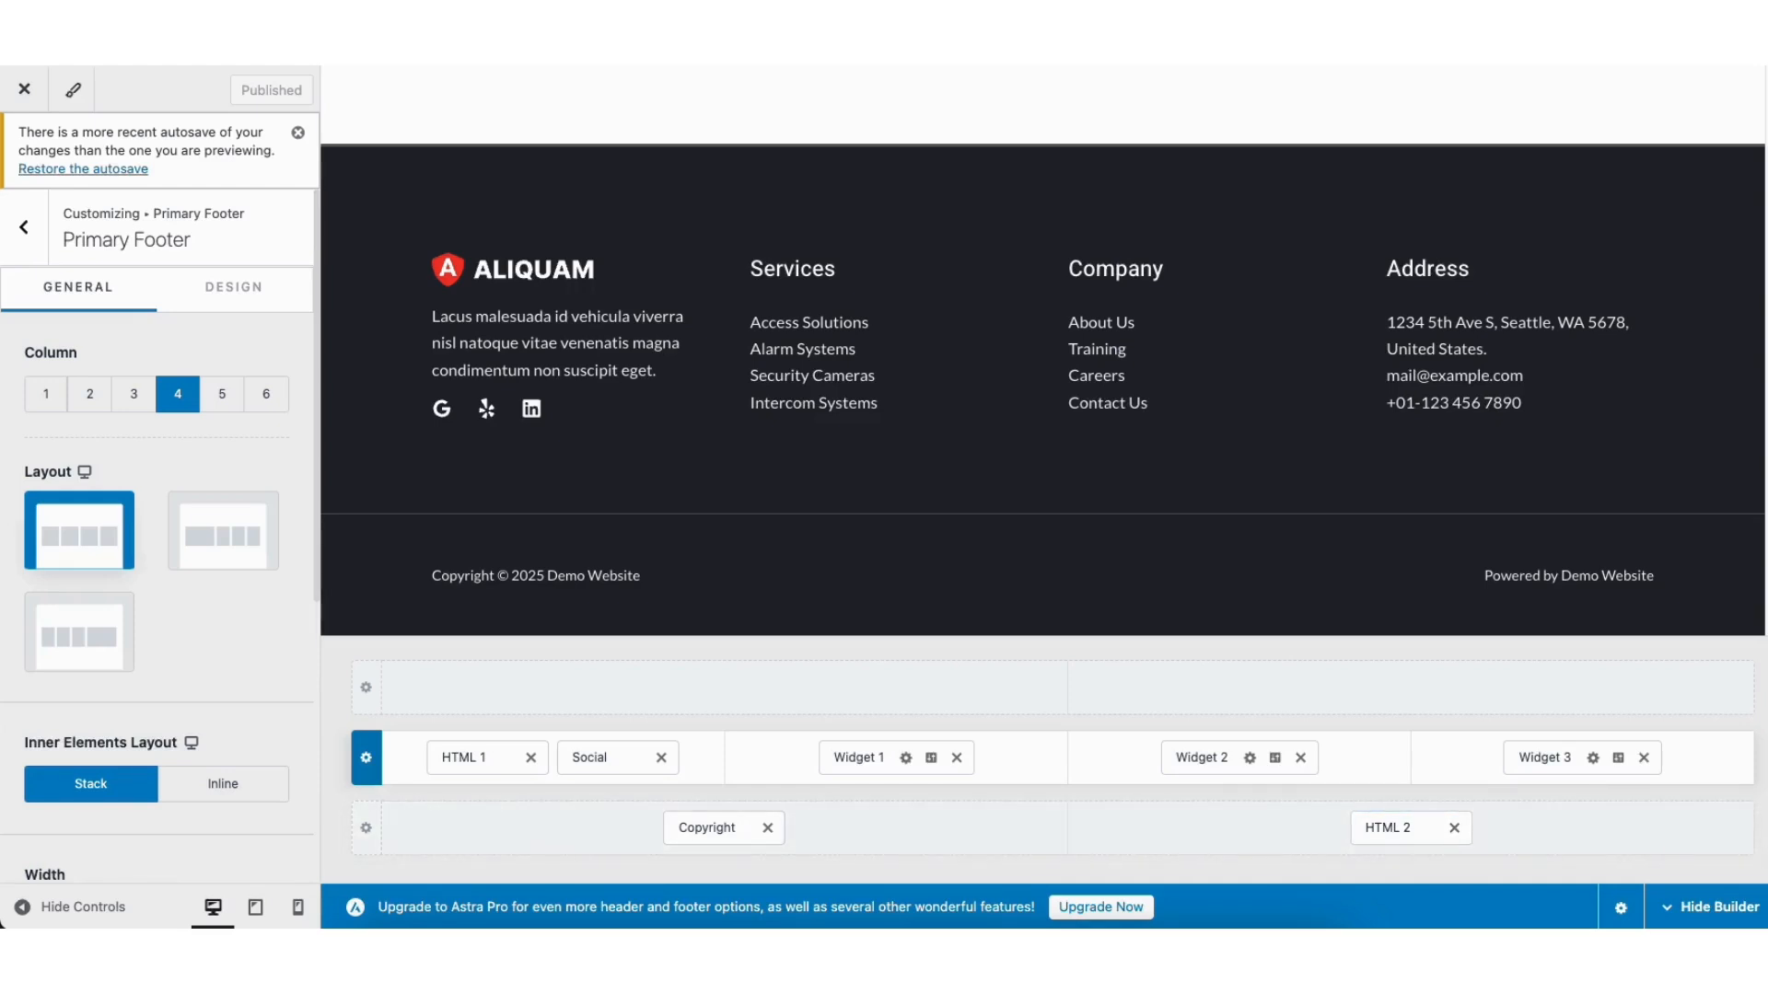
scroll(1351, 104, "up", 20)
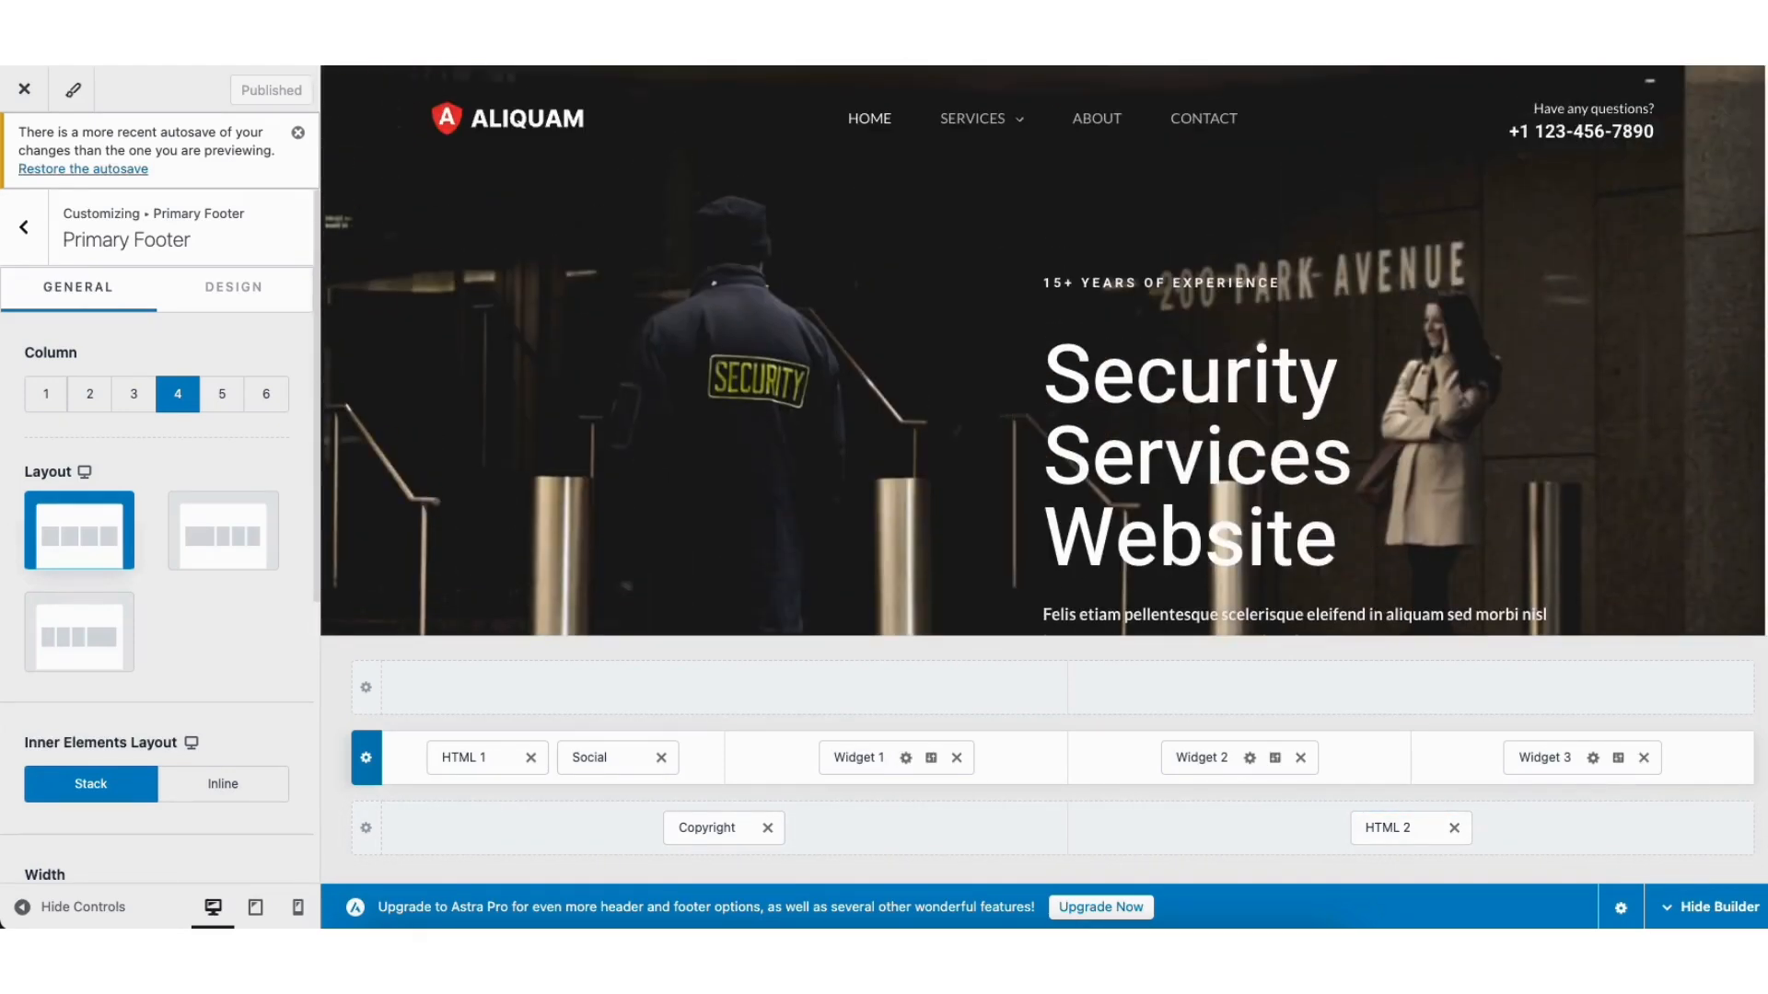
Step: Remove the HTML 1 phone-number block from the header and move Primary Menu into the middle column
mouse_move(1515, 127)
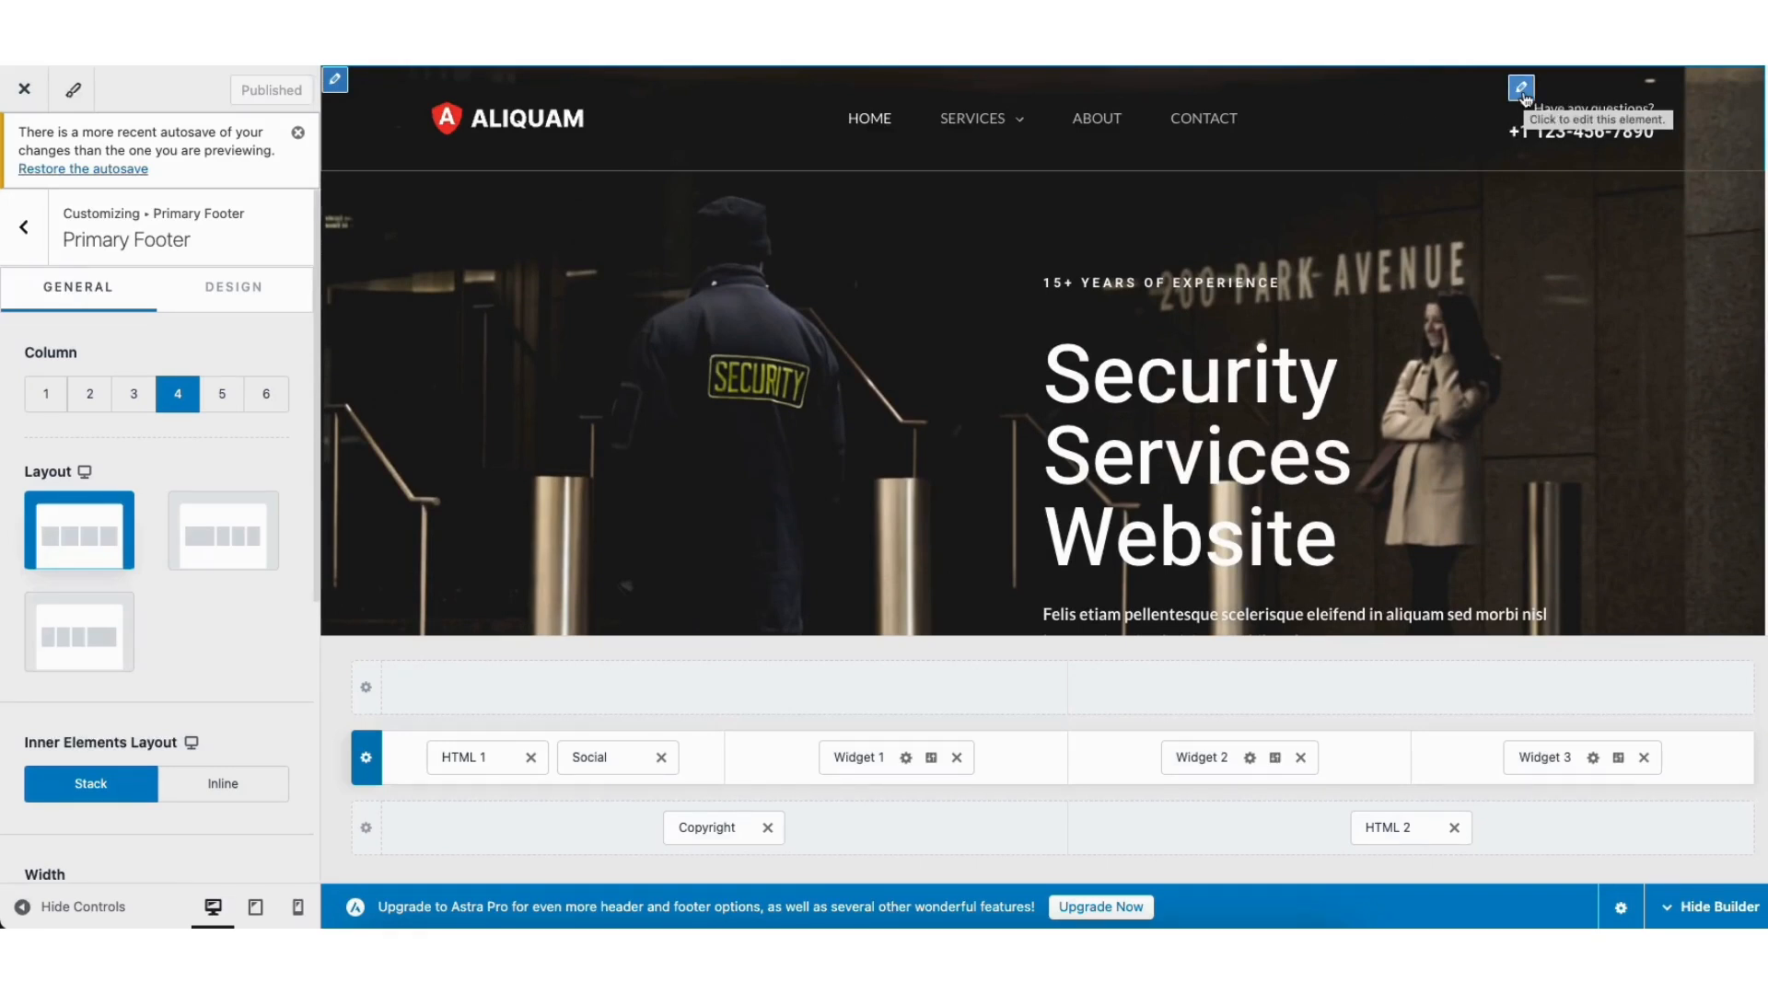
left_click(1522, 89)
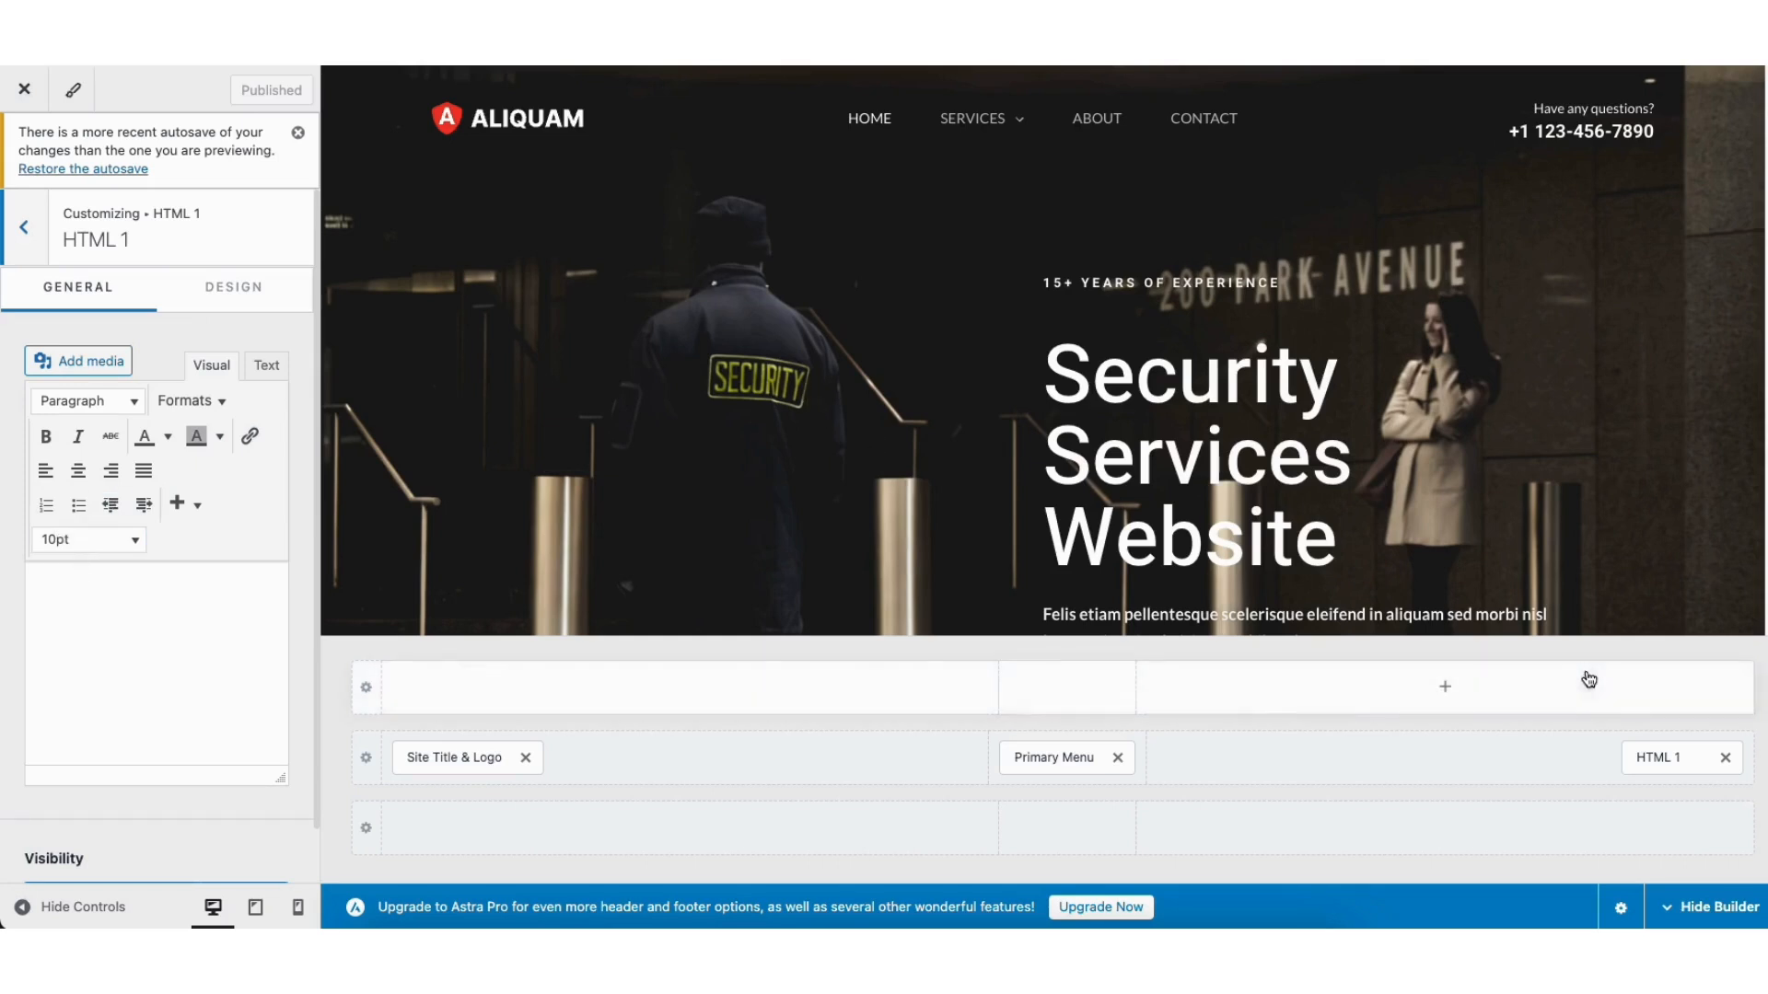
left_click(1726, 759)
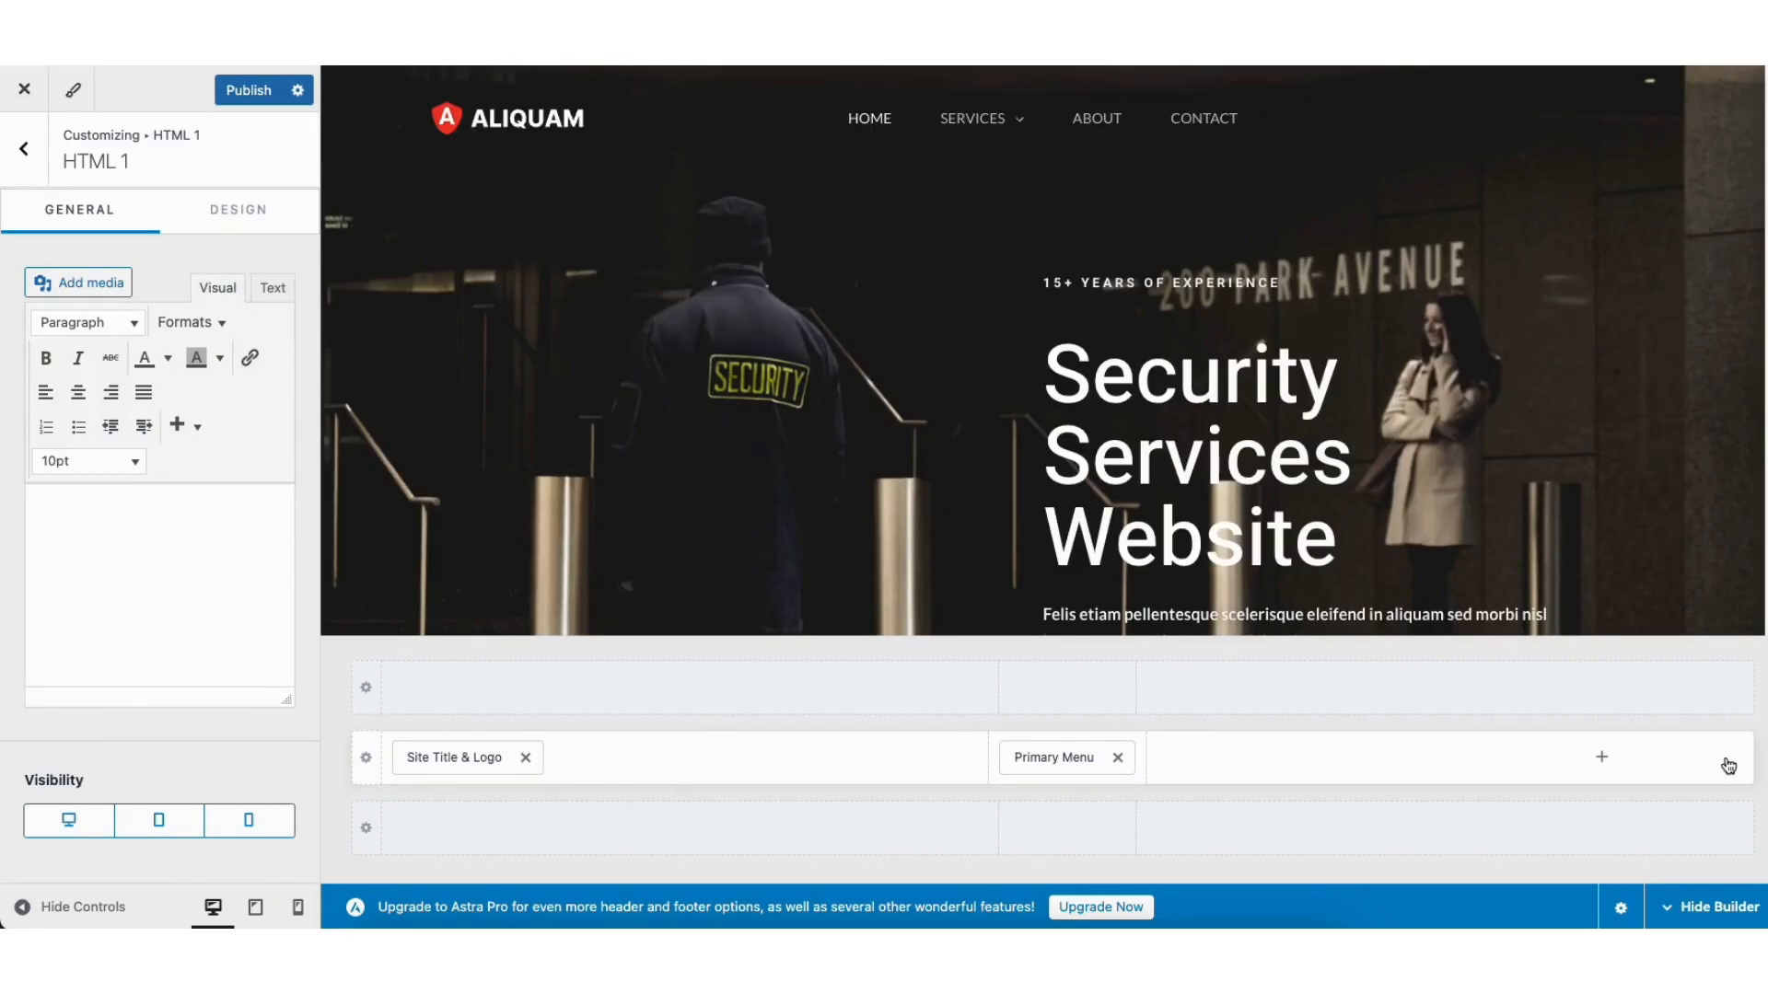
left_click_drag(1054, 757, 1531, 770)
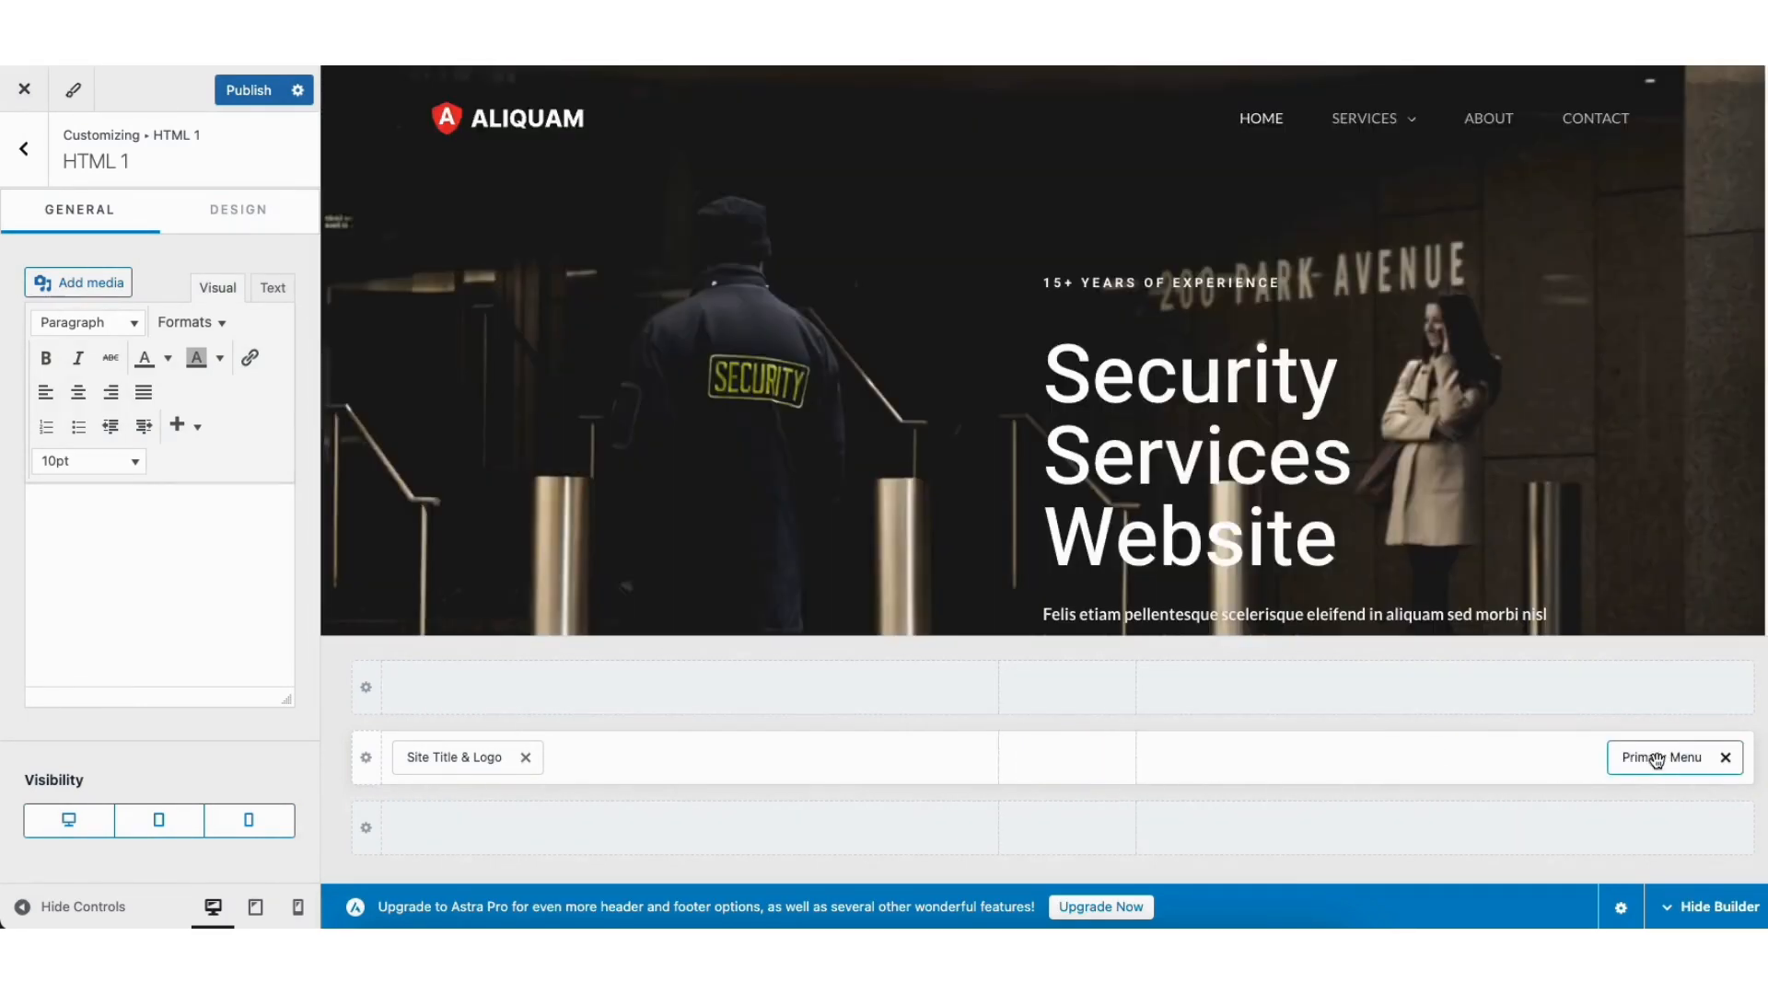
left_click_drag(1657, 761, 1079, 762)
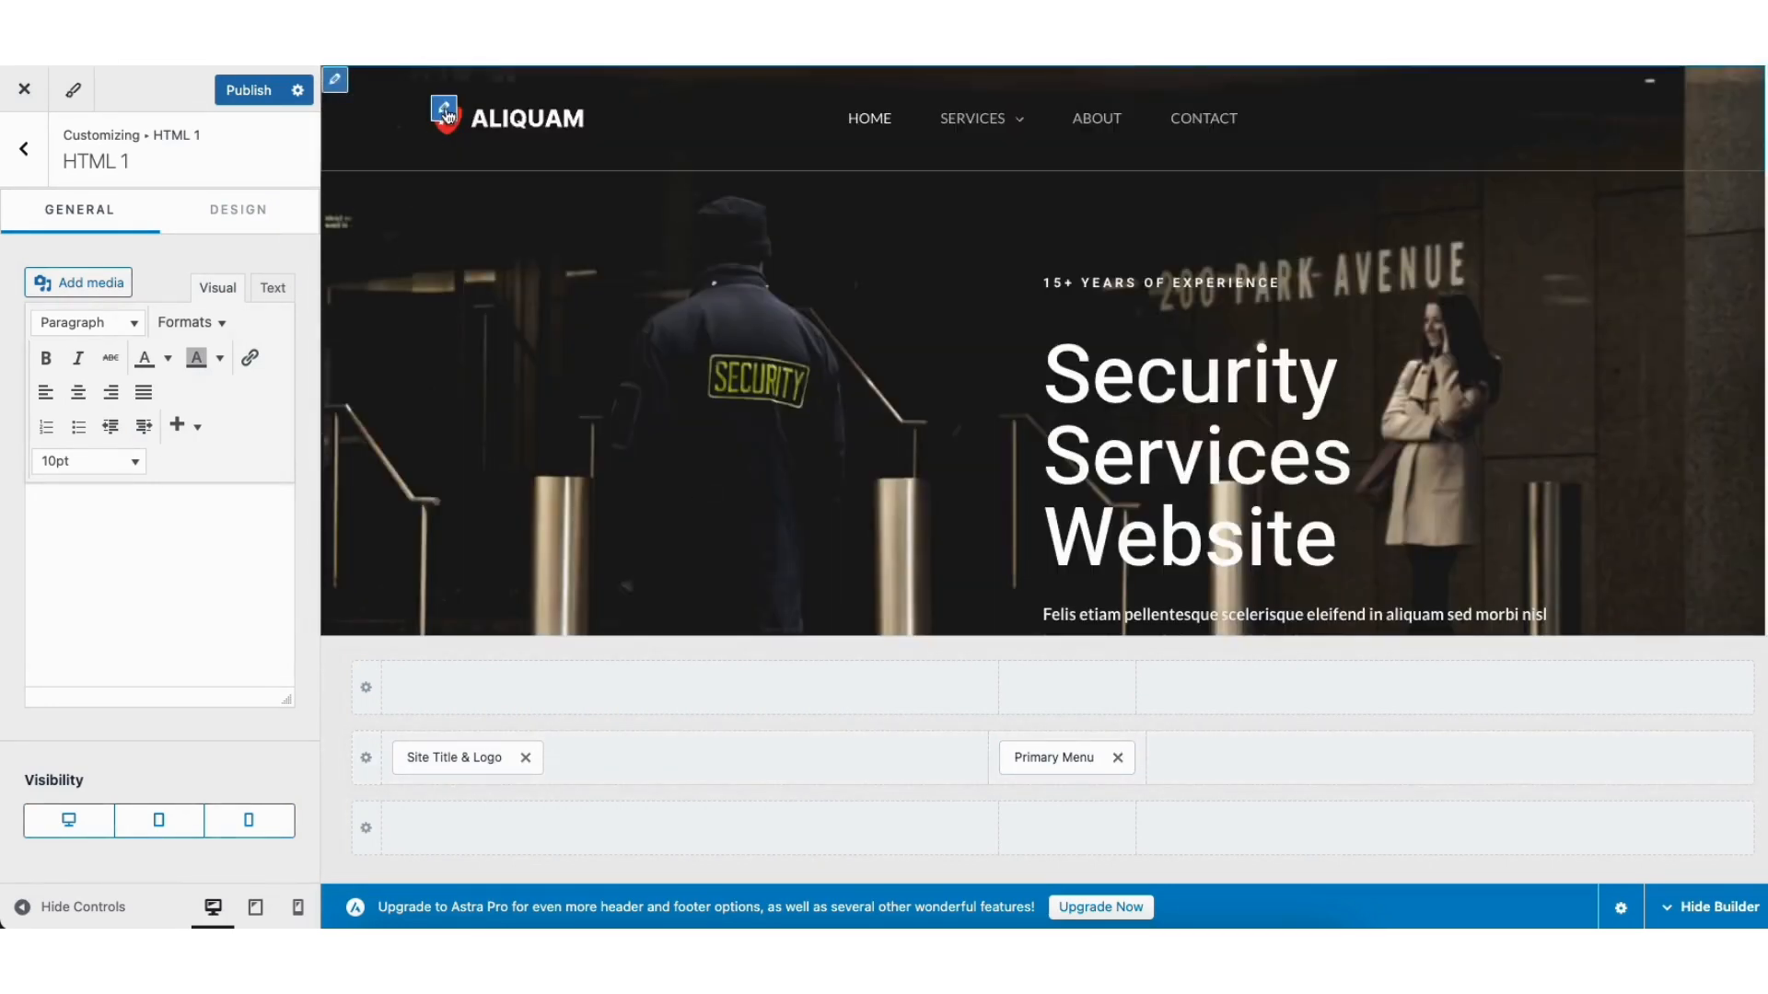
Step: Review the Transparent Header's Design tab border and colour options
left_click(447, 113)
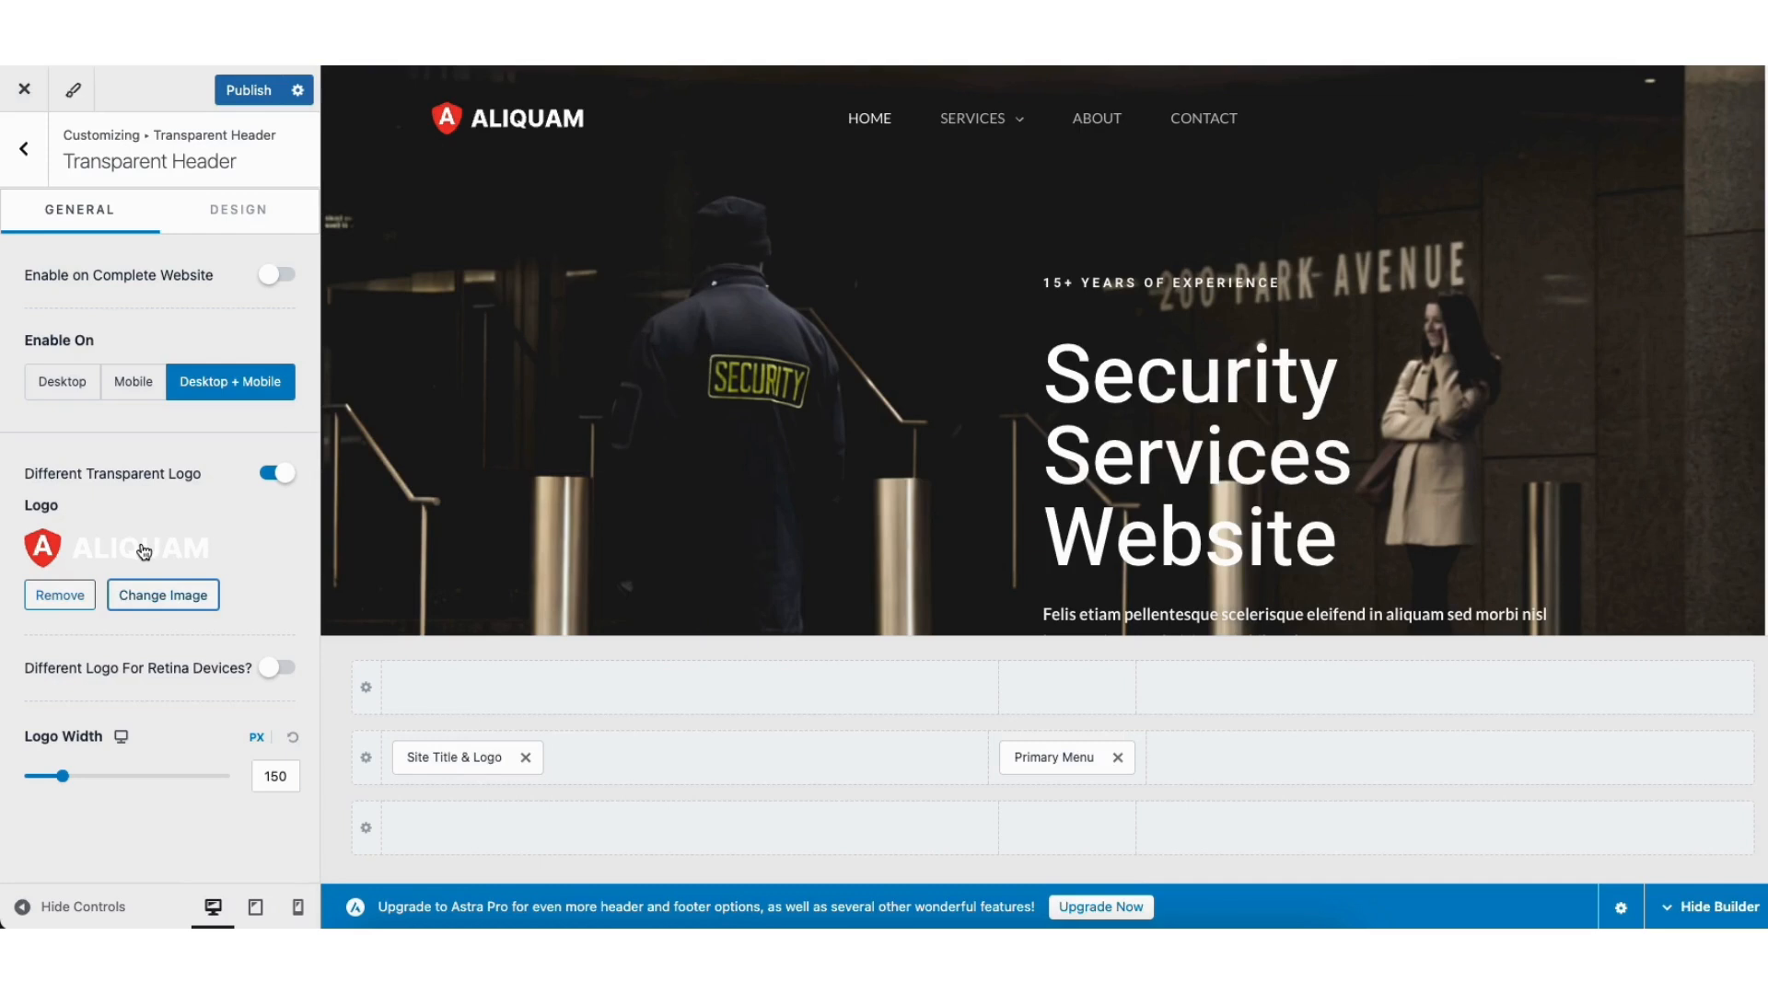
left_click(235, 212)
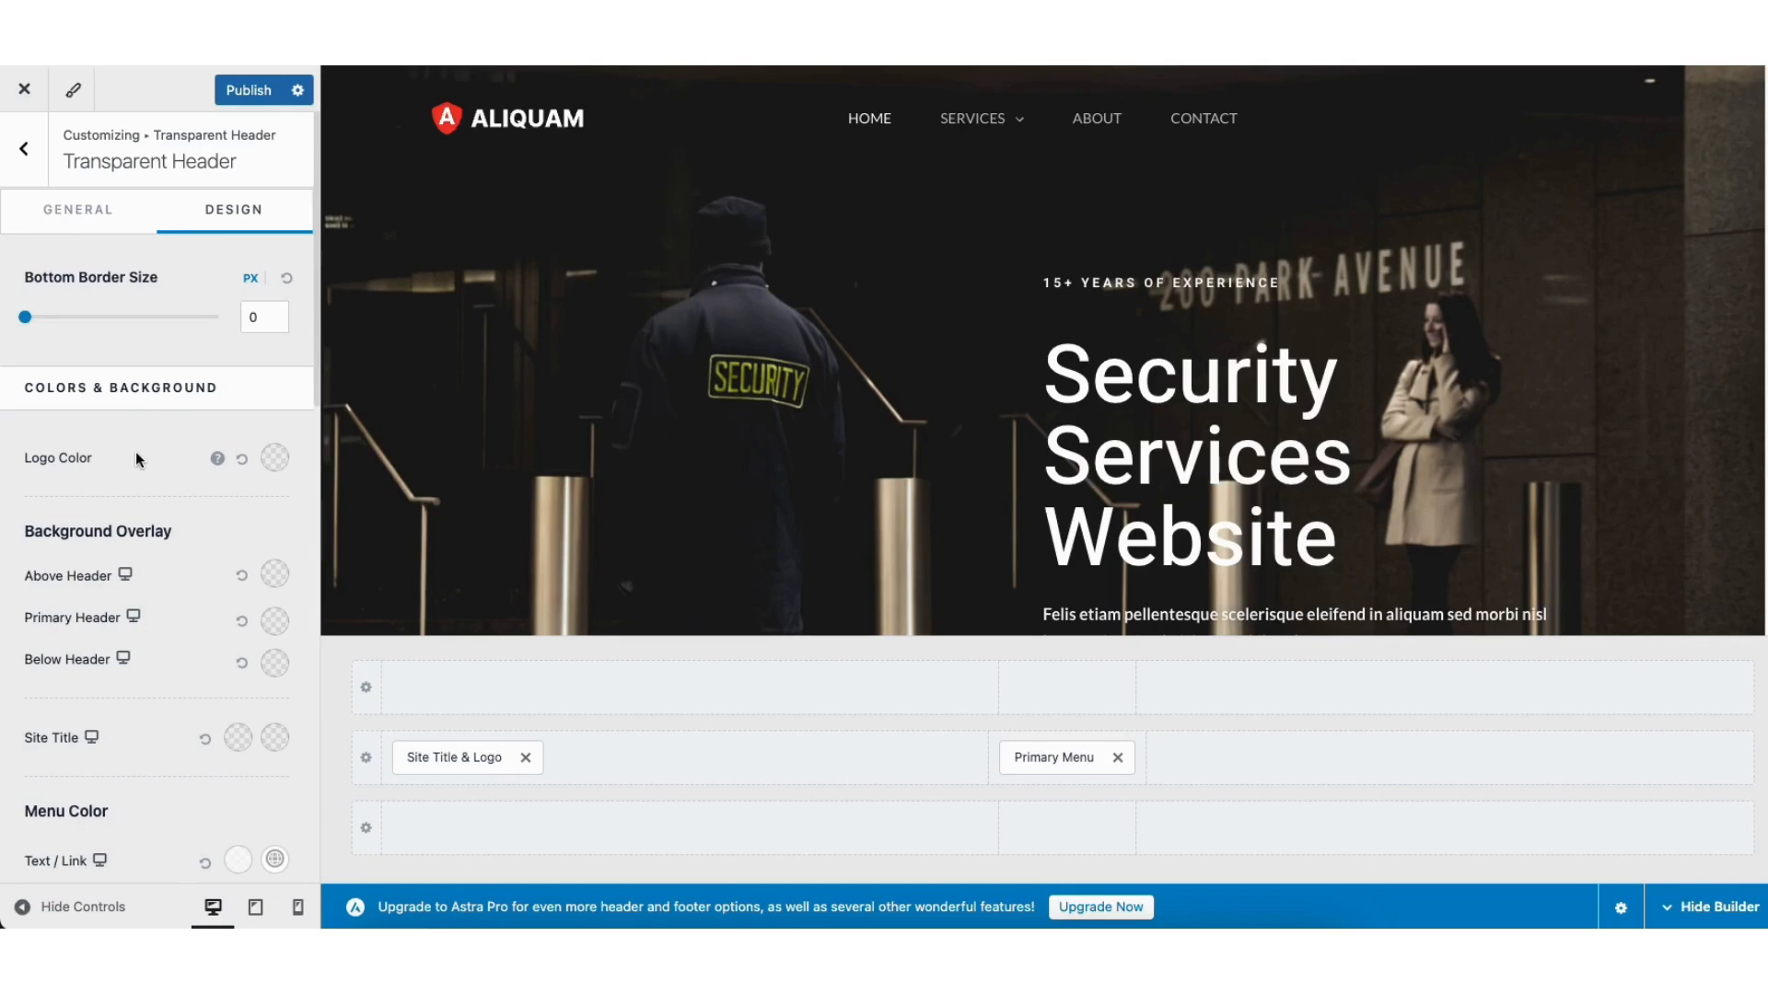
left_click(22, 148)
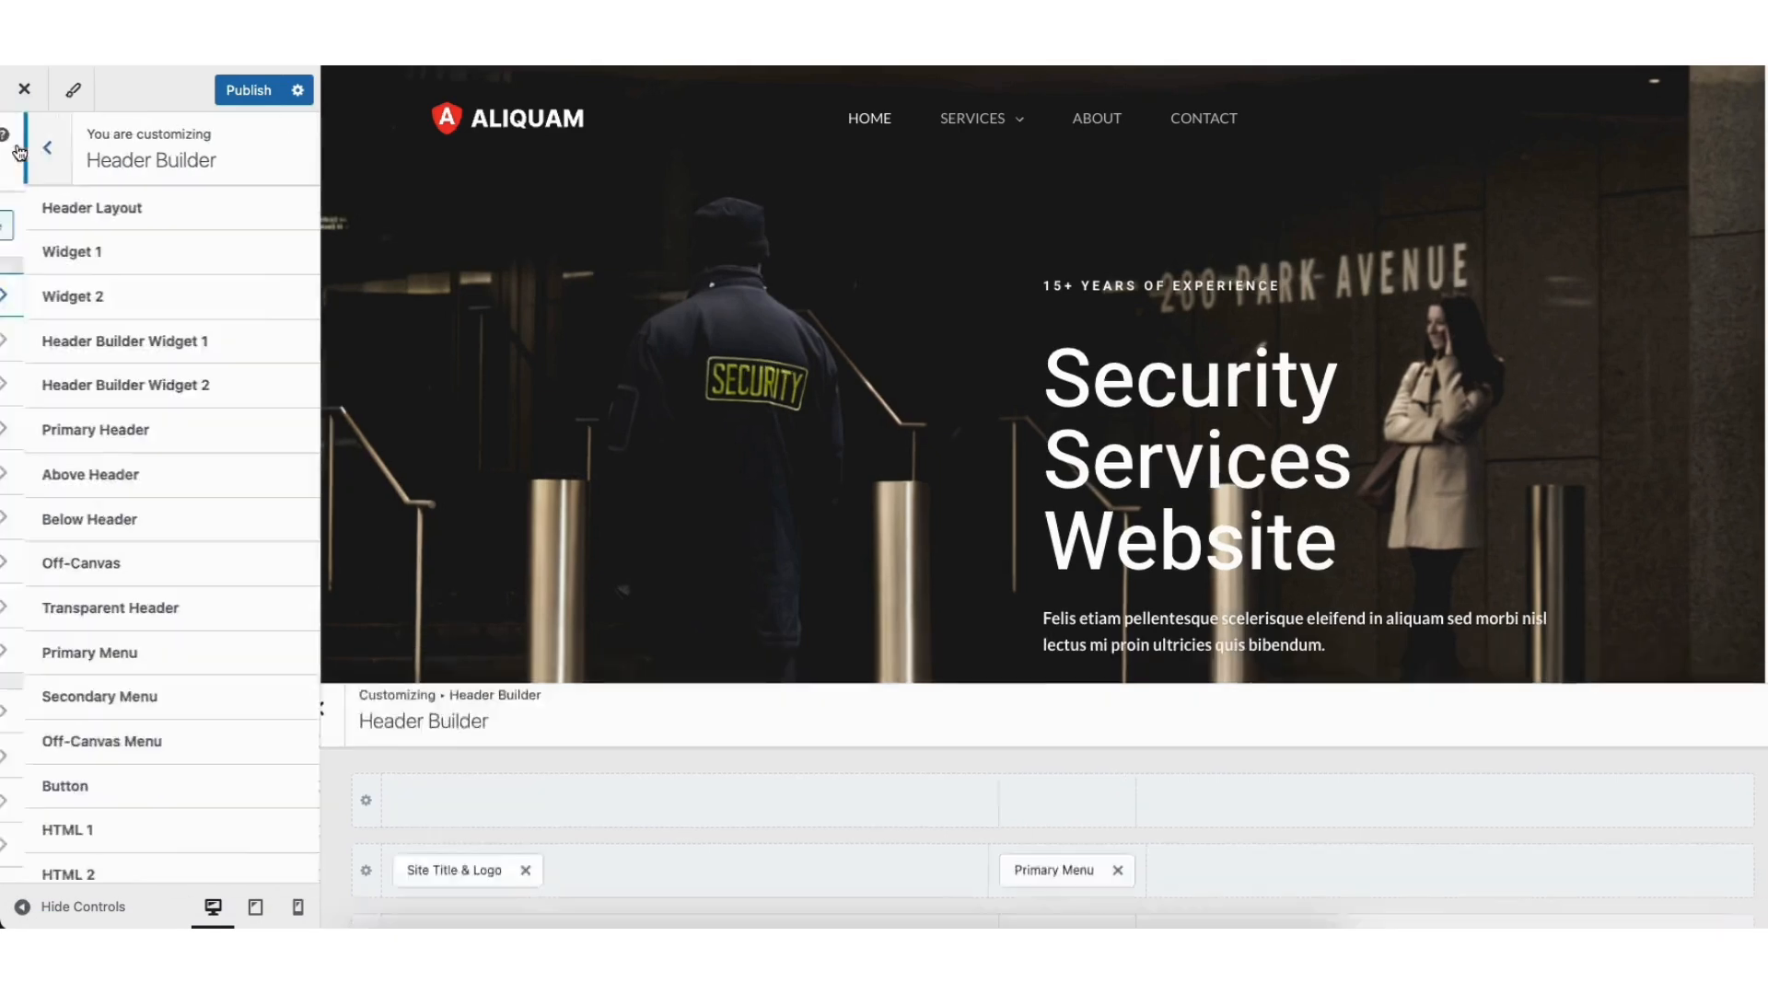
Step: Review the Site Identity logo and site title settings
left_click(18, 150)
left_click(81, 718)
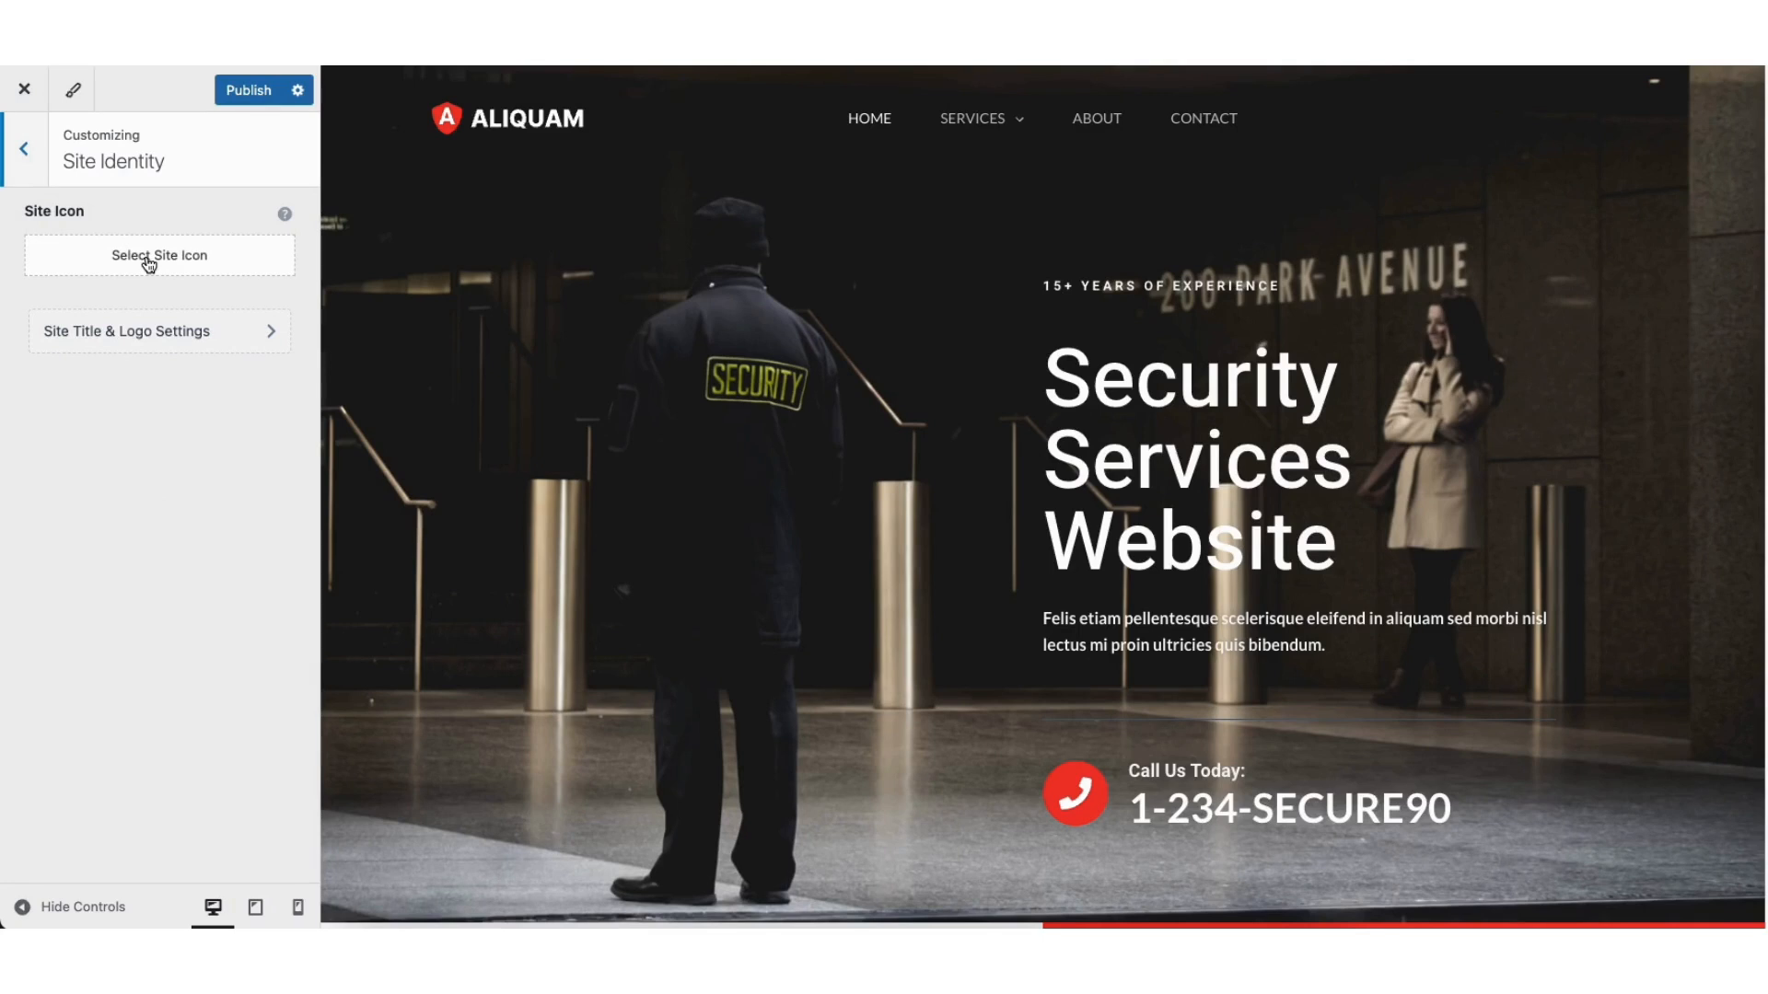
left_click(126, 333)
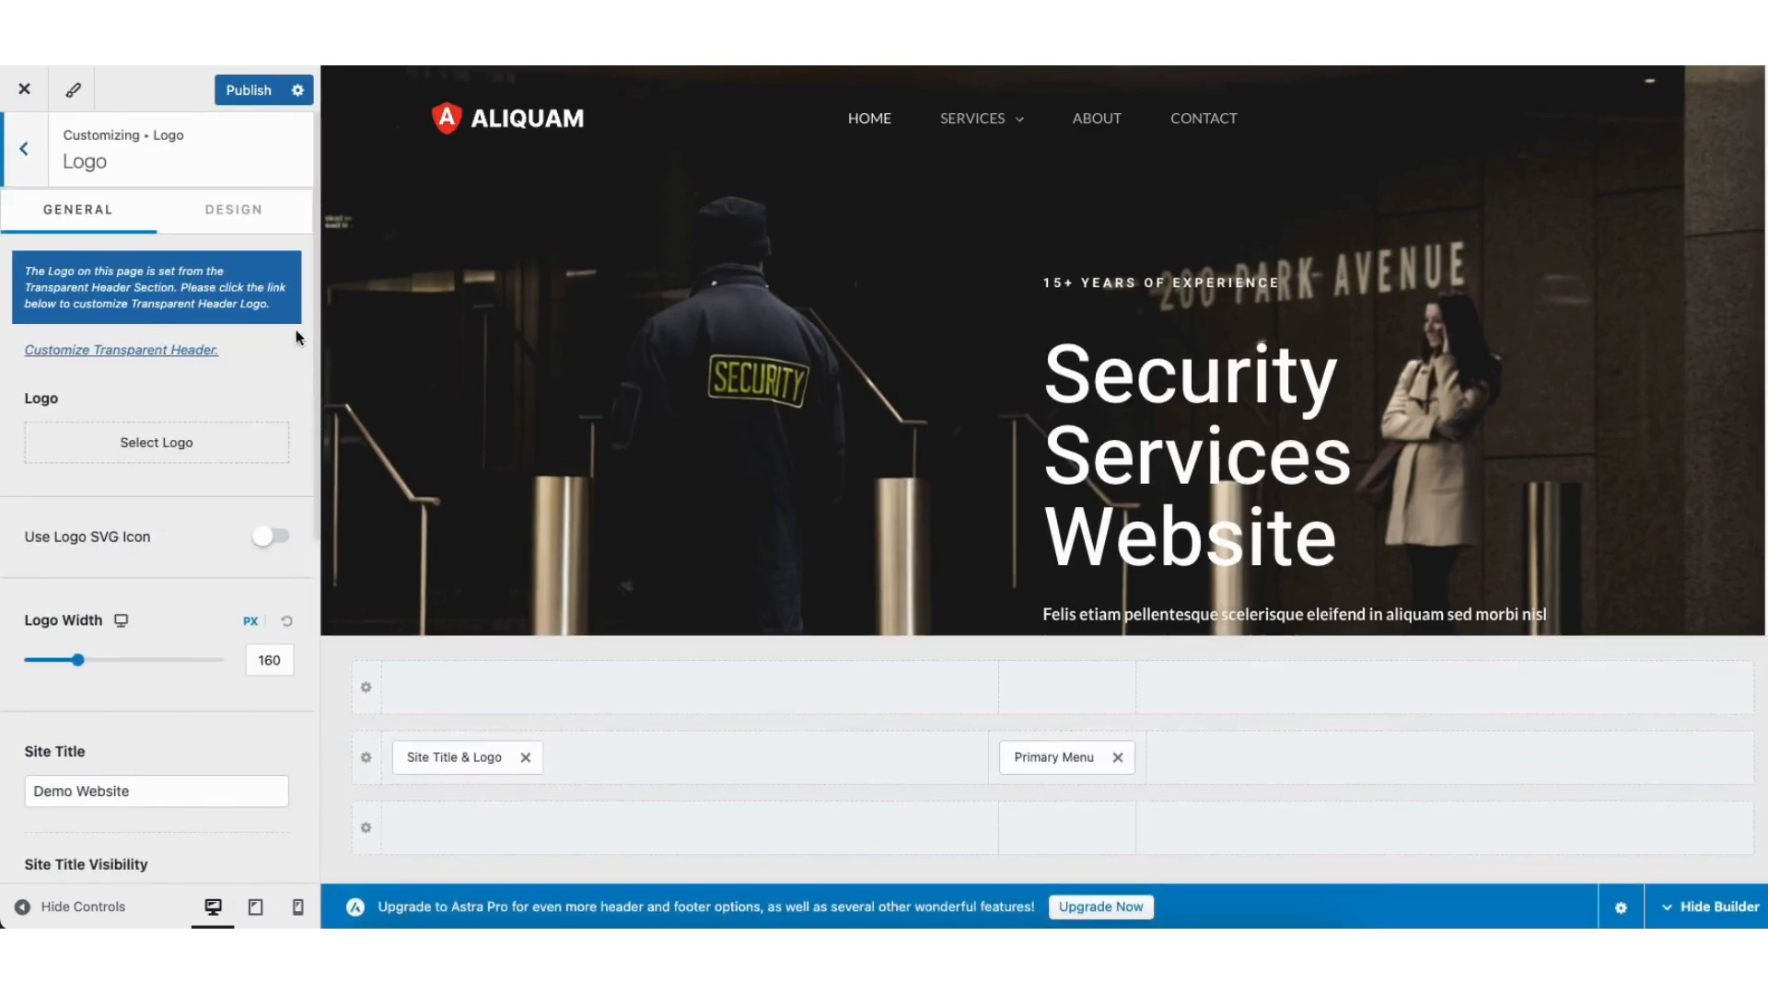
scroll(311, 386, "down", 4)
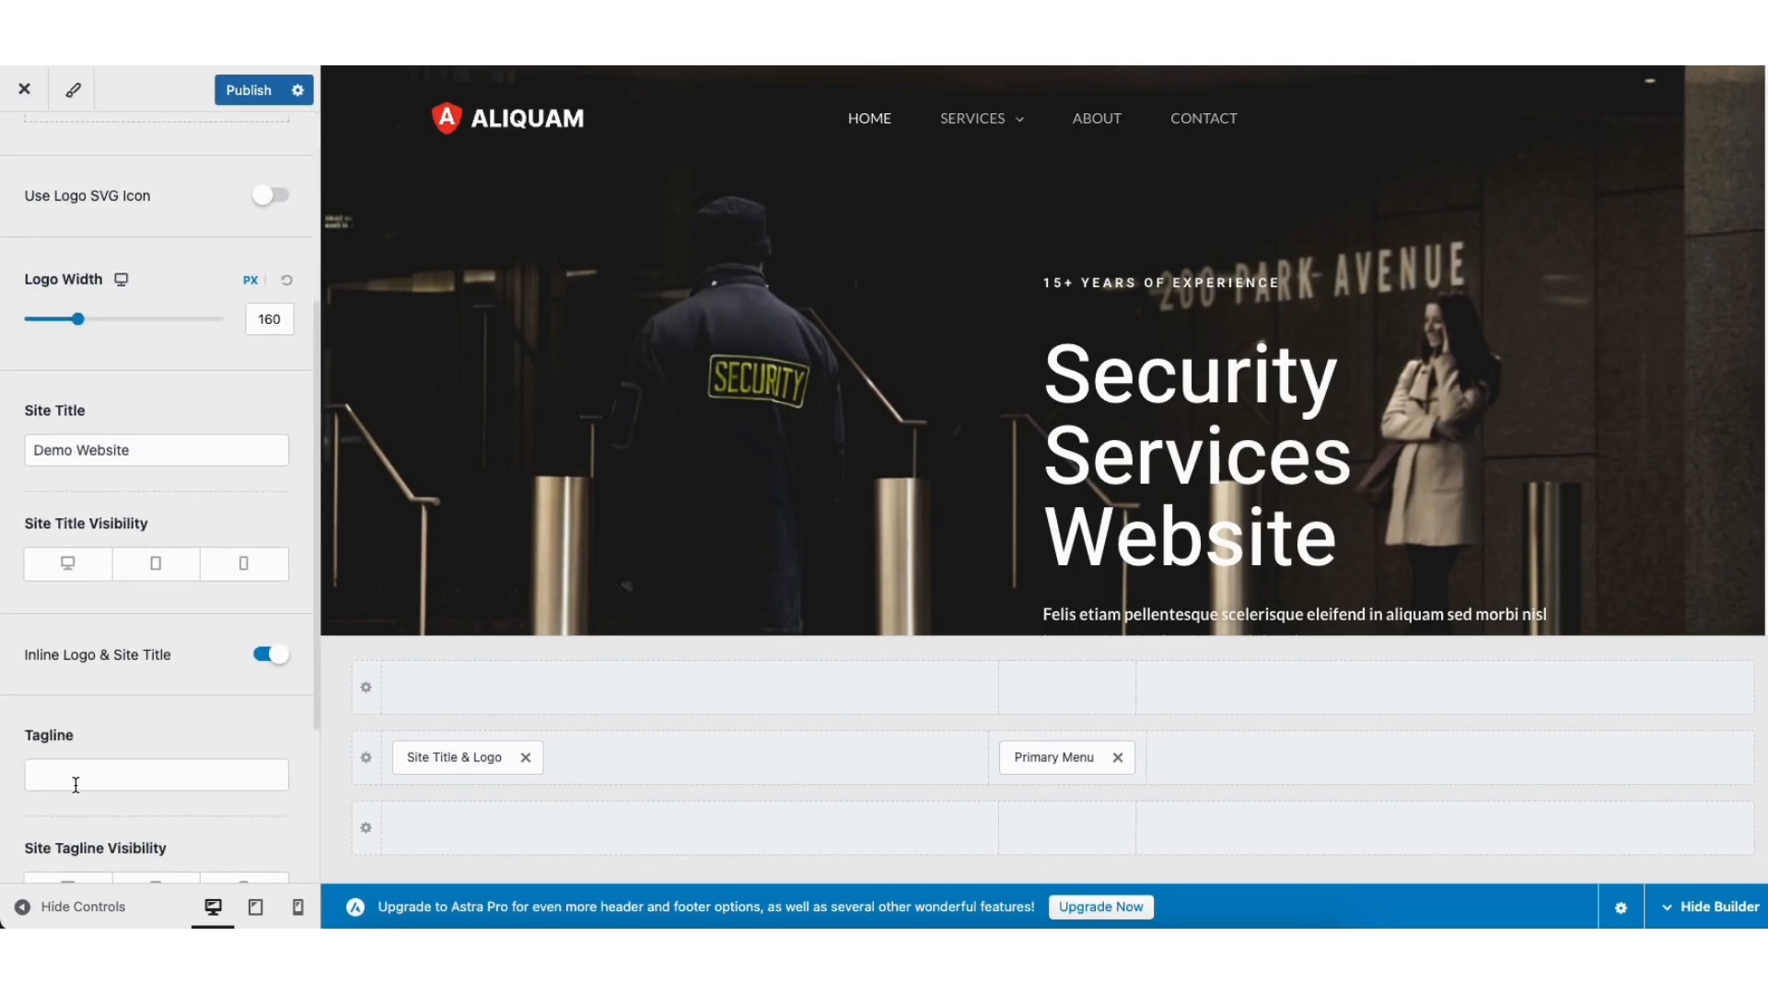
scroll(88, 776, "up", 5)
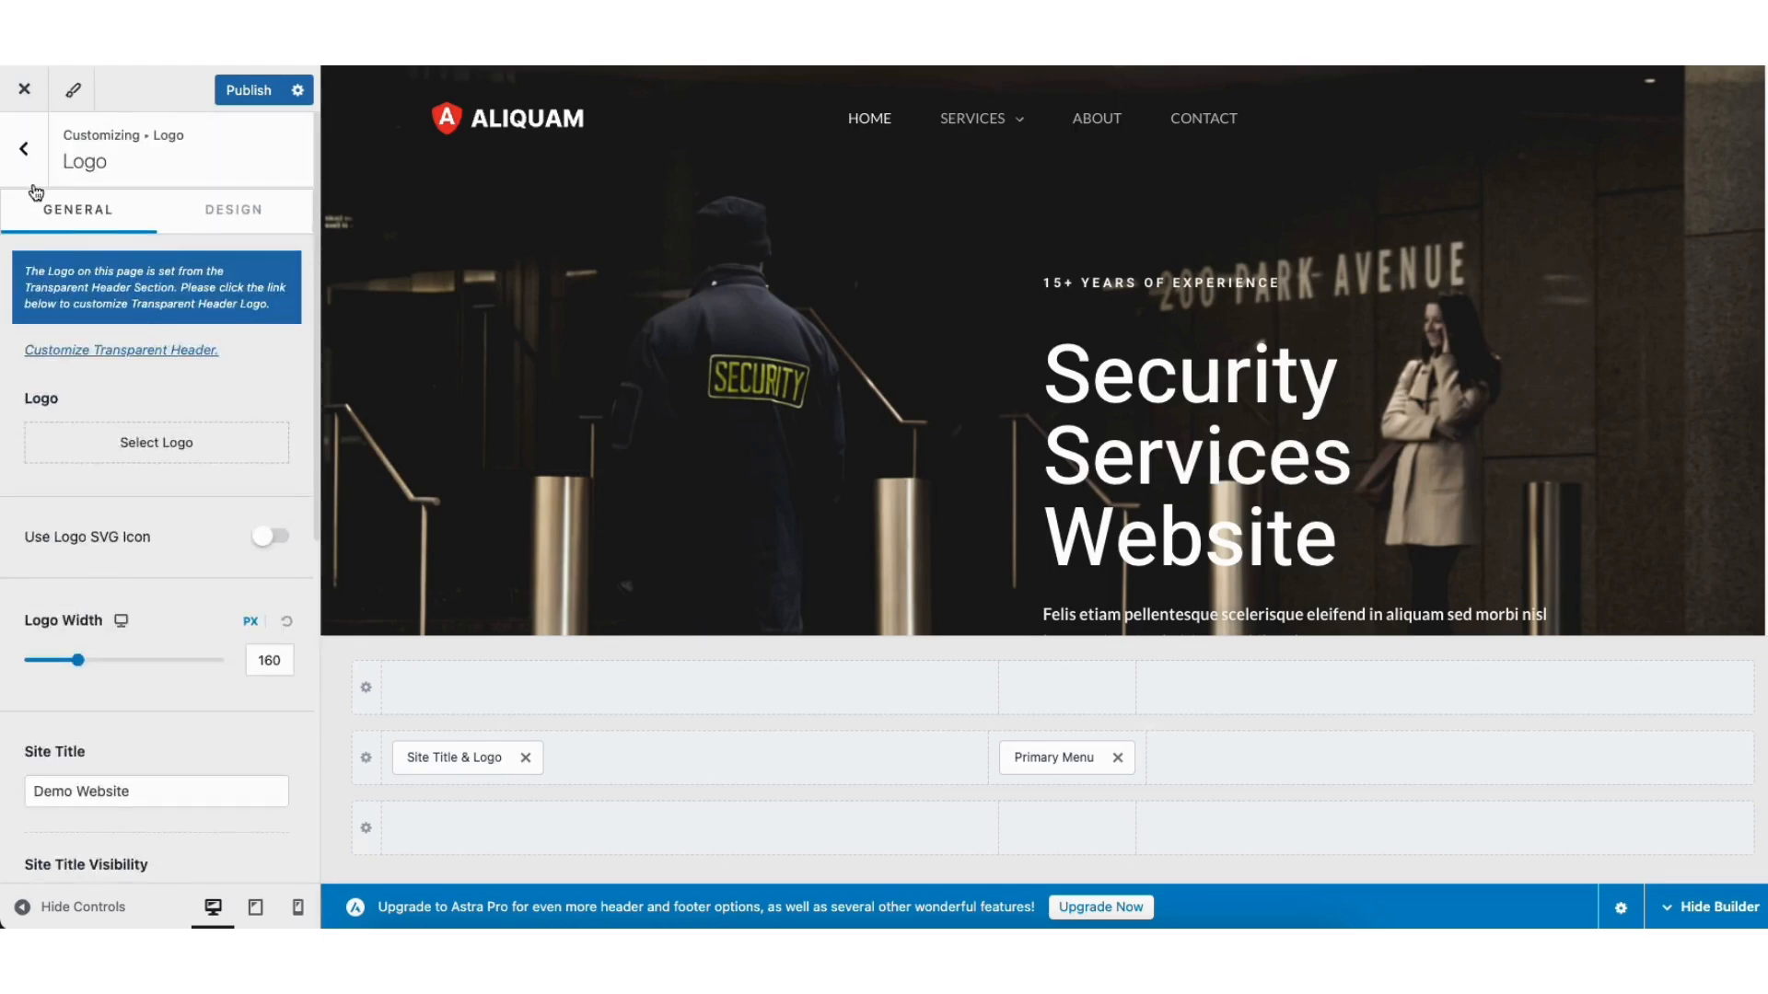
left_click(26, 148)
left_click(26, 148)
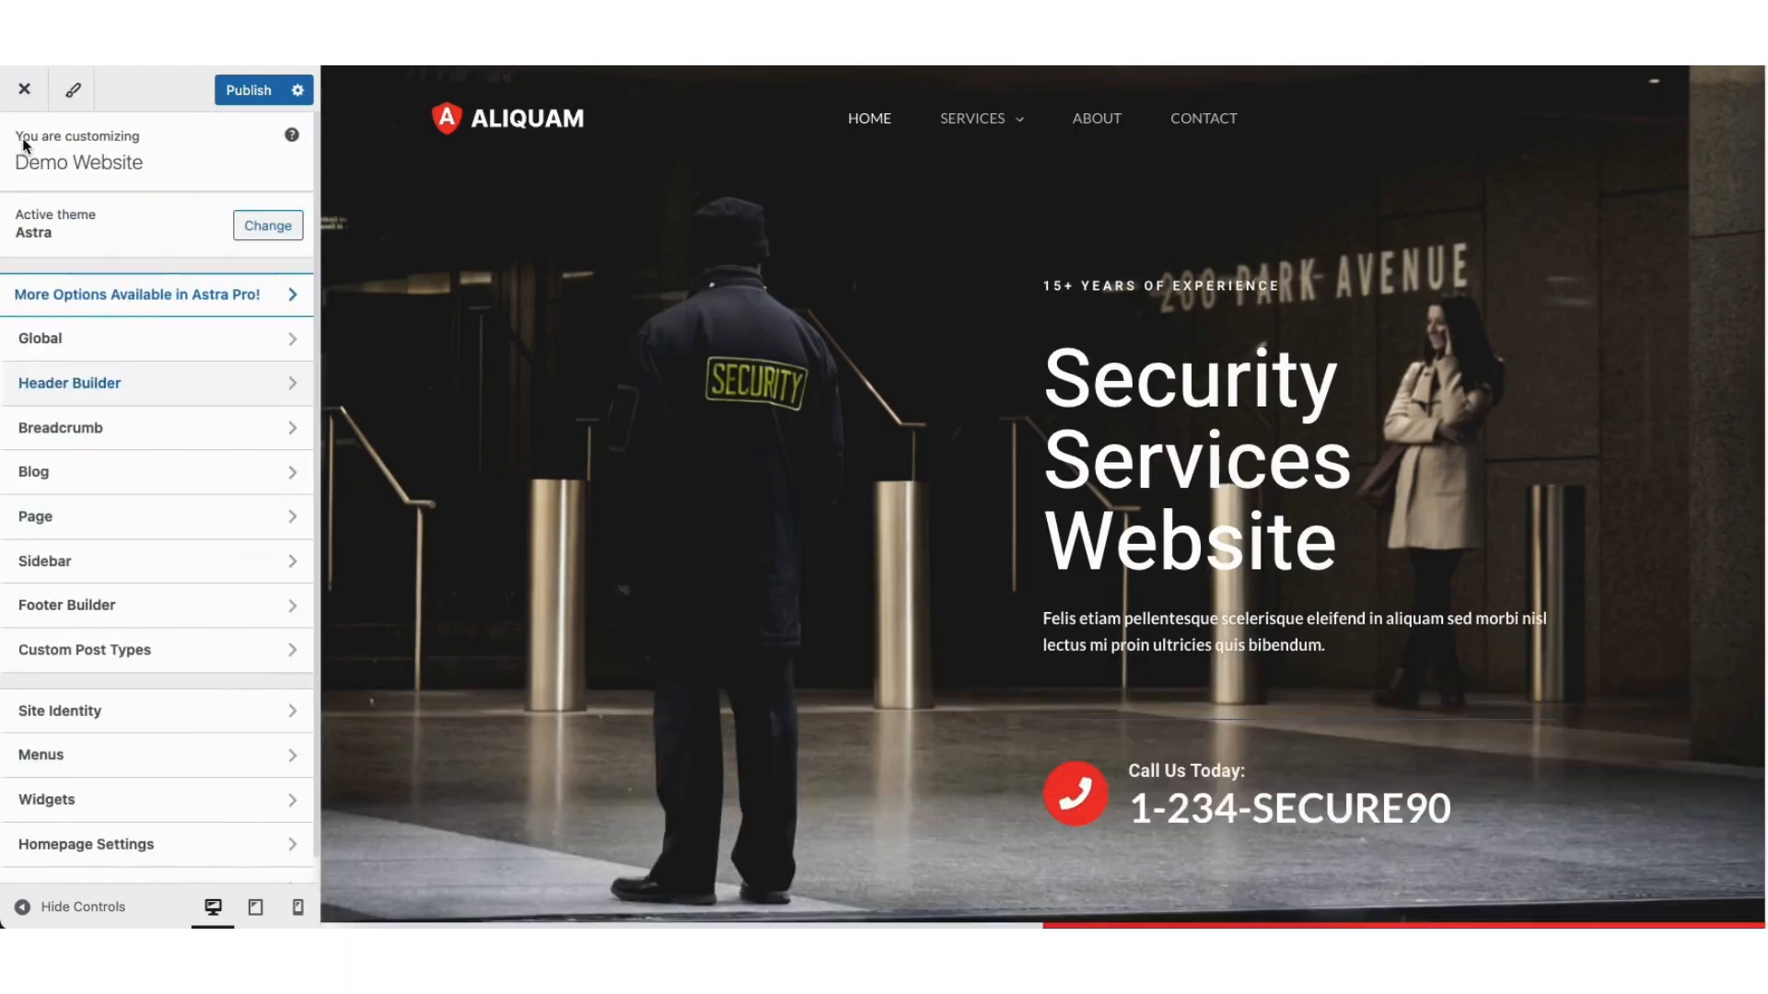
Step: In Global settings, check Typography and the red colour palette, then open Buttons
left_click(63, 340)
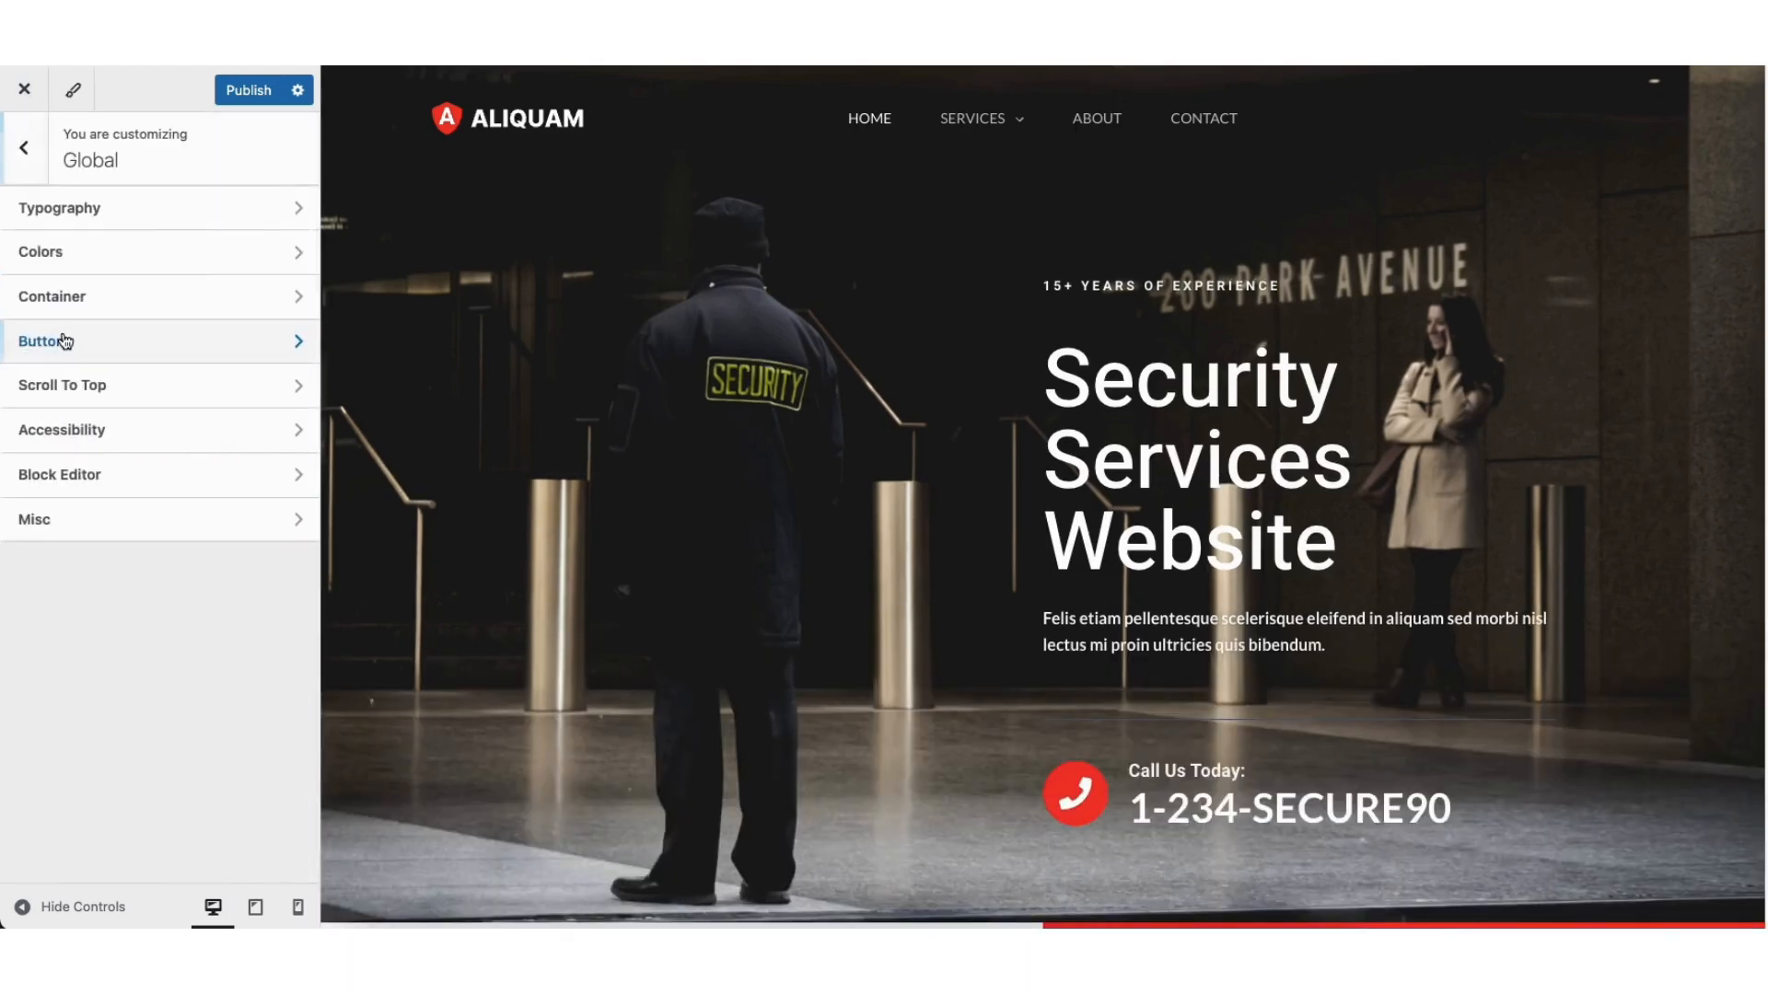
left_click(135, 216)
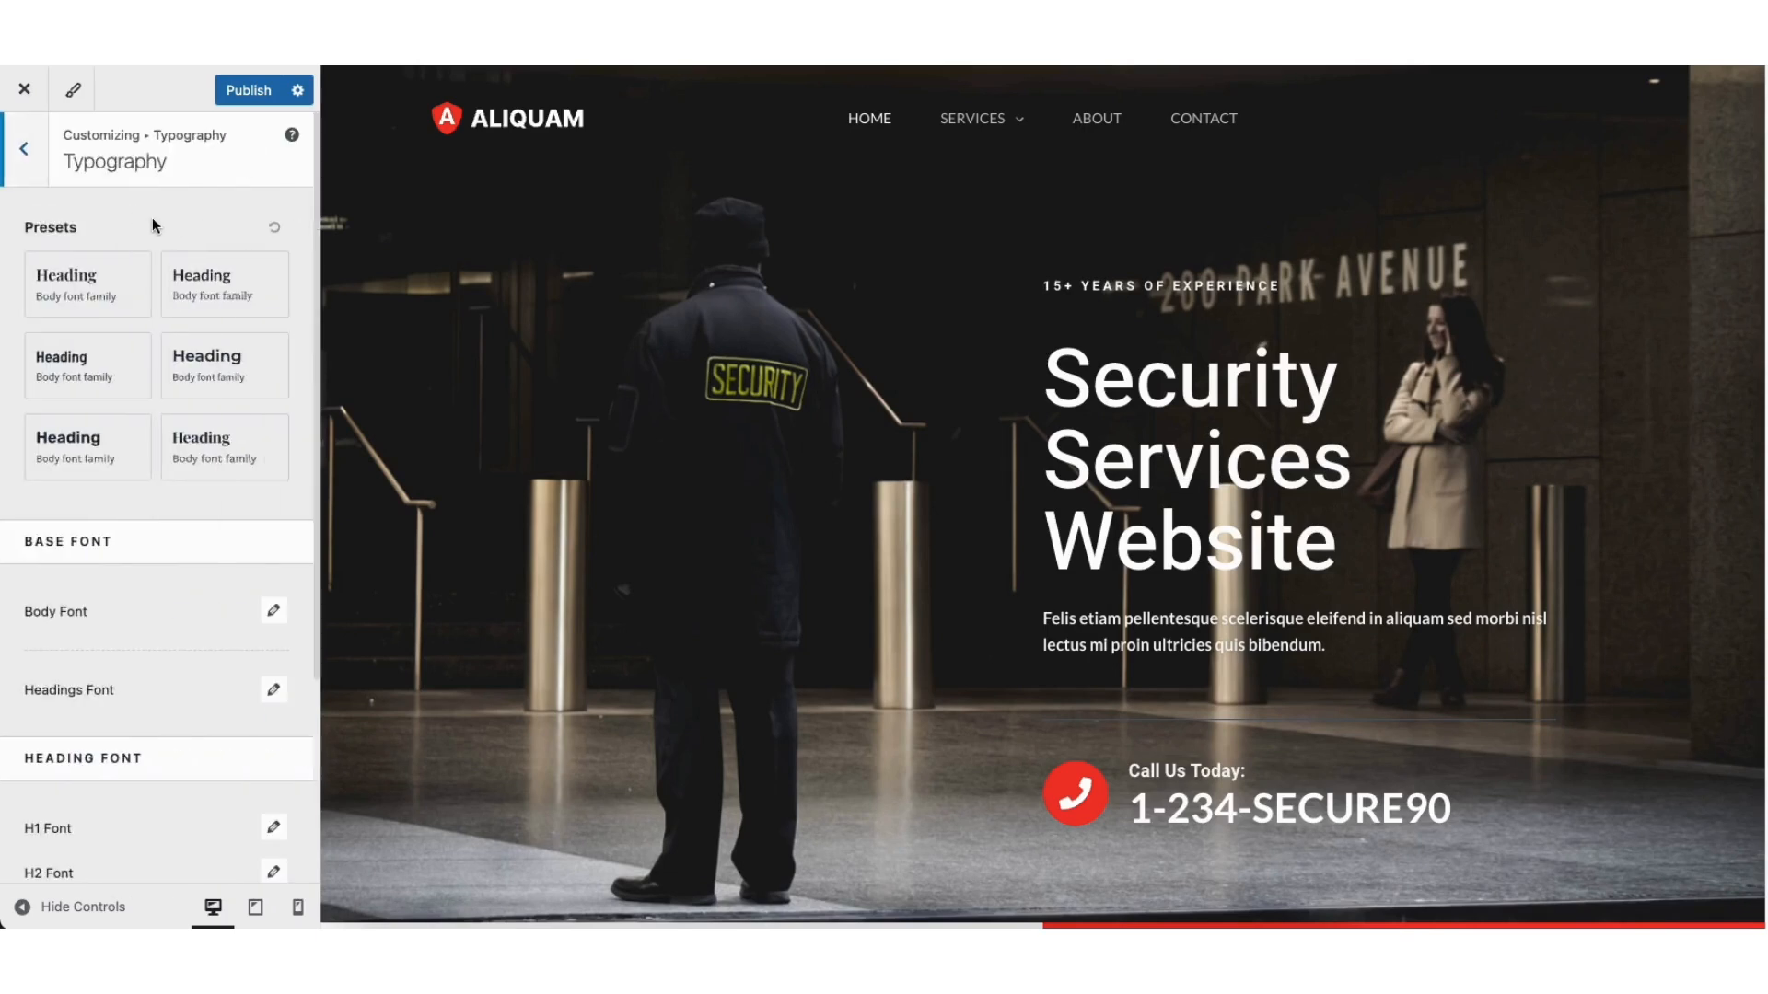
left_click(24, 148)
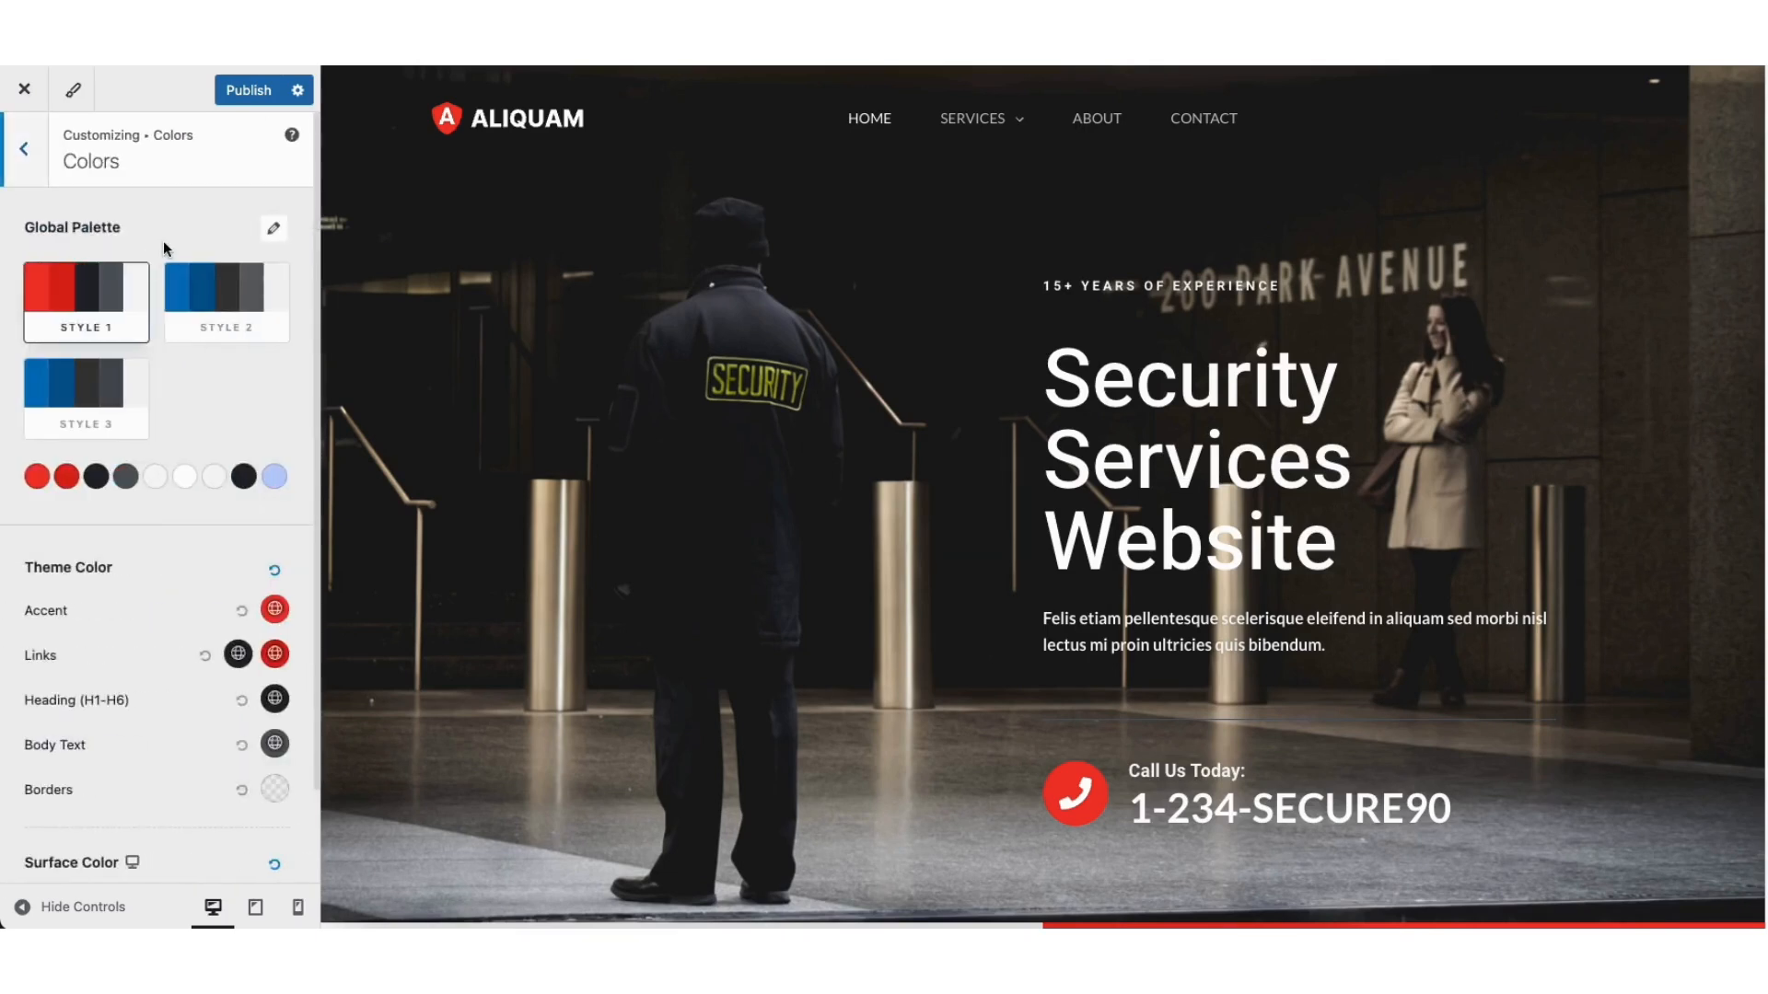
left_click(26, 150)
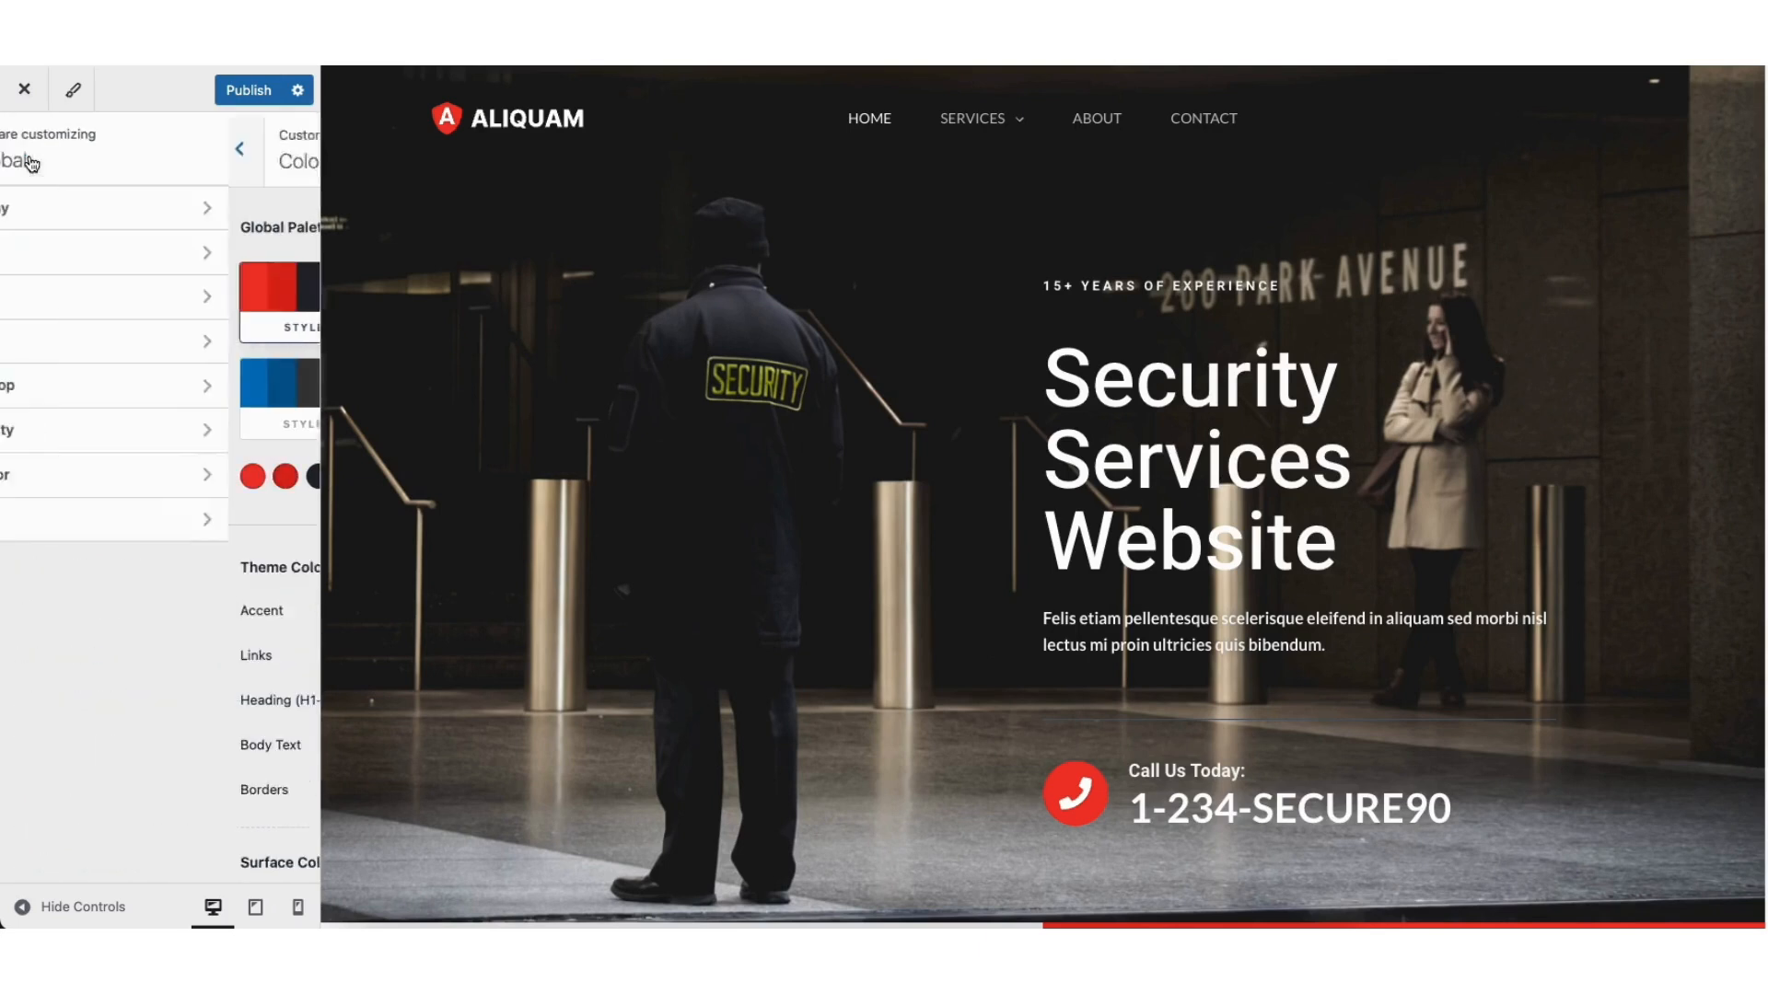
left_click(90, 347)
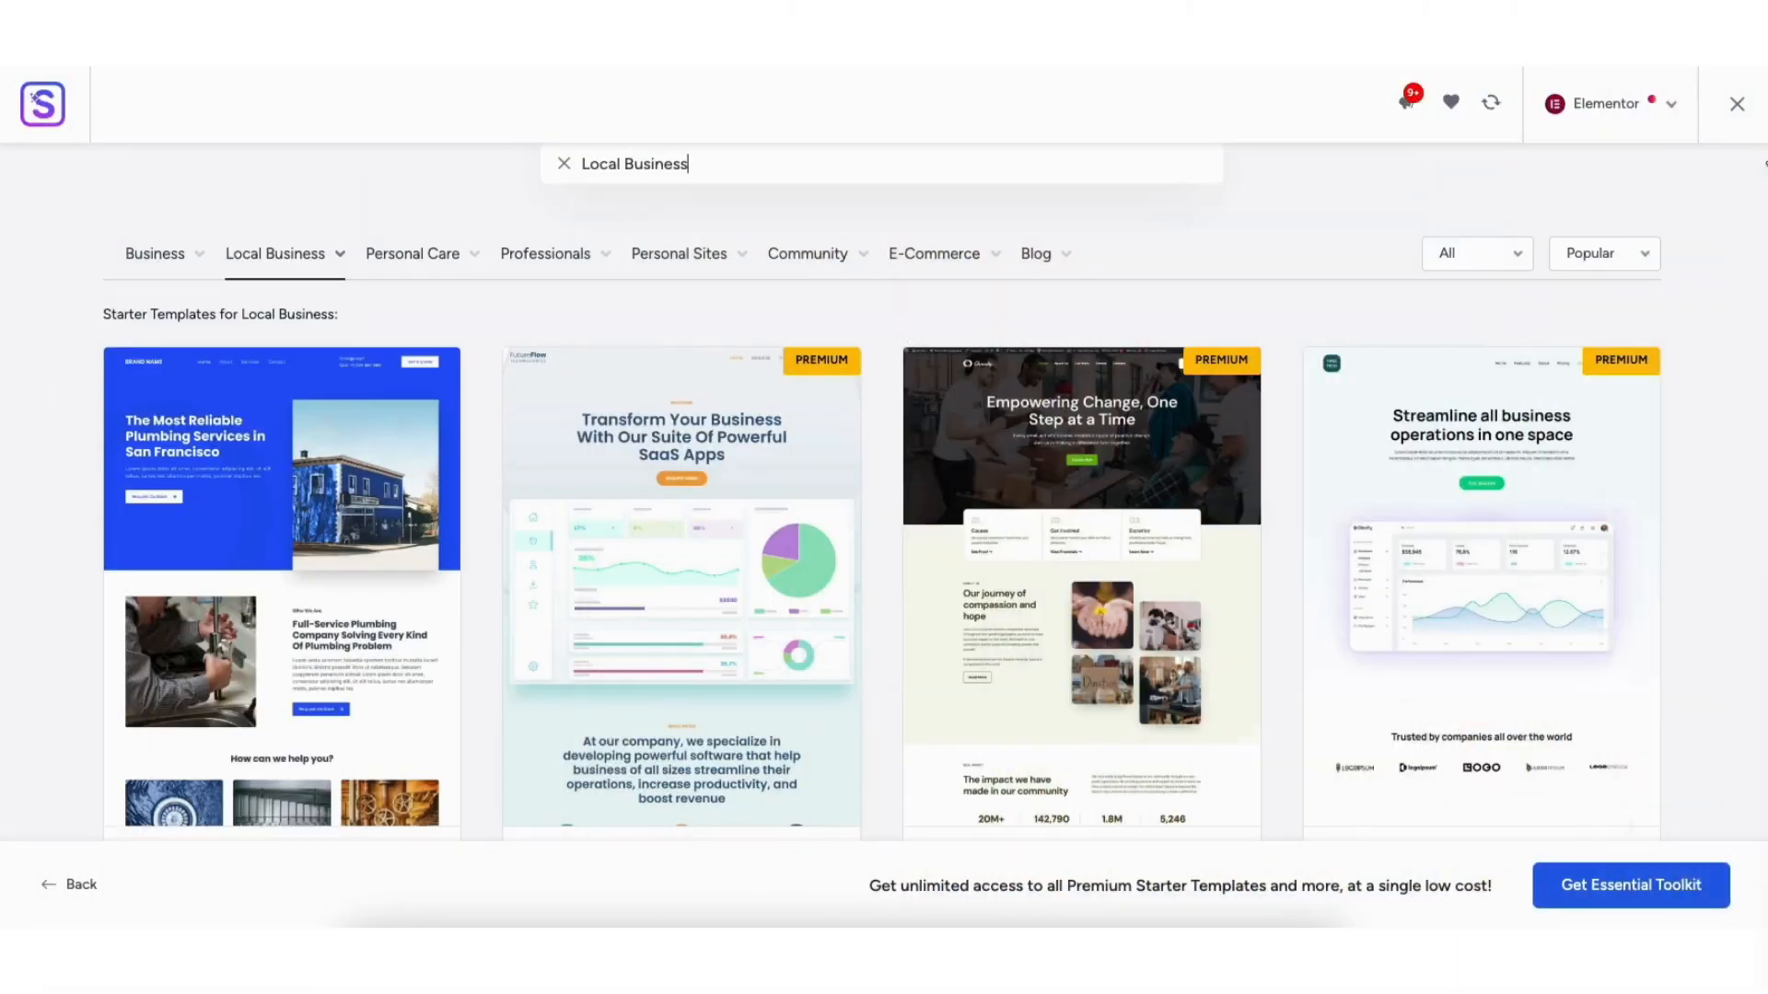
Step: Retype the hero heading toward 'Security Se' and drop a new placeholder Heading widget onto the page
scroll(1764, 175, "down", 8)
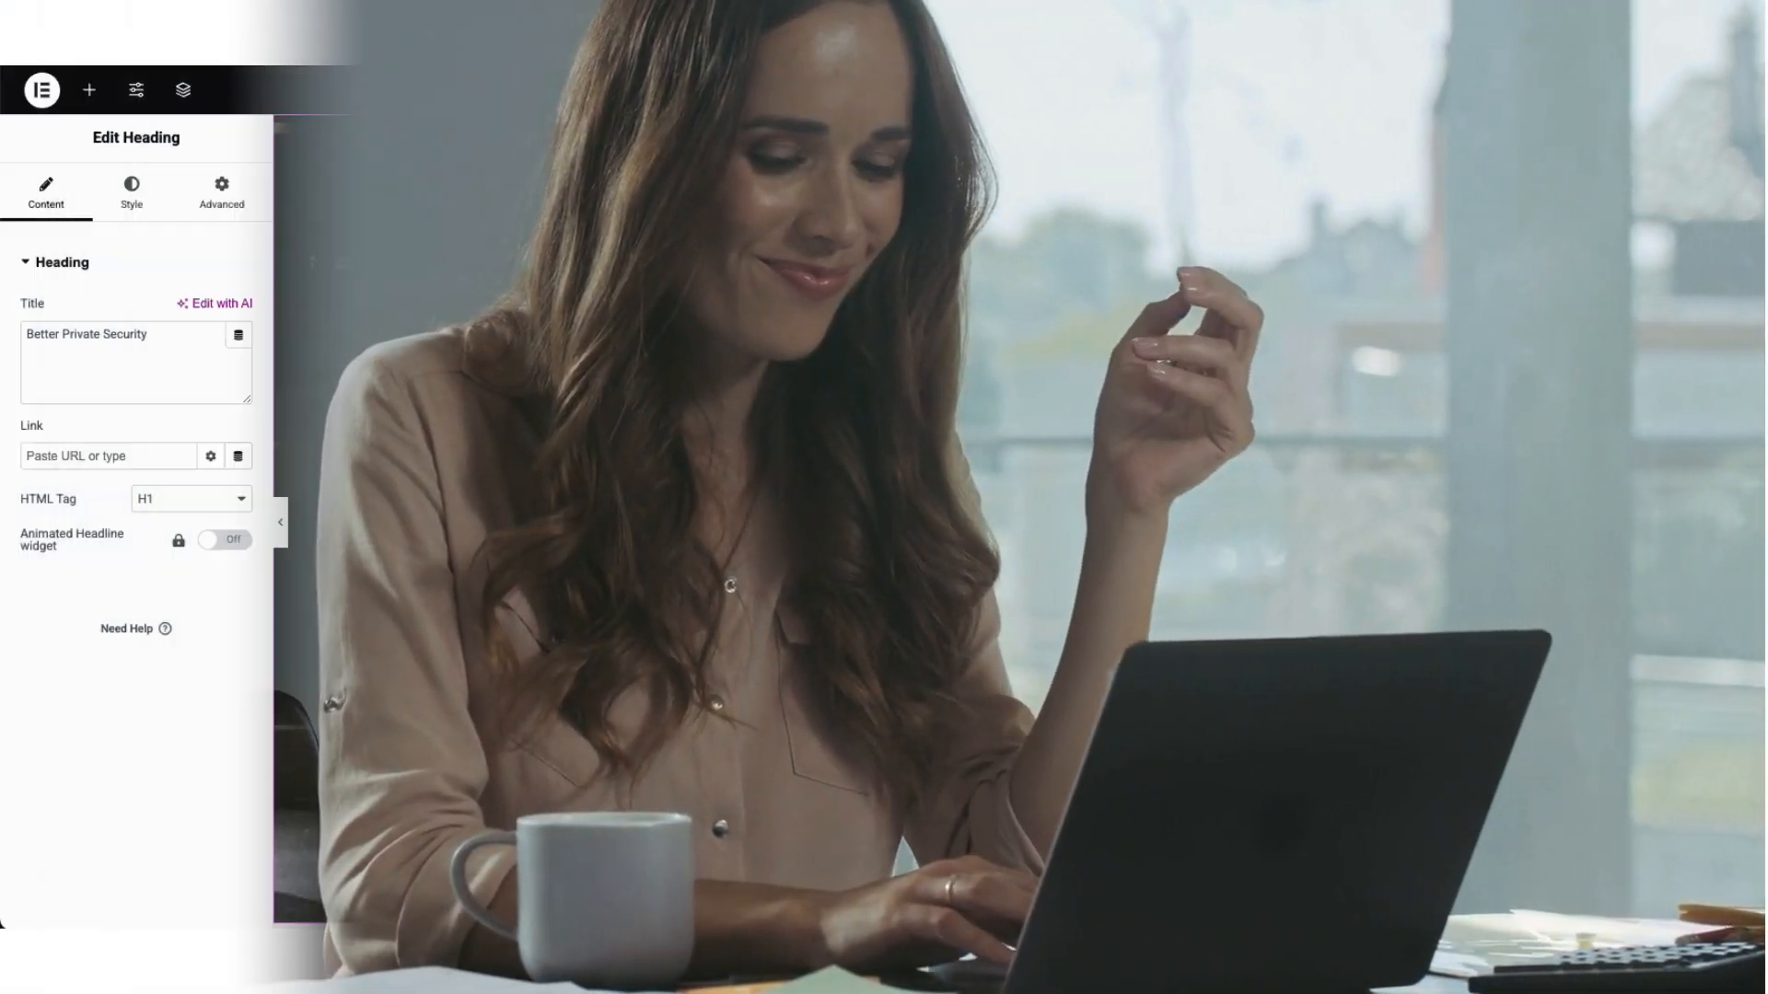
type("Security Services We")
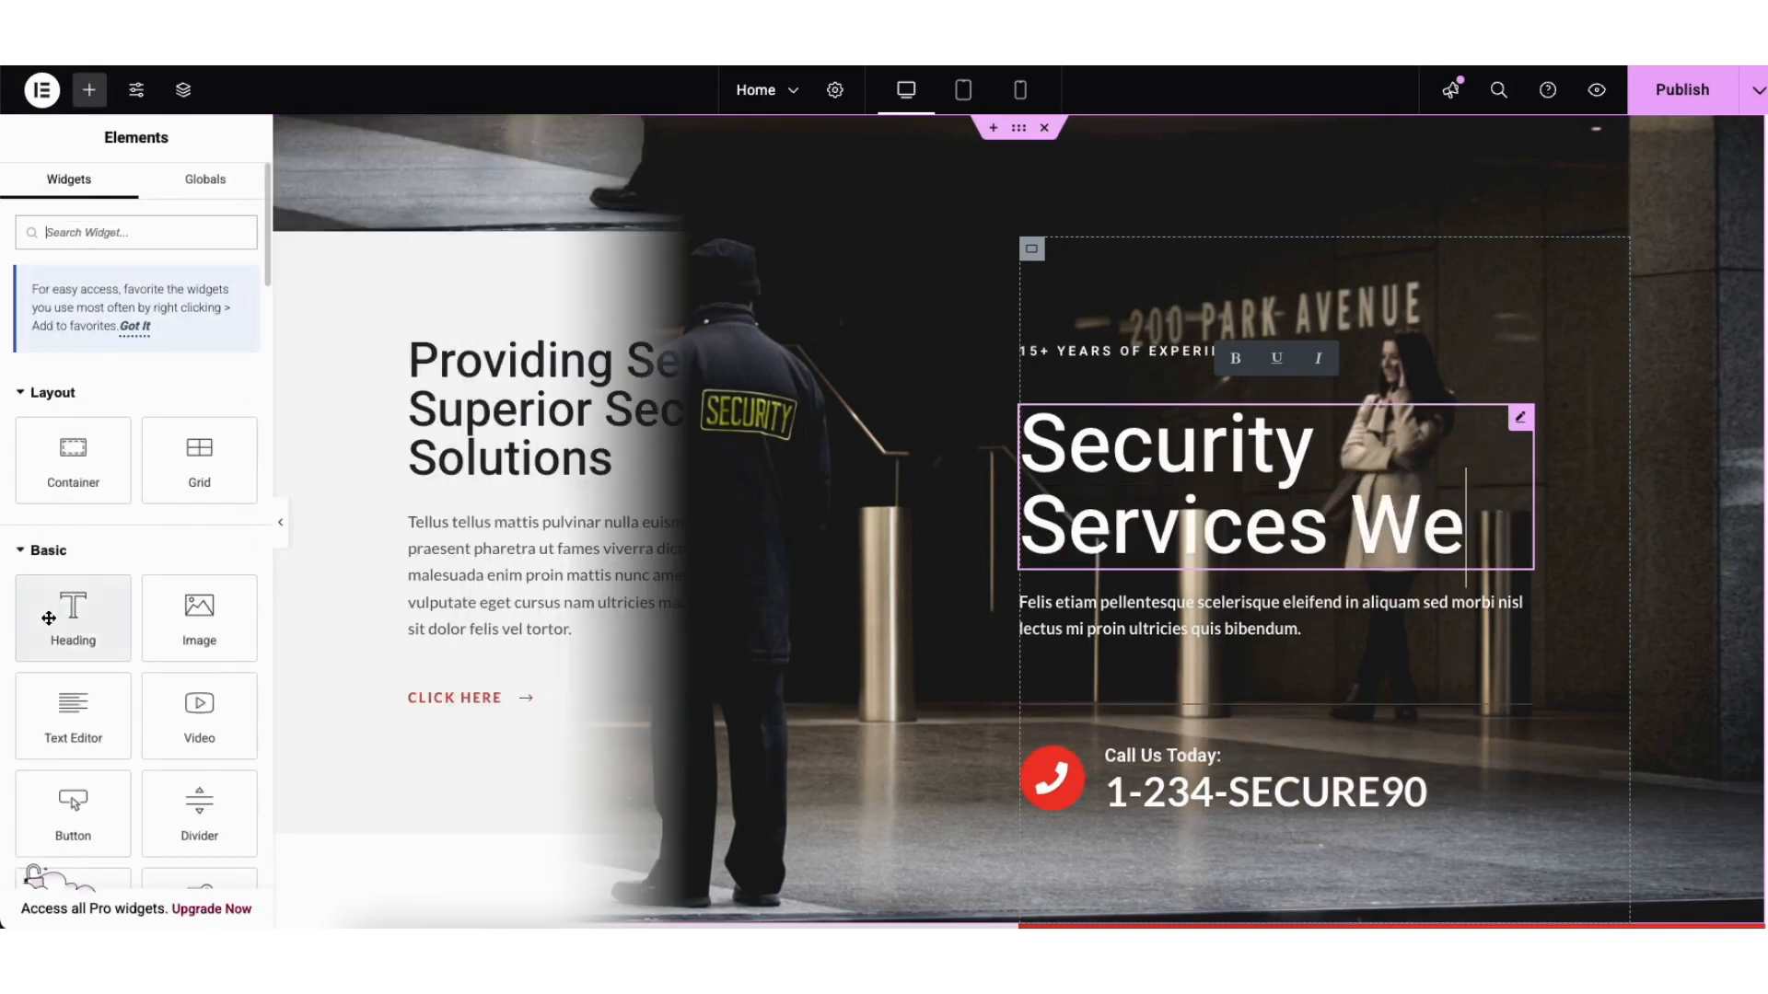
left_click_drag(73, 618, 358, 621)
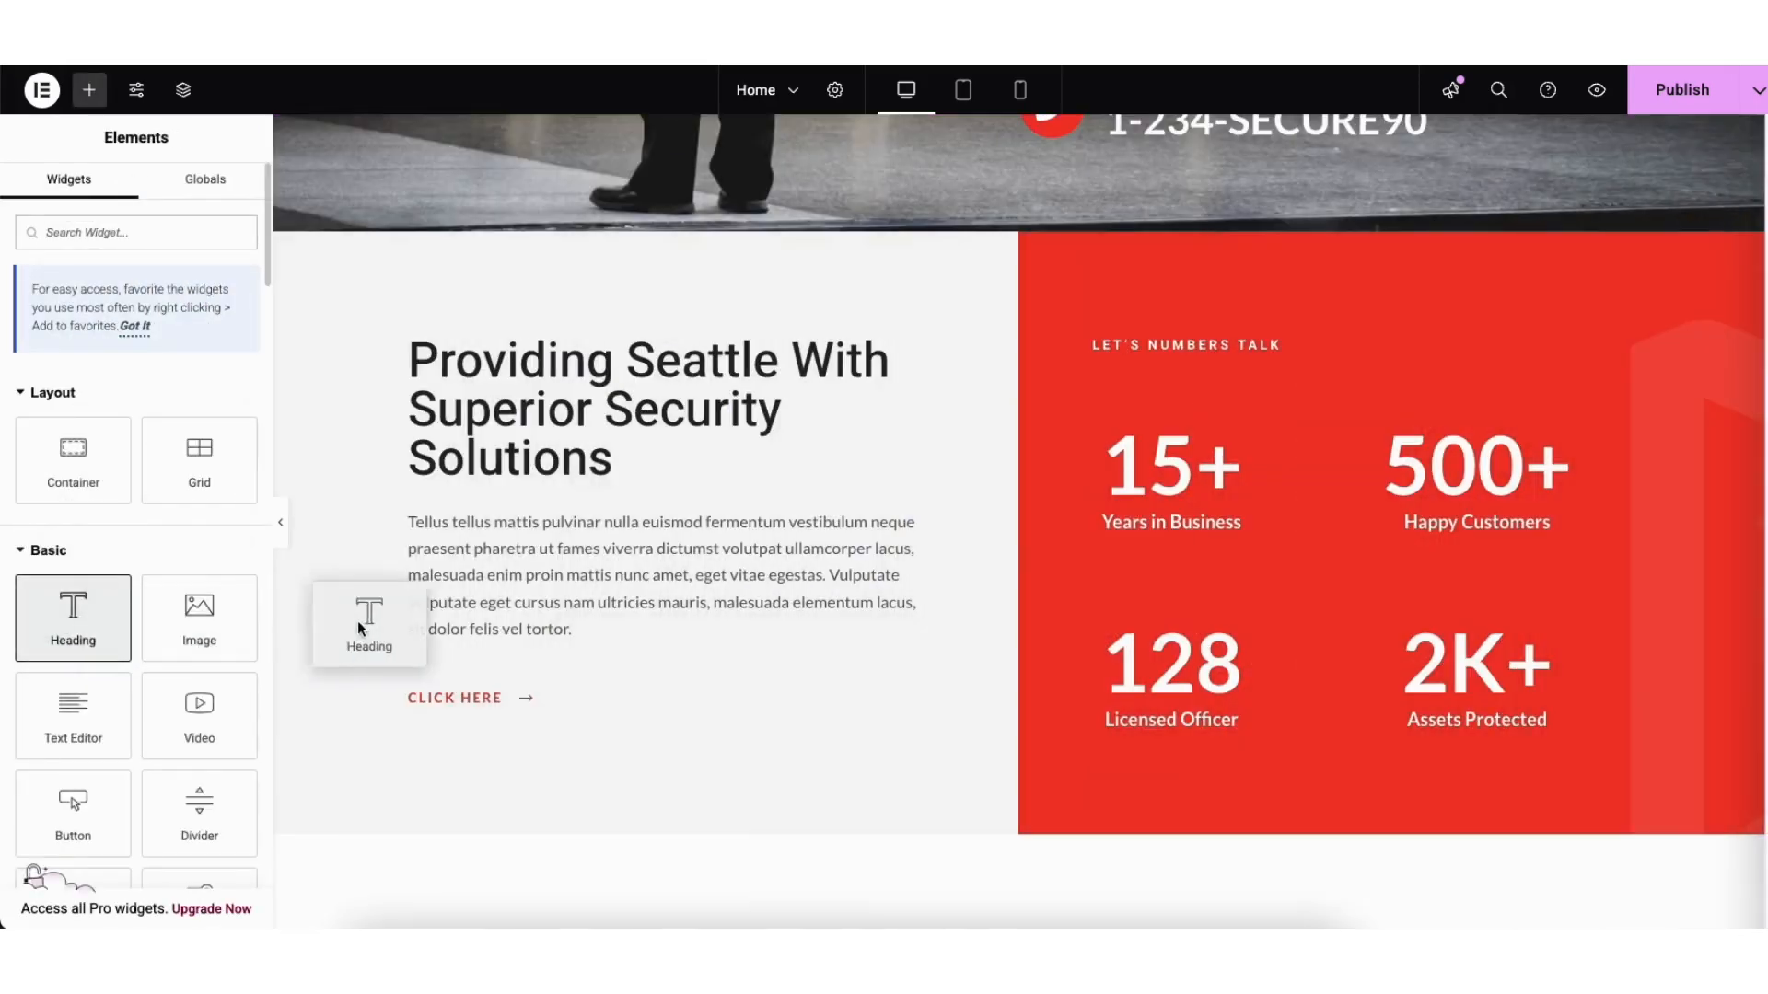
left_click_drag(478, 654, 478, 658)
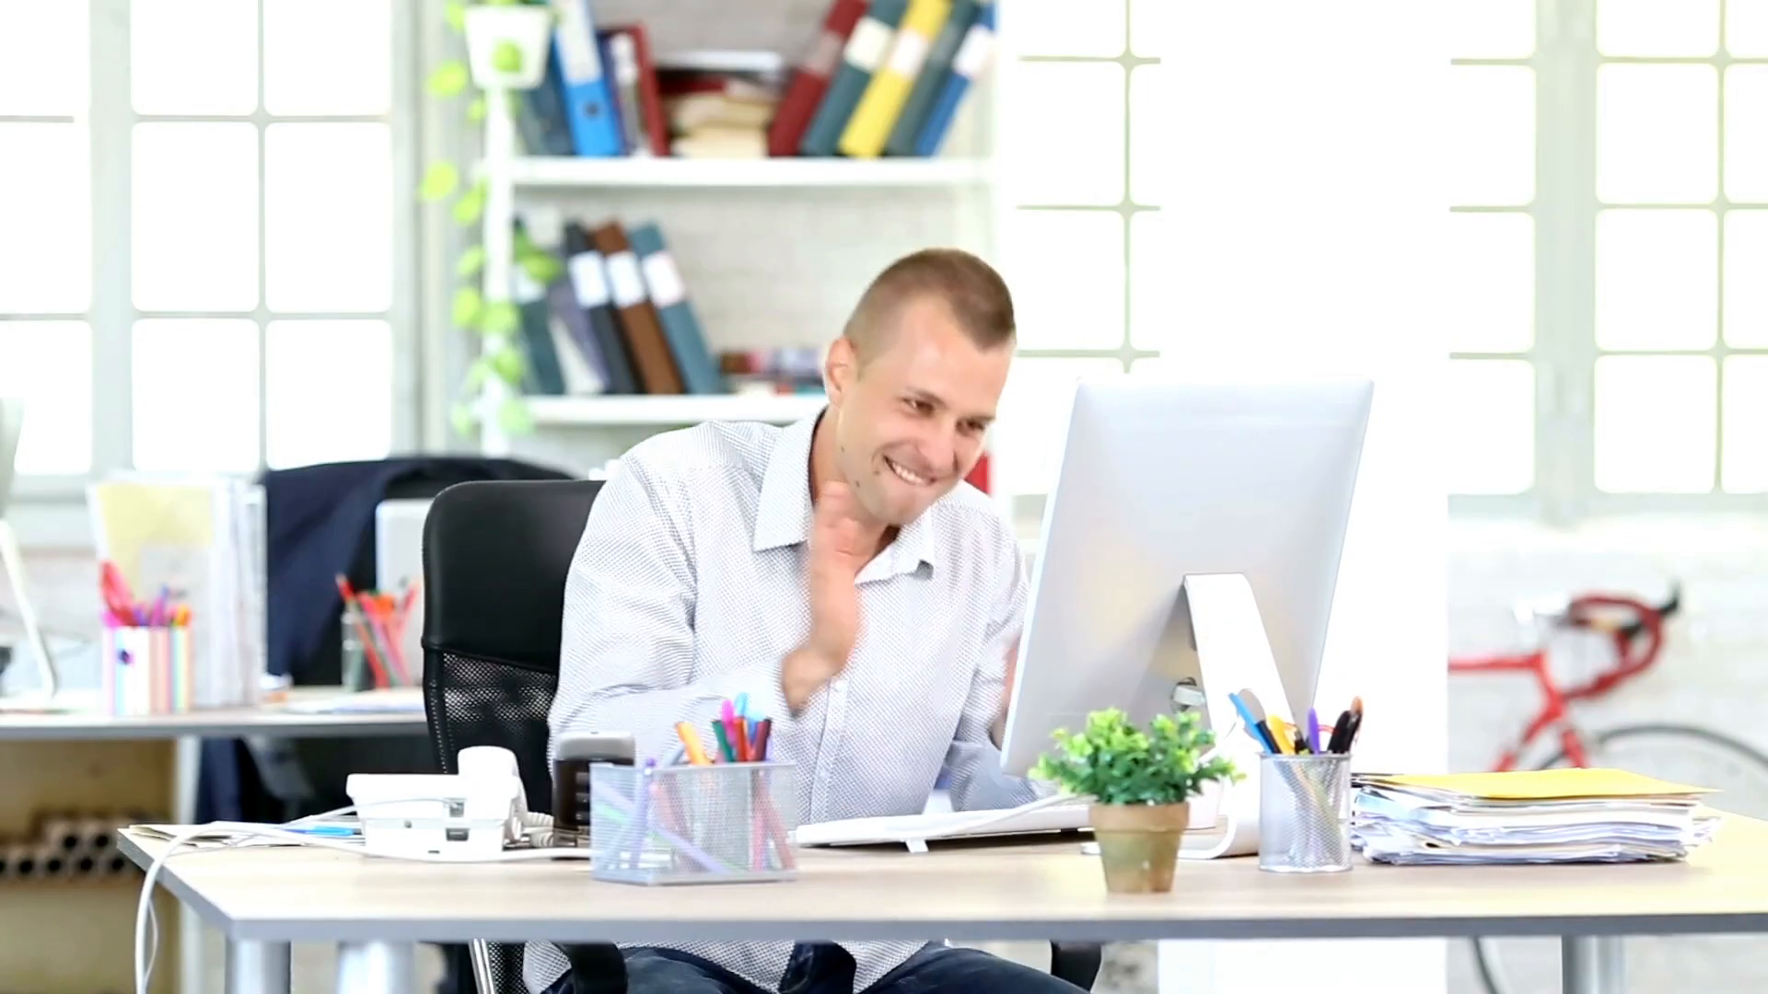